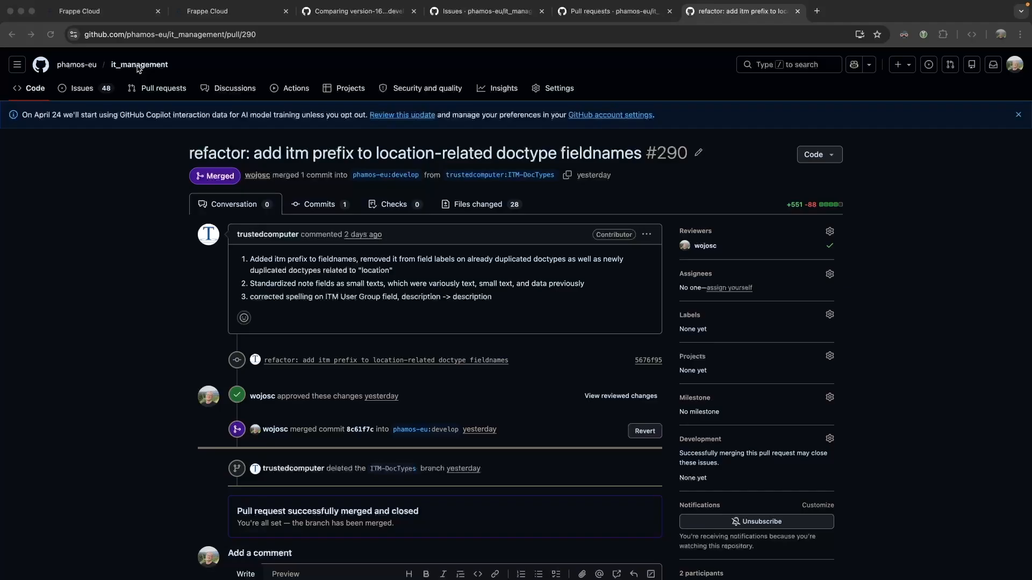
Open a new Chrome tab and run a DuckDuckGo search for 'frappe marketplace'.
{"action": "left_click", "coordinate": [817, 24]}
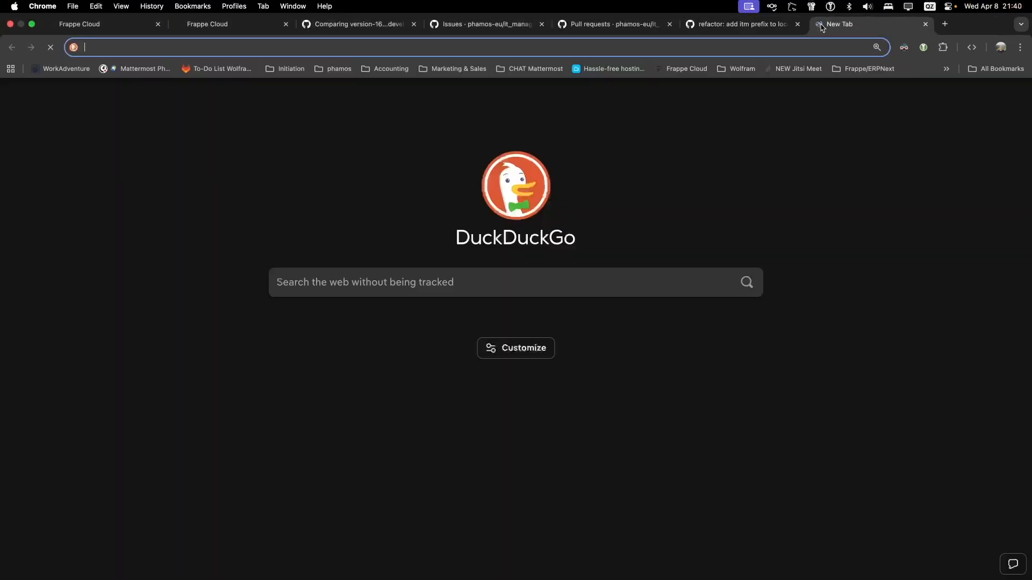
{"action": "type", "text": "frappe market"}
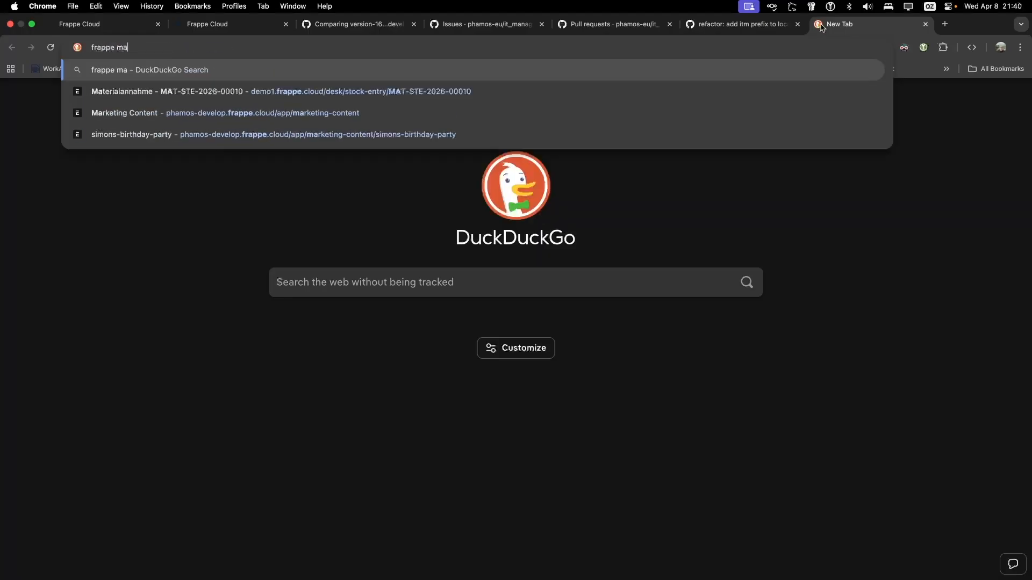
{"action": "type", "text": "place"}
{"action": "key", "text": "Return"}
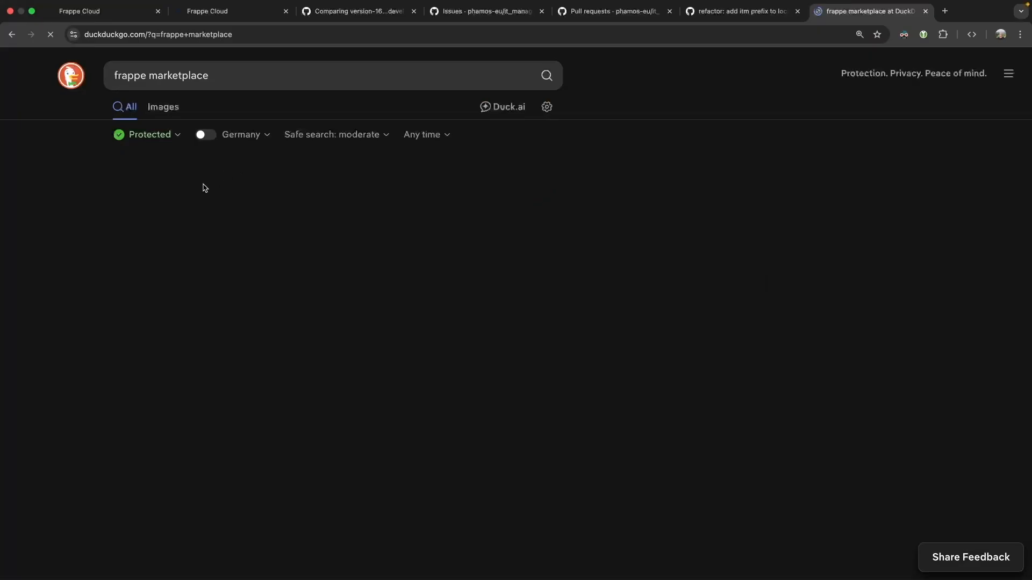
Open Frappe Cloud Marketplace, search 'it man', and open the IT Management app.
{"action": "left_click", "coordinate": [193, 206]}
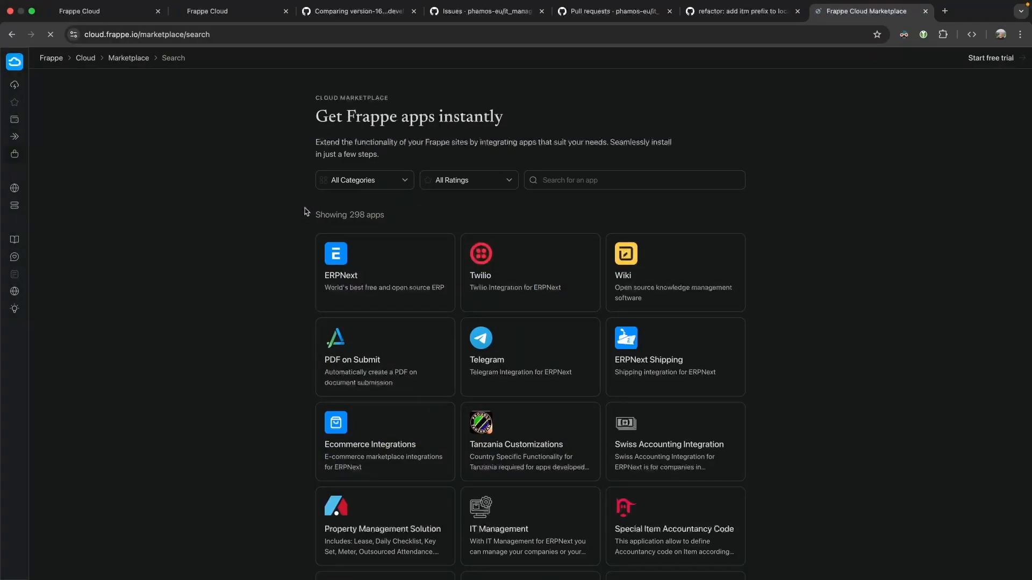
{"action": "type", "text": "it man"}
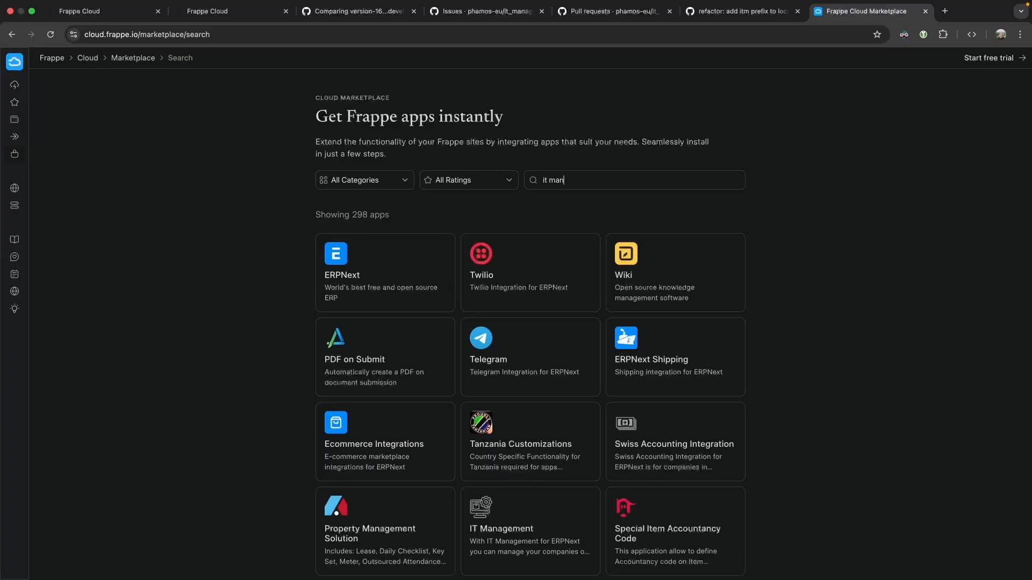
{"action": "key", "text": "Return"}
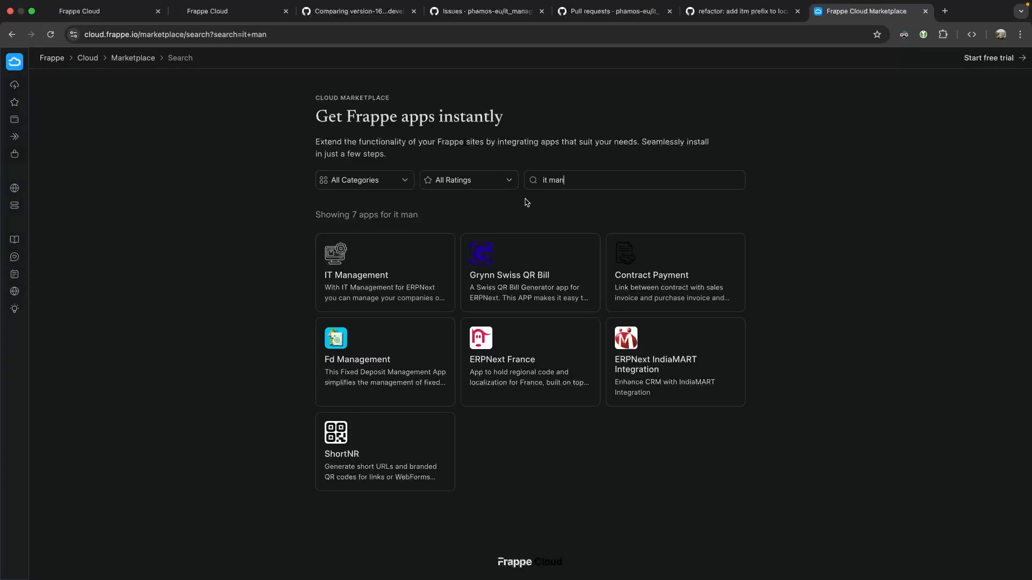
{"action": "left_click", "coordinate": [377, 259]}
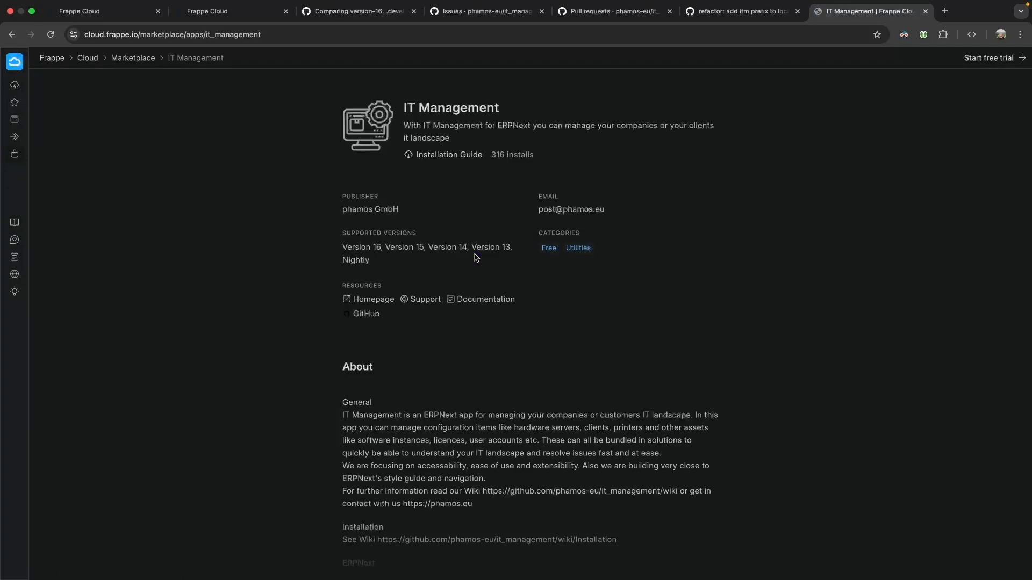
Review the IT Management listing's install count, details and user reviews.
{"action": "left_click_drag", "start_coordinate": [493, 162], "coordinate": [549, 159]}
{"action": "left_click", "coordinate": [549, 160]}
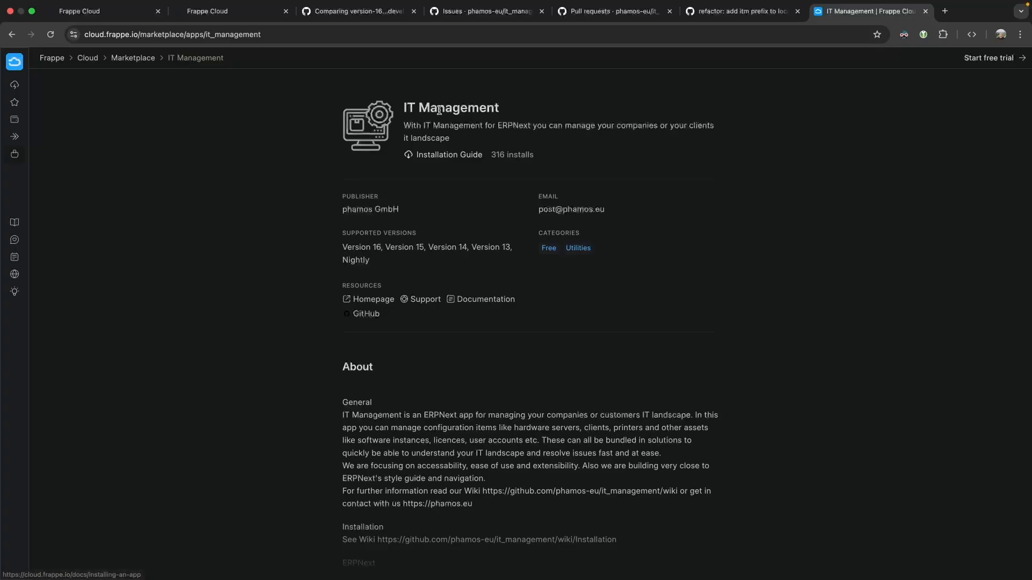
{"action": "scroll", "coordinate": [525, 252], "scroll_direction": "down", "scroll_amount": 3}
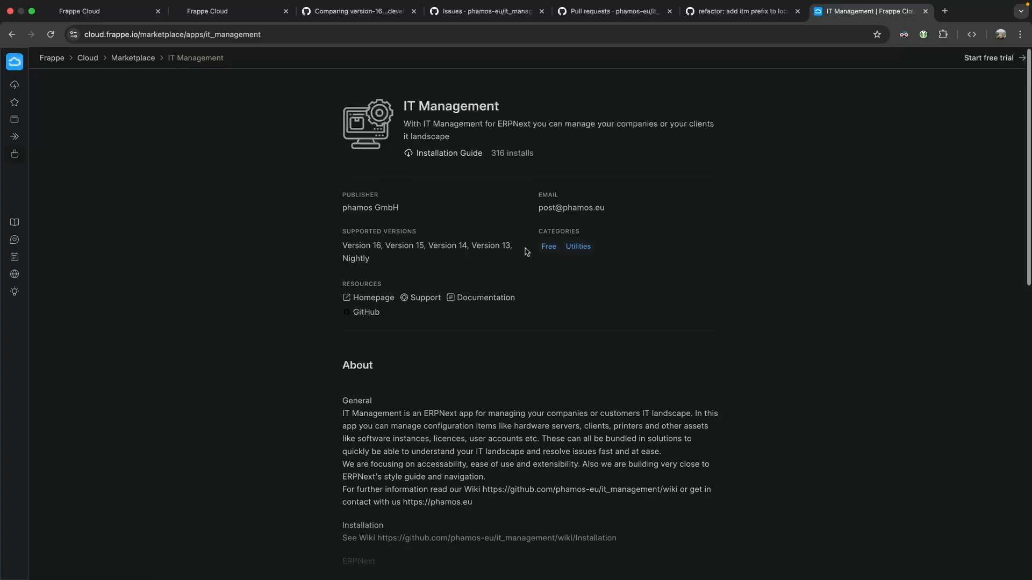
{"action": "scroll", "coordinate": [526, 252], "scroll_direction": "down", "scroll_amount": 10}
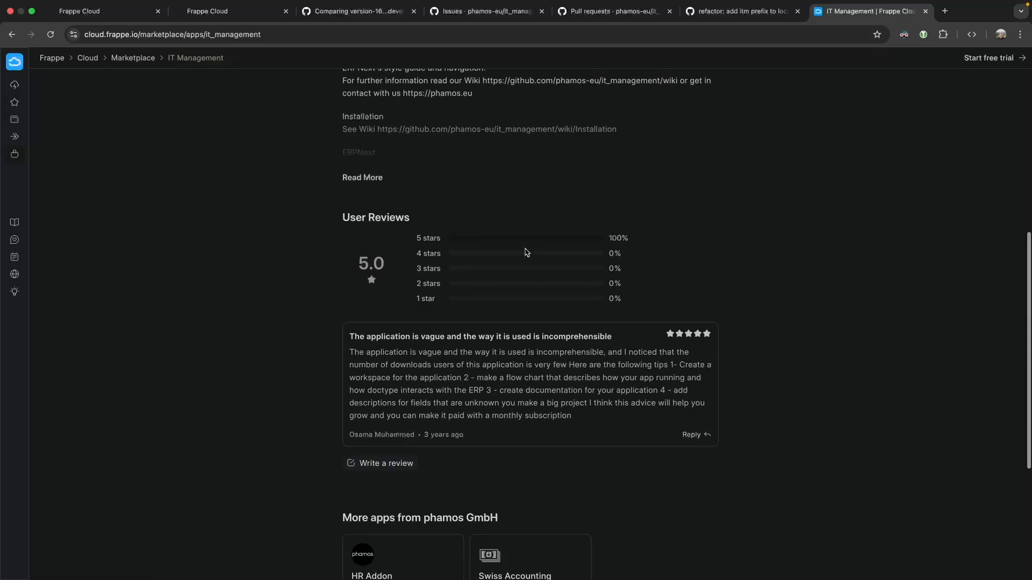
{"action": "scroll", "coordinate": [526, 253], "scroll_direction": "down", "scroll_amount": 8}
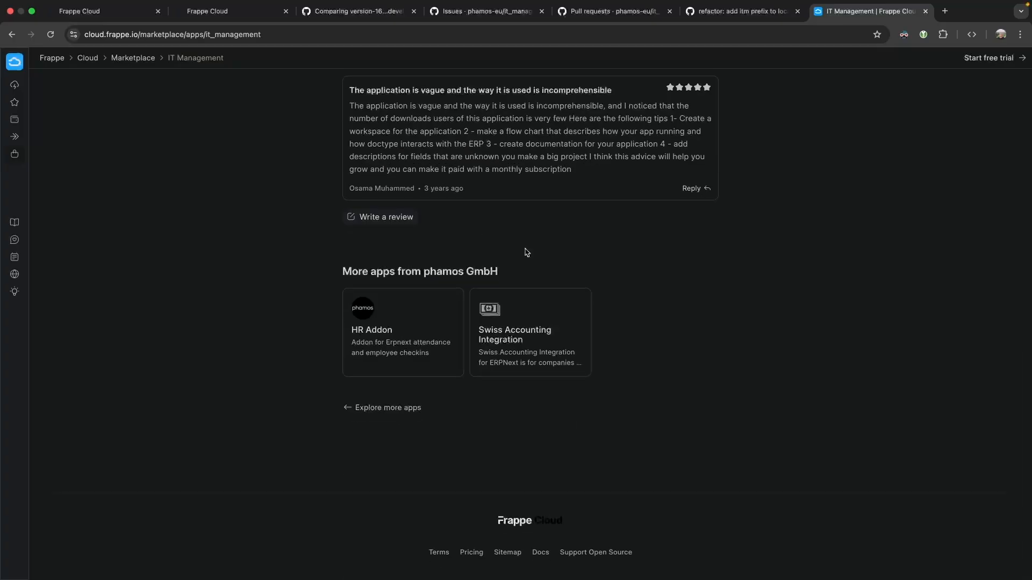
{"action": "scroll", "coordinate": [527, 253], "scroll_direction": "up", "scroll_amount": 20}
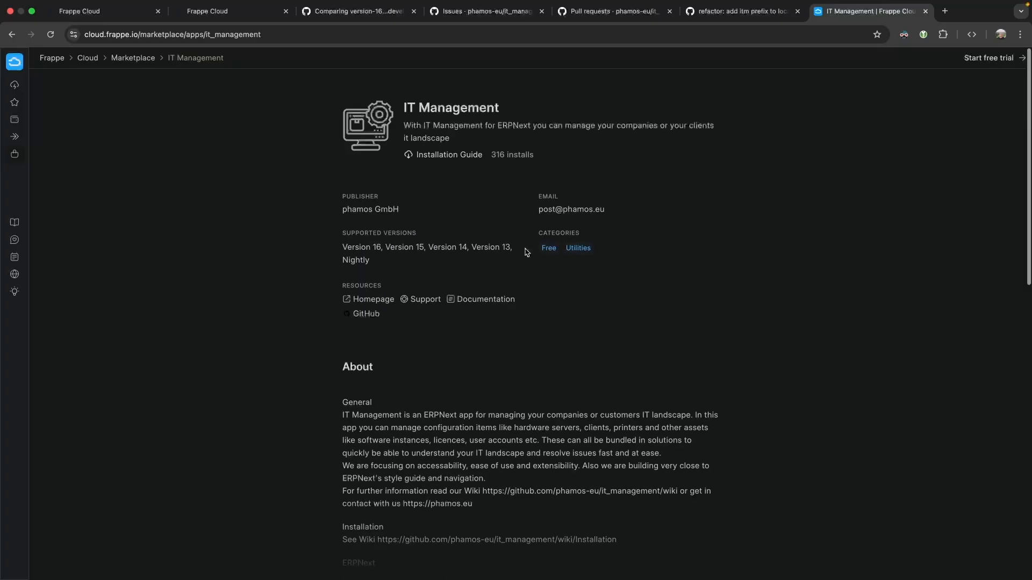
Read merged PR #290's description, highlighting its three listed itm-prefix fieldname changes.
{"action": "left_click", "coordinate": [742, 12]}
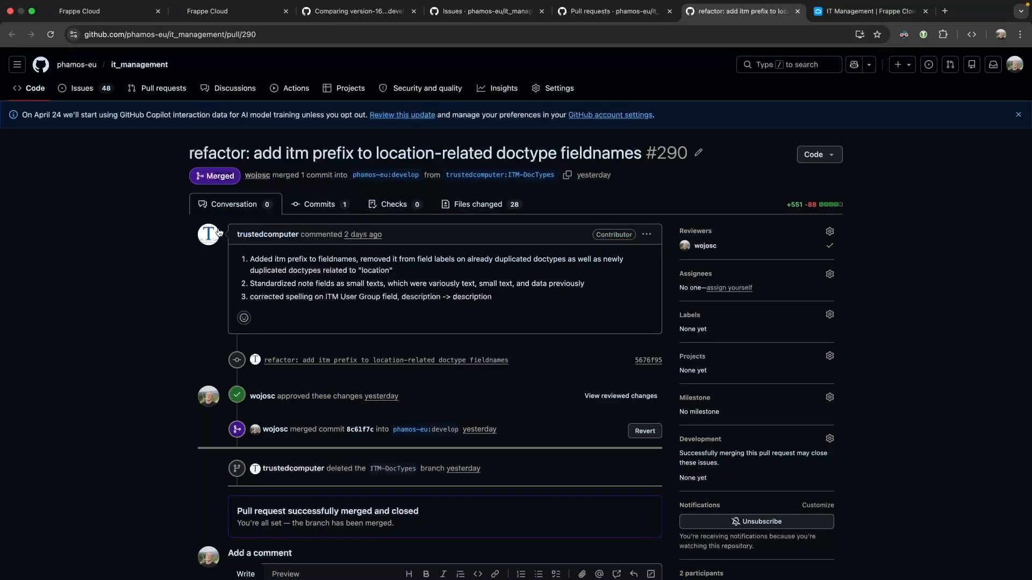
{"action": "mouse_move", "coordinate": [251, 239]}
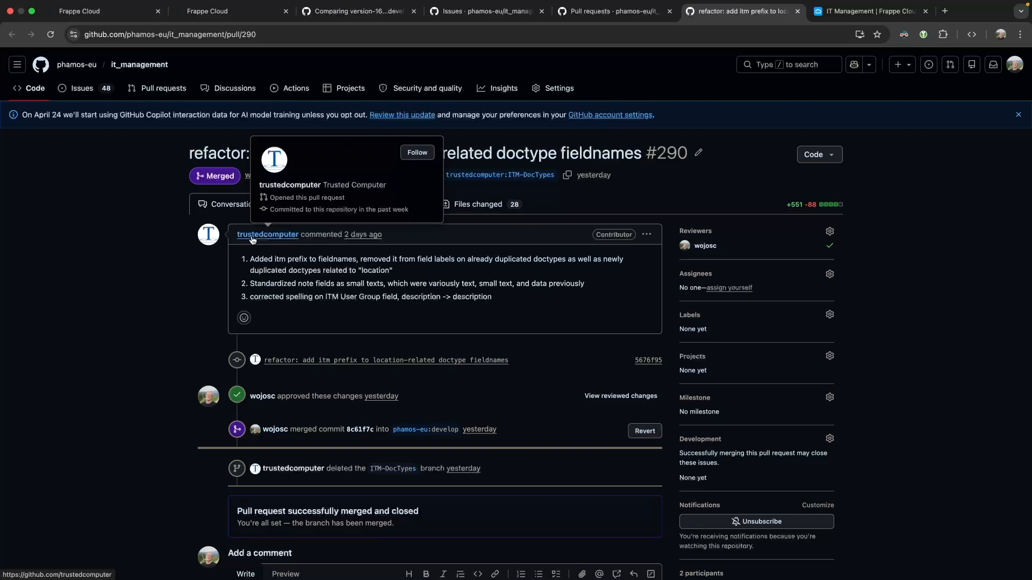
{"action": "left_click_drag", "start_coordinate": [249, 259], "coordinate": [520, 307]}
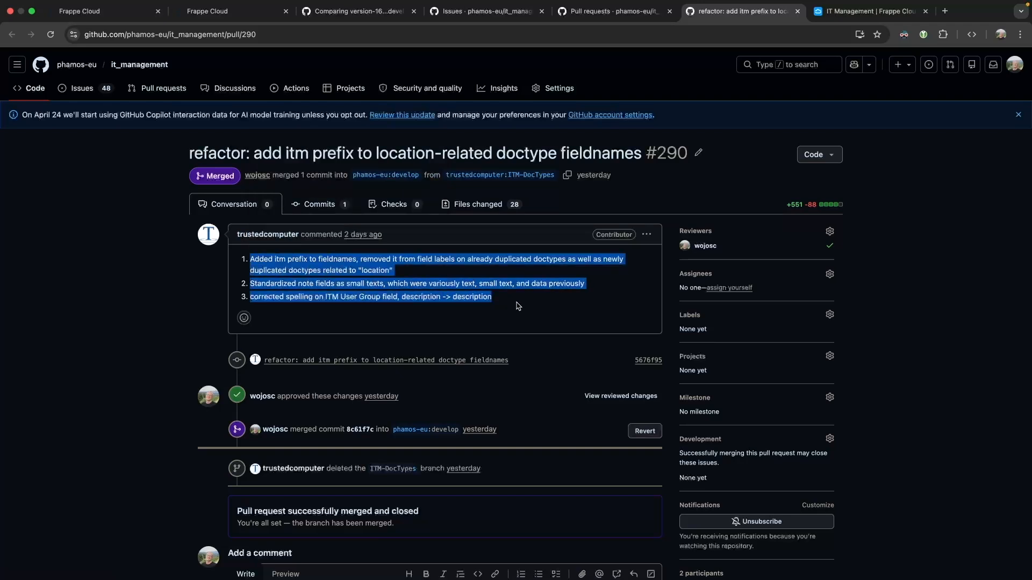
{"action": "left_click", "coordinate": [510, 305]}
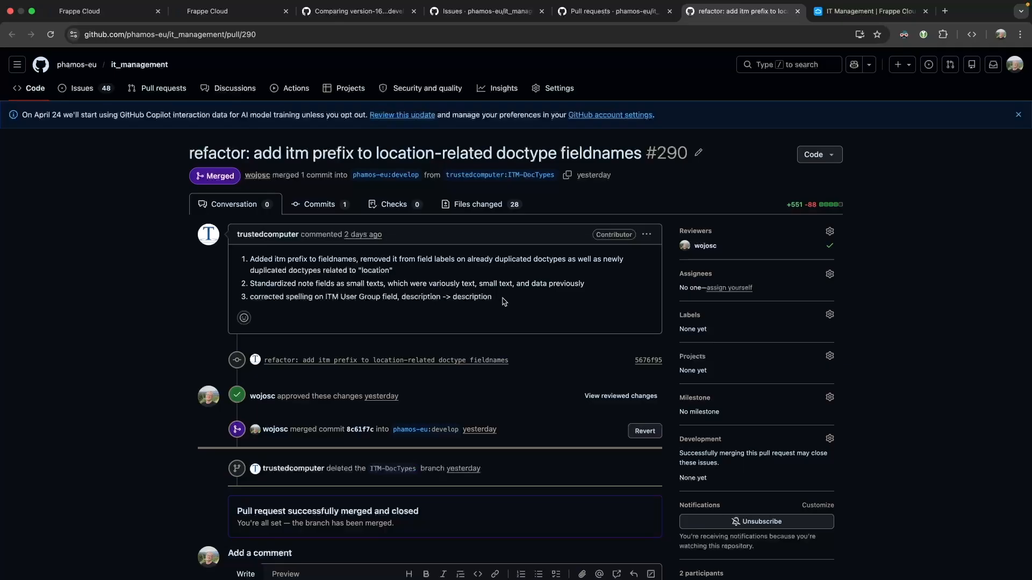
{"action": "left_click_drag", "start_coordinate": [504, 302], "coordinate": [250, 260]}
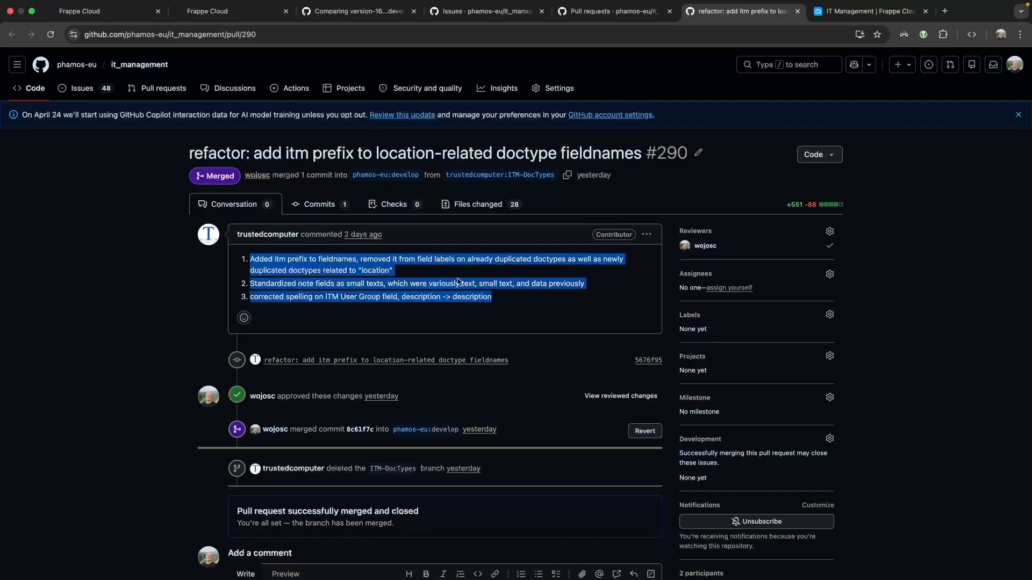
{"action": "left_click", "coordinate": [310, 282]}
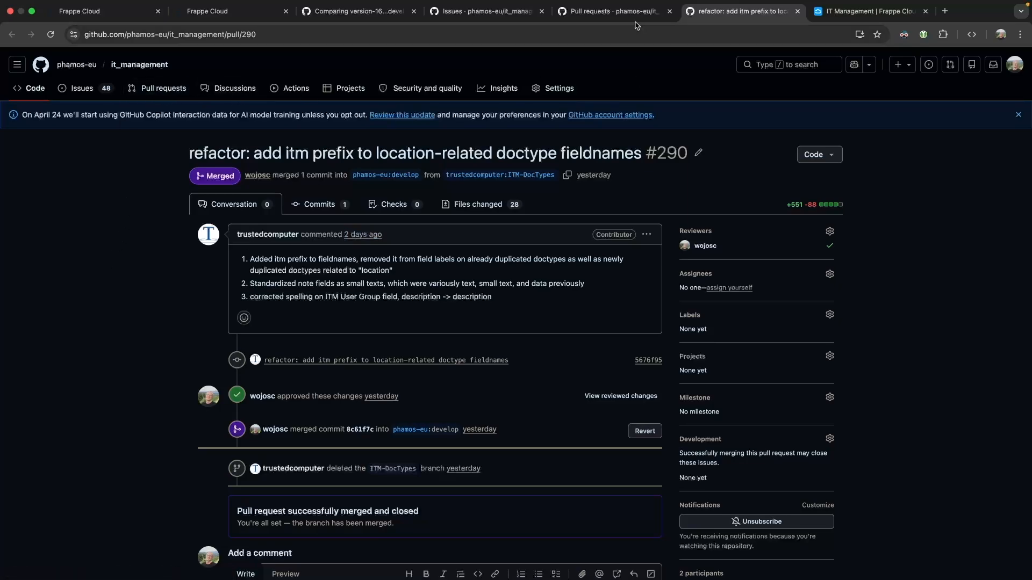
{"action": "left_click", "coordinate": [618, 11]}
Open issue #291 'make consistent status' from the Issues list and read its replies.
{"action": "left_click", "coordinate": [510, 18]}
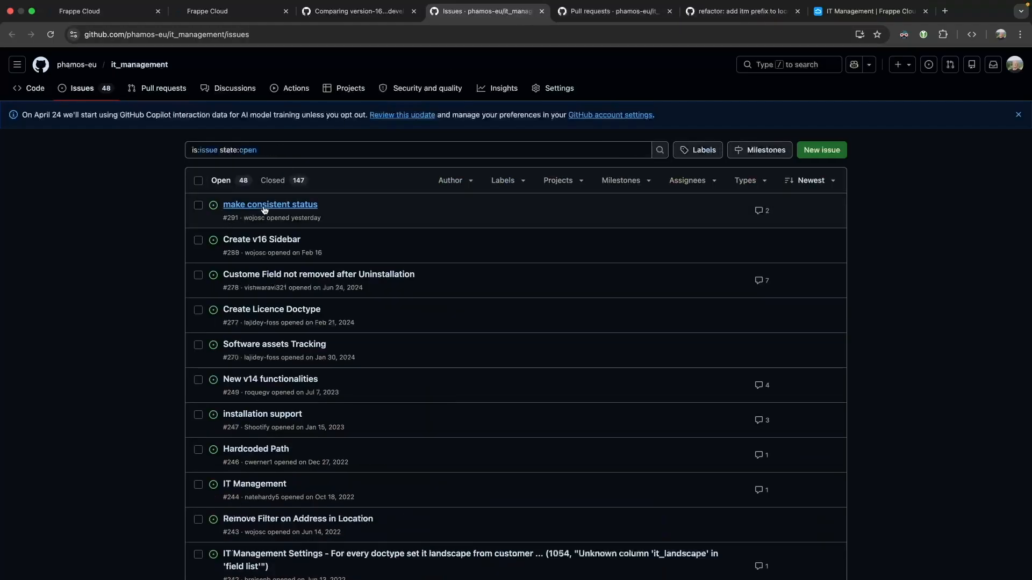
{"action": "left_click", "coordinate": [307, 212]}
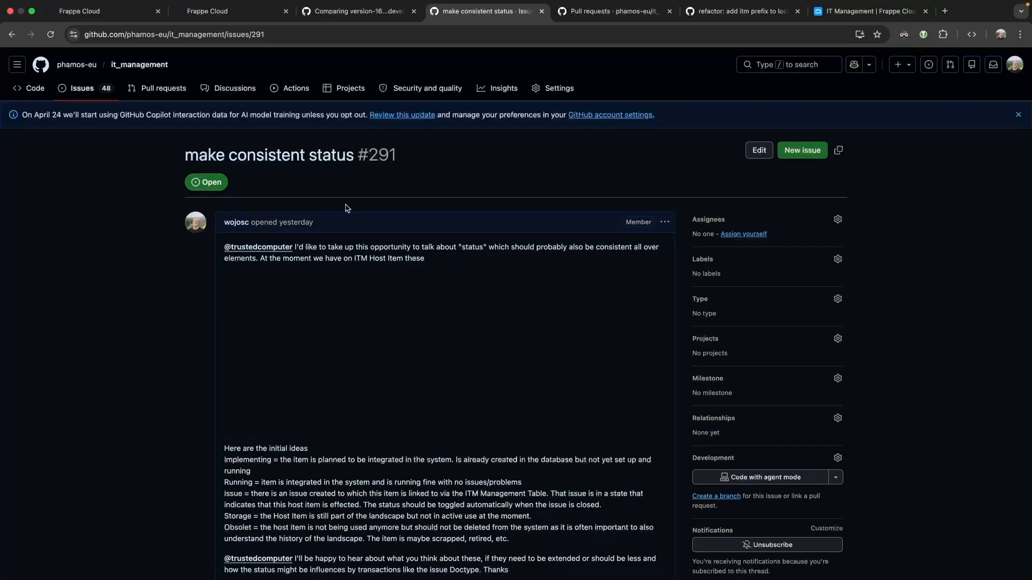
{"action": "scroll", "coordinate": [349, 215], "scroll_direction": "down", "scroll_amount": 6}
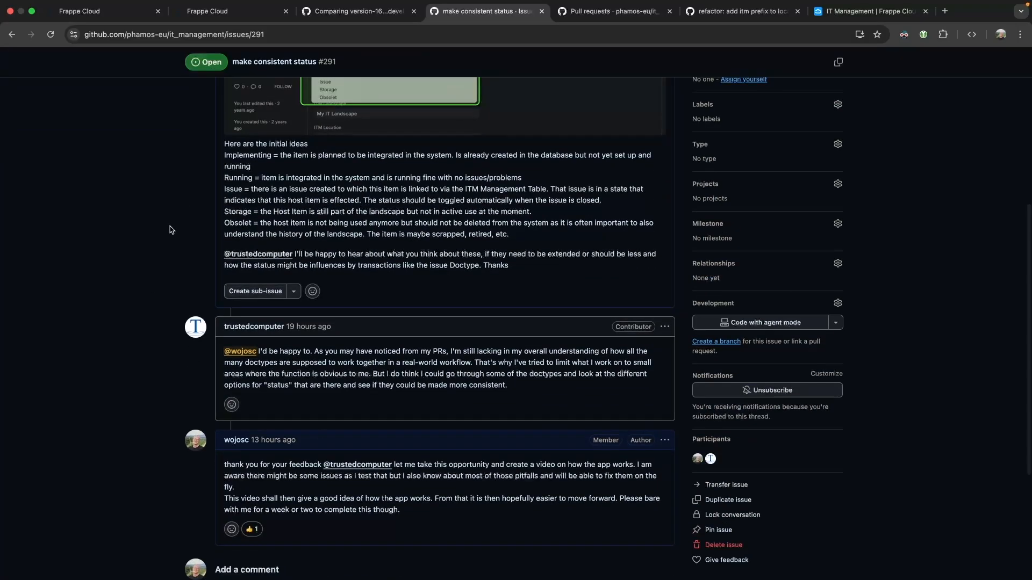
{"action": "scroll", "coordinate": [453, 235], "scroll_direction": "up", "scroll_amount": 6}
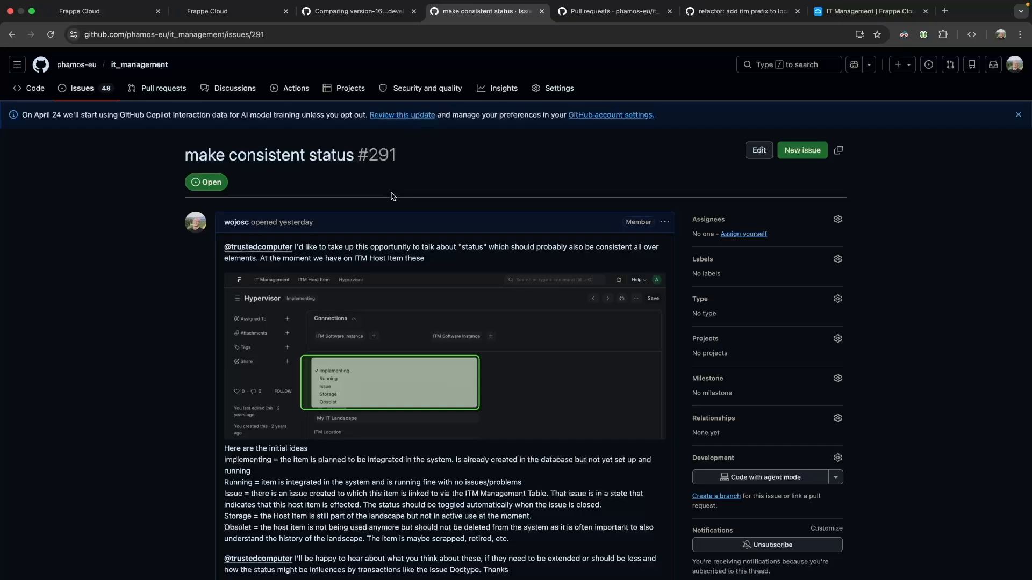
{"action": "scroll", "coordinate": [392, 196], "scroll_direction": "down", "scroll_amount": 6}
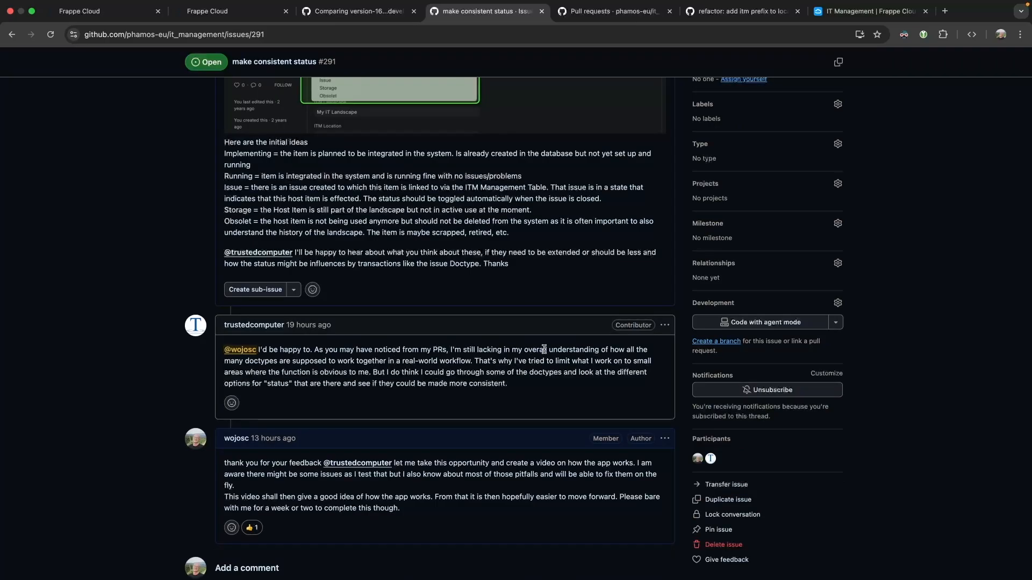
{"action": "left_click_drag", "start_coordinate": [452, 349], "coordinate": [474, 362]}
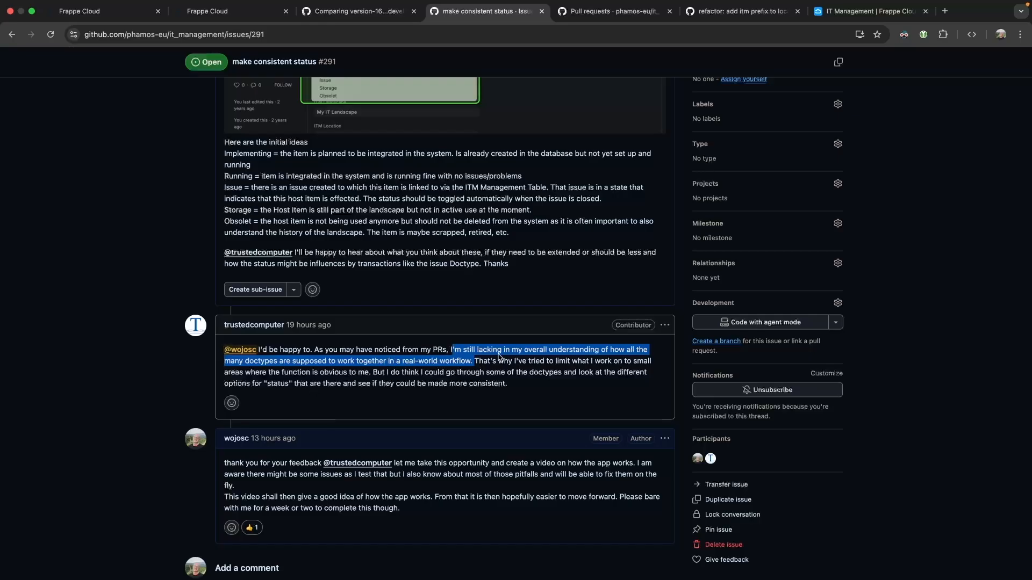
{"action": "scroll", "coordinate": [498, 355], "scroll_direction": "up", "scroll_amount": 3}
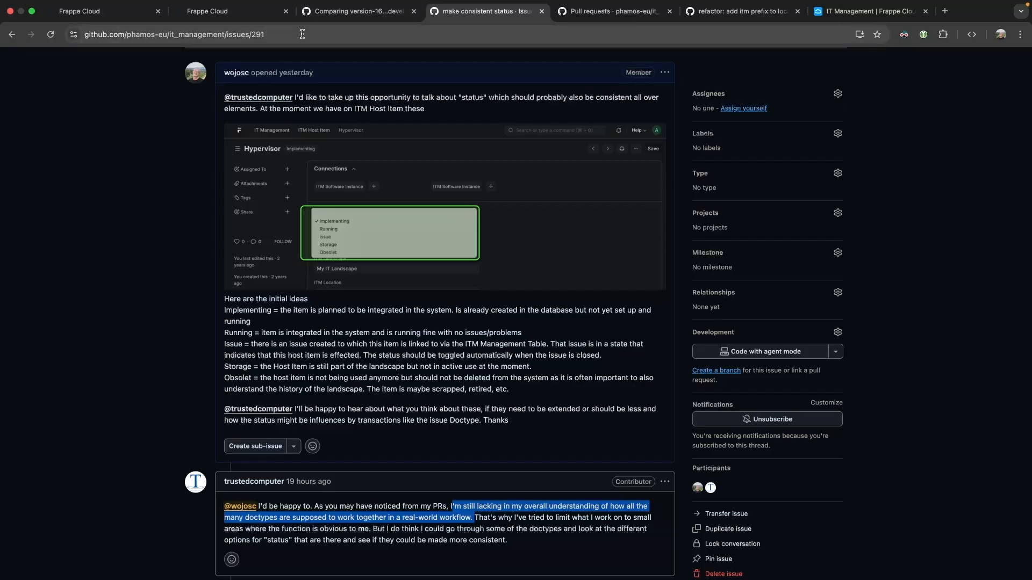
{"action": "left_click", "coordinate": [124, 19]}
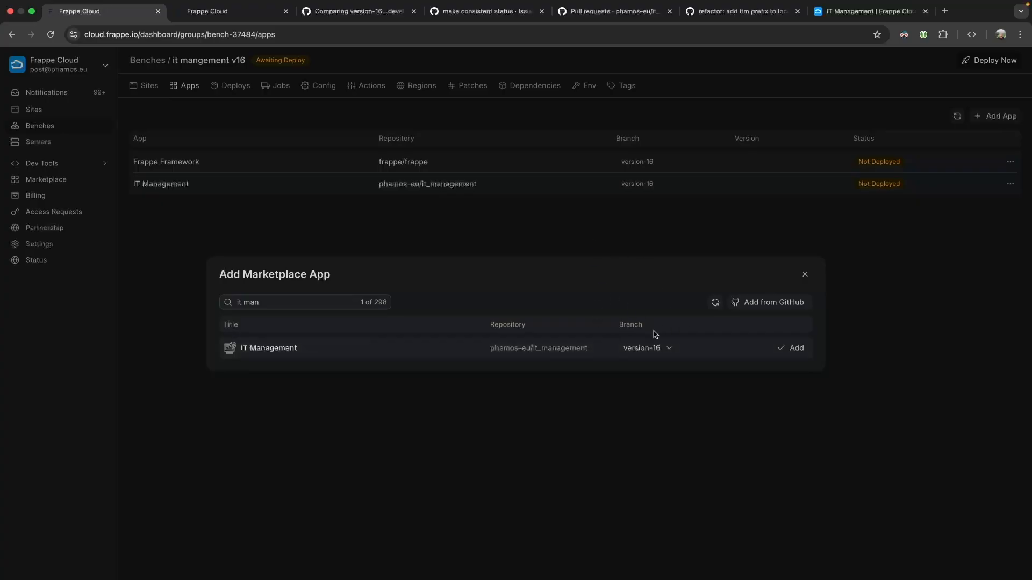
Review the develop-into-version-16 comparison and start a new pull request.
{"action": "left_click", "coordinate": [354, 15]}
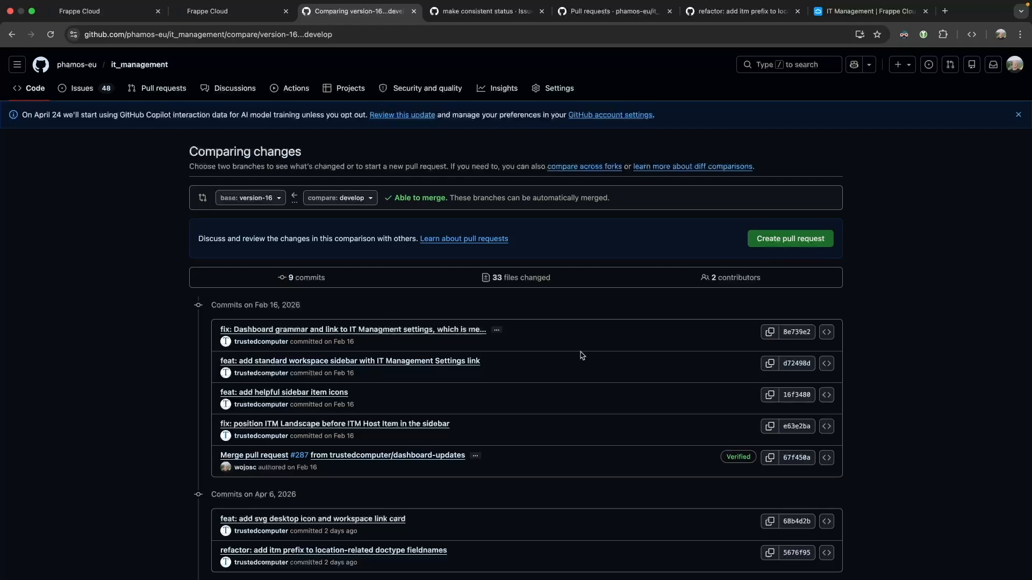
{"action": "scroll", "coordinate": [439, 415], "scroll_direction": "down", "scroll_amount": 4}
{"action": "scroll", "coordinate": [439, 415], "scroll_direction": "down", "scroll_amount": 20}
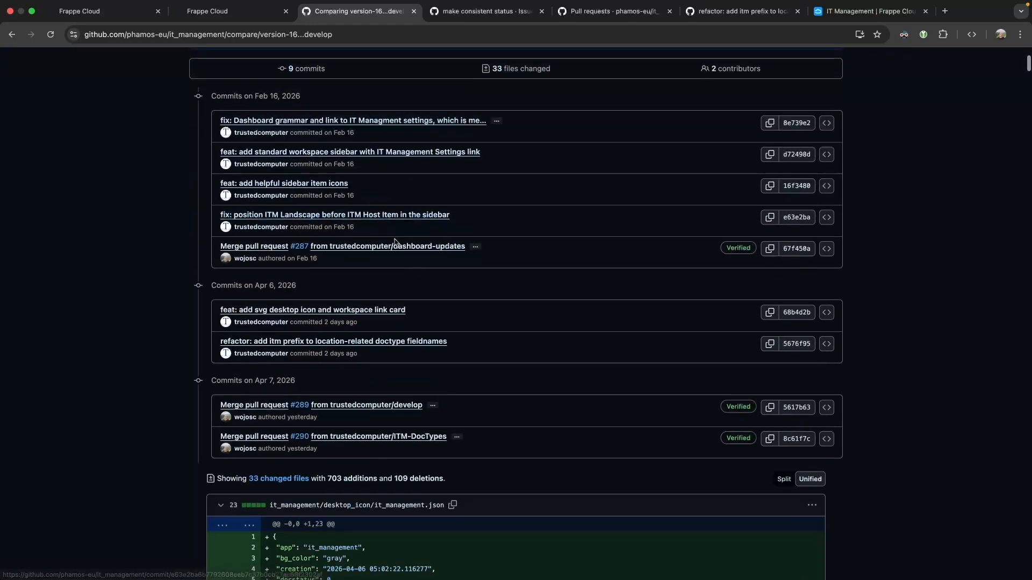
{"action": "scroll", "coordinate": [396, 295], "scroll_direction": "up", "scroll_amount": 20}
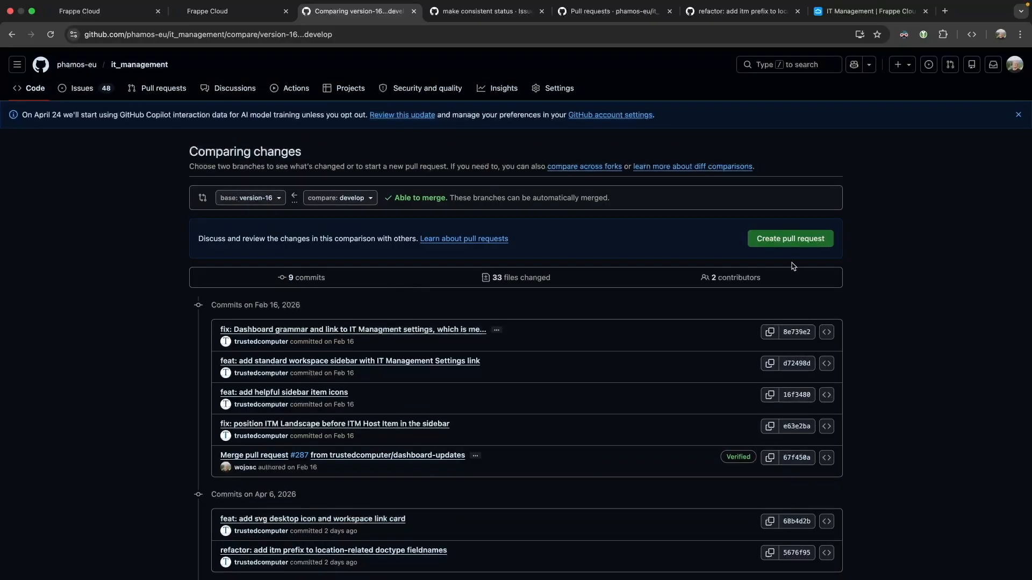
{"action": "left_click", "coordinate": [800, 239]}
Enter the title 'updating version-16 with latest work' and a short note explaining the major fixes.
{"action": "left_click", "coordinate": [372, 248]}
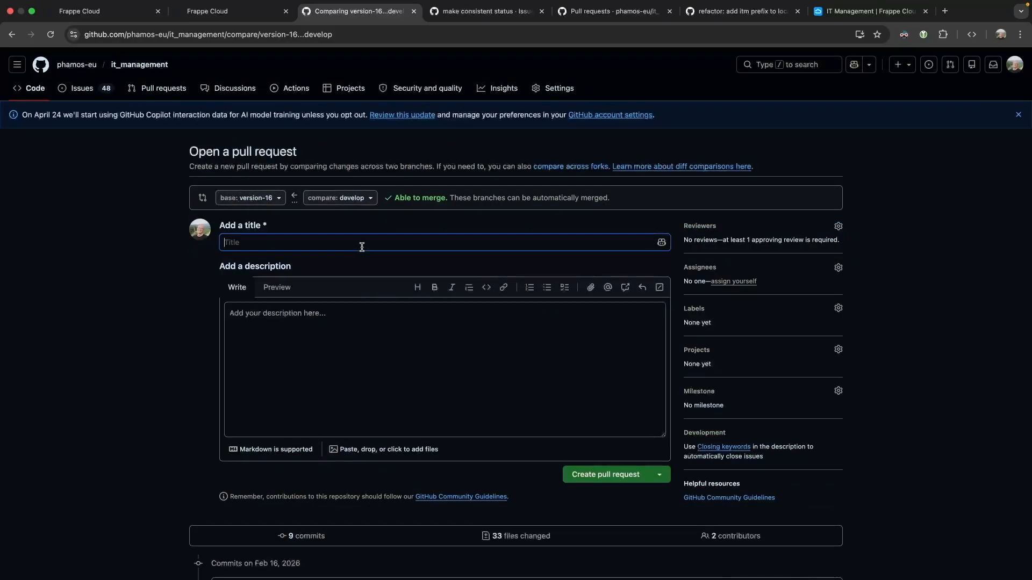
{"action": "type", "text": "updating version-16 with latest work"}
{"action": "left_click", "coordinate": [364, 377]}
{"action": "type", "text": "no com"}
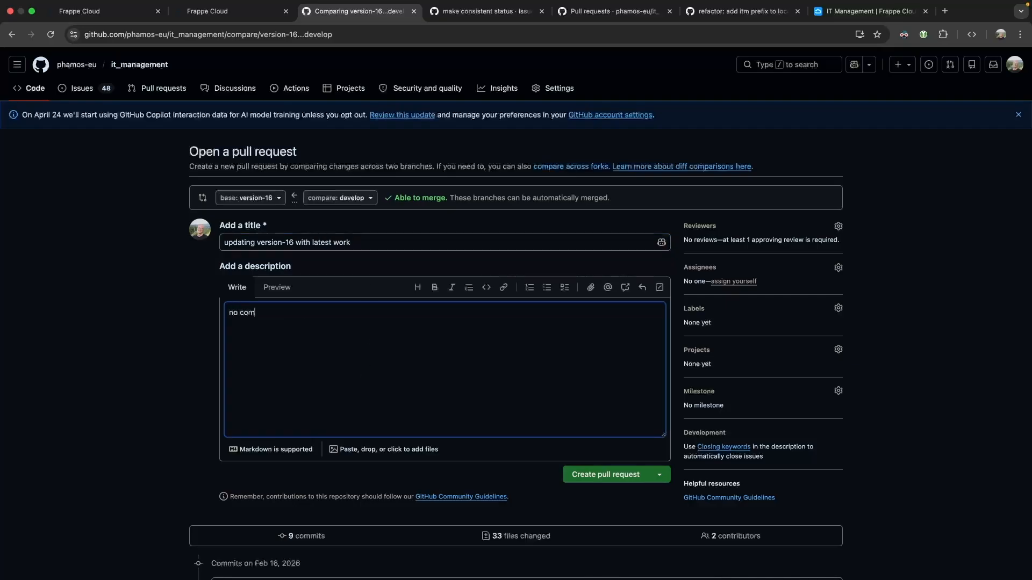
{"action": "type", "text": "plex description needed, as we are m"}
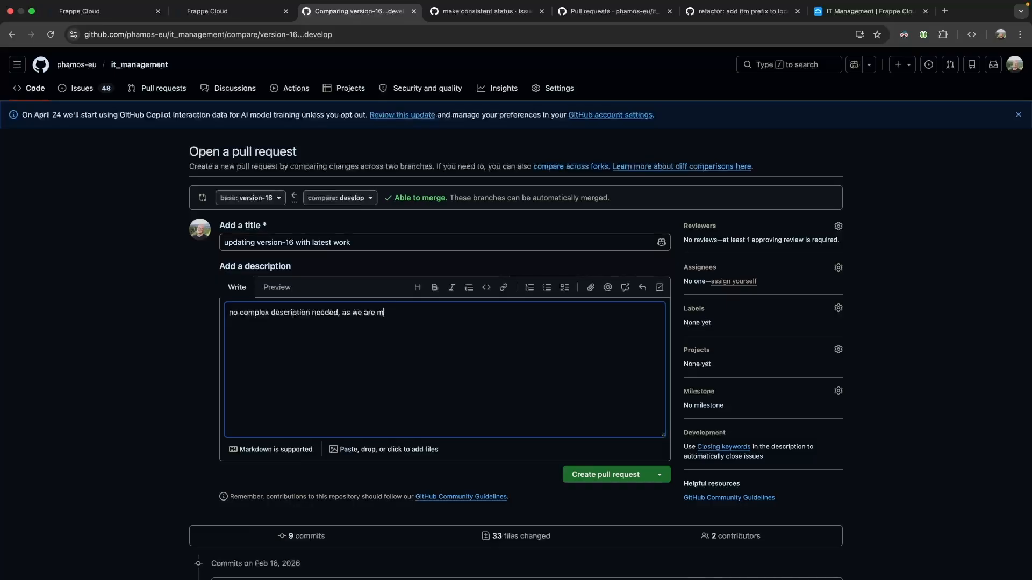
{"action": "type", "text": "ajing major fixing and not ex"}
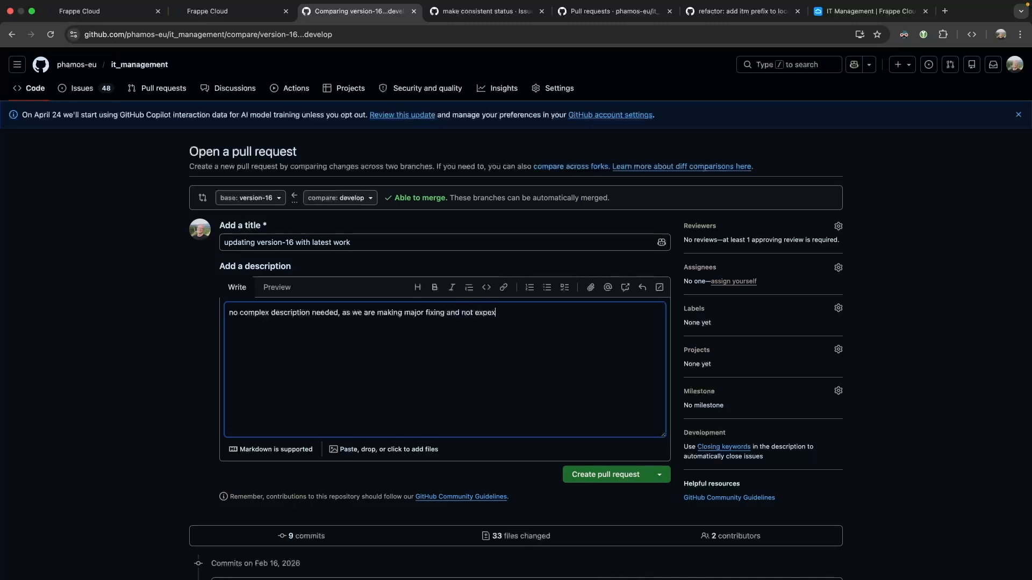
{"action": "type", "text": "pecting this app to be fully working right now anyway."}
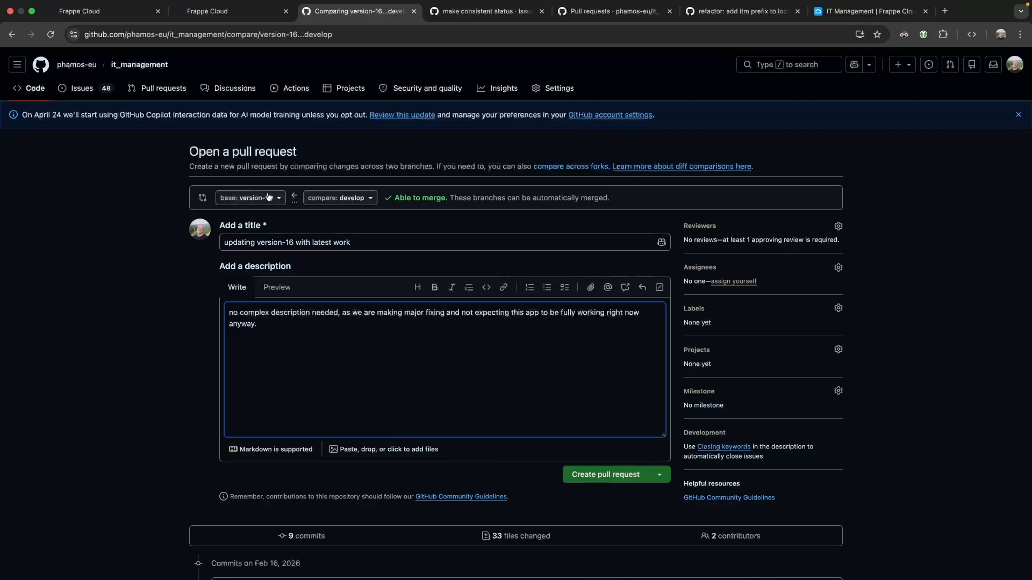
{"action": "scroll", "coordinate": [415, 304], "scroll_direction": "down", "scroll_amount": 7}
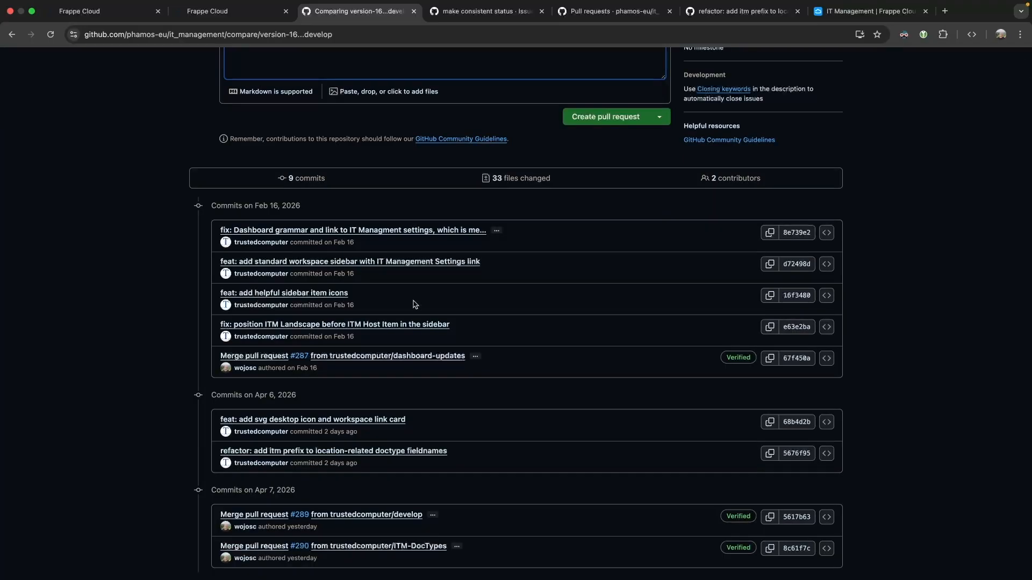
{"action": "scroll", "coordinate": [415, 304], "scroll_direction": "down", "scroll_amount": 1}
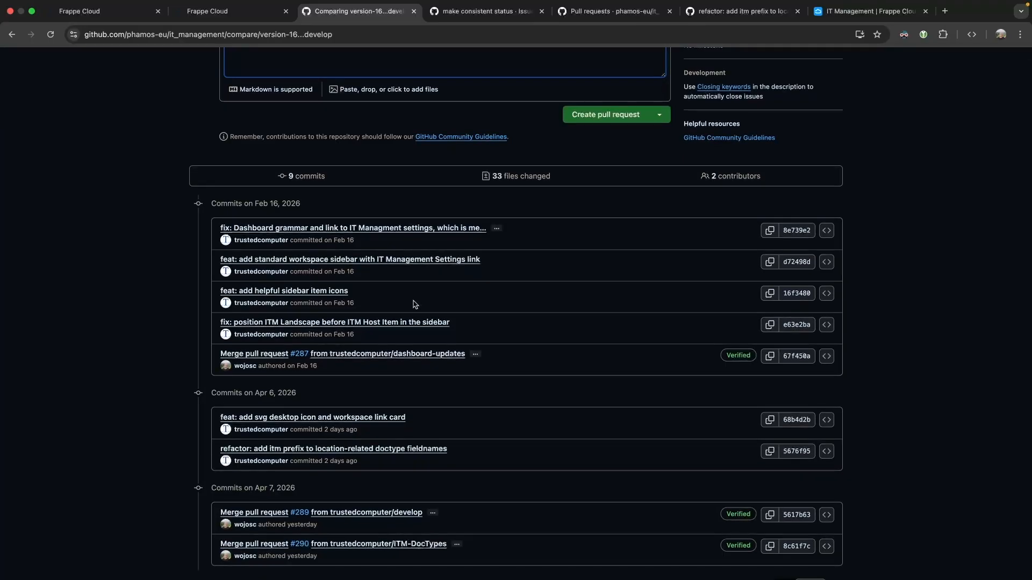
Copy the it_management repository's HTTPS clone URL from GitHub's Code menu.
{"action": "scroll", "coordinate": [415, 304], "scroll_direction": "up", "scroll_amount": 7}
{"action": "left_click", "coordinate": [205, 28]}
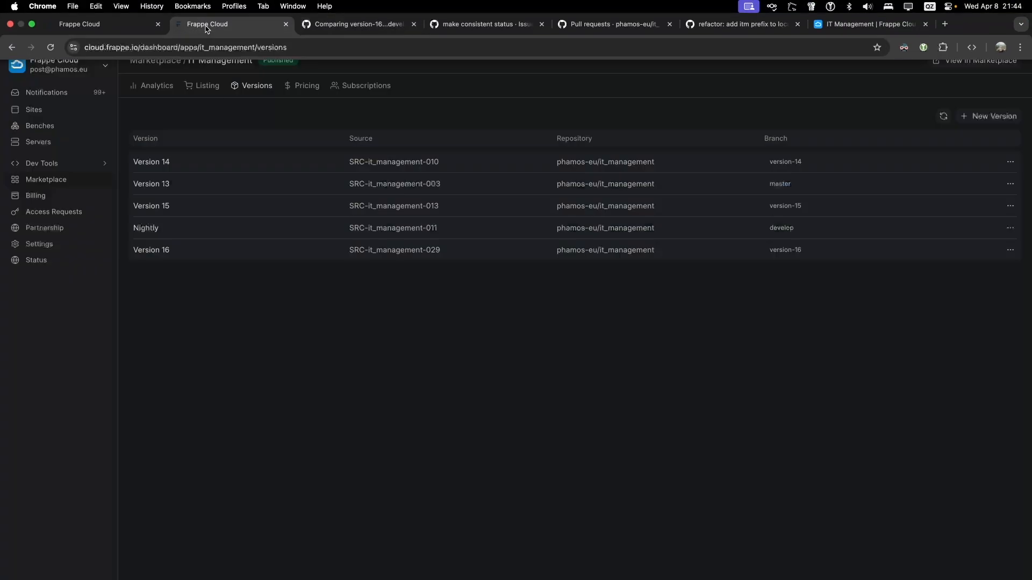
{"action": "left_click", "coordinate": [111, 26]}
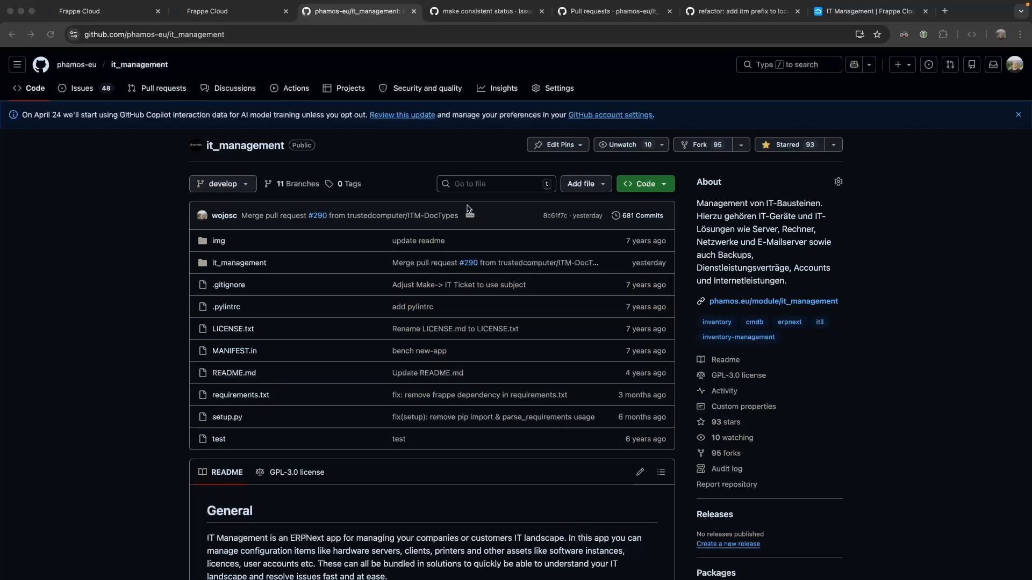
{"action": "left_click", "coordinate": [657, 186]}
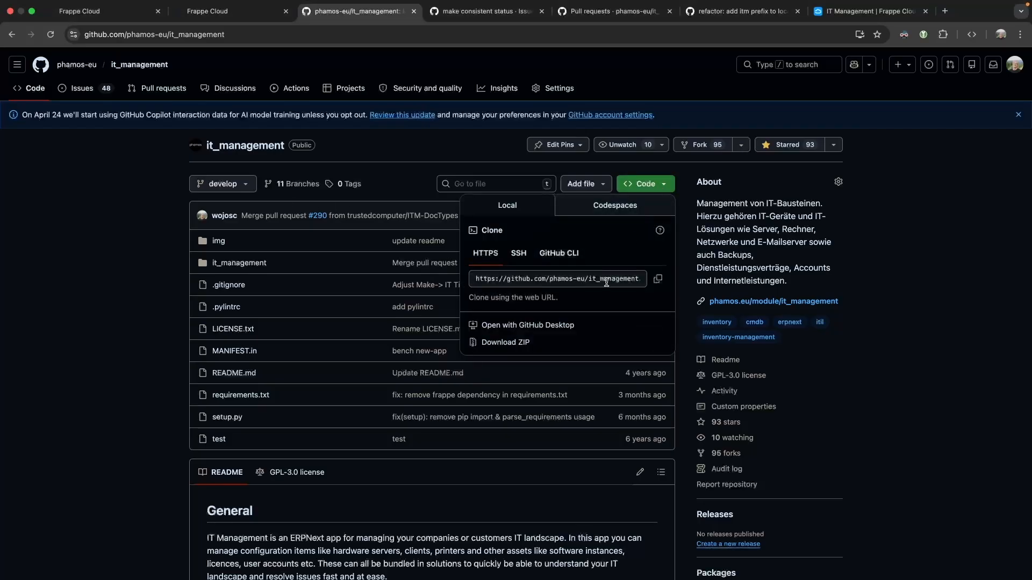
{"action": "left_click", "coordinate": [657, 279]}
{"action": "left_click", "coordinate": [74, 203]}
{"action": "left_click", "coordinate": [214, 20]}
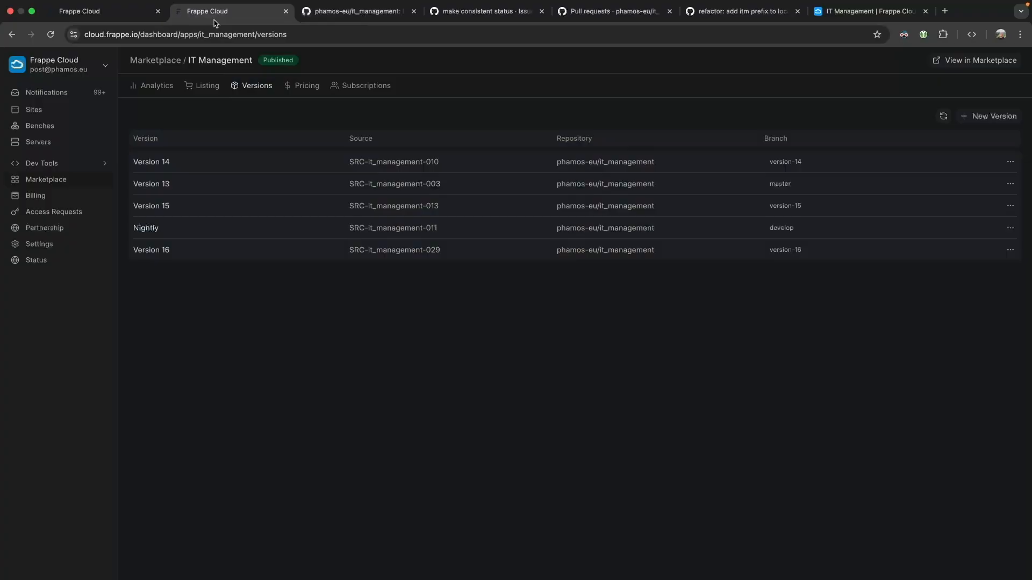
{"action": "left_click", "coordinate": [108, 17]}
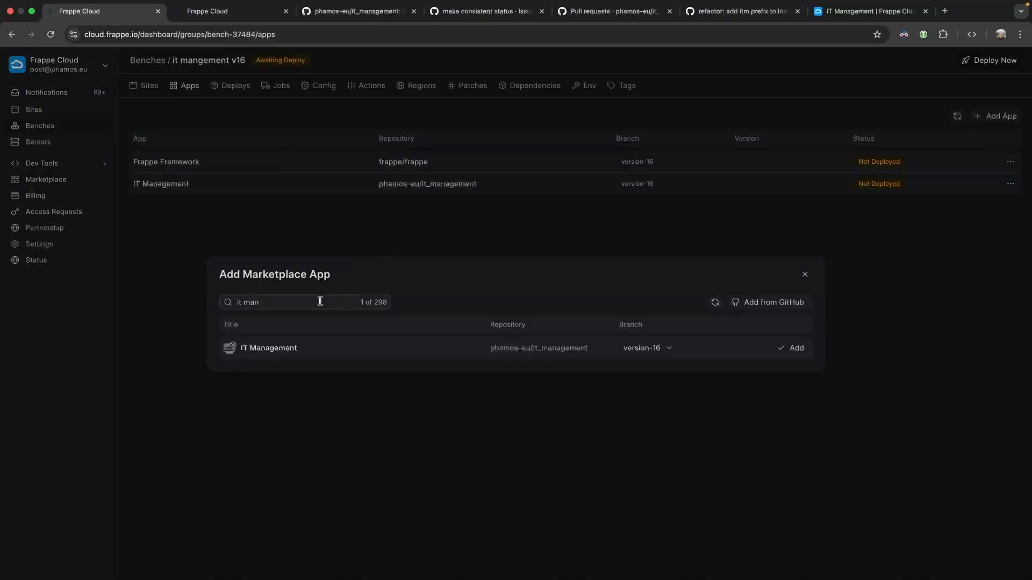
Remove IT Management via its row's Remove App action, confirm, and reload the bench apps page.
{"action": "left_click", "coordinate": [804, 274]}
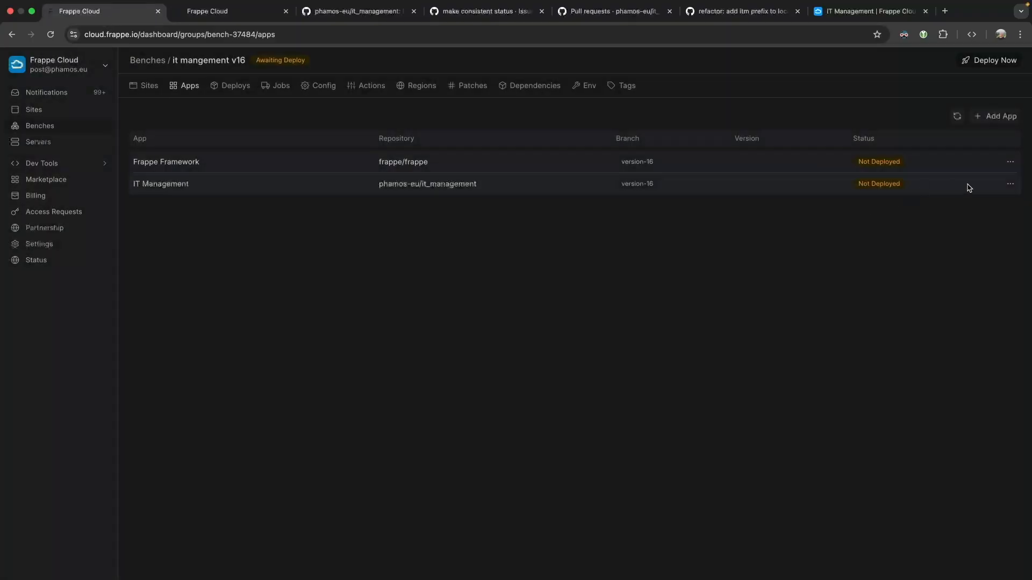
{"action": "left_click", "coordinate": [1010, 184]}
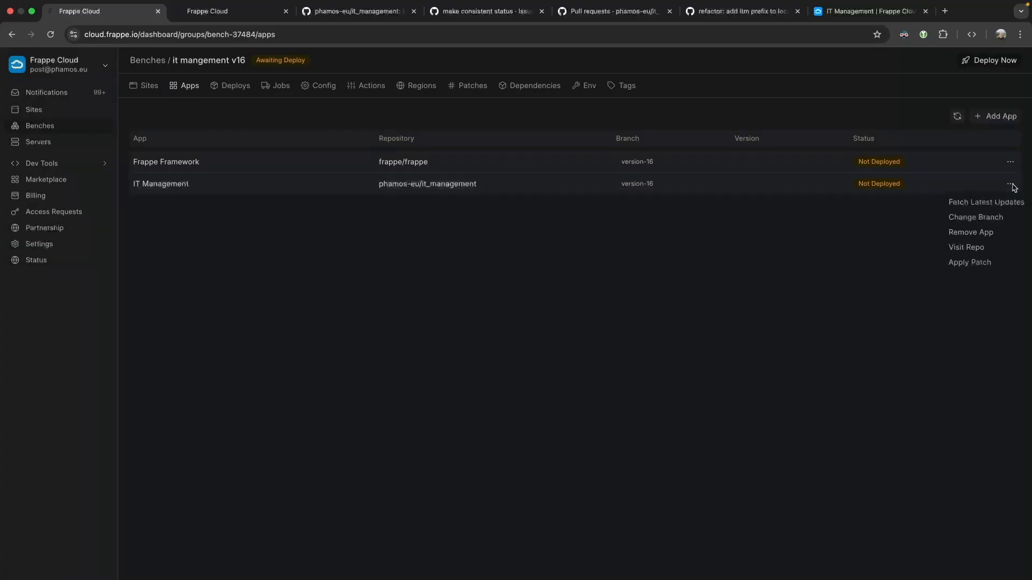
{"action": "left_click", "coordinate": [970, 232]}
{"action": "left_click", "coordinate": [492, 348]}
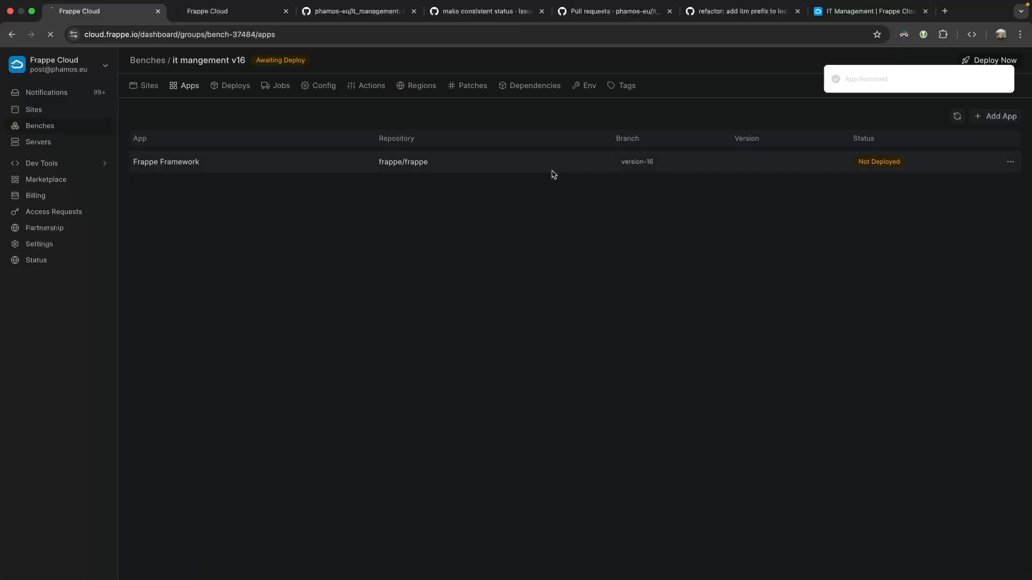
{"action": "key", "text": "super+r"}
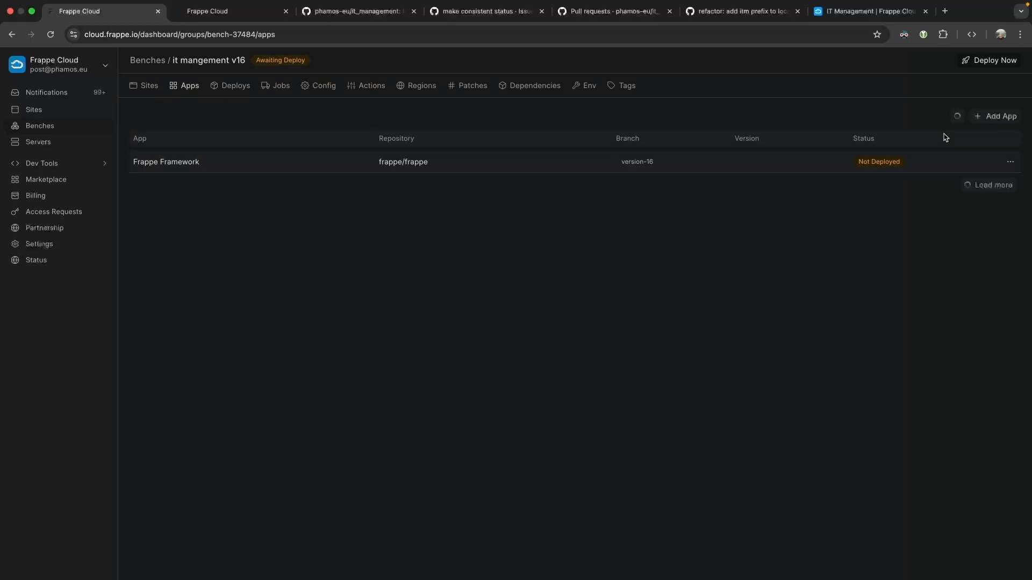
Paste the it_management repository URL into Add app from GitHub and fetch its branches.
{"action": "left_click", "coordinate": [992, 116]}
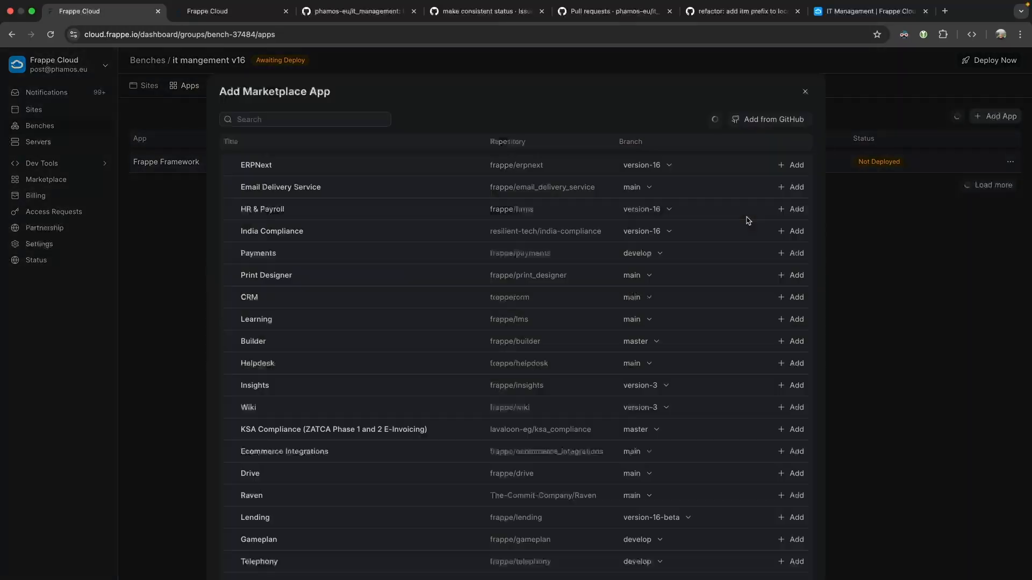
{"action": "left_click", "coordinate": [780, 122]}
{"action": "left_click", "coordinate": [440, 324]}
{"action": "key", "text": "super+v"}
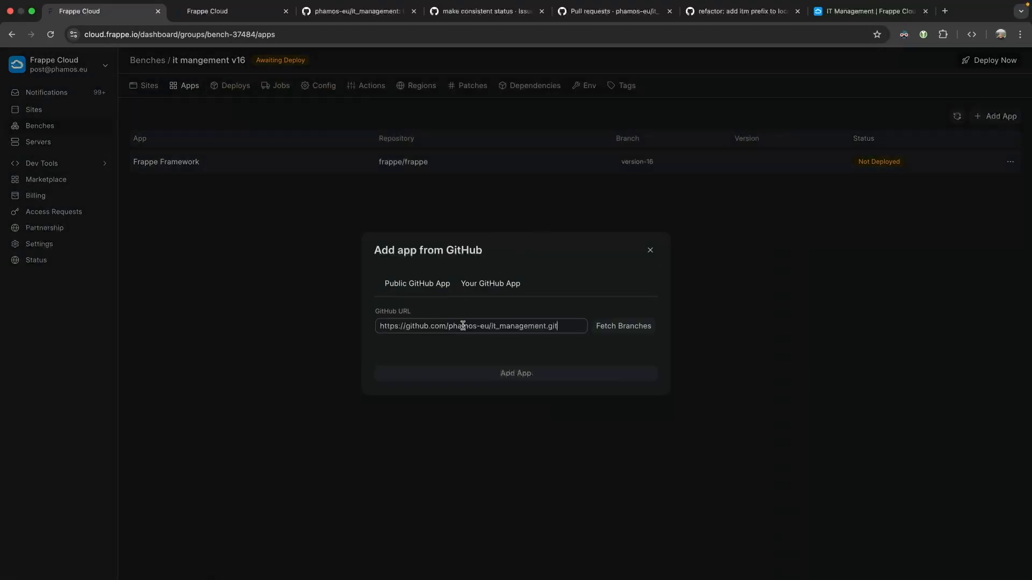
{"action": "left_click", "coordinate": [607, 329]}
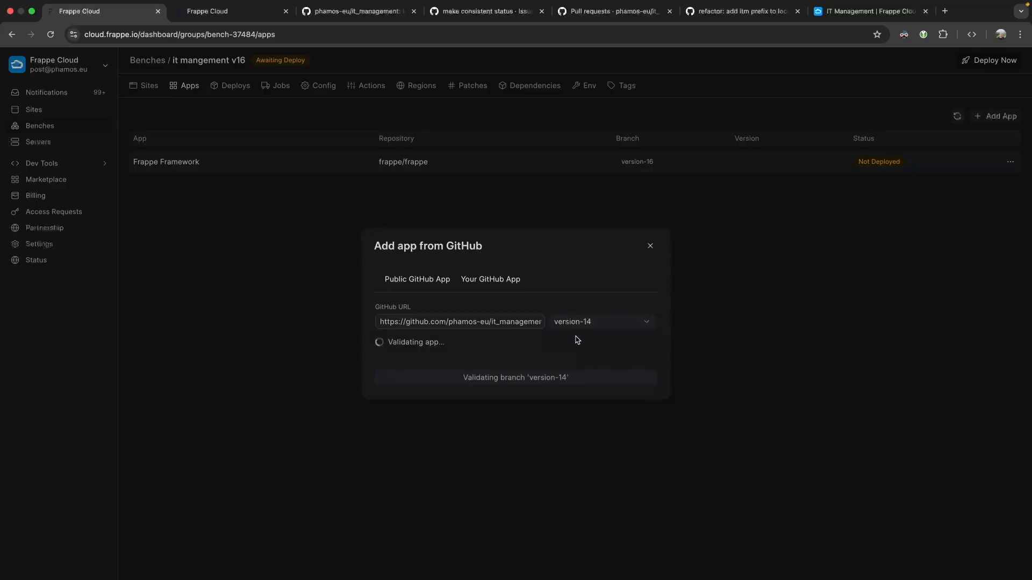
{"action": "left_click_drag", "start_coordinate": [420, 344], "coordinate": [570, 346]}
{"action": "left_click", "coordinate": [594, 346]}
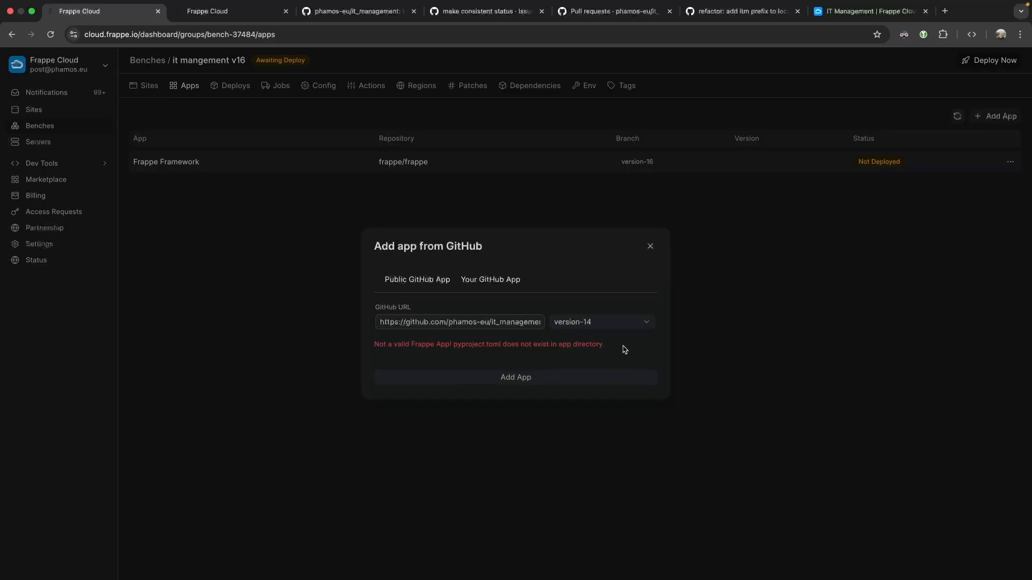
Select the develop branch and read the invalid Frappe app error.
{"action": "left_click", "coordinate": [645, 324]}
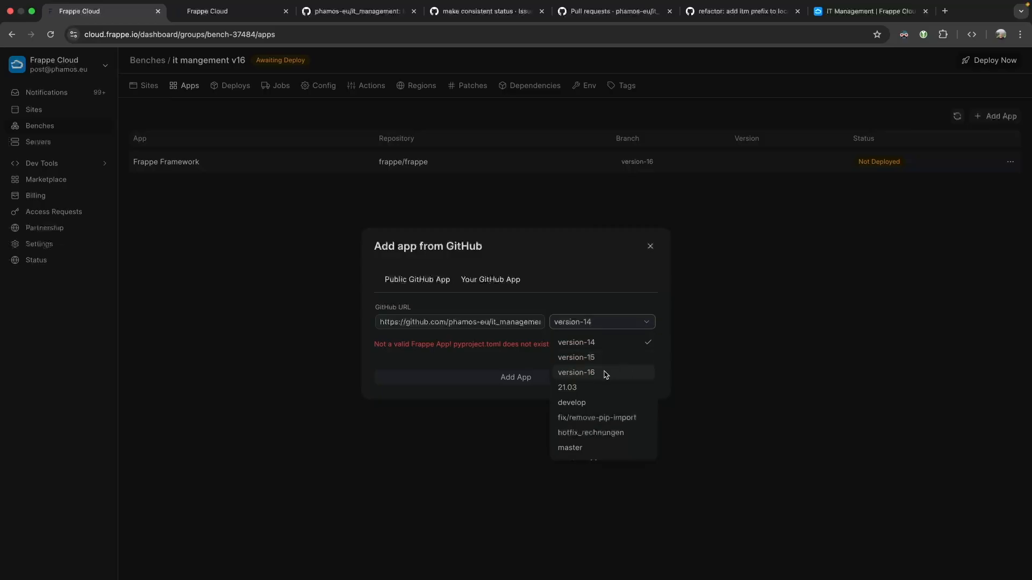
{"action": "left_click", "coordinate": [591, 392]}
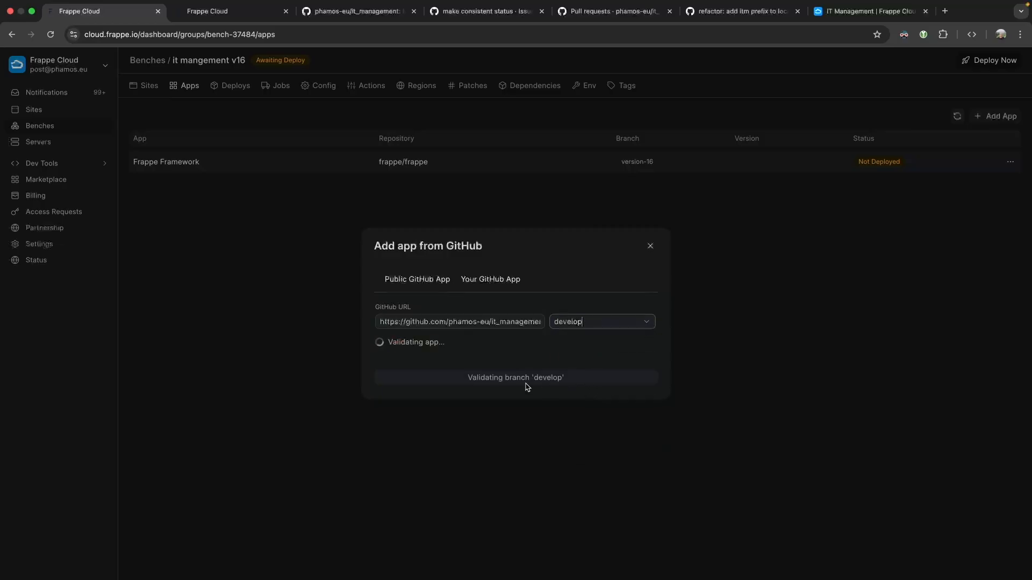
{"action": "left_click_drag", "start_coordinate": [397, 345], "coordinate": [613, 351]}
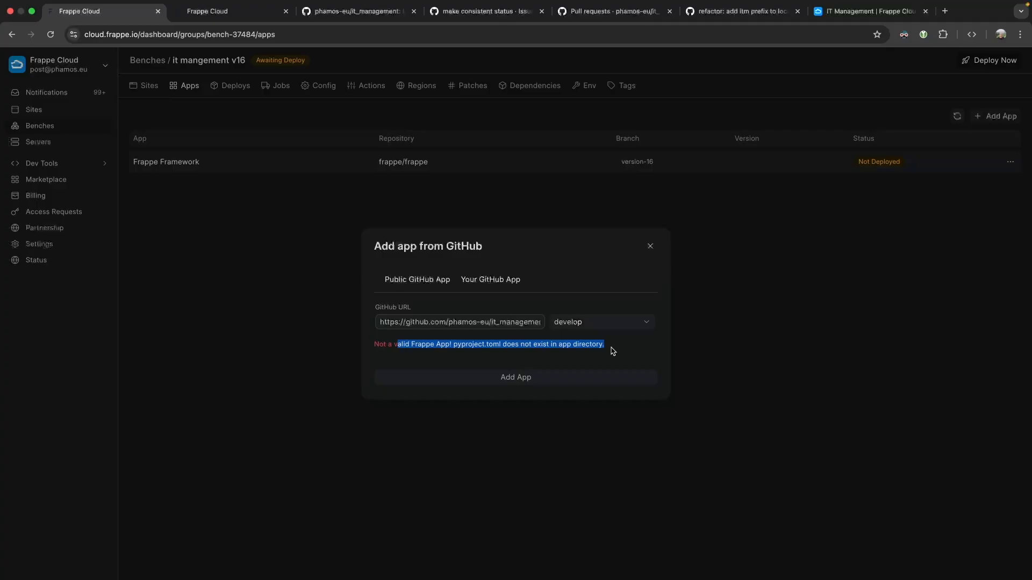
{"action": "left_click", "coordinate": [613, 349]}
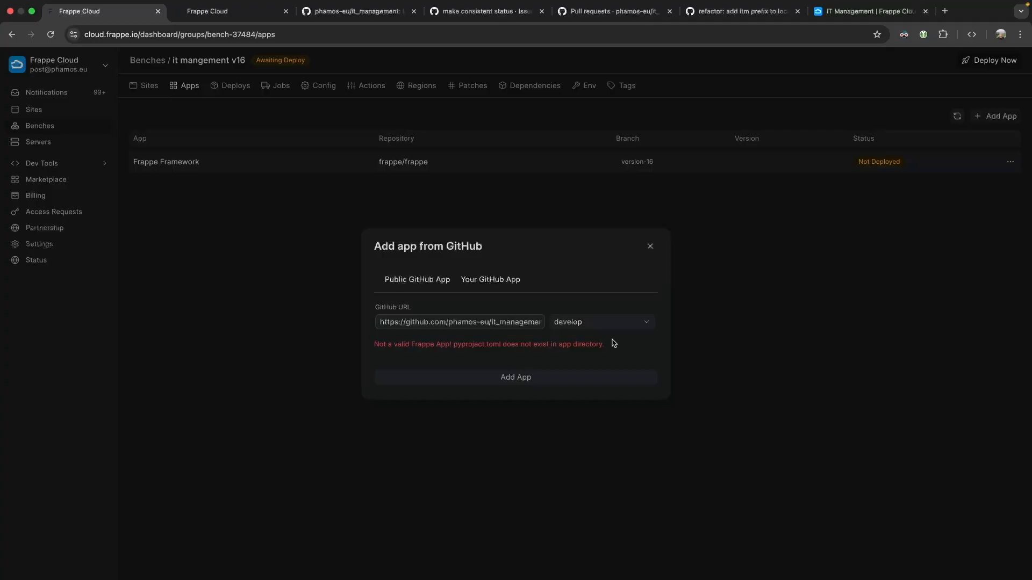
Switch to version-16, attempt adding the app anyway, then close the form.
{"action": "left_click", "coordinate": [645, 326]}
{"action": "left_click", "coordinate": [619, 376]}
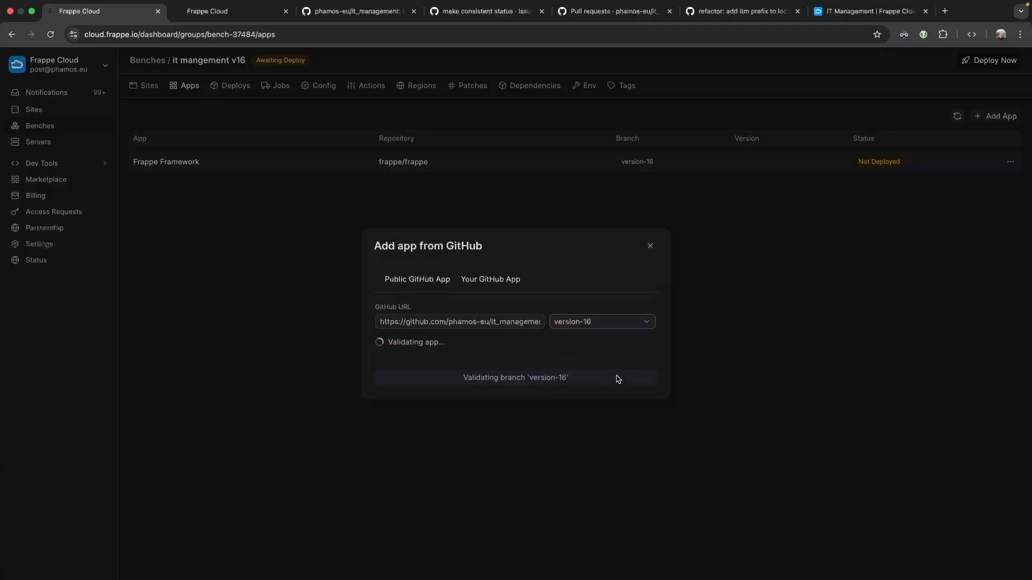
{"action": "left_click_drag", "start_coordinate": [426, 345], "coordinate": [622, 351]}
{"action": "left_click", "coordinate": [623, 348]}
{"action": "left_click", "coordinate": [617, 321]}
{"action": "left_click", "coordinate": [518, 381]}
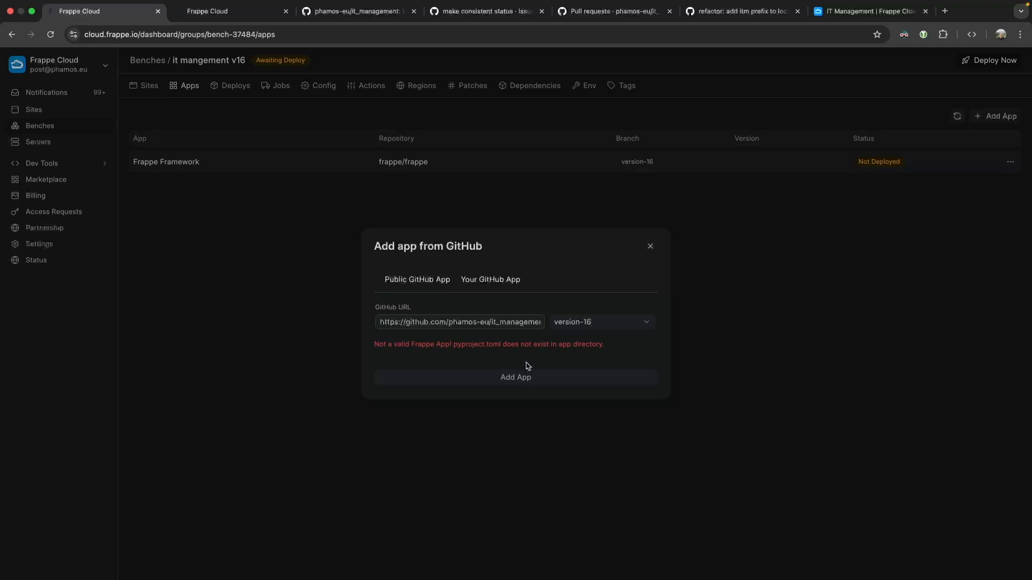
{"action": "left_click", "coordinate": [648, 247]}
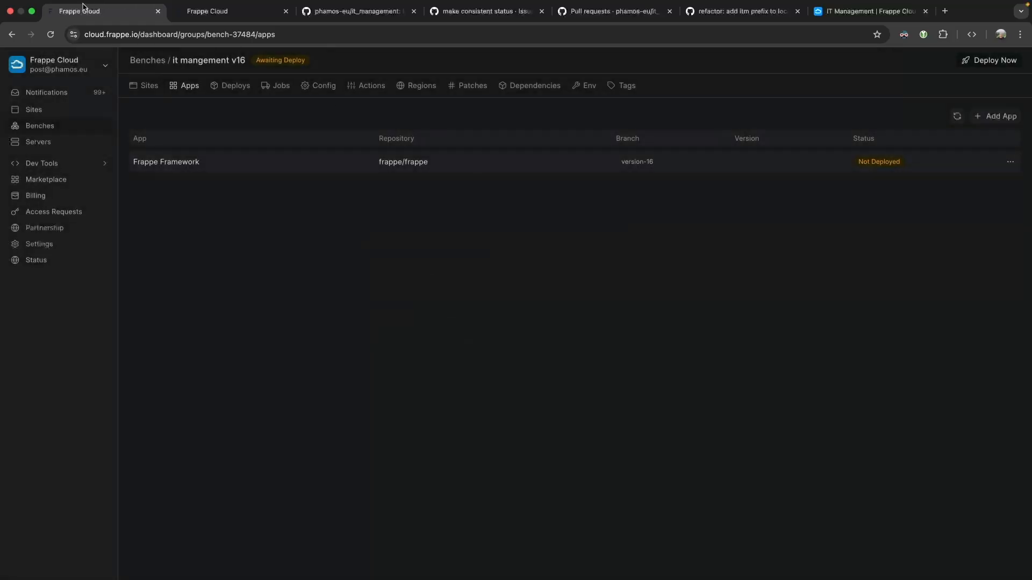
Add it_management from GitHub again on the version-16 branch to reproduce the error.
{"action": "left_click", "coordinate": [196, 16]}
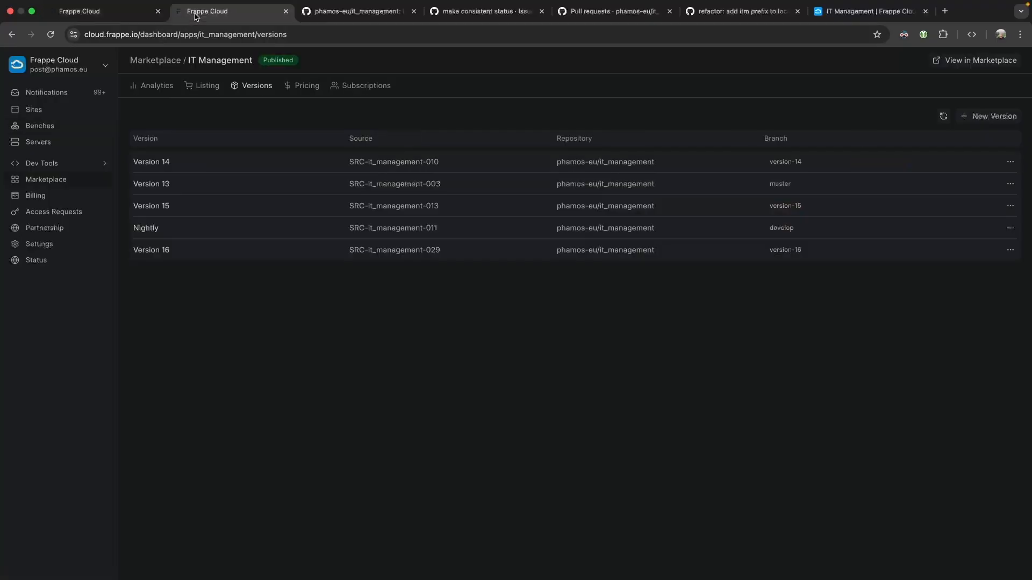
{"action": "left_click", "coordinate": [127, 18]}
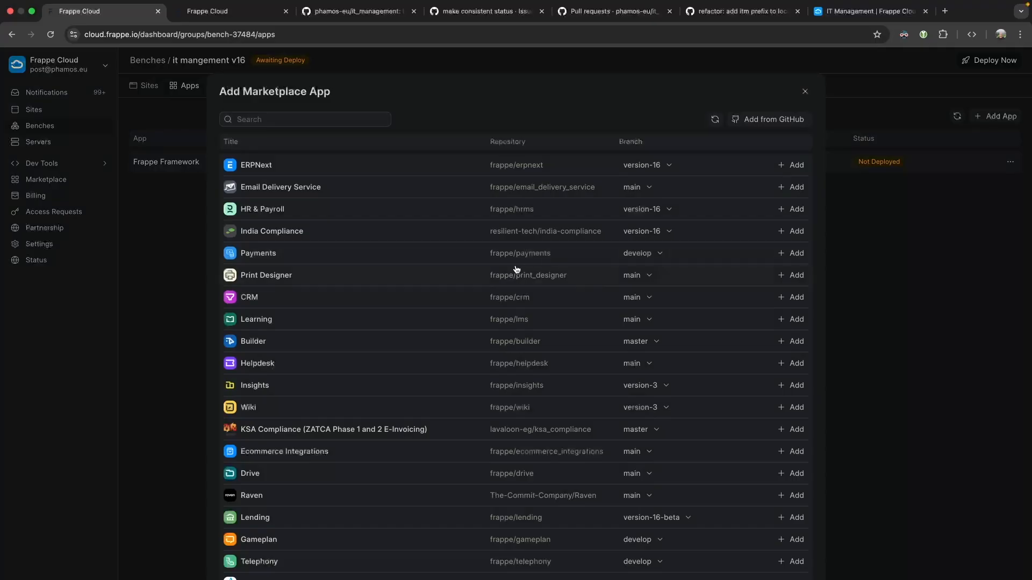
{"action": "left_click", "coordinate": [801, 93]}
{"action": "left_click", "coordinate": [1010, 161]}
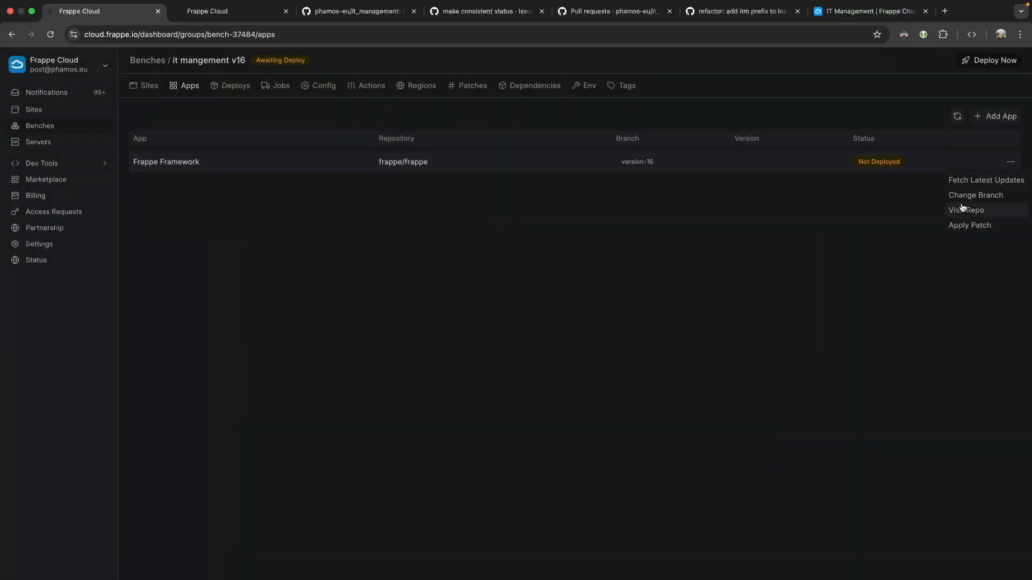
{"action": "left_click", "coordinate": [882, 199]}
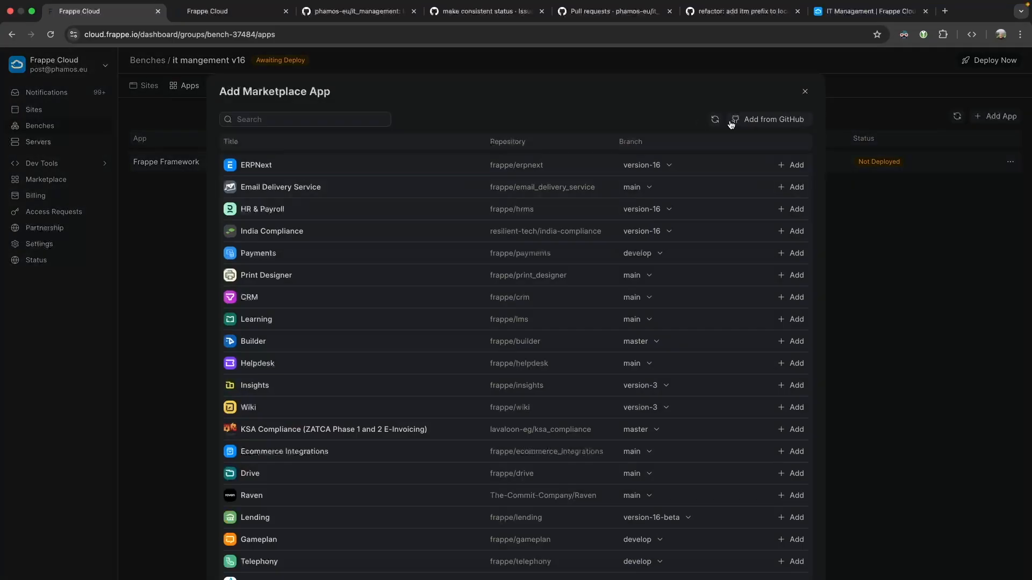
{"action": "left_click", "coordinate": [741, 119]}
{"action": "left_click", "coordinate": [484, 321]}
{"action": "key", "text": "ctrl+v"}
{"action": "left_click", "coordinate": [609, 326]}
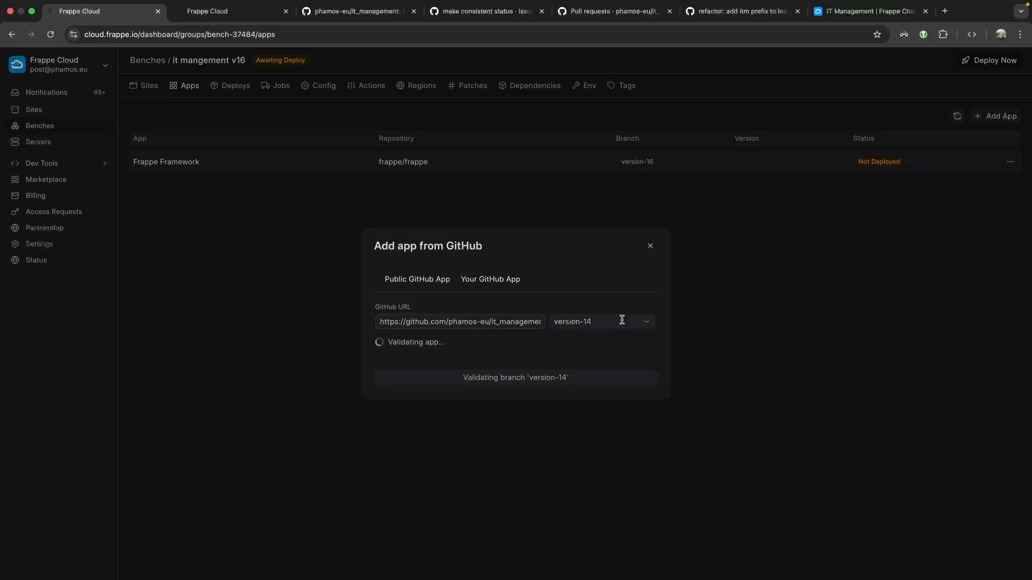
{"action": "left_click", "coordinate": [644, 325]}
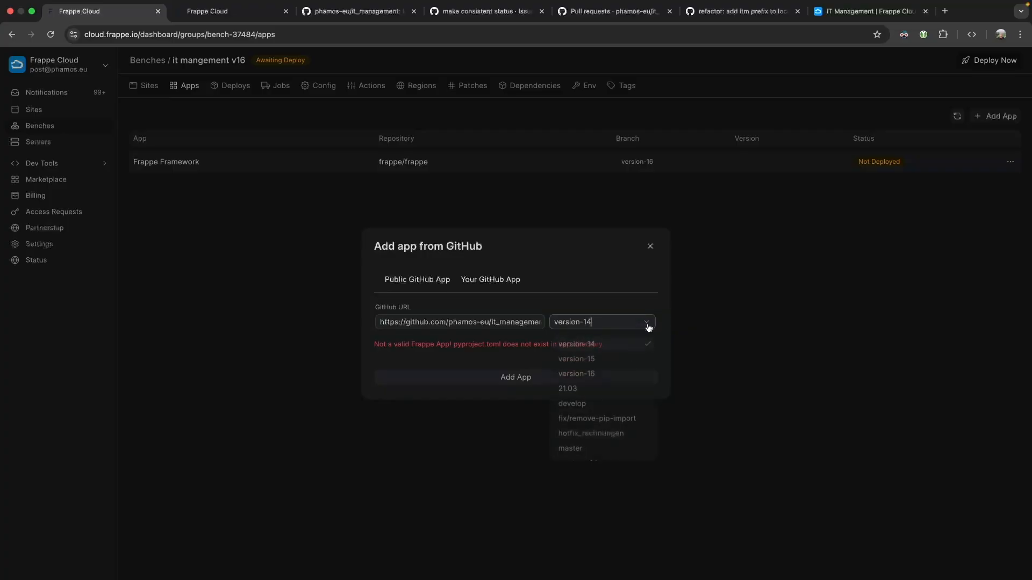
{"action": "left_click", "coordinate": [607, 372]}
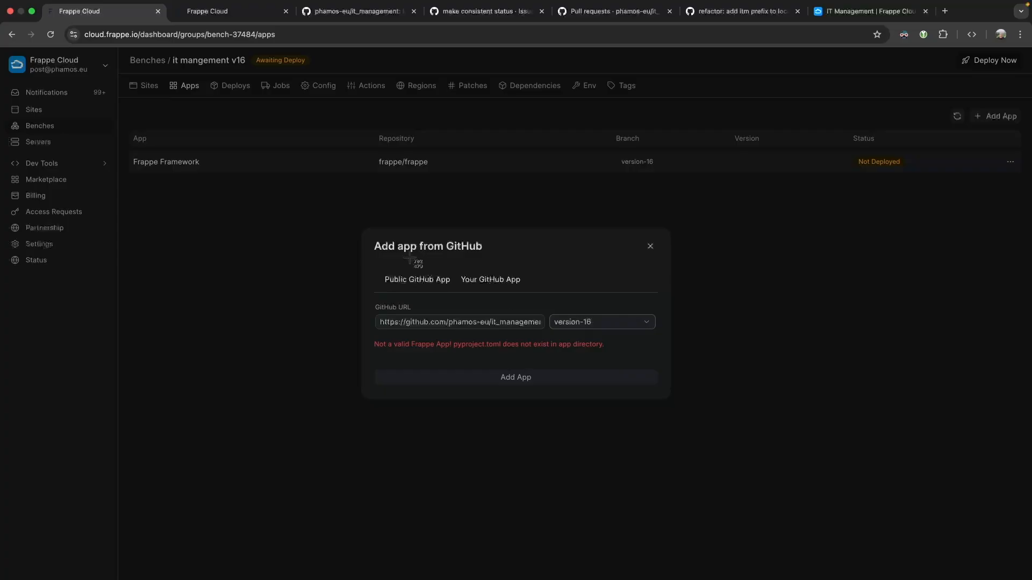
Screenshot the add-app error to the clipboard and open the repository's Issues in a new tab.
{"action": "left_click_drag", "start_coordinate": [322, 208], "coordinate": [706, 419]}
{"action": "left_click", "coordinate": [578, 400]}
{"action": "left_click", "coordinate": [484, 10]}
{"action": "scroll", "coordinate": [232, 108], "scroll_direction": "up", "scroll_amount": 3}
{"action": "left_click", "coordinate": [98, 91], "text": "super"}
{"action": "left_click", "coordinate": [541, 12]}
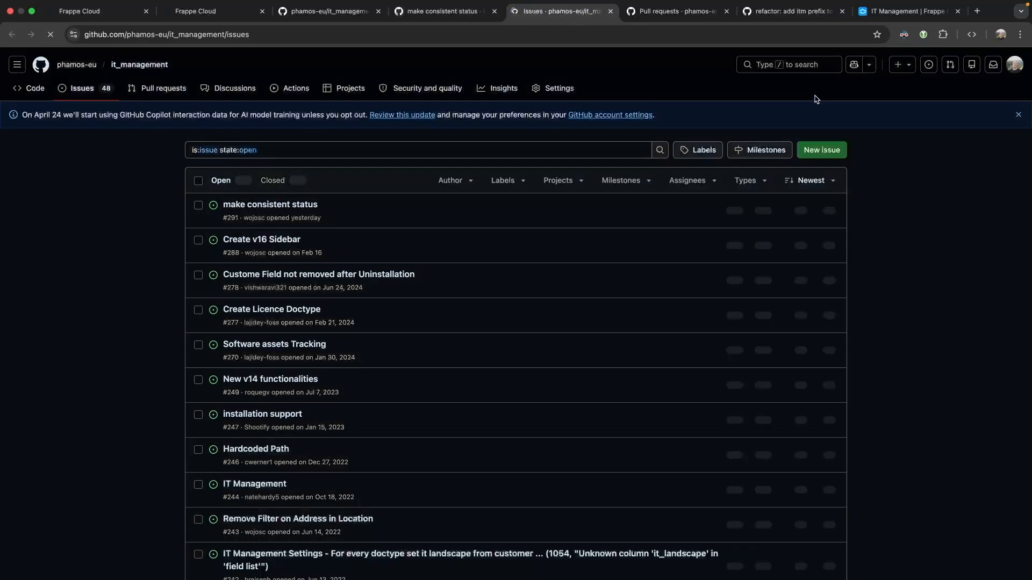
Draft an issue titled 'add file to make this work on frappecloud version-16' with the screenshot and develop-branch note.
{"action": "left_click", "coordinate": [822, 150]}
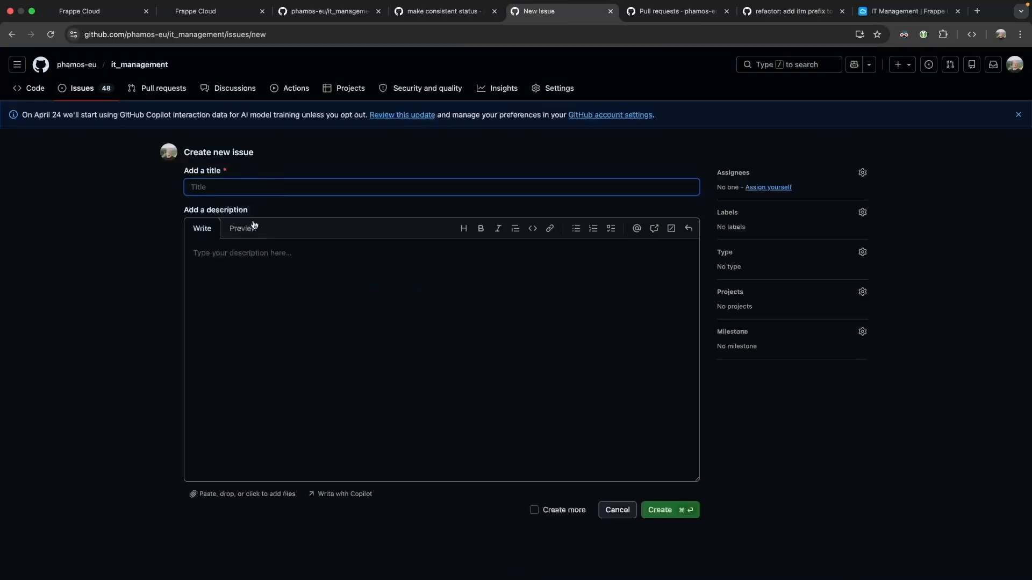
{"action": "type", "text": "add file to make this work on frappecloud version-"}
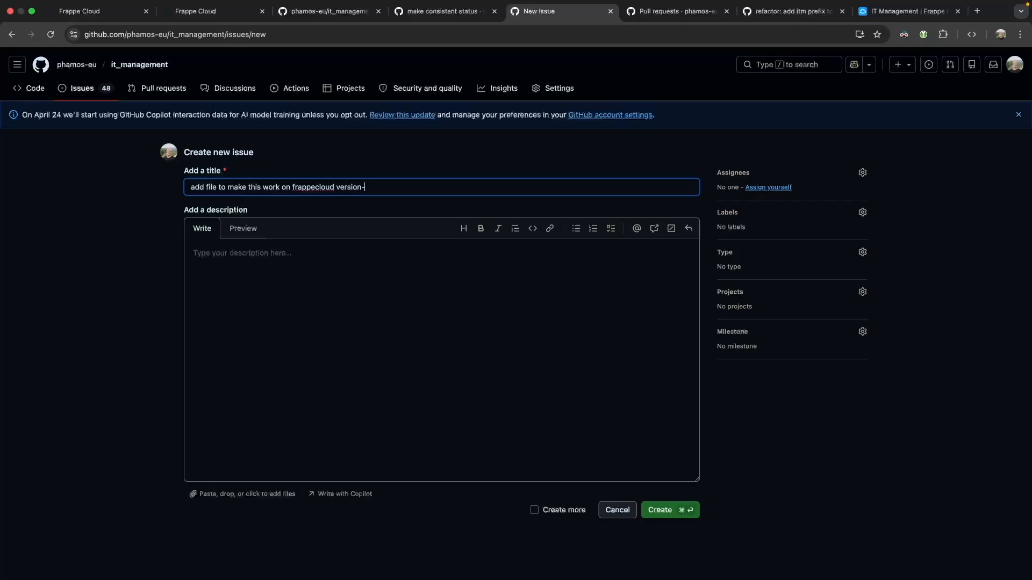
{"action": "left_click", "coordinate": [306, 299]}
{"action": "key", "text": "super+v"}
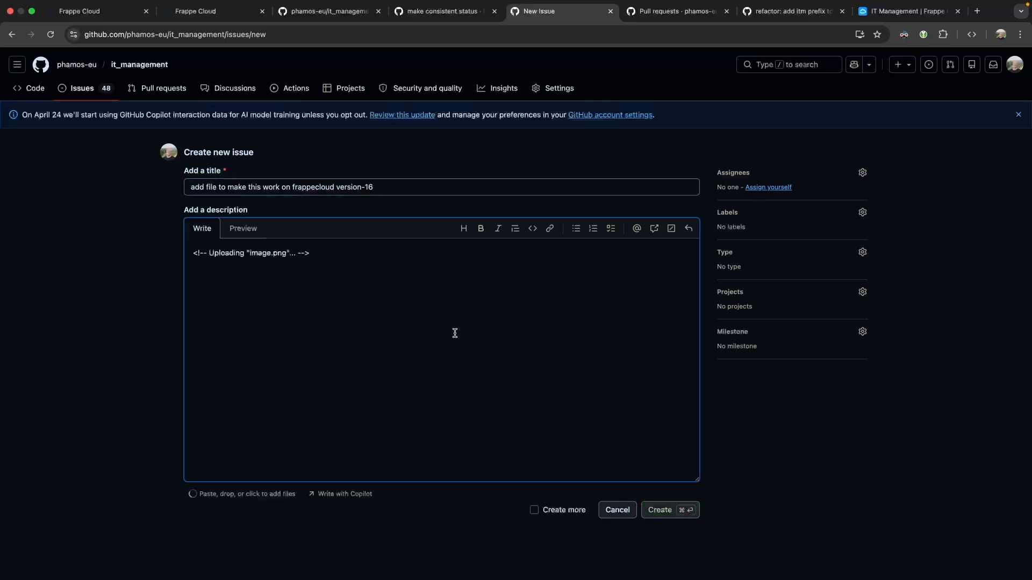
{"action": "key", "text": "Return"}
{"action": "key", "text": "Return"}
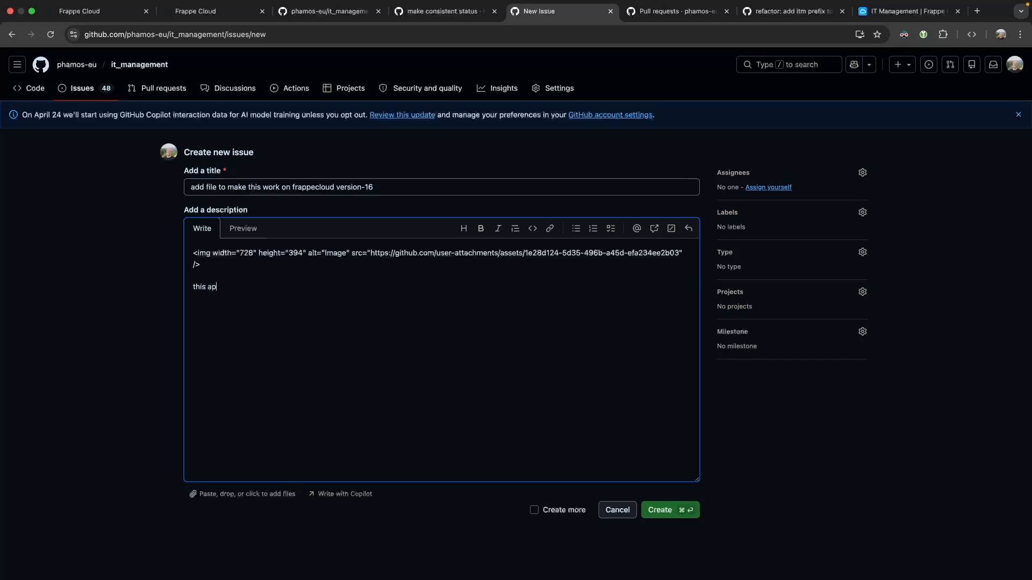
{"action": "type", "text": "this also comes up when selecting the develop branhc"}
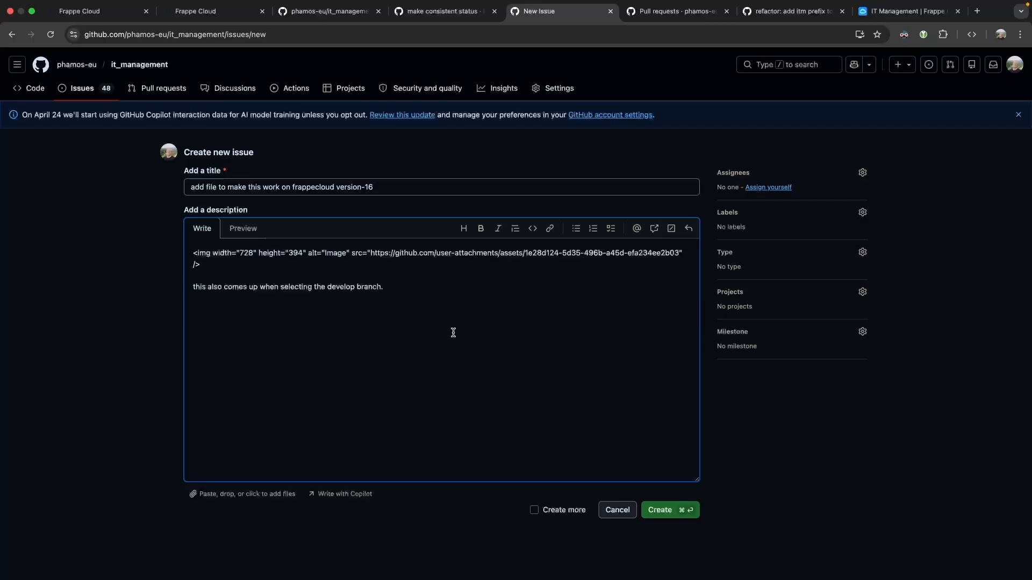
Preview the description and create the issue as #292.
{"action": "left_click", "coordinate": [242, 231]}
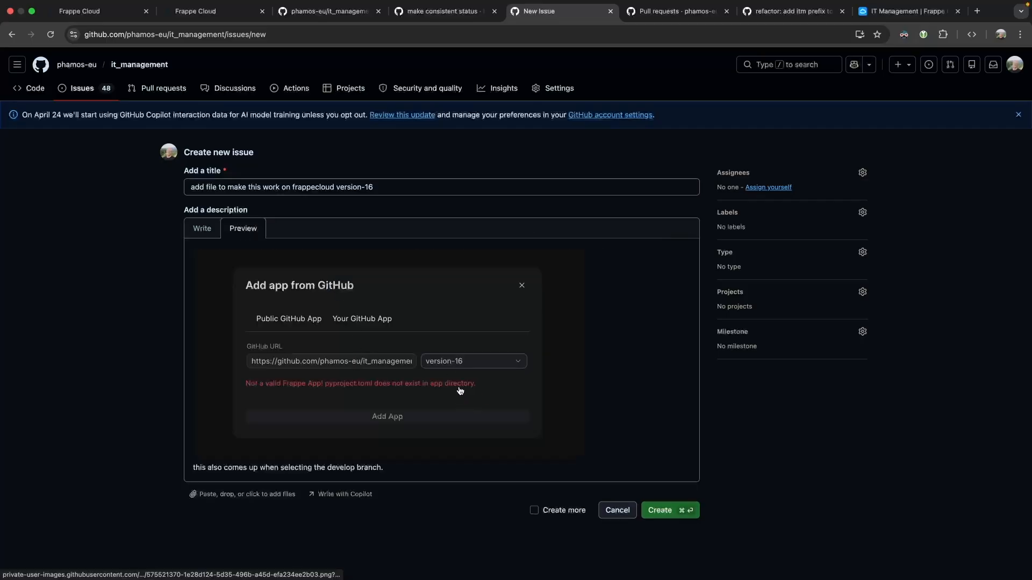
{"action": "left_click", "coordinate": [663, 511]}
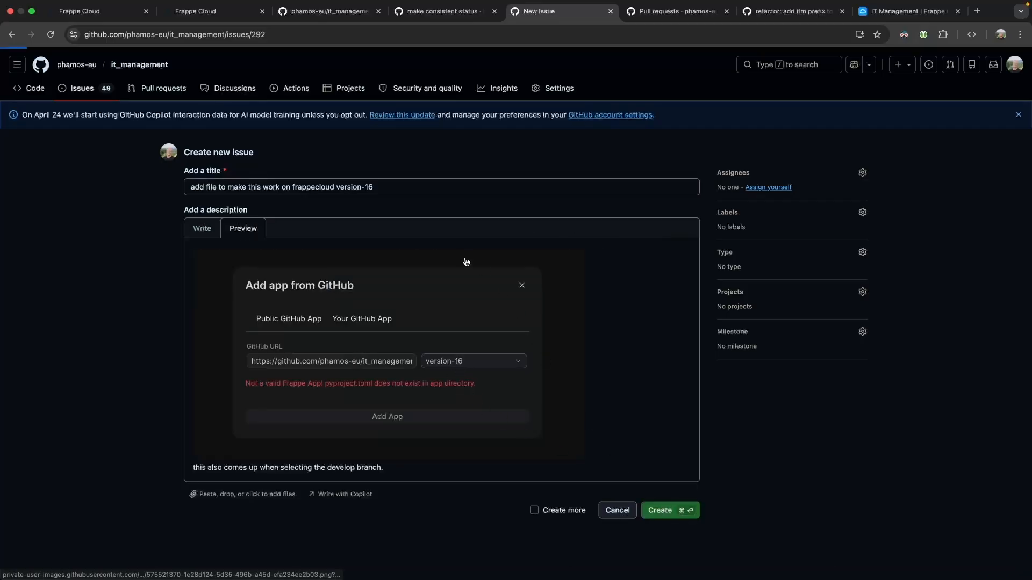
{"action": "left_click", "coordinate": [433, 15]}
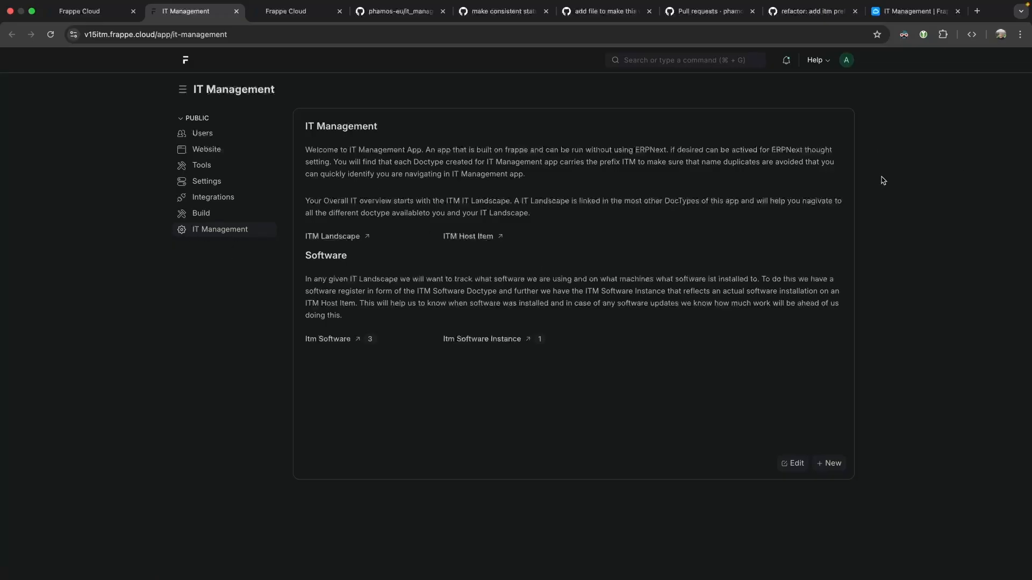
Dismiss the Dark Reader popup and go to the ITM Landscape list from the IT Management workspace.
{"action": "left_click", "coordinate": [903, 35]}
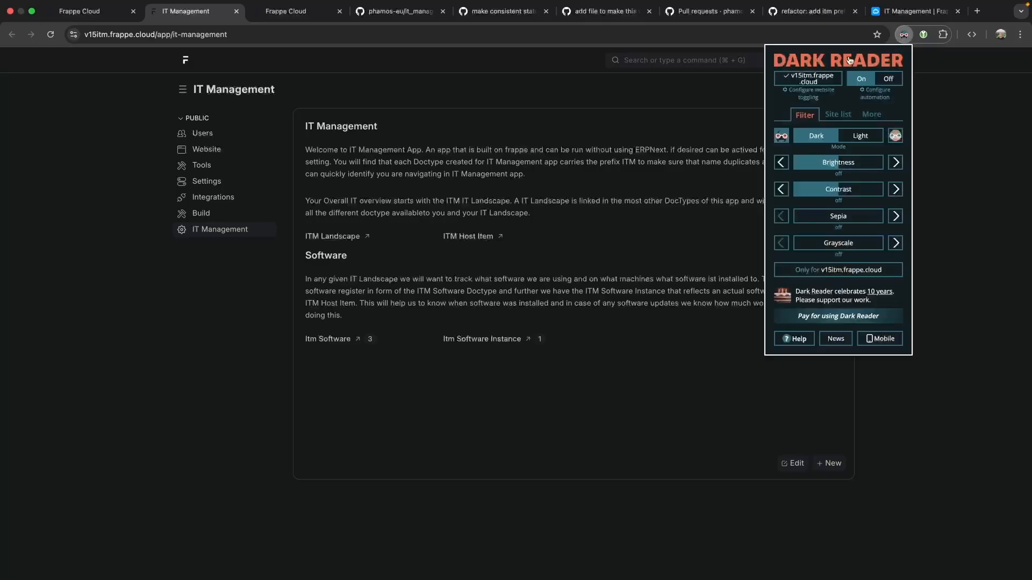
{"action": "left_click", "coordinate": [459, 91]}
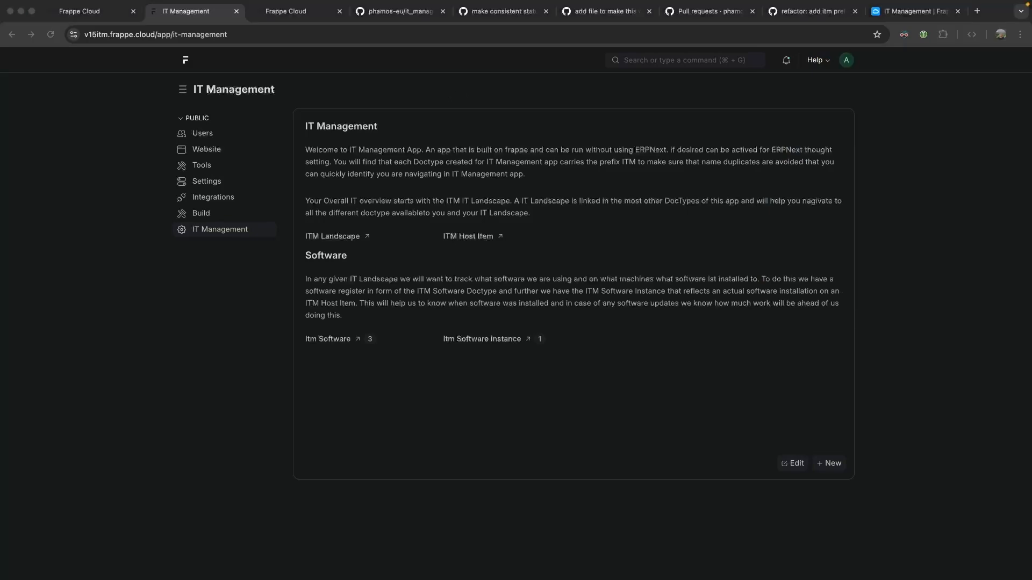
{"action": "left_click", "coordinate": [58, 105]}
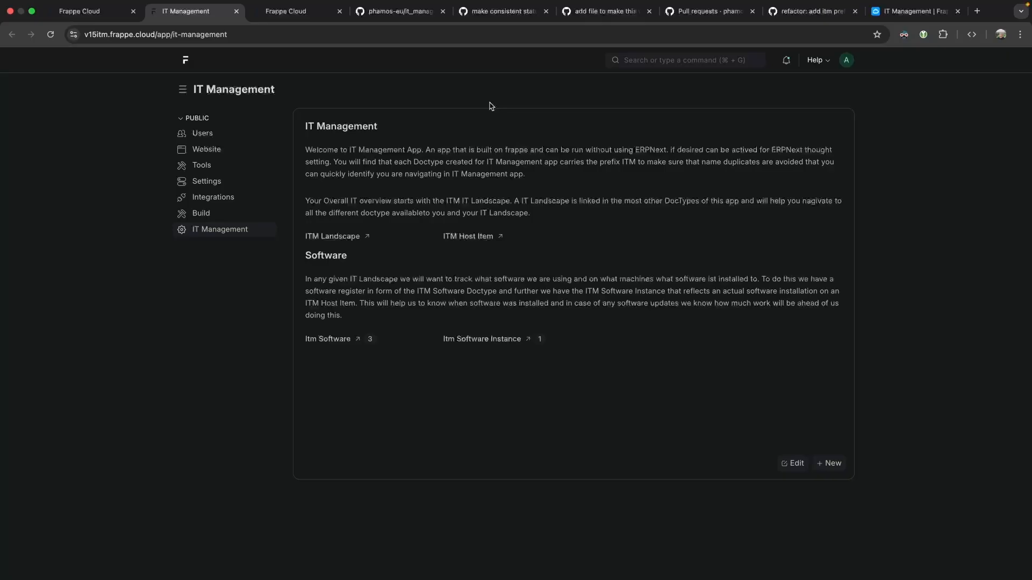
{"action": "left_click", "coordinate": [342, 242]}
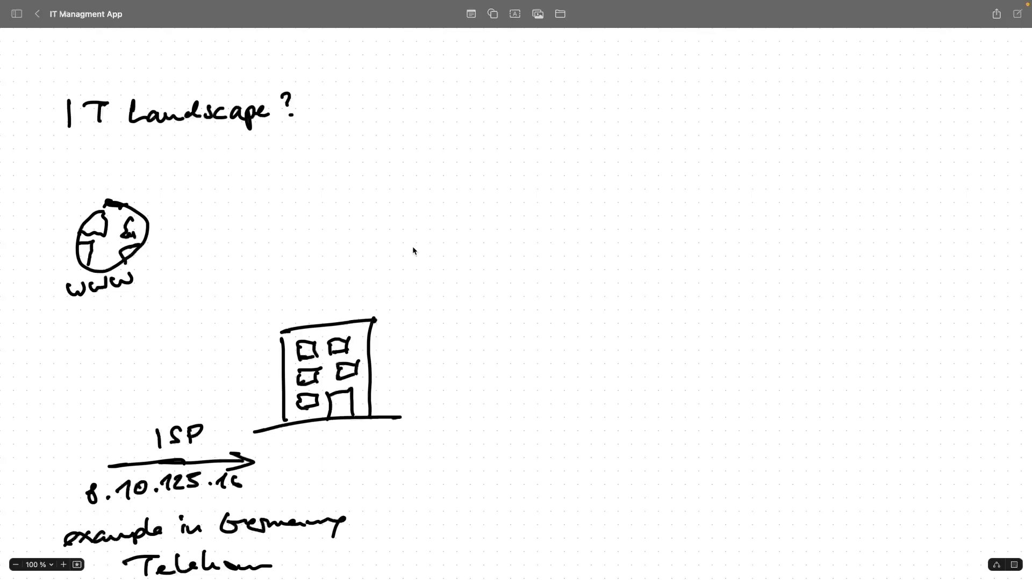
Scroll down the Freeform board below the building and ISP sketch.
{"action": "scroll", "coordinate": [423, 247], "scroll_direction": "down", "scroll_amount": 2}
{"action": "scroll", "coordinate": [424, 247], "scroll_direction": "down", "scroll_amount": 1}
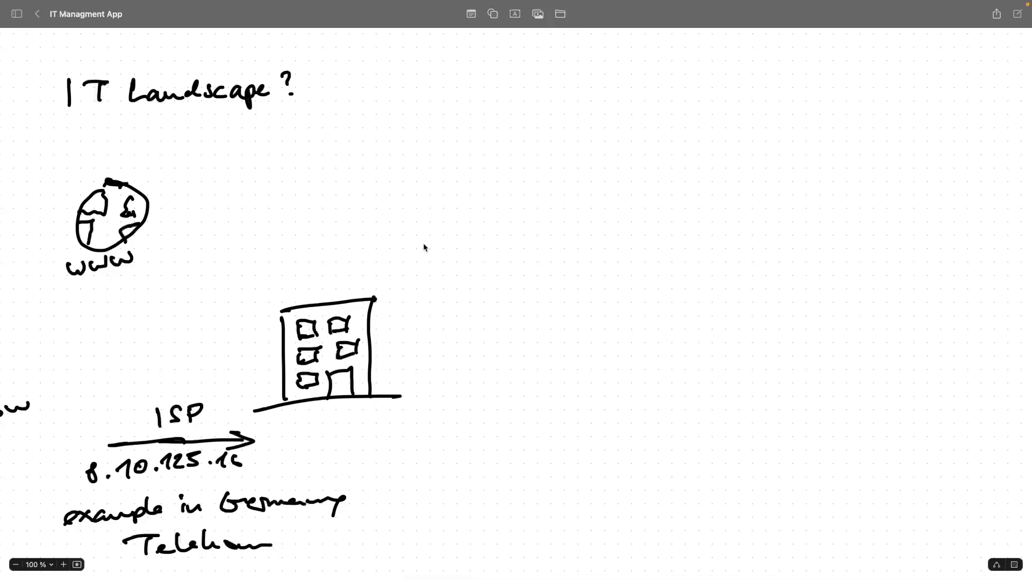
{"action": "scroll", "coordinate": [423, 247], "scroll_direction": "left", "scroll_amount": 5}
{"action": "scroll", "coordinate": [424, 248], "scroll_direction": "down", "scroll_amount": 1}
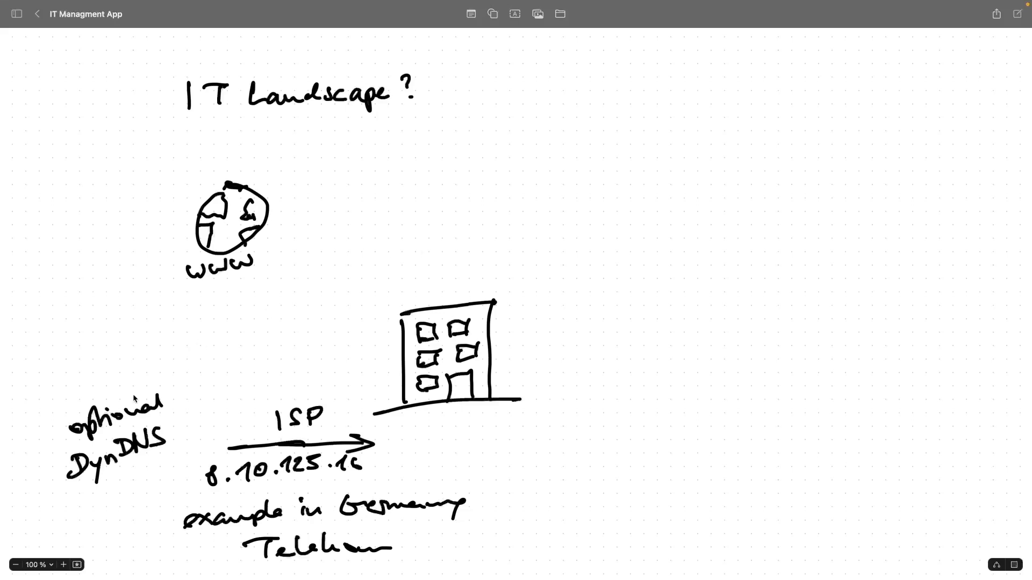
{"action": "scroll", "coordinate": [404, 319], "scroll_direction": "right", "scroll_amount": 3}
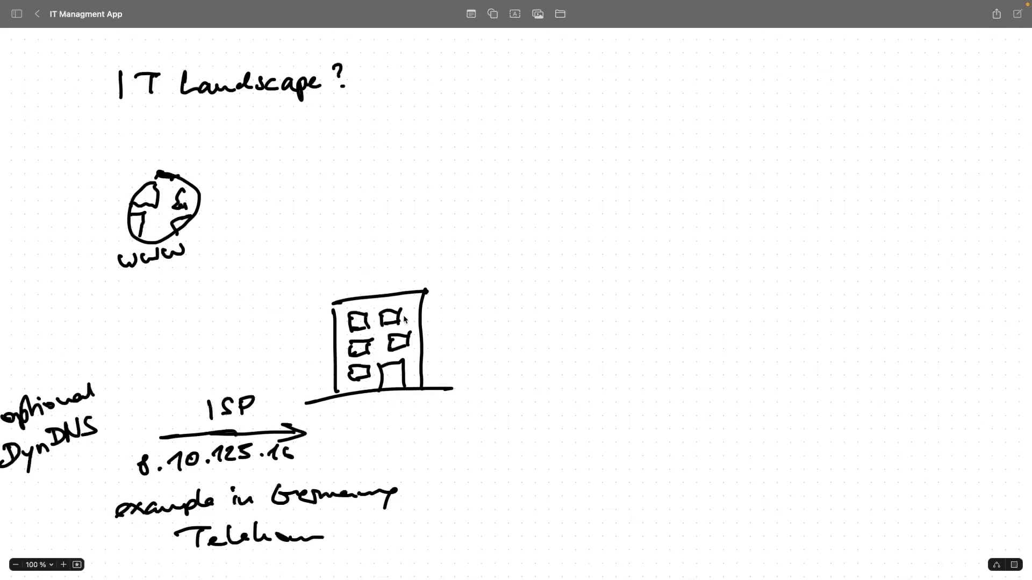
Handwrite 'poss. VPN' under the globe, undoing one mistaken stroke.
{"action": "mouse_move", "coordinate": [211, 317]}
{"action": "left_mouse_down"}
{"action": "mouse_move", "coordinate": [198, 342]}
{"action": "mouse_move", "coordinate": [226, 338]}
{"action": "left_mouse_up"}
{"action": "key", "text": "super+z"}
{"action": "key", "text": "super+z"}
{"action": "mouse_move", "coordinate": [199, 347]}
{"action": "left_mouse_down"}
{"action": "mouse_move", "coordinate": [198, 336]}
{"action": "mouse_move", "coordinate": [239, 325]}
{"action": "mouse_move", "coordinate": [241, 306]}
{"action": "left_mouse_up"}
{"action": "left_click_drag", "start_coordinate": [153, 321], "coordinate": [171, 301]}
{"action": "mouse_move", "coordinate": [189, 289]}
{"action": "left_mouse_down"}
{"action": "mouse_move", "coordinate": [181, 300]}
{"action": "mouse_move", "coordinate": [192, 296]}
{"action": "left_mouse_up"}
{"action": "left_click_drag", "start_coordinate": [210, 293], "coordinate": [212, 293]}
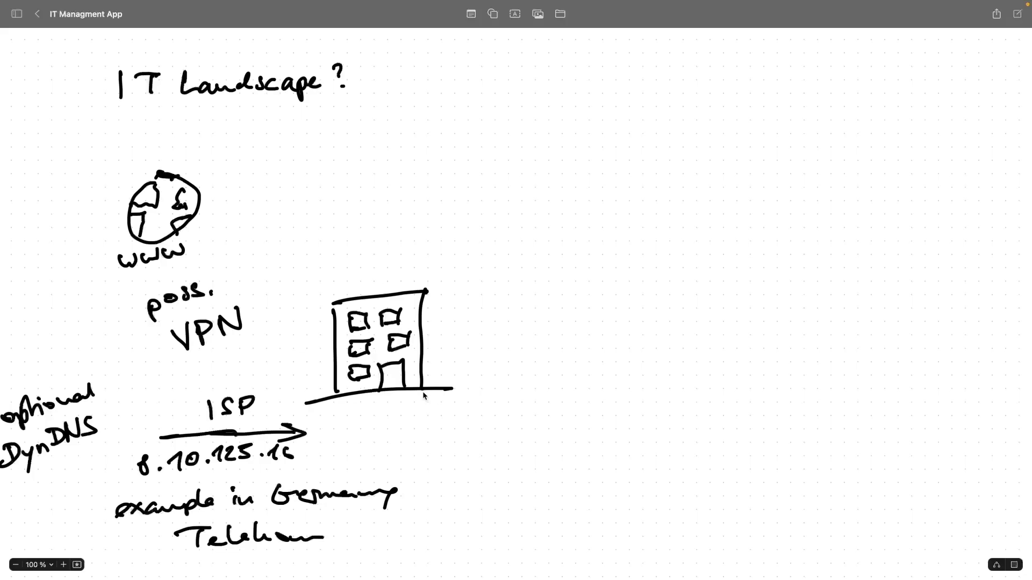
{"action": "scroll", "coordinate": [476, 373], "scroll_direction": "right", "scroll_amount": 2}
{"action": "scroll", "coordinate": [476, 373], "scroll_direction": "down", "scroll_amount": 1}
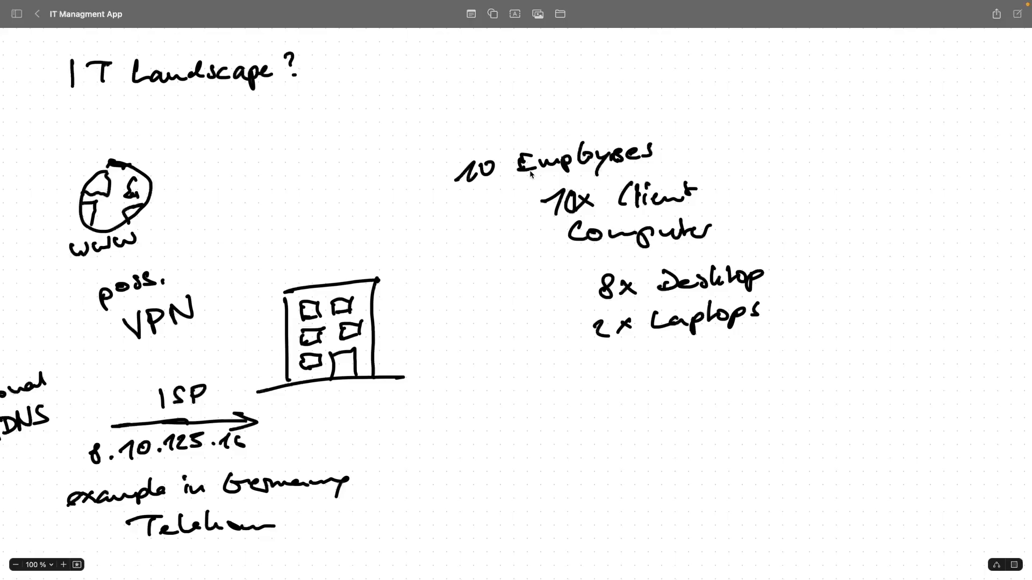
Pan the board left and back right across the office network sketch.
{"action": "scroll", "coordinate": [530, 171], "scroll_direction": "left", "scroll_amount": 3}
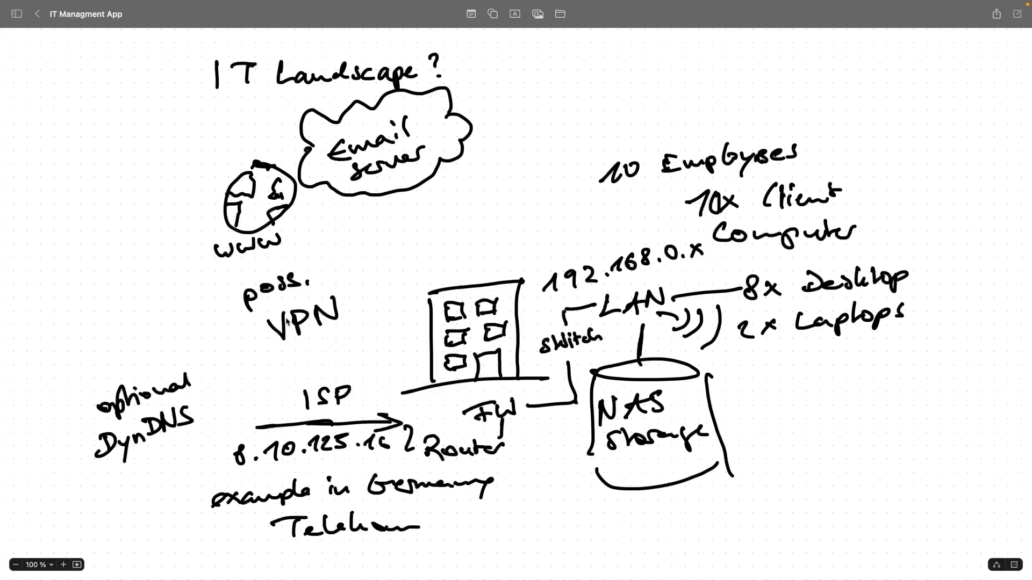
{"action": "scroll", "coordinate": [287, 321], "scroll_direction": "right", "scroll_amount": 10}
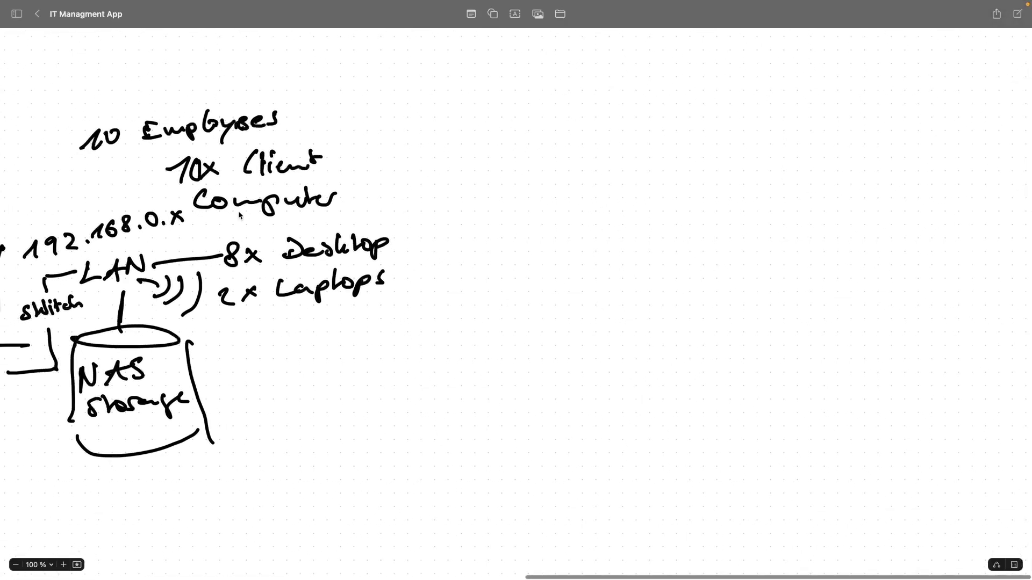
Scroll the Freeform board down to empty canvas for the handwritten IT Landscape outline.
{"action": "scroll", "coordinate": [207, 293], "scroll_direction": "left", "scroll_amount": 4}
{"action": "scroll", "coordinate": [210, 294], "scroll_direction": "right", "scroll_amount": 5}
{"action": "scroll", "coordinate": [211, 296], "scroll_direction": "down", "scroll_amount": 3}
{"action": "scroll", "coordinate": [210, 294], "scroll_direction": "down", "scroll_amount": 3}
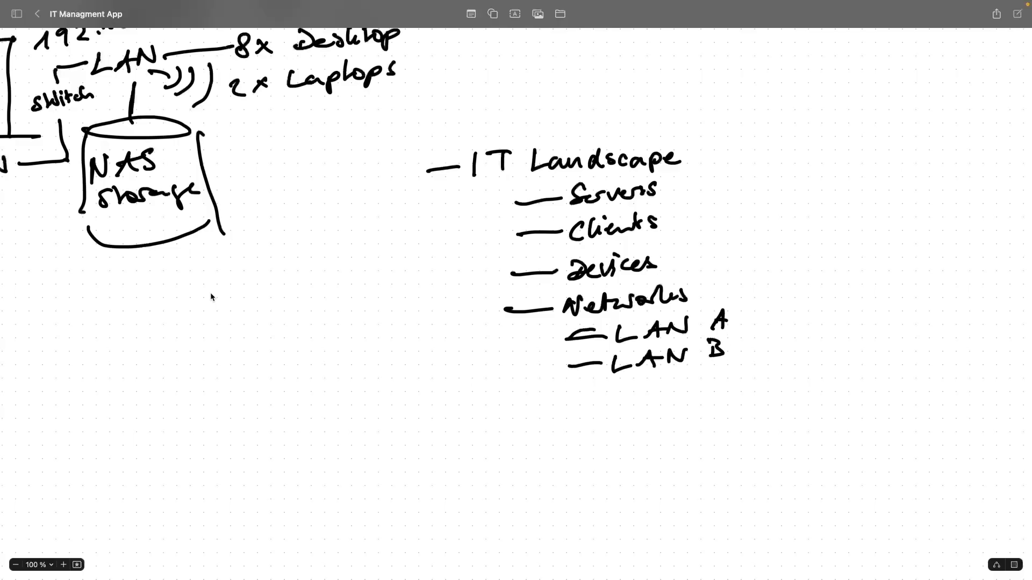
{"action": "scroll", "coordinate": [210, 297], "scroll_direction": "down", "scroll_amount": 3}
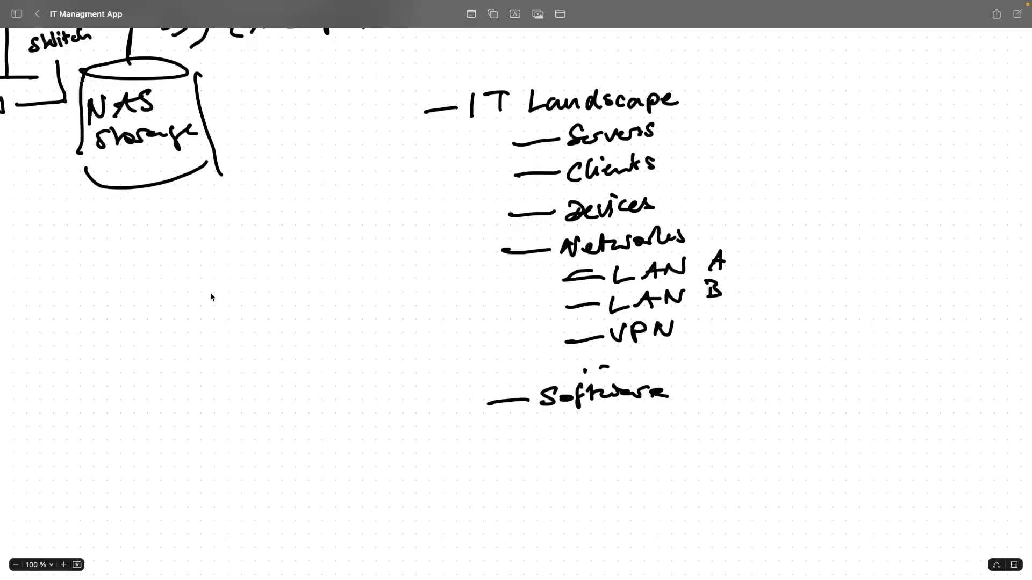
{"action": "scroll", "coordinate": [211, 297], "scroll_direction": "left", "scroll_amount": 5}
{"action": "scroll", "coordinate": [719, 336], "scroll_direction": "right", "scroll_amount": 10}
{"action": "scroll", "coordinate": [718, 337], "scroll_direction": "down", "scroll_amount": 2}
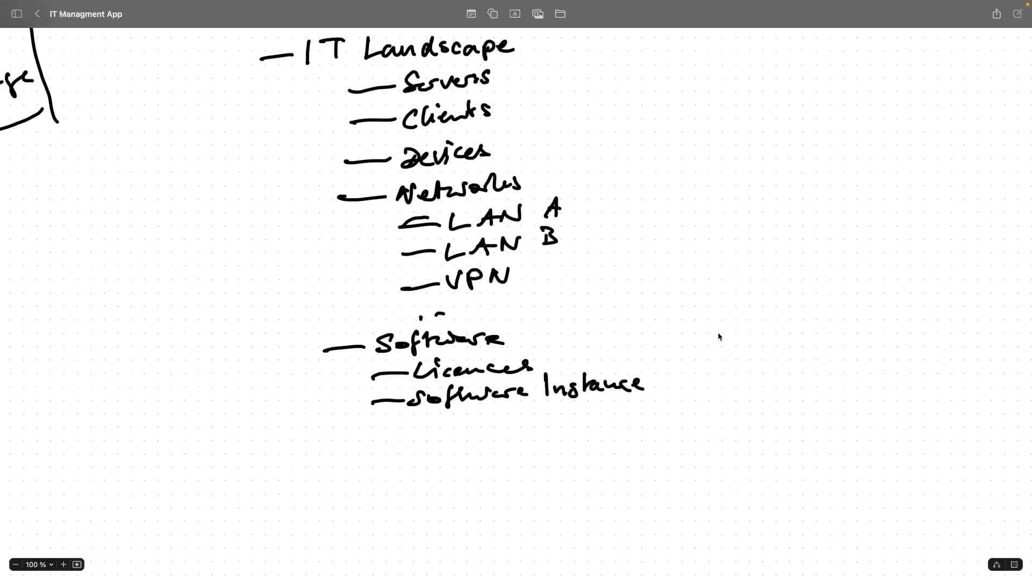
Scroll the board to the bottom of the tree below User accounts.
{"action": "scroll", "coordinate": [718, 334], "scroll_direction": "down", "scroll_amount": 2}
{"action": "scroll", "coordinate": [717, 334], "scroll_direction": "right", "scroll_amount": 3}
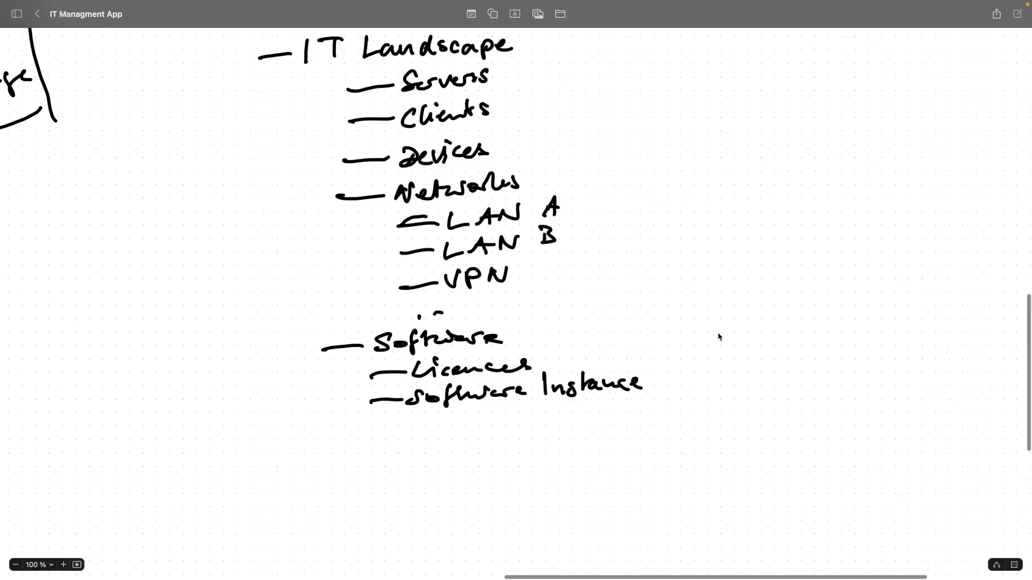
{"action": "scroll", "coordinate": [717, 337], "scroll_direction": "down", "scroll_amount": 1}
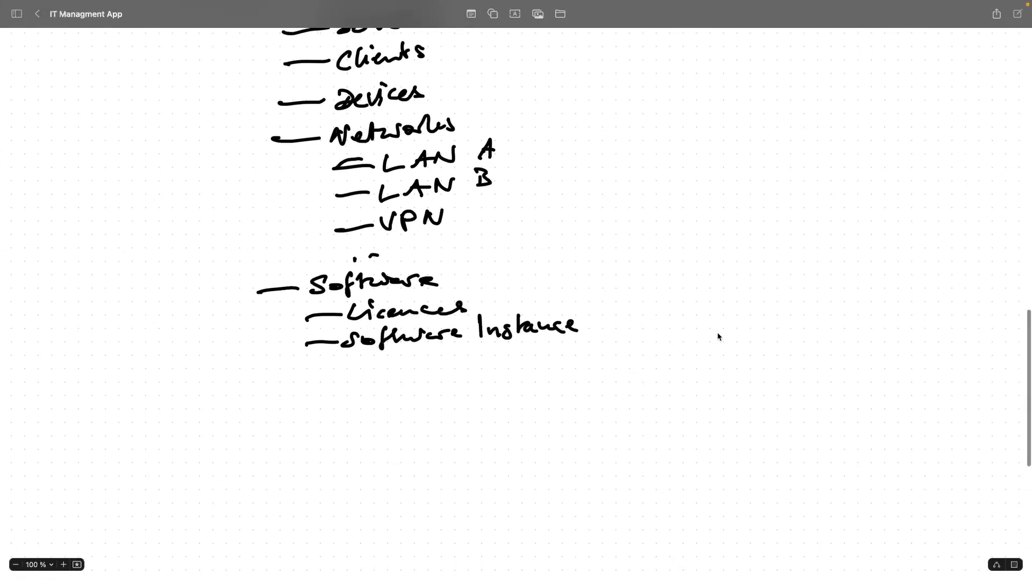
{"action": "scroll", "coordinate": [473, 252], "scroll_direction": "up", "scroll_amount": 4}
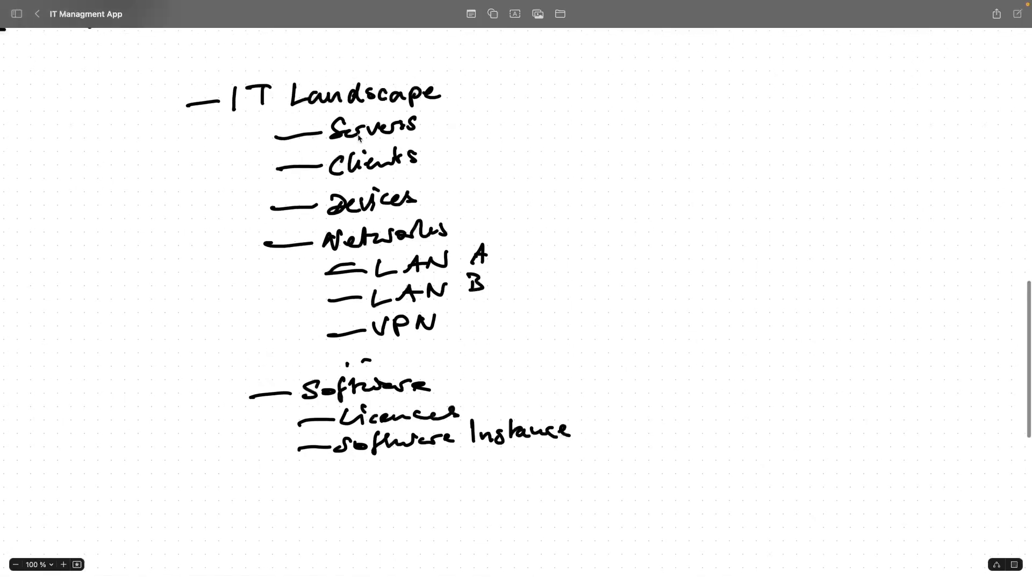
{"action": "scroll", "coordinate": [547, 262], "scroll_direction": "down", "scroll_amount": 2}
{"action": "scroll", "coordinate": [548, 262], "scroll_direction": "left", "scroll_amount": 1}
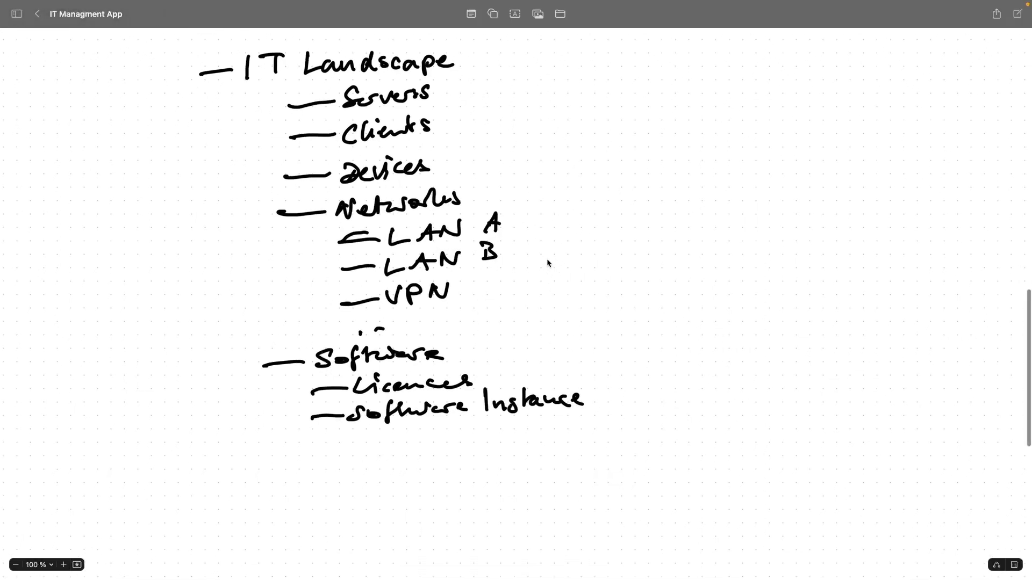
{"action": "scroll", "coordinate": [548, 263], "scroll_direction": "down", "scroll_amount": 1}
{"action": "scroll", "coordinate": [548, 263], "scroll_direction": "left", "scroll_amount": 1}
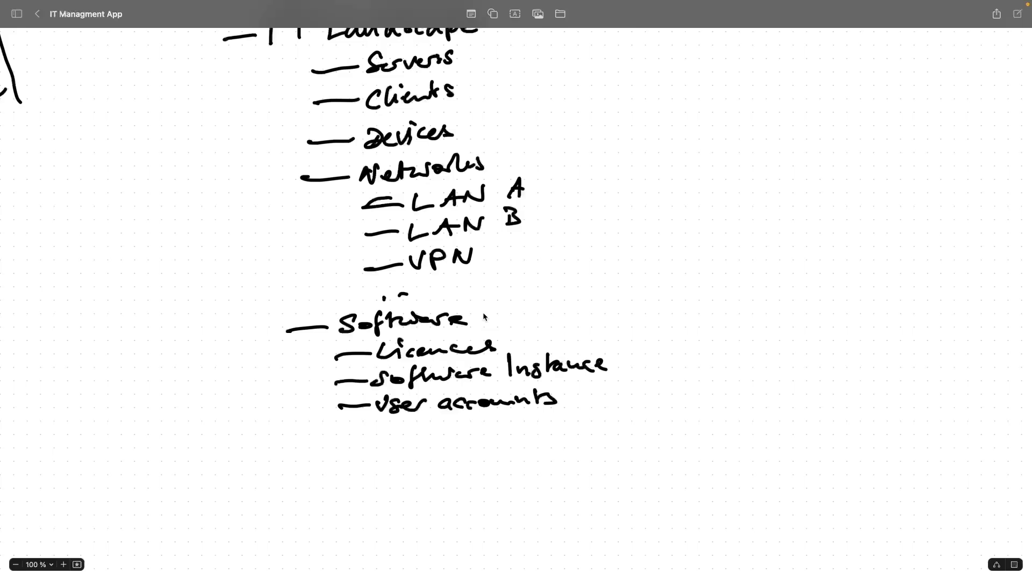
Draw a dash below User accounts and handwrite the branch 'IT Solutions'.
{"action": "mouse_move", "coordinate": [291, 454]}
{"action": "left_mouse_down"}
{"action": "mouse_move", "coordinate": [347, 457]}
{"action": "mouse_move", "coordinate": [380, 436]}
{"action": "left_mouse_up"}
{"action": "mouse_move", "coordinate": [370, 443]}
{"action": "left_mouse_down"}
{"action": "mouse_move", "coordinate": [368, 454]}
{"action": "mouse_move", "coordinate": [413, 446]}
{"action": "left_mouse_up"}
{"action": "mouse_move", "coordinate": [433, 431]}
{"action": "left_mouse_down"}
{"action": "mouse_move", "coordinate": [435, 450]}
{"action": "mouse_move", "coordinate": [450, 448]}
{"action": "left_mouse_up"}
{"action": "mouse_move", "coordinate": [456, 432]}
{"action": "left_mouse_down"}
{"action": "mouse_move", "coordinate": [458, 450]}
{"action": "mouse_move", "coordinate": [468, 436]}
{"action": "left_mouse_up"}
{"action": "mouse_move", "coordinate": [475, 438]}
{"action": "left_mouse_down"}
{"action": "mouse_move", "coordinate": [467, 452]}
{"action": "mouse_move", "coordinate": [469, 434]}
{"action": "mouse_move", "coordinate": [503, 449]}
{"action": "left_mouse_up"}
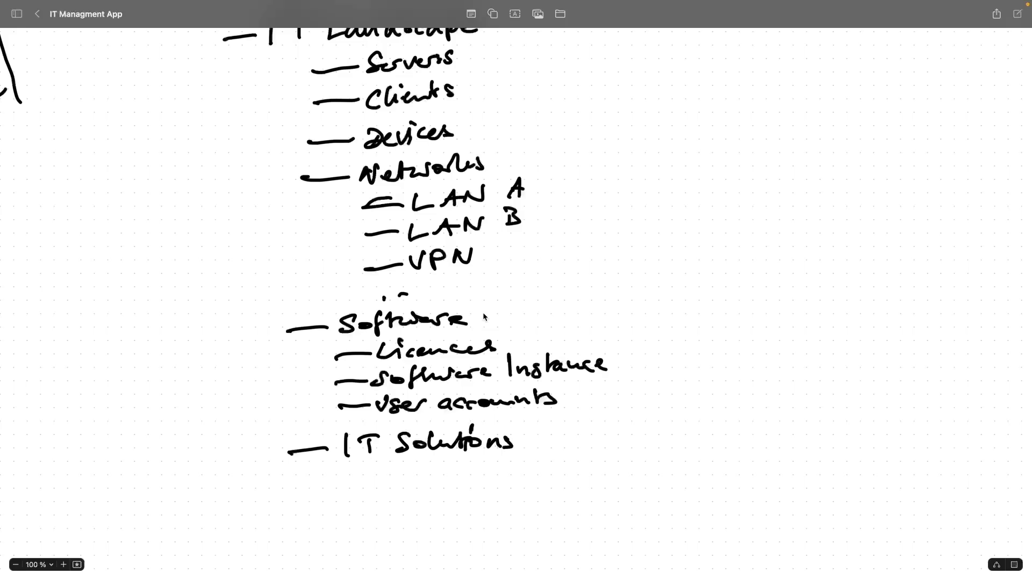
{"action": "scroll", "coordinate": [548, 339], "scroll_direction": "down", "scroll_amount": 2}
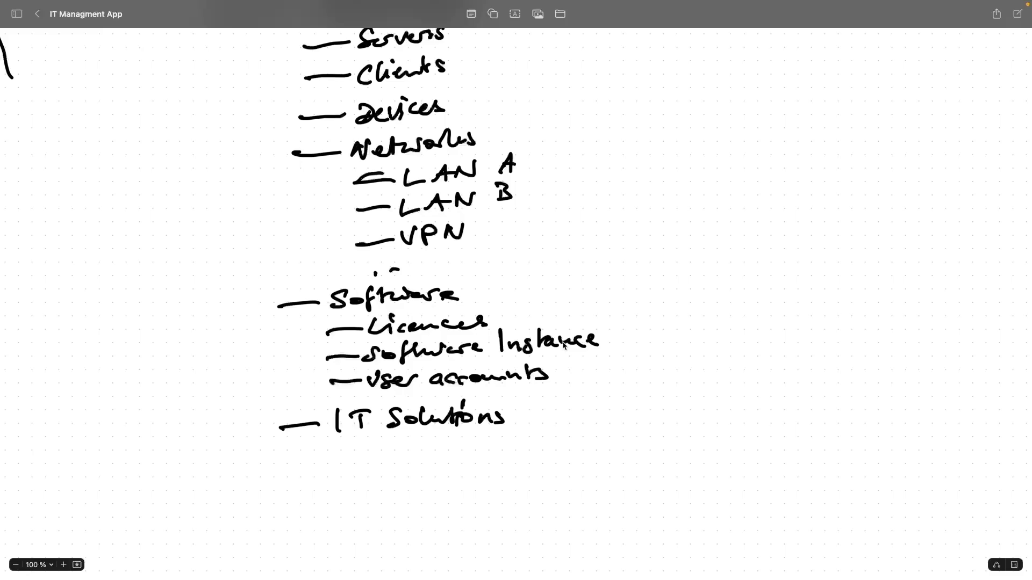
Circle Networks and Devices and draw an arrow from Clients, then undo all these marks.
{"action": "mouse_move", "coordinate": [478, 121]}
{"action": "left_mouse_down"}
{"action": "mouse_move", "coordinate": [462, 161]}
{"action": "mouse_move", "coordinate": [484, 125]}
{"action": "left_mouse_up"}
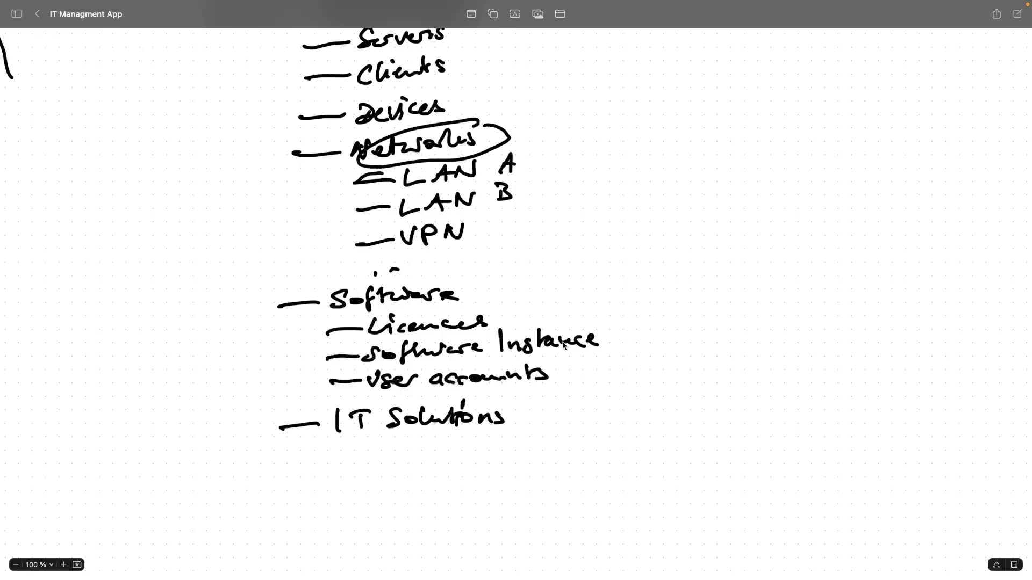
{"action": "key", "text": "super+z"}
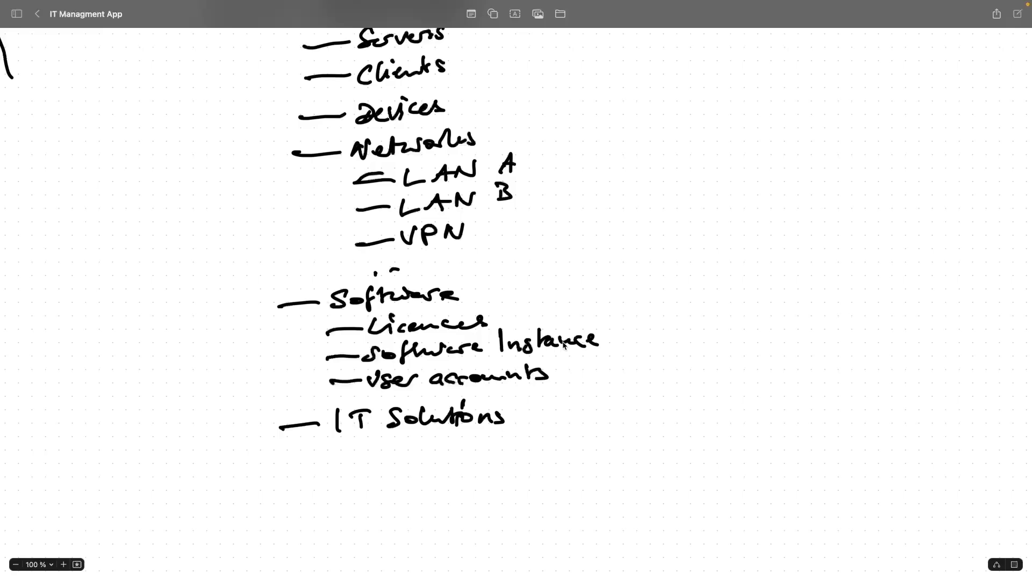
{"action": "mouse_move", "coordinate": [428, 91]}
{"action": "left_mouse_down"}
{"action": "mouse_move", "coordinate": [401, 87]}
{"action": "mouse_move", "coordinate": [449, 102]}
{"action": "left_mouse_up"}
{"action": "mouse_move", "coordinate": [469, 67]}
{"action": "left_mouse_down"}
{"action": "mouse_move", "coordinate": [448, 56]}
{"action": "mouse_move", "coordinate": [427, 85]}
{"action": "left_mouse_up"}
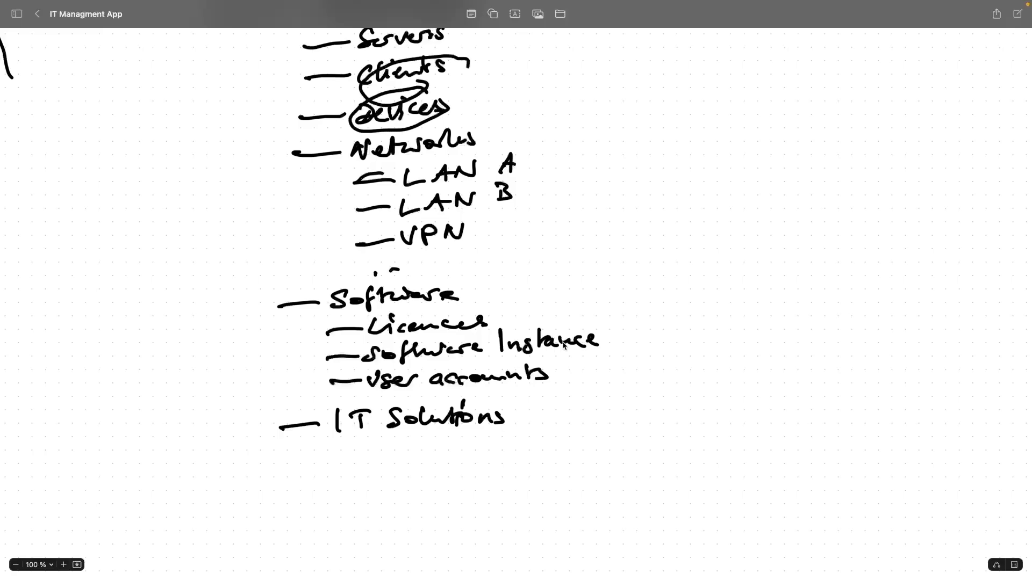
{"action": "key", "text": "super+z"}
{"action": "key", "text": "super+z"}
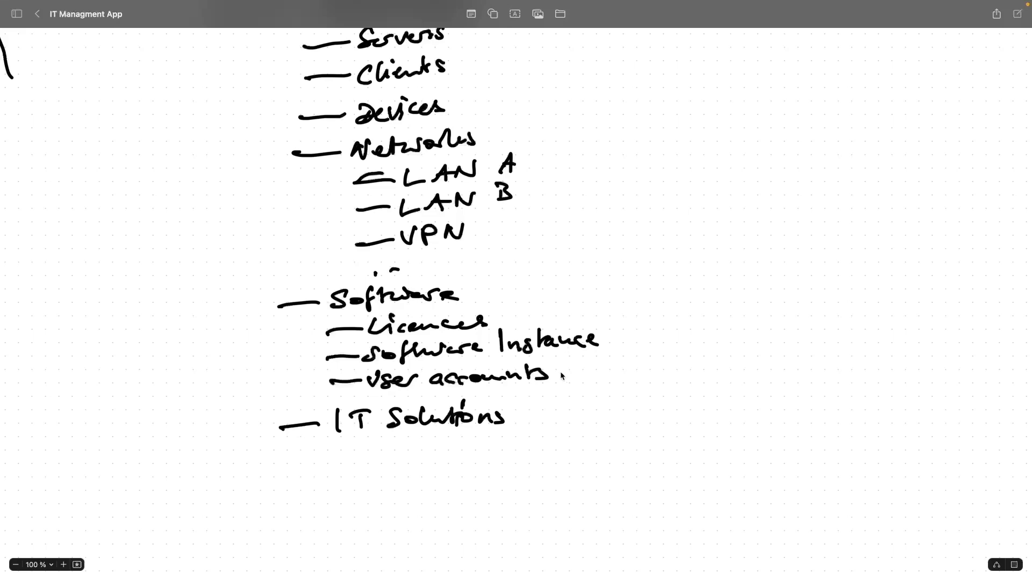
{"action": "scroll", "coordinate": [521, 407], "scroll_direction": "up", "scroll_amount": 3}
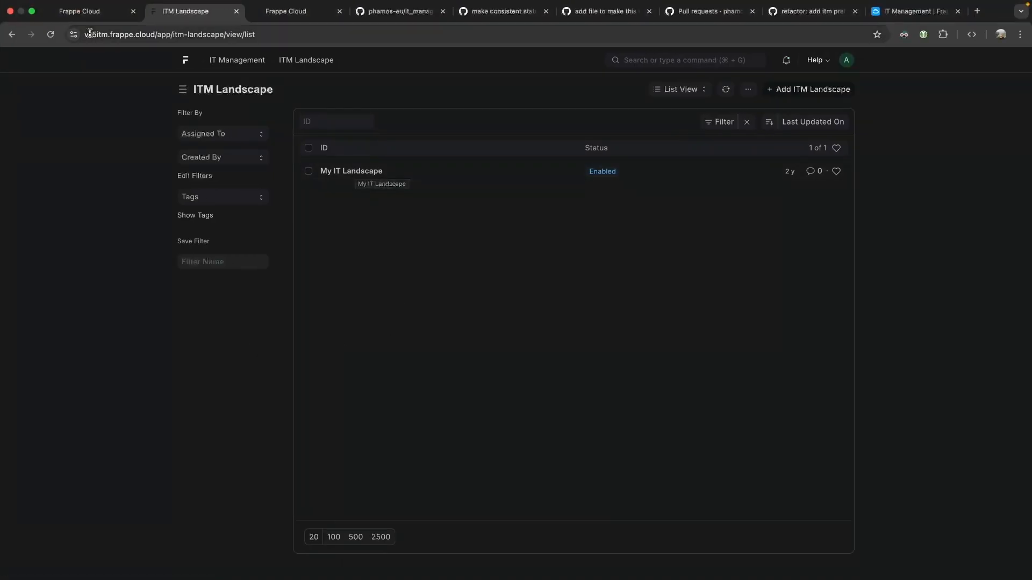
Open My IT Landscape and review its Linked With records in the Links overview.
{"action": "left_click", "coordinate": [372, 172]}
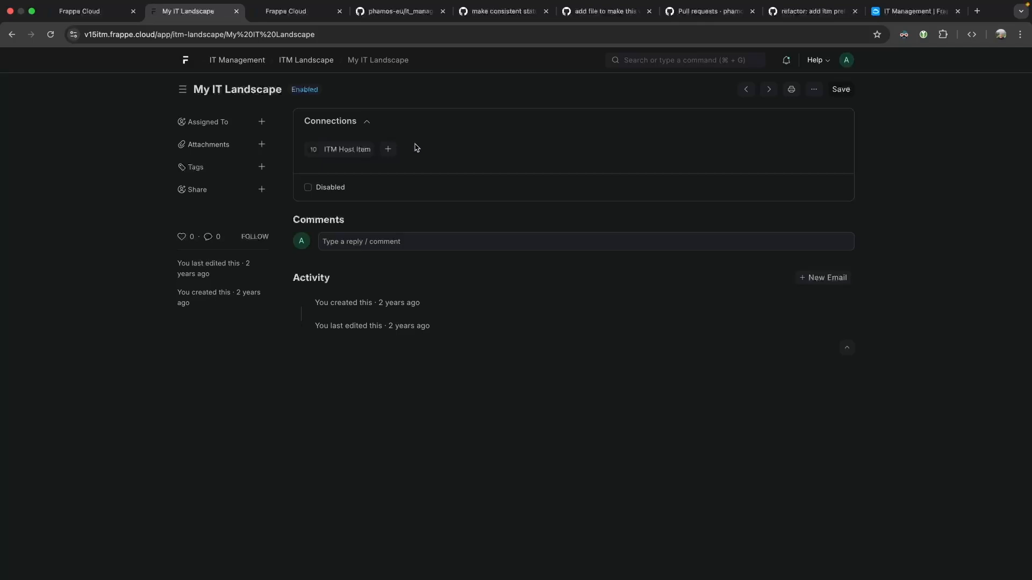
{"action": "left_click", "coordinate": [813, 91]}
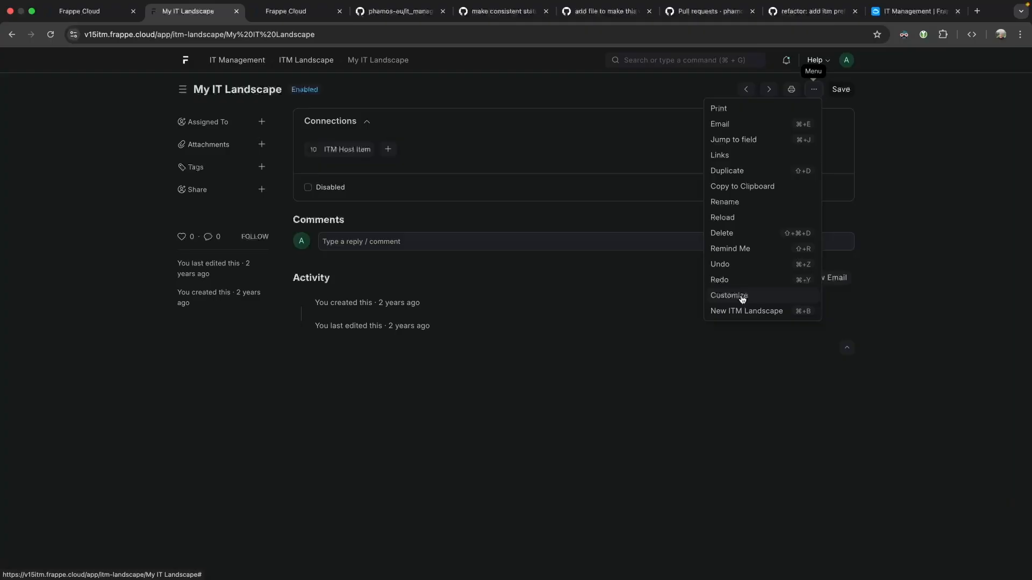
{"action": "left_click", "coordinate": [726, 158]}
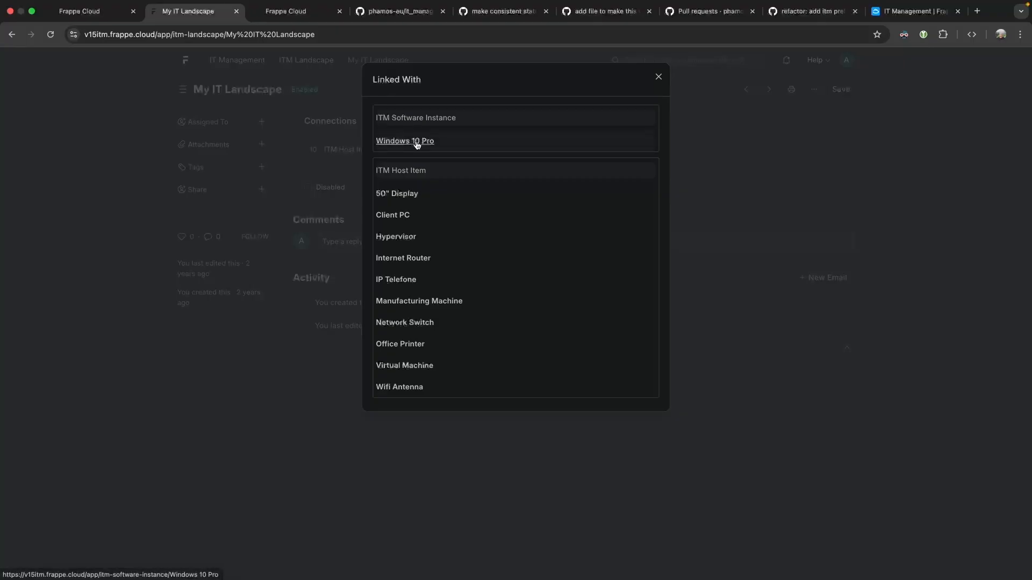
{"action": "left_click", "coordinate": [658, 76]}
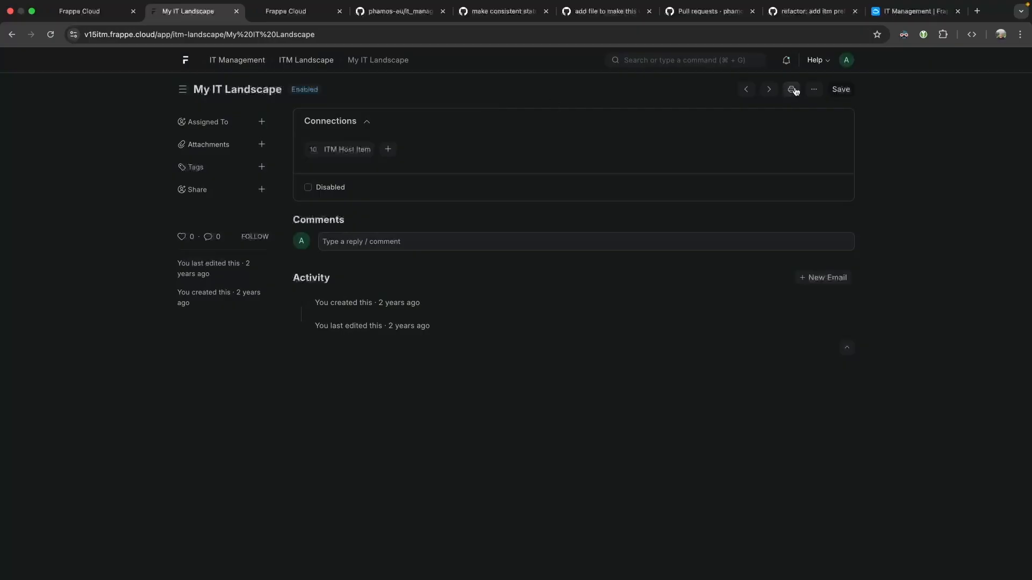
{"action": "left_click", "coordinate": [817, 90]}
Add an ITM Software Instance Document Link with fieldname itm_landscape to ITM Landscape and save.
{"action": "left_click", "coordinate": [735, 296]}
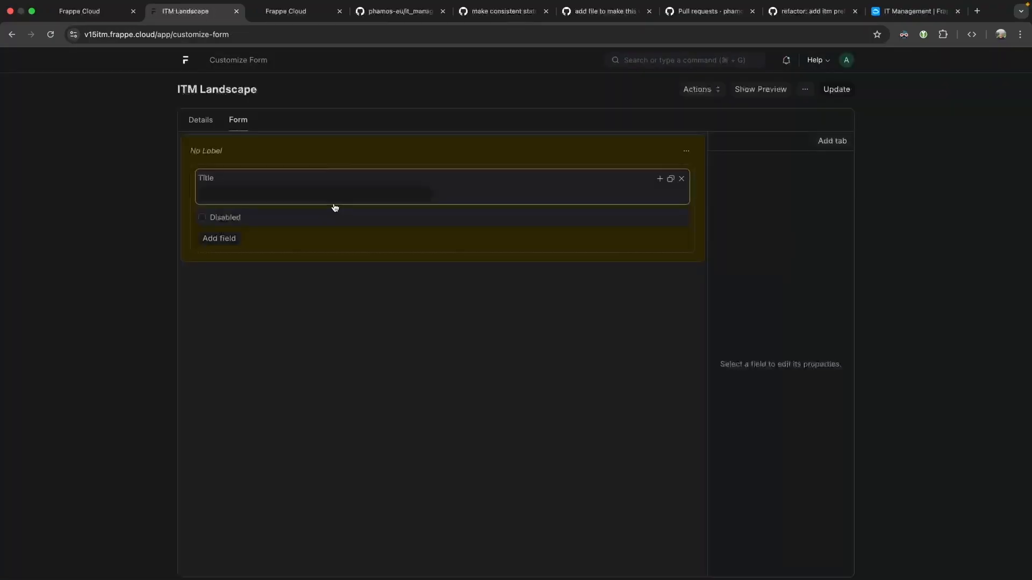
{"action": "left_click", "coordinate": [200, 120]}
{"action": "scroll", "coordinate": [301, 203], "scroll_direction": "down", "scroll_amount": 3}
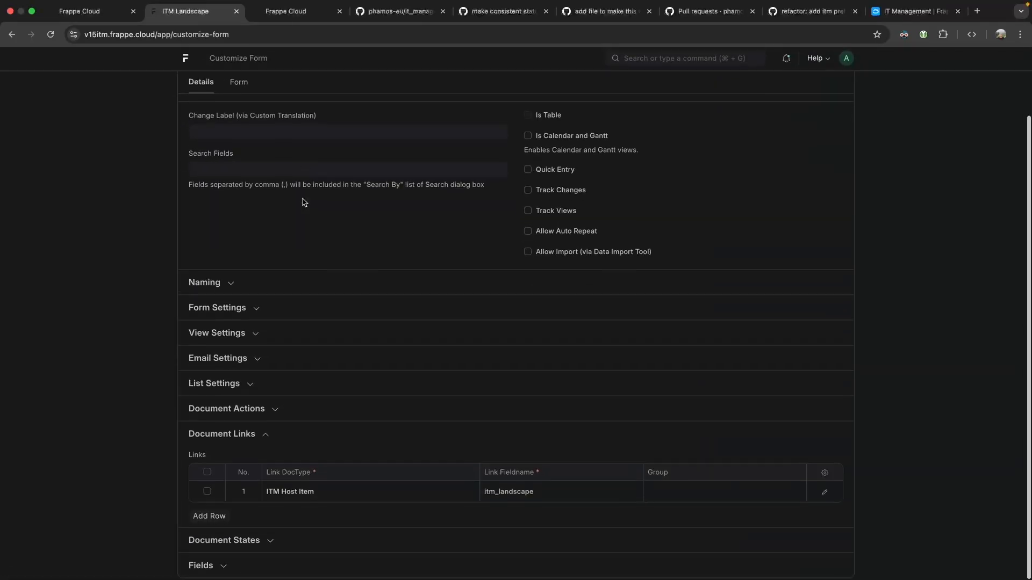
{"action": "left_click", "coordinate": [209, 518]}
{"action": "left_click", "coordinate": [289, 513]}
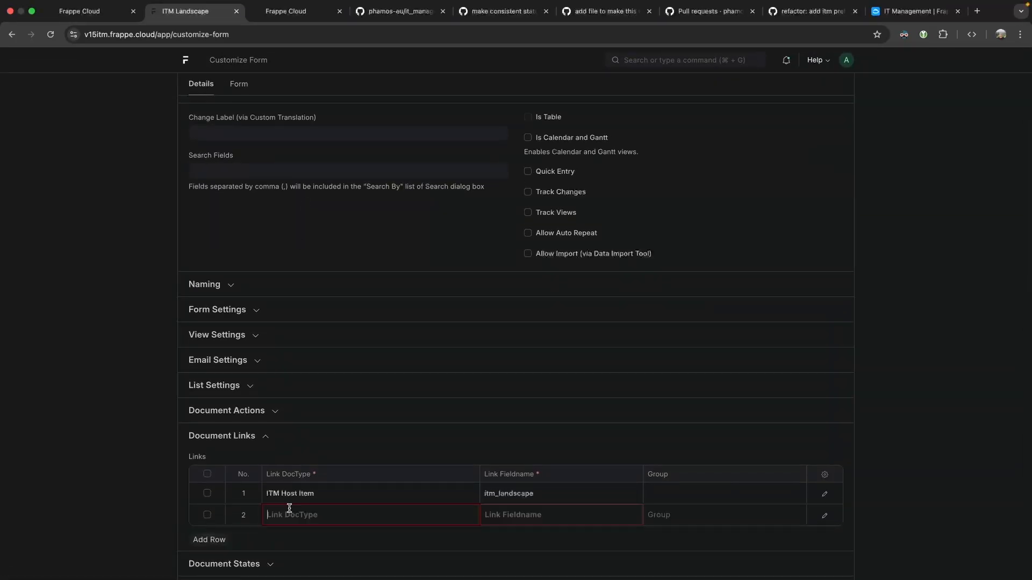
{"action": "type", "text": "itm"}
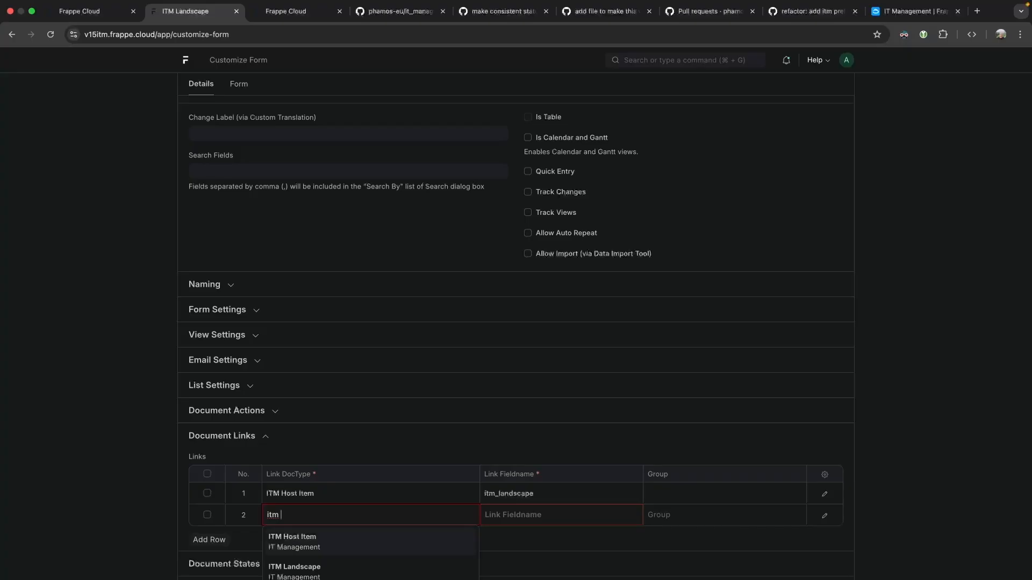
{"action": "type", "text": " software inst"}
{"action": "key", "text": "Tab"}
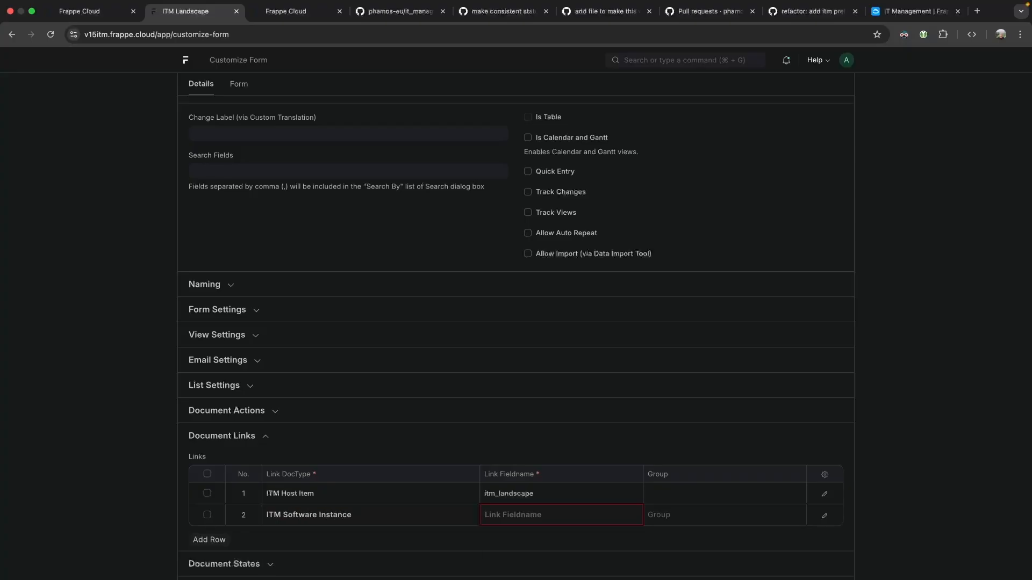
{"action": "double_click", "coordinate": [502, 494]}
{"action": "key", "text": "ctrl+c"}
{"action": "left_click", "coordinate": [506, 509]}
{"action": "key", "text": "ctrl+v"}
{"action": "key", "text": "ctrl+s"}
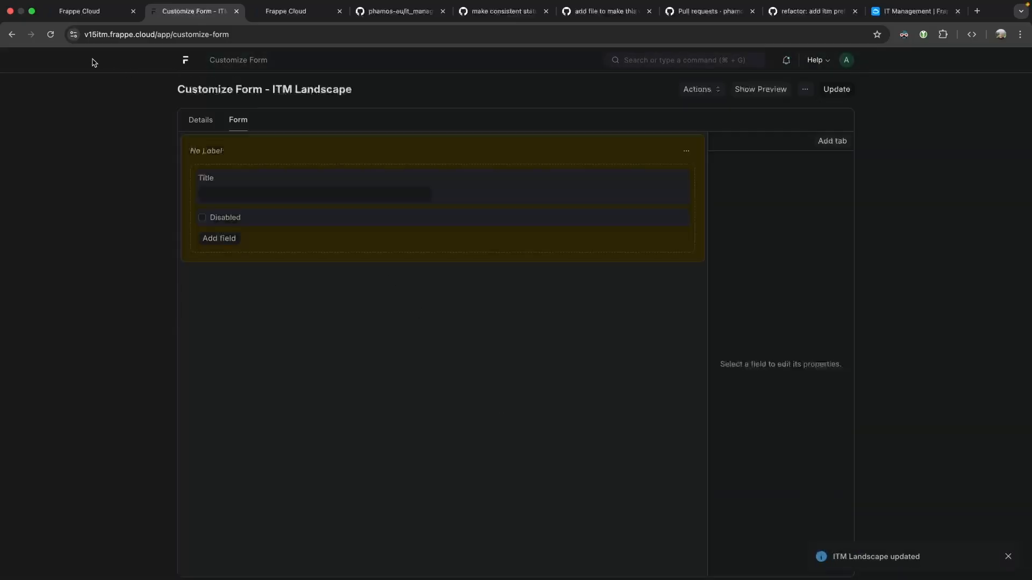
Return to My IT Landscape and reload it to show the ITM Software Instance connection.
{"action": "left_click", "coordinate": [11, 35]}
{"action": "left_click", "coordinate": [50, 34]}
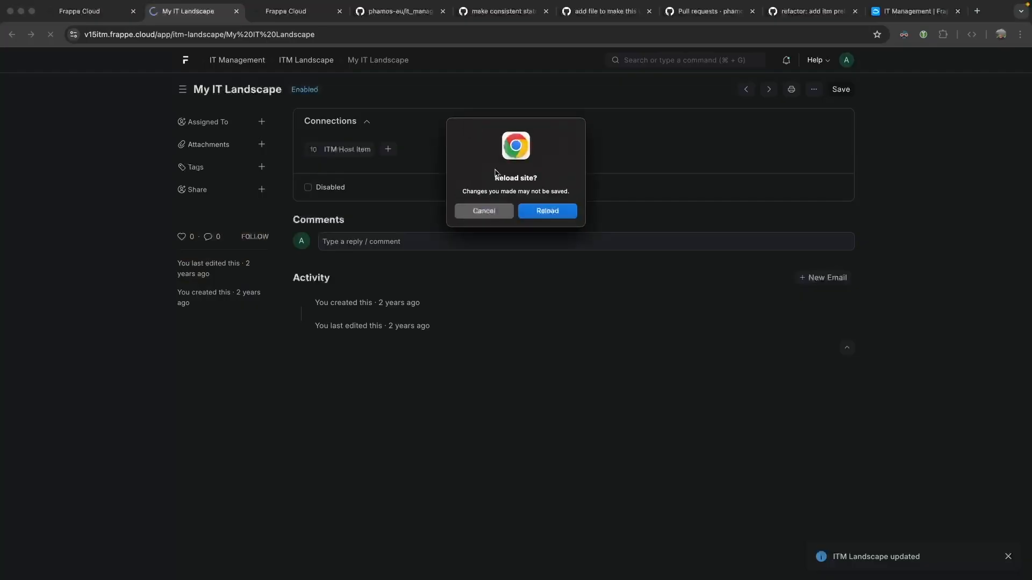
{"action": "left_click", "coordinate": [537, 213]}
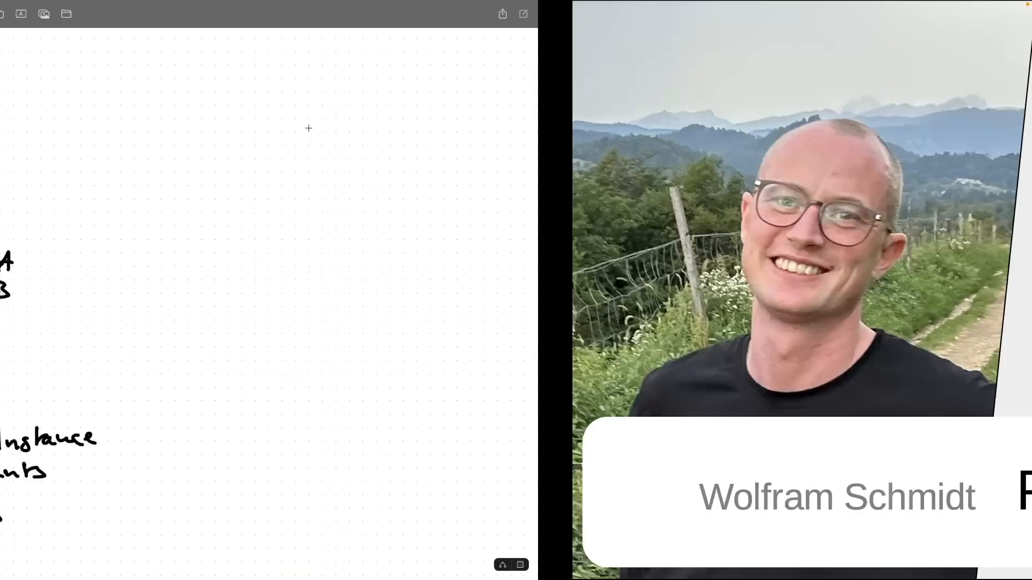
Move the Freeform space after Google Chrome in Mission Control and switch to the IT Managment App board.
{"action": "scroll", "coordinate": [596, 256], "scroll_direction": "down", "scroll_amount": 3}
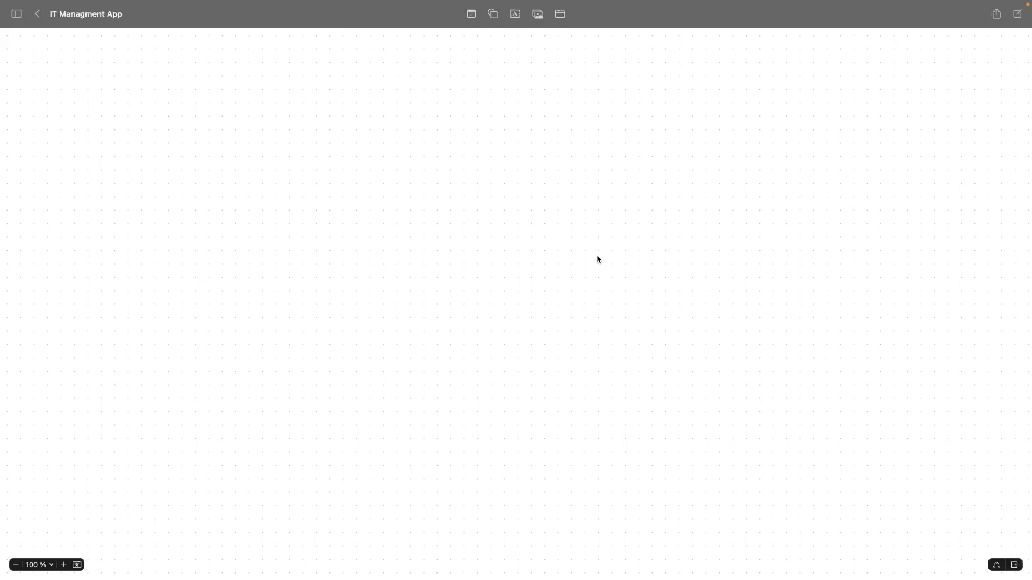
{"action": "key", "text": "ctrl+Up"}
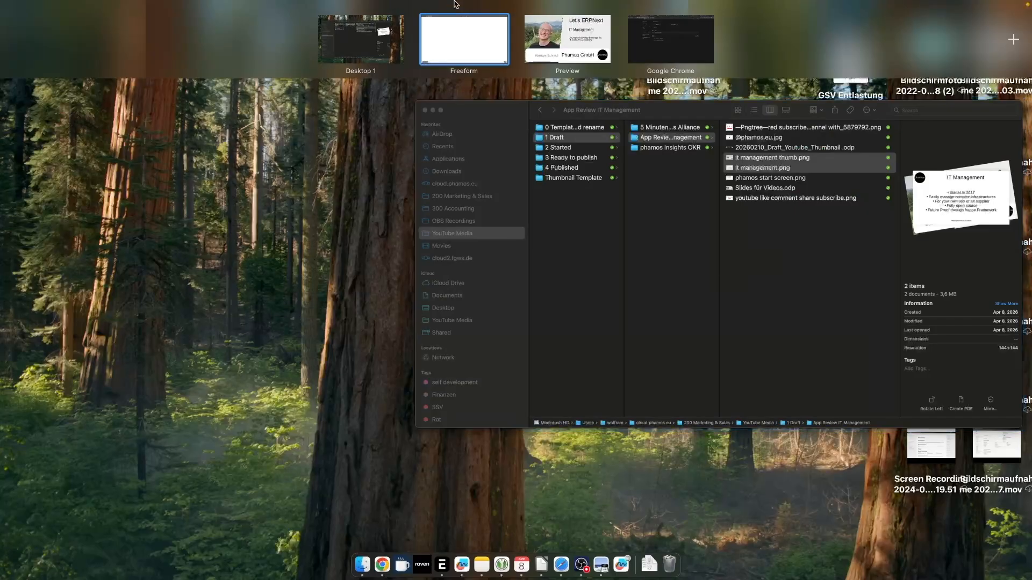
{"action": "left_click_drag", "start_coordinate": [471, 43], "coordinate": [683, 41]}
{"action": "left_click", "coordinate": [576, 32]}
{"action": "key", "text": "ctrl+Right"}
{"action": "key", "text": "ctrl+Left"}
{"action": "key", "text": "ctrl+Right"}
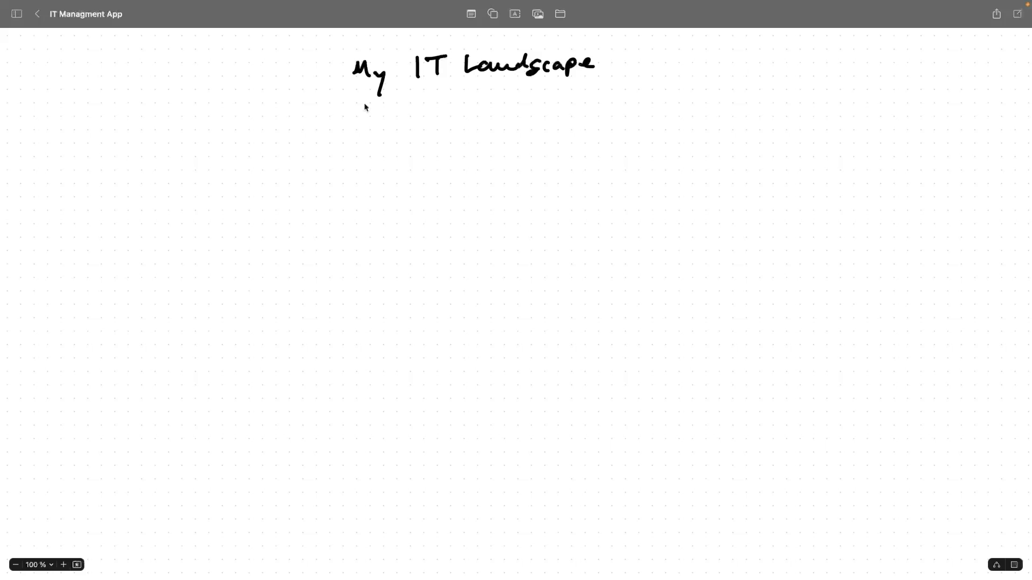
Cross-check the My IT Landscape page against the board, then open its linked ITM Host Item list.
{"action": "key", "text": "ctrl+Left"}
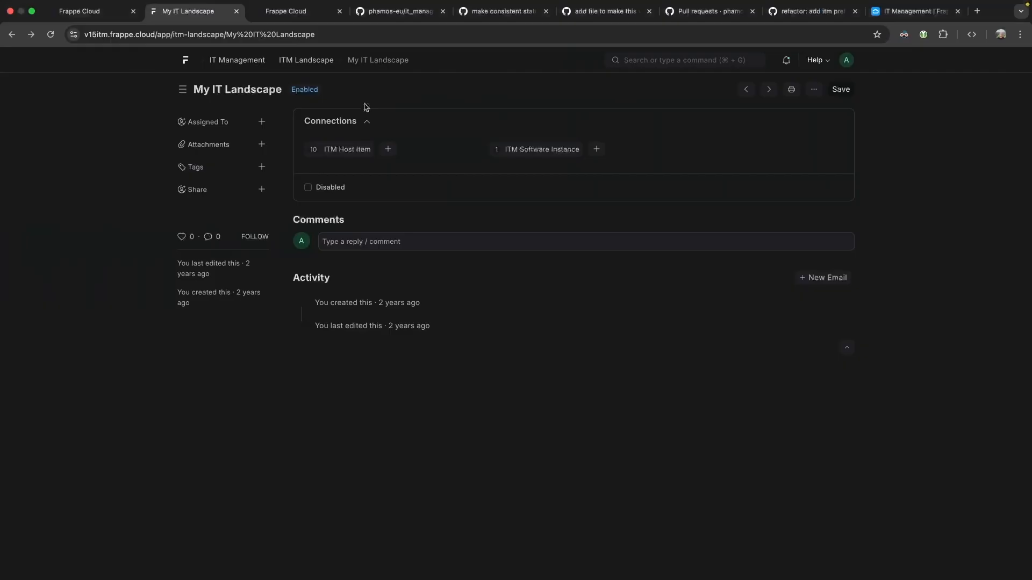
{"action": "key", "text": "ctrl+Right"}
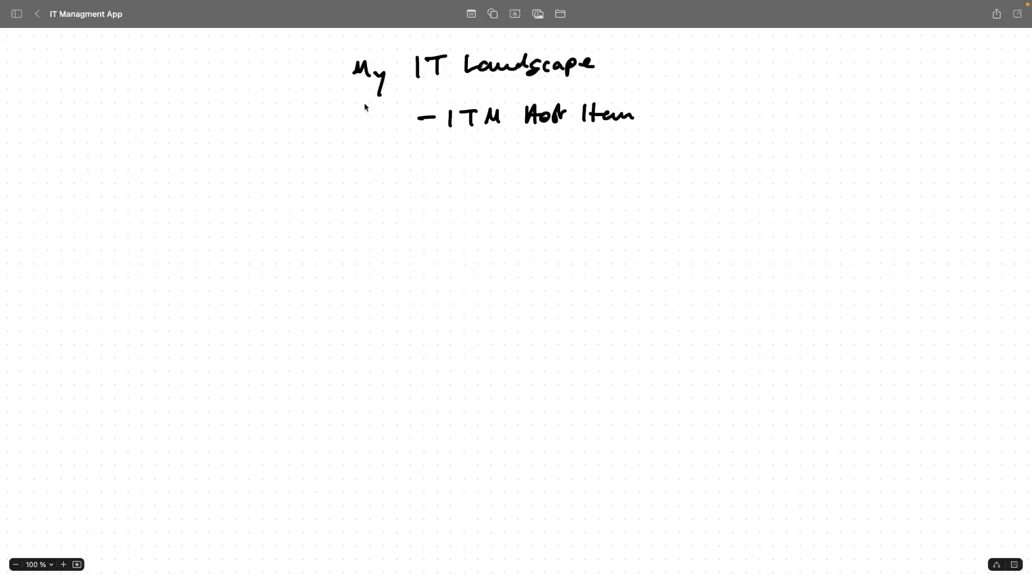
{"action": "scroll", "coordinate": [364, 107], "scroll_direction": "up", "scroll_amount": 1}
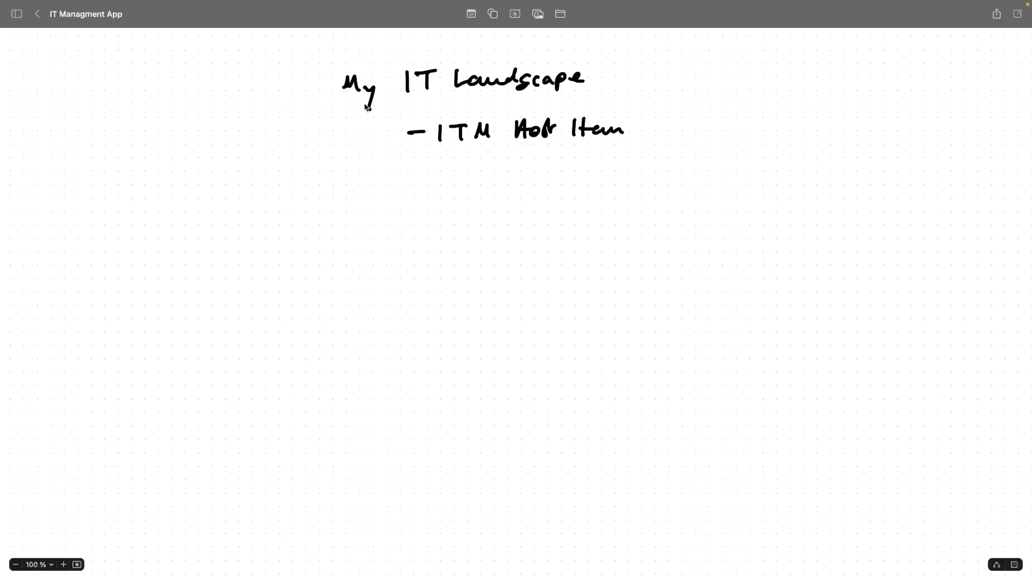
{"action": "key", "text": "ctrl+Left"}
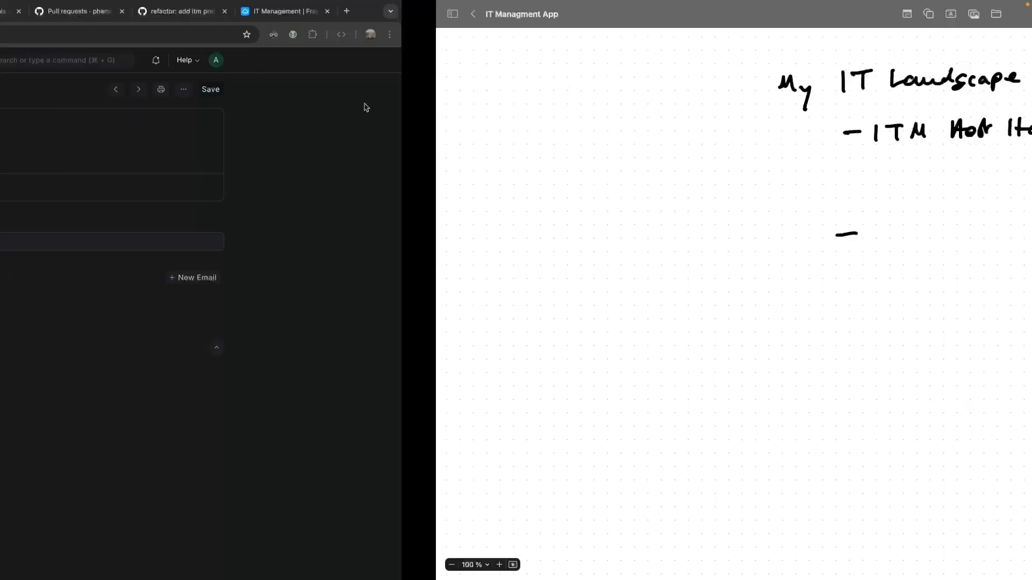
{"action": "key", "text": "ctrl+Right"}
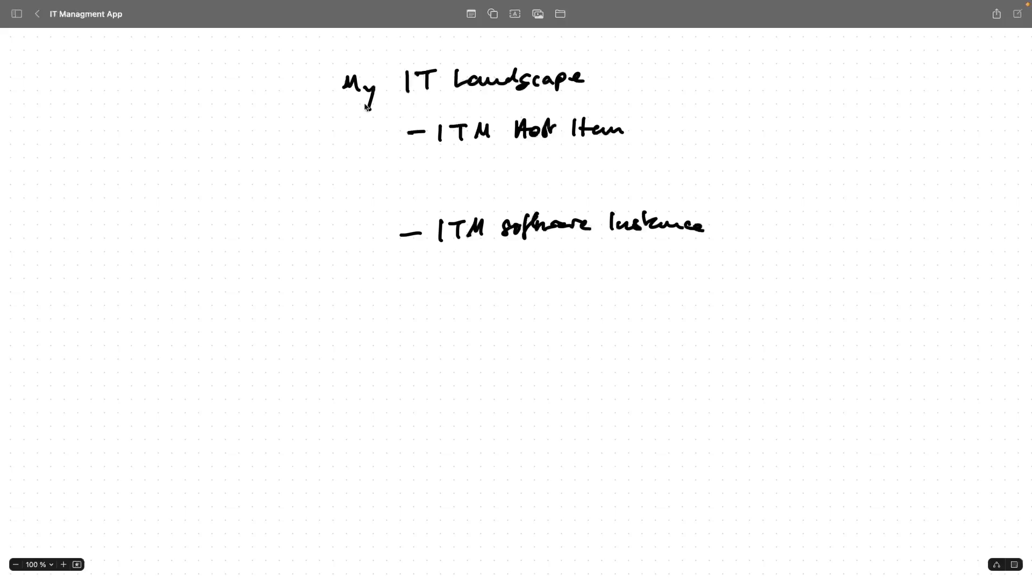
{"action": "key", "text": "ctrl+Left"}
{"action": "left_click", "coordinate": [343, 151]}
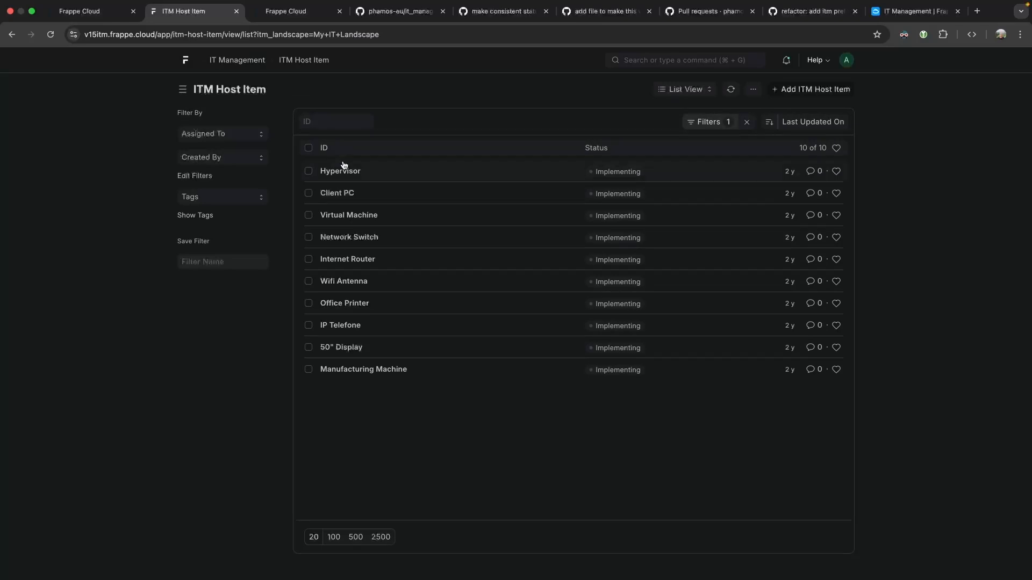
Review both of Client PC's ITM Software Instance connections, then open Customize Form for ITM Host Item.
{"action": "left_click", "coordinate": [344, 197]}
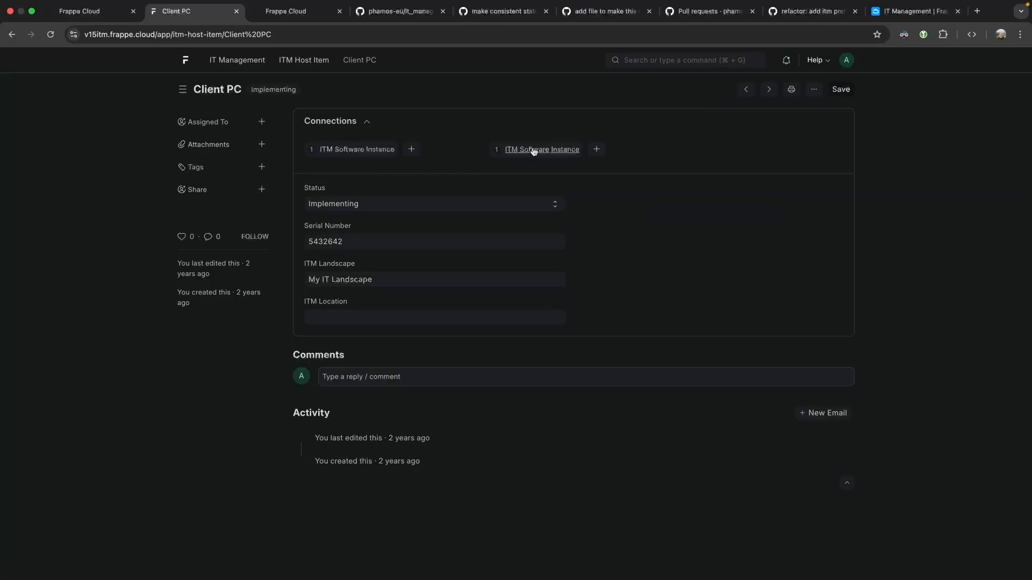
{"action": "left_click", "coordinate": [357, 149]}
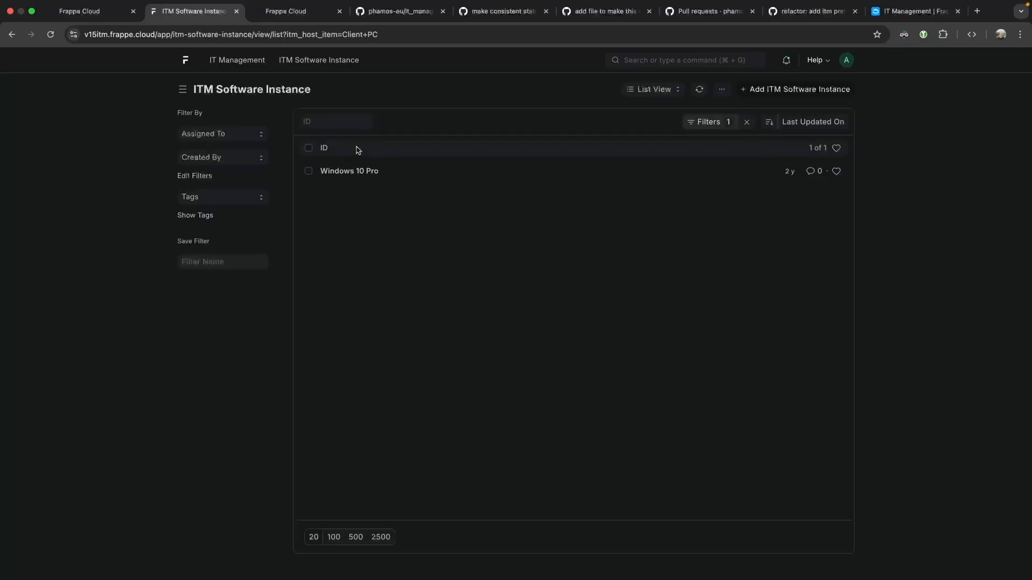
{"action": "left_click", "coordinate": [12, 36]}
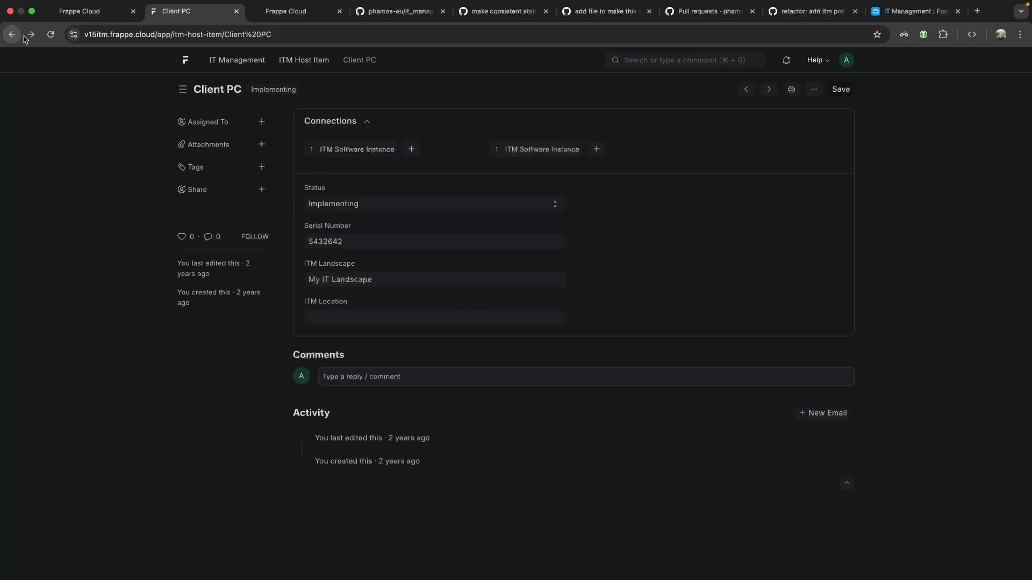
{"action": "left_click", "coordinate": [526, 148]}
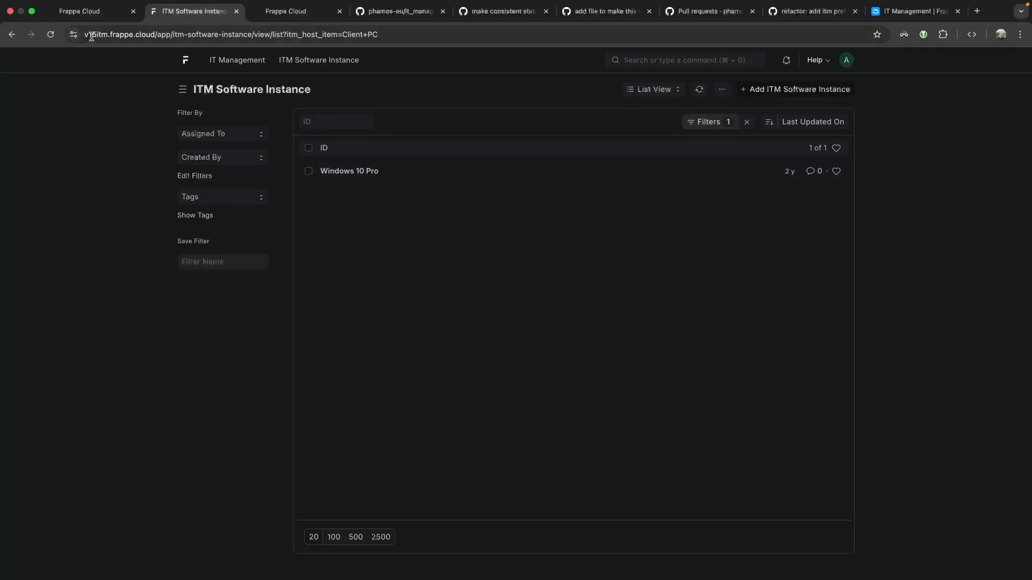
{"action": "left_click", "coordinate": [11, 35]}
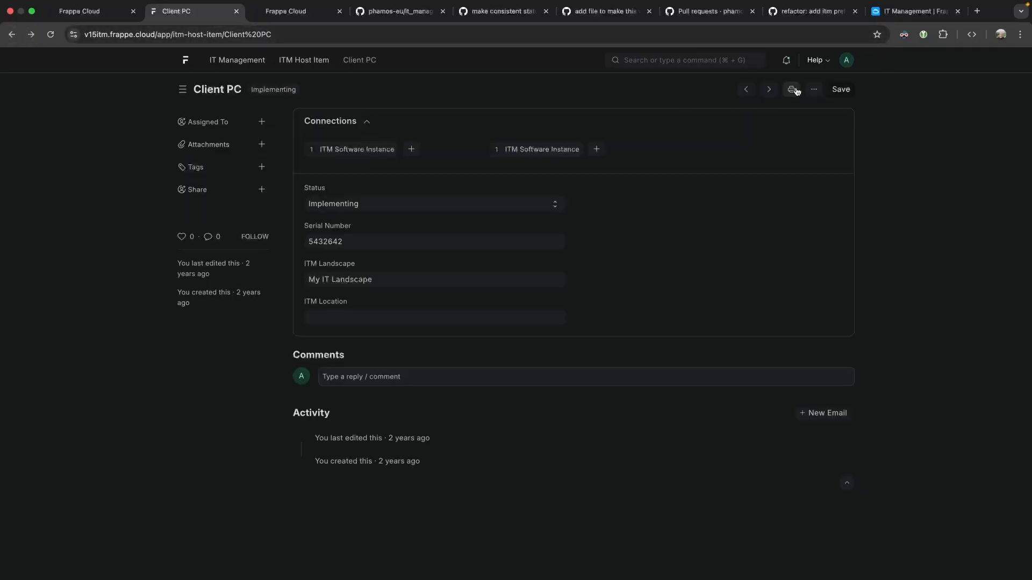
{"action": "left_click", "coordinate": [814, 89]}
{"action": "left_click", "coordinate": [737, 295]}
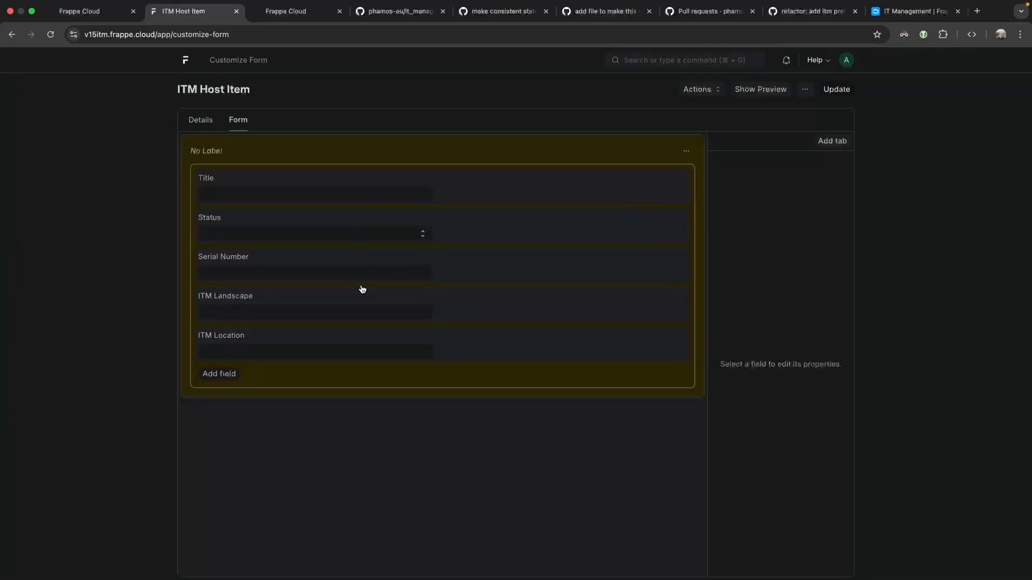
Show the Document Links section and copy a screenshot of the table to the clipboard.
{"action": "left_click", "coordinate": [200, 120]}
{"action": "scroll", "coordinate": [401, 329], "scroll_direction": "down", "scroll_amount": 5}
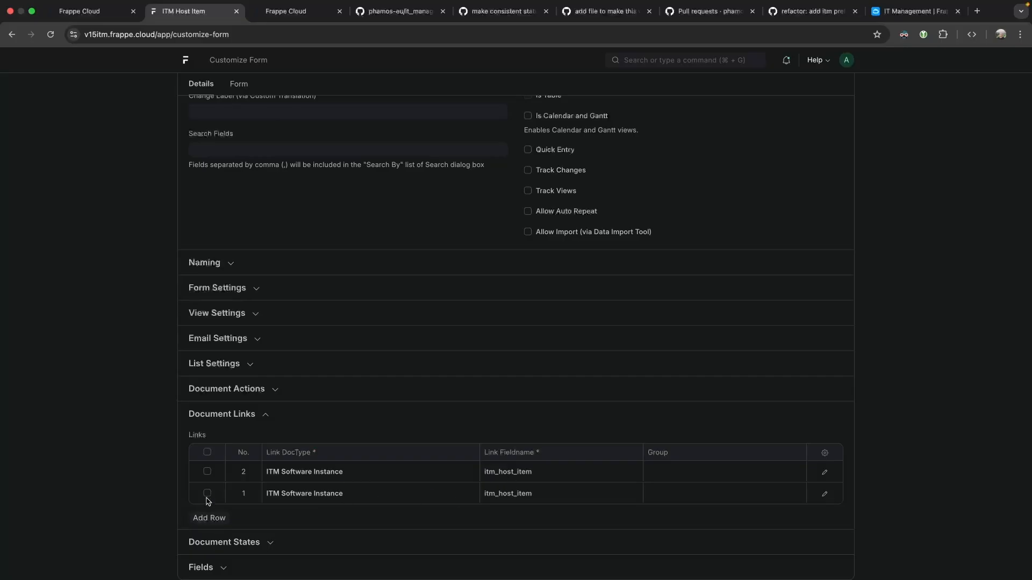
{"action": "key", "text": "super+shift+4"}
{"action": "left_click_drag", "start_coordinate": [92, 389], "coordinate": [962, 561]}
{"action": "left_click", "coordinate": [600, 439]}
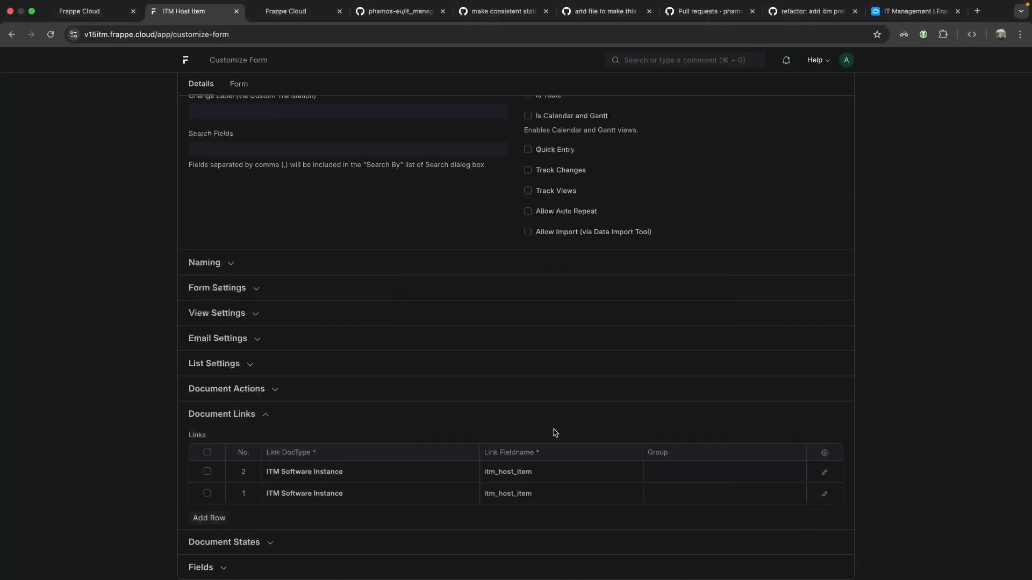
Try deleting the standard link in row 1 and dismiss the cannot-delete error.
{"action": "left_click", "coordinate": [206, 493]}
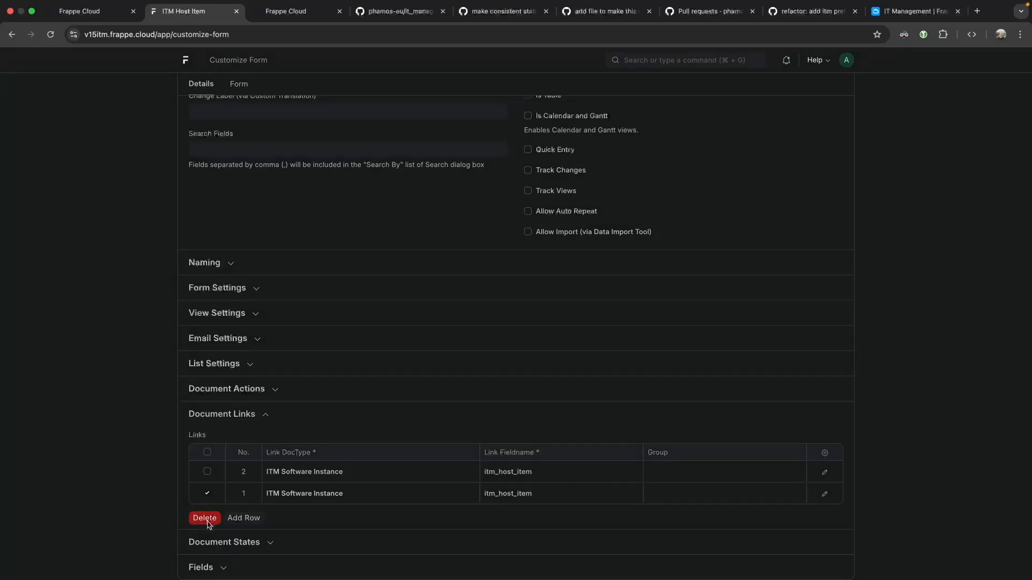
{"action": "left_click", "coordinate": [204, 517]}
{"action": "left_click", "coordinate": [658, 77]}
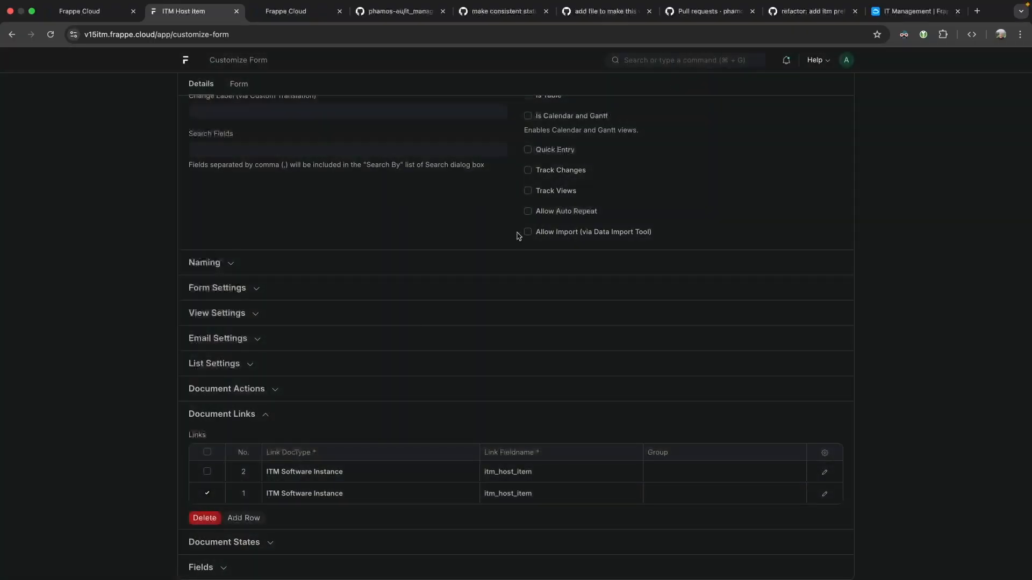
{"action": "left_click", "coordinate": [201, 519]}
{"action": "left_click_drag", "start_coordinate": [391, 110], "coordinate": [525, 110]}
{"action": "double_click", "coordinate": [534, 110]}
{"action": "left_click", "coordinate": [661, 79]}
Remove the duplicate ITM Software Instance link in row 2, save, and return to Client PC.
{"action": "left_click", "coordinate": [207, 493]}
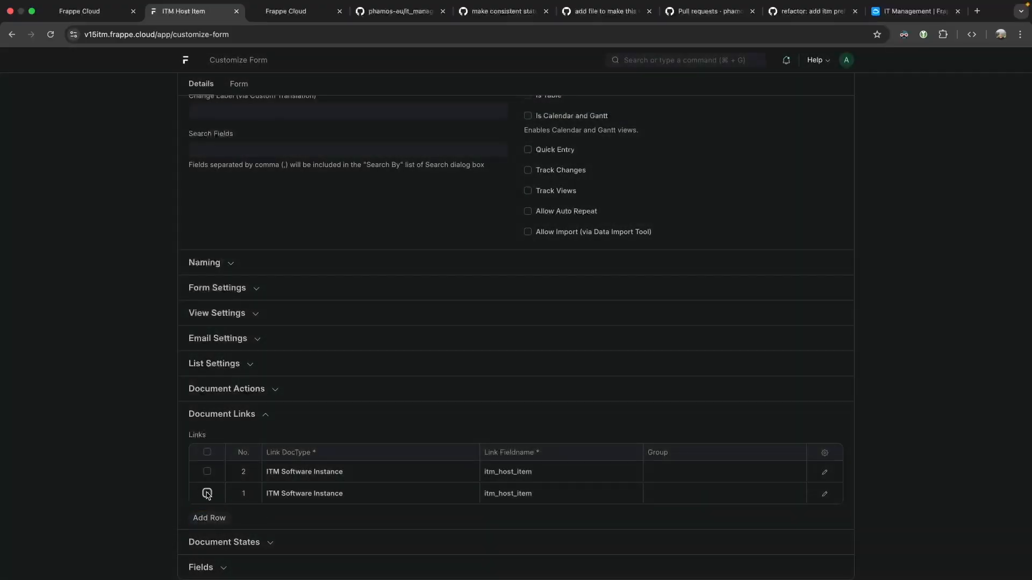
{"action": "left_click", "coordinate": [207, 472]}
{"action": "left_click", "coordinate": [208, 517]}
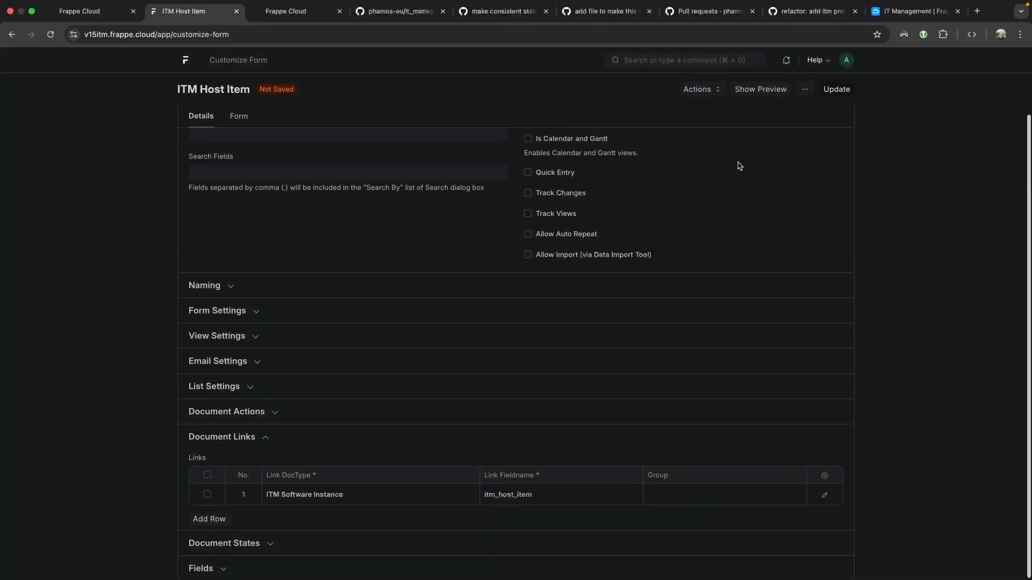
{"action": "left_click", "coordinate": [836, 89]}
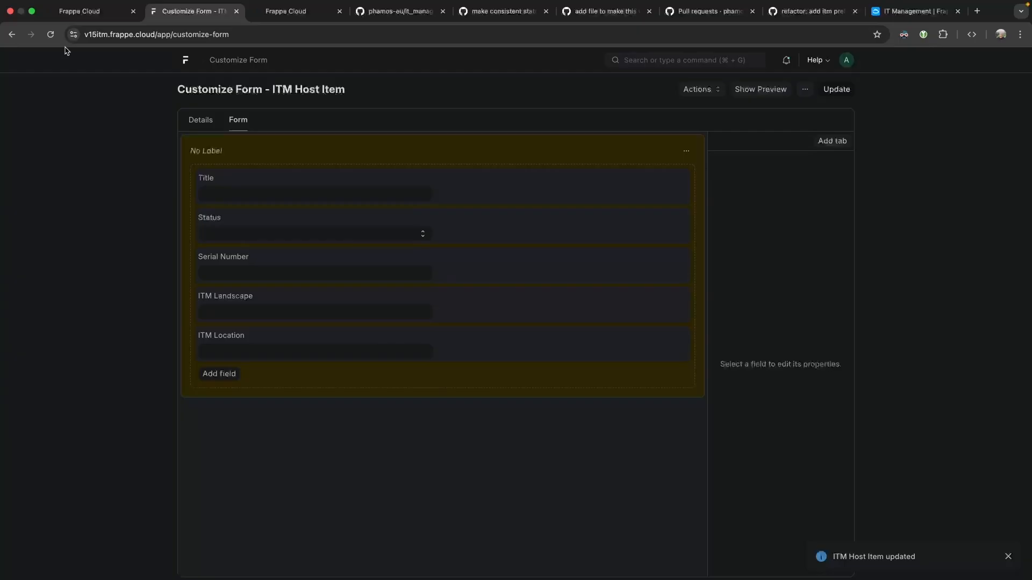
{"action": "left_click", "coordinate": [11, 34]}
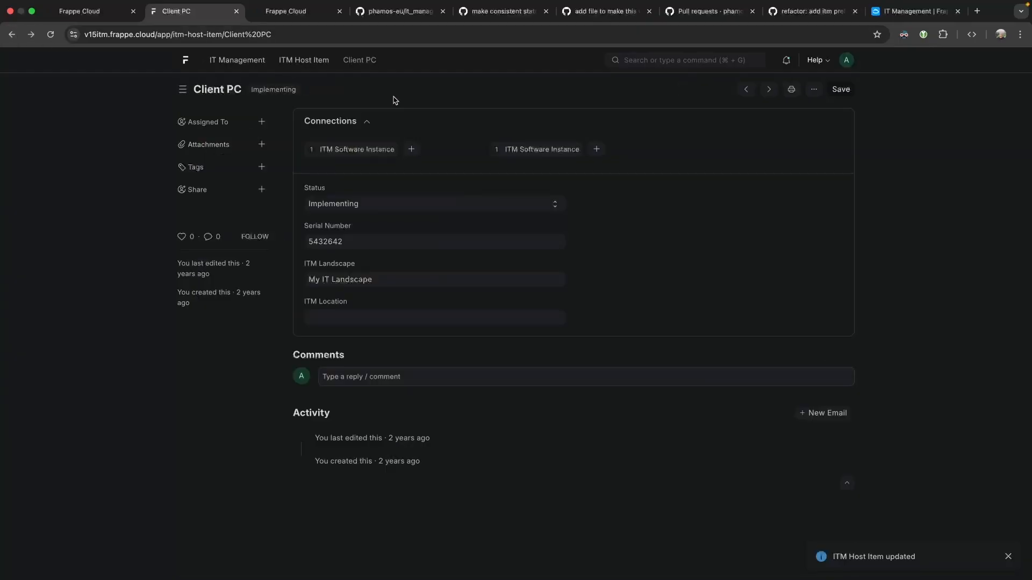
Reload Client PC, browse the ITM Location field's options, and go to the ITM Location list.
{"action": "key", "text": "super+r"}
{"action": "left_click", "coordinate": [535, 213]}
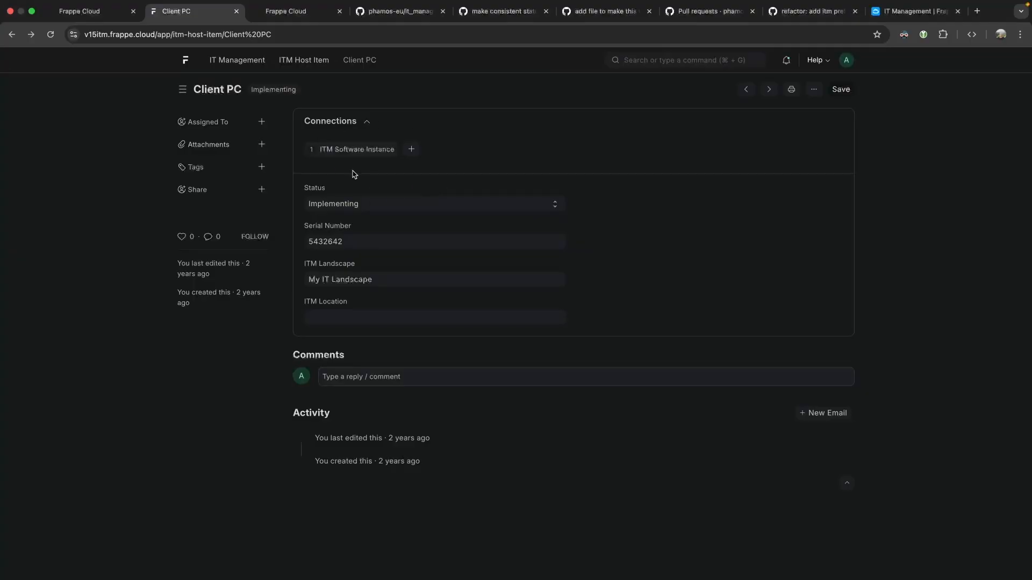
{"action": "left_click", "coordinate": [384, 282]}
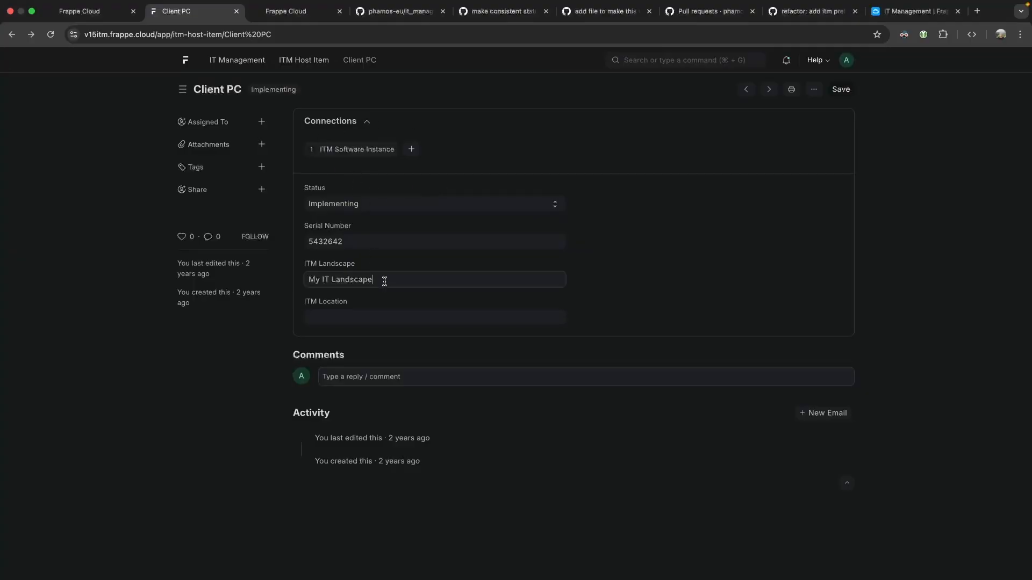
{"action": "left_click", "coordinate": [349, 315]}
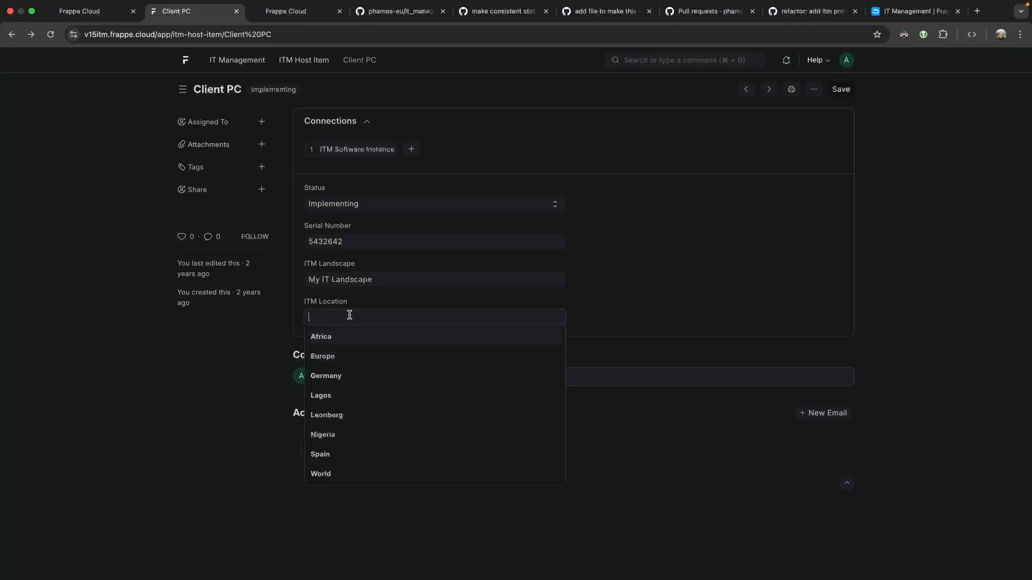
{"action": "scroll", "coordinate": [359, 403], "scroll_direction": "down", "scroll_amount": 2}
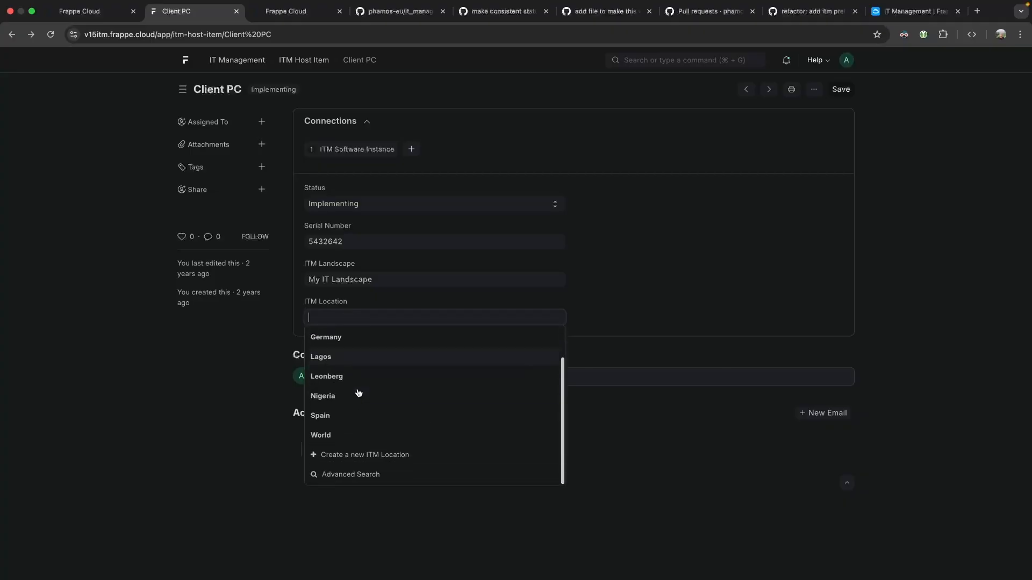
{"action": "left_click", "coordinate": [367, 454]}
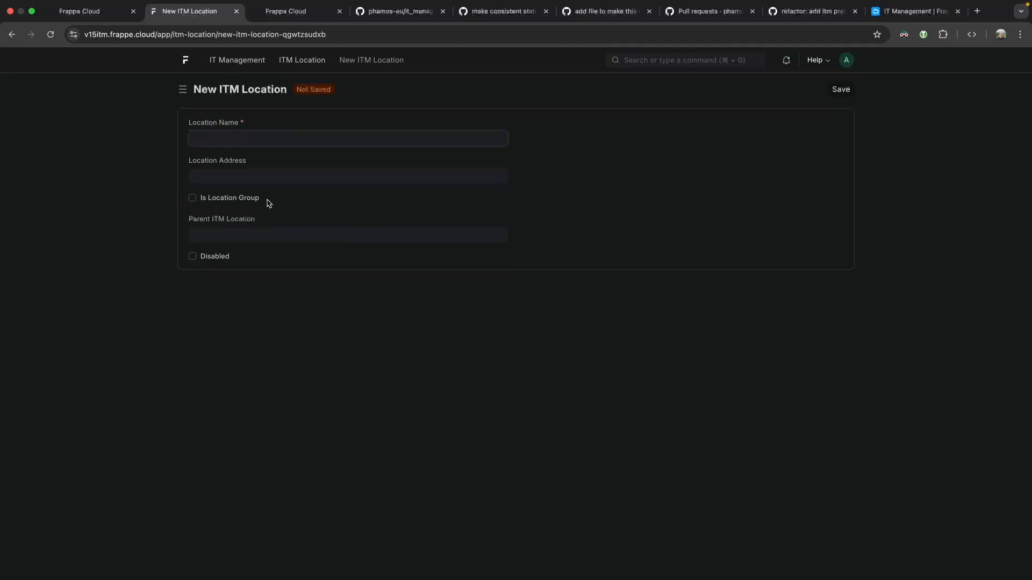
{"action": "left_click", "coordinate": [302, 60]}
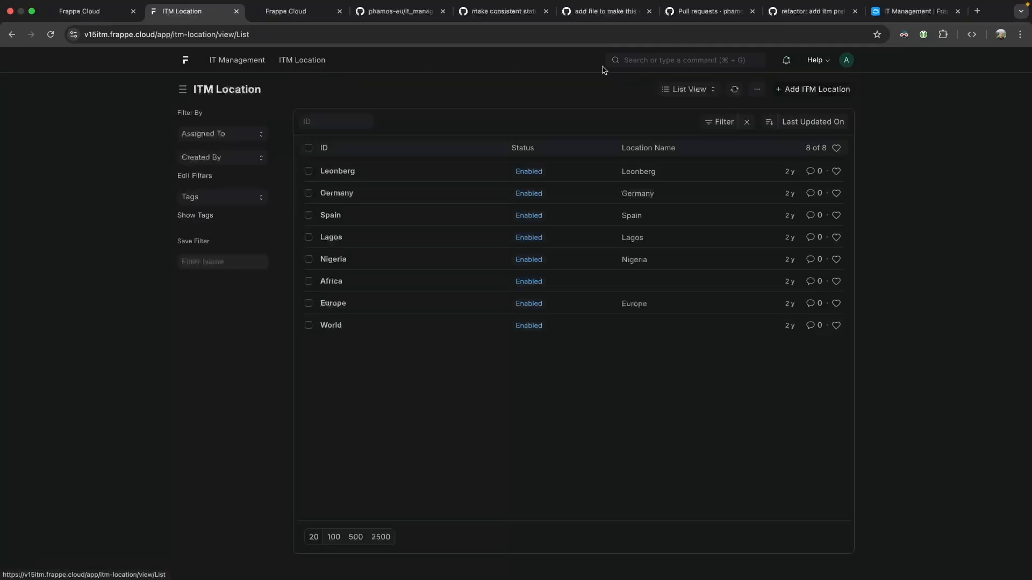
Show the ITM Location list's Report, Dashboard, Kanban and Tree view options, then glance at the whiteboard.
{"action": "left_click", "coordinate": [687, 87]}
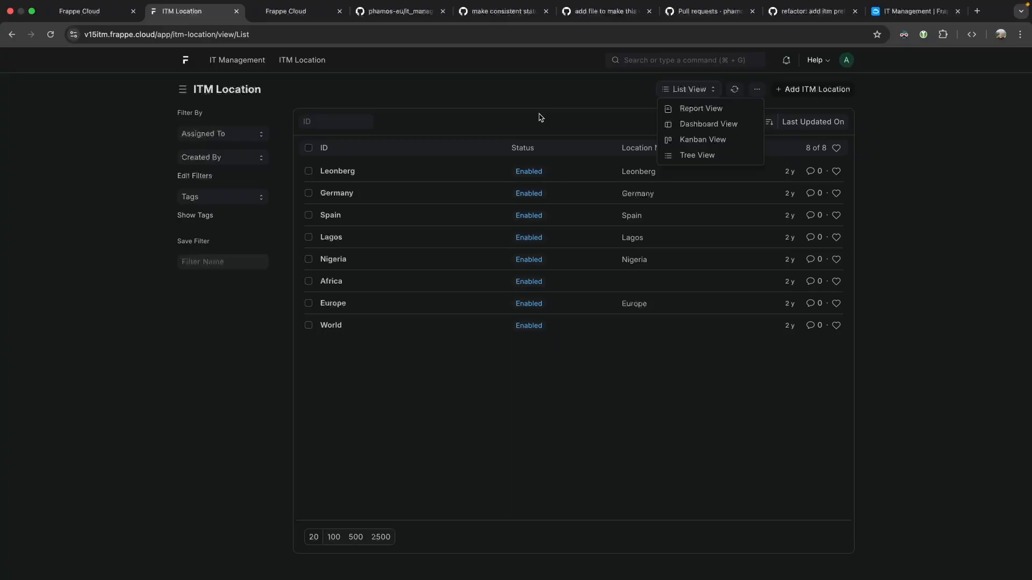
{"action": "key", "text": "ctrl+Right"}
Switch ITM Location to Tree View, expand Europe and select Germany.
{"action": "left_click", "coordinate": [684, 157]}
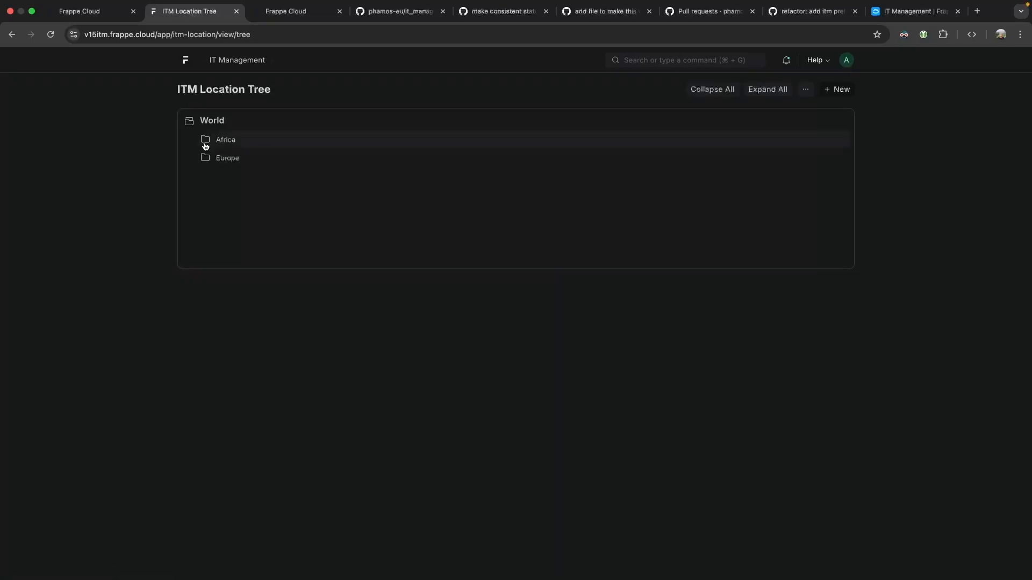
{"action": "left_click", "coordinate": [228, 157]}
{"action": "left_click", "coordinate": [248, 181]}
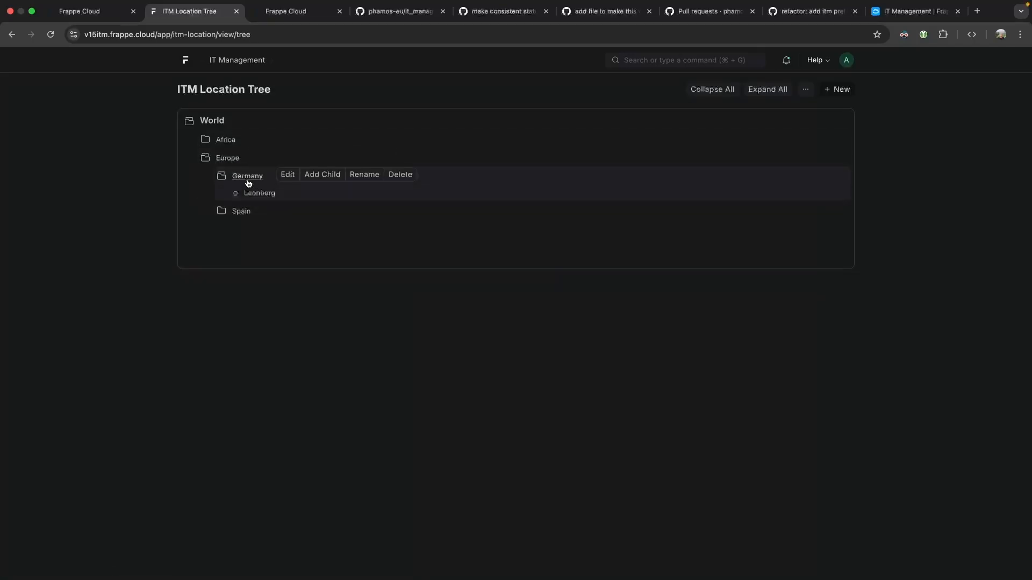
{"action": "left_click", "coordinate": [258, 195]}
{"action": "left_click", "coordinate": [255, 179]}
Add 'Stuttgart' as a group node under Germany.
{"action": "left_click", "coordinate": [321, 180]}
{"action": "type", "text": "STuttgart"}
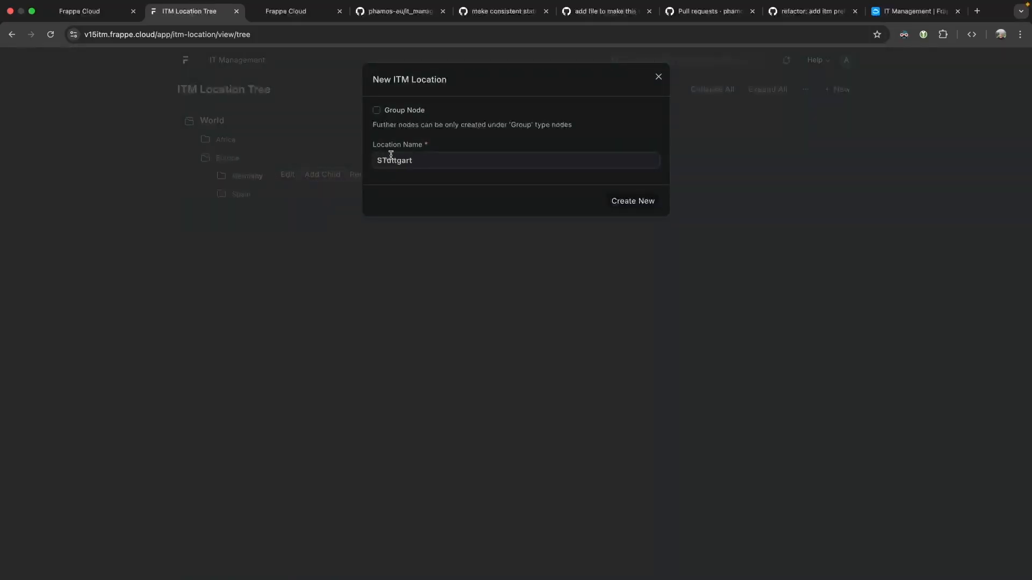
{"action": "left_click", "coordinate": [388, 159]}
{"action": "key", "text": "BackSpace"}
{"action": "type", "text": "t"}
{"action": "left_click", "coordinate": [399, 112]}
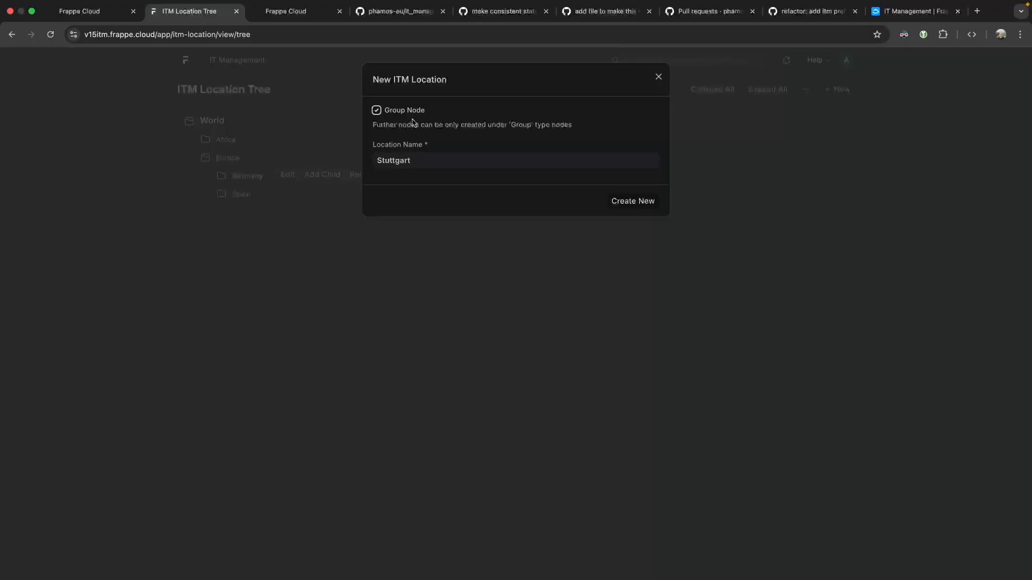
{"action": "left_click", "coordinate": [623, 202]}
Add 'Stuttgart Süd' as a child location under Stuttgart and select it.
{"action": "left_click", "coordinate": [265, 209]}
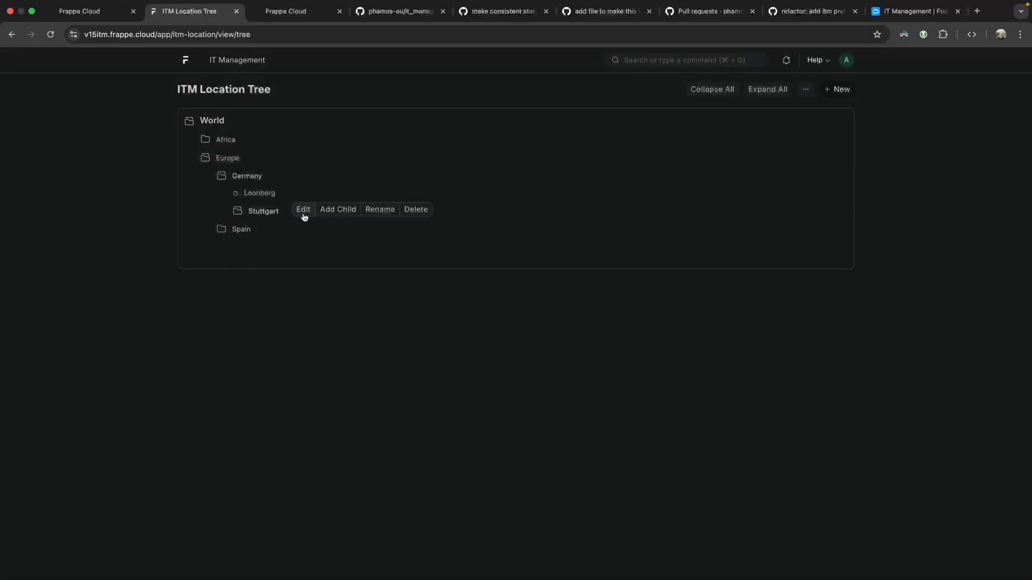
{"action": "left_click", "coordinate": [335, 215]}
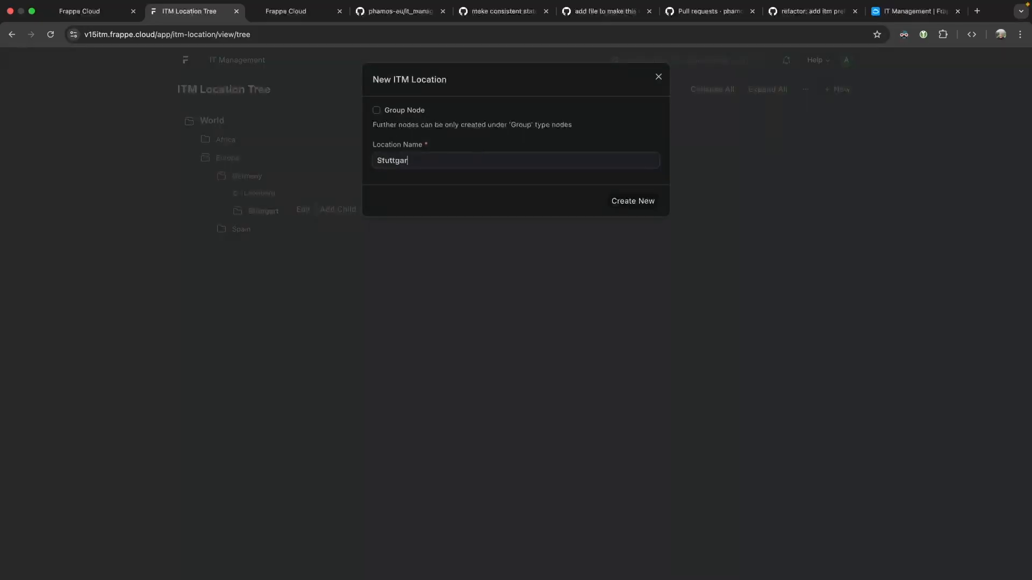
{"action": "type", "text": "Stuttgart Süd"}
{"action": "left_click", "coordinate": [632, 202]}
{"action": "left_click", "coordinate": [277, 230]}
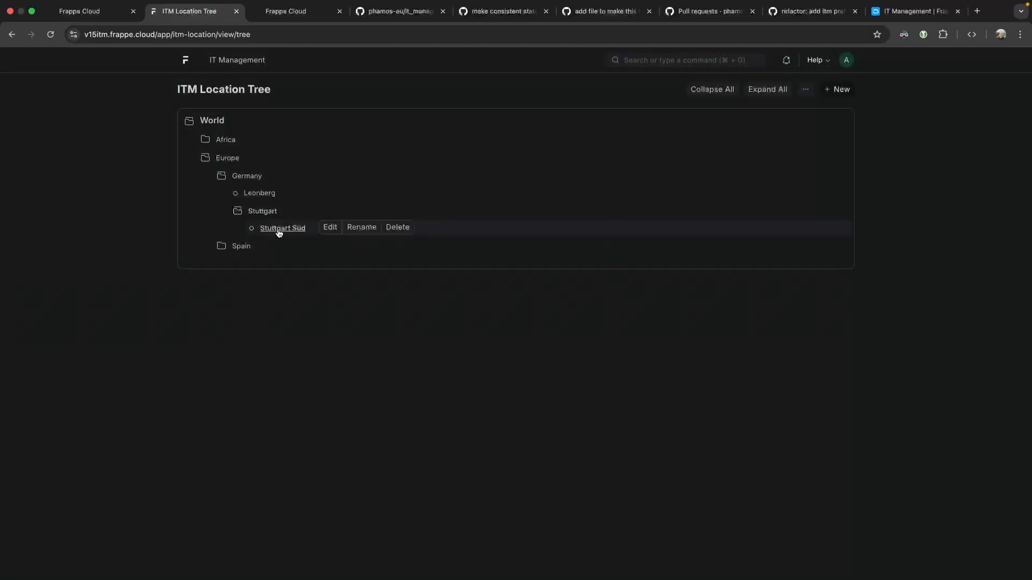
Tick Is Location Group on Stuttgart Süd and save it.
{"action": "left_click", "coordinate": [334, 231]}
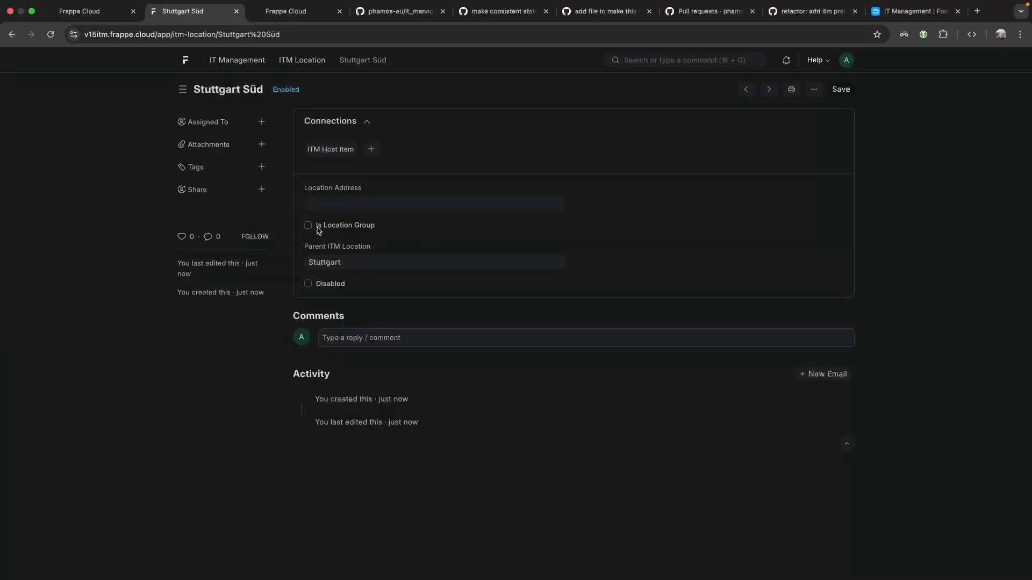
{"action": "left_click", "coordinate": [317, 227]}
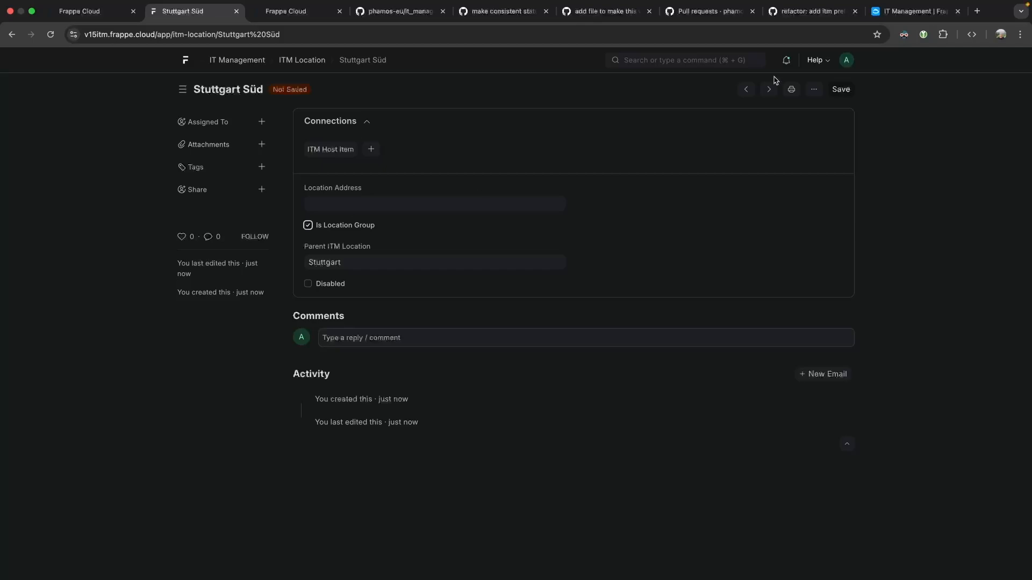
{"action": "left_click", "coordinate": [835, 90]}
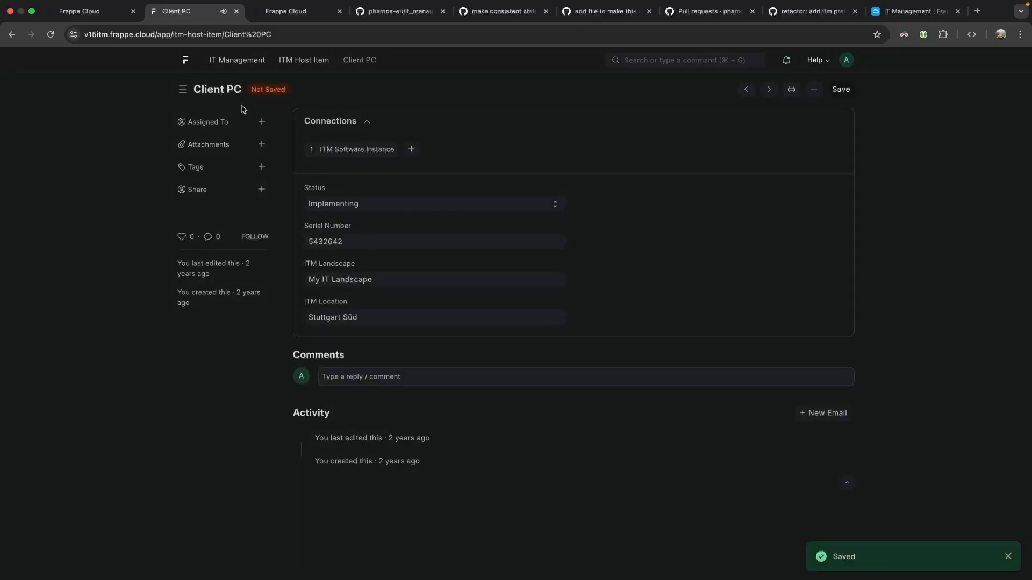
Reload and return to the ITM Location Tree with Europe expanded.
{"action": "left_click", "coordinate": [11, 34]}
{"action": "key", "text": "super+r"}
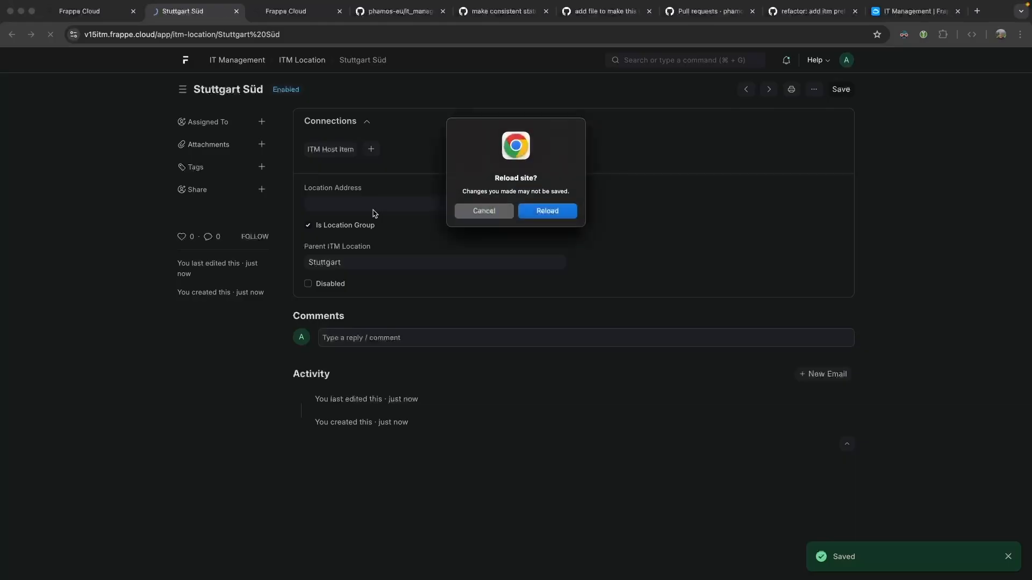
{"action": "left_click", "coordinate": [541, 212]}
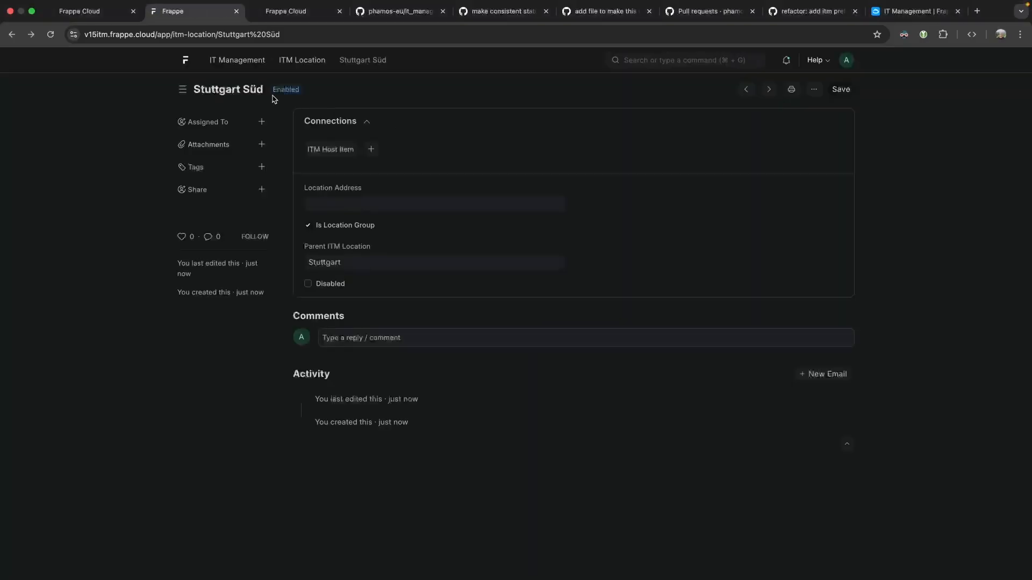
{"action": "left_click", "coordinate": [12, 34]}
{"action": "left_click", "coordinate": [224, 158]}
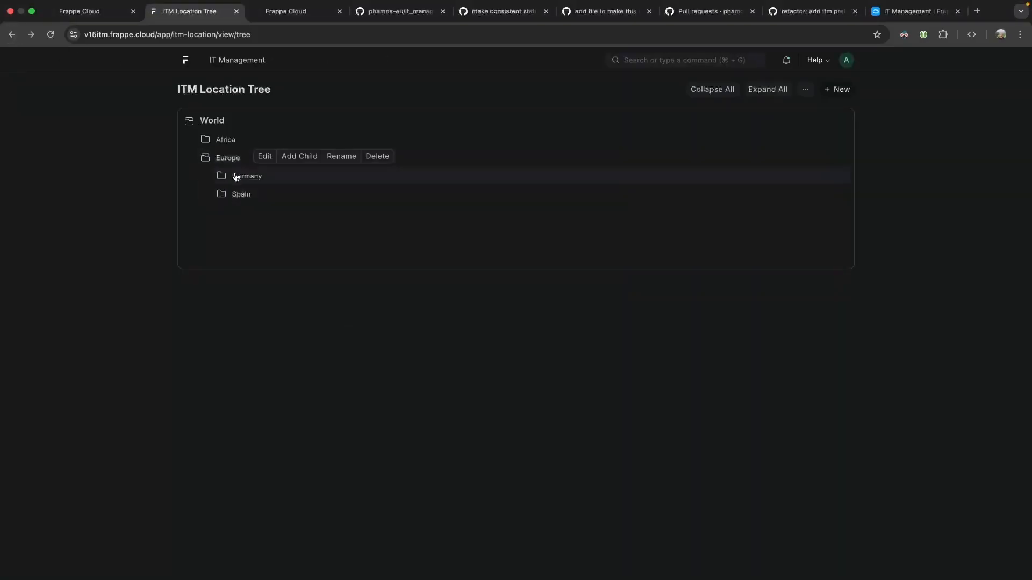
Expand Germany > Stuttgart and create group 'Small Company in Stuttgart (Customer)' under Stuttgart Süd.
{"action": "left_click", "coordinate": [240, 180]}
{"action": "left_click", "coordinate": [263, 211]}
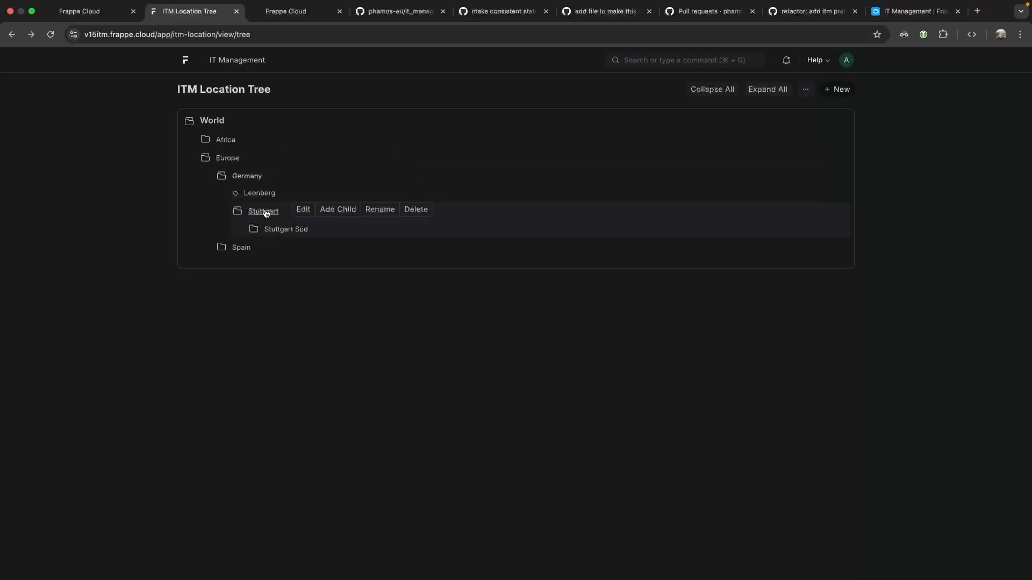
{"action": "left_click", "coordinate": [285, 230]}
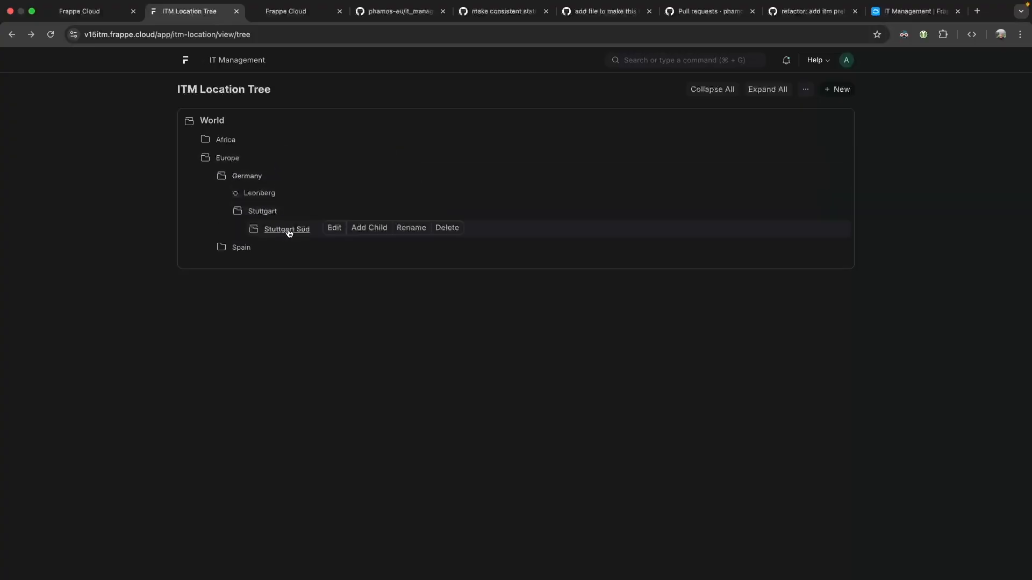
{"action": "left_click", "coordinate": [367, 227]}
{"action": "left_click", "coordinate": [385, 111]}
{"action": "left_click", "coordinate": [413, 161]}
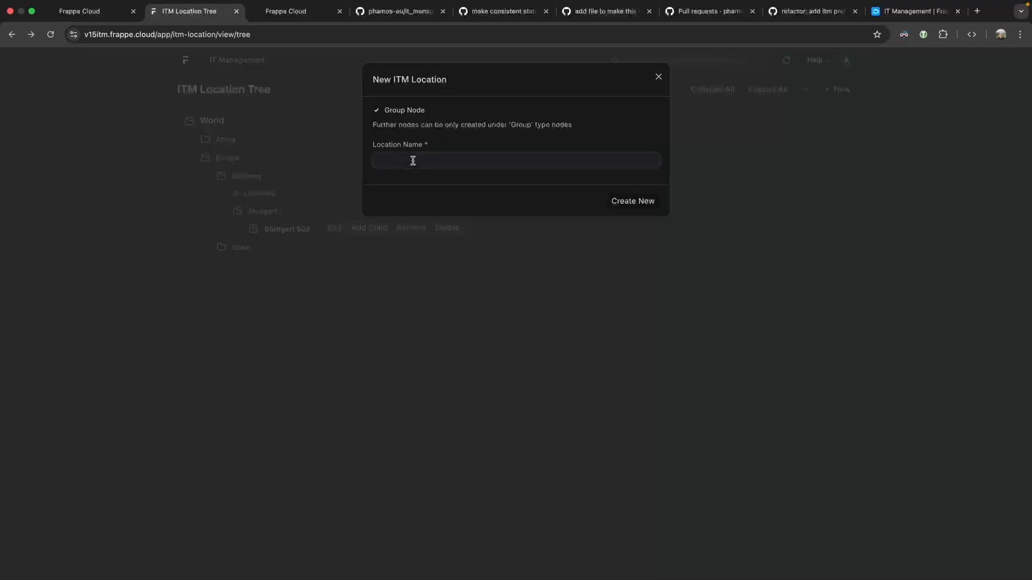
{"action": "type", "text": "Big Company"}
{"action": "key", "text": "alt+BackSpace"}
{"action": "type", "text": "Small"}
{"action": "type", "text": "Customer)"}
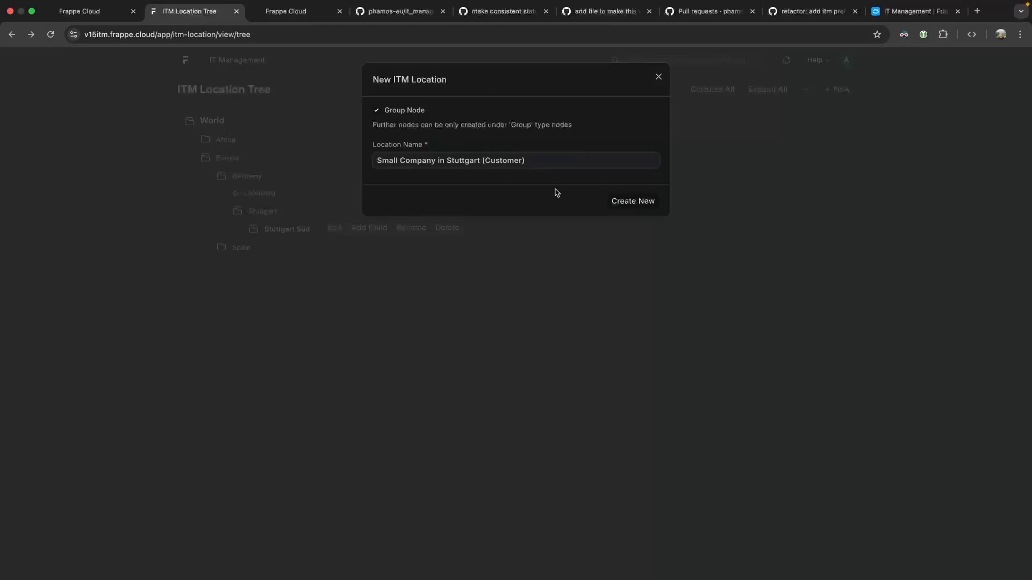
{"action": "left_click", "coordinate": [633, 203]}
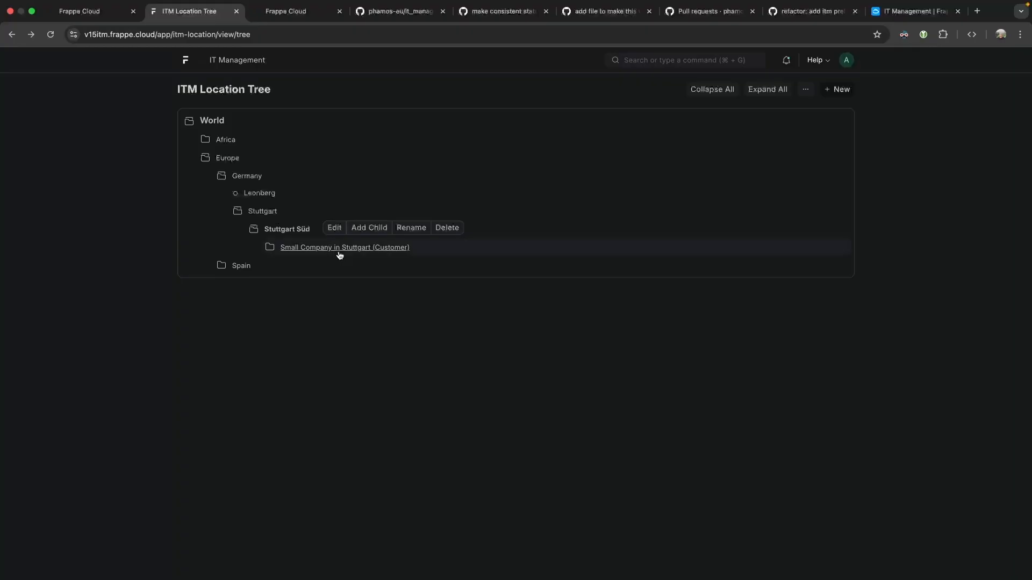
Confirm the customer group and add 'Main Building' as its child location, fixing the typo.
{"action": "left_click", "coordinate": [338, 249]}
{"action": "left_click", "coordinate": [470, 252]}
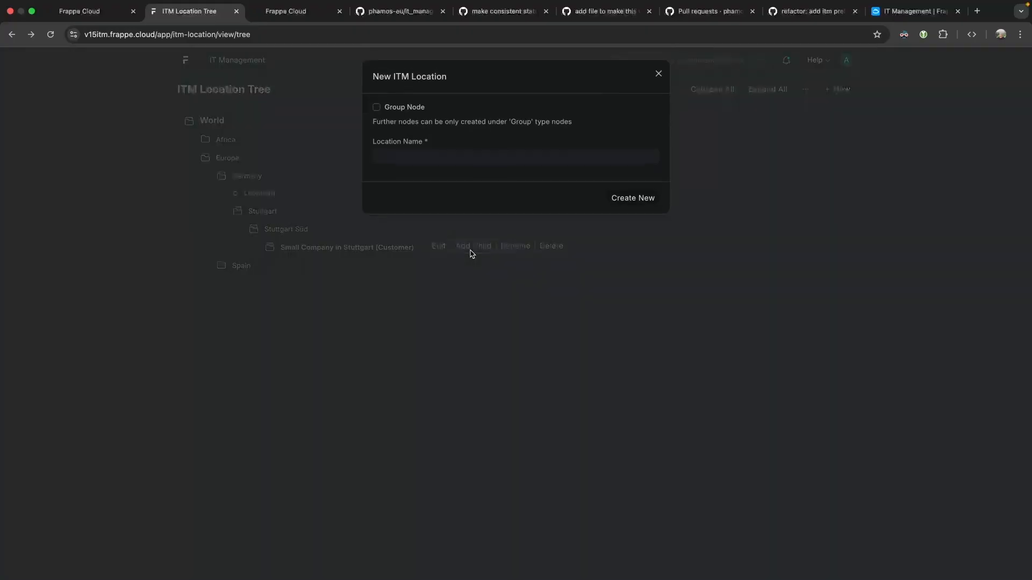
{"action": "type", "text": "Main"}
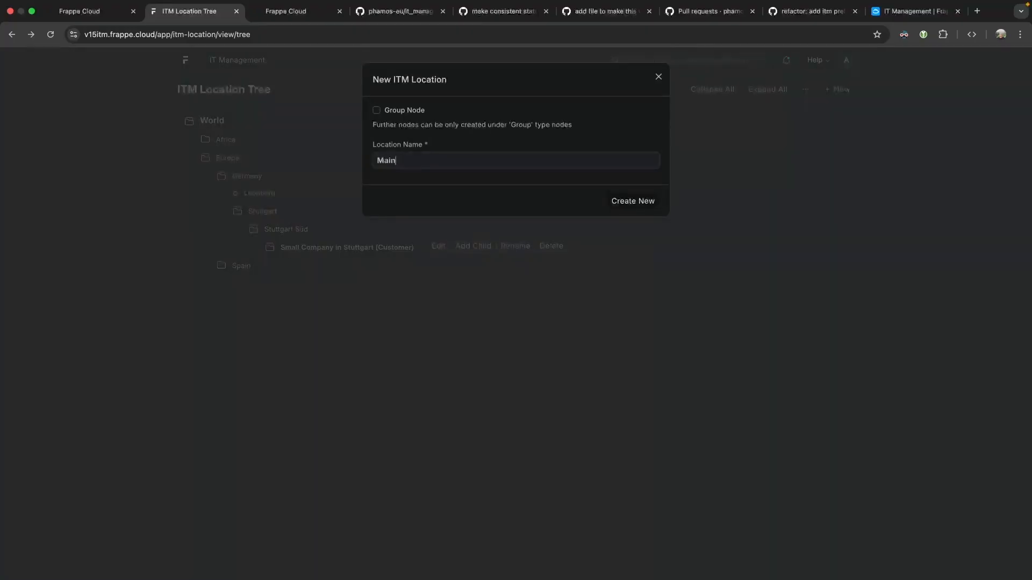
{"action": "type", "text": " Buliding"}
{"action": "key", "text": "Delete"}
{"action": "key", "text": "Right"}
{"action": "type", "text": "l"}
{"action": "left_click", "coordinate": [626, 202]}
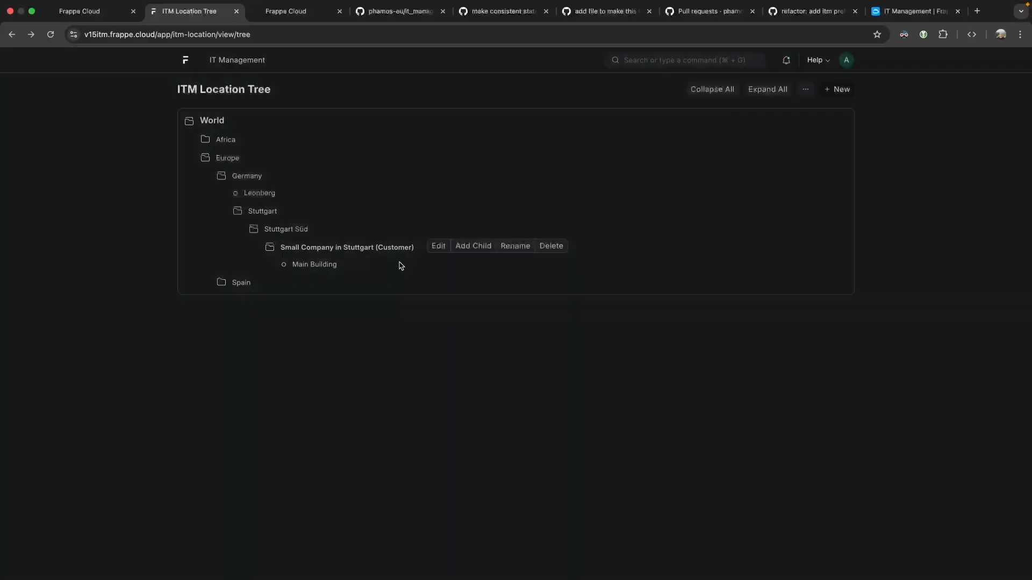
Add 'Small Building' as a second child location, then return to the Freeform board.
{"action": "left_click", "coordinate": [469, 248]}
{"action": "type", "text": "S"}
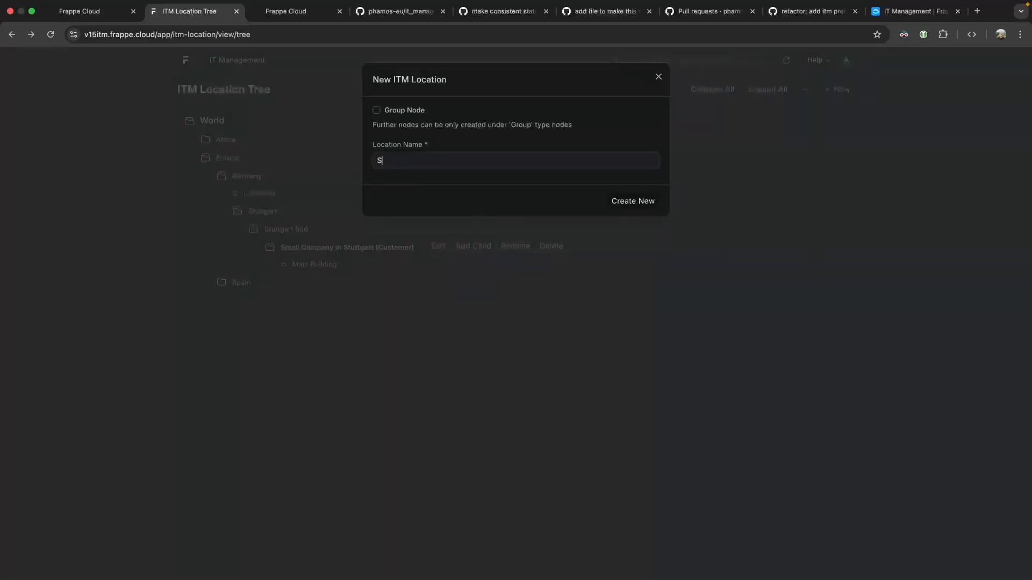
{"action": "type", "text": "mall Suilding"}
{"action": "left_click", "coordinate": [626, 209]}
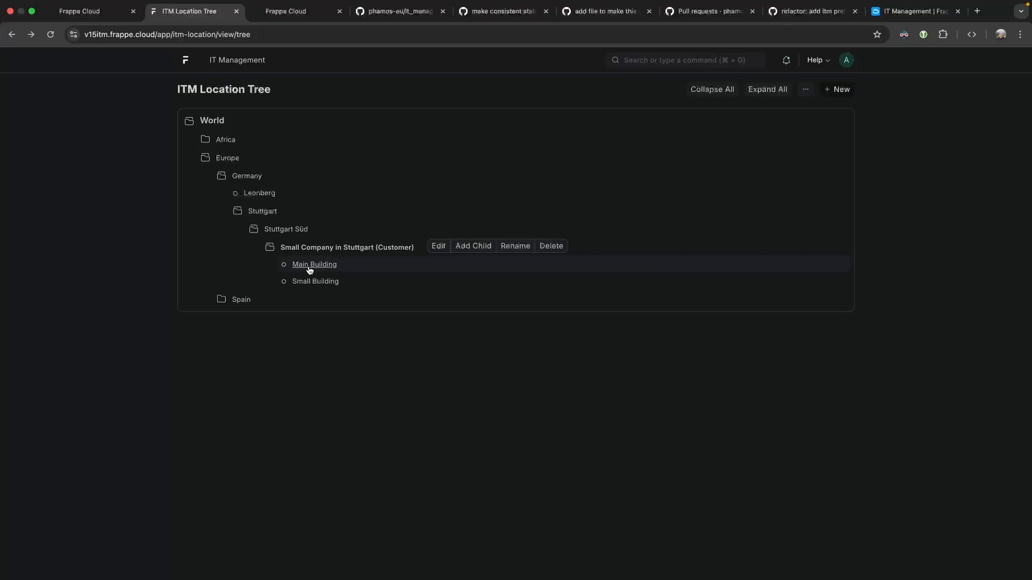
{"action": "key", "text": "ctrl+Right"}
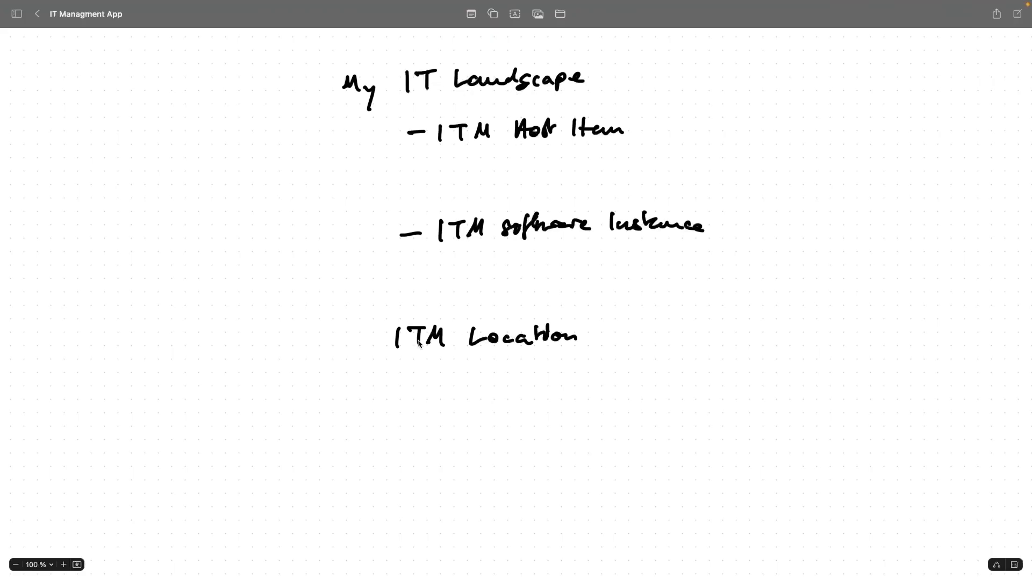
{"action": "key", "text": "ctrl+Left"}
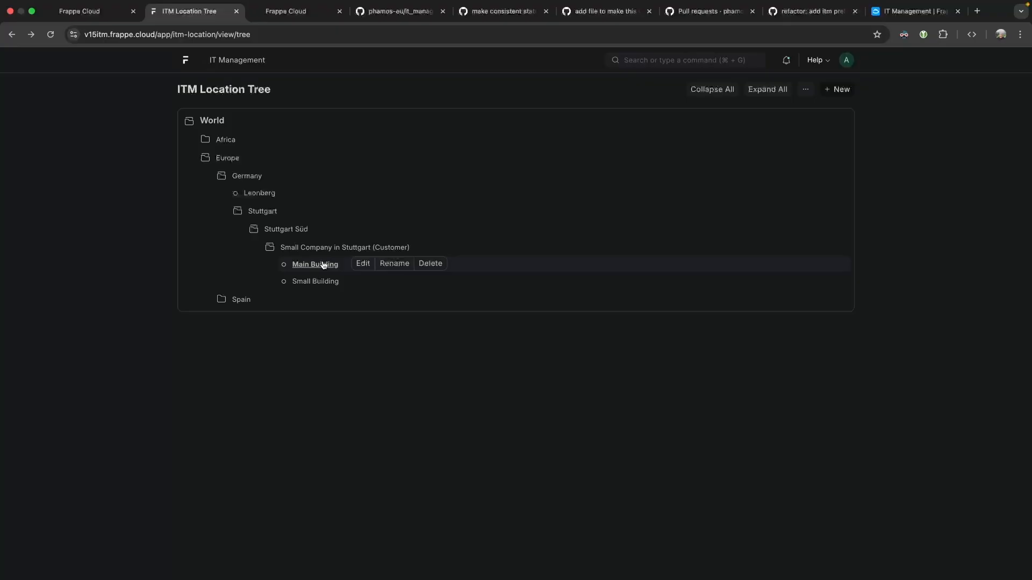
Open the Main Building location record and capture its form in Greenshot for editing.
{"action": "left_click", "coordinate": [363, 263]}
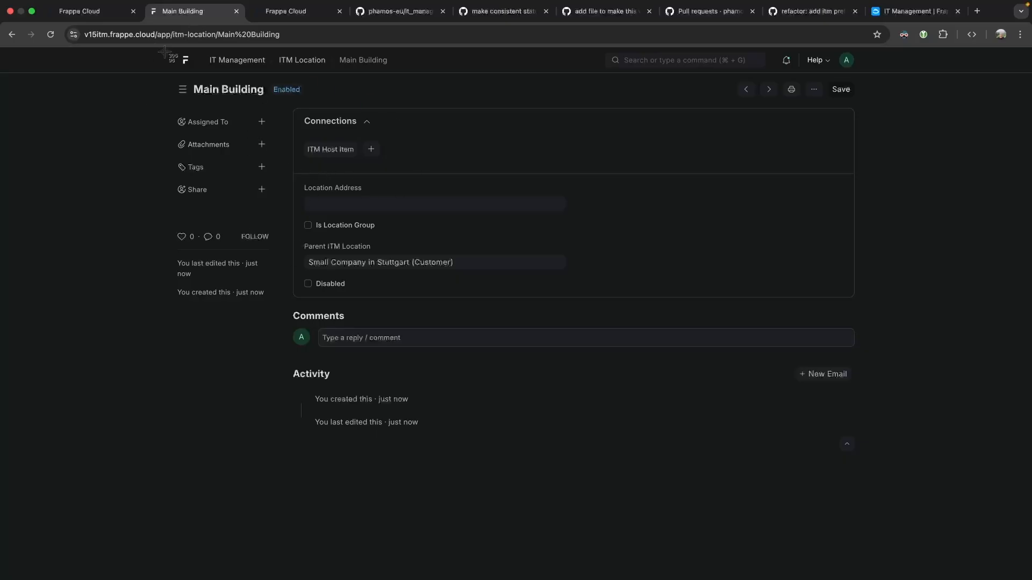
{"action": "left_click_drag", "start_coordinate": [68, 19], "coordinate": [901, 441]}
{"action": "left_click", "coordinate": [472, 426]}
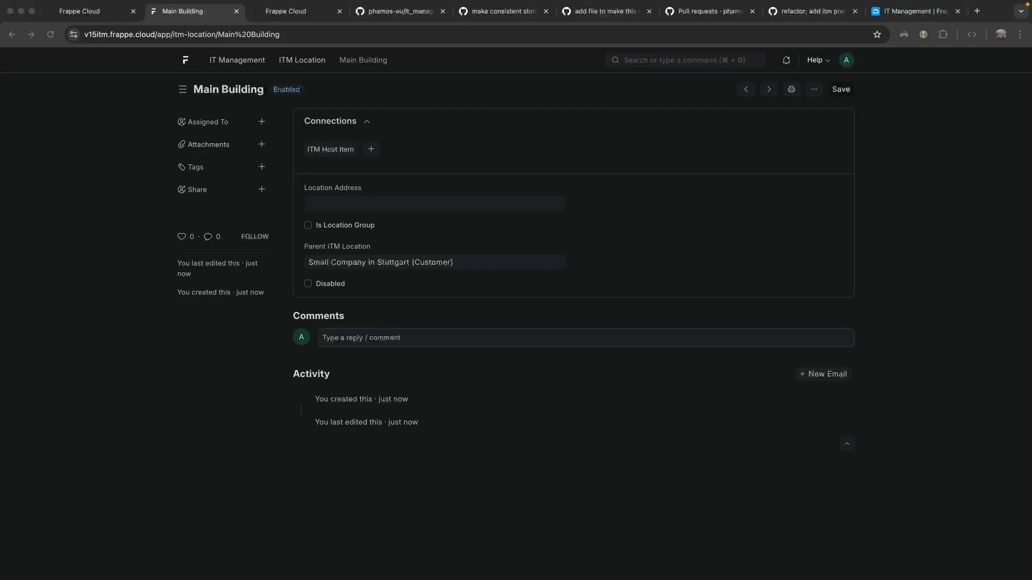
Start a new GitHub issue in the repository titled 'add link field to ITM Location'.
{"action": "left_click", "coordinate": [428, 15]}
{"action": "left_click", "coordinate": [82, 88]}
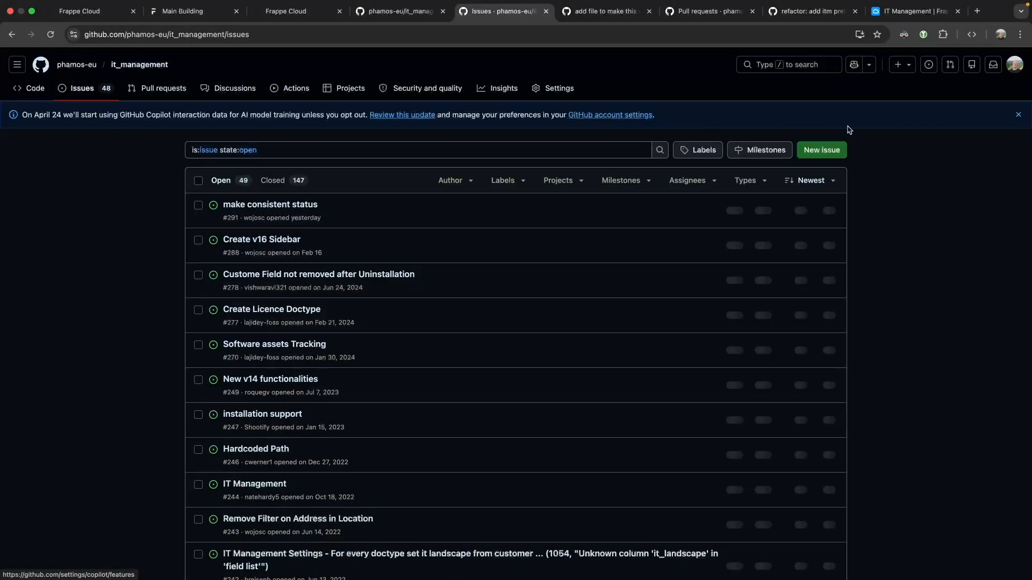
{"action": "left_click", "coordinate": [807, 150]}
{"action": "type", "text": "ad"}
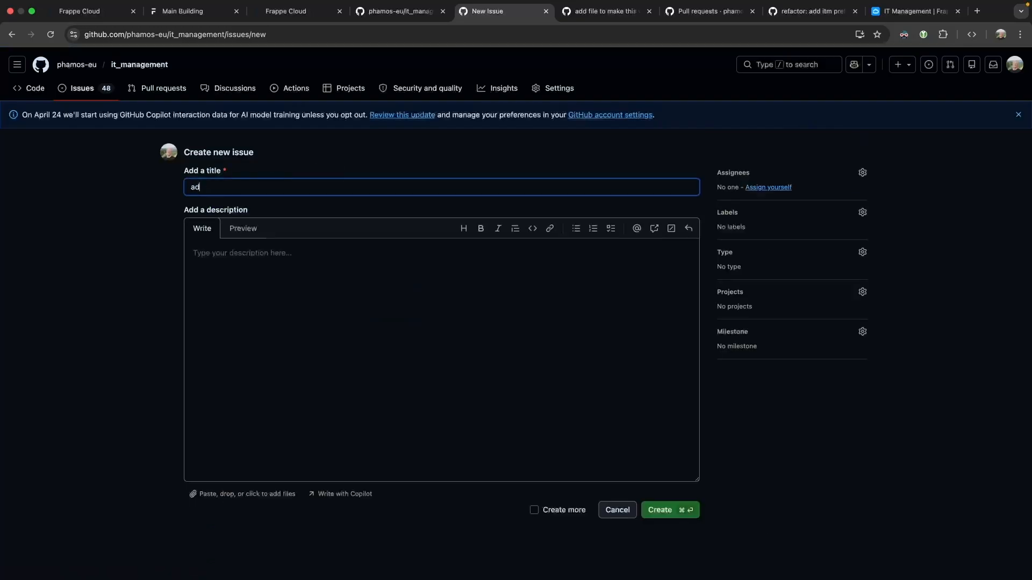
{"action": "type", "text": "d link field to ITM Location"}
Paste the Main Building screenshot, add text proposing an ITM Landscape link field with backlink, and submit.
{"action": "left_click", "coordinate": [314, 288]}
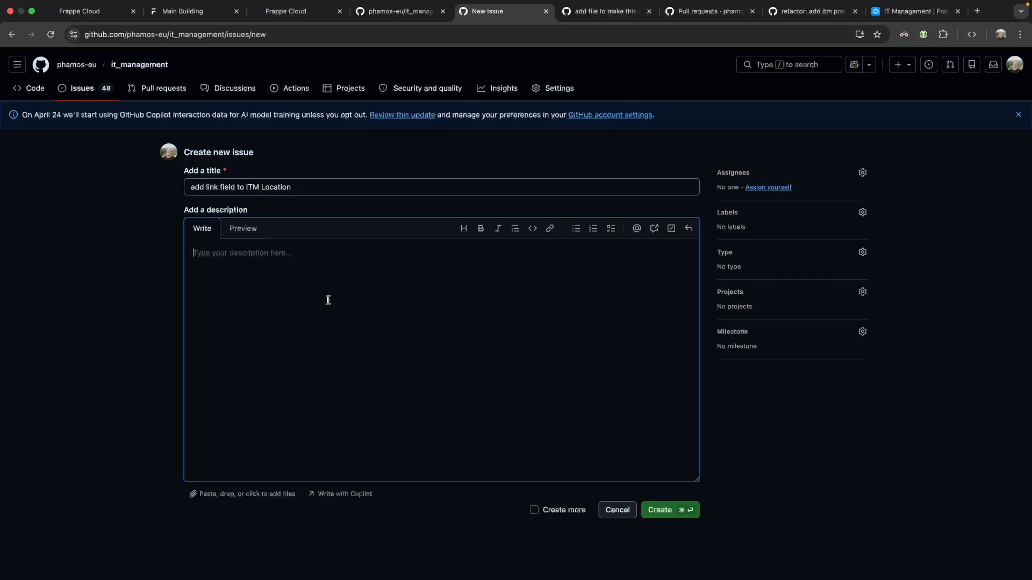
{"action": "key", "text": "super+v"}
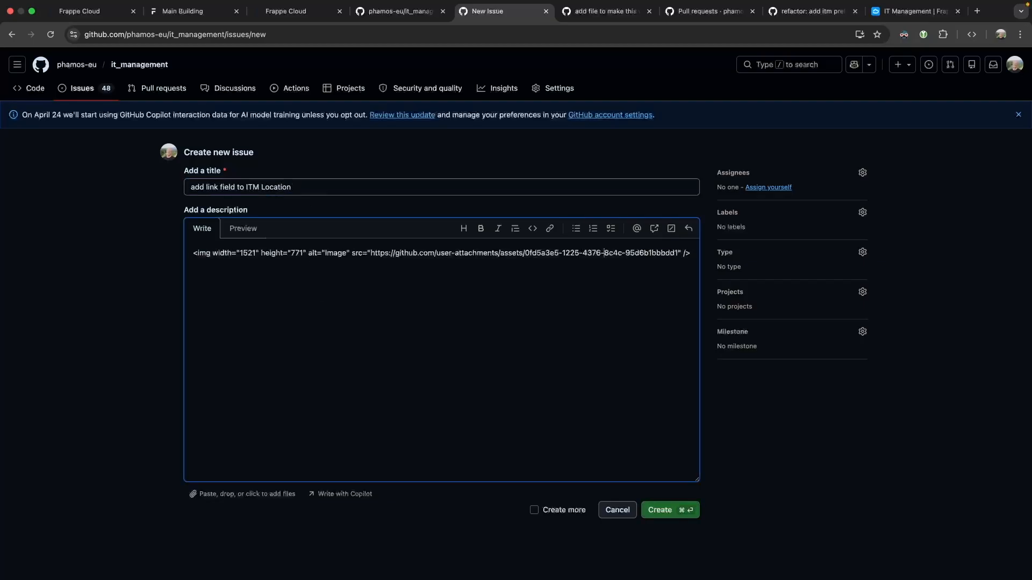
{"action": "left_click", "coordinate": [194, 254]}
{"action": "key", "text": "Return"}
{"action": "key", "text": "Return"}
{"action": "key", "text": "Up"}
{"action": "key", "text": "Up"}
{"action": "type", "text": "Consider adding "}
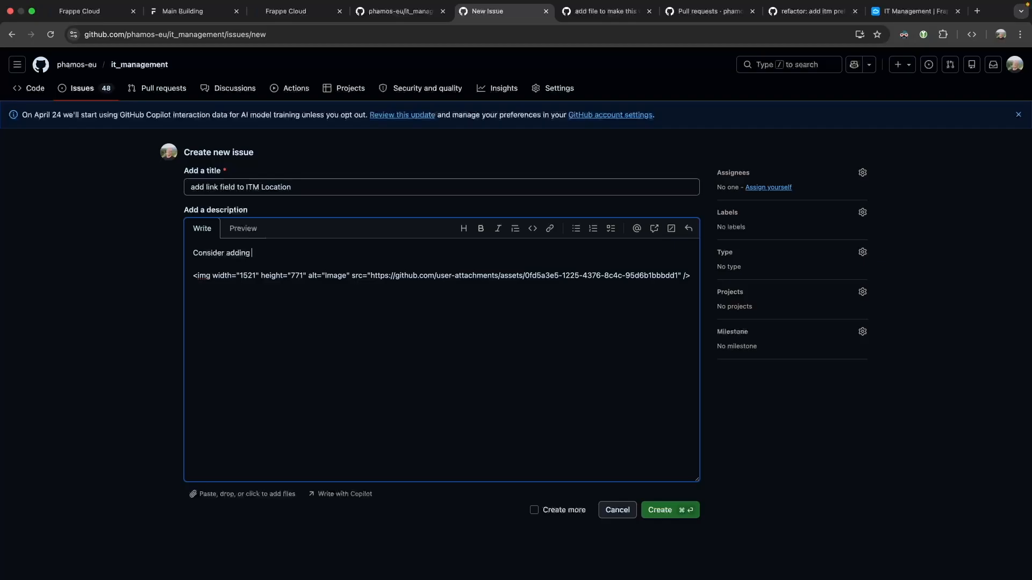
{"action": "type", "text": "IT M Landscape link field to this doctype and adding a  backlink. Many Locations "}
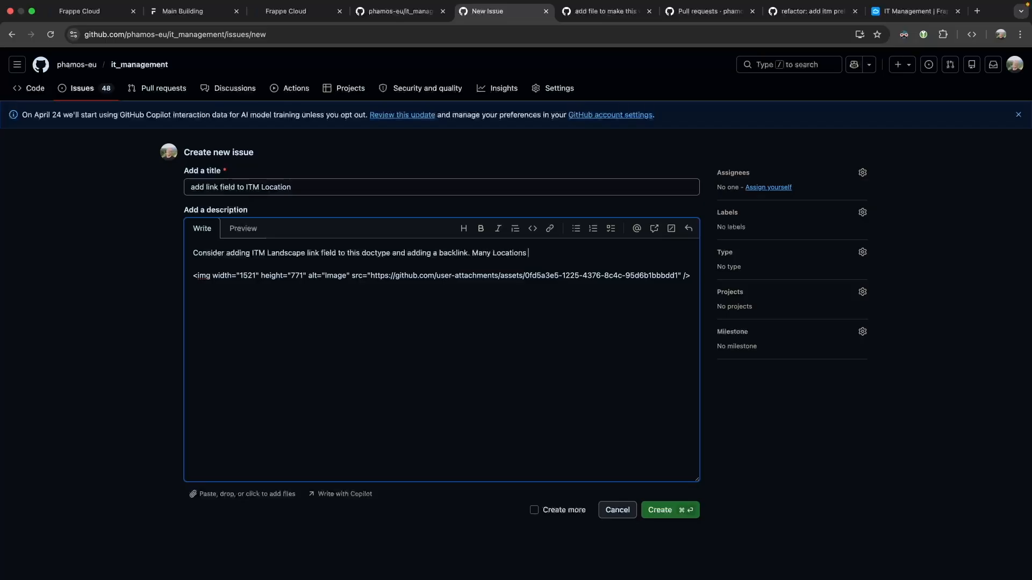
{"action": "type", "text": "can be part of t"}
{"action": "type", "text": "ne Landscape"}
{"action": "left_click", "coordinate": [666, 513]}
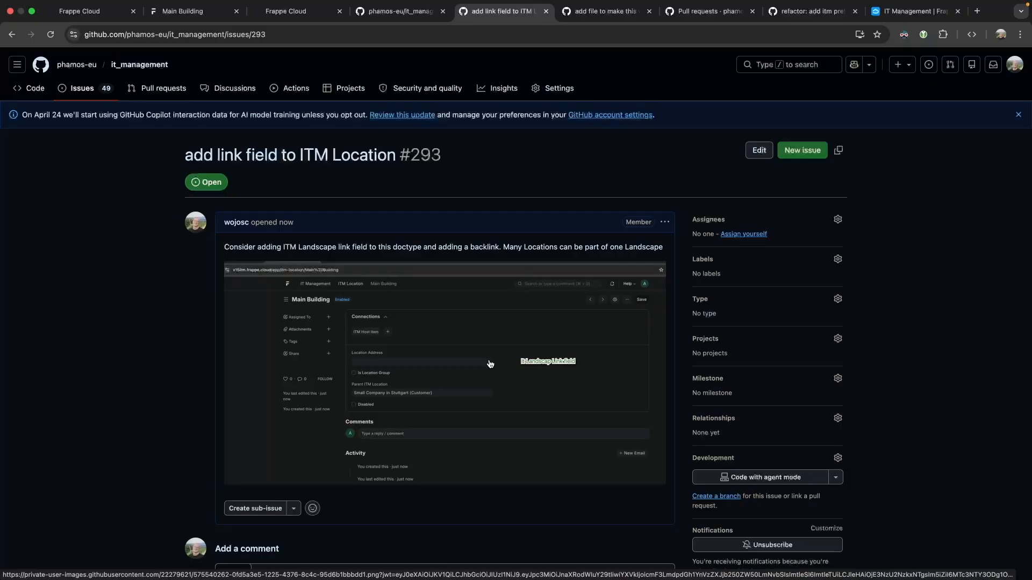
{"action": "left_click", "coordinate": [91, 10]}
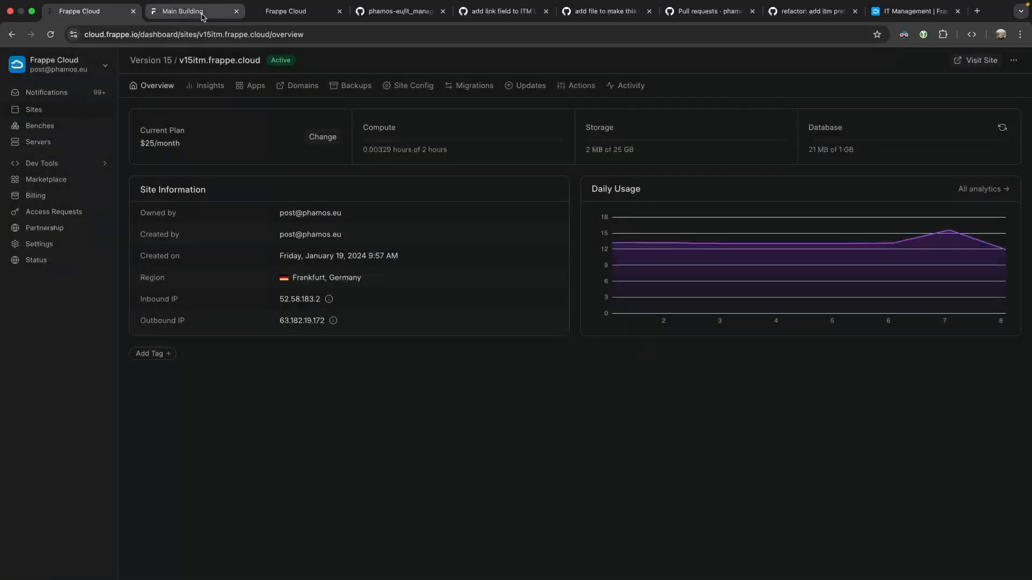
From Main Building, open IT Management in a new tab and open My IT Landscape via ITM Landscape.
{"action": "left_click", "coordinate": [215, 11]}
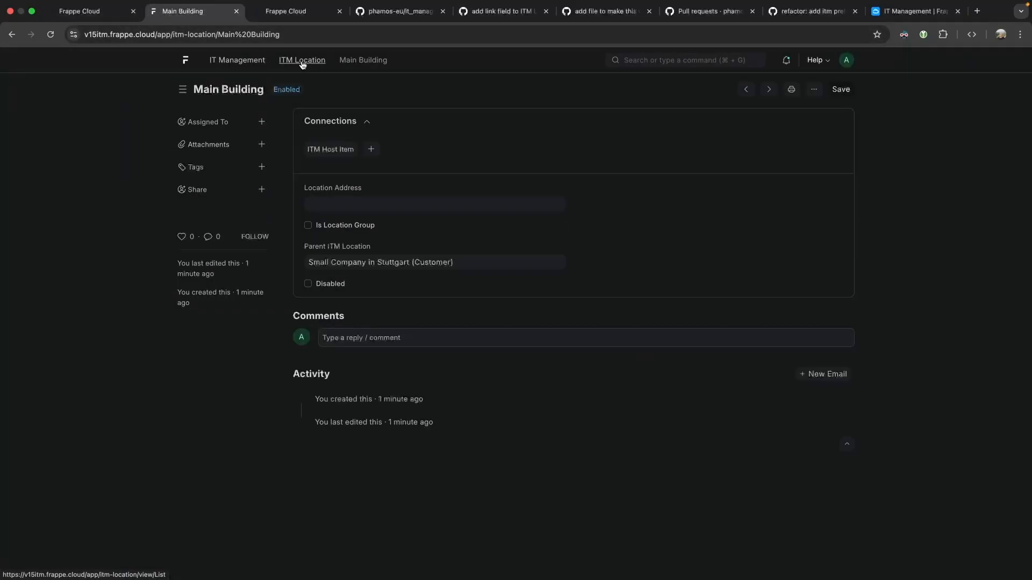
{"action": "left_click", "coordinate": [256, 65], "text": "super"}
{"action": "left_click", "coordinate": [245, 17]}
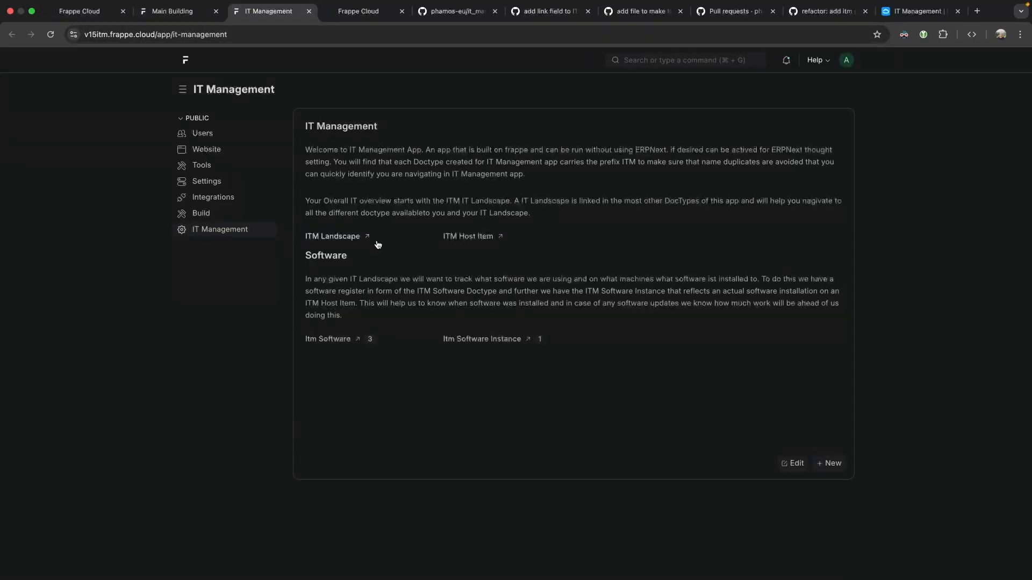
{"action": "left_click", "coordinate": [330, 237]}
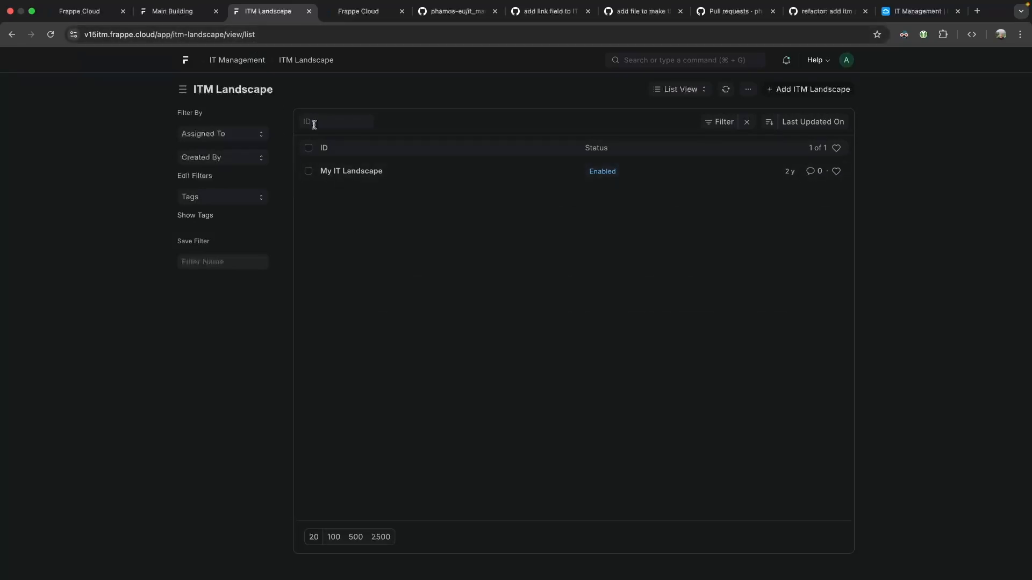
{"action": "left_click", "coordinate": [349, 173]}
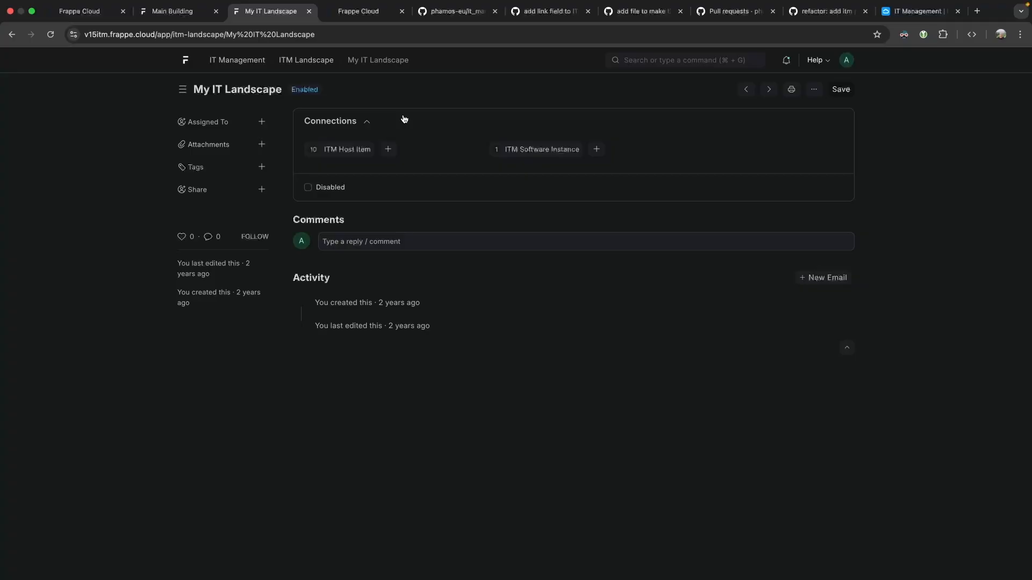
Go from My IT Landscape's host items to Client PC, then its Windows 10 Pro software instance.
{"action": "left_click", "coordinate": [338, 150]}
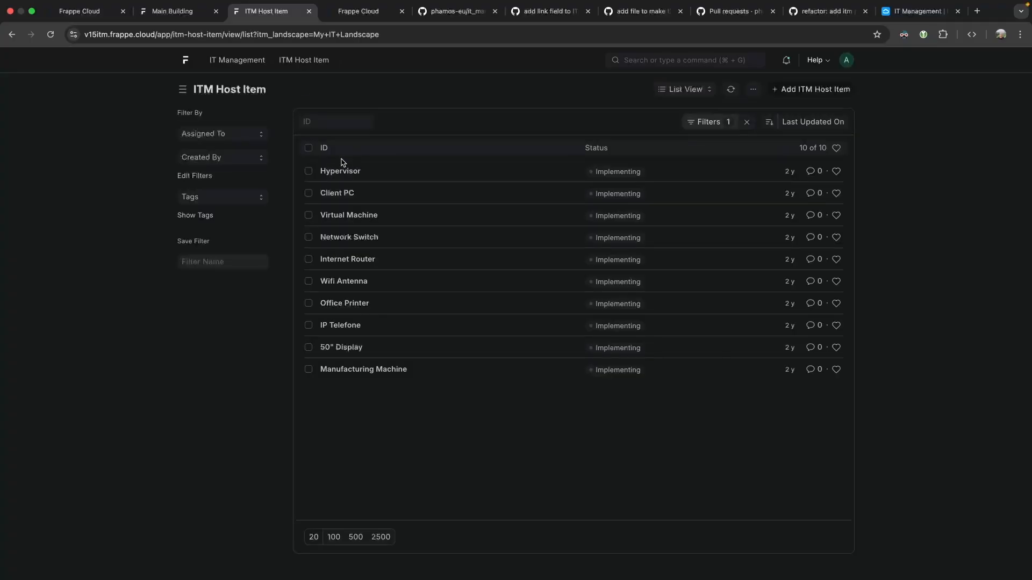
{"action": "left_click", "coordinate": [338, 195]}
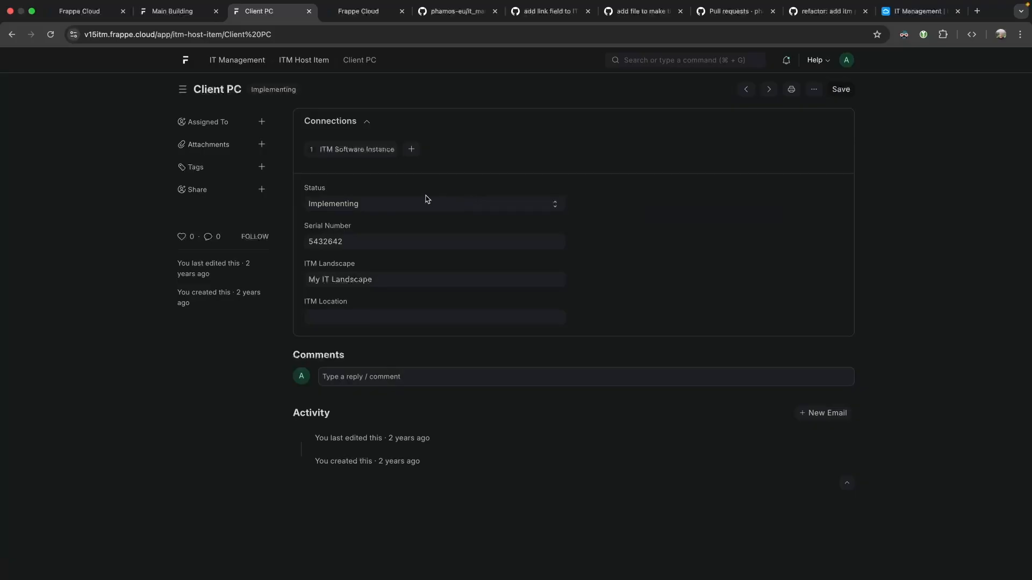
{"action": "left_click", "coordinate": [357, 149]}
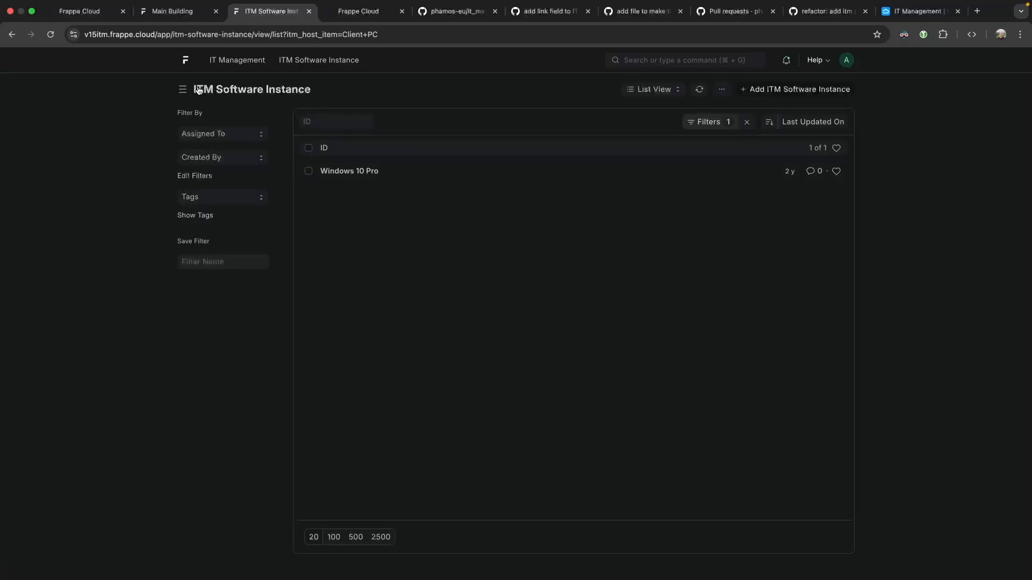
{"action": "left_click", "coordinate": [336, 170]}
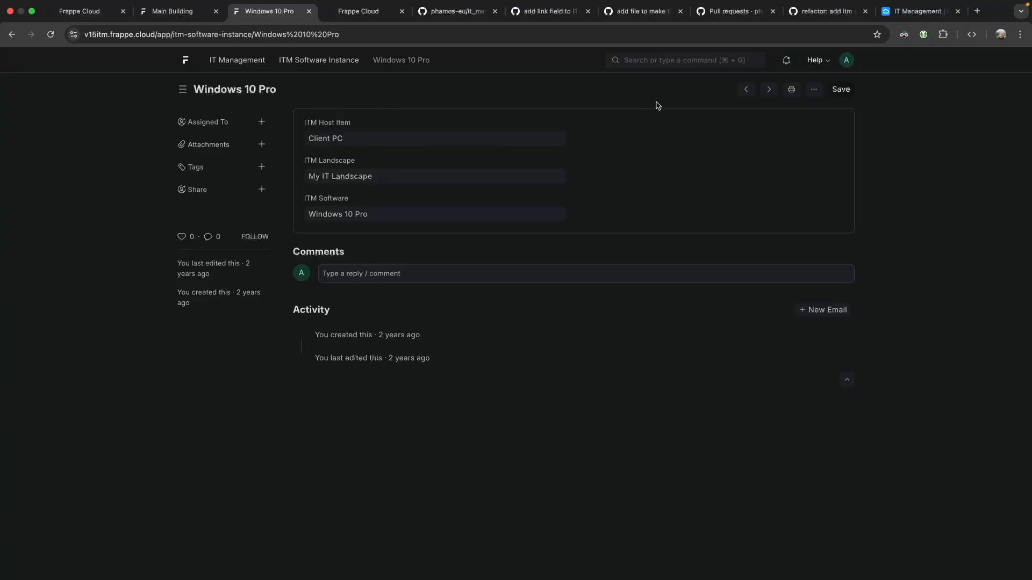
{"action": "left_click", "coordinate": [327, 62], "text": "super"}
Search 'licen' to open the Licence list, then dismiss the Missing DocType error.
{"action": "left_click", "coordinate": [350, 9]}
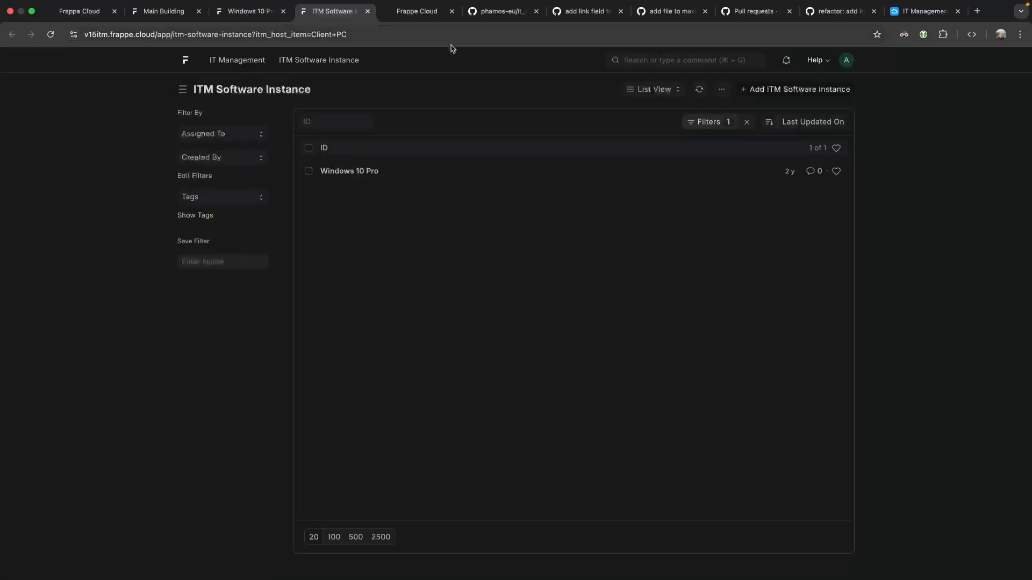
{"action": "left_click", "coordinate": [642, 59]}
{"action": "type", "text": "itm licen"}
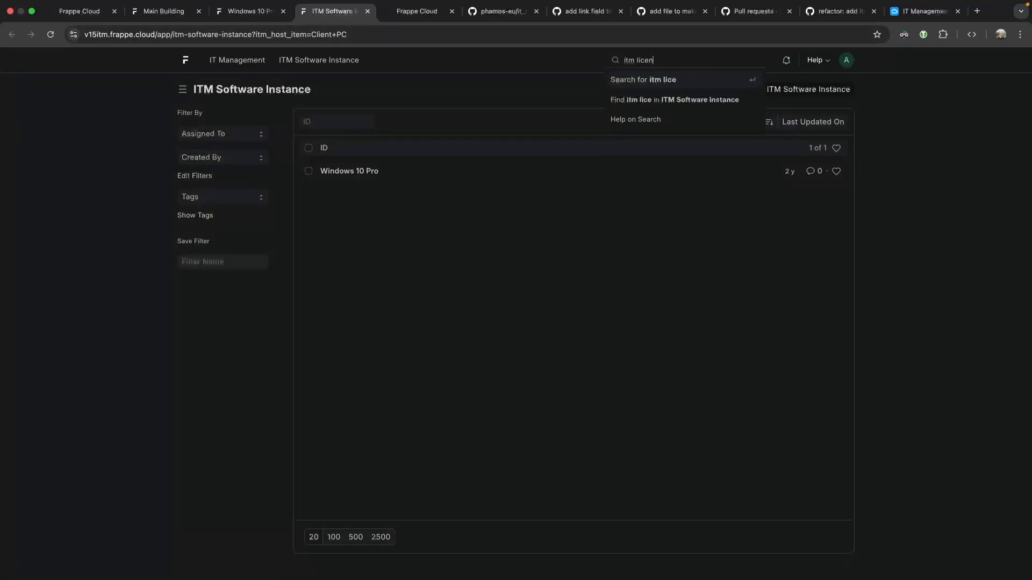
{"action": "key", "text": "BackSpace"}
{"action": "key", "text": "BackSpace"}
{"action": "key", "text": "BackSpace"}
{"action": "key", "text": "BackSpace"}
{"action": "key", "text": "BackSpace"}
{"action": "key", "text": "BackSpace"}
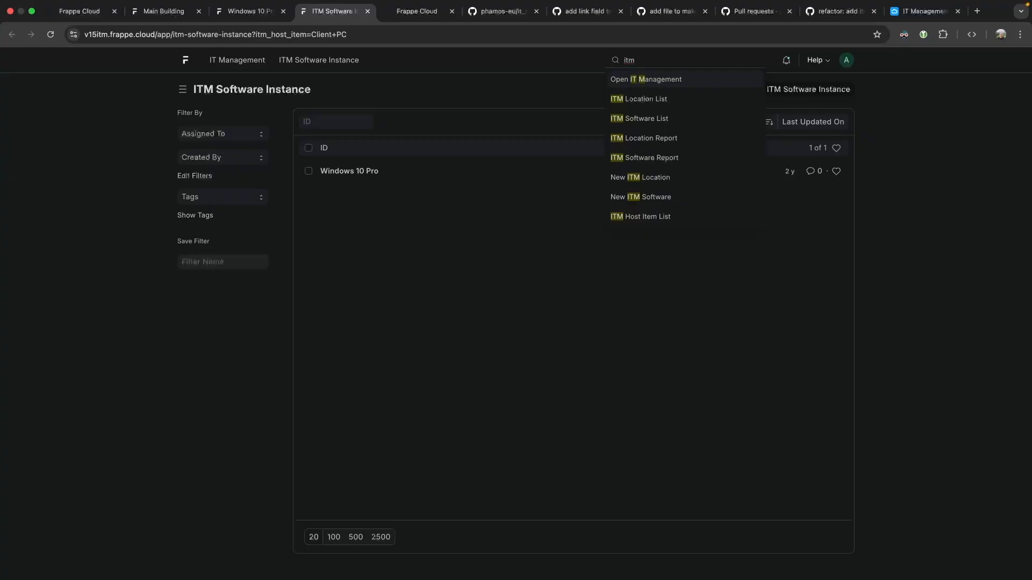
{"action": "type", "text": "li"}
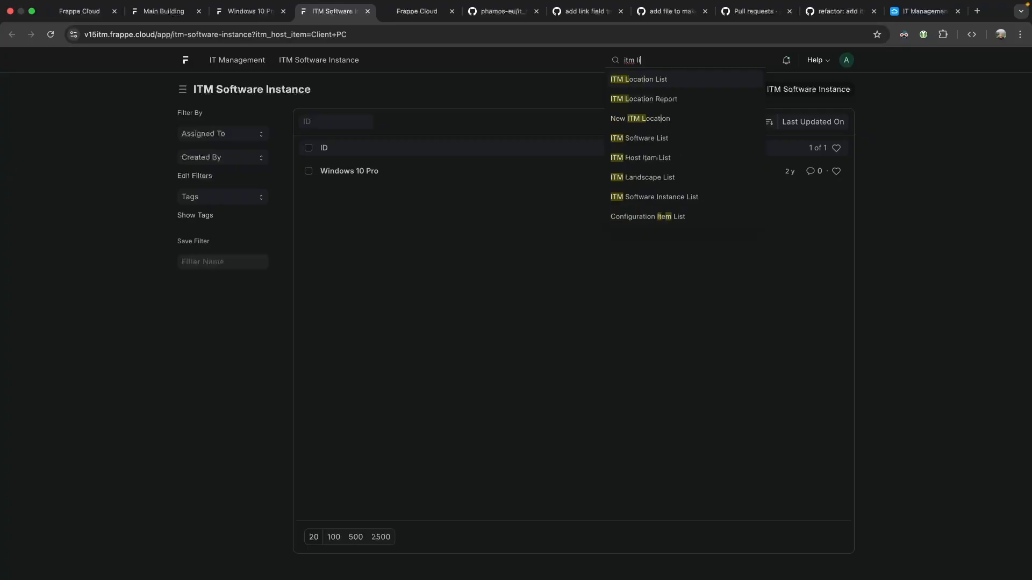
{"action": "key", "text": "BackSpace"}
{"action": "key", "text": "BackSpace"}
{"action": "key", "text": "BackSpace"}
{"action": "key", "text": "BackSpace"}
{"action": "key", "text": "BackSpace"}
{"action": "key", "text": "BackSpace"}
{"action": "type", "text": "licen"}
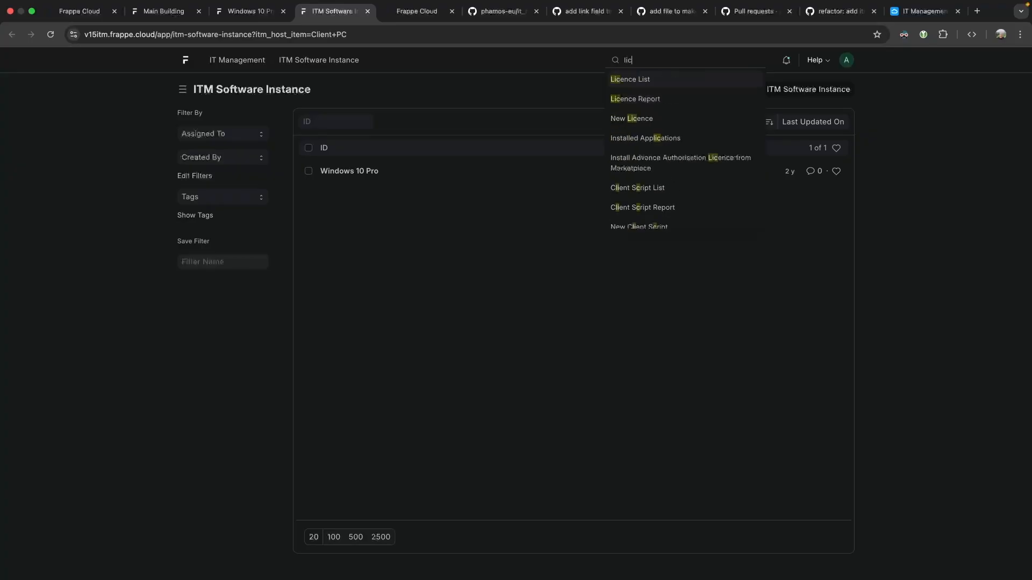
{"action": "left_click", "coordinate": [653, 80]}
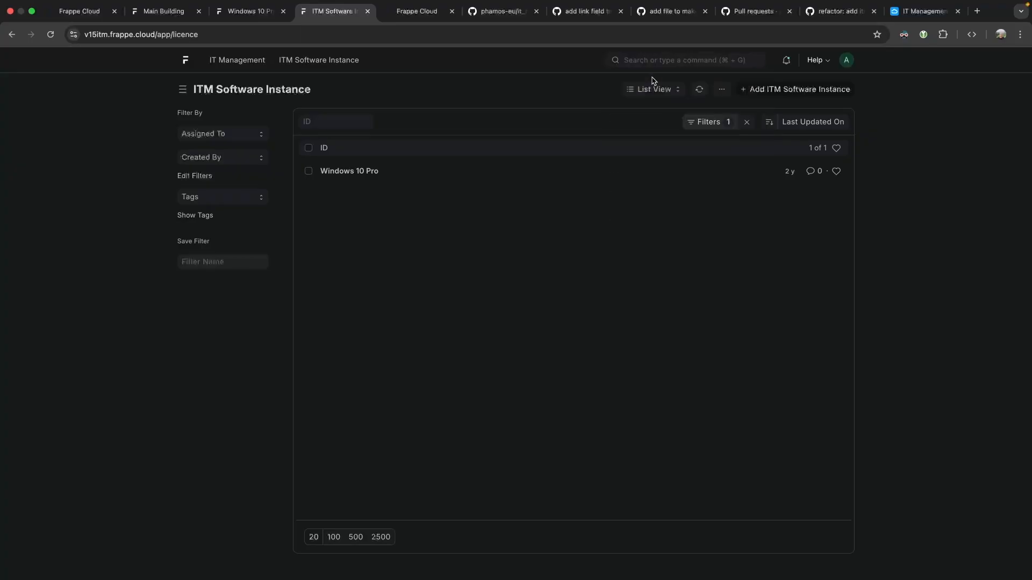
{"action": "left_click_drag", "start_coordinate": [408, 111], "coordinate": [594, 117]}
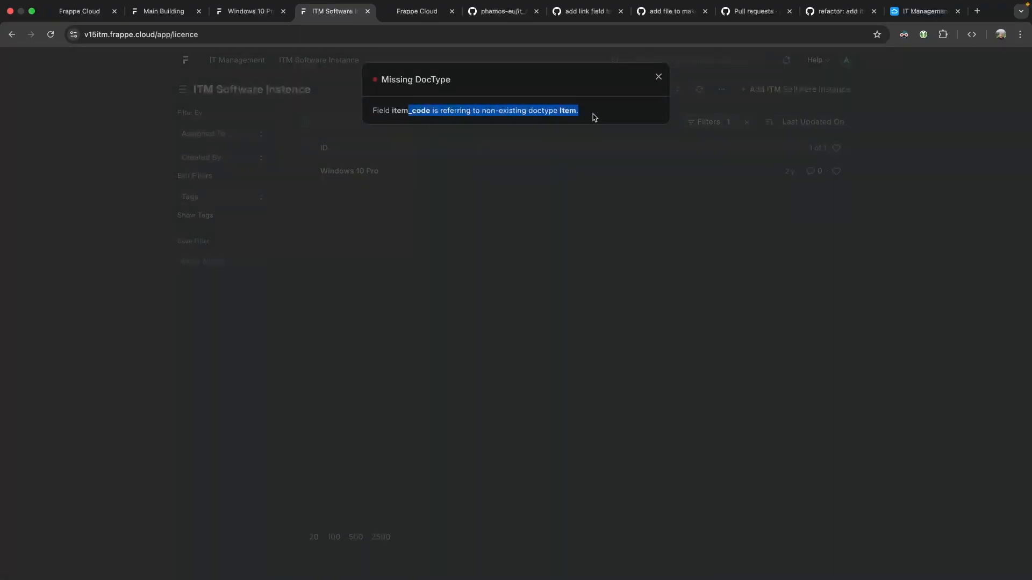
{"action": "left_click", "coordinate": [594, 117]}
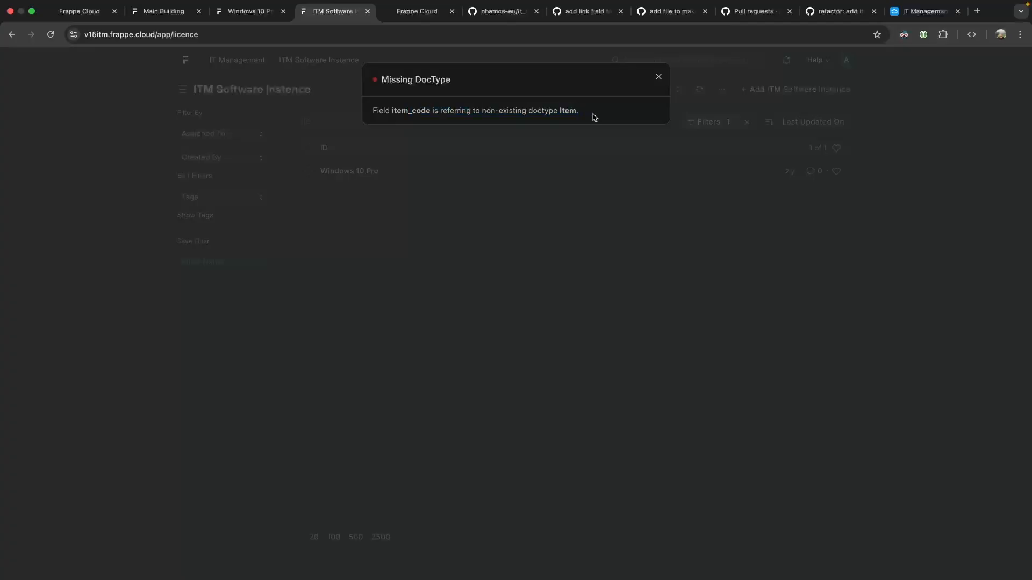
{"action": "left_click", "coordinate": [659, 77]}
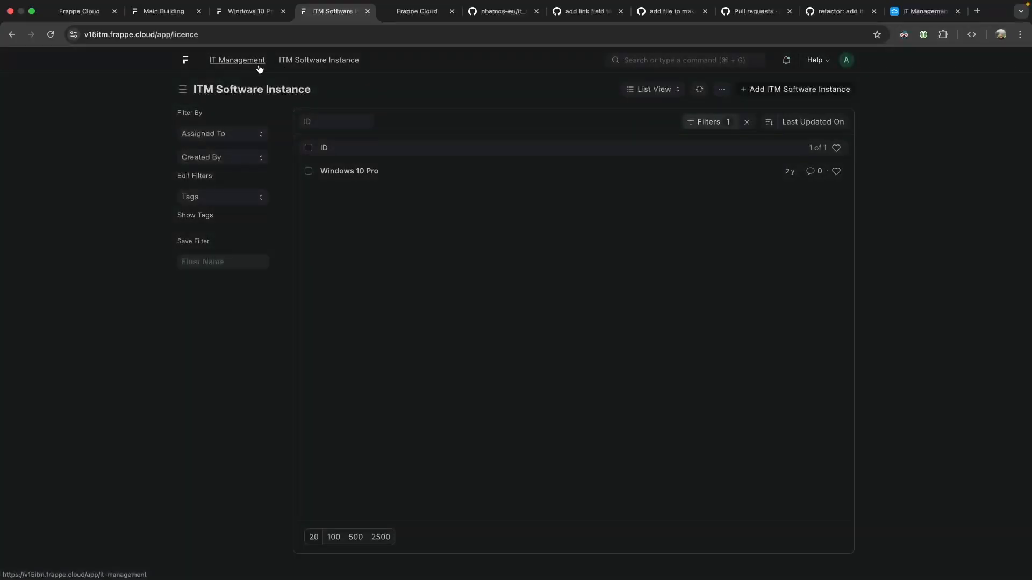
Check the installed framework and app versions under Help > About.
{"action": "left_click", "coordinate": [816, 60]}
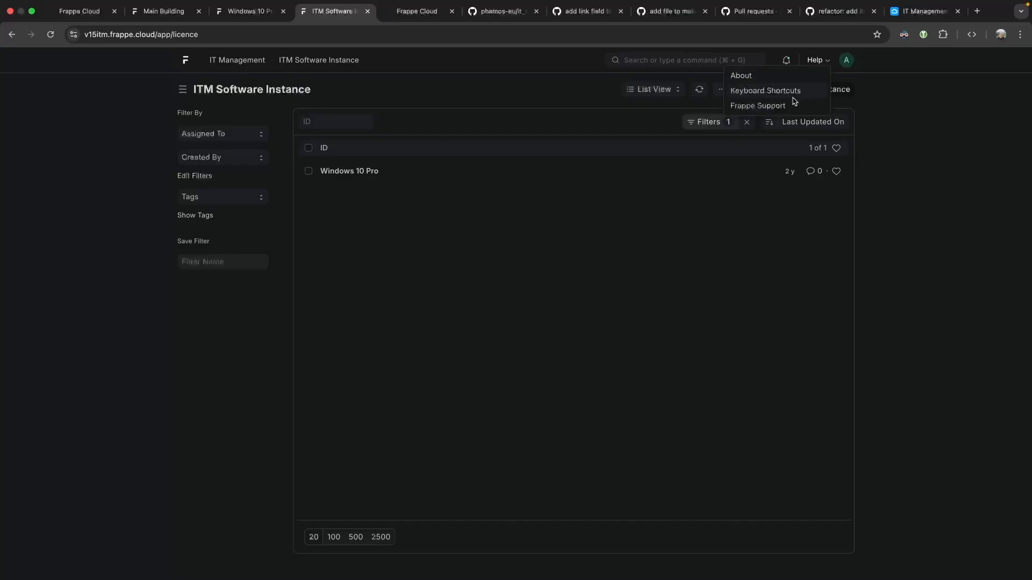
{"action": "left_click", "coordinate": [768, 76]}
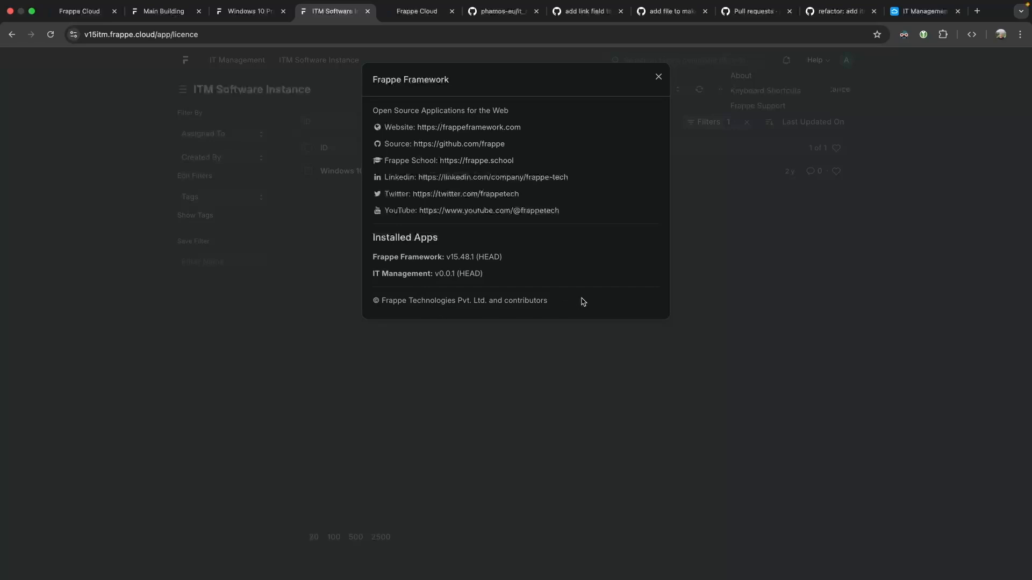
{"action": "left_click", "coordinate": [737, 242]}
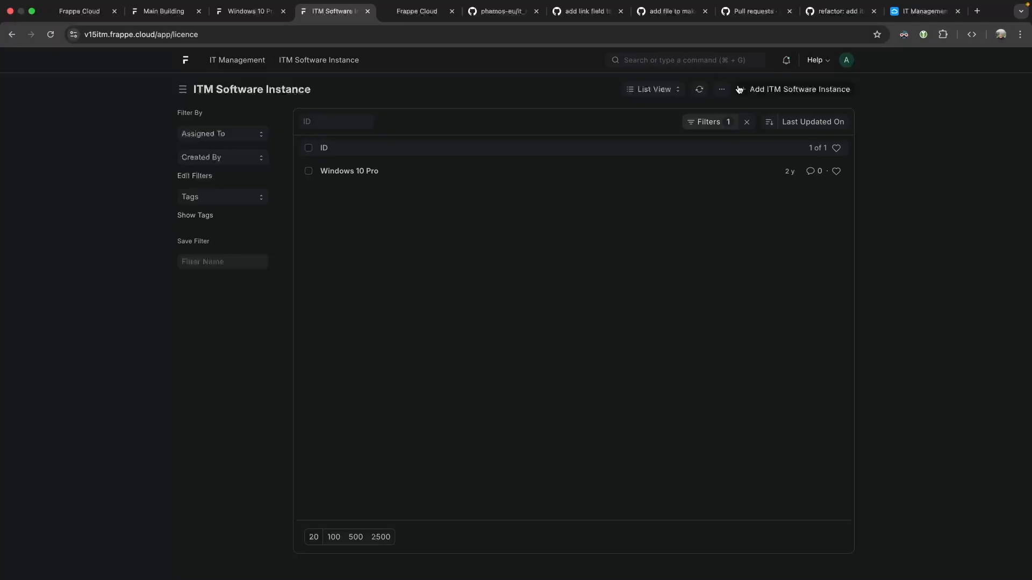
Search 'lice' to reopen the Licence list and duplicate that browser tab.
{"action": "left_click", "coordinate": [715, 58]}
{"action": "type", "text": "lice"}
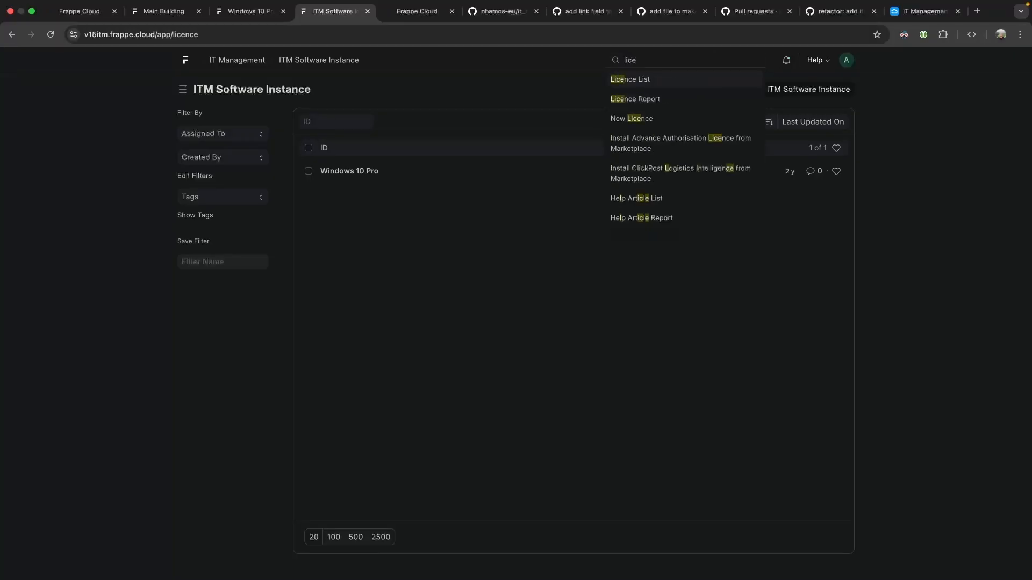
{"action": "key", "text": "Return"}
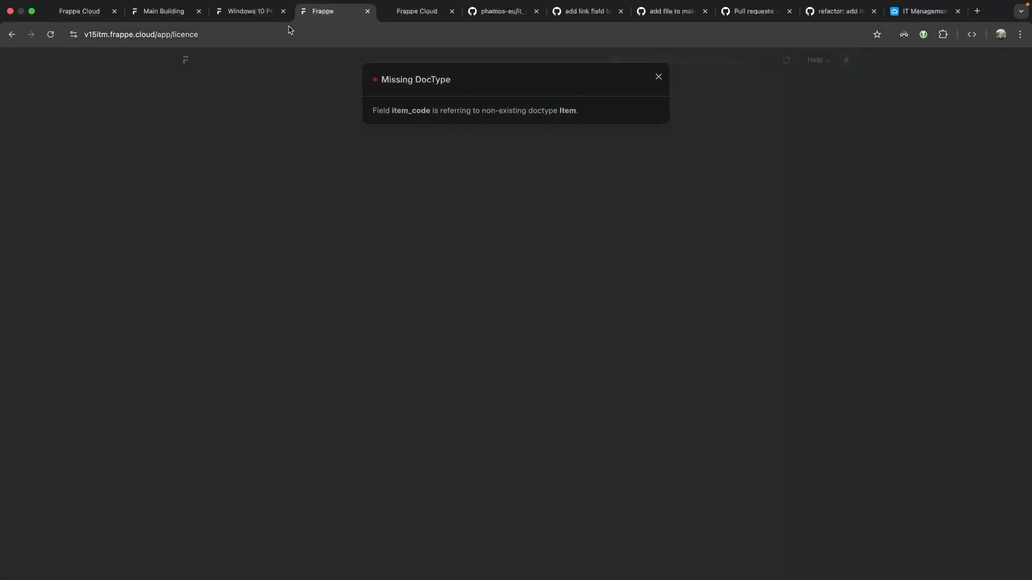
{"action": "right_click", "coordinate": [324, 12]}
{"action": "left_click", "coordinate": [352, 83]}
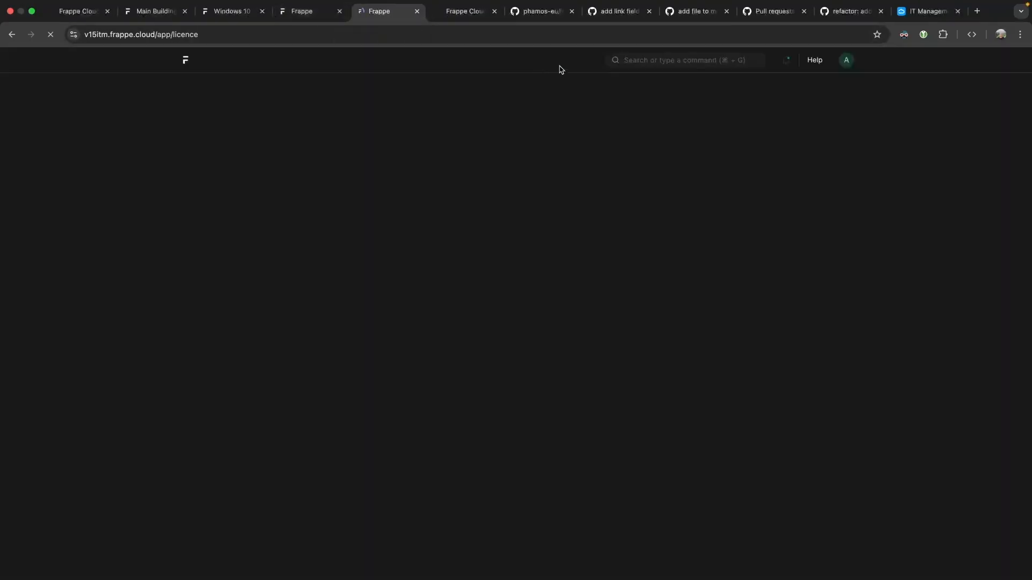
Reload the licence page and dismiss the Missing DocType error again.
{"action": "left_click", "coordinate": [658, 76]}
{"action": "left_click", "coordinate": [666, 62]}
{"action": "type", "text": "doctype"}
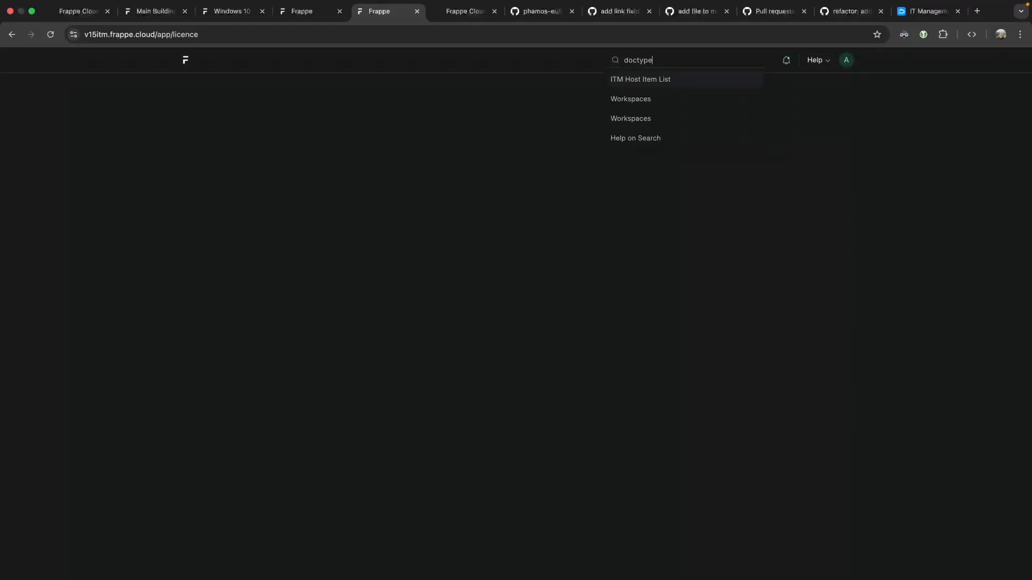
{"action": "key", "text": "super+r"}
{"action": "left_click", "coordinate": [654, 76]}
Strip the page address down to the site root and load it.
{"action": "left_click", "coordinate": [198, 37]}
{"action": "double_click", "coordinate": [200, 37]}
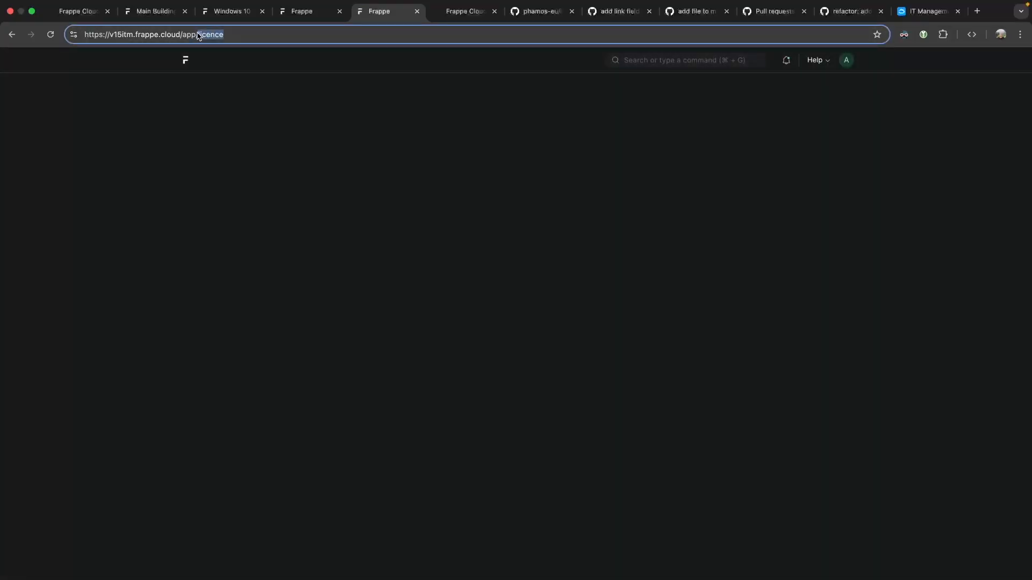
{"action": "key", "text": "Left"}
{"action": "key", "text": "BackSpace"}
{"action": "key", "text": "super+a"}
{"action": "key", "text": "BackSpace"}
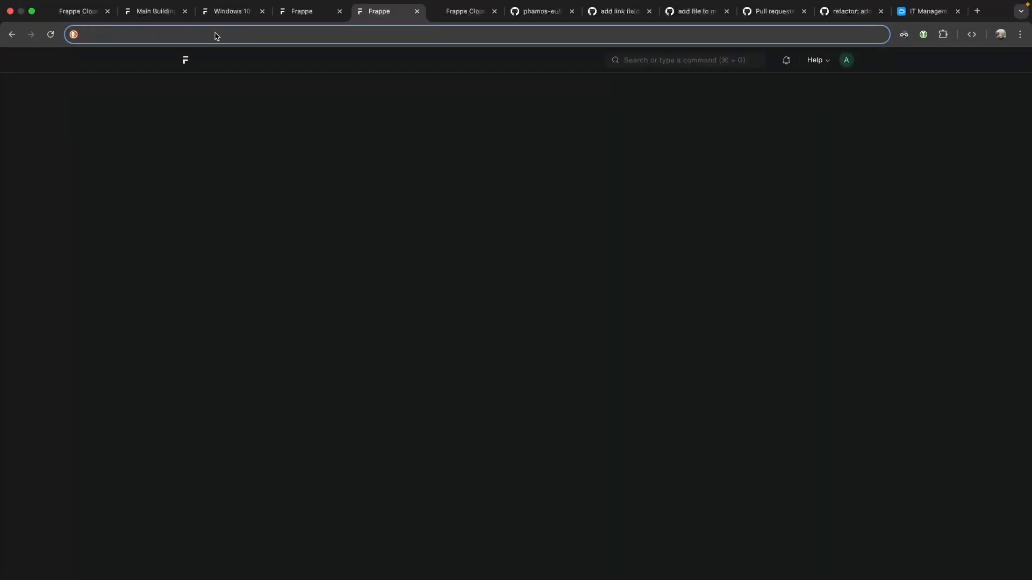
{"action": "key", "text": "super+z"}
{"action": "left_click", "coordinate": [203, 36]}
{"action": "left_click_drag", "start_coordinate": [190, 36], "coordinate": [253, 37]}
{"action": "key", "text": "BackSpace"}
{"action": "key", "text": "Return"}
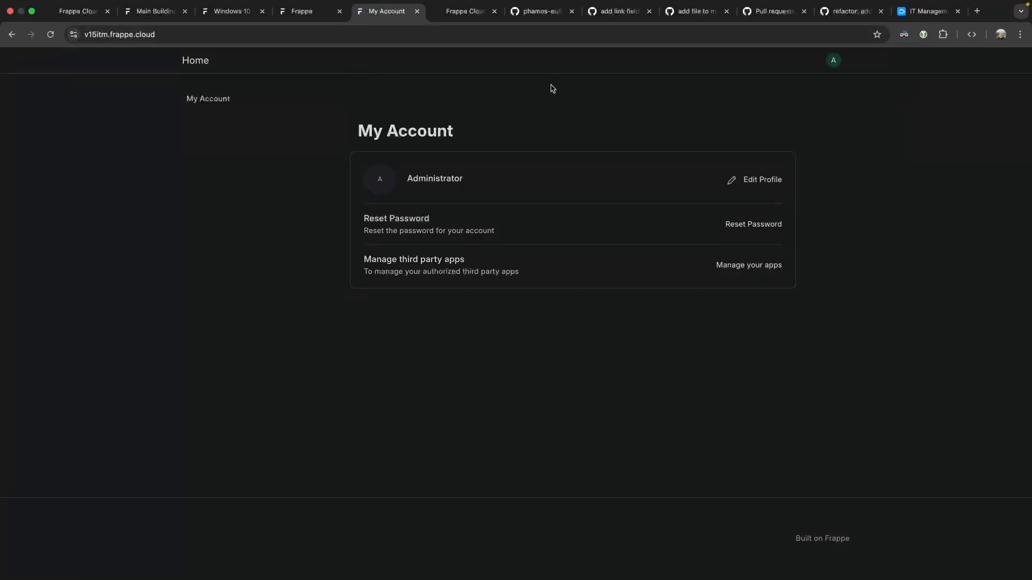
Switch to the IT Management desk, open the DocType list, and open the Licence DocType.
{"action": "left_click", "coordinate": [834, 67]}
{"action": "left_click", "coordinate": [799, 113]}
{"action": "left_click", "coordinate": [684, 61]}
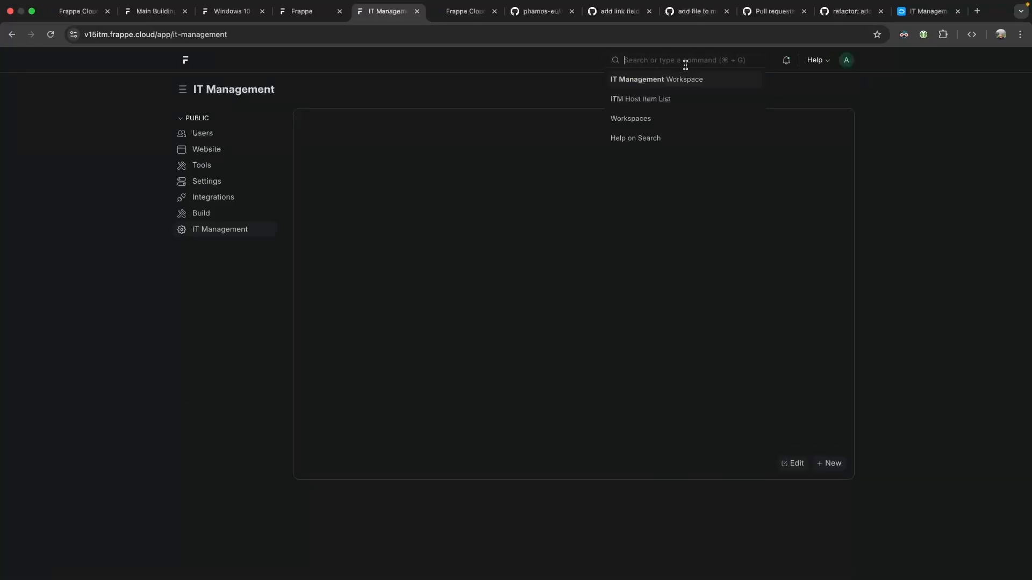
{"action": "type", "text": "doctype"}
{"action": "key", "text": "Return"}
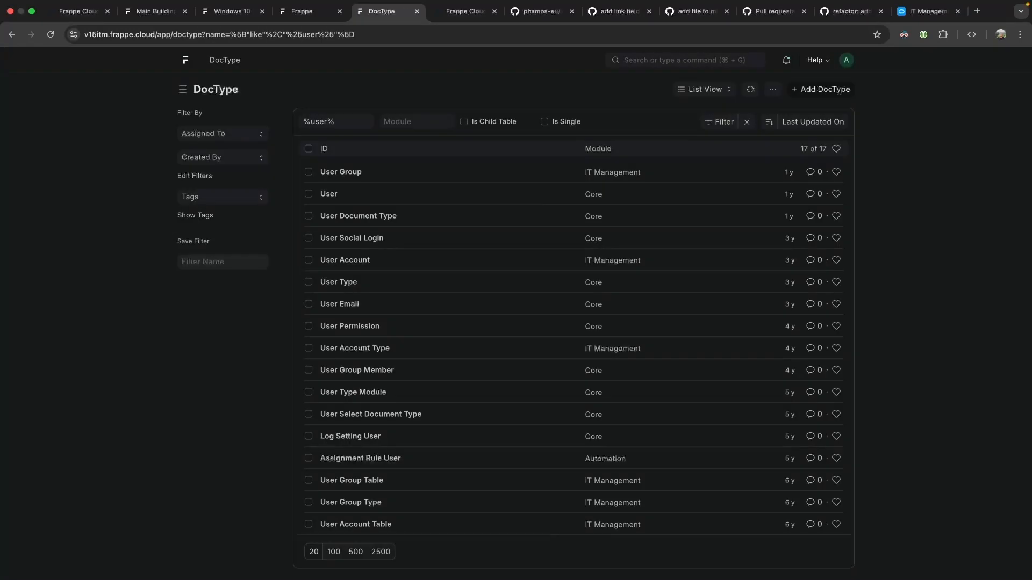
{"action": "triple_click", "coordinate": [346, 116]}
{"action": "key", "text": "BackSpace"}
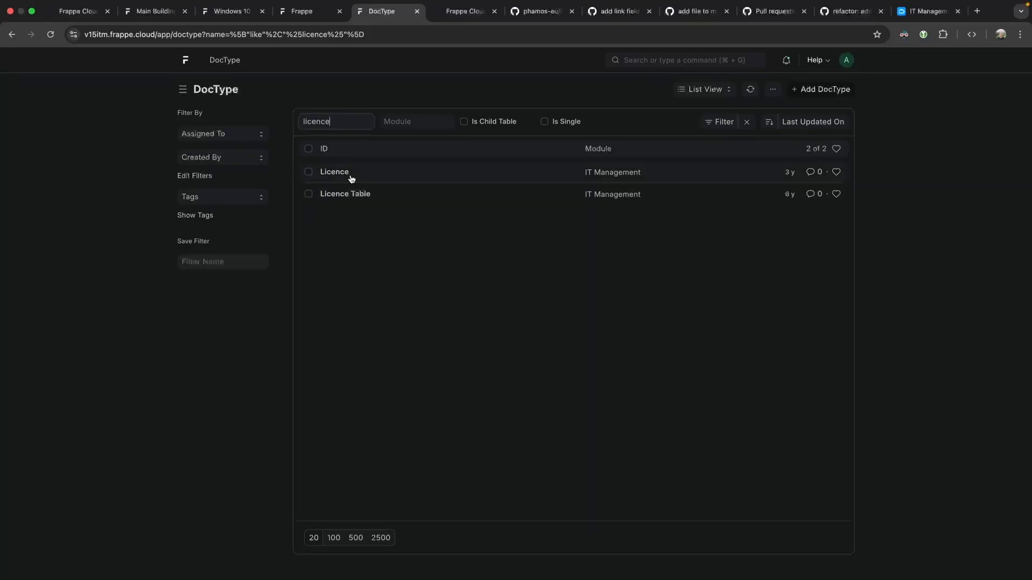
{"action": "left_click", "coordinate": [343, 172]}
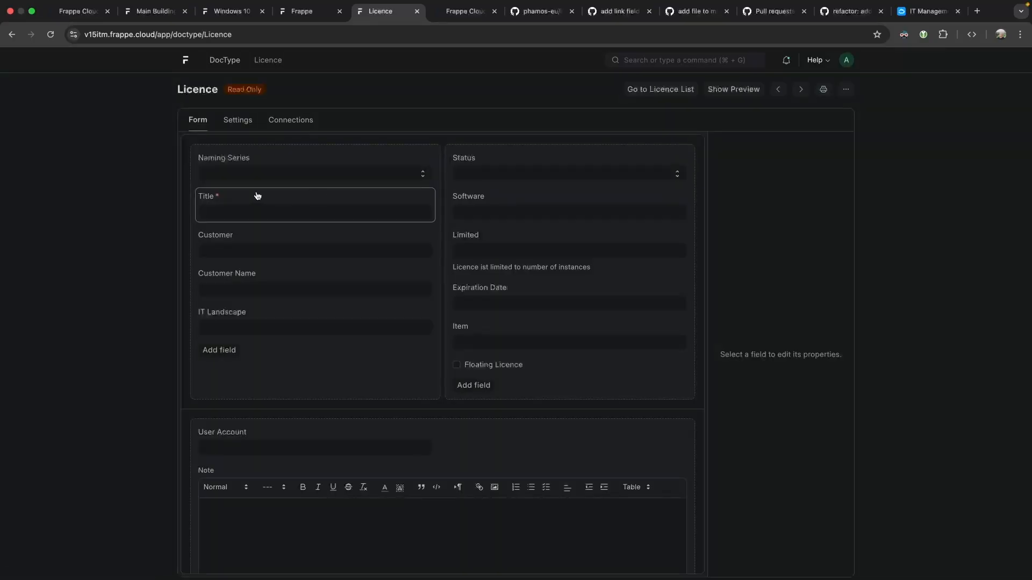
Inspect the Licence Item field's properties and its field name item_code.
{"action": "left_click", "coordinate": [579, 334]}
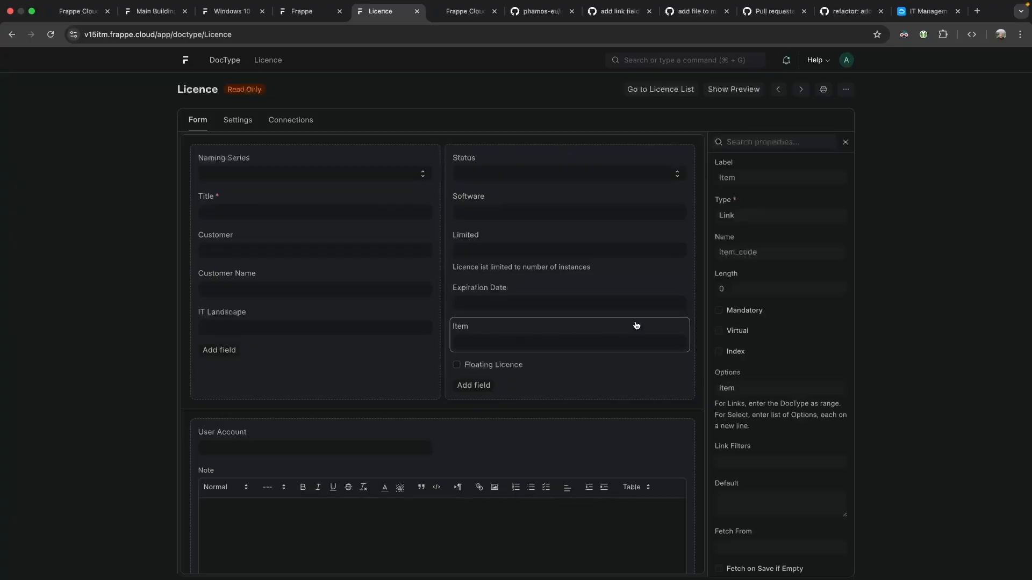
{"action": "double_click", "coordinate": [743, 254]}
{"action": "scroll", "coordinate": [778, 282], "scroll_direction": "down", "scroll_amount": 1}
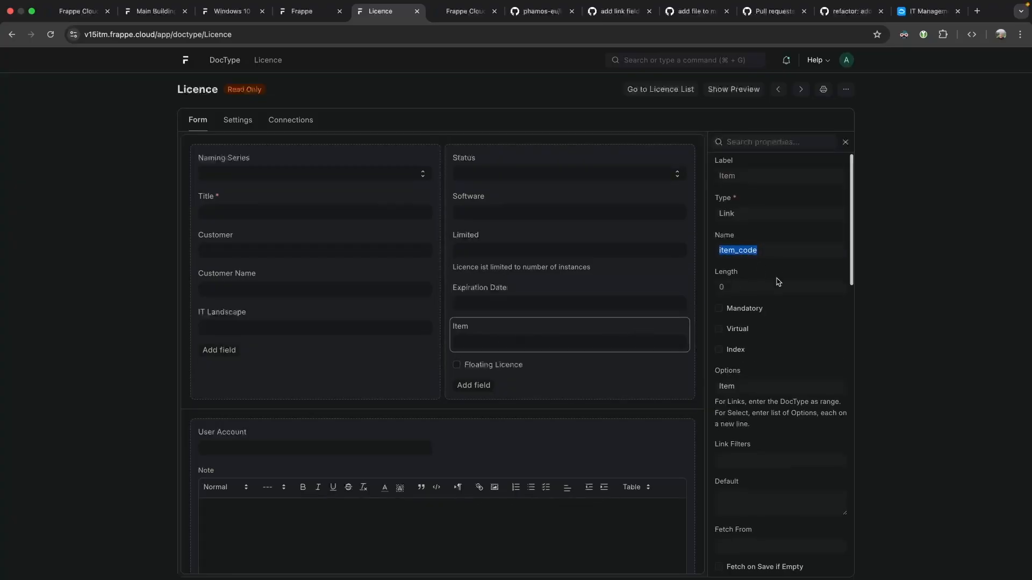
{"action": "left_click", "coordinate": [666, 331]}
{"action": "scroll", "coordinate": [750, 243], "scroll_direction": "down", "scroll_amount": 5}
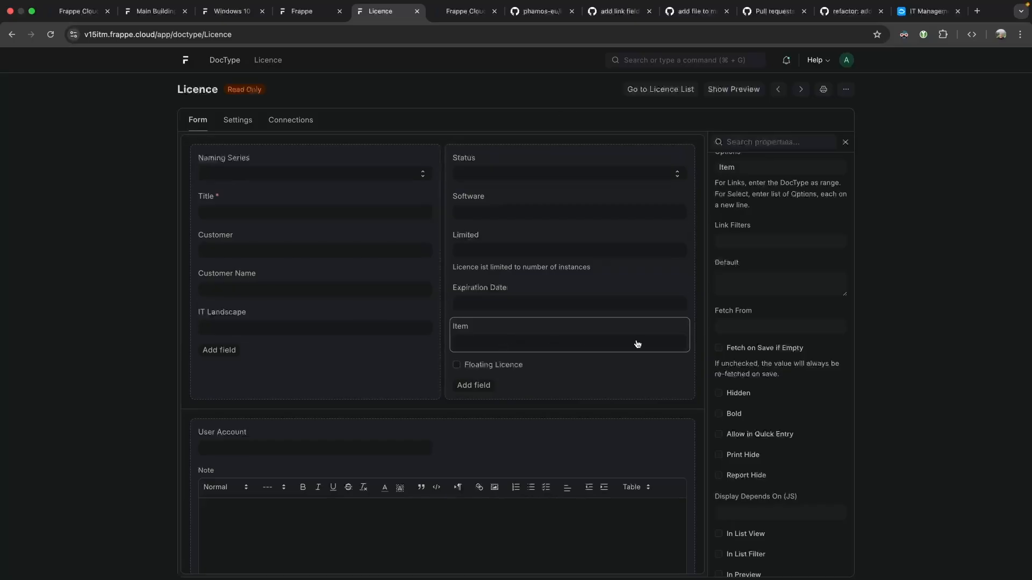
{"action": "scroll", "coordinate": [797, 336], "scroll_direction": "down", "scroll_amount": 15}
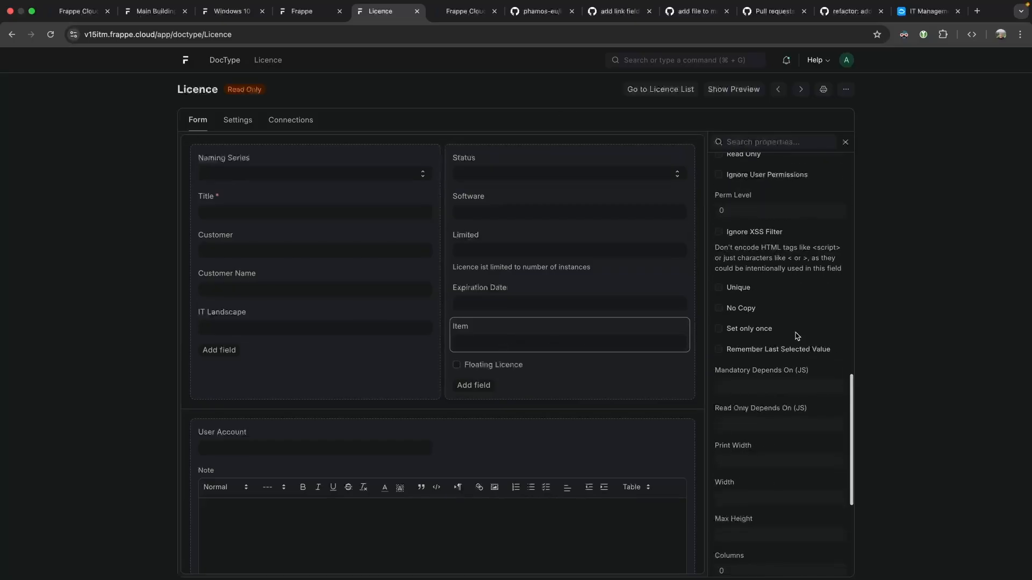
{"action": "scroll", "coordinate": [795, 336], "scroll_direction": "up", "scroll_amount": 15}
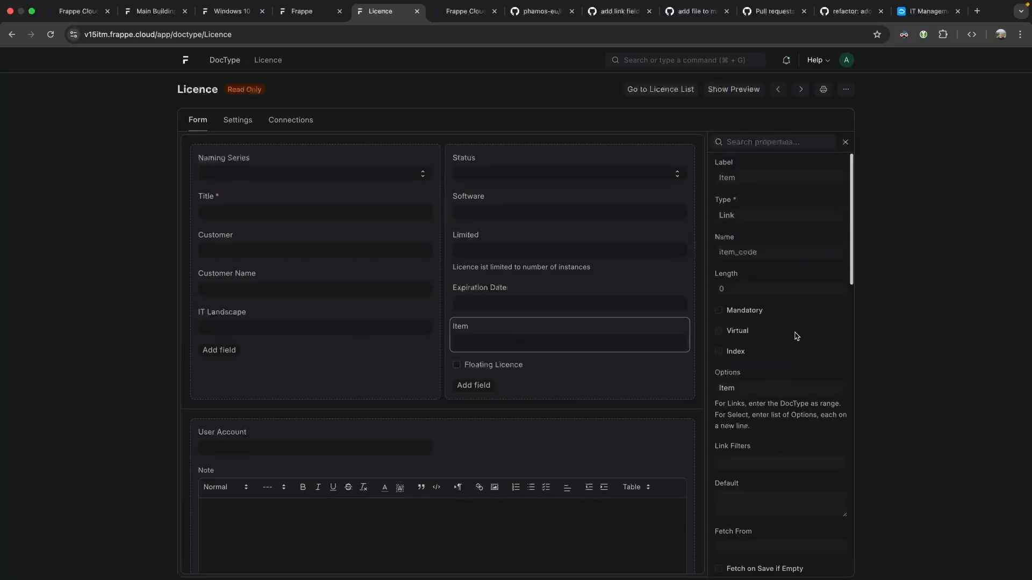
Open the Property Setter list in a new tab via a 'property' search.
{"action": "left_click", "coordinate": [237, 62], "text": "super"}
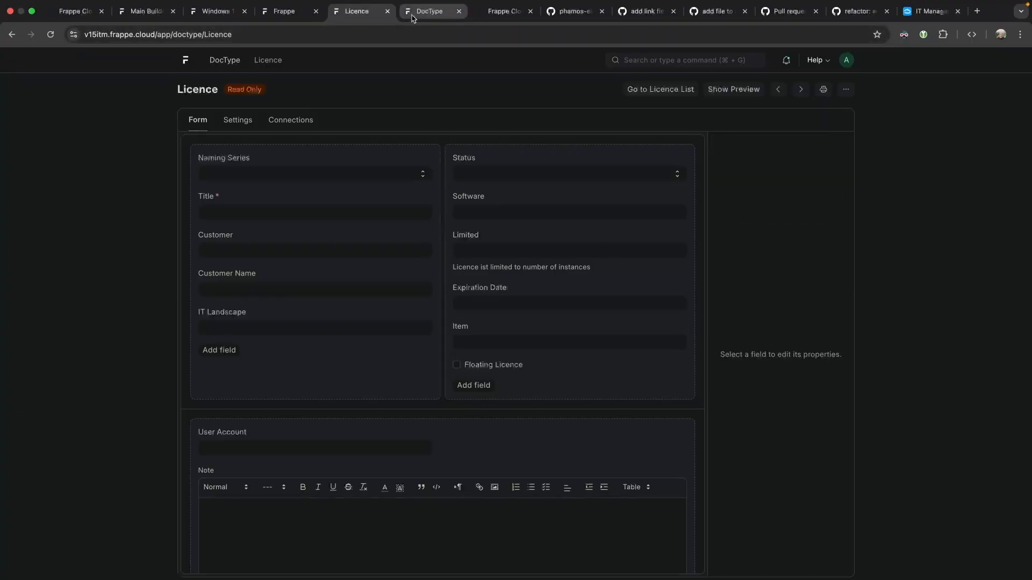
{"action": "left_click", "coordinate": [413, 16]}
{"action": "left_click", "coordinate": [638, 55]}
{"action": "type", "text": "property"}
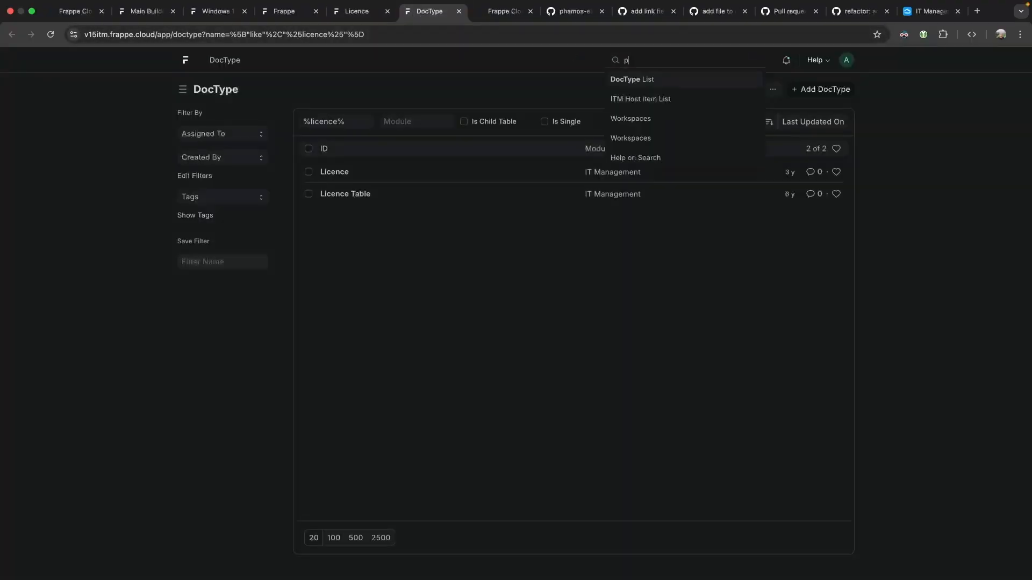
{"action": "key", "text": "Return"}
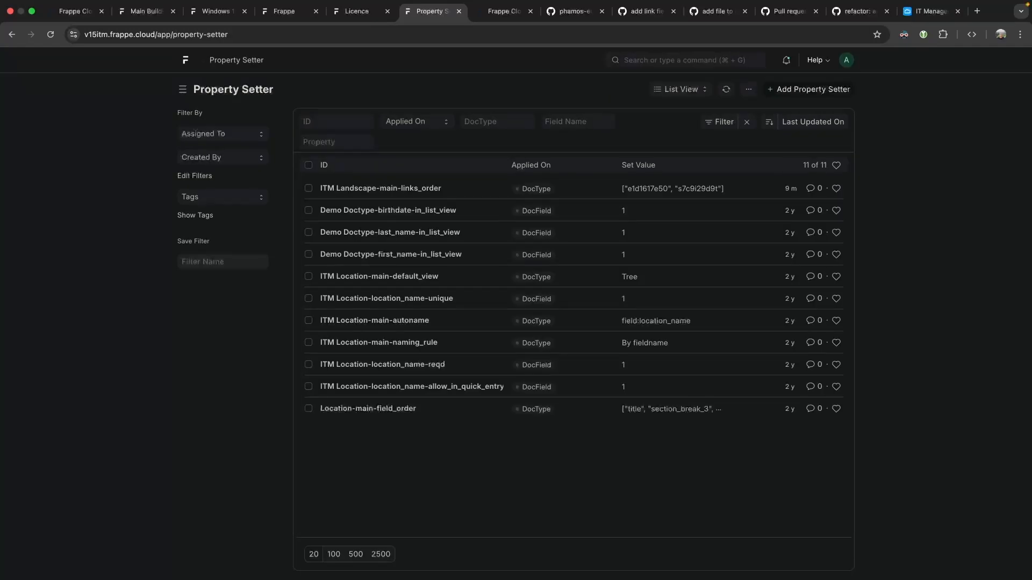
Copy the item_code field name from the Licence DocType's Item field.
{"action": "left_click", "coordinate": [356, 10]}
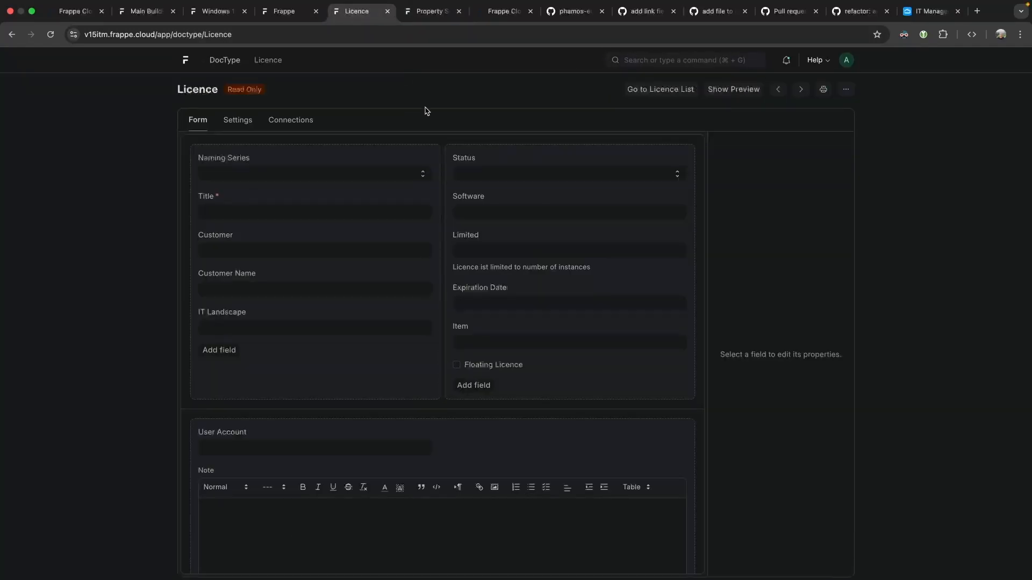
{"action": "left_click", "coordinate": [506, 335]}
{"action": "double_click", "coordinate": [737, 253]}
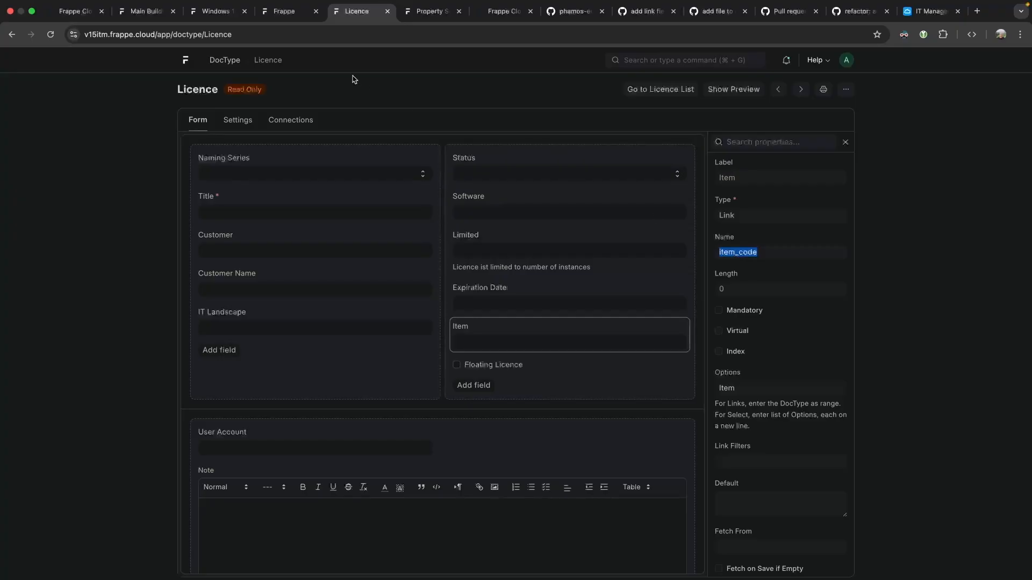
Open Customize Form in a new tab via a 'customi' search.
{"action": "left_click", "coordinate": [225, 59], "text": "super"}
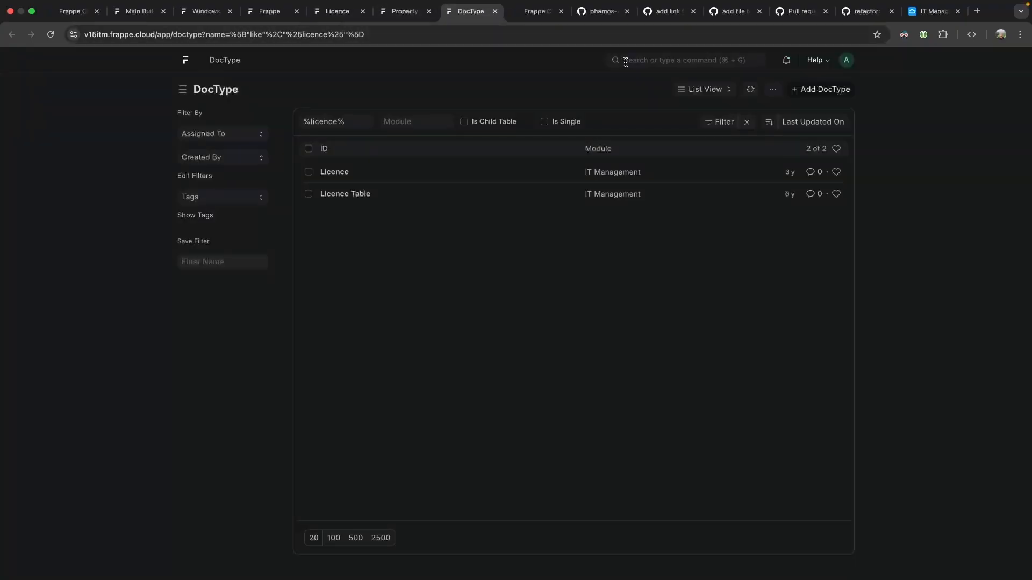
{"action": "left_click", "coordinate": [625, 62]}
{"action": "type", "text": "customi"}
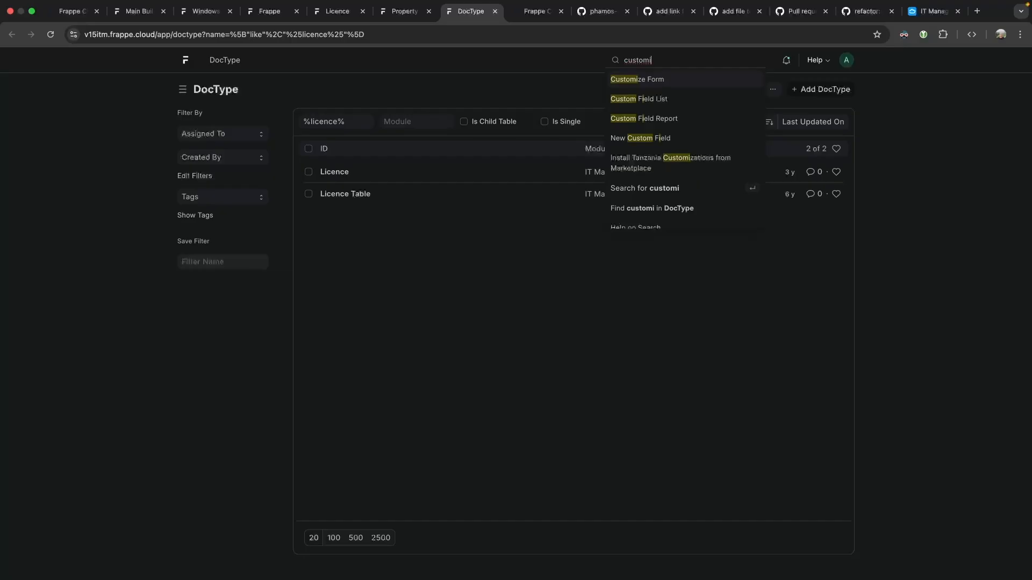
{"action": "key", "text": "Return"}
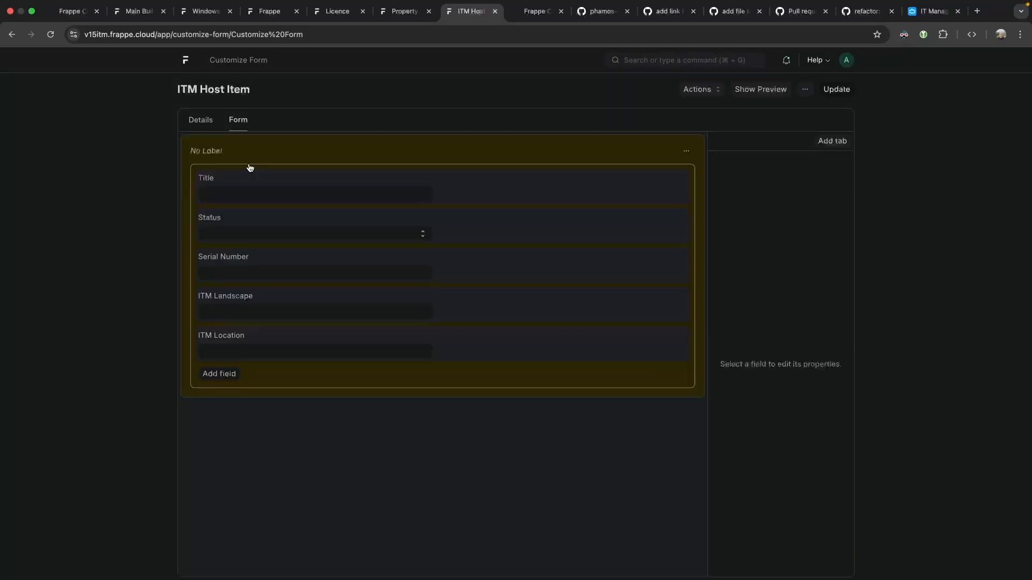
Load Licence as the form type in Customize Form and review its form layout.
{"action": "left_click", "coordinate": [205, 123]}
{"action": "triple_click", "coordinate": [265, 161]}
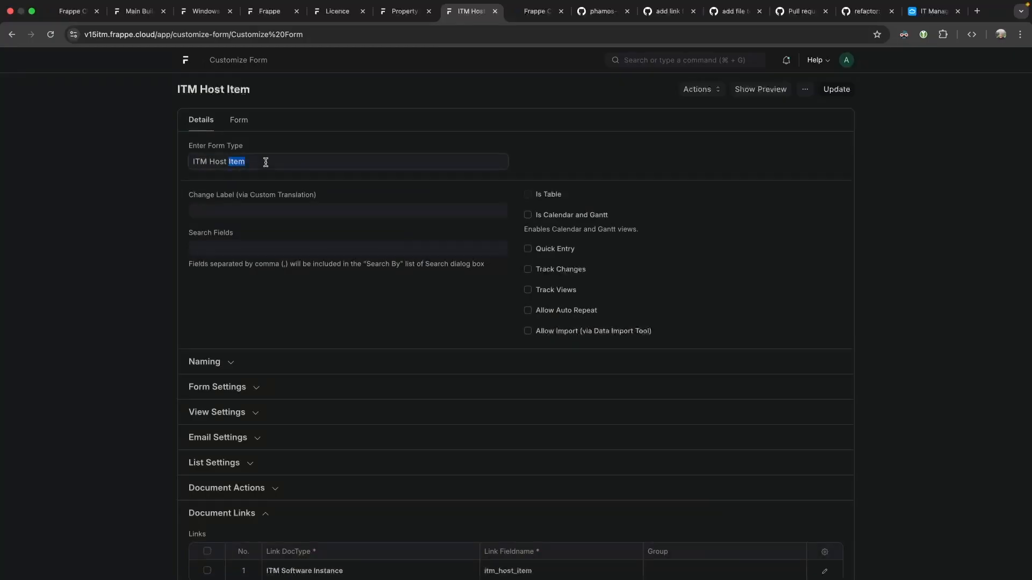
{"action": "type", "text": "I"}
{"action": "key", "text": "Return"}
{"action": "left_click", "coordinate": [383, 152]}
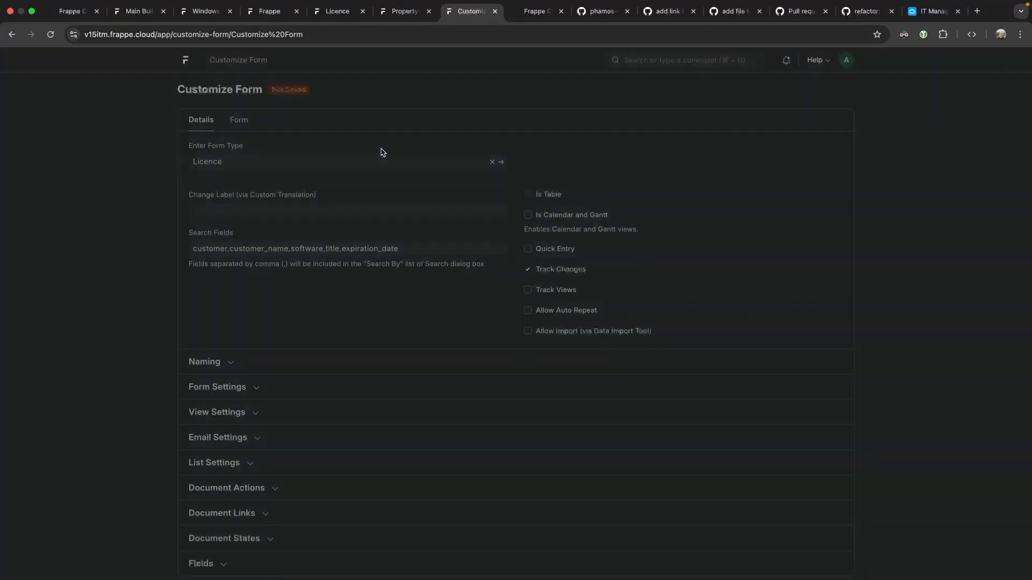
{"action": "left_click", "coordinate": [239, 127]}
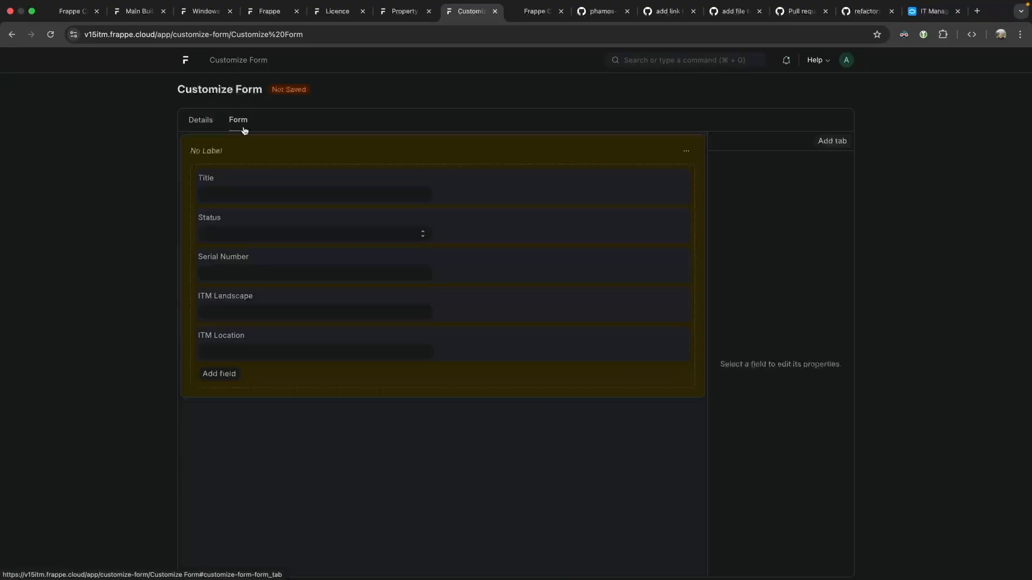
{"action": "left_click", "coordinate": [205, 127]}
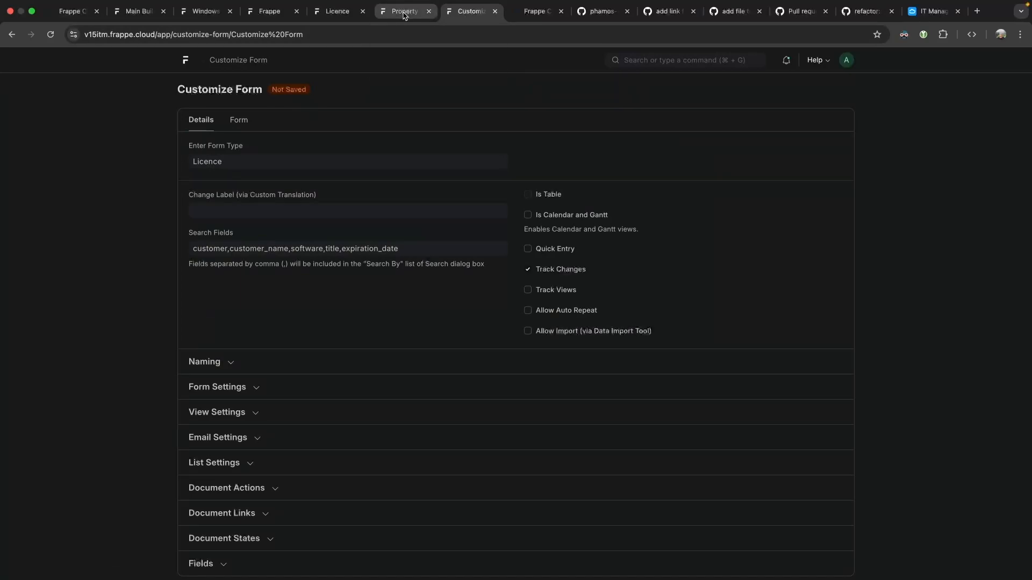
Open the Custom Field list with a 'custom' search.
{"action": "left_click", "coordinate": [663, 63]}
{"action": "type", "text": "custom"}
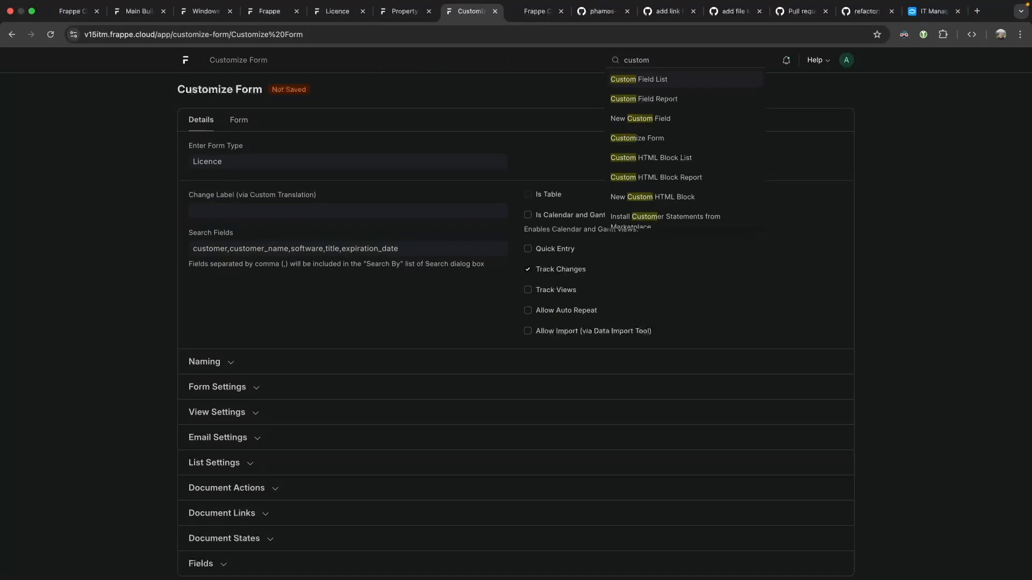
{"action": "key", "text": "Return"}
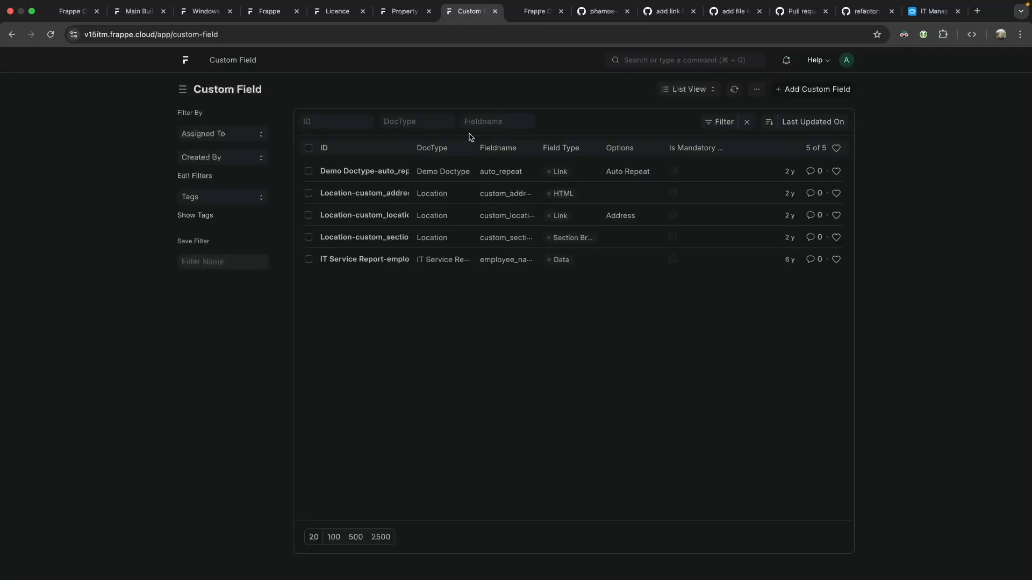
Start a new property setter applied on DocField for the Licence DocType.
{"action": "left_click", "coordinate": [412, 23]}
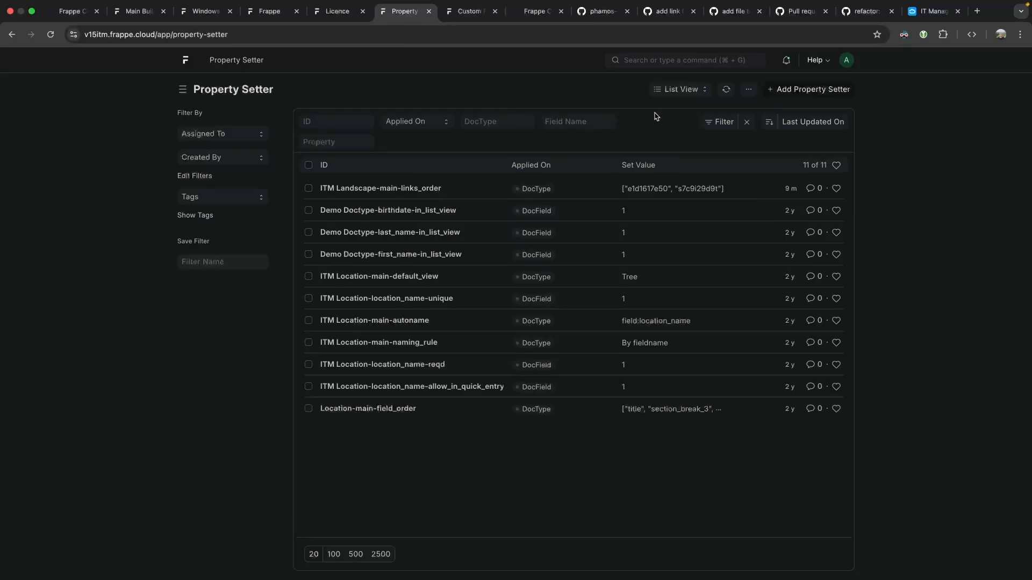
{"action": "left_click", "coordinate": [801, 91]}
{"action": "left_click", "coordinate": [242, 205]}
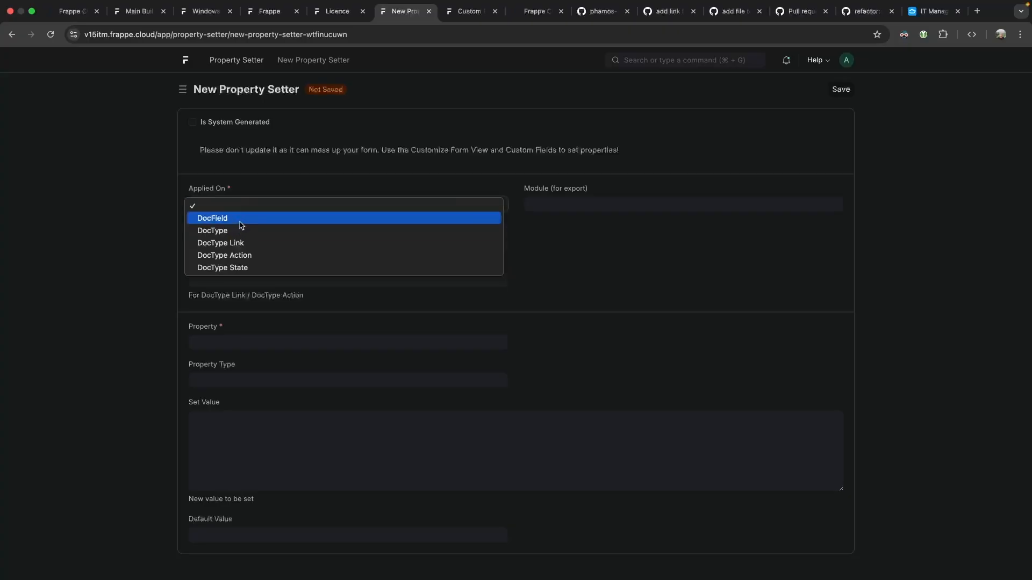
{"action": "left_click", "coordinate": [240, 218]}
{"action": "left_click", "coordinate": [239, 245]}
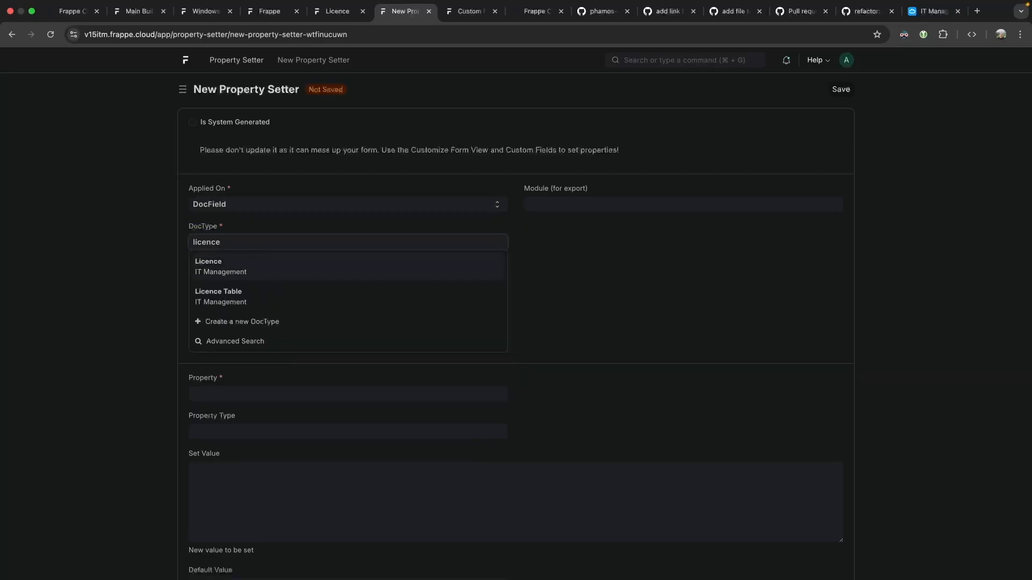
{"action": "key", "text": "Return"}
{"action": "key", "text": "Tab"}
Set the field name to item_code, copied from the Licence Item field, and reopen the Property Setter list.
{"action": "left_click", "coordinate": [344, 11]}
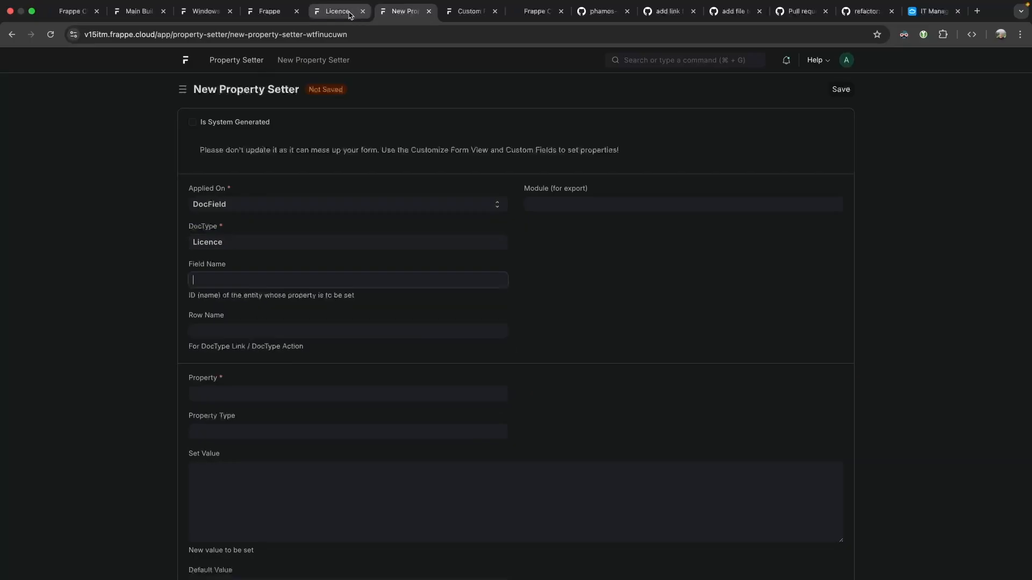
{"action": "left_click", "coordinate": [505, 334]}
{"action": "double_click", "coordinate": [737, 252]}
{"action": "key", "text": "ctrl+c"}
{"action": "left_click", "coordinate": [400, 12]}
{"action": "key", "text": "ctrl+v"}
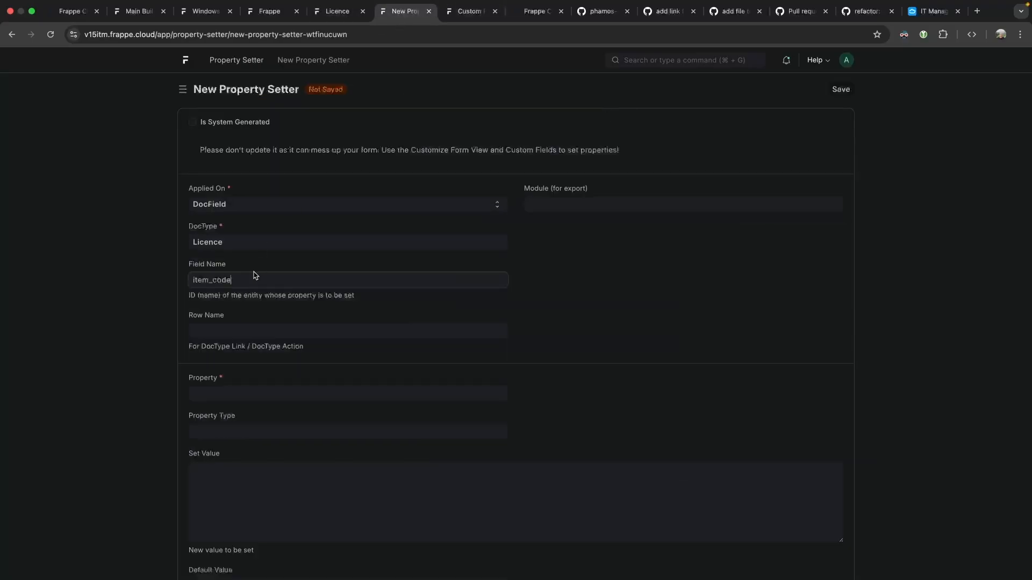
{"action": "left_click", "coordinate": [241, 332]}
{"action": "left_click", "coordinate": [284, 395]}
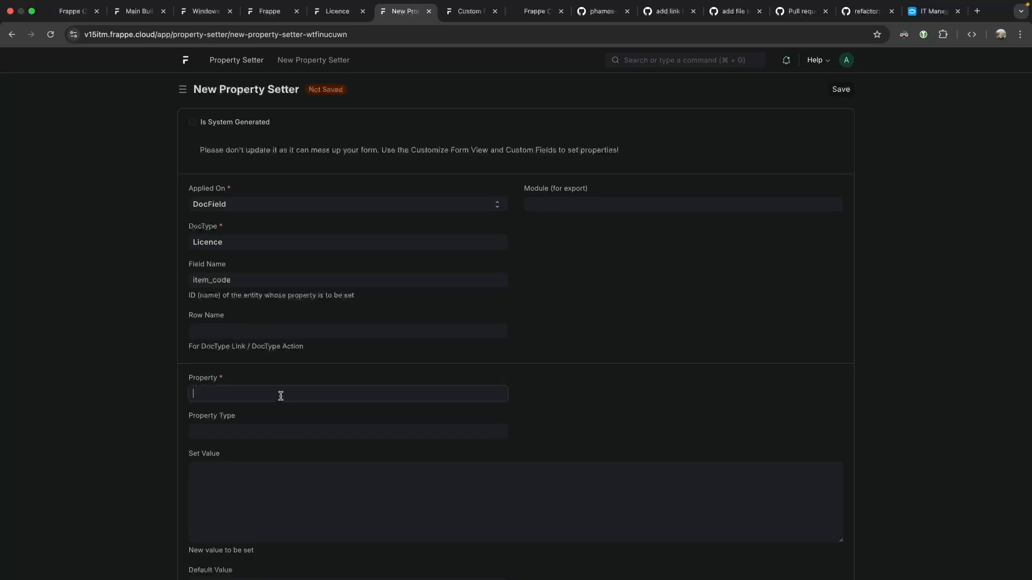
{"action": "left_click", "coordinate": [243, 59], "text": "super"}
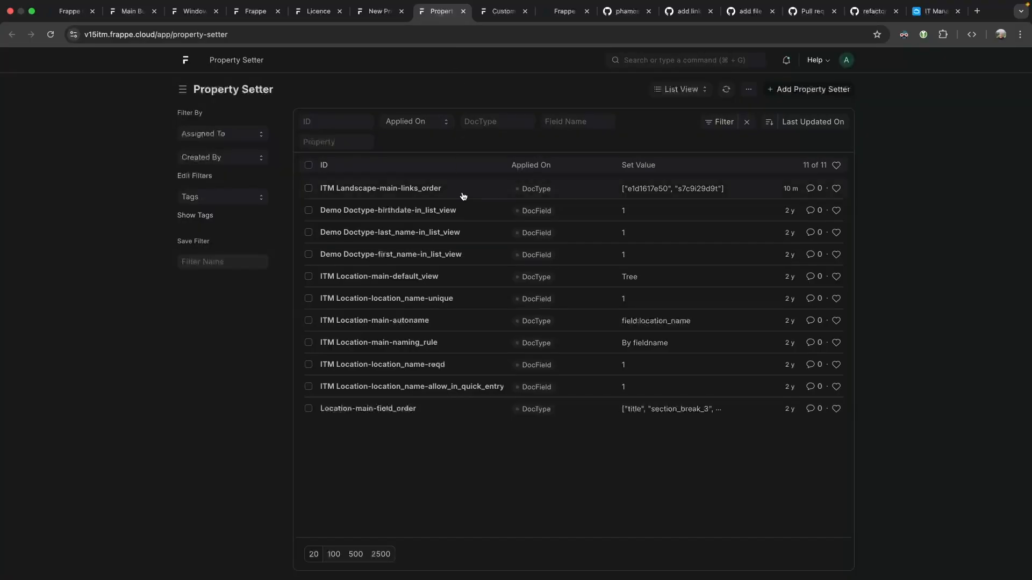
{"action": "left_click", "coordinate": [416, 121]}
Show 2500 property setters per page, then move to the GitHub it_management repository.
{"action": "left_click", "coordinate": [426, 103]}
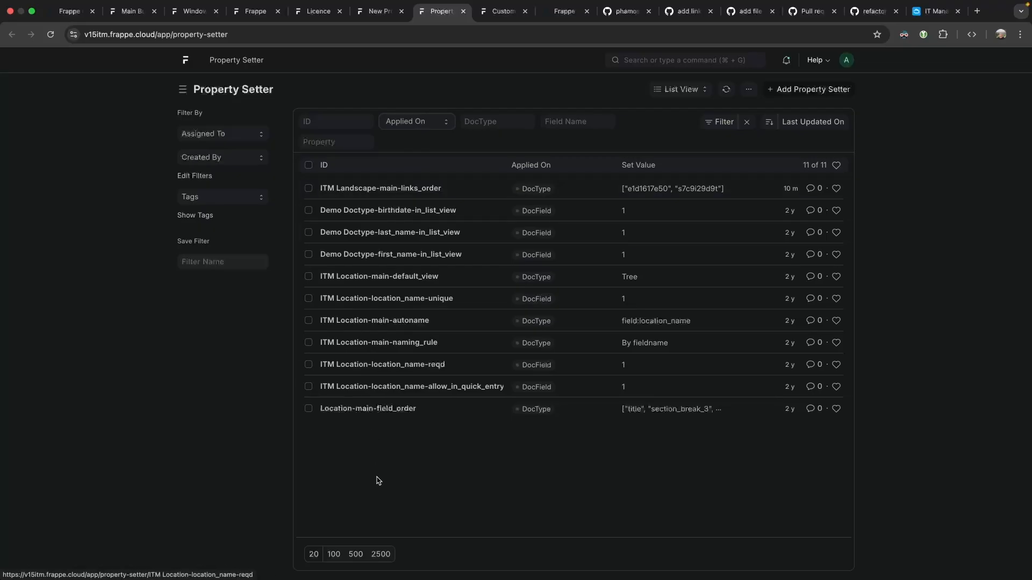
{"action": "left_click", "coordinate": [383, 558]}
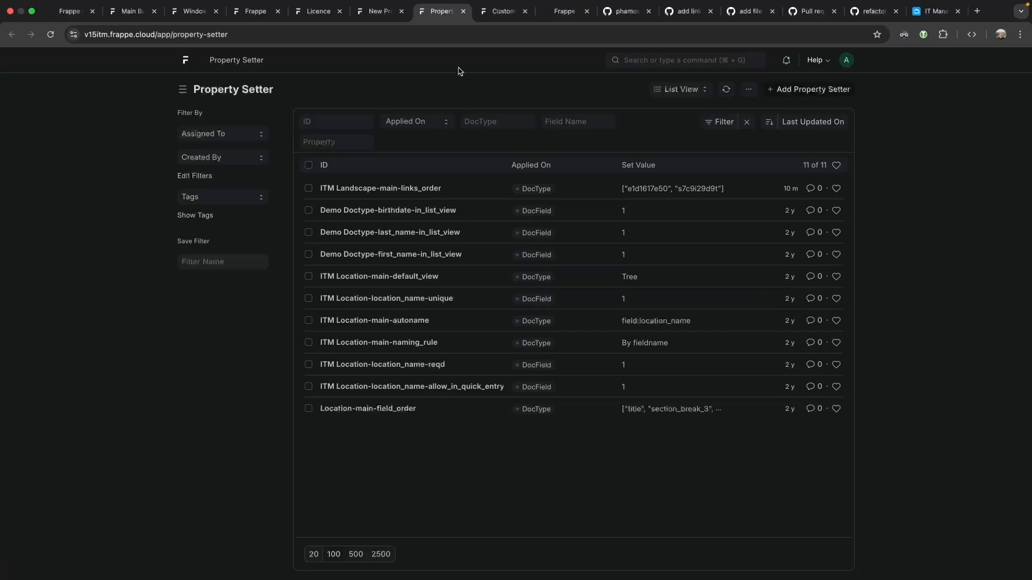
{"action": "left_click", "coordinate": [622, 13]}
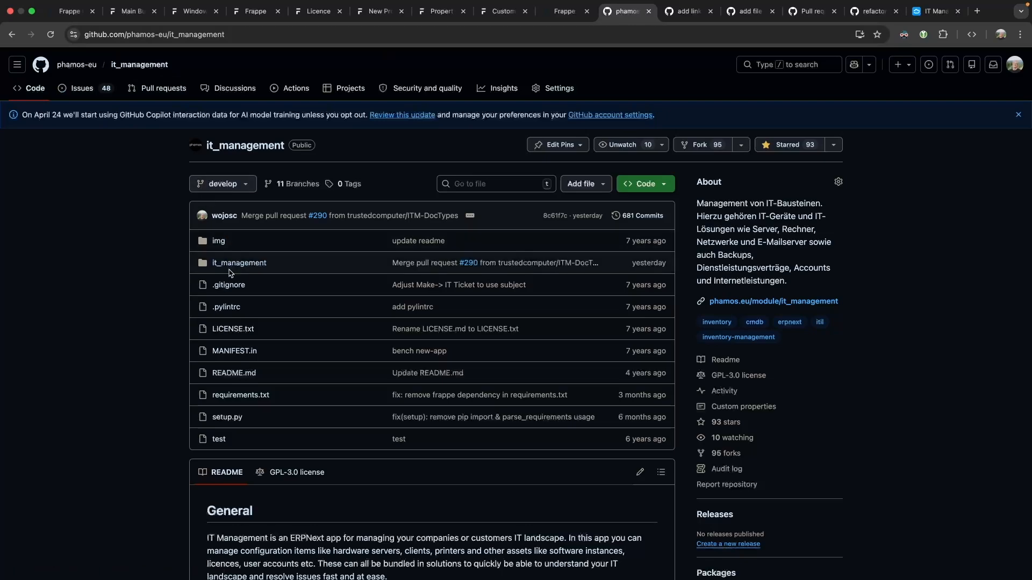
Browse to it_management/doctype/licence and open licence.json.
{"action": "left_click", "coordinate": [264, 263]}
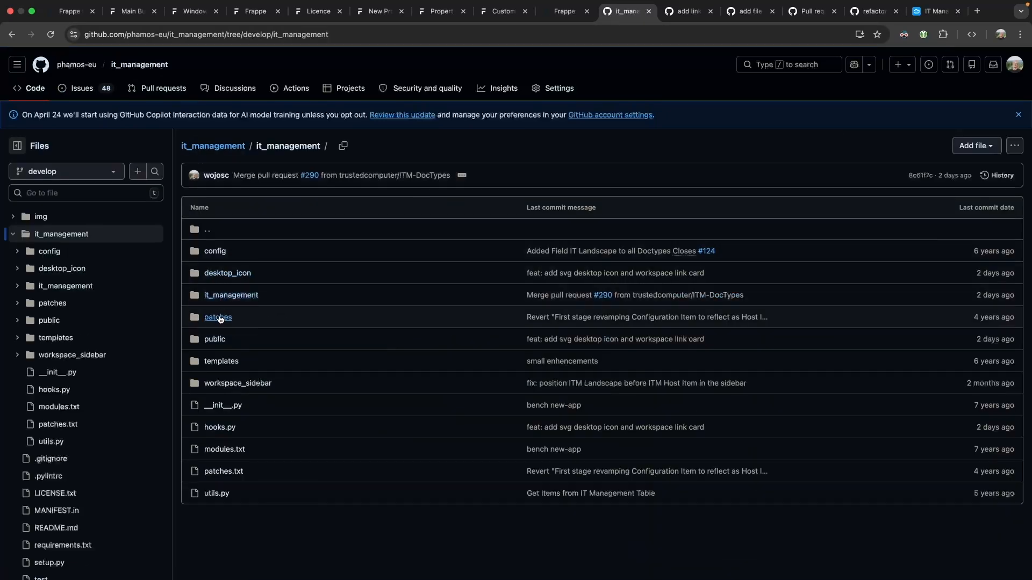
{"action": "left_click", "coordinate": [230, 295]}
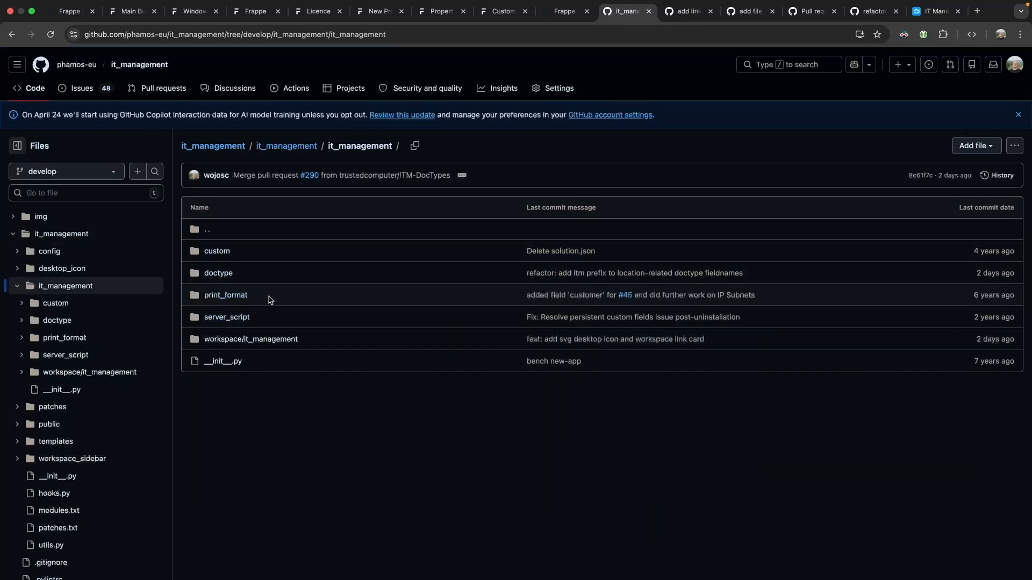
{"action": "left_click", "coordinate": [217, 274]}
{"action": "scroll", "coordinate": [257, 321], "scroll_direction": "down", "scroll_amount": 3}
{"action": "scroll", "coordinate": [257, 321], "scroll_direction": "down", "scroll_amount": 9}
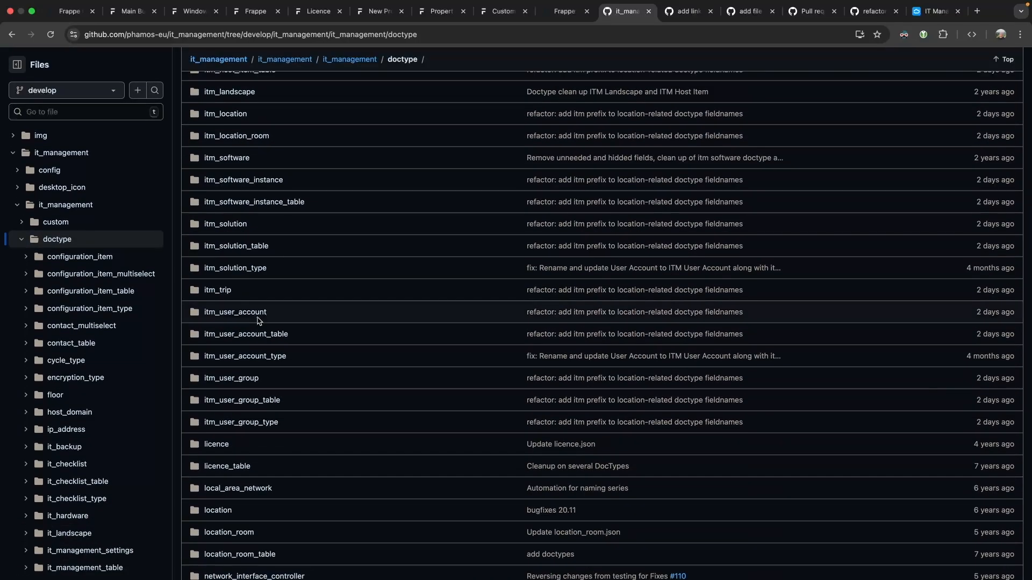
{"action": "key", "text": "super+f"}
{"action": "type", "text": "licence"}
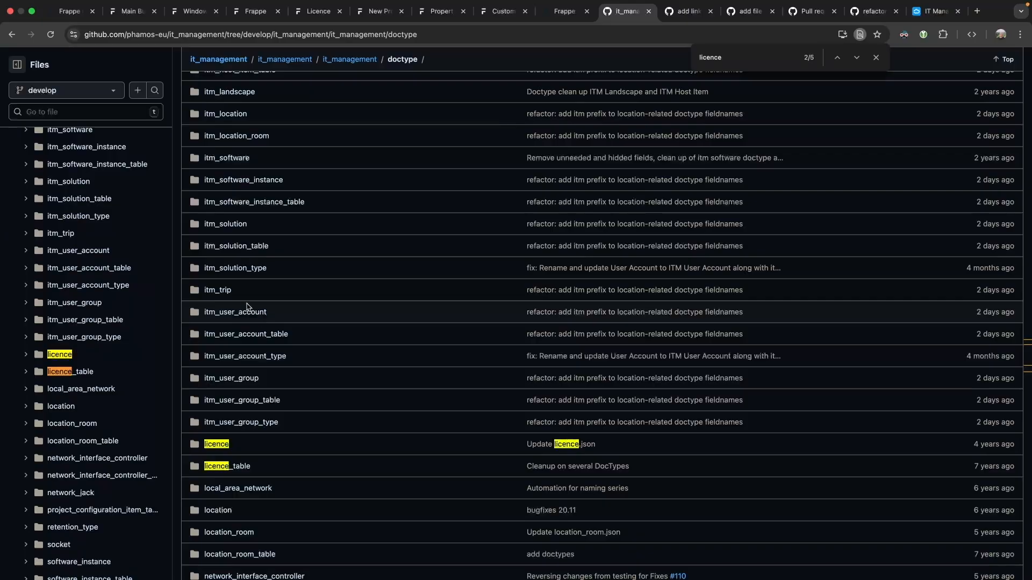
{"action": "left_click", "coordinate": [220, 444]}
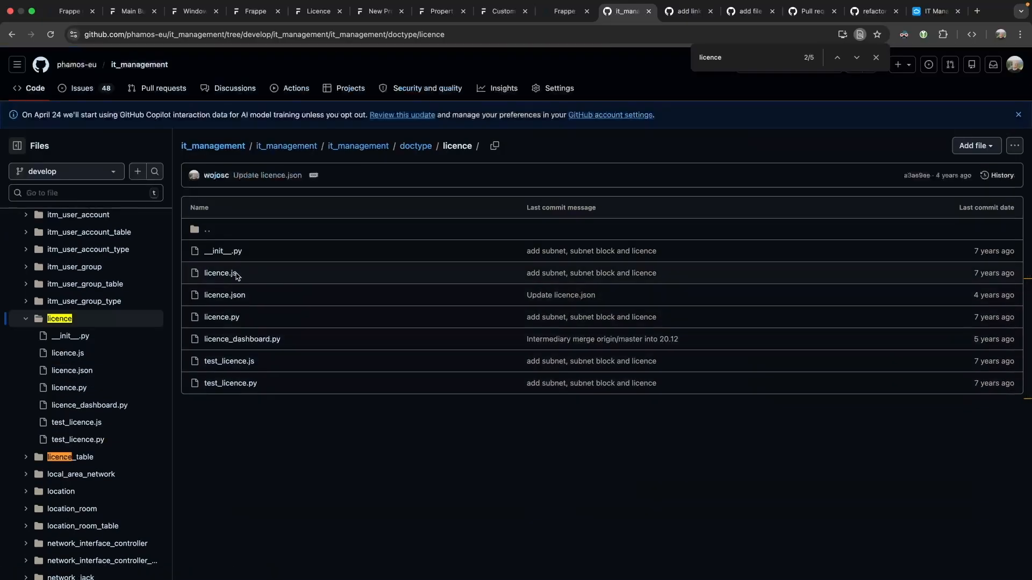
{"action": "left_click", "coordinate": [230, 295]}
List the file's fieldtype references and copy the title field's Data fieldtype line.
{"action": "key", "text": "super+f"}
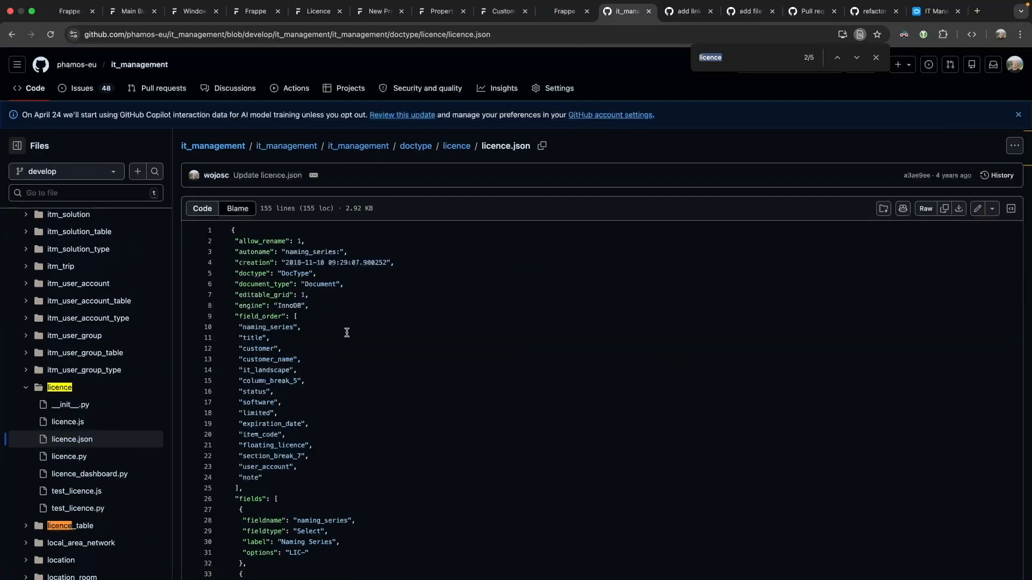
{"action": "type", "text": "type"}
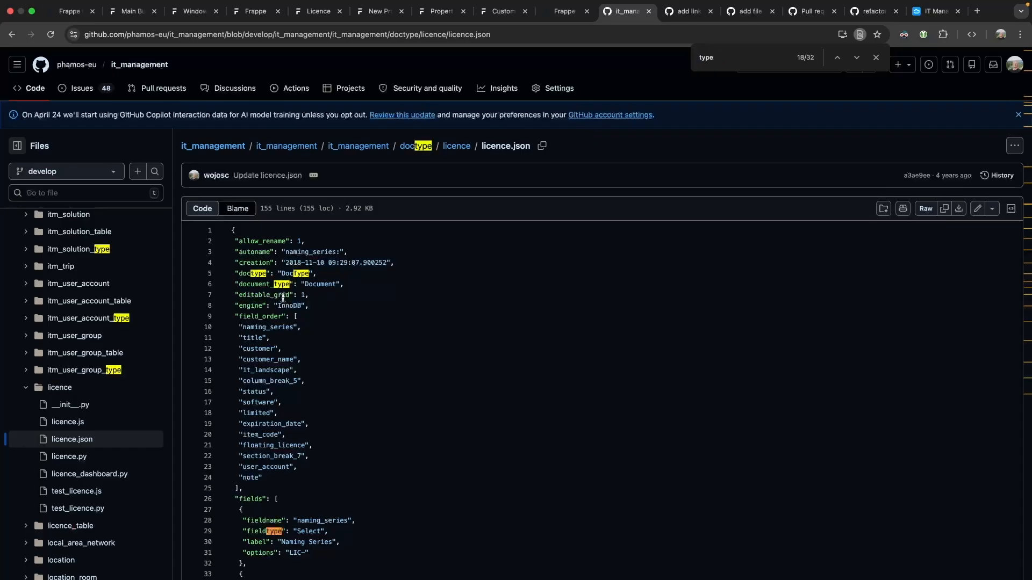
{"action": "scroll", "coordinate": [283, 298], "scroll_direction": "down", "scroll_amount": 3}
{"action": "scroll", "coordinate": [283, 297], "scroll_direction": "down", "scroll_amount": 5}
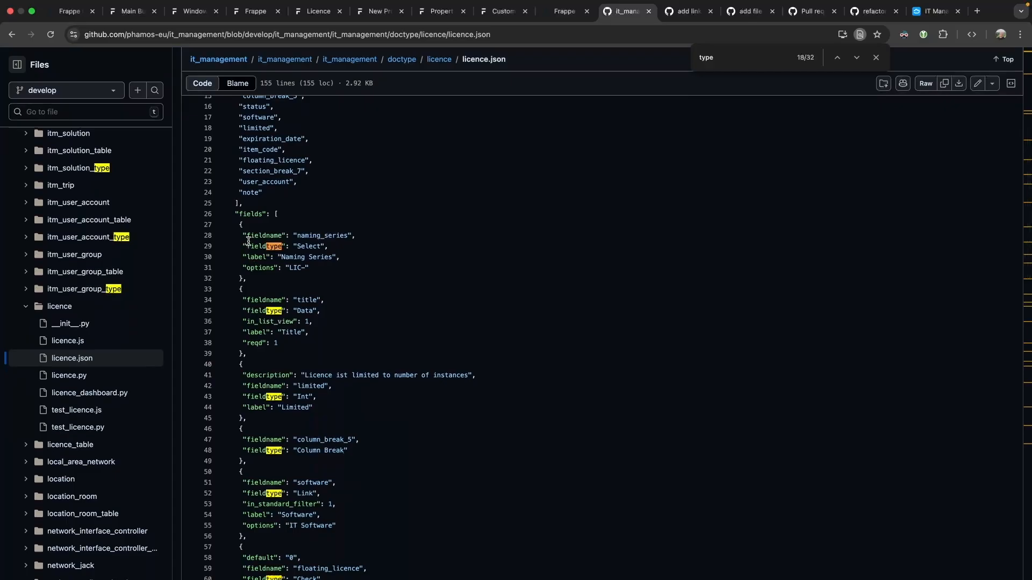
{"action": "left_click_drag", "start_coordinate": [246, 243], "coordinate": [283, 245]}
{"action": "left_click", "coordinate": [263, 312]}
{"action": "left_click_drag", "start_coordinate": [243, 310], "coordinate": [317, 310]}
{"action": "key", "text": "super+c"}
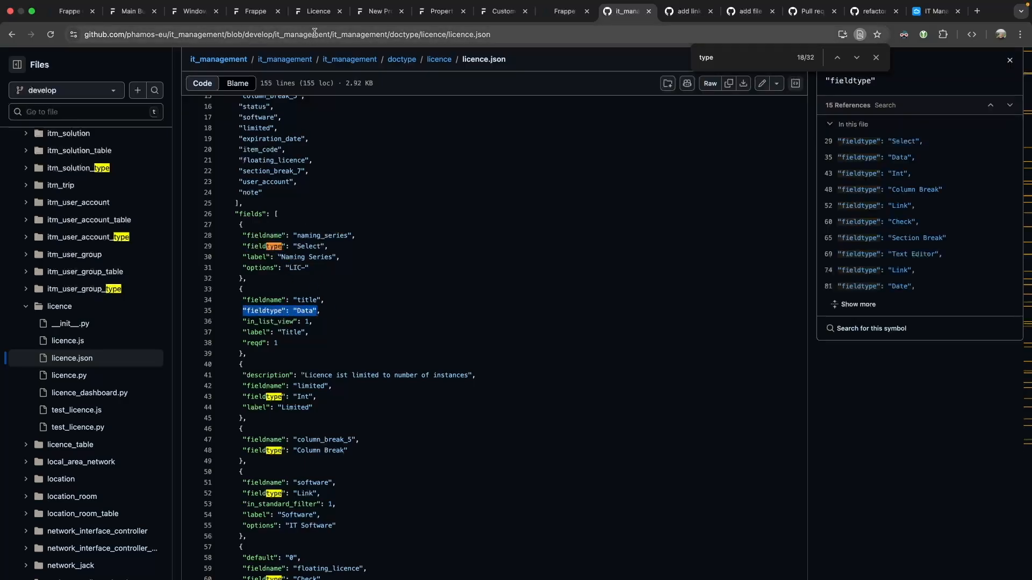
{"action": "left_click", "coordinate": [319, 12]}
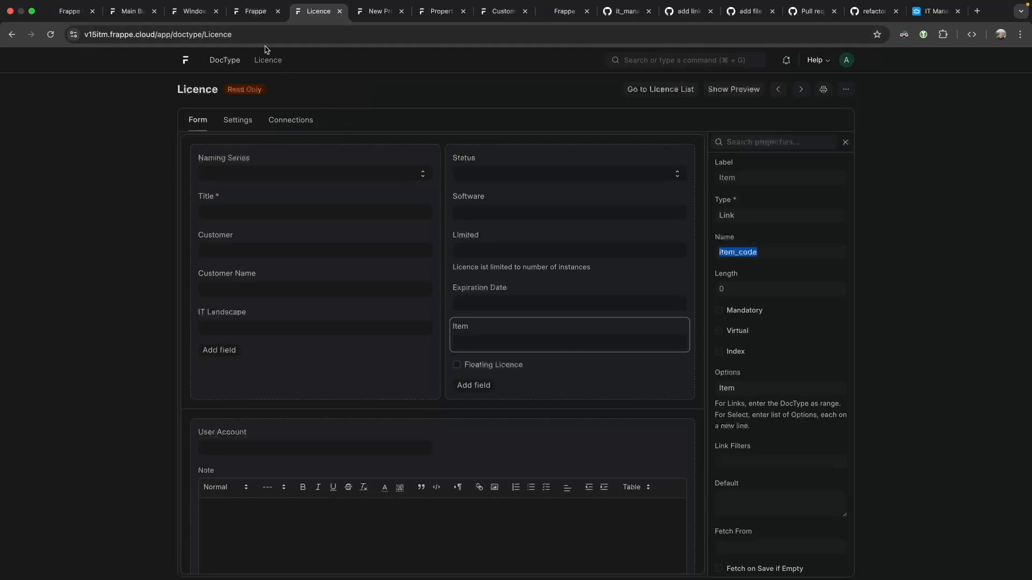
Set the property setter's Property to fieldtype and Property Type to Data, and save.
{"action": "left_click", "coordinate": [376, 11]}
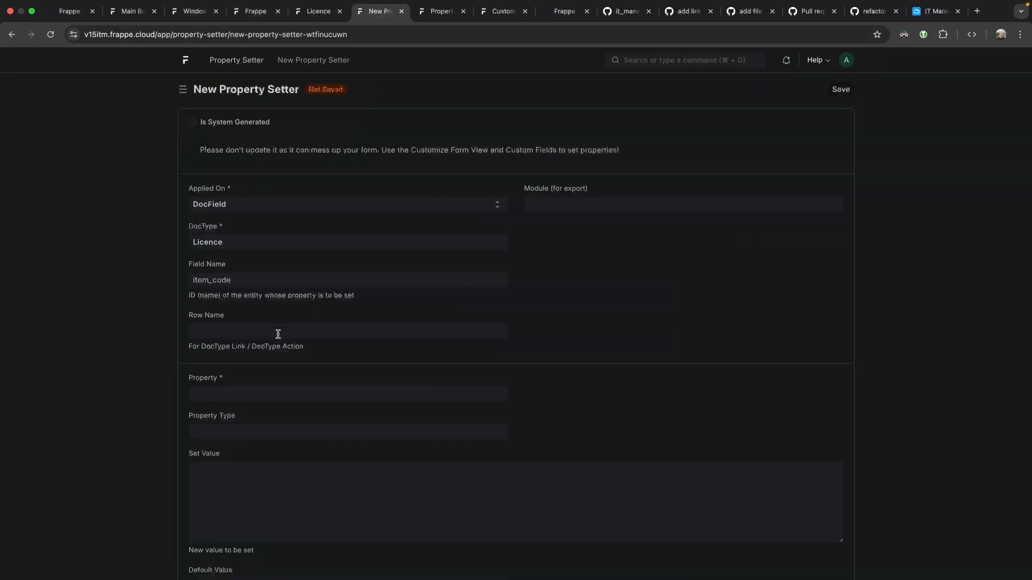
{"action": "left_click", "coordinate": [248, 393]}
{"action": "key", "text": "super+v"}
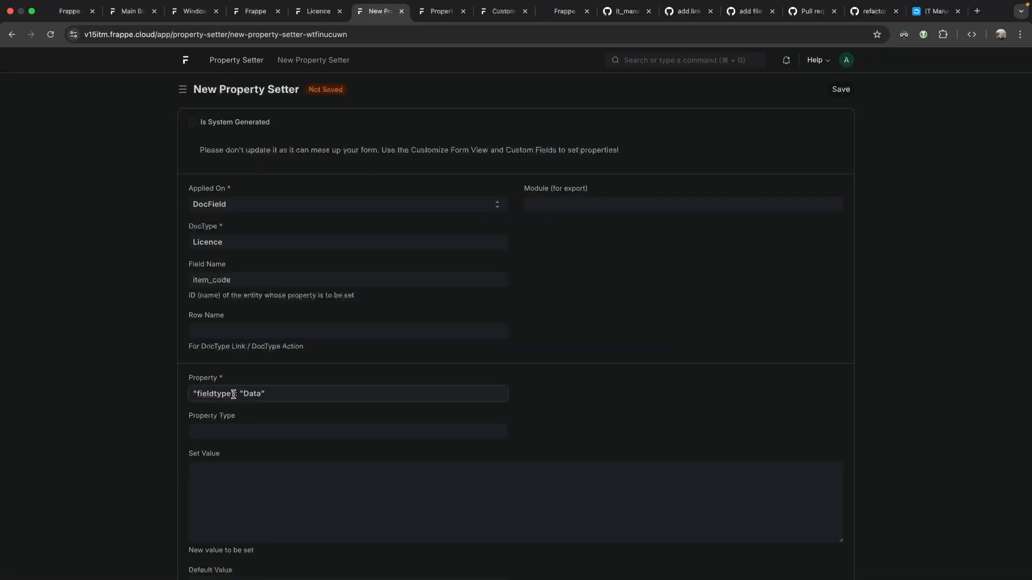
{"action": "double_click", "coordinate": [248, 393]}
{"action": "key", "text": "super+x"}
{"action": "left_click", "coordinate": [244, 428]}
{"action": "key", "text": "super+v"}
{"action": "left_click", "coordinate": [258, 394]}
{"action": "key", "text": "BackSpace"}
{"action": "key", "text": "BackSpace"}
{"action": "key", "text": "super+Left"}
{"action": "key", "text": "Delete"}
{"action": "left_click", "coordinate": [579, 356]}
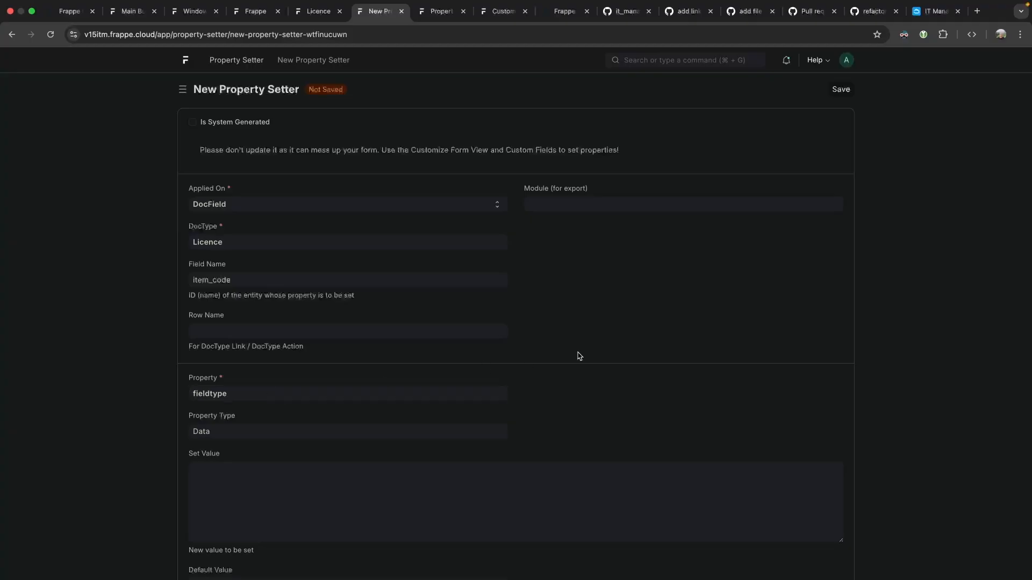
{"action": "scroll", "coordinate": [602, 207], "scroll_direction": "down", "scroll_amount": 1}
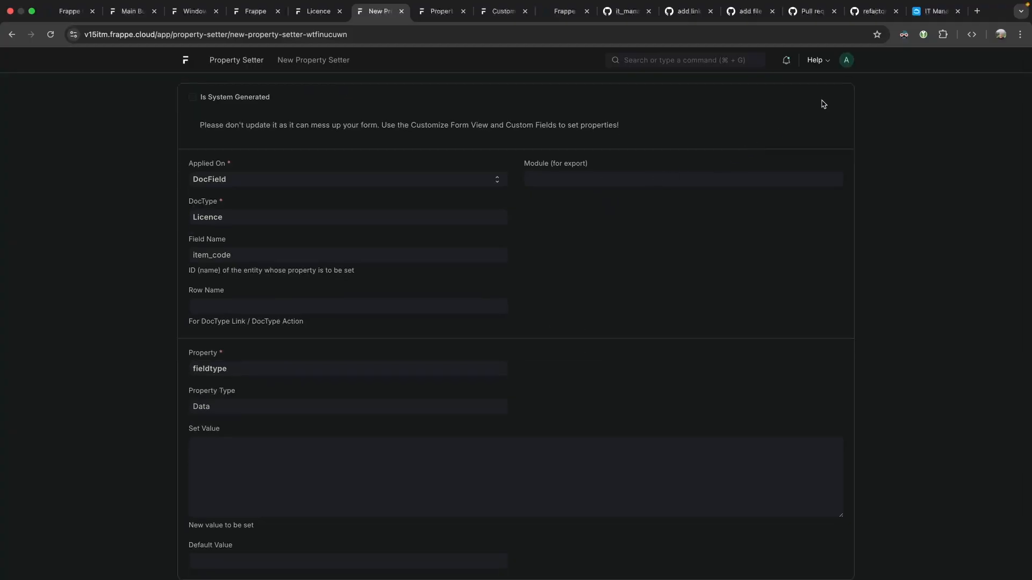
{"action": "scroll", "coordinate": [824, 106], "scroll_direction": "up", "scroll_amount": 1}
{"action": "left_click", "coordinate": [834, 88]}
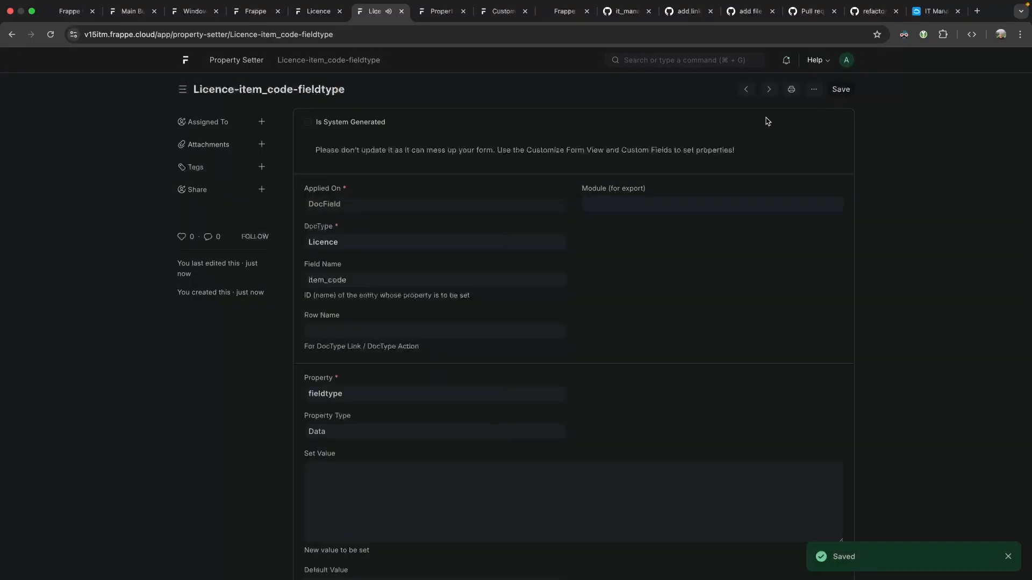
Reload the Licence DocType, check the Item field's type, and open the Licence list.
{"action": "left_click", "coordinate": [432, 17]}
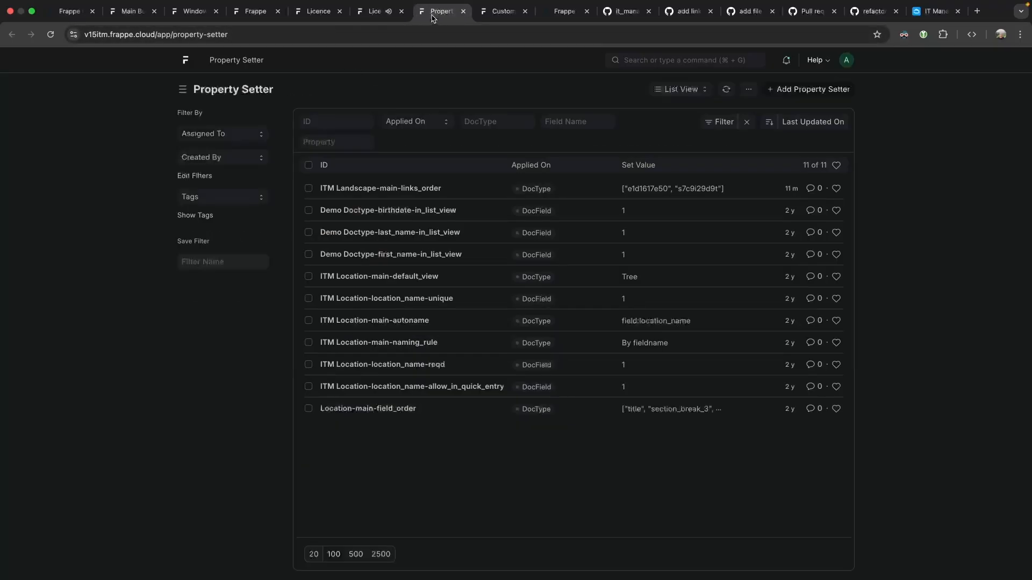
{"action": "left_click", "coordinate": [317, 11]}
{"action": "key", "text": "super+r"}
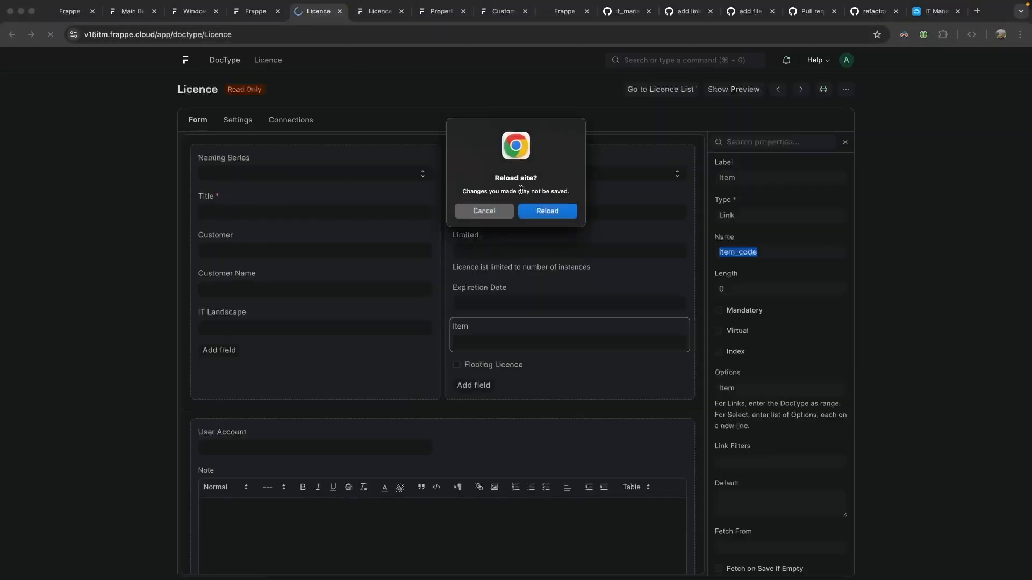
{"action": "left_click", "coordinate": [541, 212]}
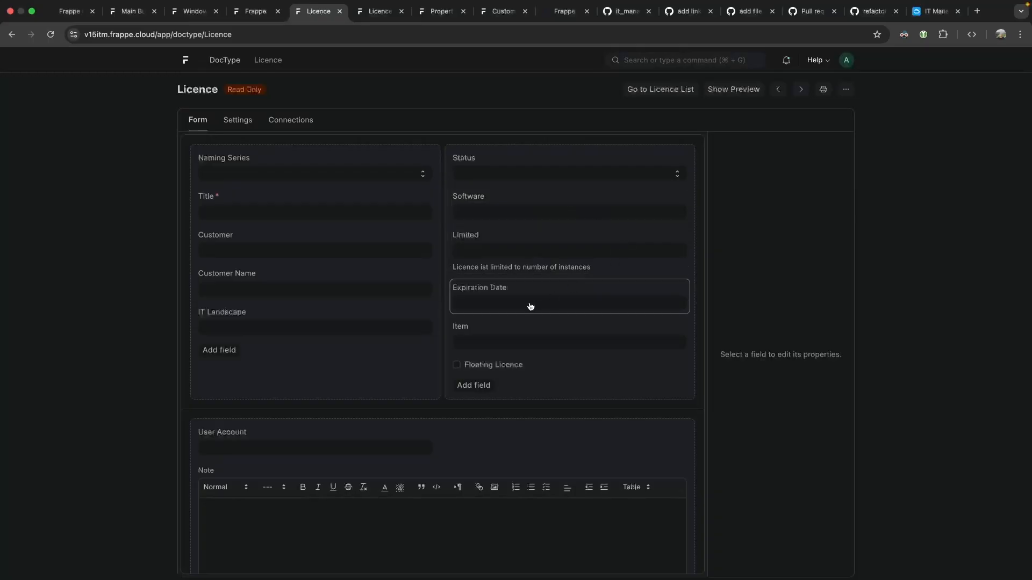
{"action": "double_click", "coordinate": [751, 216]}
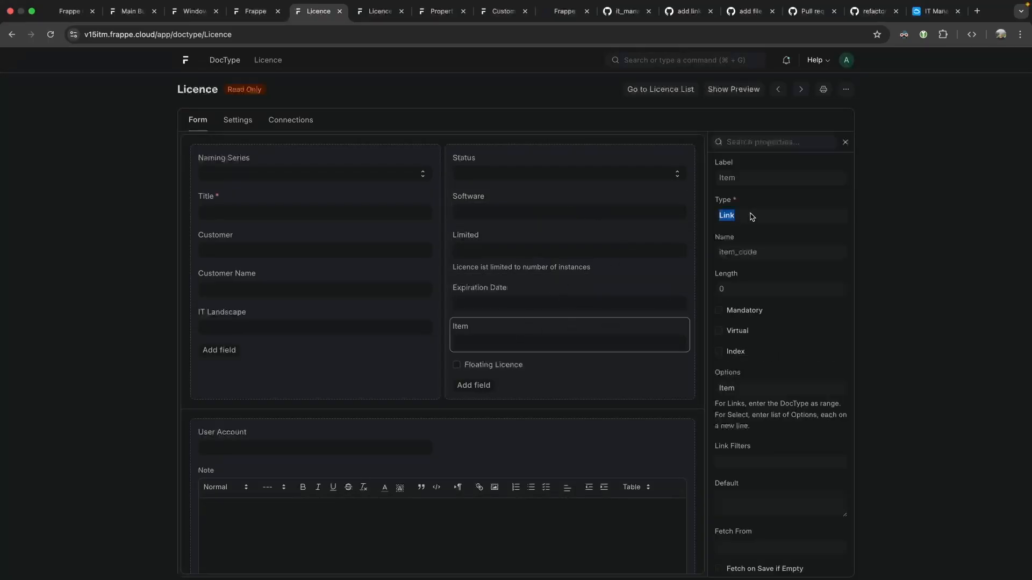
{"action": "left_click", "coordinate": [721, 202]}
{"action": "key", "text": "alt"}
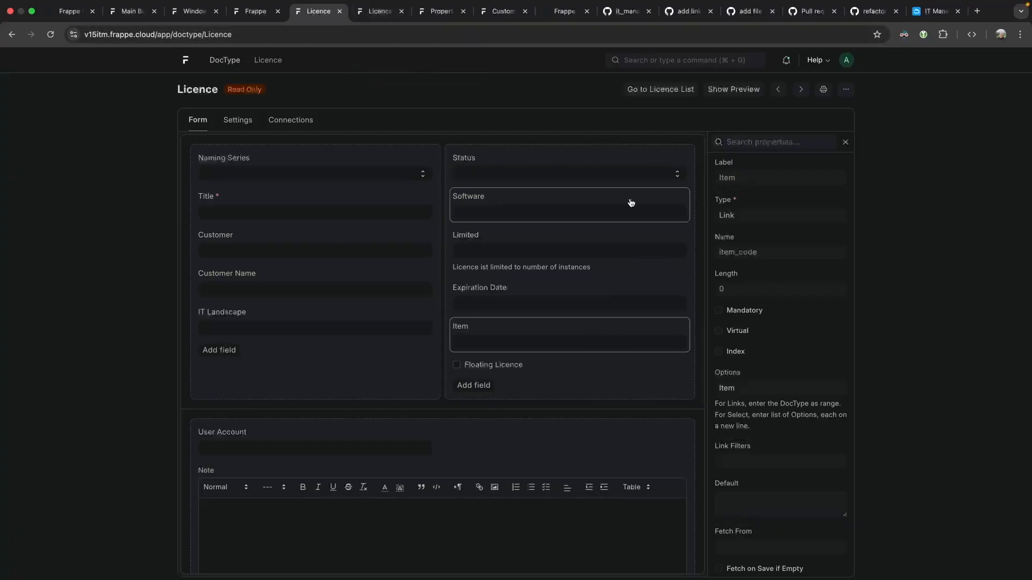
{"action": "left_click", "coordinate": [660, 87]}
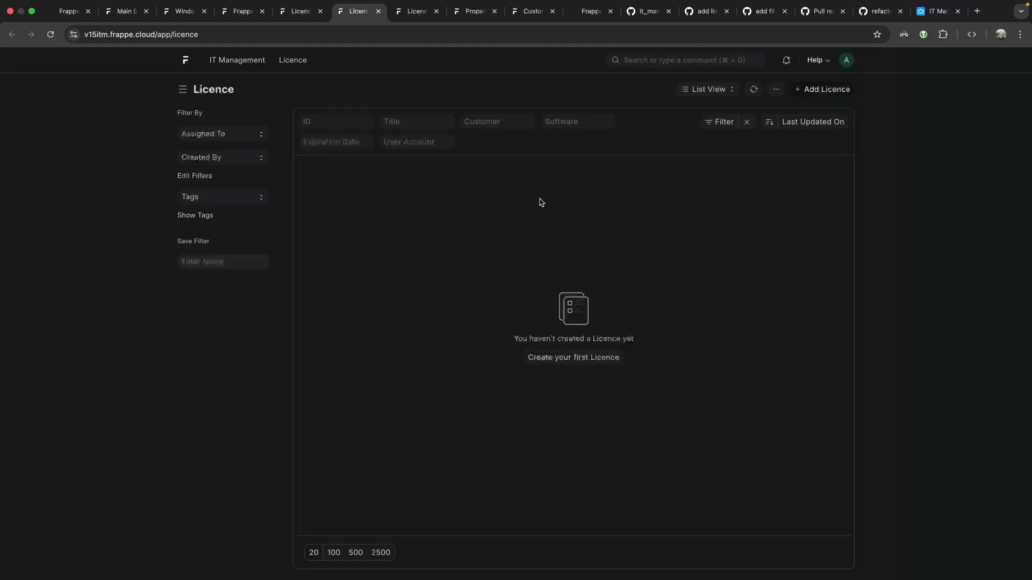
Start the first Licence record and title it 'Windows 10 Pro Client Licence'.
{"action": "left_click", "coordinate": [572, 357]}
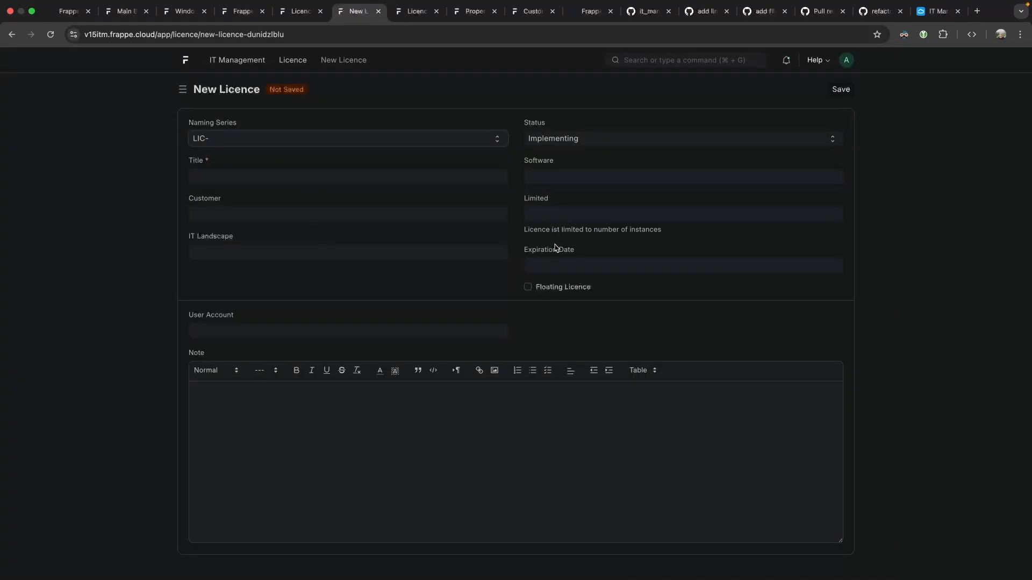
{"action": "left_click", "coordinate": [575, 266]}
{"action": "left_click", "coordinate": [470, 276]}
{"action": "left_click", "coordinate": [218, 176]}
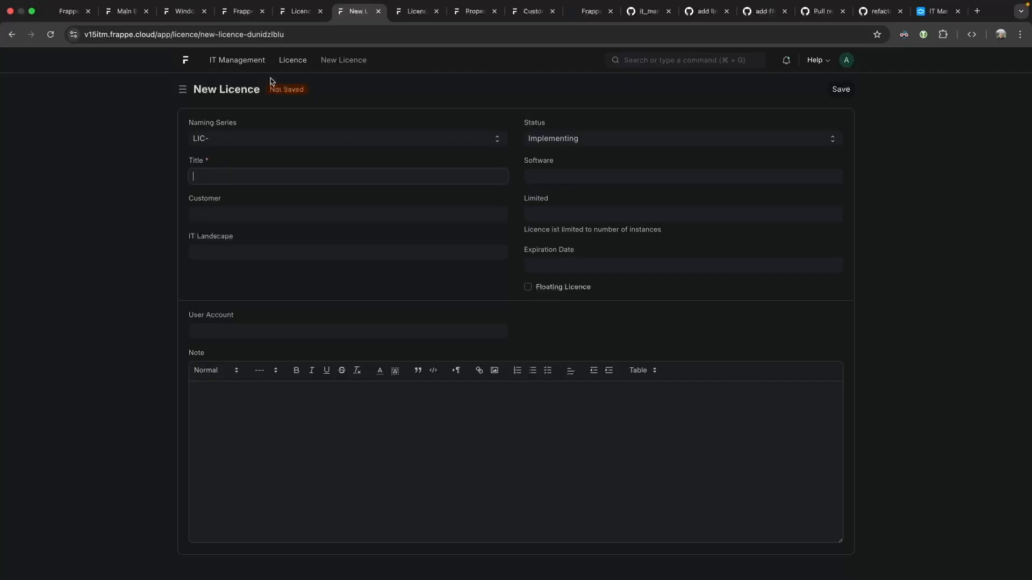
{"action": "type", "text": "Windows 10 Pro Client Licence"}
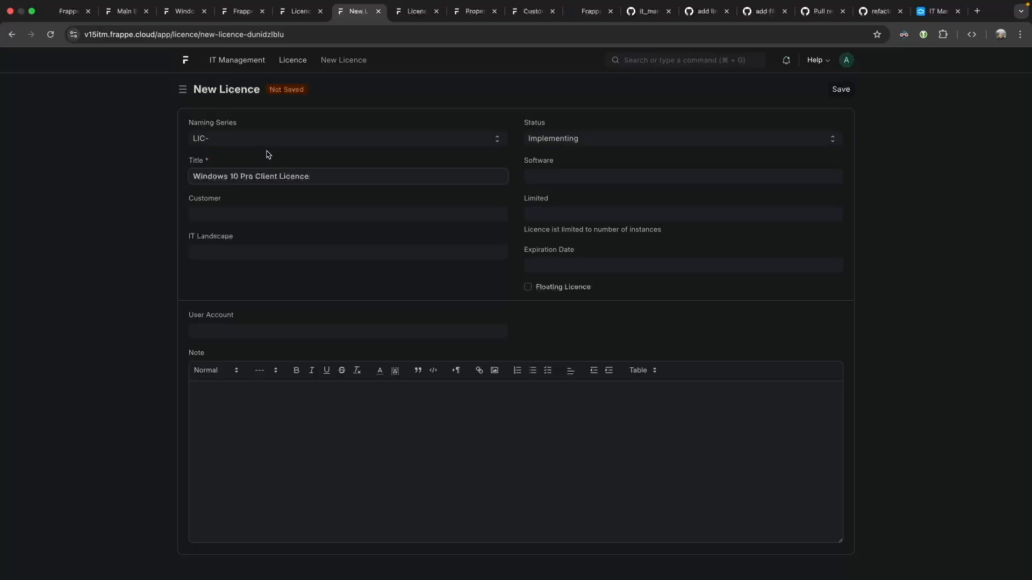
Capture a Greenshot screenshot of the unsaved licence form and open it for editing.
{"action": "left_click", "coordinate": [224, 210]}
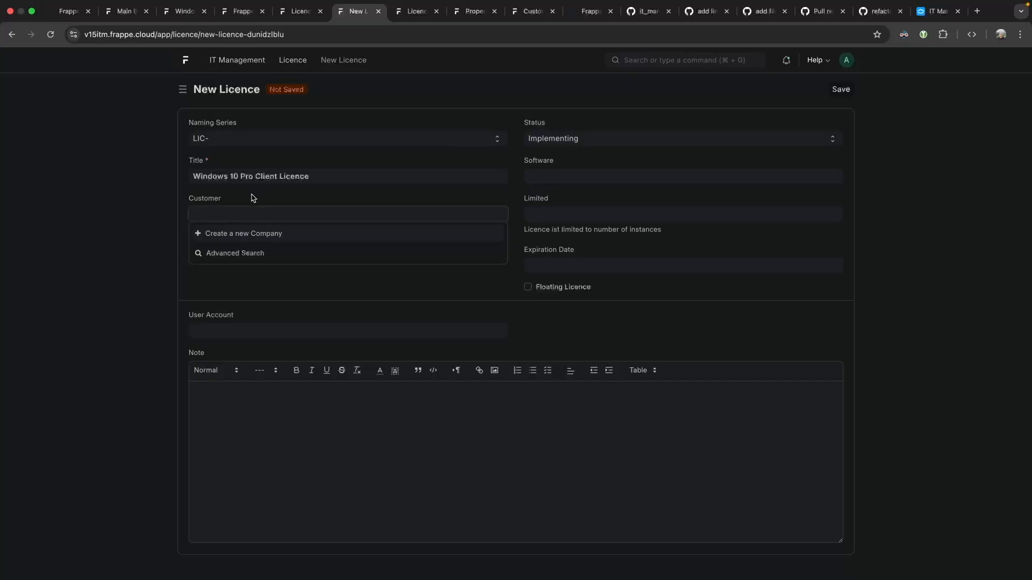
{"action": "left_click", "coordinate": [238, 201]}
{"action": "left_click_drag", "start_coordinate": [50, 22], "coordinate": [872, 353]}
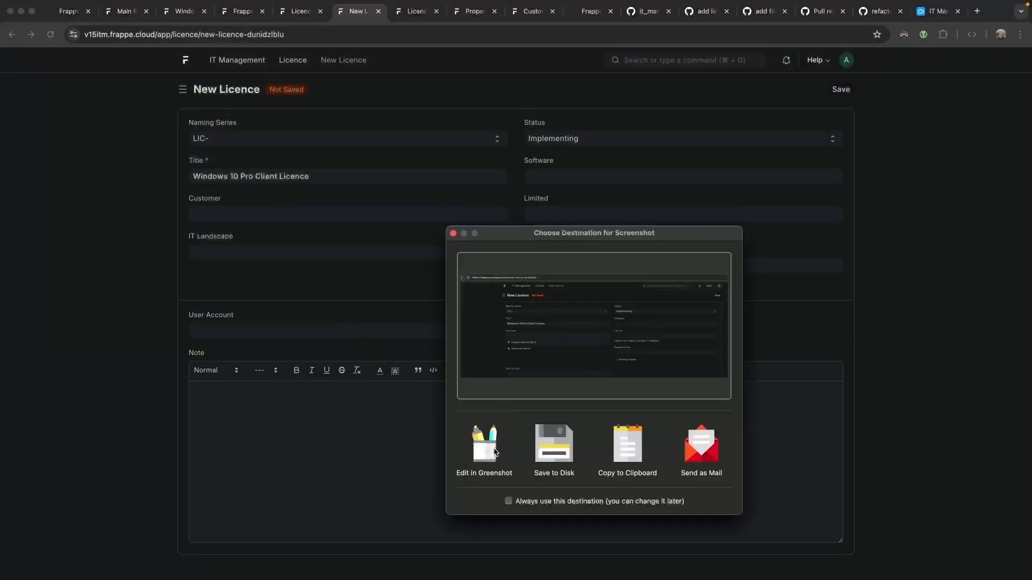
{"action": "left_click", "coordinate": [481, 435]}
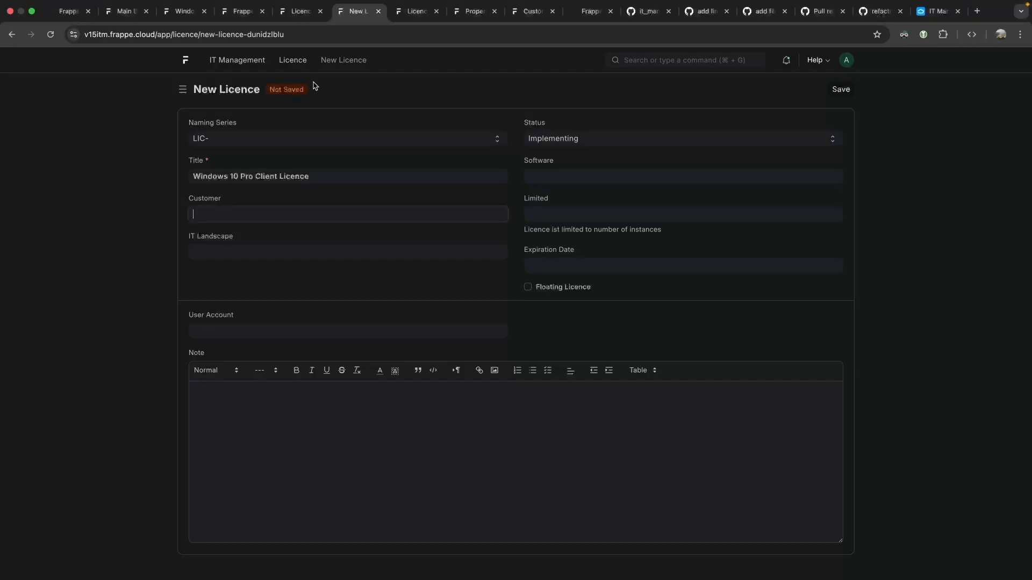
Start an it_management issue 'correct the link field customer/company' with the form screenshot pasted in.
{"action": "left_click", "coordinate": [647, 11]}
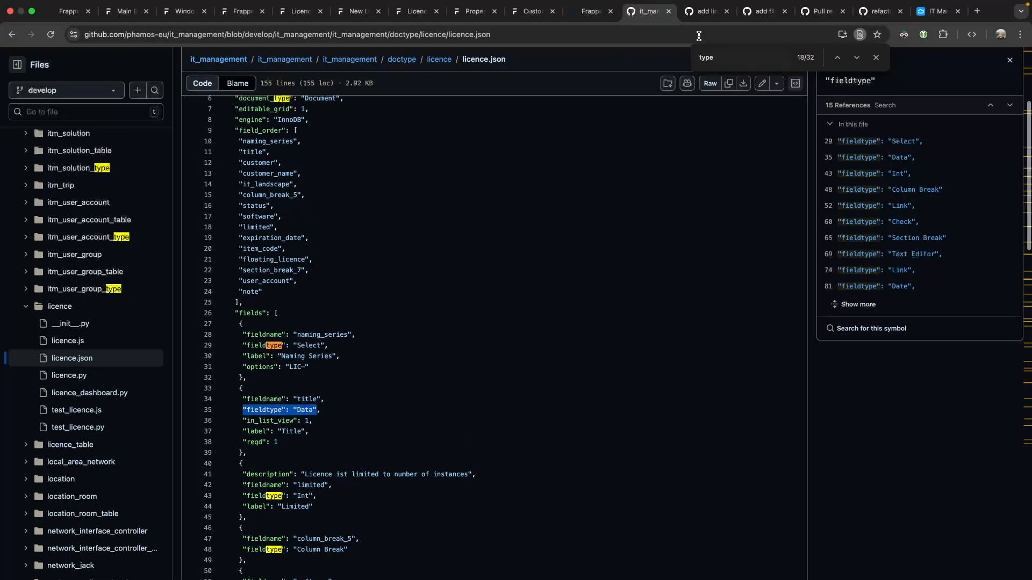
{"action": "left_click", "coordinate": [703, 11]}
{"action": "left_click", "coordinate": [792, 152]}
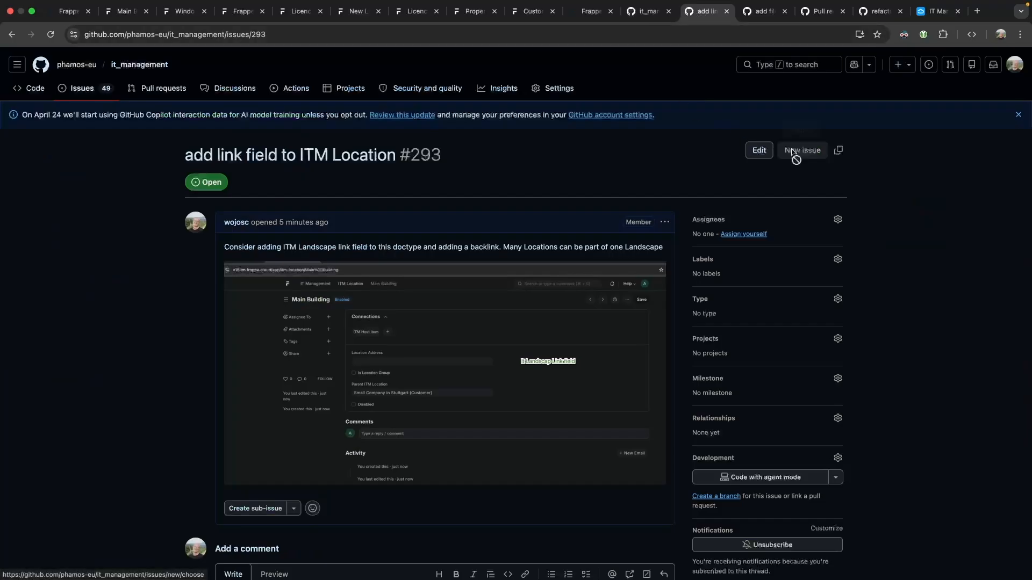
{"action": "type", "text": "correct the link field custom"}
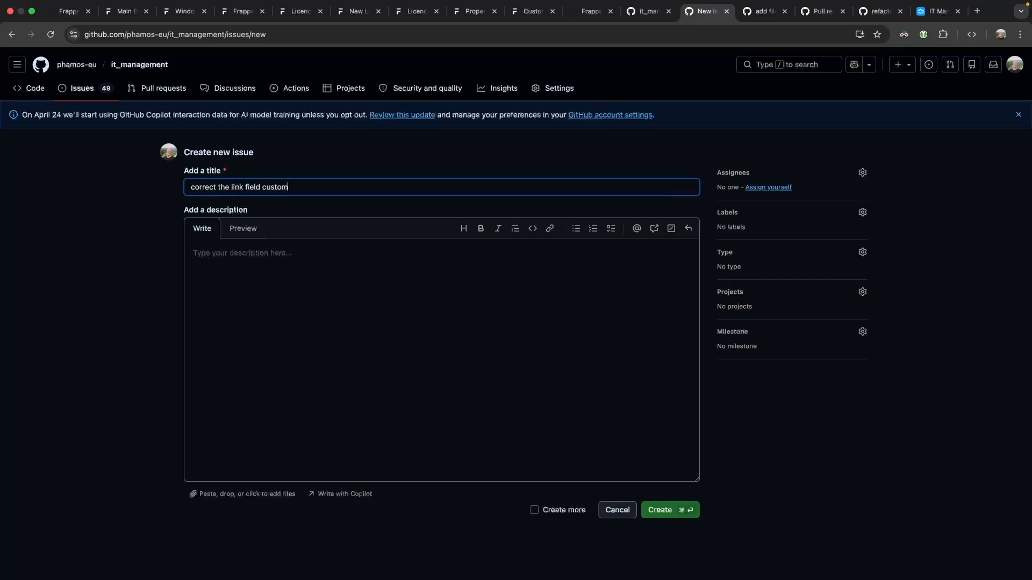
{"action": "type", "text": "er/compan"}
{"action": "left_click", "coordinate": [352, 291]}
{"action": "key", "text": "super+v"}
Explain the company field is valid, Customer isn't needed and adds an ERPNext dependency, then submit.
{"action": "key", "text": "Return"}
{"action": "key", "text": "Return"}
{"action": "key", "text": "Return"}
{"action": "key", "text": "Up"}
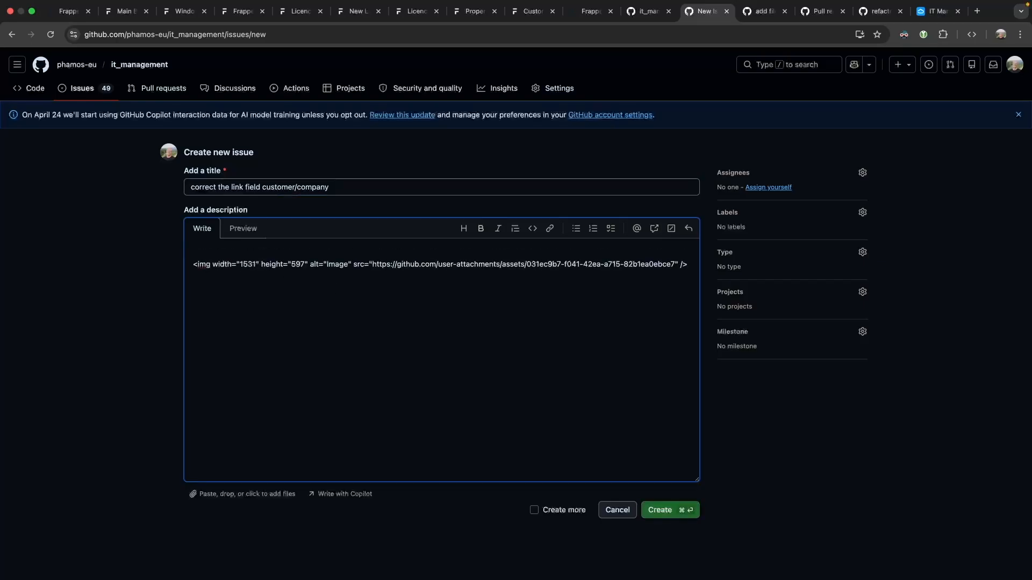
{"action": "type", "text": "It is valid to have a company field. The"}
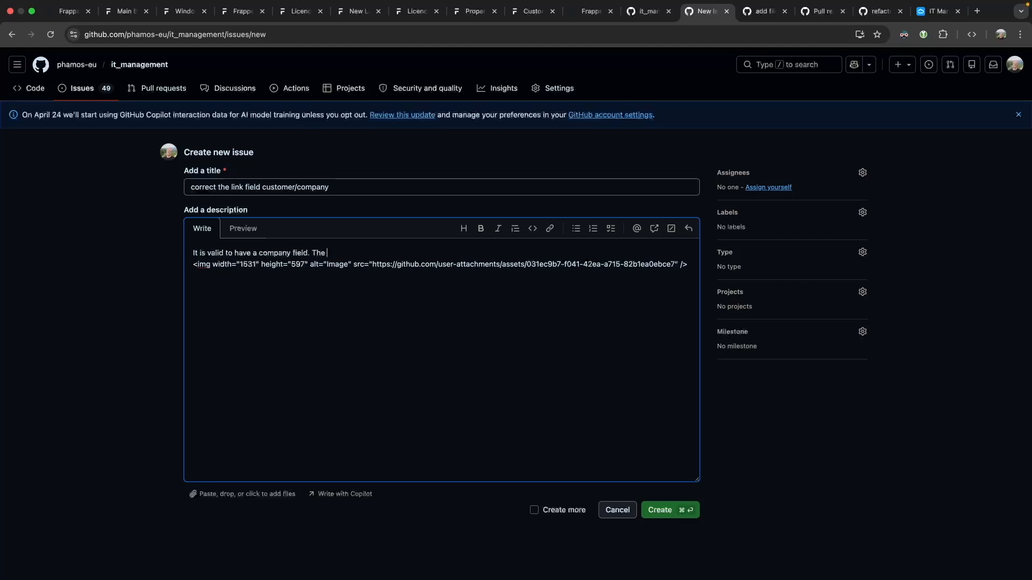
{"action": "type", "text": " customer is not really need"}
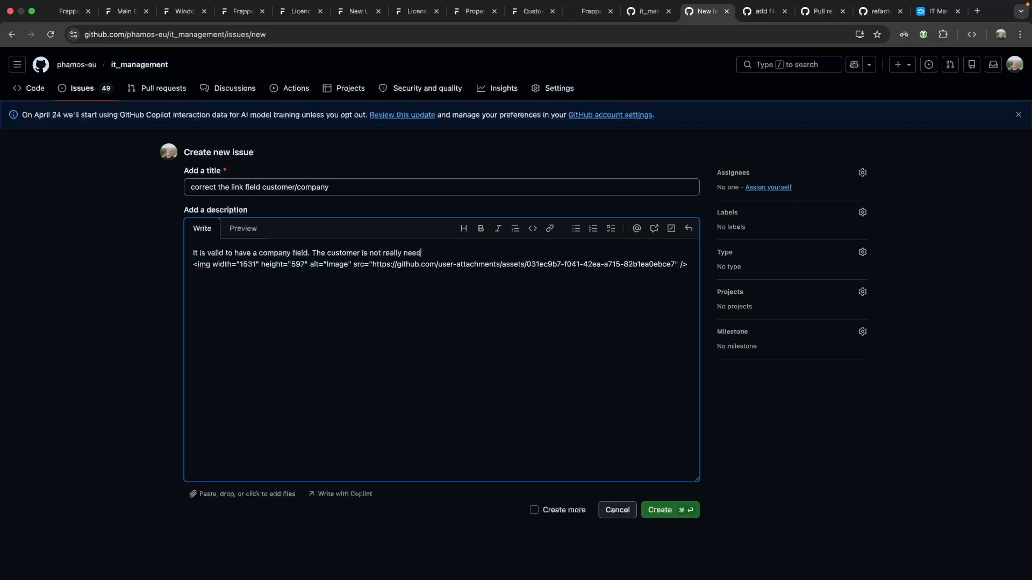
{"action": "type", "text": "ed, what we will want here is the IT La"}
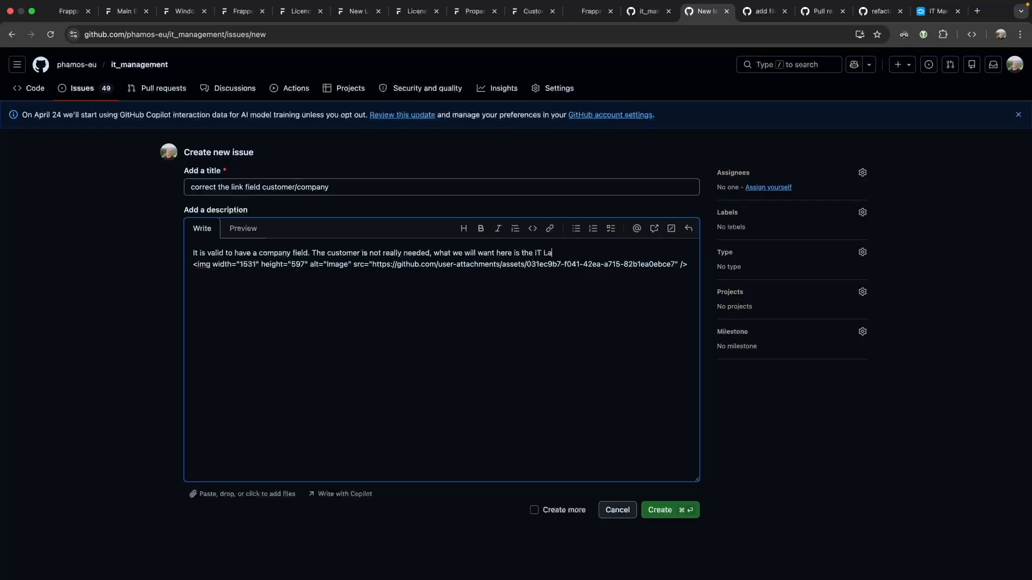
{"action": "type", "text": "stomer could be optional though, but thi"}
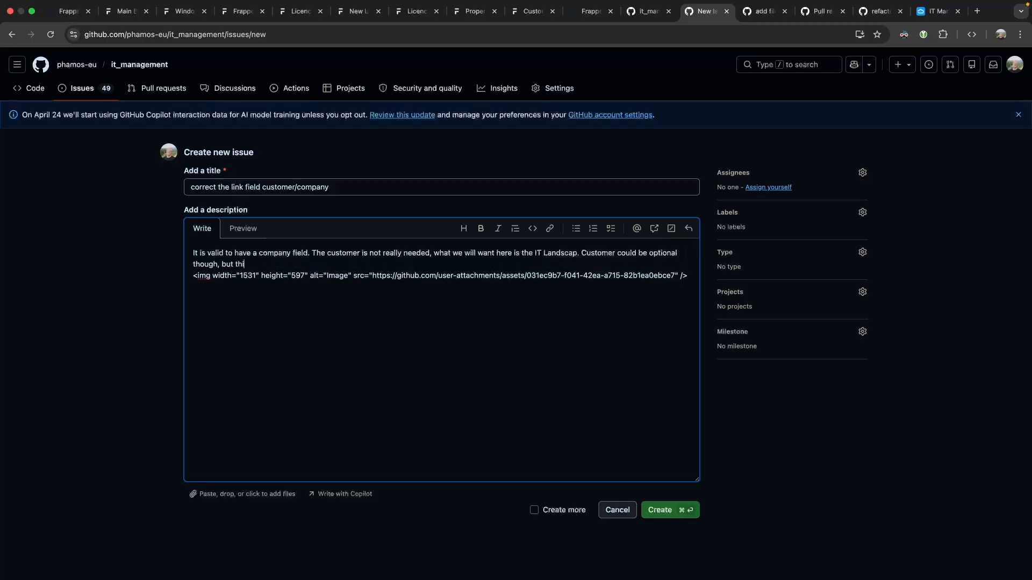
{"action": "type", "text": "s is also a dependency to ERPNext and should only be used when that"}
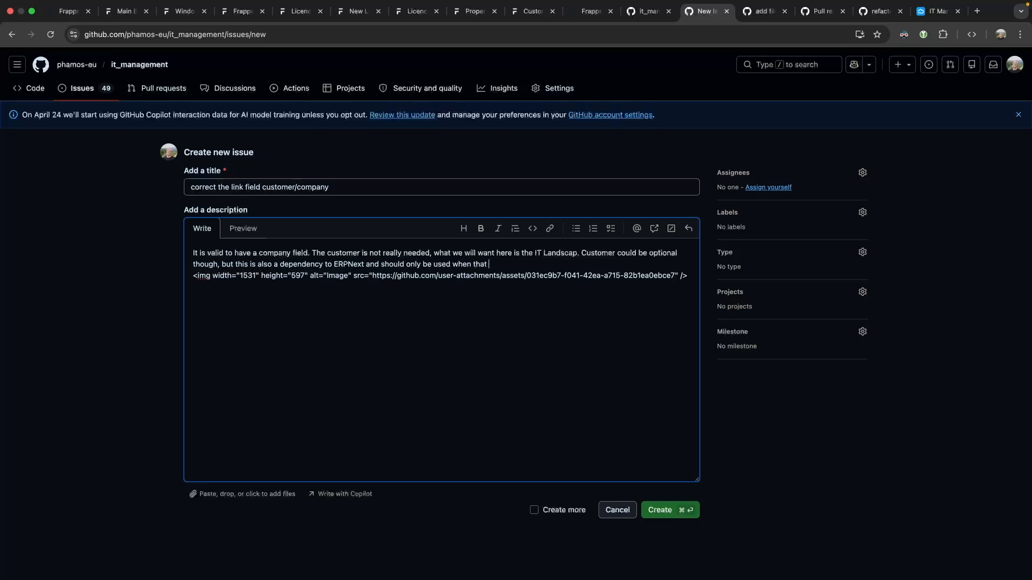
{"action": "type", "text": "installed"}
{"action": "key", "text": "super+Return"}
Close the Missing DocType error tab and the old Licence tab.
{"action": "left_click", "coordinate": [243, 12]}
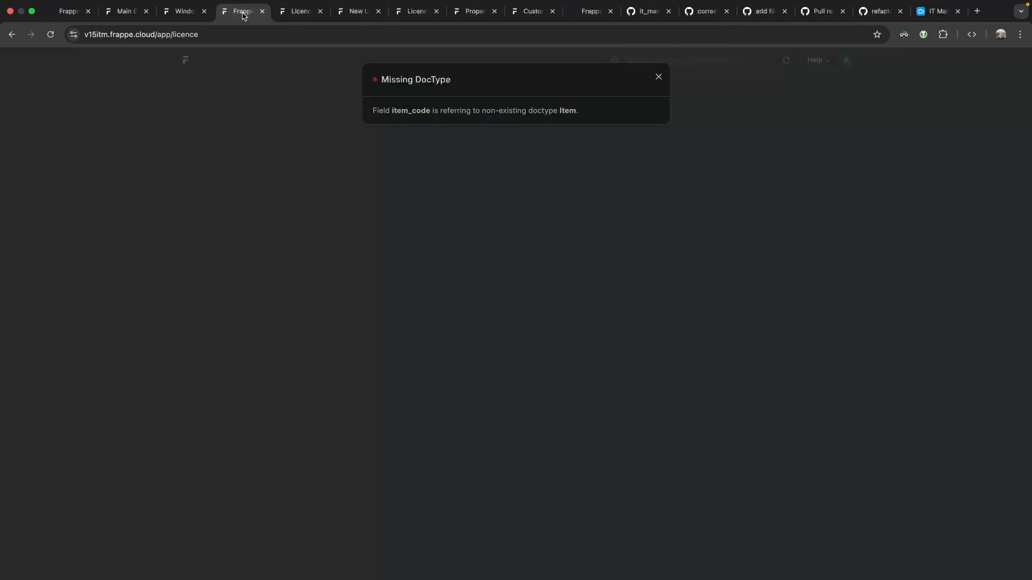
{"action": "left_click", "coordinate": [262, 11]}
{"action": "left_click", "coordinate": [261, 12]}
{"action": "key", "text": "Return"}
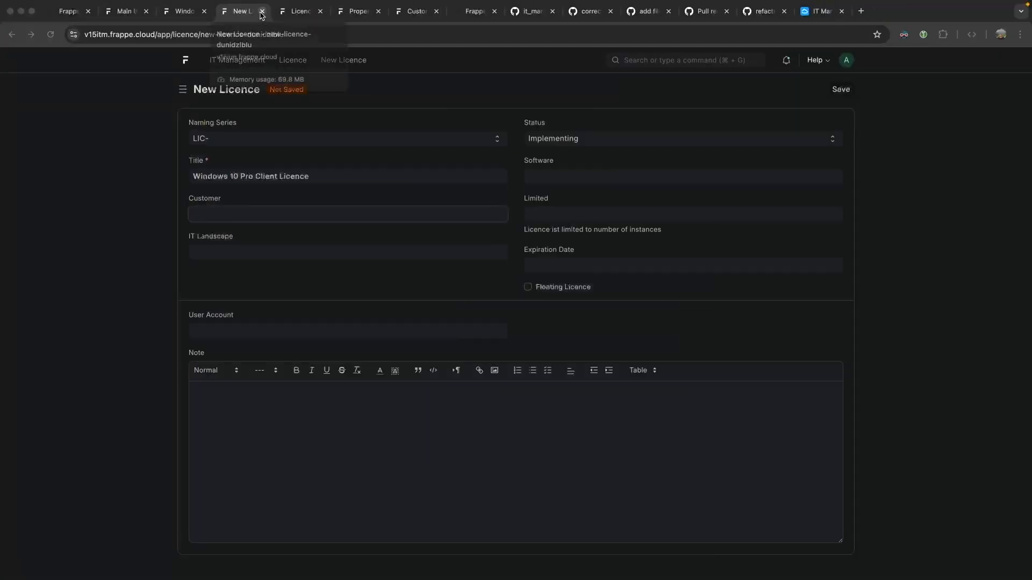
Set IT Landscape to My IT Landscape and save the licence as LIC-00001.
{"action": "left_click", "coordinate": [169, 228]}
{"action": "left_click", "coordinate": [229, 248]}
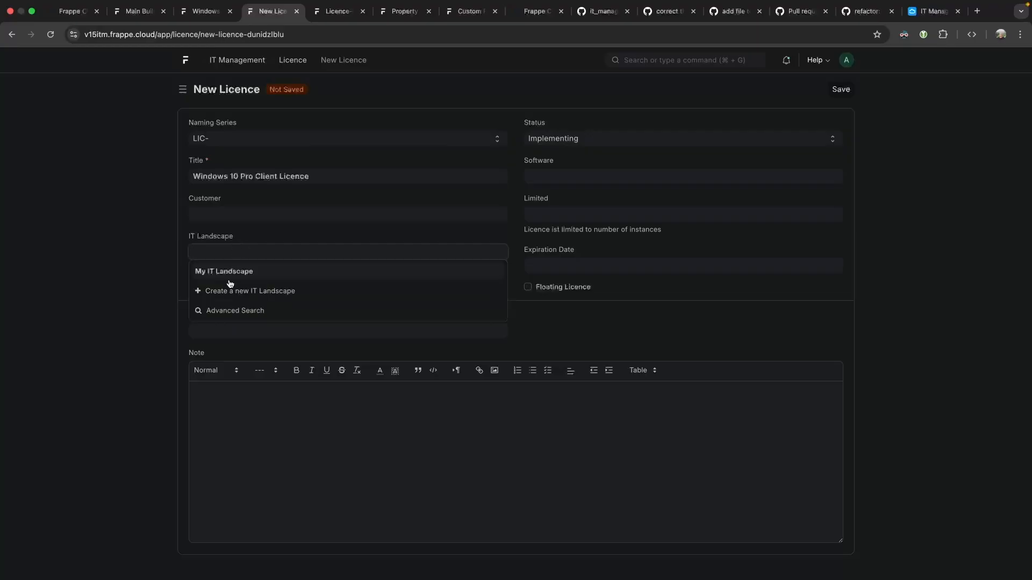
{"action": "left_click", "coordinate": [210, 272]}
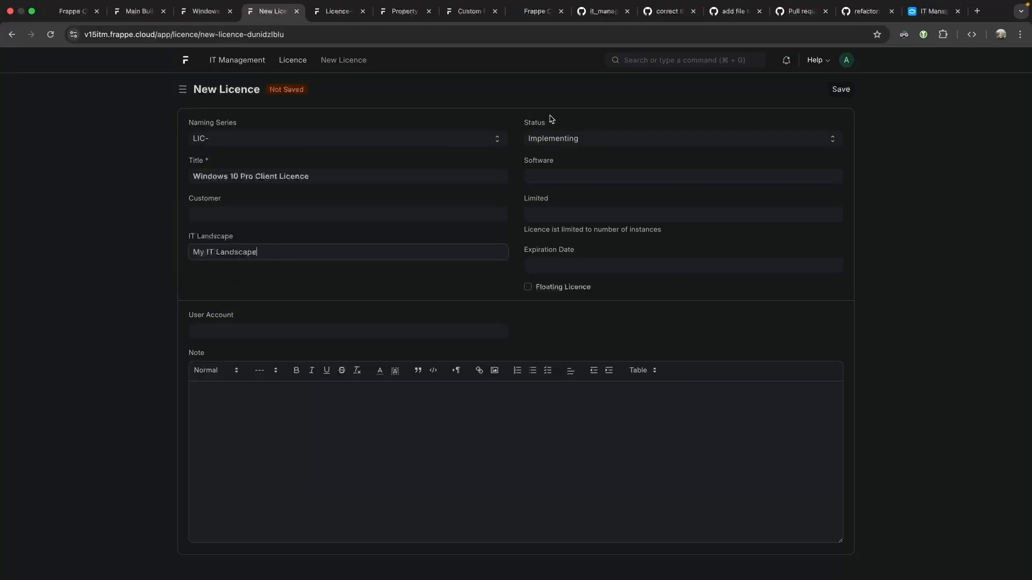
{"action": "left_click", "coordinate": [841, 89]}
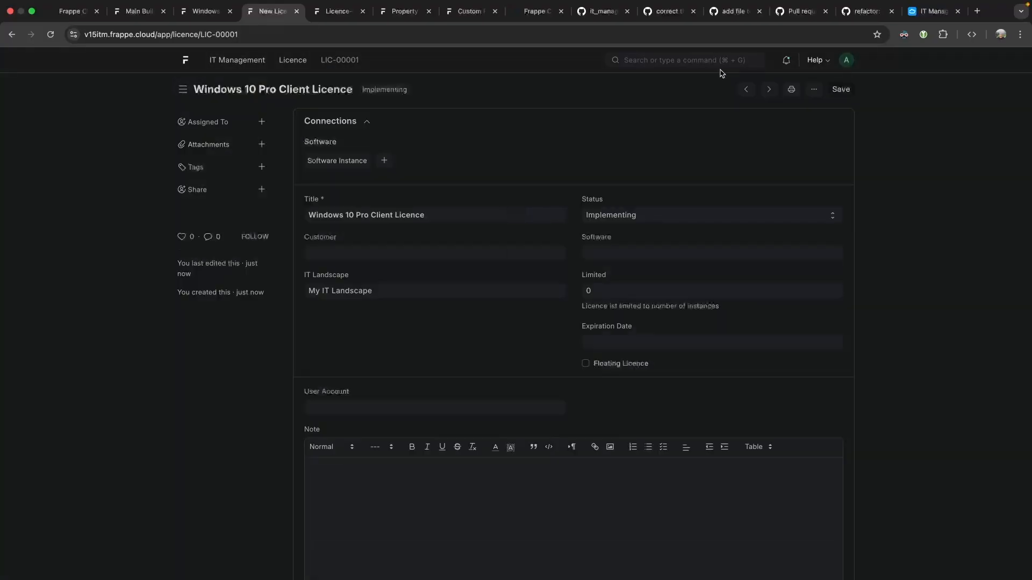
{"action": "left_click", "coordinate": [139, 23]}
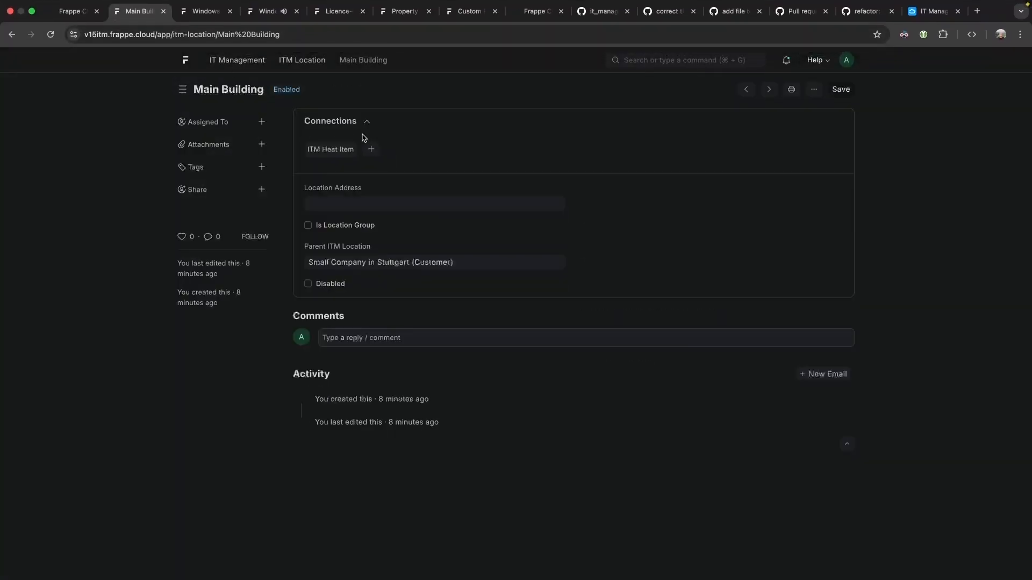
Search 'it land' and open the My IT Landscape record from the IT Landscape list.
{"action": "key", "text": "super+r"}
{"action": "left_click", "coordinate": [638, 59]}
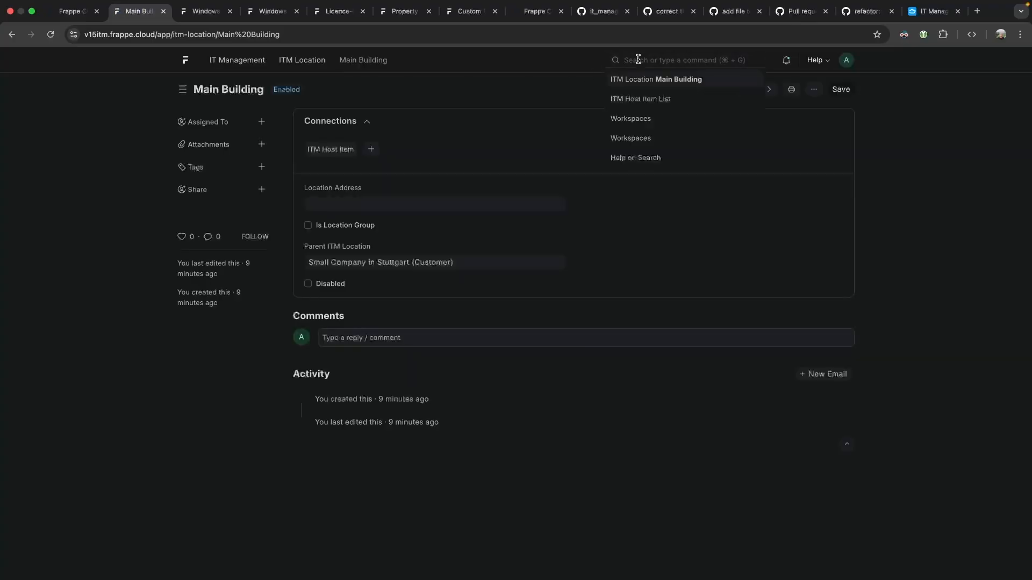
{"action": "type", "text": "it lands"}
{"action": "key", "text": "Return"}
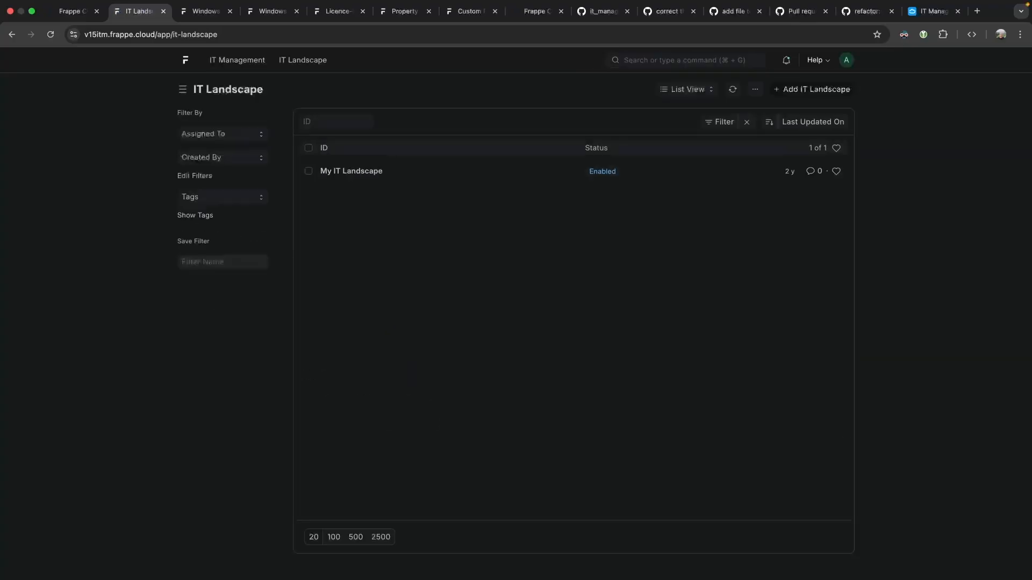
{"action": "left_click", "coordinate": [348, 172]}
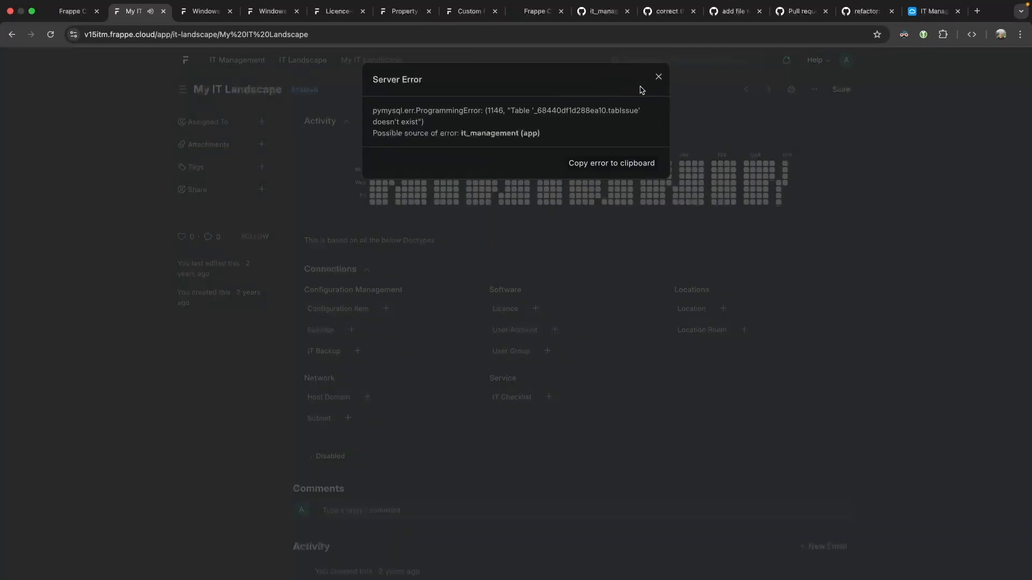
Screenshot the missing tabIssue server error to the clipboard.
{"action": "left_click", "coordinate": [659, 77]}
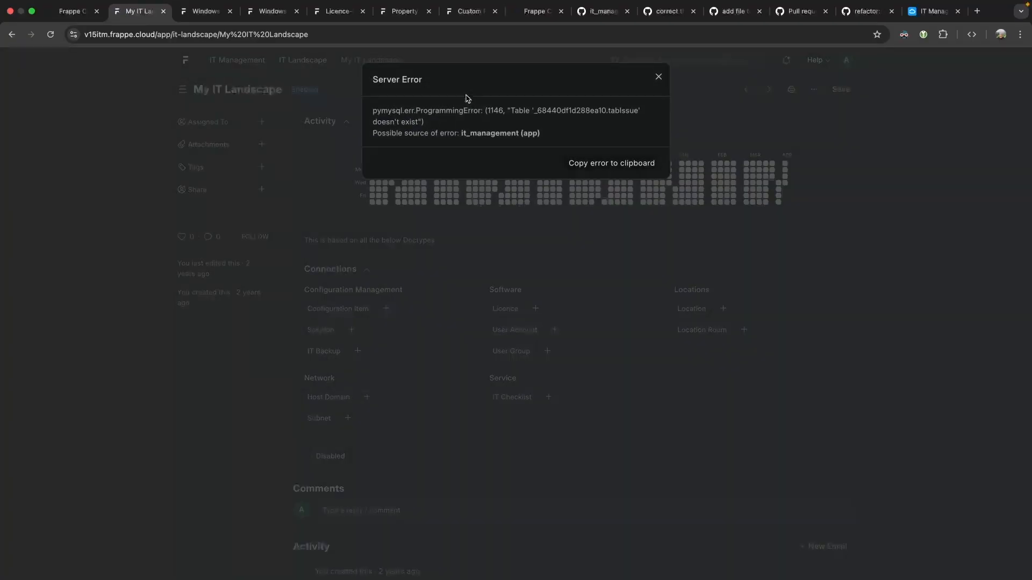
{"action": "left_click_drag", "start_coordinate": [396, 110], "coordinate": [586, 131]}
{"action": "left_click", "coordinate": [586, 133]}
{"action": "key", "text": "super+shift+4"}
{"action": "left_click_drag", "start_coordinate": [48, 23], "coordinate": [913, 352]}
{"action": "left_click", "coordinate": [646, 461]}
{"action": "left_click", "coordinate": [664, 12]}
Start an issue 'error when opening IT Landscape' with the error screenshot pasted in.
{"action": "left_click", "coordinate": [812, 152]}
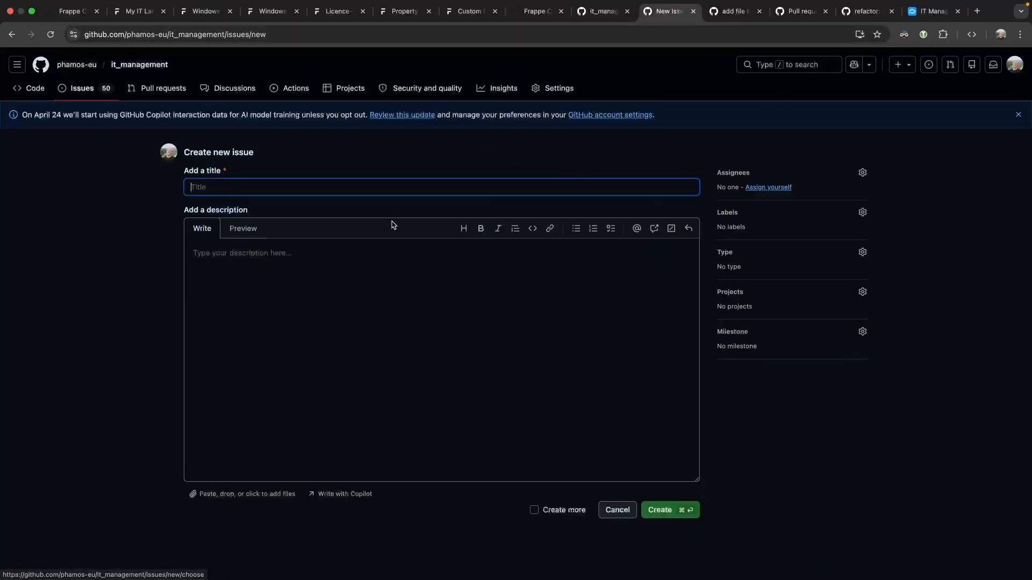
{"action": "type", "text": "error when opening IT Landscape"}
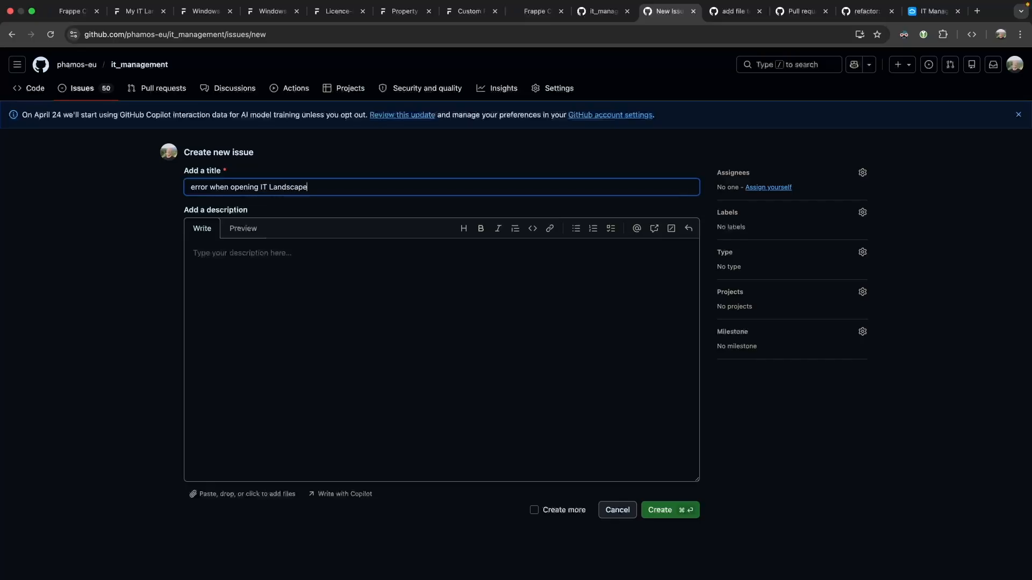
{"action": "left_click", "coordinate": [324, 281]}
{"action": "key", "text": "super+v"}
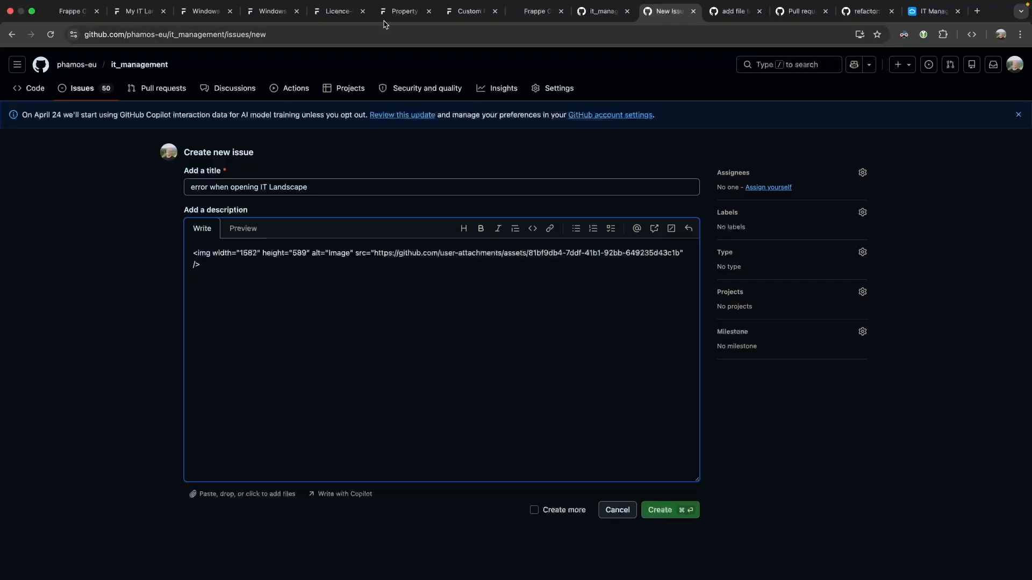
{"action": "key", "text": "Return"}
Copy the full traceback from Frappe's error dialog into the issue and create it.
{"action": "left_click", "coordinate": [259, 21]}
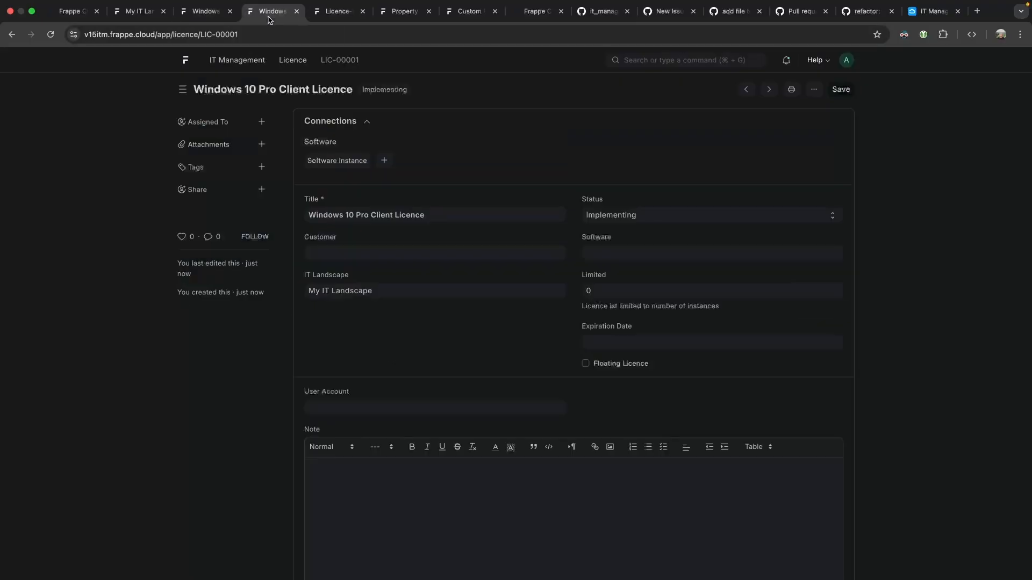
{"action": "left_click", "coordinate": [141, 17]}
{"action": "left_click", "coordinate": [607, 165]}
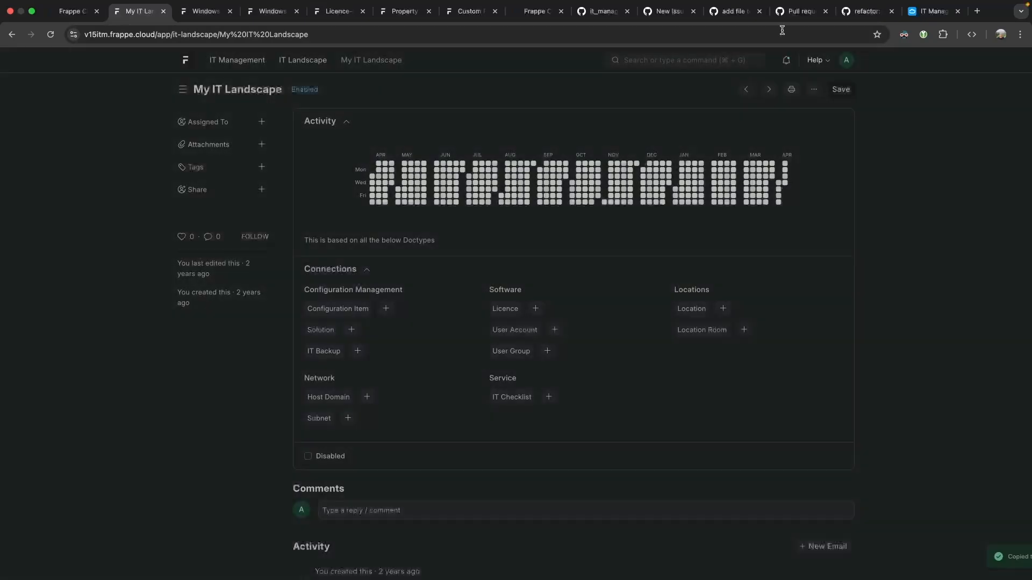
{"action": "left_click", "coordinate": [732, 11]}
{"action": "left_click", "coordinate": [662, 16]}
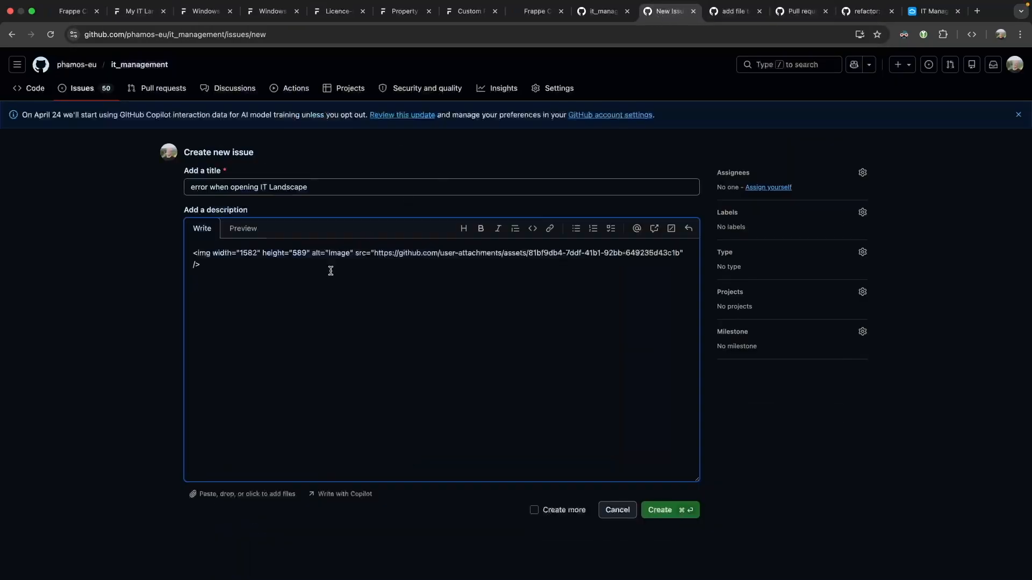
{"action": "key", "text": "super+v"}
{"action": "scroll", "coordinate": [515, 403], "scroll_direction": "down", "scroll_amount": 5}
{"action": "left_click", "coordinate": [692, 471]}
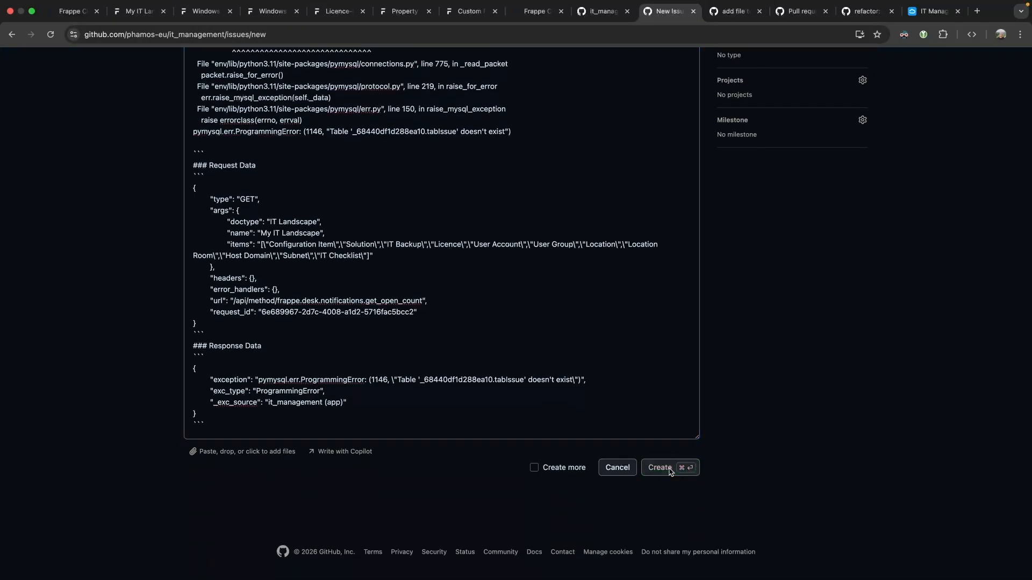
{"action": "left_click", "coordinate": [140, 24]}
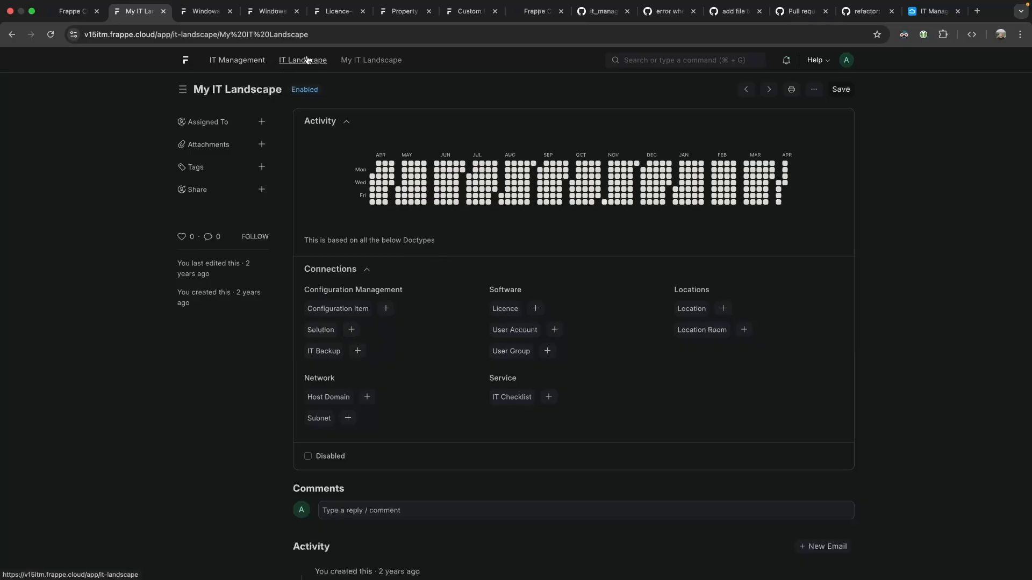
{"action": "left_click", "coordinate": [681, 58]}
{"action": "type", "text": "itm land"}
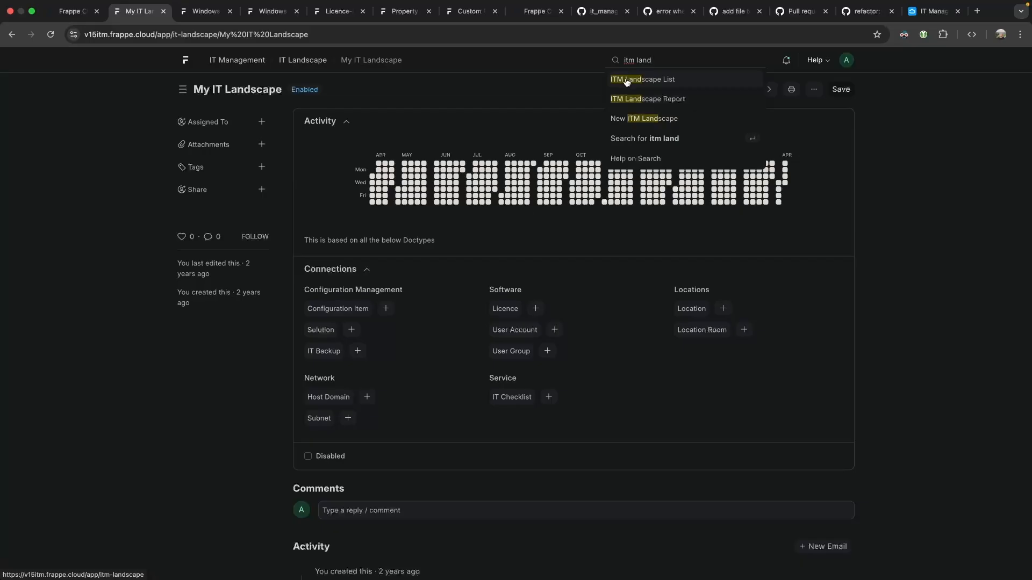
{"action": "left_click", "coordinate": [255, 11]}
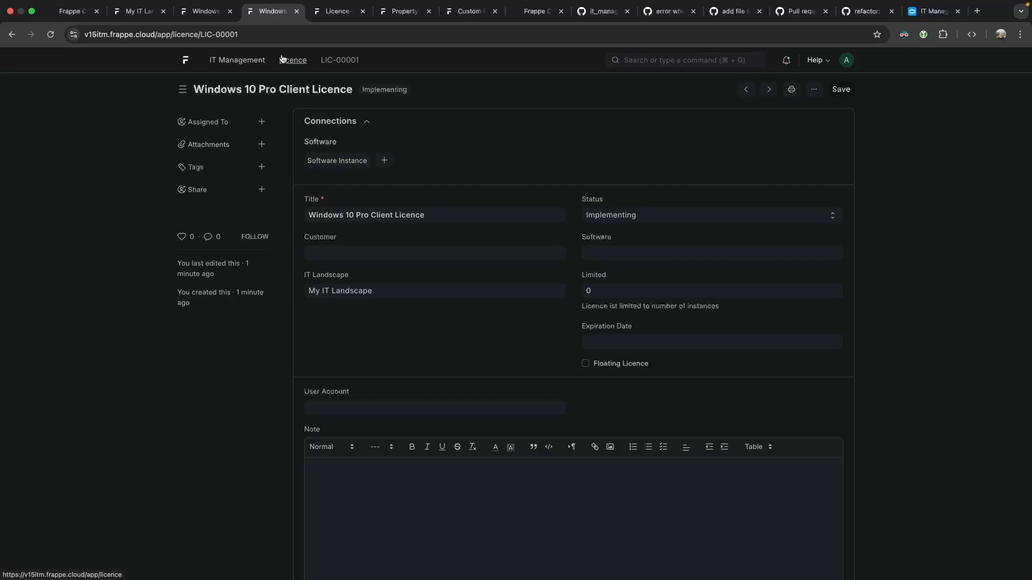
{"action": "left_click", "coordinate": [203, 33]}
{"action": "double_click", "coordinate": [207, 34]}
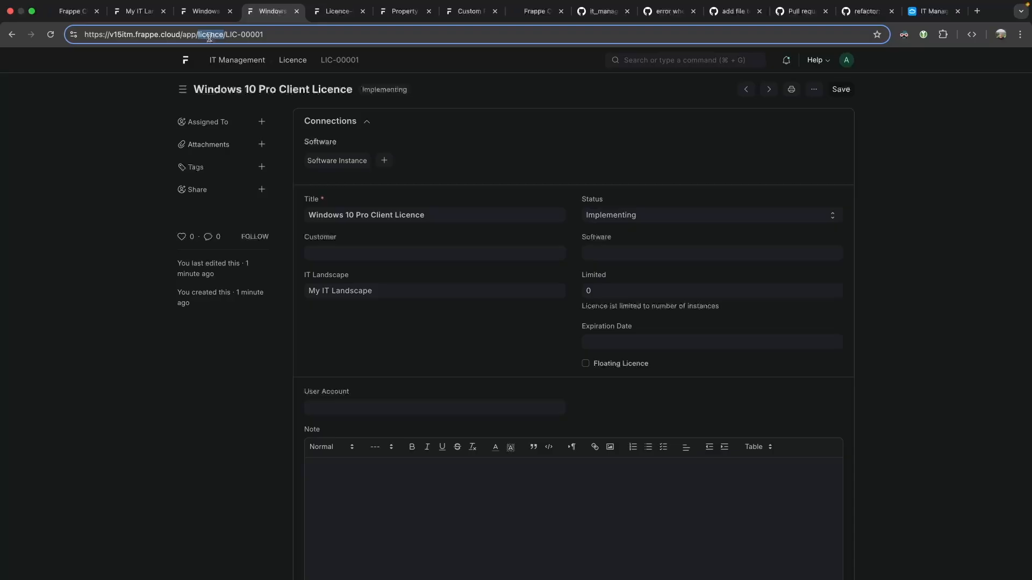
{"action": "left_click", "coordinate": [137, 11]}
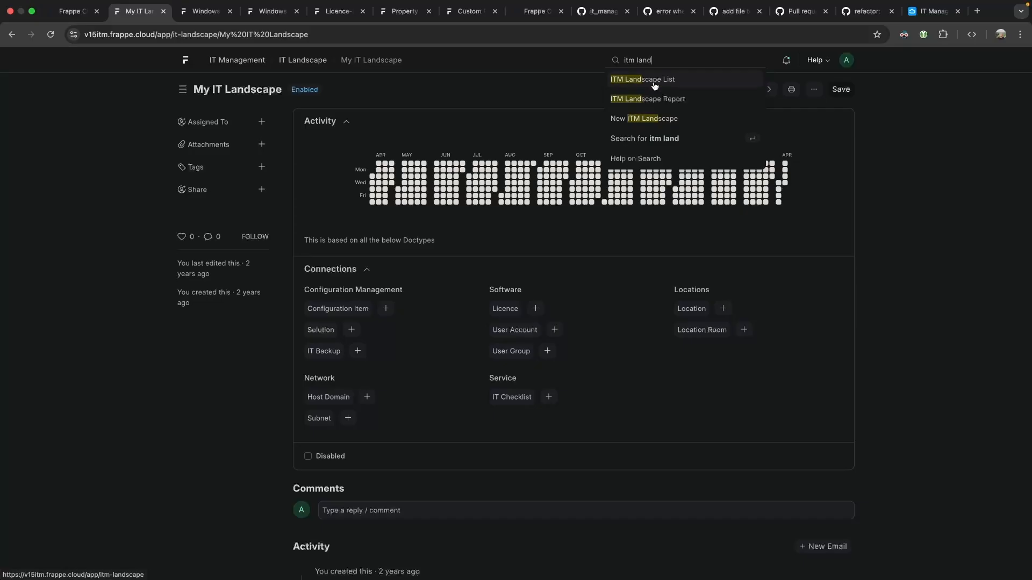
{"action": "left_click", "coordinate": [411, 96]}
{"action": "key", "text": "super+shift+4"}
{"action": "left_click_drag", "start_coordinate": [155, 45], "coordinate": [845, 487]}
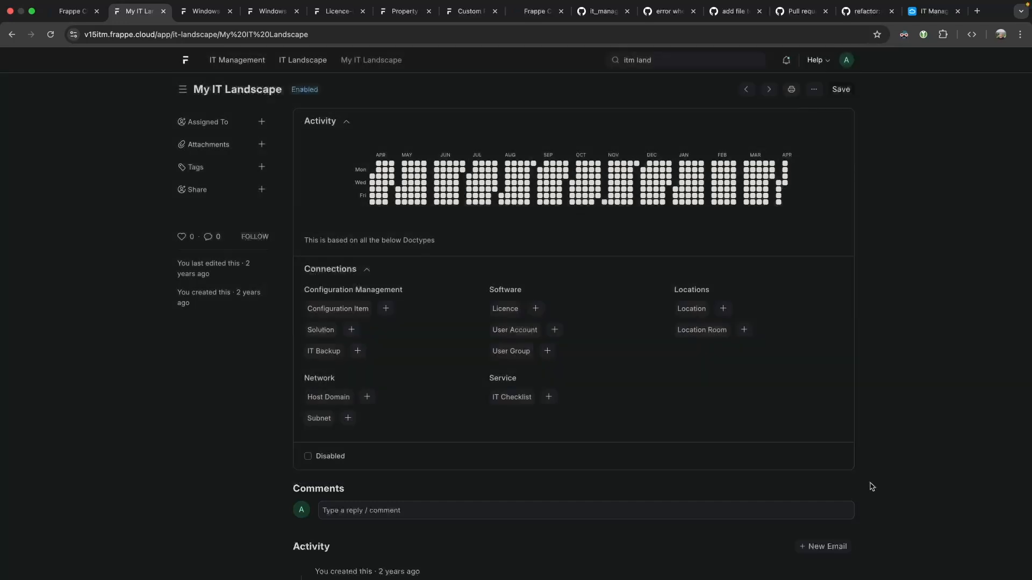
{"action": "left_click", "coordinate": [656, 464]}
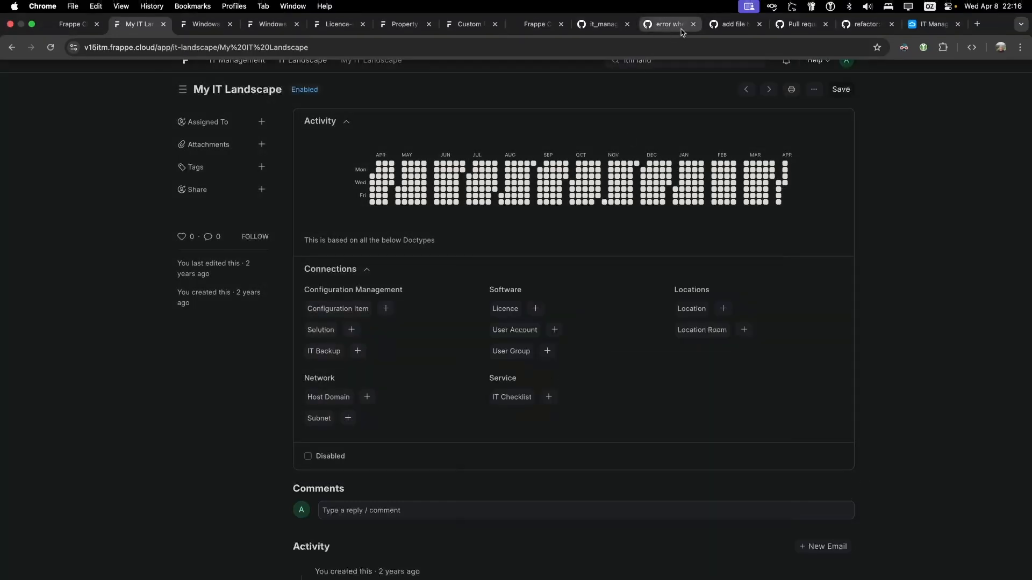
Close issue #295 with the comment 'can be closed as this Doctype will be retired.'.
{"action": "left_click", "coordinate": [668, 24]}
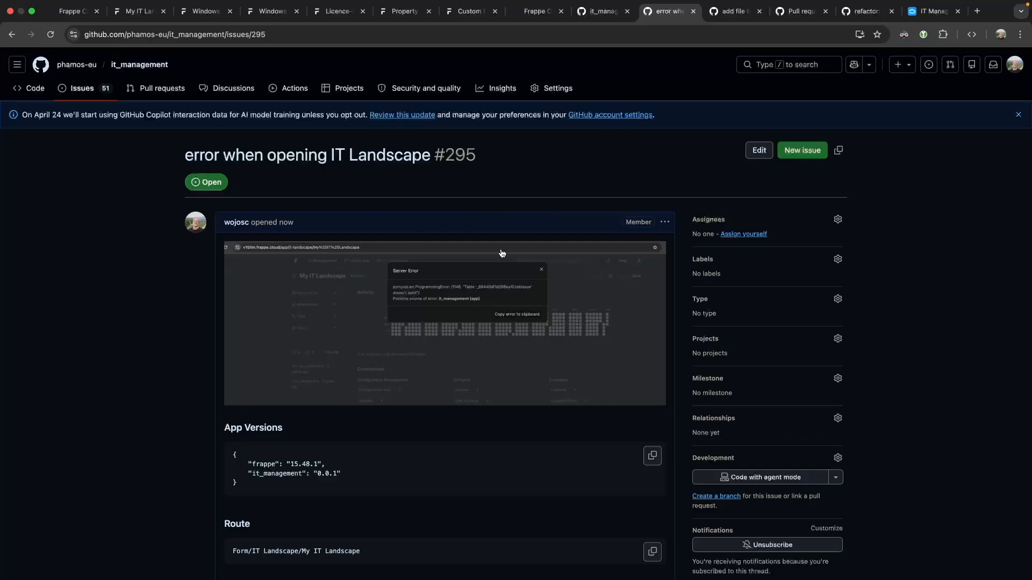
{"action": "scroll", "coordinate": [503, 254], "scroll_direction": "down", "scroll_amount": 15}
{"action": "left_click", "coordinate": [357, 426]}
{"action": "type", "text": "c"}
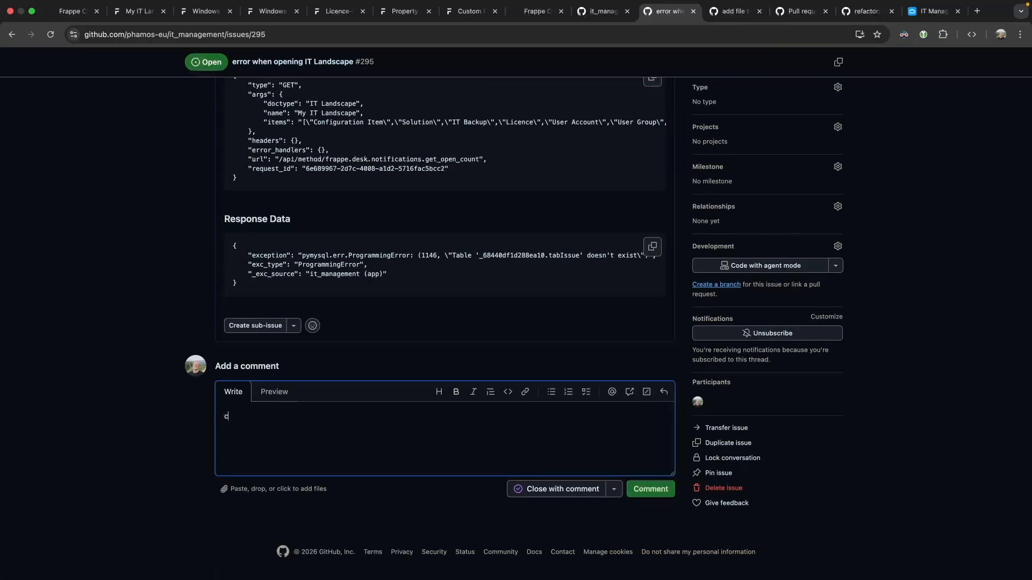
{"action": "type", "text": "an be closed as this Doctype wi"}
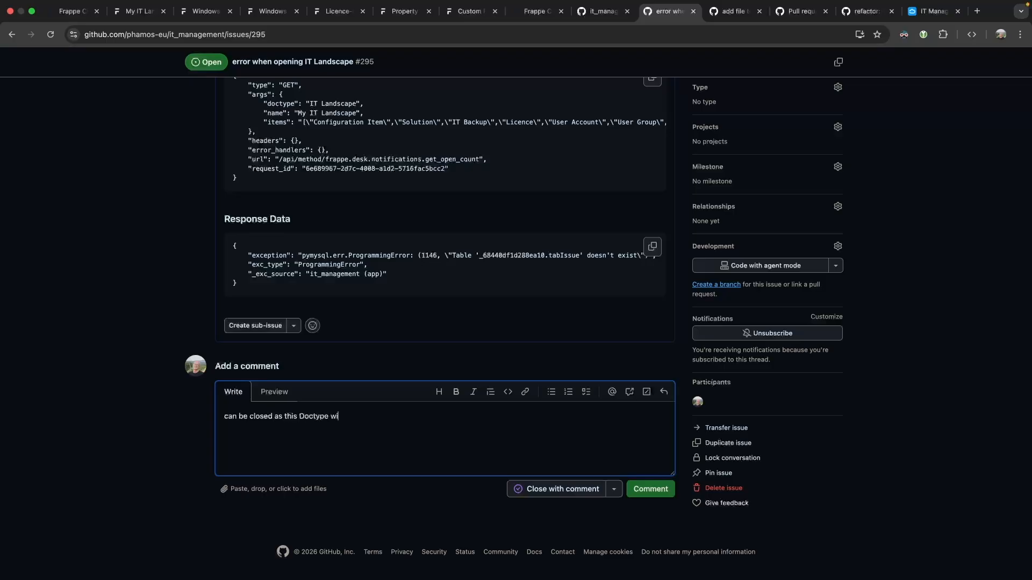
{"action": "type", "text": "ll be retired."}
{"action": "left_click", "coordinate": [553, 489]}
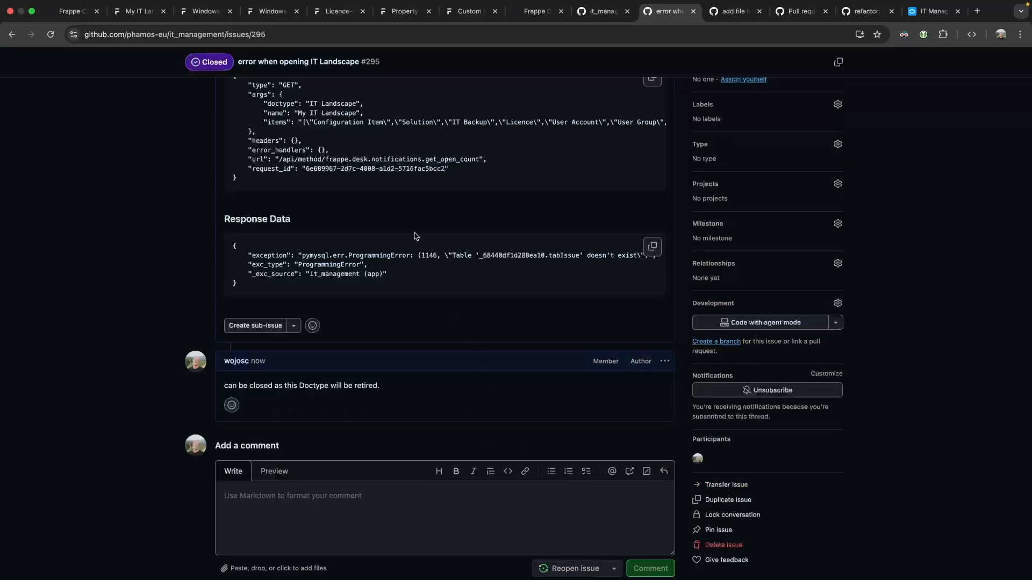
{"action": "scroll", "coordinate": [438, 280], "scroll_direction": "up", "scroll_amount": 15}
{"action": "left_click", "coordinate": [798, 150]}
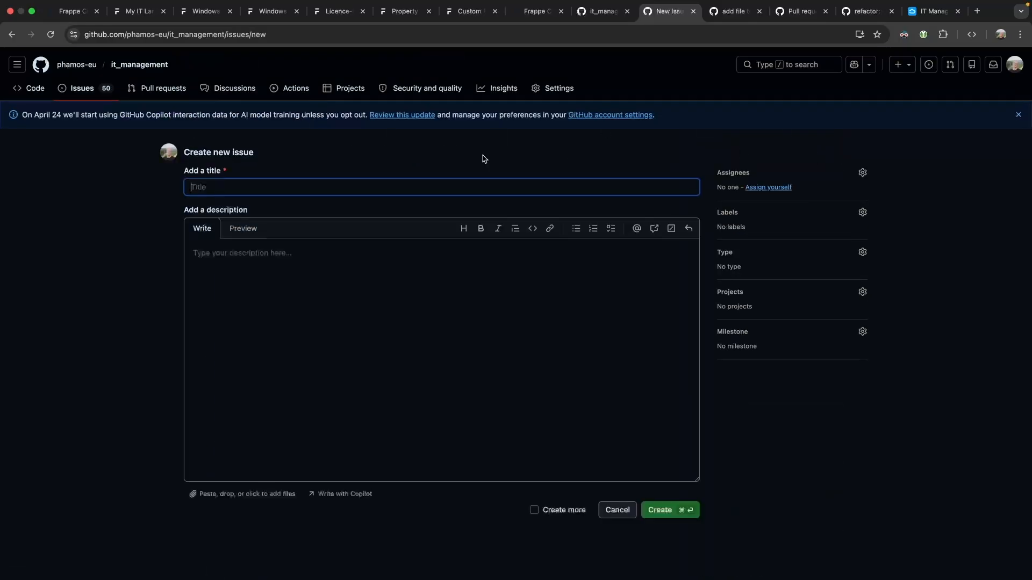
Title the issue 'copy layout from IT Landscape to ITM Landscape' and paste the layout screenshot.
{"action": "type", "text": "copy"}
{"action": "type", "text": " layout from l"}
{"action": "type", "text": "T Land"}
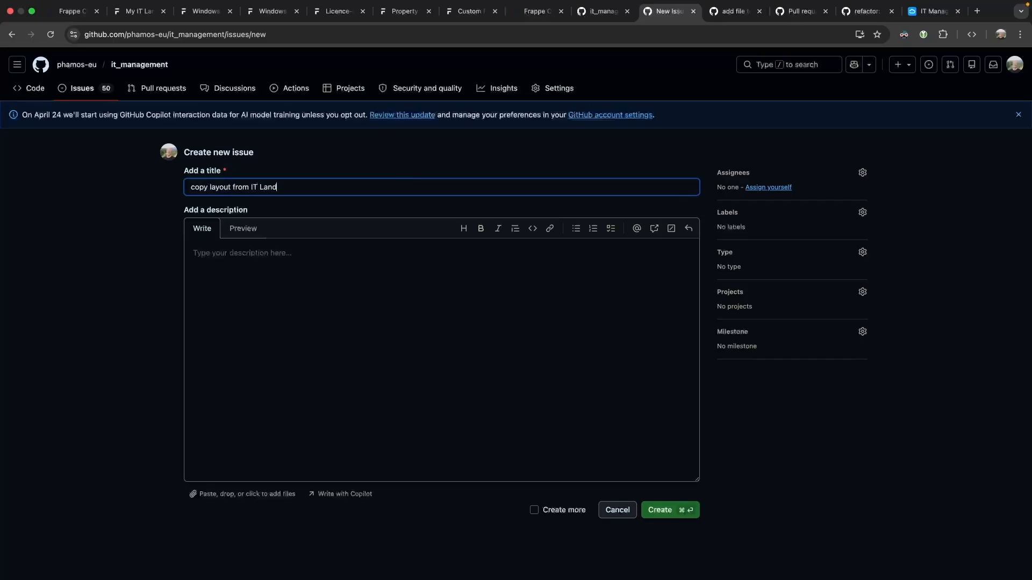
{"action": "type", "text": "scape to ITM Landscape"}
{"action": "left_click", "coordinate": [252, 293]}
{"action": "type", "text": "this "}
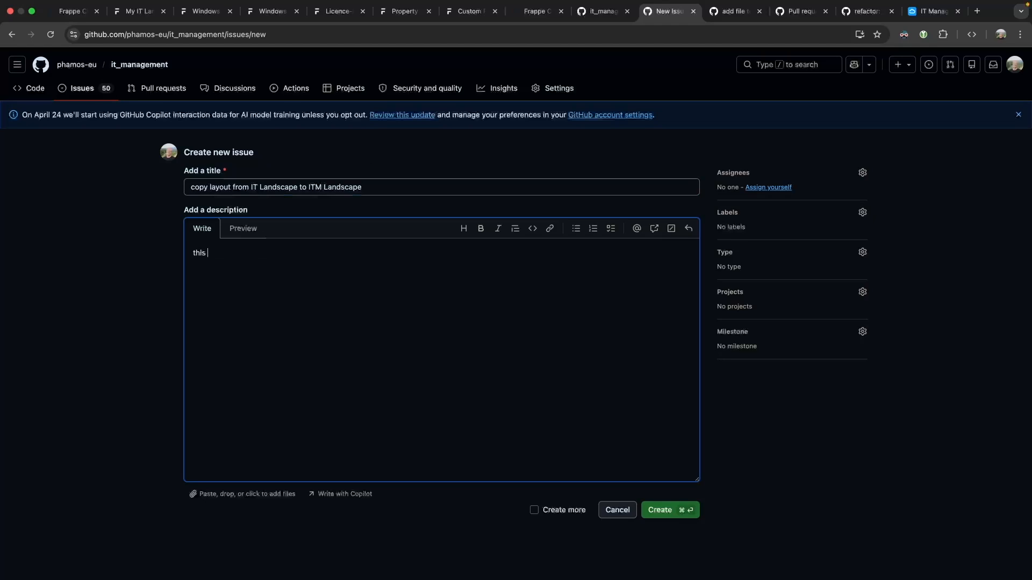
{"action": "type", "text": "is what the ITM landscape should look like, maybe"}
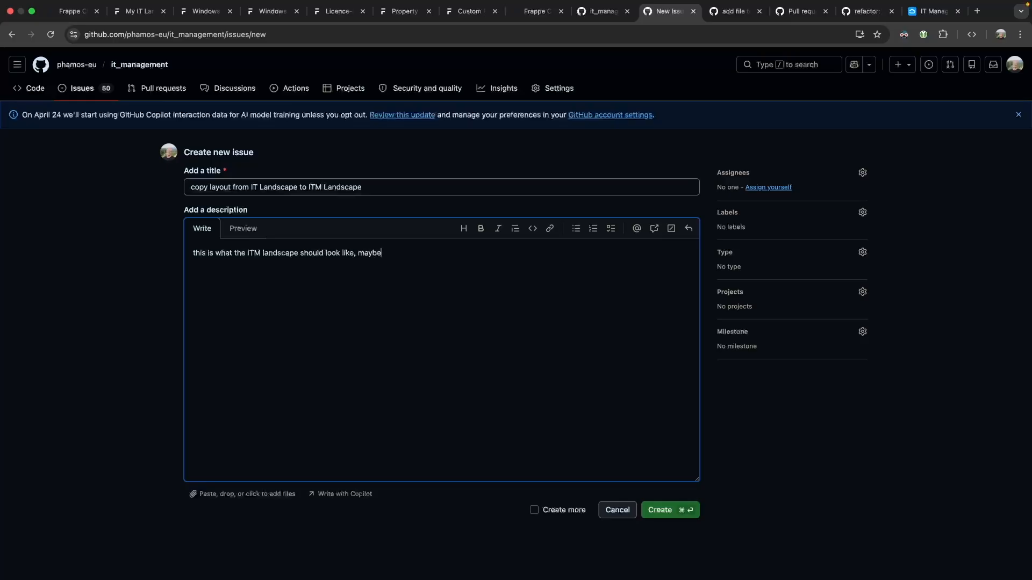
{"action": "type", "text": " even more"}
{"action": "key", "text": "super+v"}
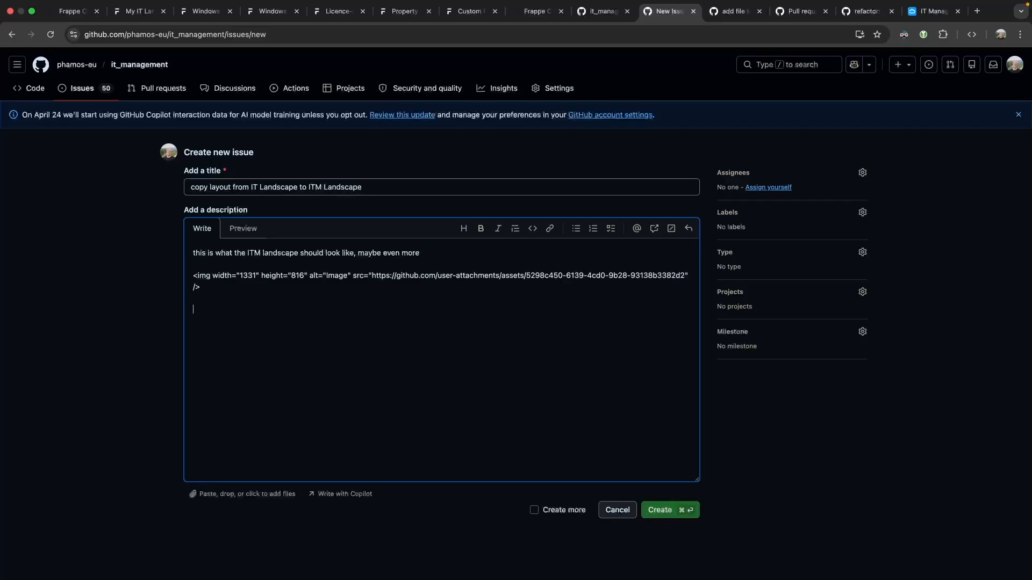
Describe the heat map showing landscape activity, then create the issue.
{"action": "type", "text": "The idea with the "}
{"action": "type", "text": "shar"}
{"action": "key", "text": "BackSpace"}
{"action": "key", "text": "BackSpace"}
{"action": "key", "text": "BackSpace"}
{"action": "key", "text": "BackSpace"}
{"action": "type", "text": "heat map is that "}
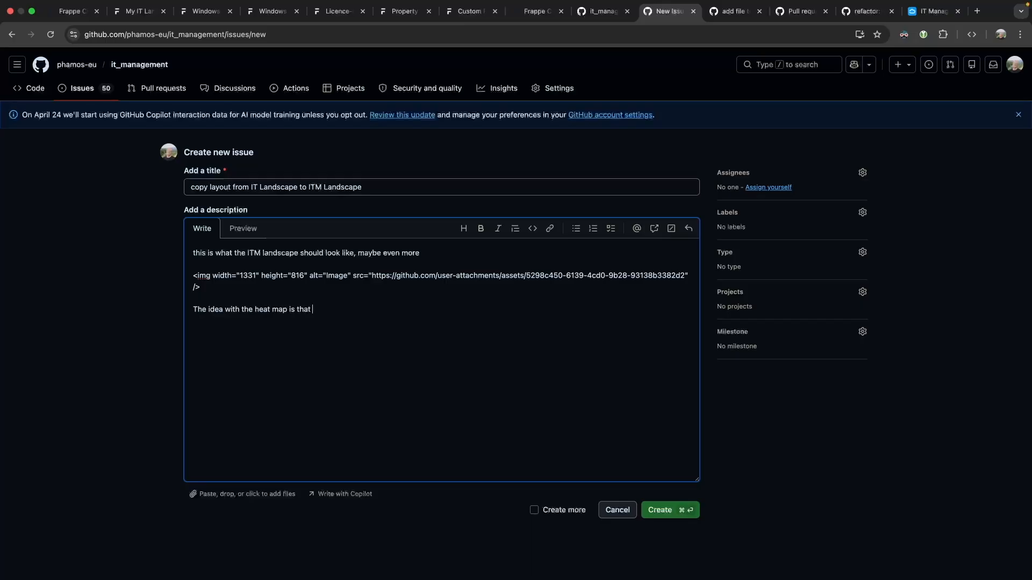
{"action": "type", "text": "will show the acitivity of the "}
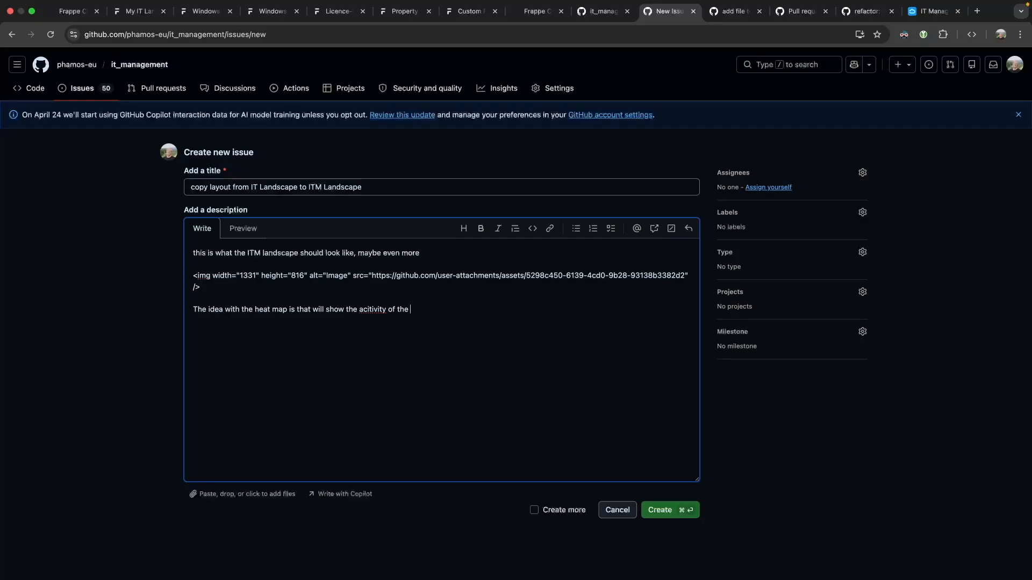
{"action": "type", "text": "landscape. The activity could be "}
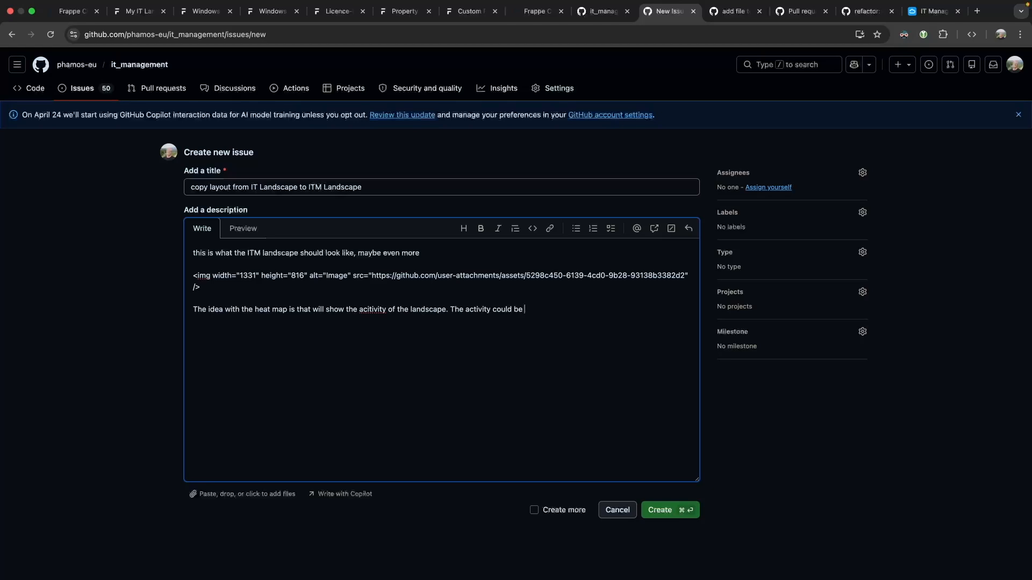
{"action": "type", "text": "influence by timesheets created, issue opened/closed ot"}
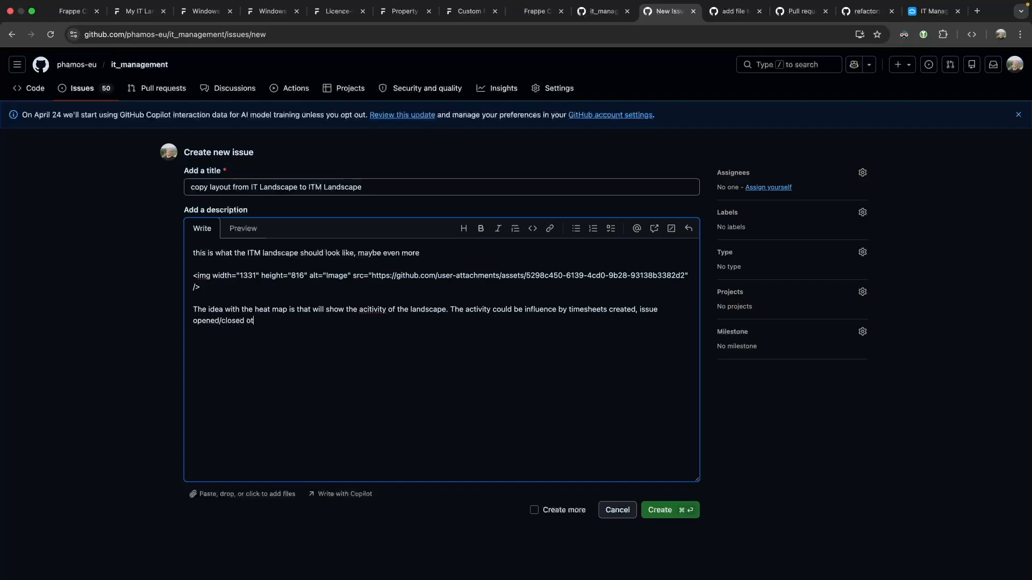
{"action": "type", "text": "her events happening in the landscape"}
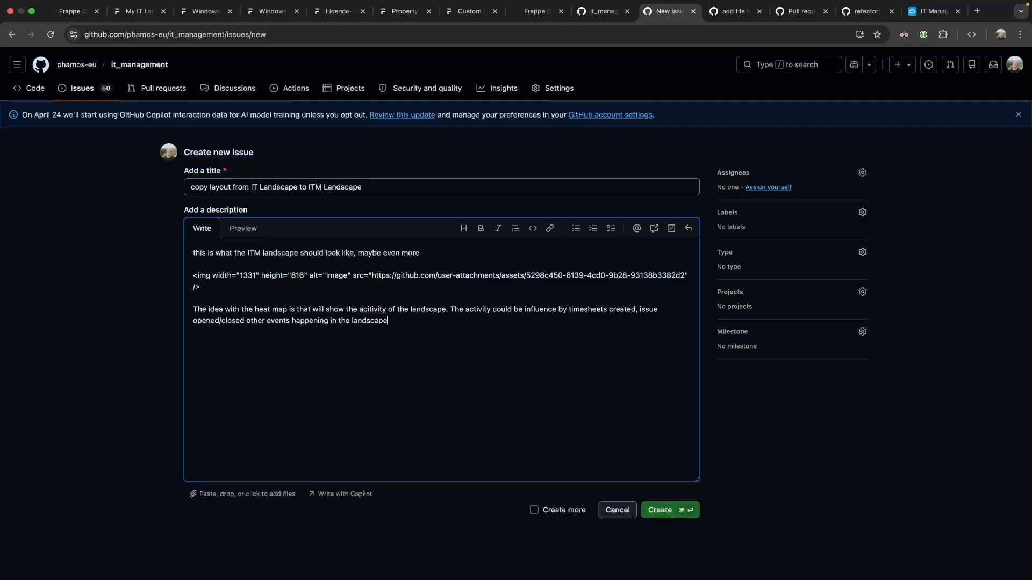
{"action": "left_click", "coordinate": [670, 514]}
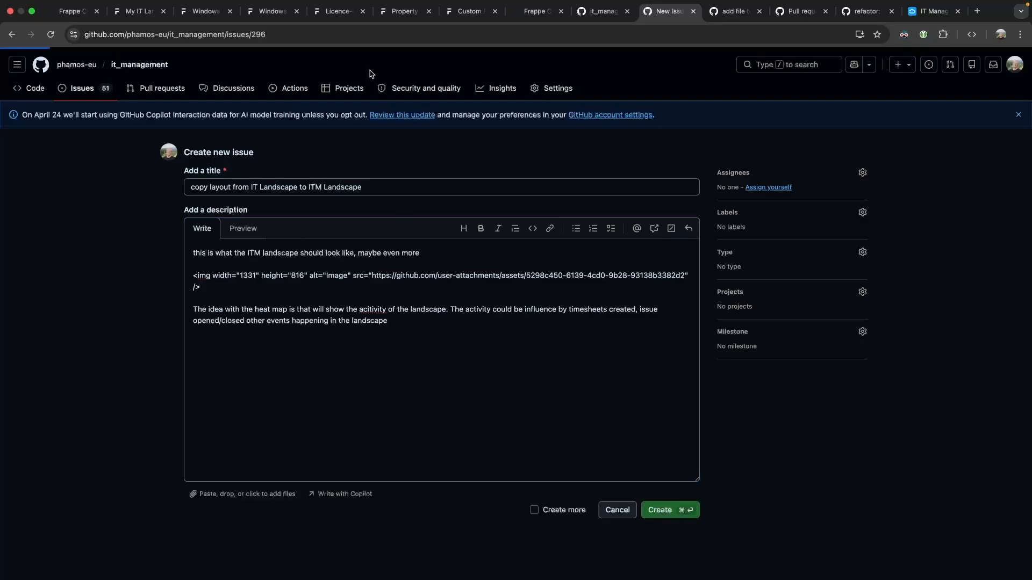
{"action": "left_click", "coordinate": [138, 12]}
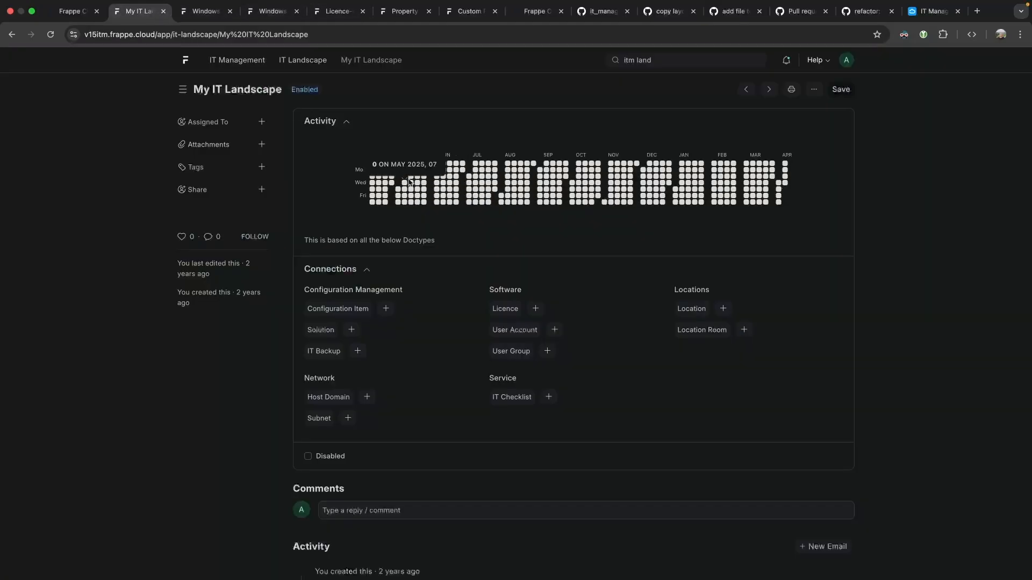
Highlight the heatmap note and the Locations, Software and Configuration Management headings on My IT Landscape.
{"action": "left_click_drag", "start_coordinate": [316, 240], "coordinate": [447, 243]}
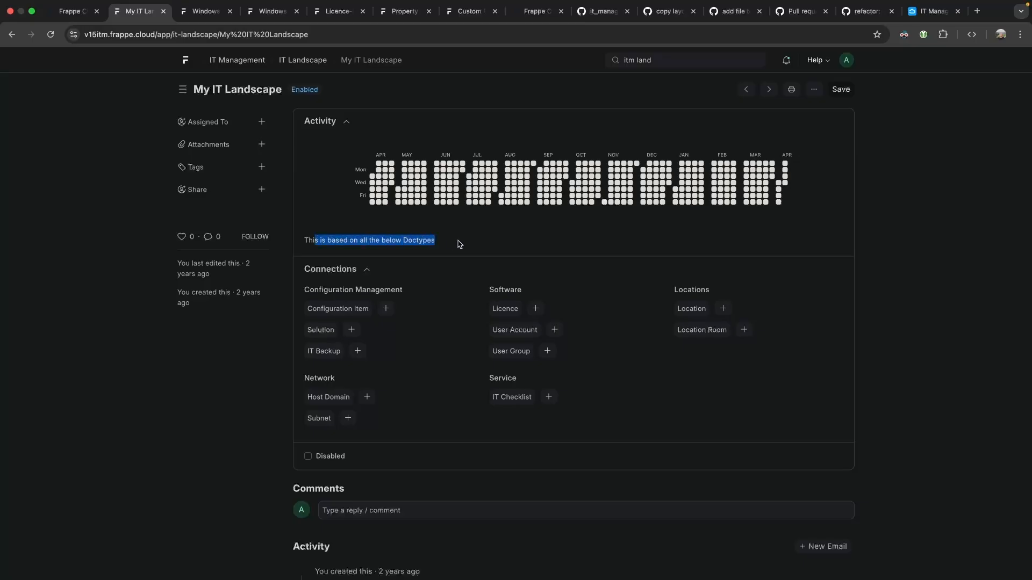
{"action": "left_click", "coordinate": [373, 243]}
{"action": "left_click_drag", "start_coordinate": [364, 242], "coordinate": [467, 246]}
{"action": "left_click", "coordinate": [466, 247]}
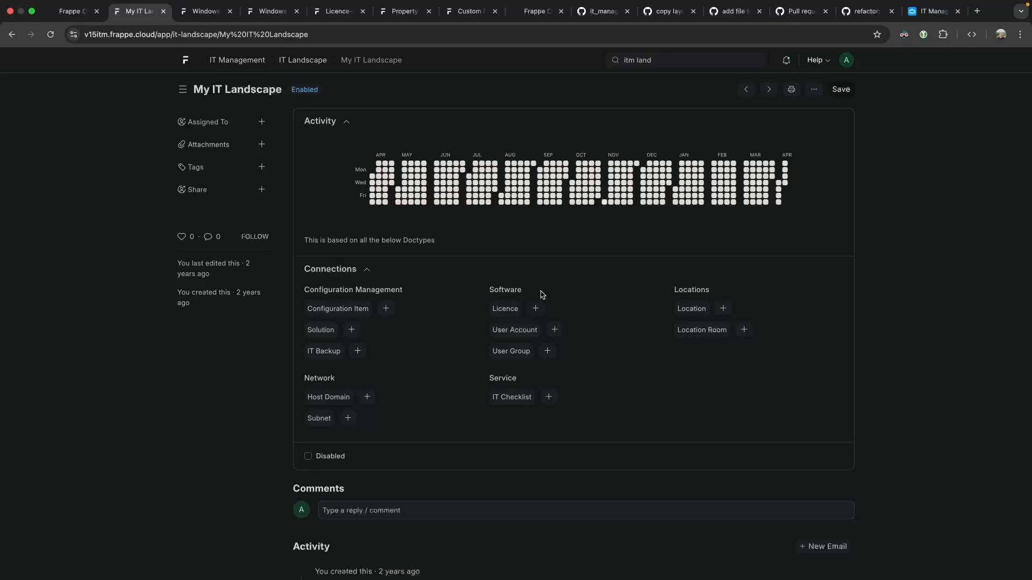
{"action": "left_click_drag", "start_coordinate": [674, 290], "coordinate": [733, 296]}
{"action": "left_click", "coordinate": [733, 296]}
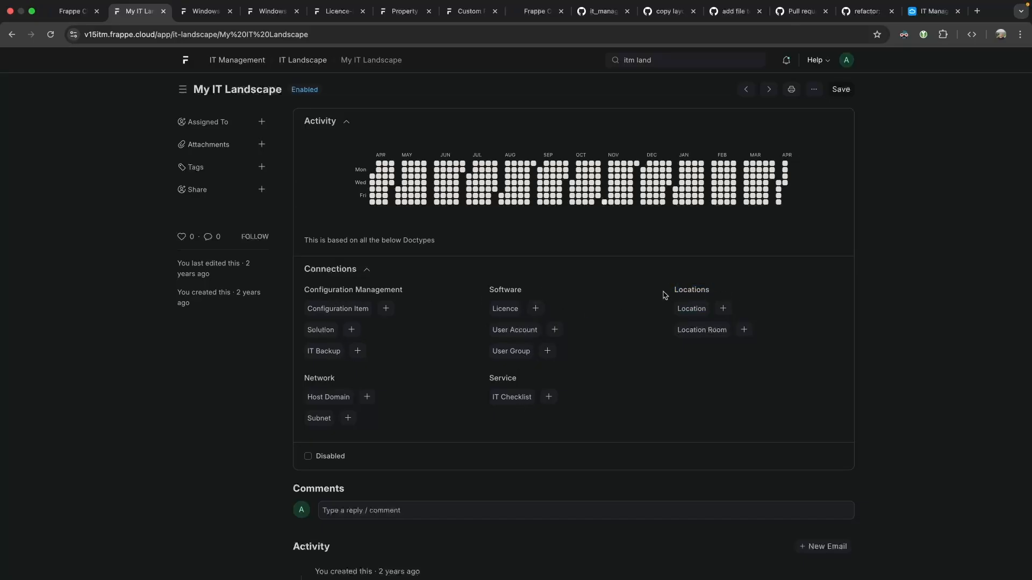
{"action": "left_click_drag", "start_coordinate": [490, 290], "coordinate": [548, 295]}
{"action": "left_click", "coordinate": [527, 295]}
{"action": "left_click_drag", "start_coordinate": [315, 290], "coordinate": [415, 296]}
{"action": "left_click", "coordinate": [415, 296]}
{"action": "triple_click", "coordinate": [328, 298]}
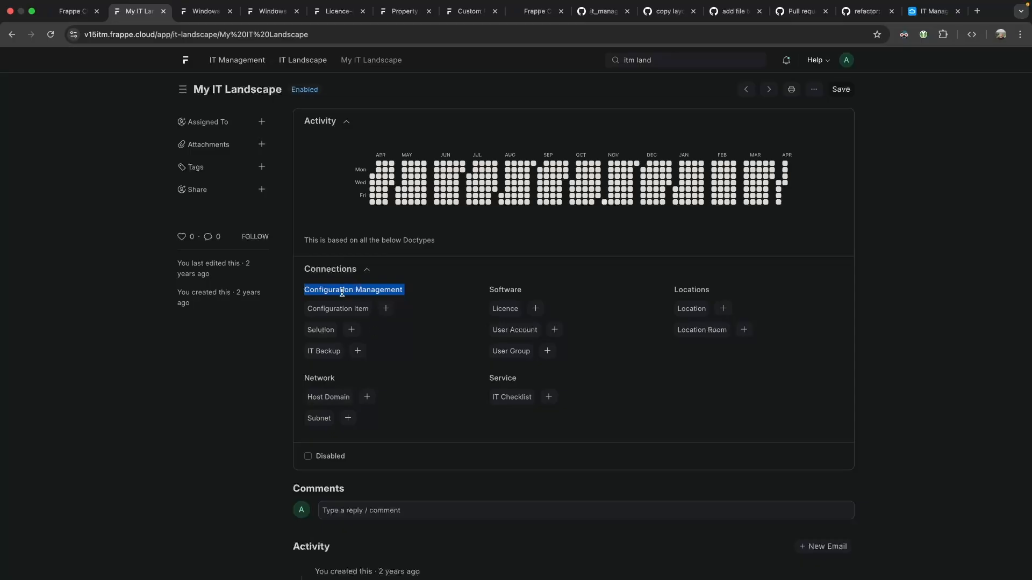
{"action": "left_click_drag", "start_coordinate": [403, 290], "coordinate": [307, 290]}
{"action": "left_click", "coordinate": [423, 300]}
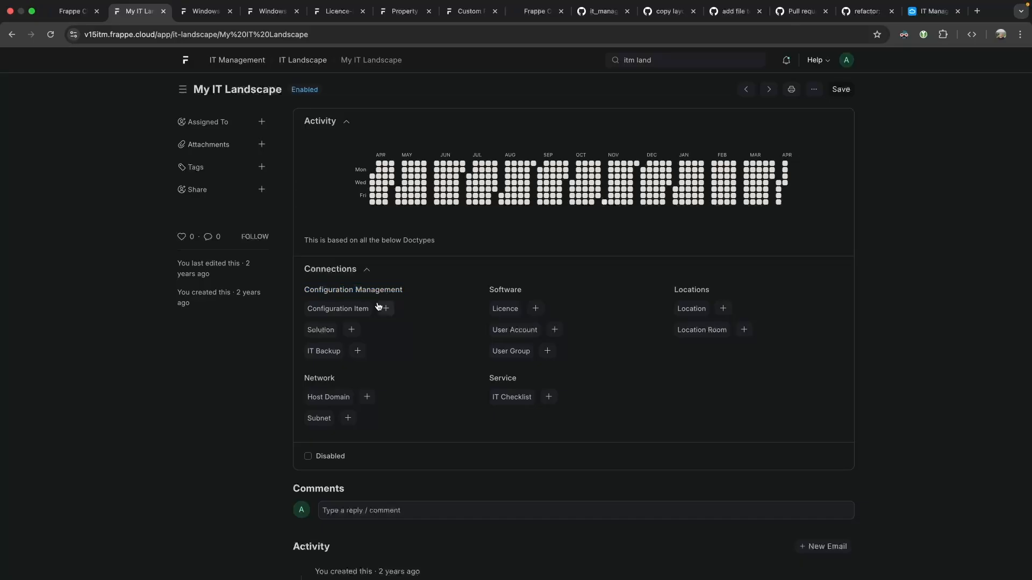
Try the Configuration Item list, dismiss its Missing DocType error, and open the ITM Landscape list.
{"action": "left_click", "coordinate": [325, 308]}
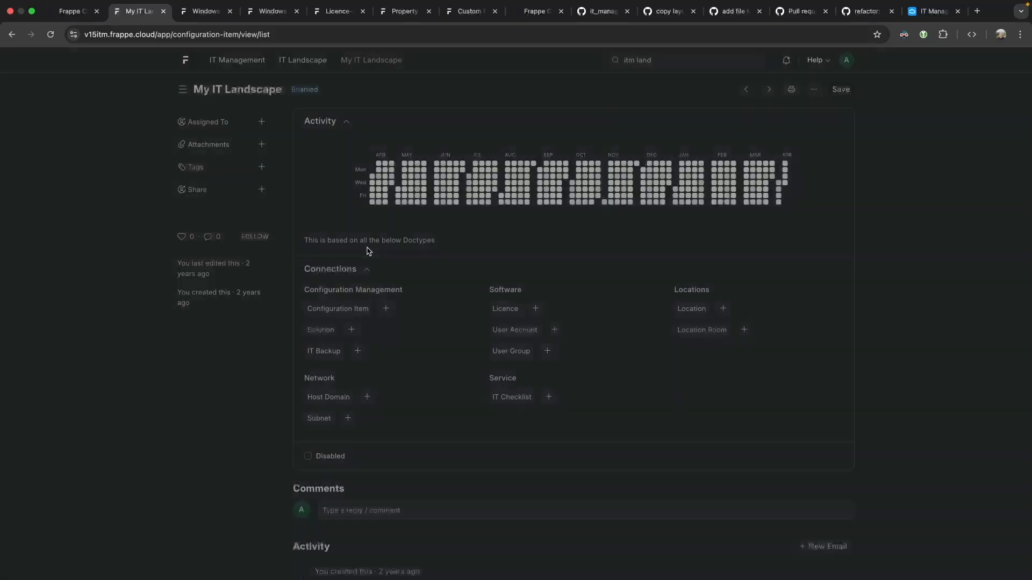
{"action": "left_click", "coordinate": [362, 203]}
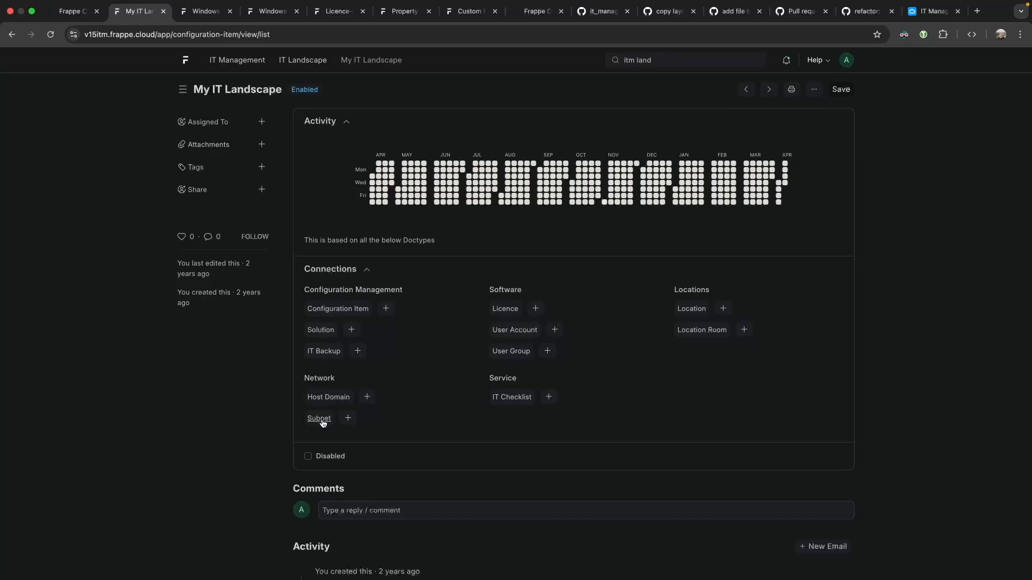
{"action": "left_click", "coordinate": [674, 60]}
{"action": "left_click", "coordinate": [669, 79]}
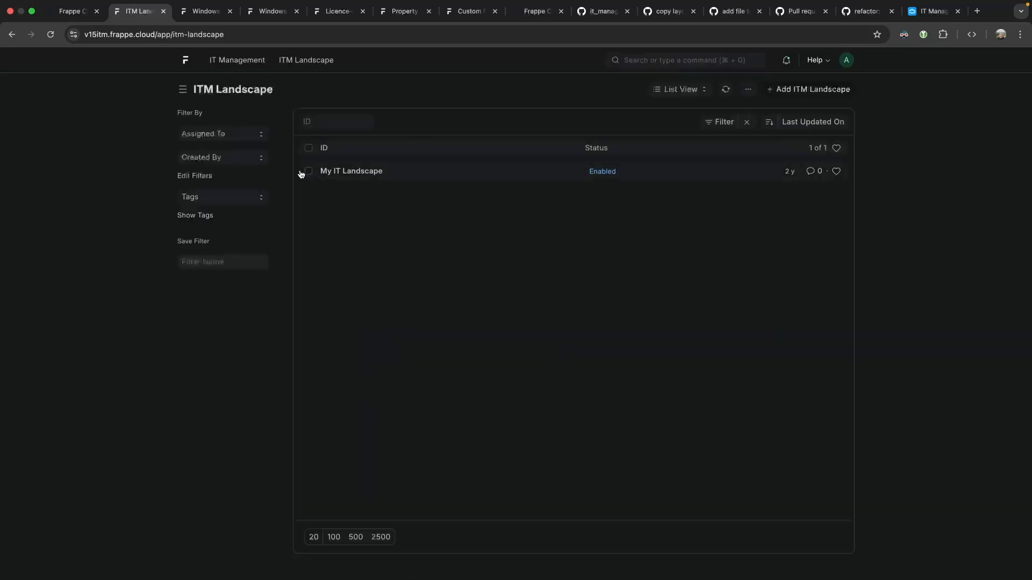
Customize the ITM Landscape form, adding a third Document Links row toward ITM Software Instance.
{"action": "left_click", "coordinate": [378, 172]}
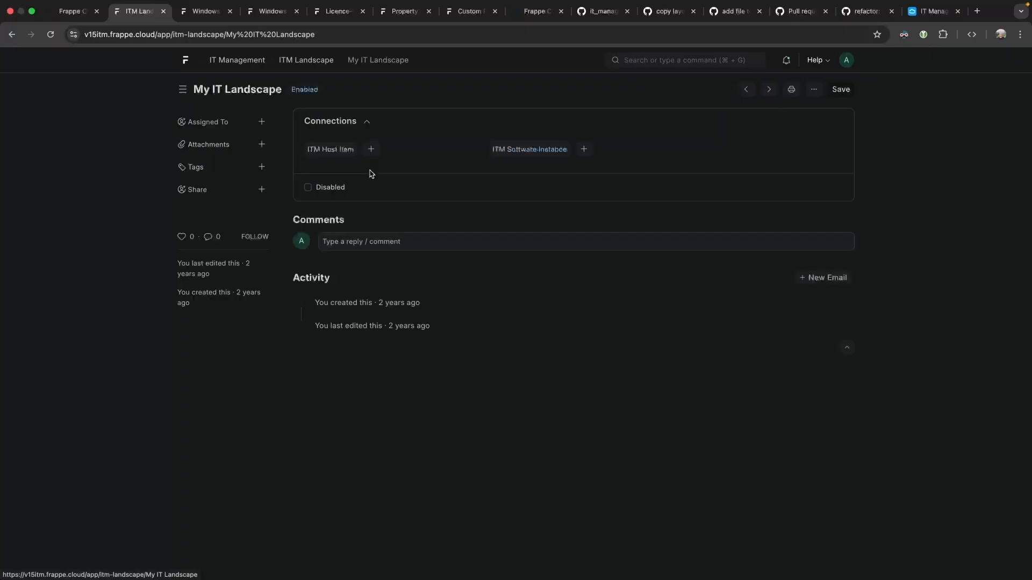
{"action": "left_click", "coordinate": [814, 89]}
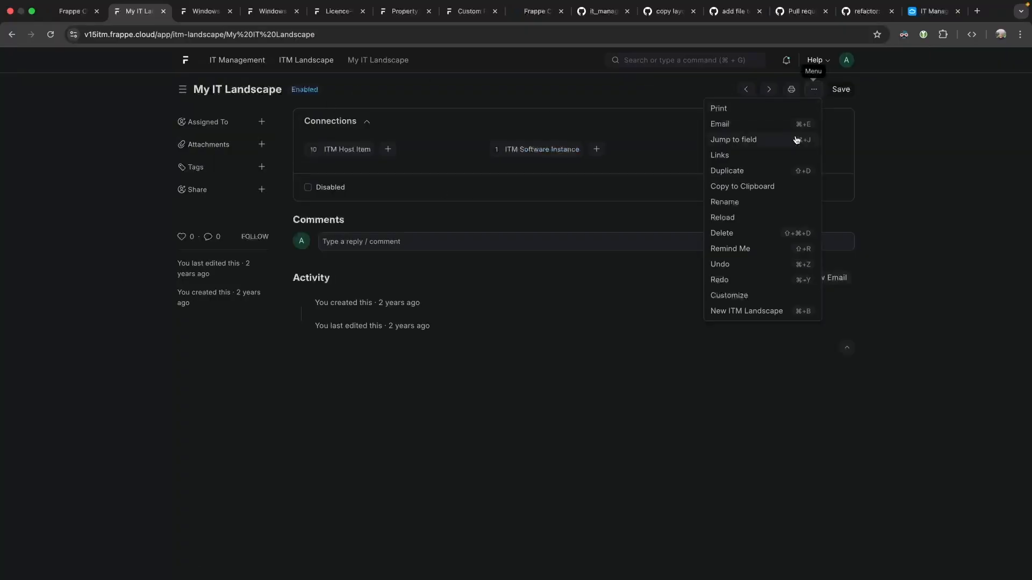
{"action": "left_click", "coordinate": [743, 295]}
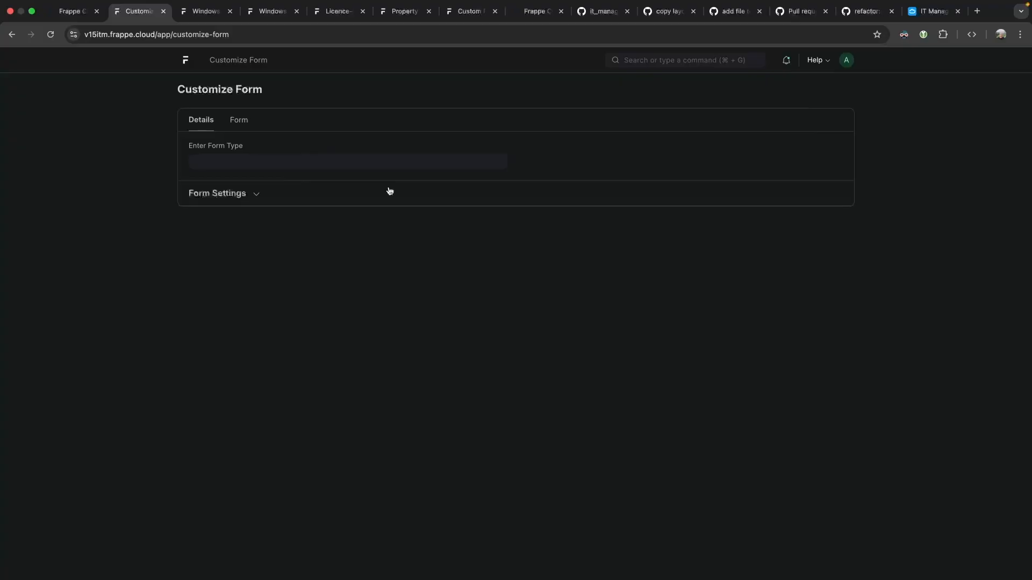
{"action": "left_click", "coordinate": [204, 123]}
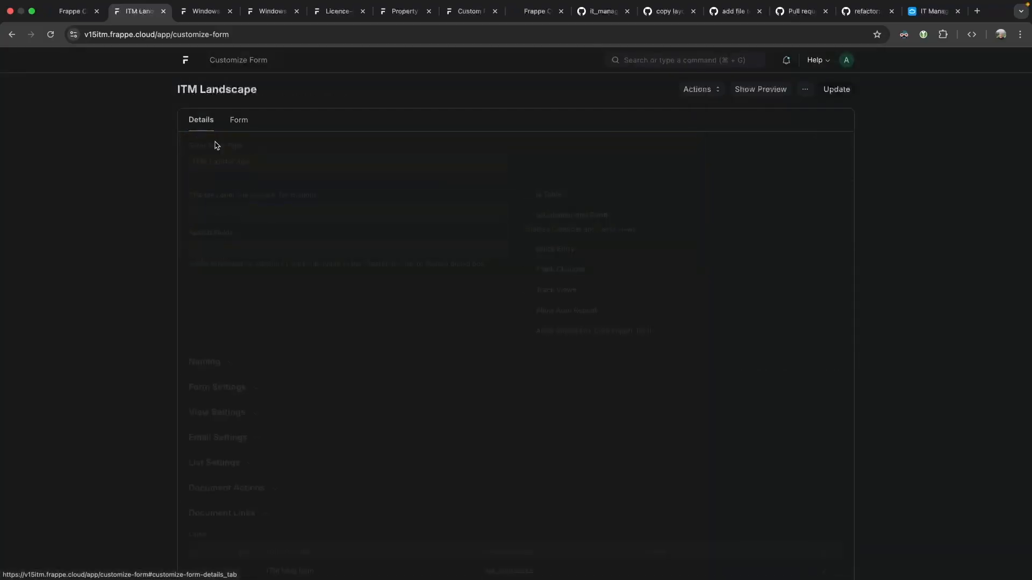
{"action": "scroll", "coordinate": [253, 348], "scroll_direction": "down", "scroll_amount": 2}
{"action": "left_click", "coordinate": [202, 520]}
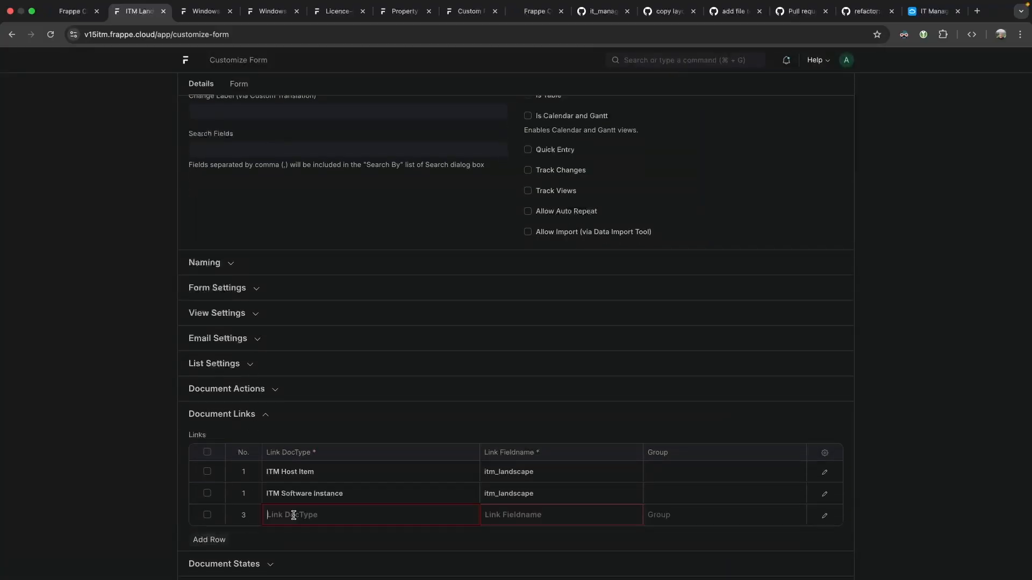
{"action": "type", "text": "itm software inst"}
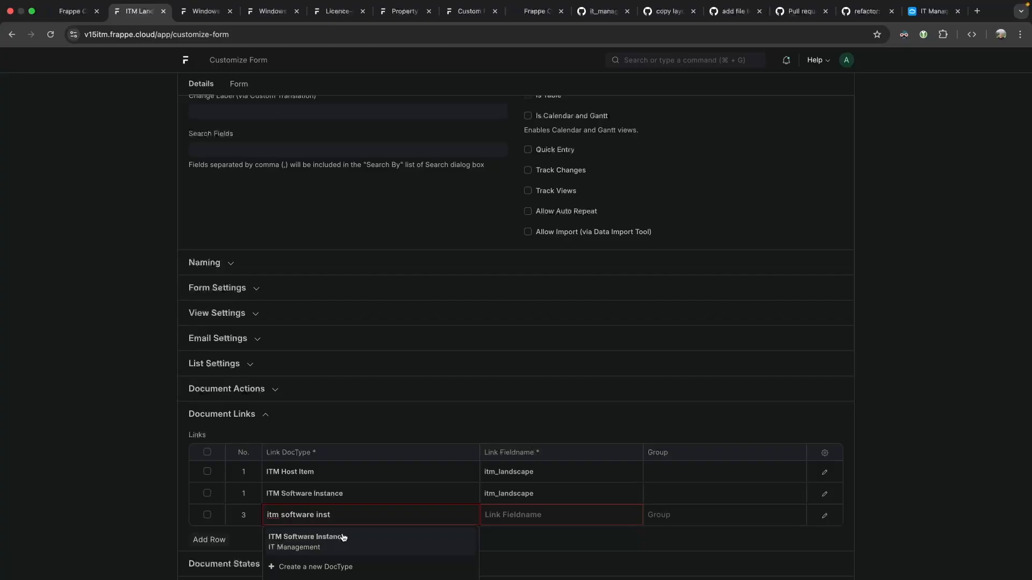
{"action": "left_click", "coordinate": [271, 11]}
Open the DocType list filtered by %licence%, showing Licence and Licence Table.
{"action": "left_click", "coordinate": [342, 13]}
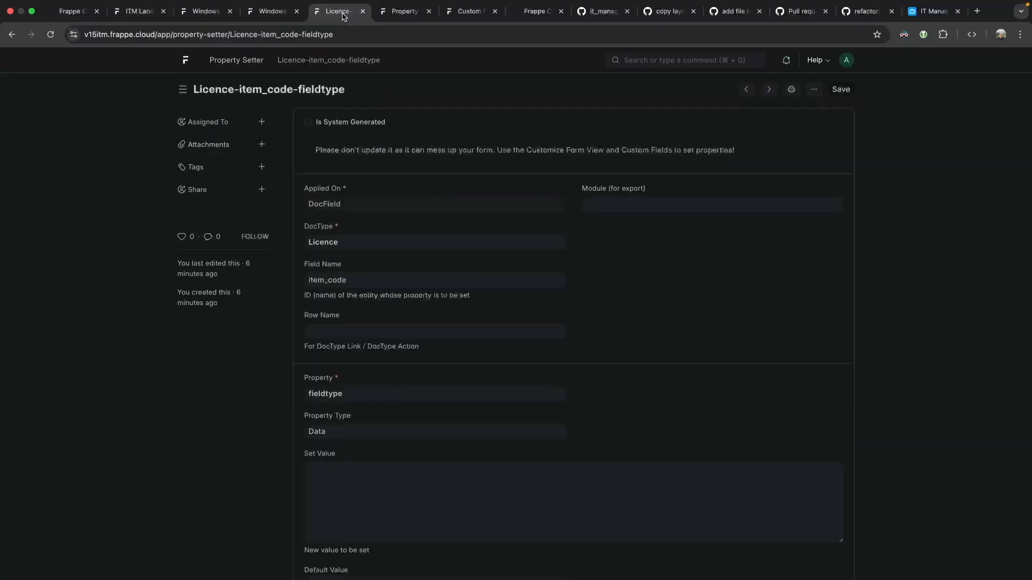
{"action": "left_click", "coordinate": [271, 11]}
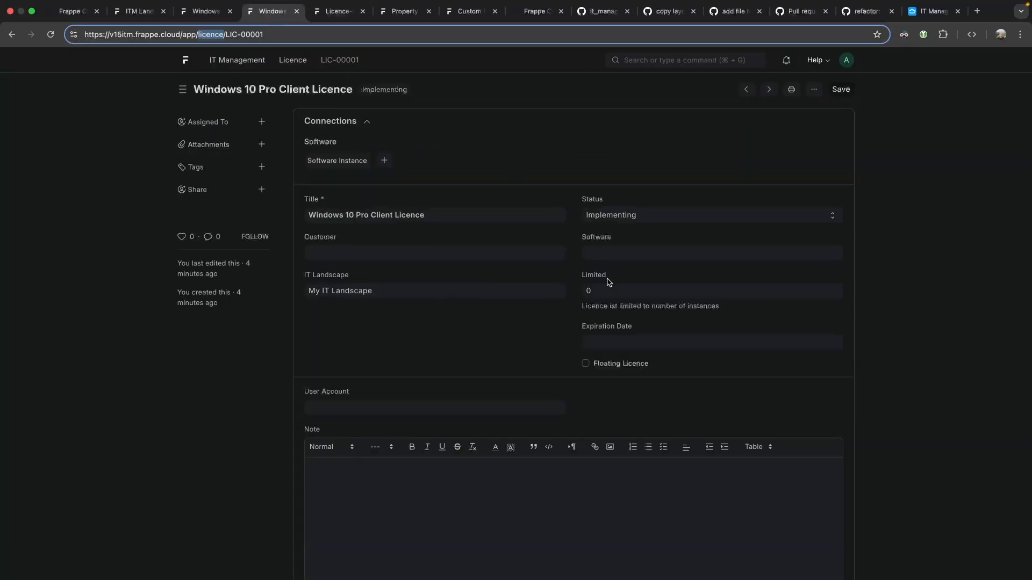
{"action": "left_click", "coordinate": [329, 276]}
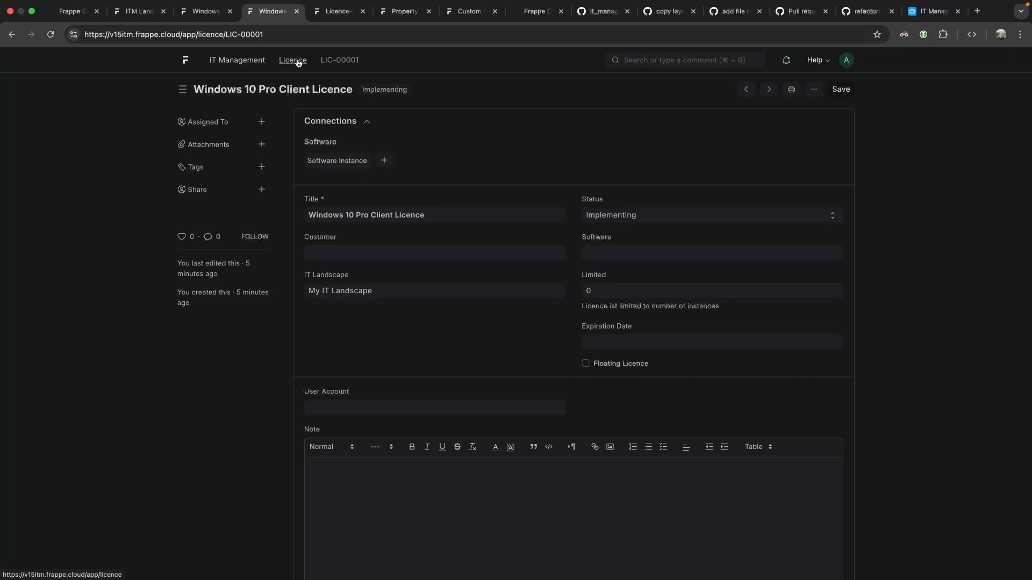
{"action": "left_click", "coordinate": [680, 60]}
{"action": "type", "text": "doctype"}
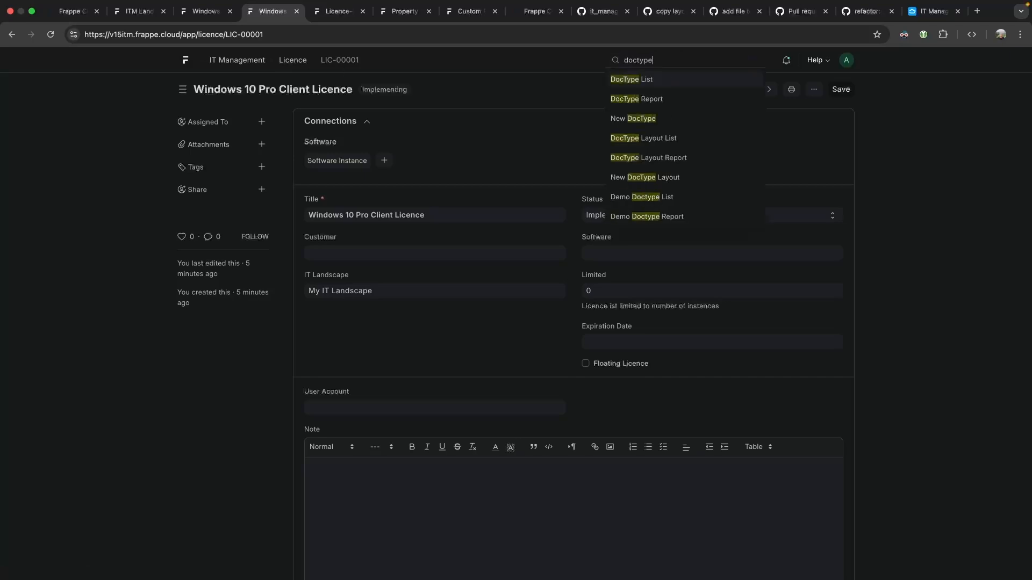
{"action": "key", "text": "Return"}
{"action": "left_click_drag", "start_coordinate": [345, 121], "coordinate": [336, 104]}
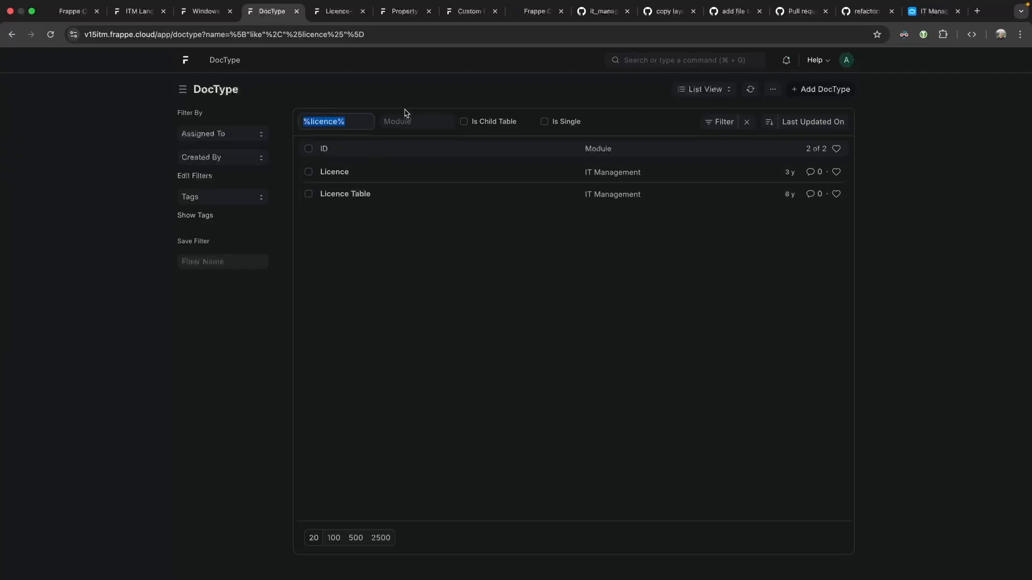
{"action": "left_click", "coordinate": [428, 70]}
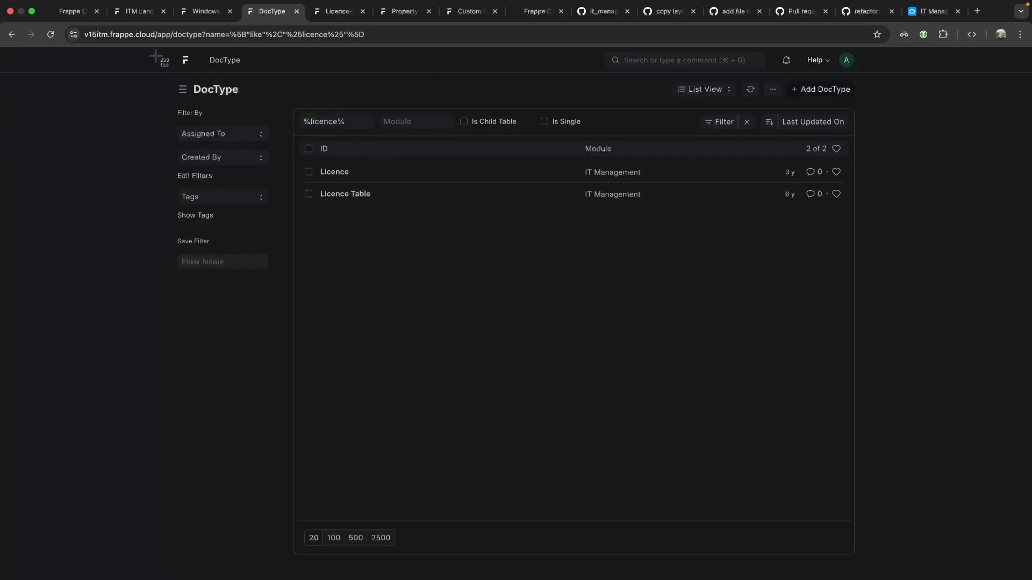
Copy a screenshot of the filtered DocType list to the clipboard.
{"action": "key", "text": "super+shift+4"}
{"action": "left_click_drag", "start_coordinate": [48, 23], "coordinate": [872, 282]}
{"action": "left_click", "coordinate": [674, 473]}
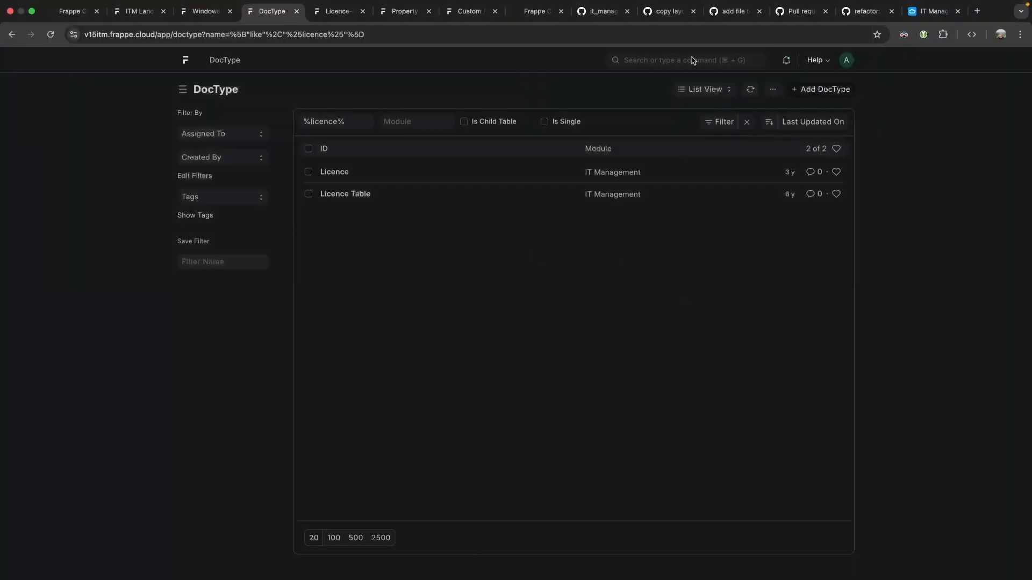
{"action": "left_click", "coordinate": [669, 20]}
{"action": "left_click", "coordinate": [806, 153]}
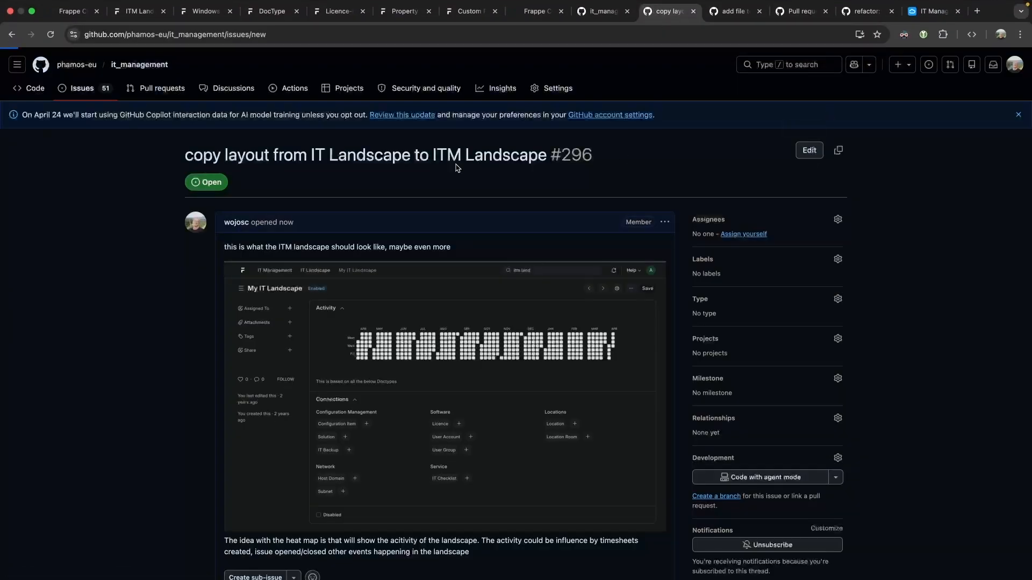
File GitHub issue 'create ITM Licence' with the screenshot and a note to copy Licence with IT-linked elements.
{"action": "type", "text": "create ITM Licence"}
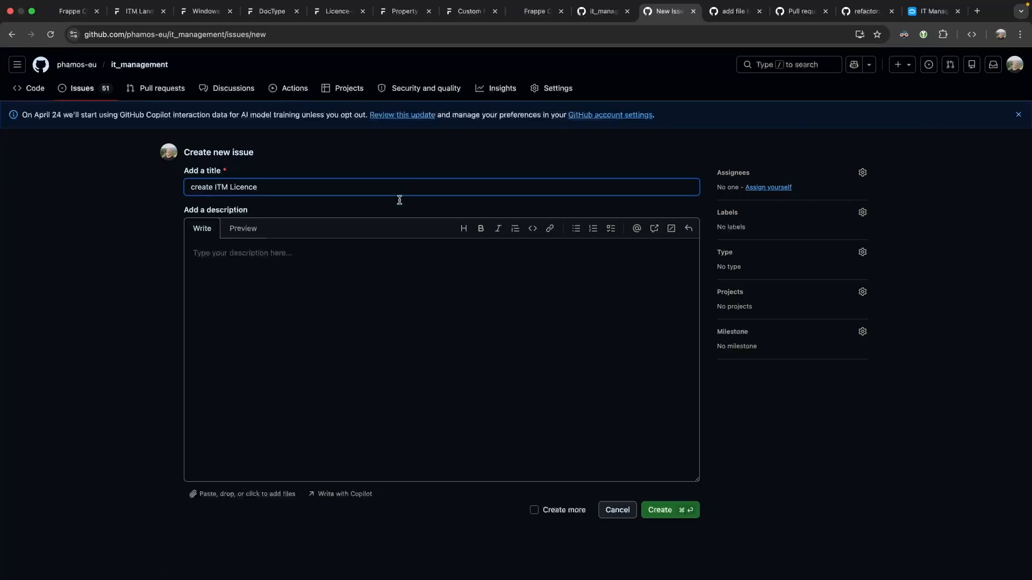
{"action": "left_click", "coordinate": [311, 271]}
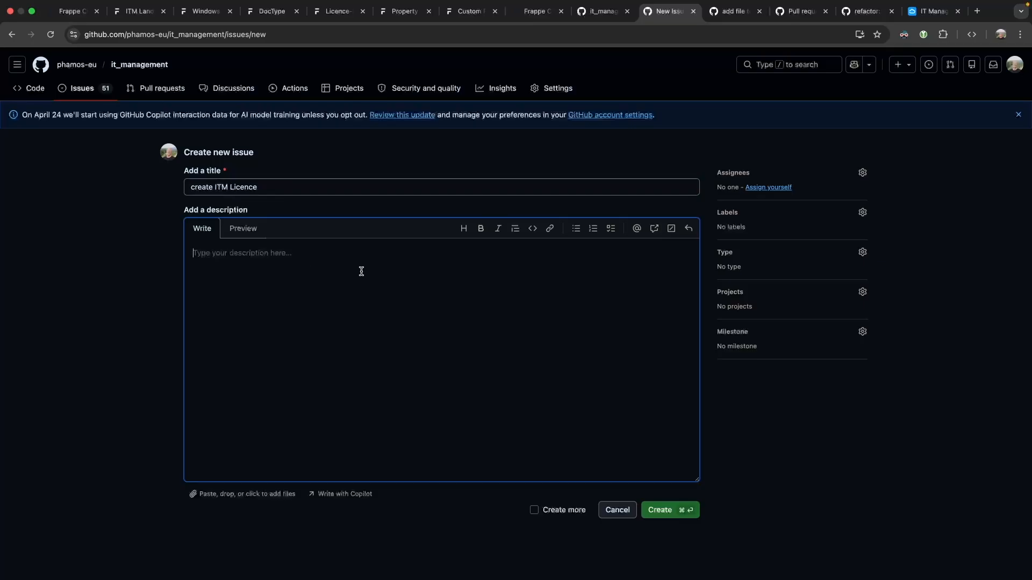
{"action": "type", "text": "the"}
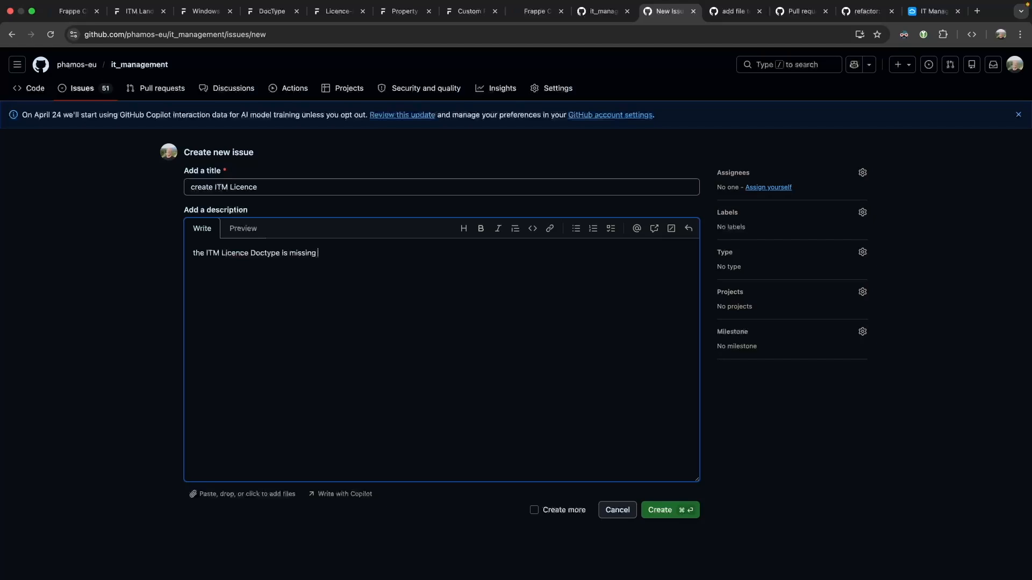
{"action": "key", "text": "super+v"}
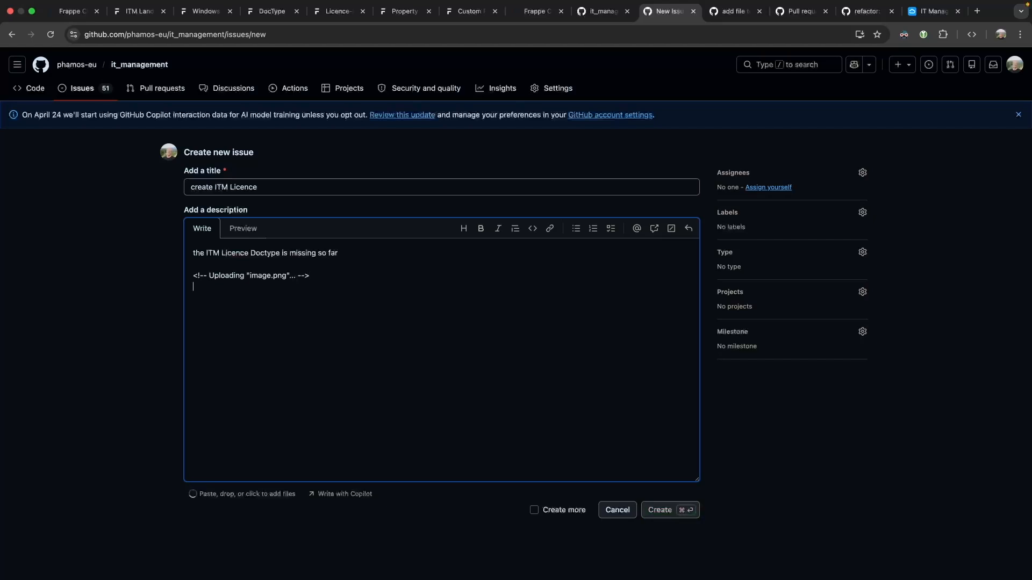
{"action": "type", "text": "it should be a copy of Licence b"}
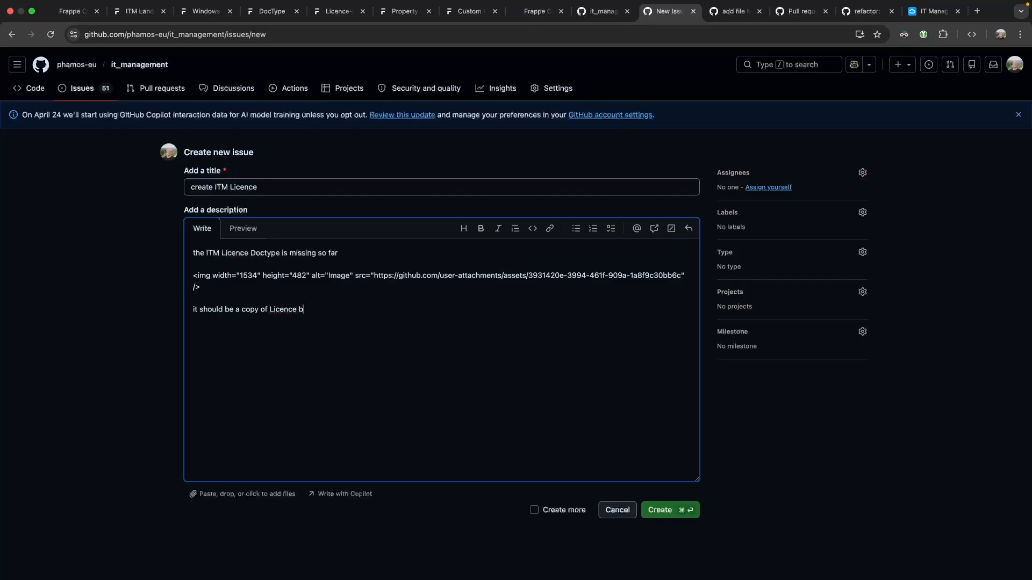
{"action": "type", "text": "ut linked to other elem"}
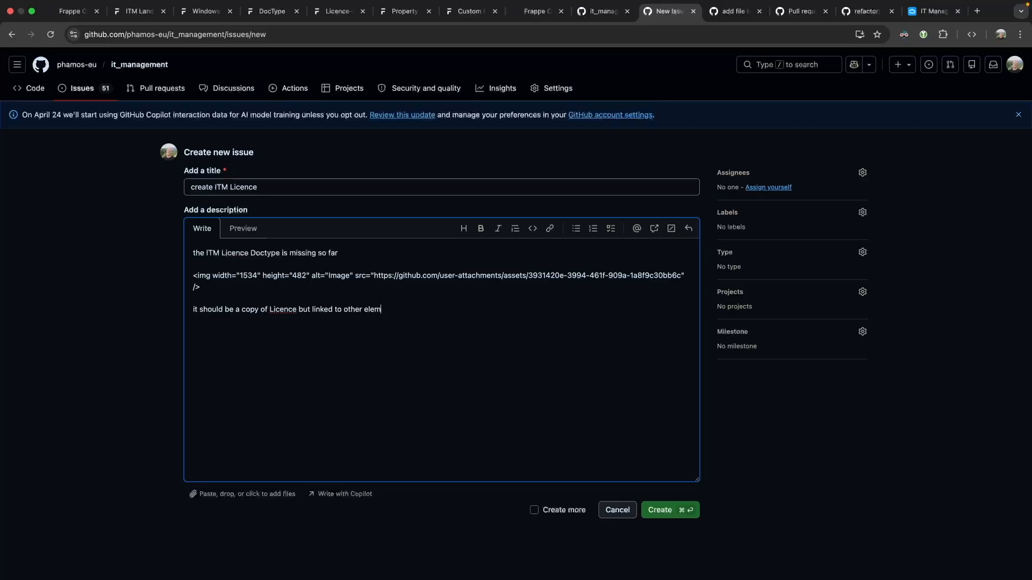
{"action": "type", "text": "ents with the ITM prefix"}
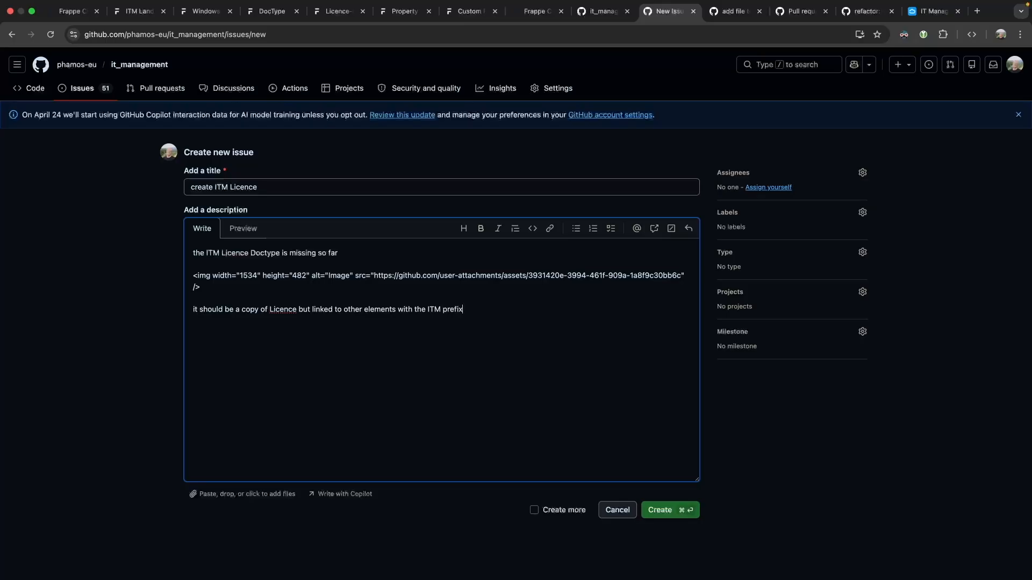
{"action": "left_click", "coordinate": [663, 515]}
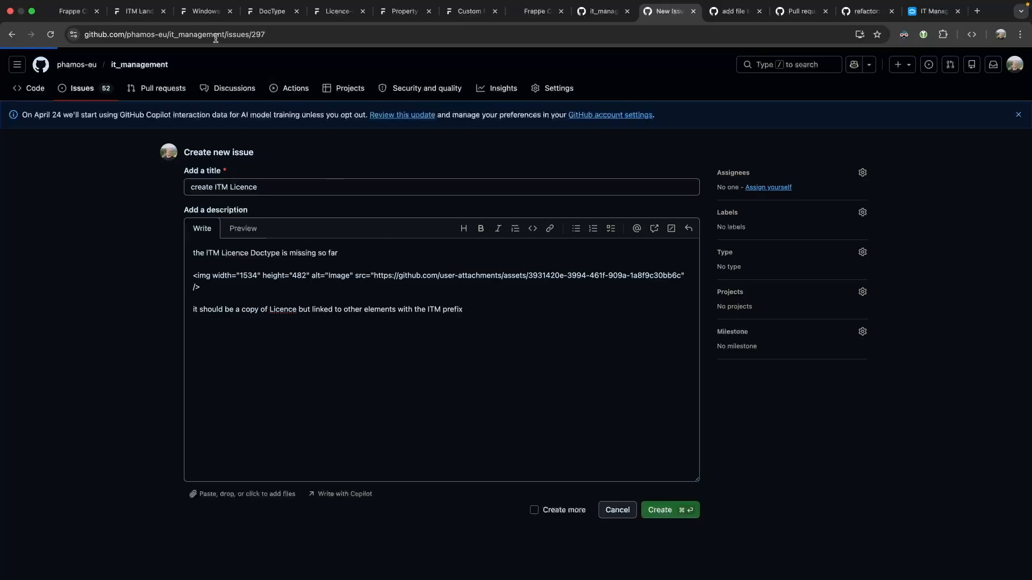
{"action": "left_click", "coordinate": [202, 13]}
Duplicate the Licence DocType and try saving it, dismissing the missing-fields warning.
{"action": "left_click", "coordinate": [138, 13]}
{"action": "left_click", "coordinate": [200, 12]}
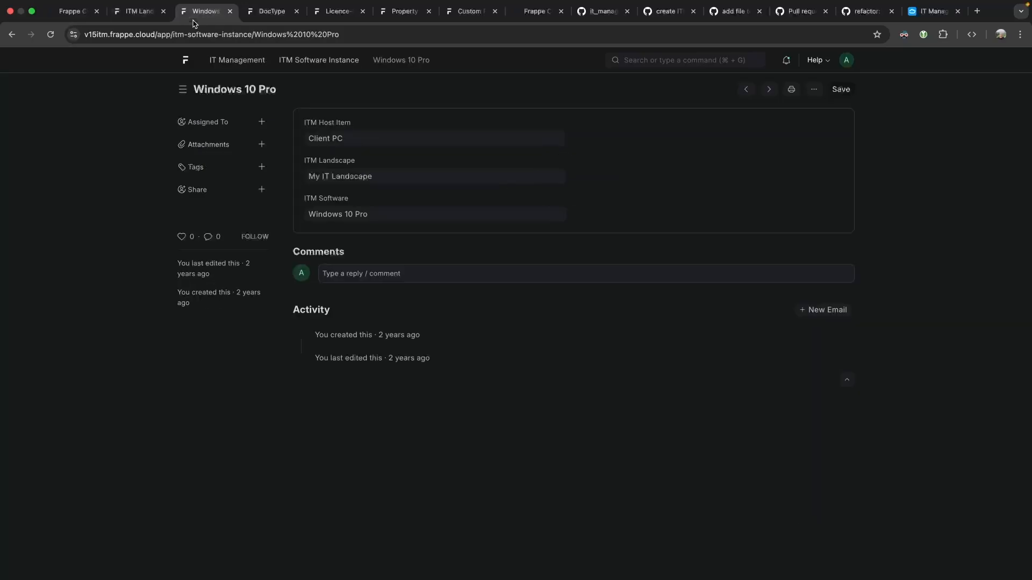
{"action": "left_click", "coordinate": [331, 16]}
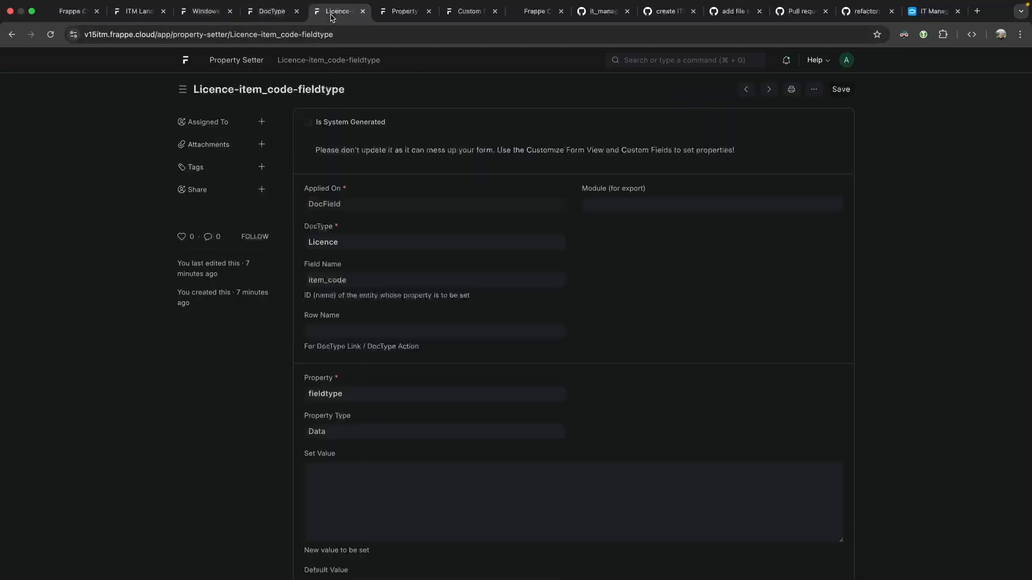
{"action": "left_click", "coordinate": [271, 12]}
{"action": "left_click", "coordinate": [333, 172]}
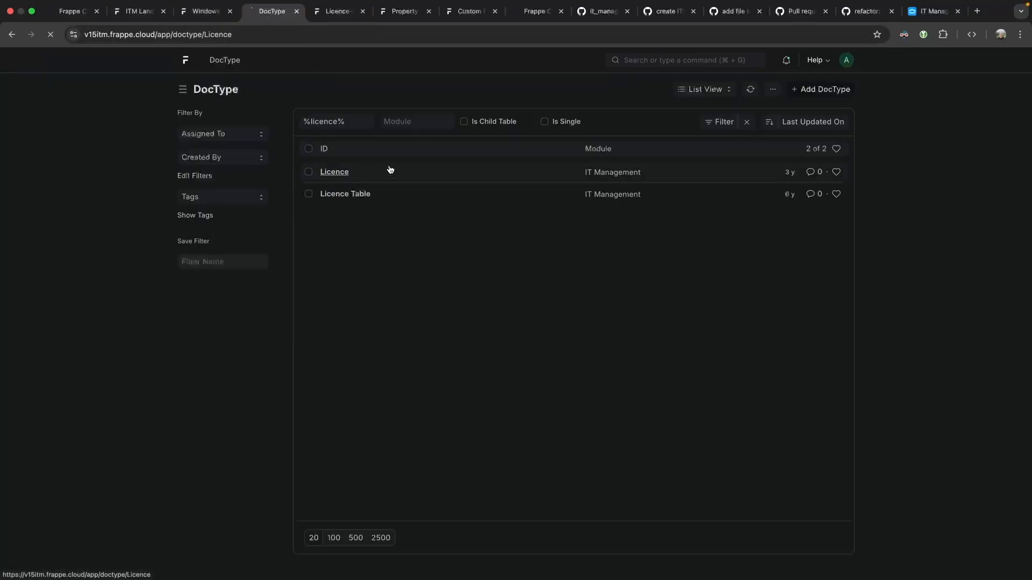
{"action": "left_click", "coordinate": [845, 90]}
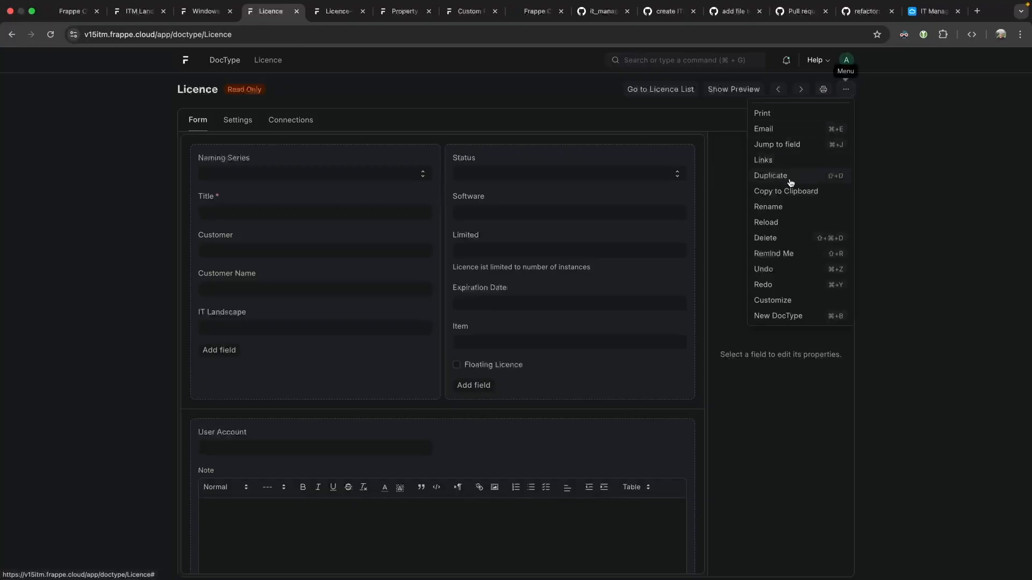
{"action": "left_click", "coordinate": [790, 183]}
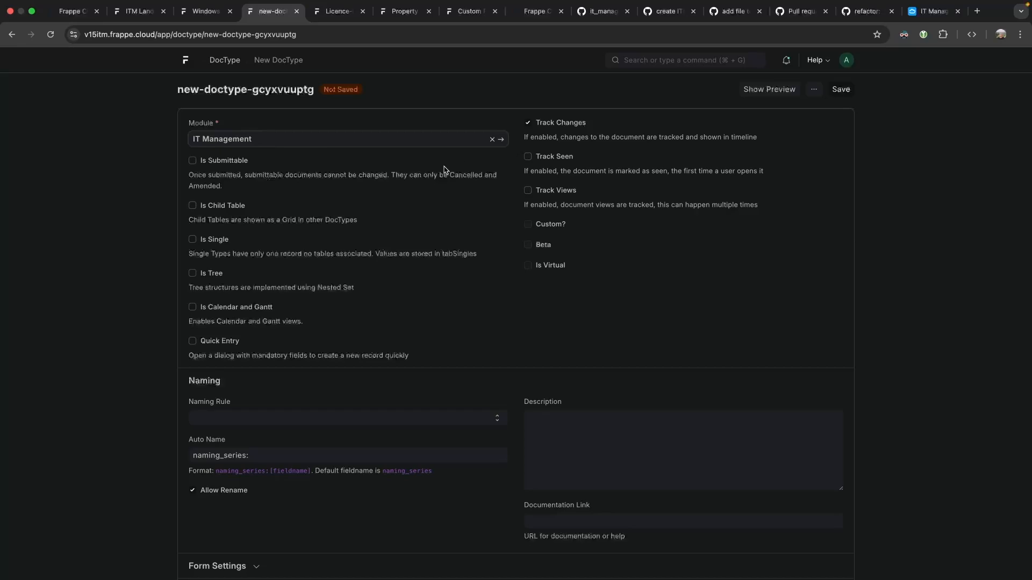
{"action": "scroll", "coordinate": [444, 170], "scroll_direction": "down", "scroll_amount": 4}
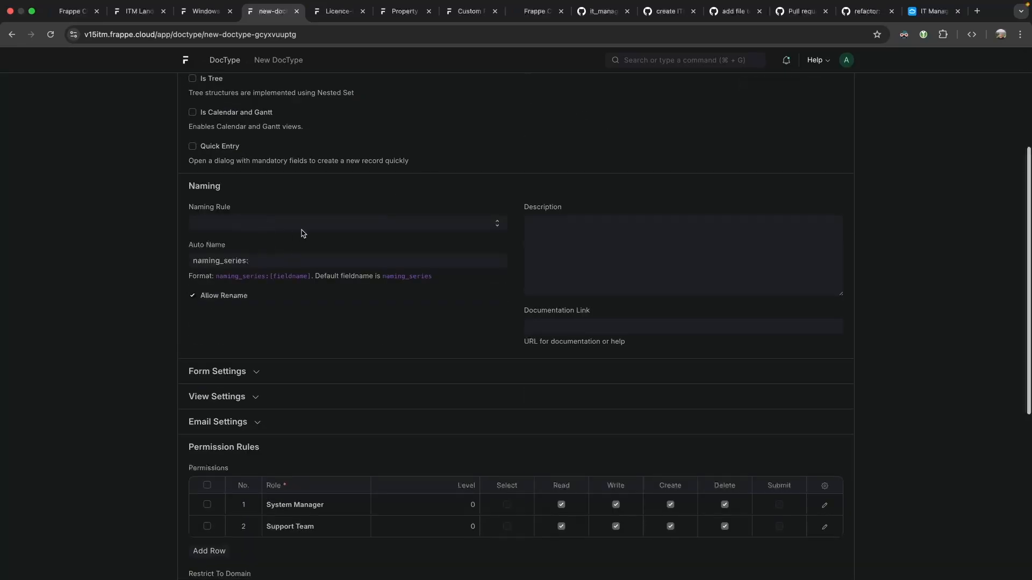
{"action": "scroll", "coordinate": [301, 233], "scroll_direction": "up", "scroll_amount": 4}
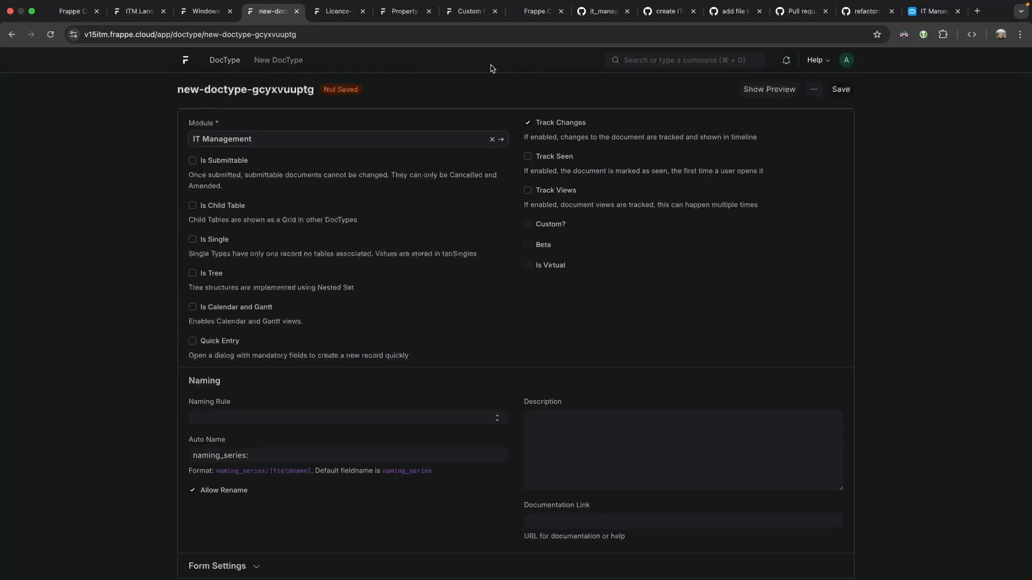
{"action": "left_click", "coordinate": [840, 90]}
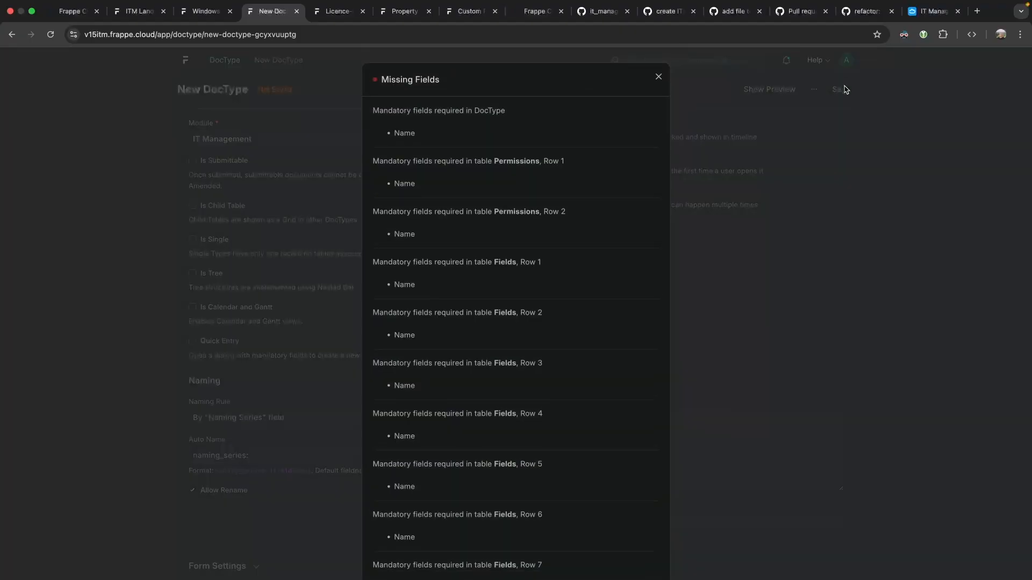
{"action": "left_click", "coordinate": [656, 77]}
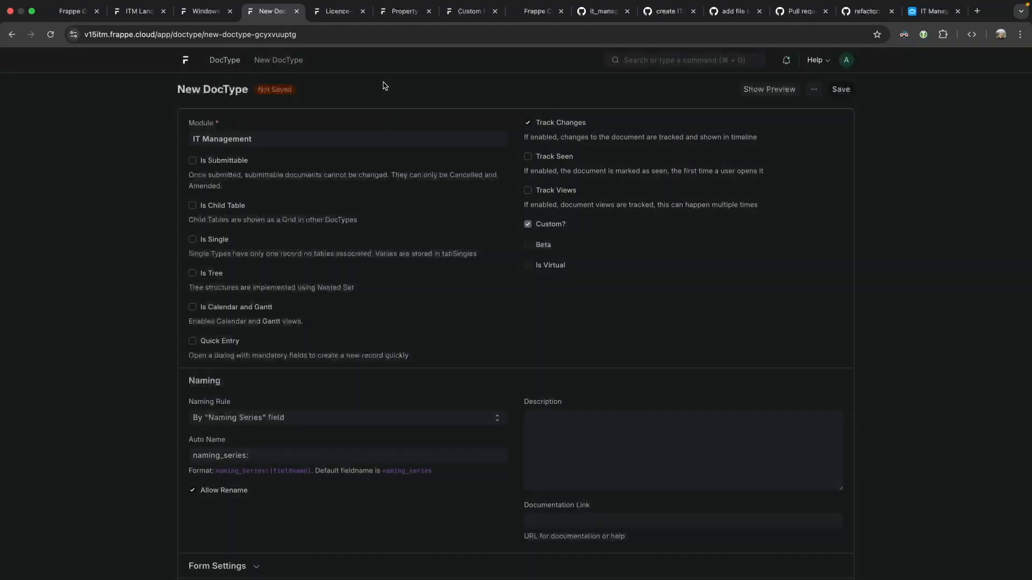
Reopen the Licence DocType and check the form settings and Windows 10 Pro software tabs.
{"action": "left_click", "coordinate": [230, 62]}
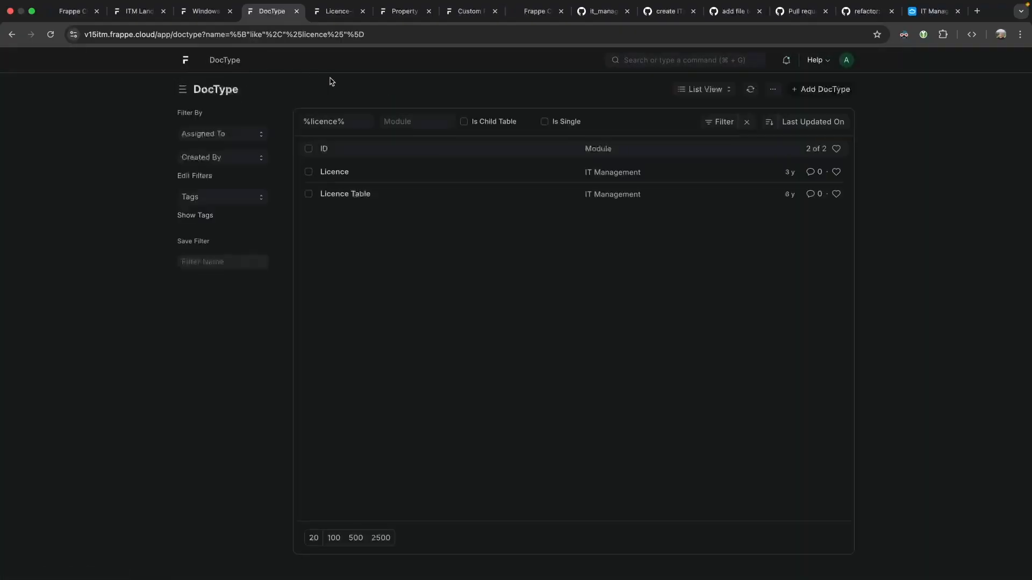
{"action": "left_click", "coordinate": [338, 175]}
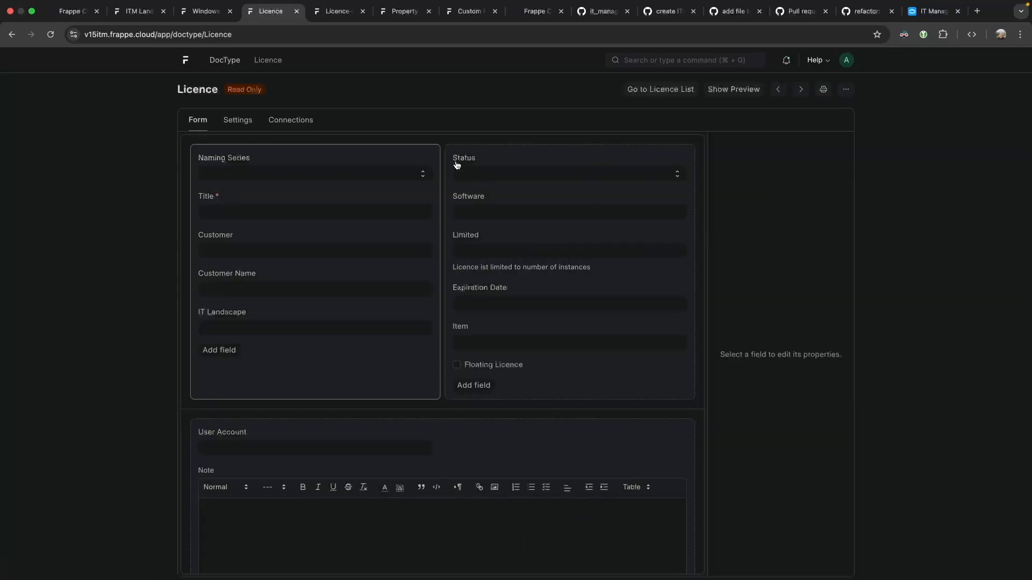
{"action": "scroll", "coordinate": [698, 180], "scroll_direction": "down", "scroll_amount": 3}
{"action": "scroll", "coordinate": [694, 181], "scroll_direction": "up", "scroll_amount": 3}
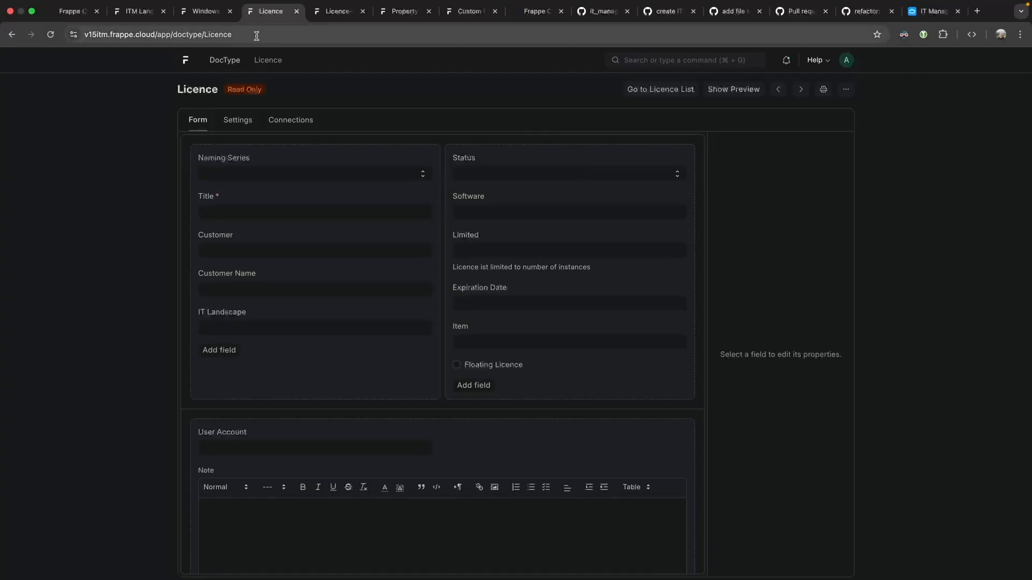
{"action": "left_click", "coordinate": [138, 11]}
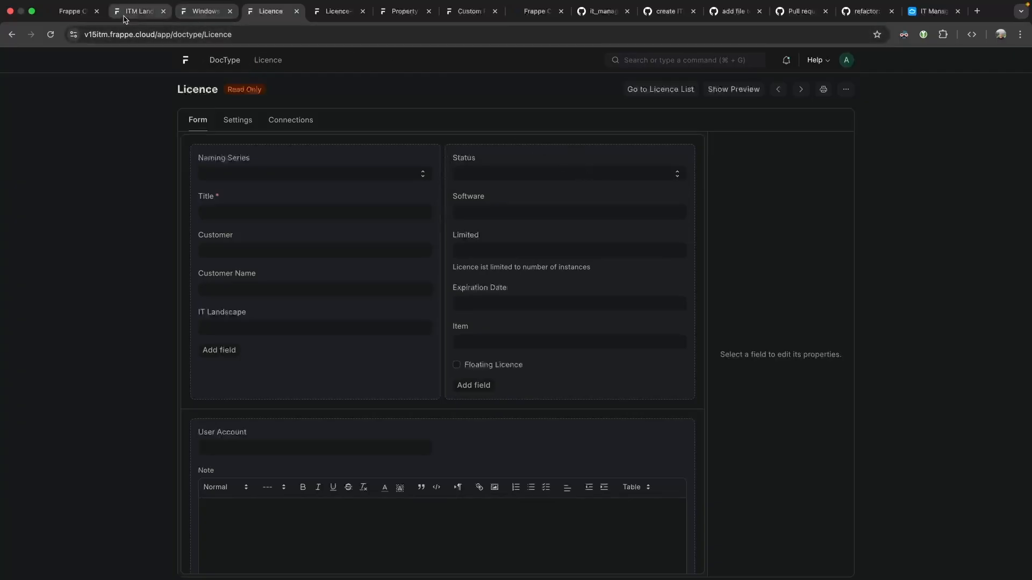
{"action": "left_click", "coordinate": [212, 18]}
{"action": "left_click", "coordinate": [269, 12]}
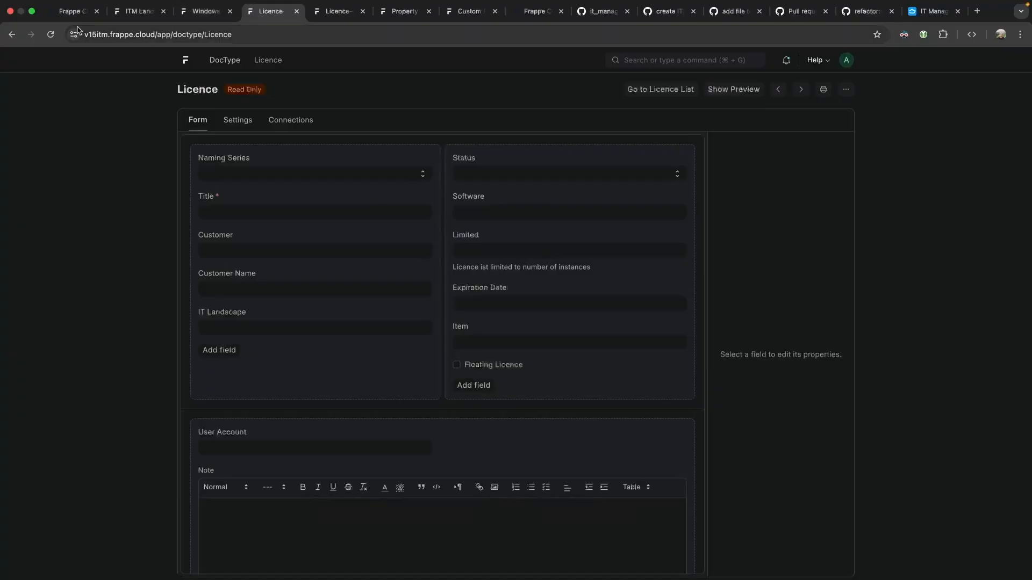
{"action": "left_click", "coordinate": [11, 34]}
{"action": "left_click", "coordinate": [11, 35]}
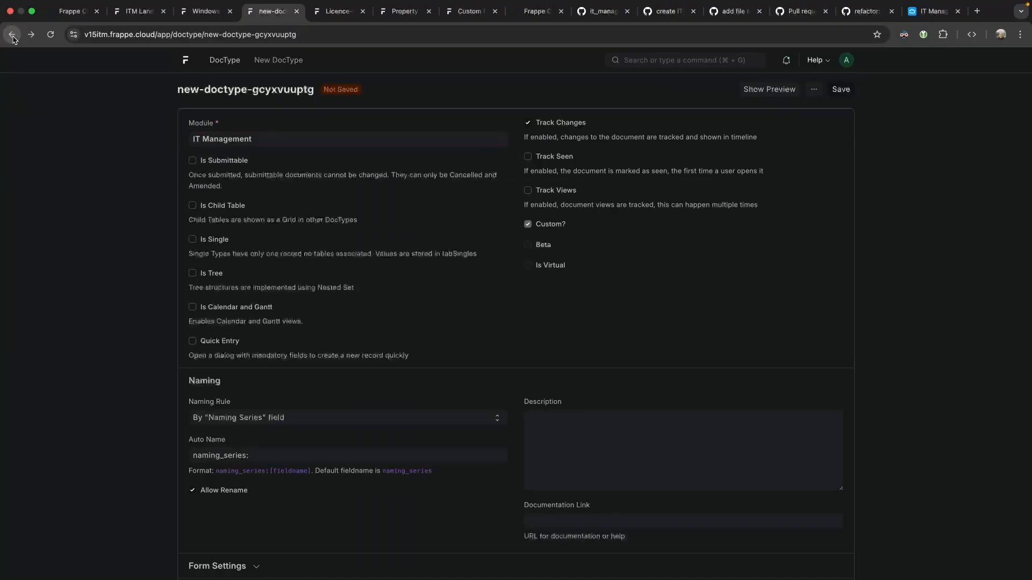
{"action": "left_click", "coordinate": [12, 34]}
Close the Licence-item_code-fieldtype property setter and back out to LIC-00001, confirming Leave site.
{"action": "left_click", "coordinate": [339, 11]}
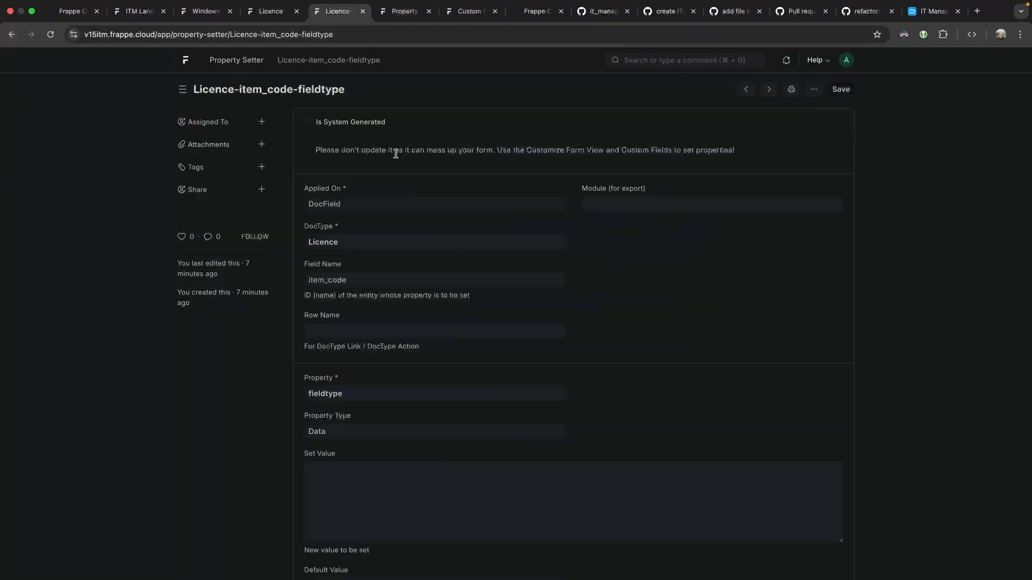
{"action": "left_click", "coordinate": [363, 11]}
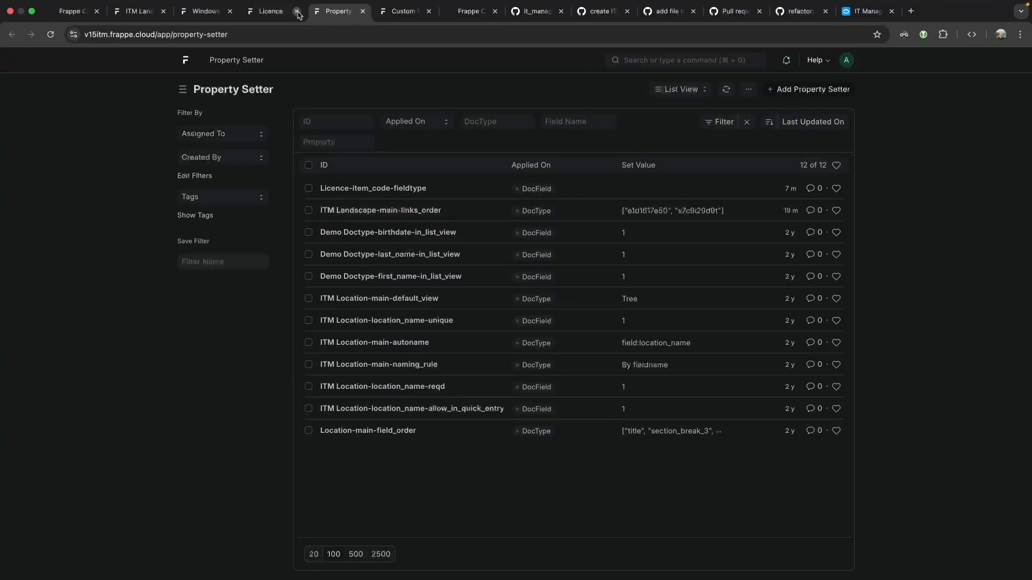
{"action": "left_click", "coordinate": [276, 12]}
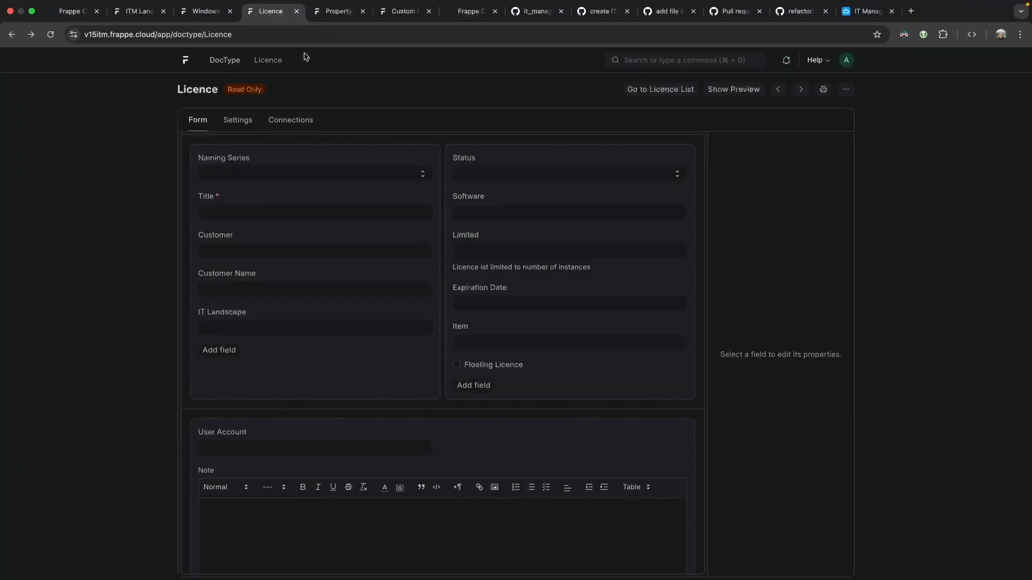
{"action": "left_click", "coordinate": [12, 35]}
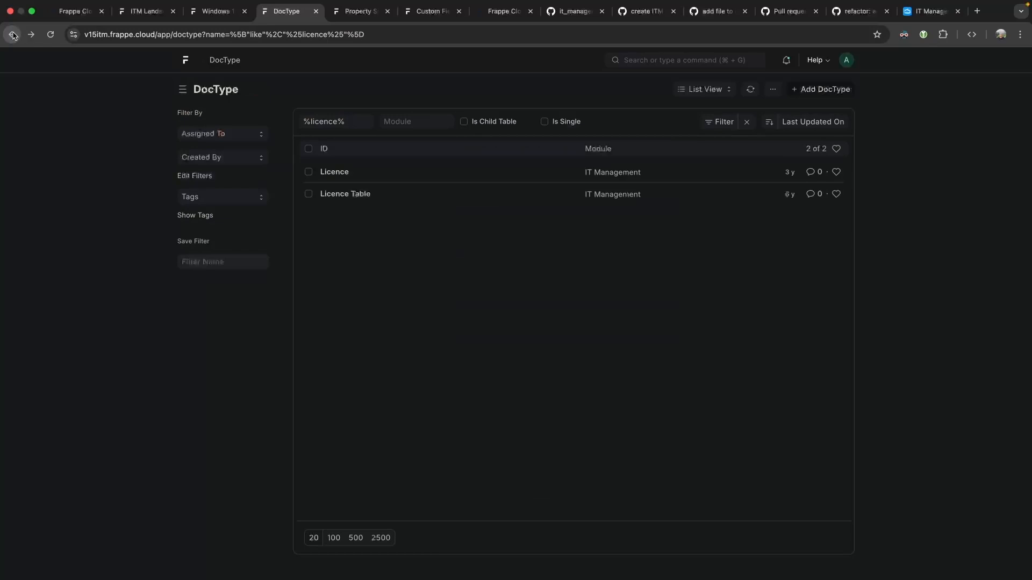
{"action": "left_click", "coordinate": [12, 35]}
{"action": "left_click", "coordinate": [543, 210]}
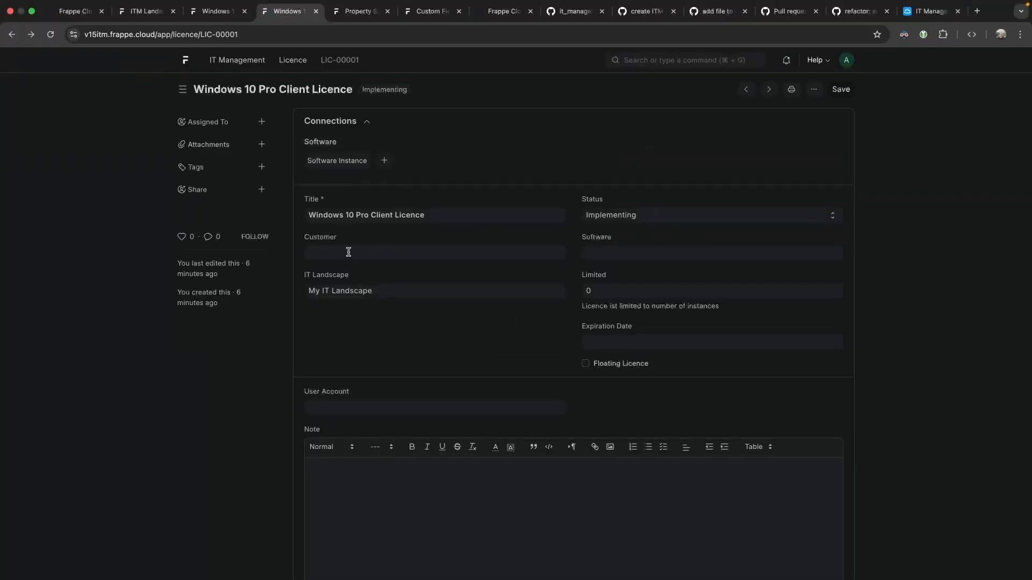
Review the licence's IT Landscape, Software and Status fields without changing them.
{"action": "left_click", "coordinate": [398, 290]}
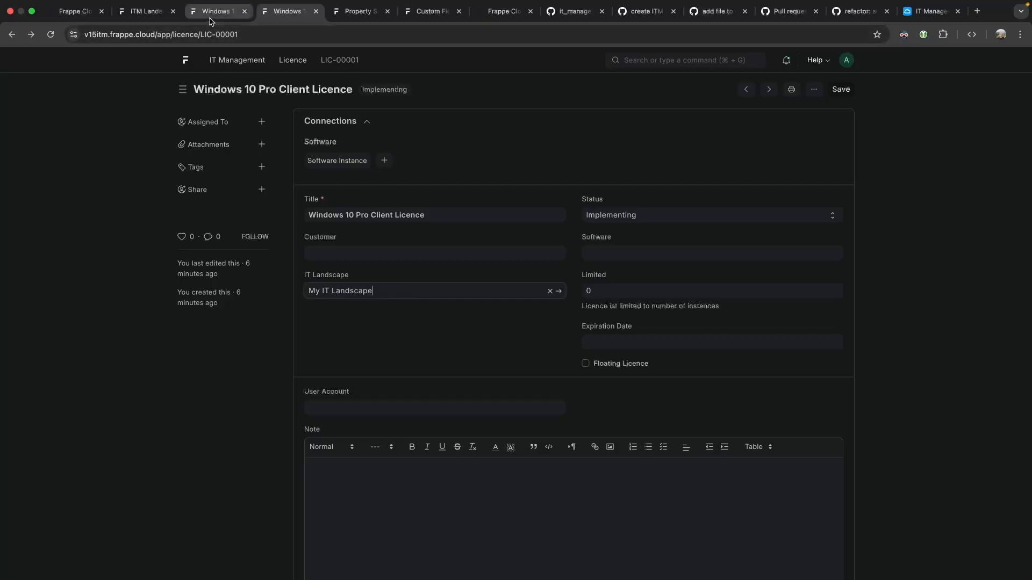
{"action": "left_click", "coordinate": [621, 250]}
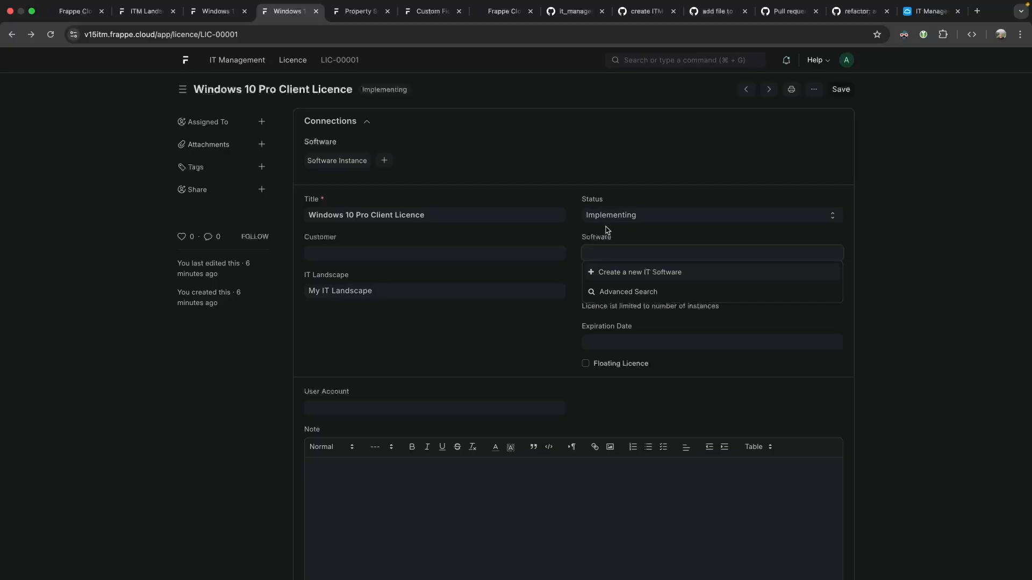
{"action": "left_click", "coordinate": [583, 172]}
{"action": "left_click", "coordinate": [606, 215]}
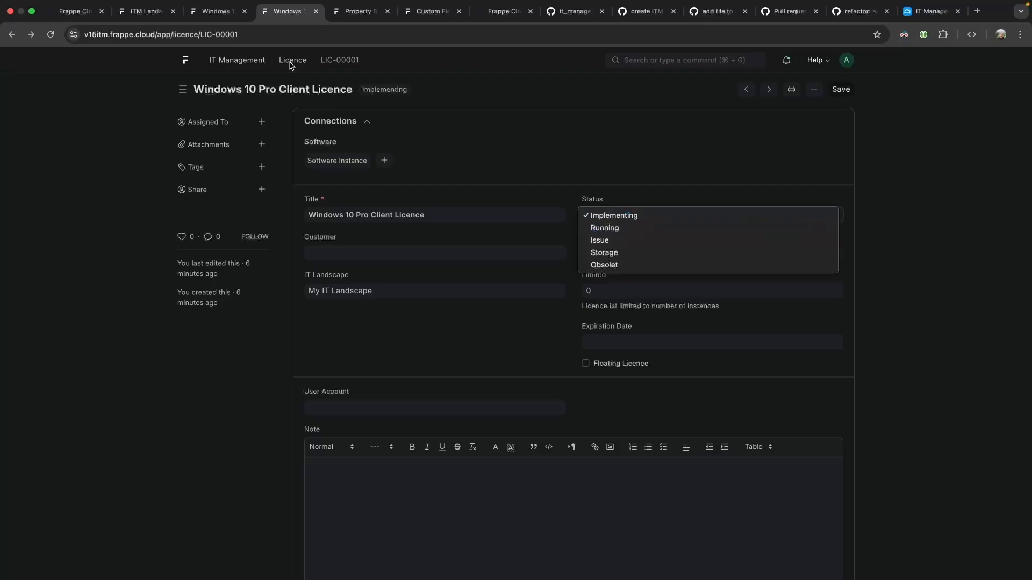
{"action": "left_click", "coordinate": [647, 216]}
{"action": "left_click", "coordinate": [647, 216]}
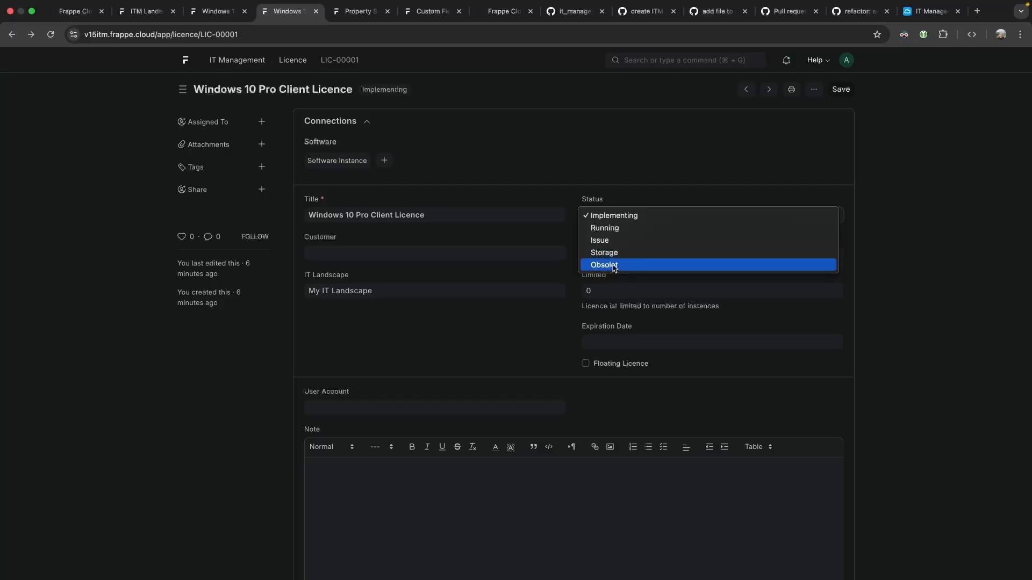
{"action": "left_click", "coordinate": [560, 309]}
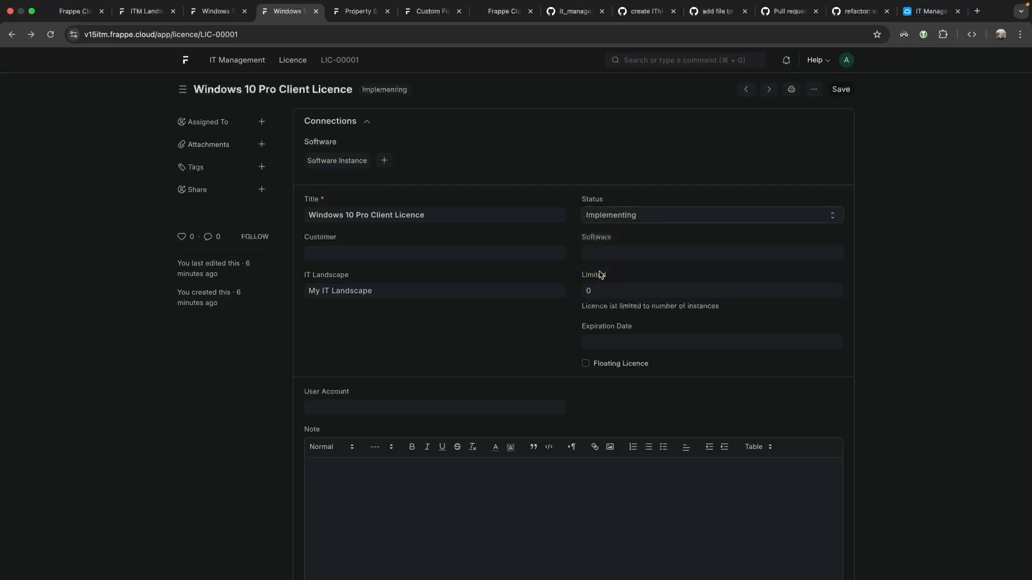
Set the Limited field to 1 and save the licence.
{"action": "left_click", "coordinate": [603, 288]}
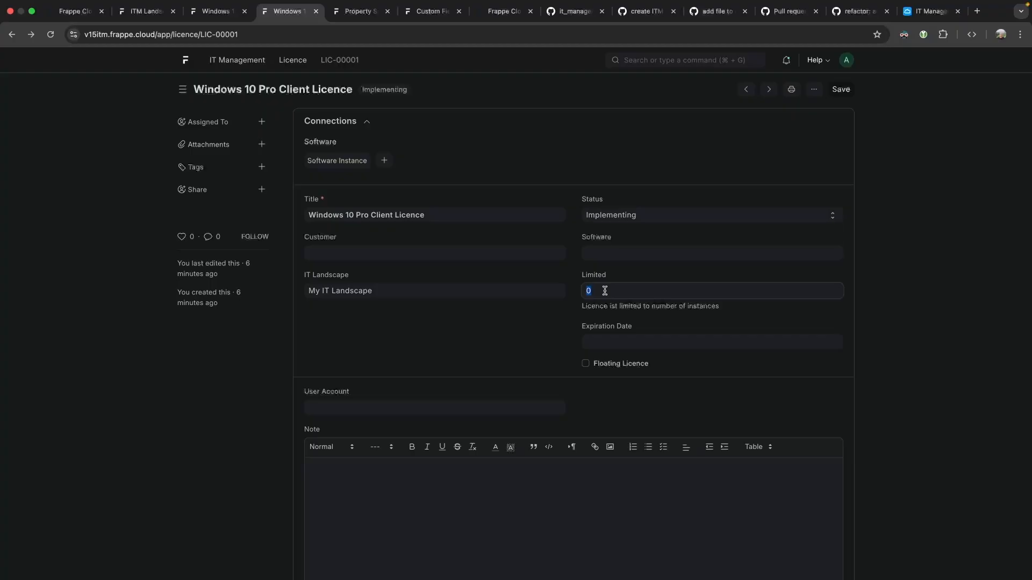
{"action": "left_click_drag", "start_coordinate": [606, 302], "coordinate": [755, 316]}
{"action": "left_click", "coordinate": [754, 316]}
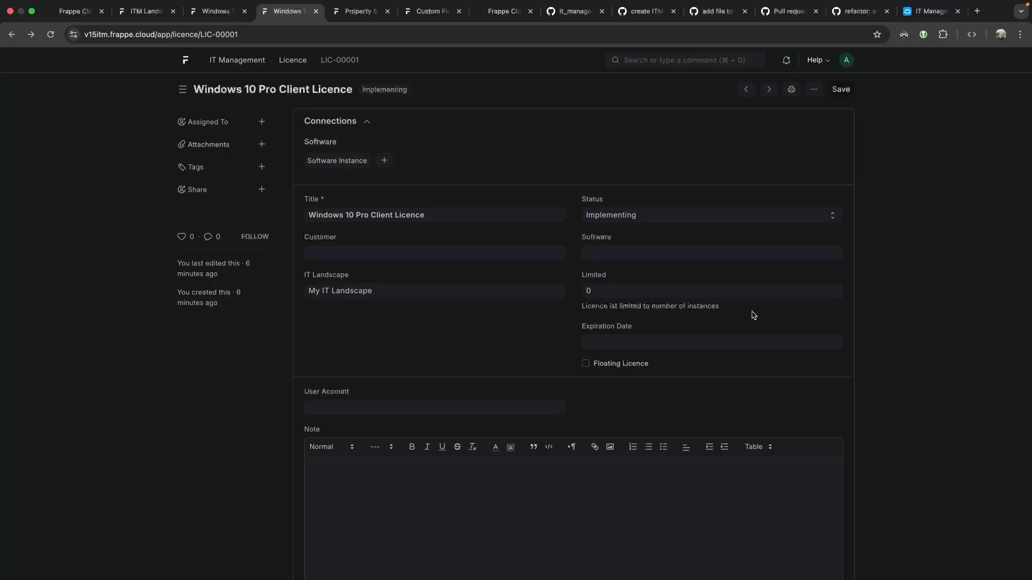
{"action": "left_click", "coordinate": [635, 296]}
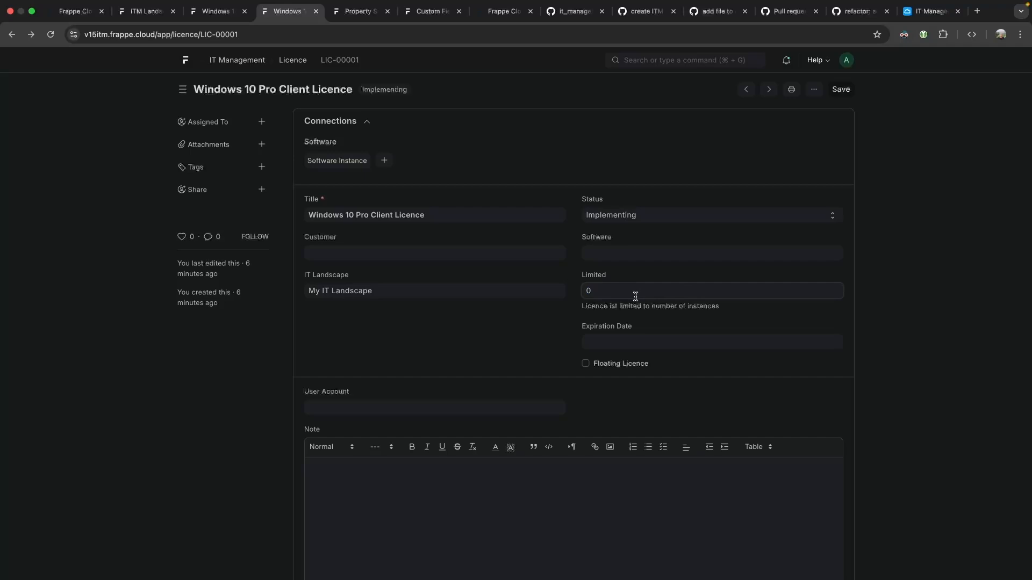
{"action": "type", "text": "4"}
{"action": "left_click", "coordinate": [687, 317]}
{"action": "double_click", "coordinate": [606, 292]}
{"action": "type", "text": "1"}
{"action": "left_click", "coordinate": [778, 309]}
{"action": "left_click", "coordinate": [622, 294]}
{"action": "left_click", "coordinate": [501, 327]}
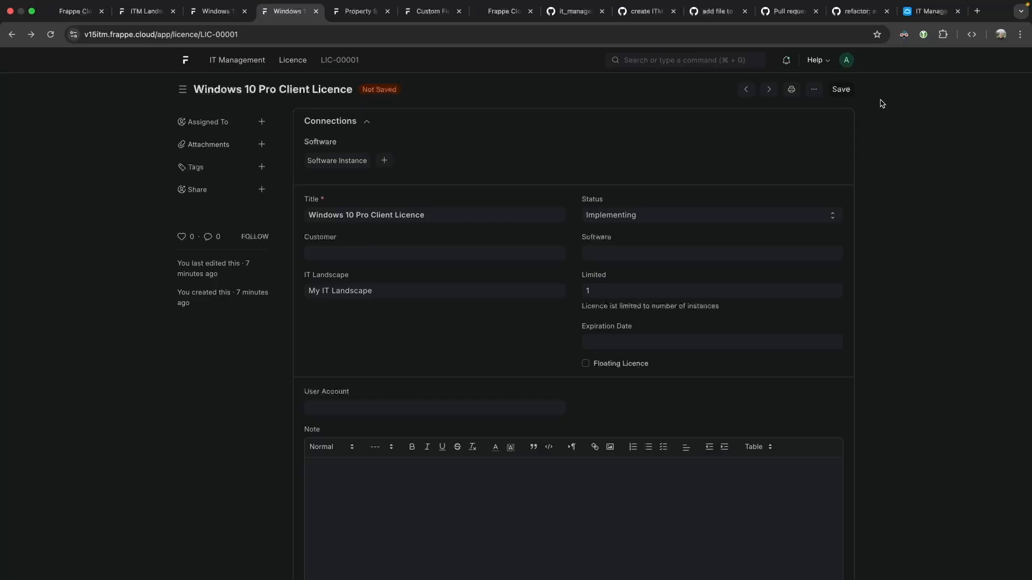
{"action": "left_click", "coordinate": [841, 91]}
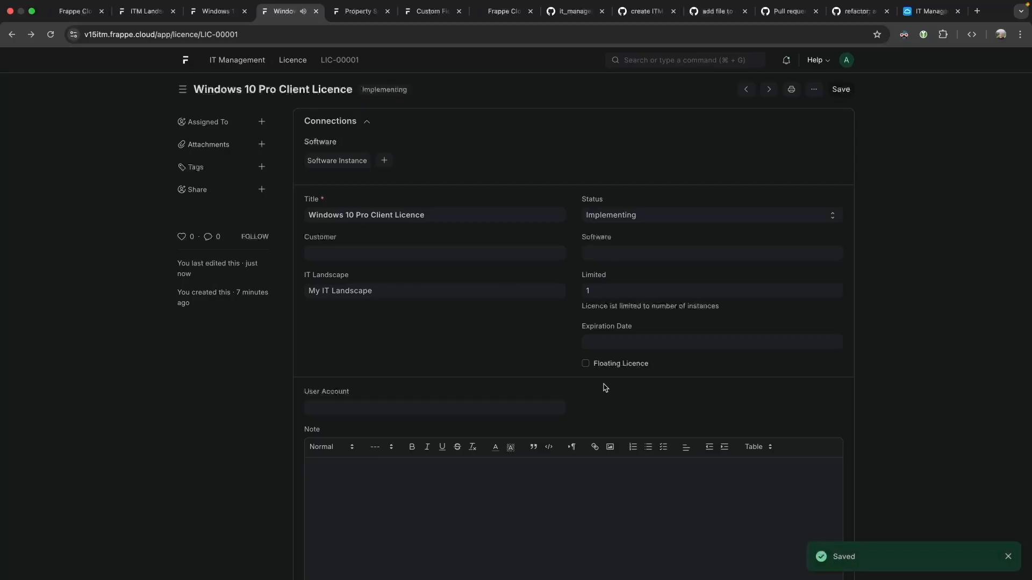
Set the Expiration Date to 31 May 2026 and save, leaving Floating Licence unticked.
{"action": "left_click", "coordinate": [589, 367]}
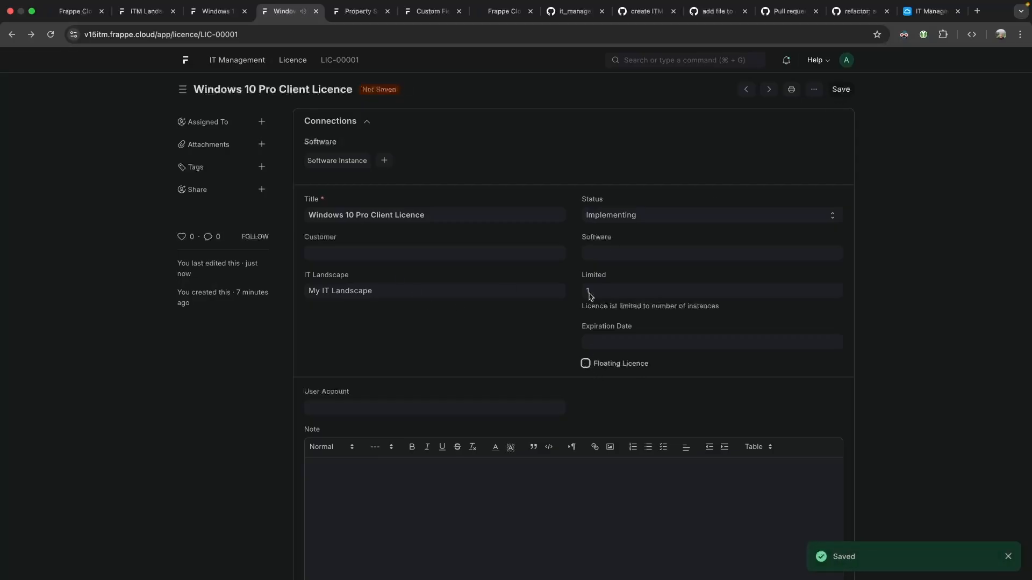
{"action": "left_click", "coordinate": [587, 364]}
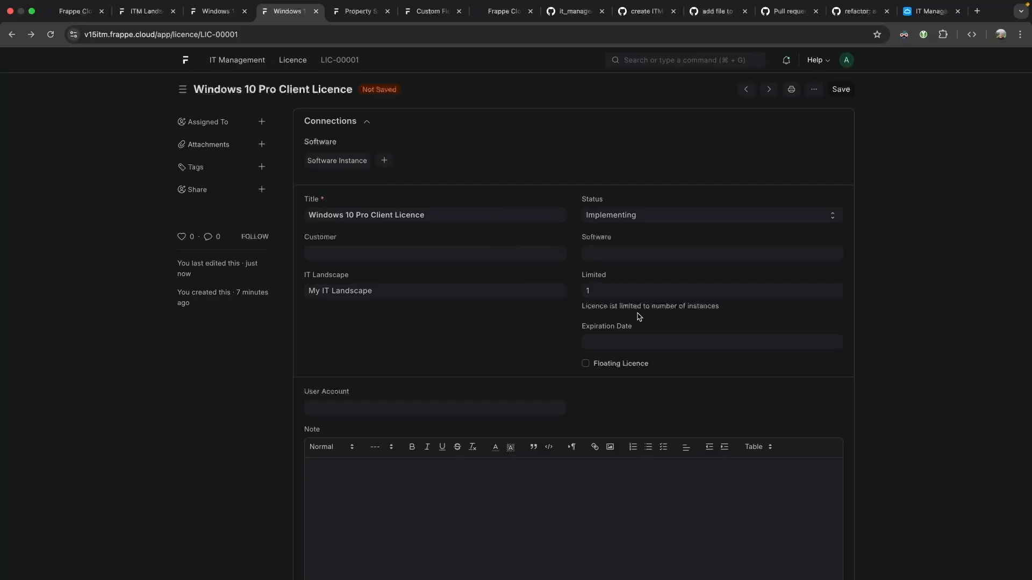
{"action": "left_click", "coordinate": [619, 341]}
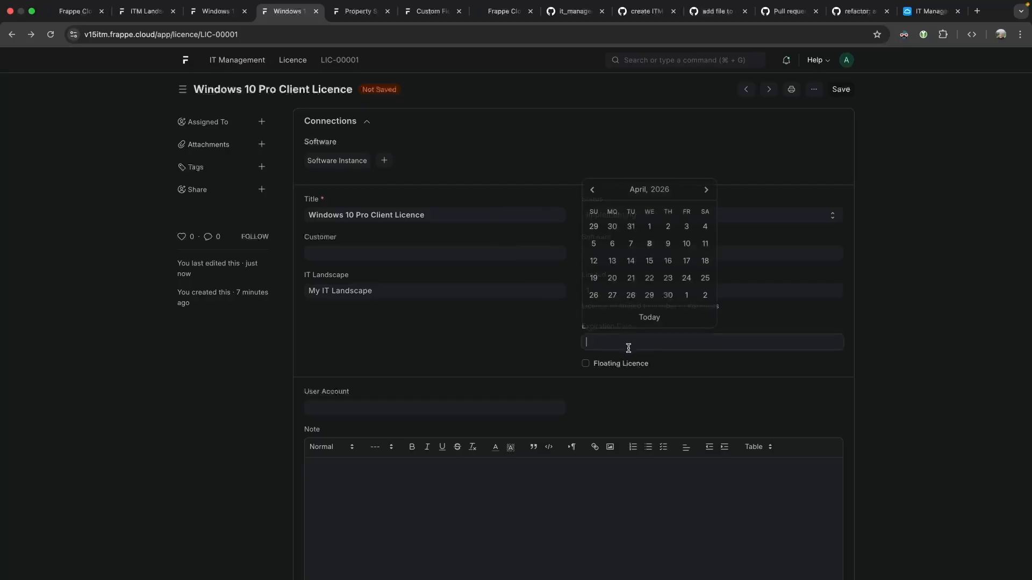
{"action": "left_click", "coordinate": [705, 189]}
{"action": "left_click", "coordinate": [595, 295]}
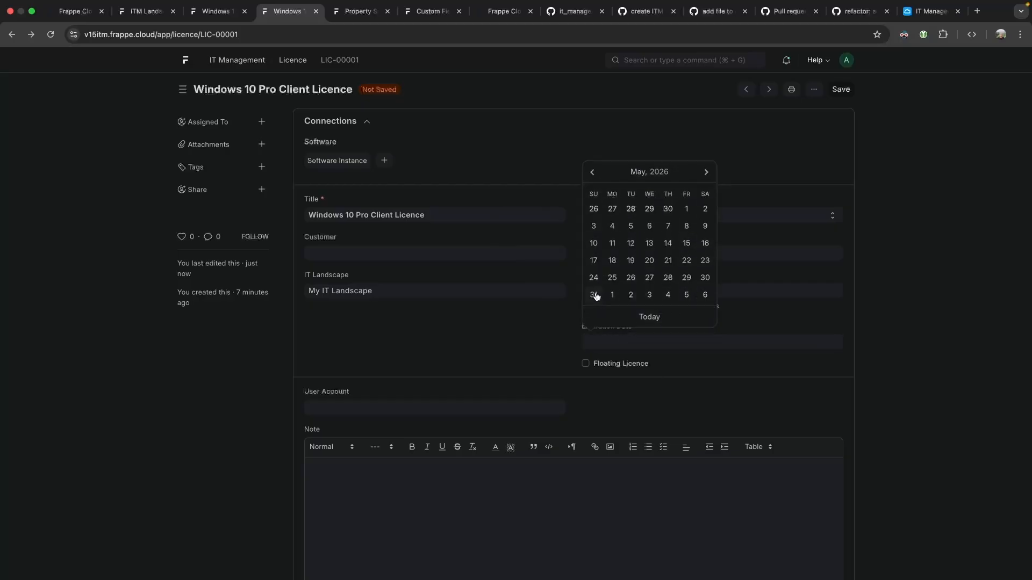
{"action": "left_click", "coordinate": [840, 89]}
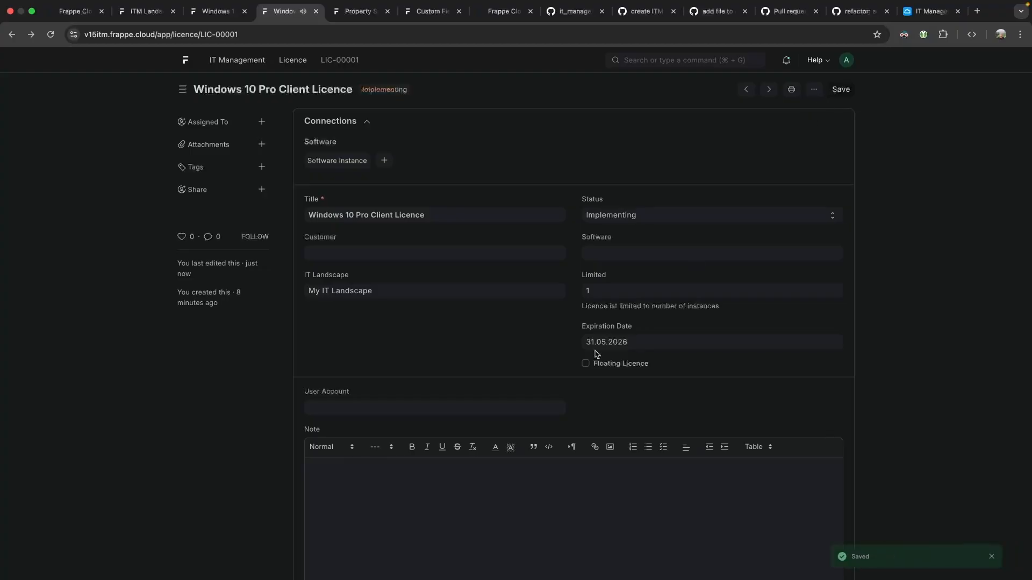
{"action": "left_click", "coordinate": [304, 61], "text": "super"}
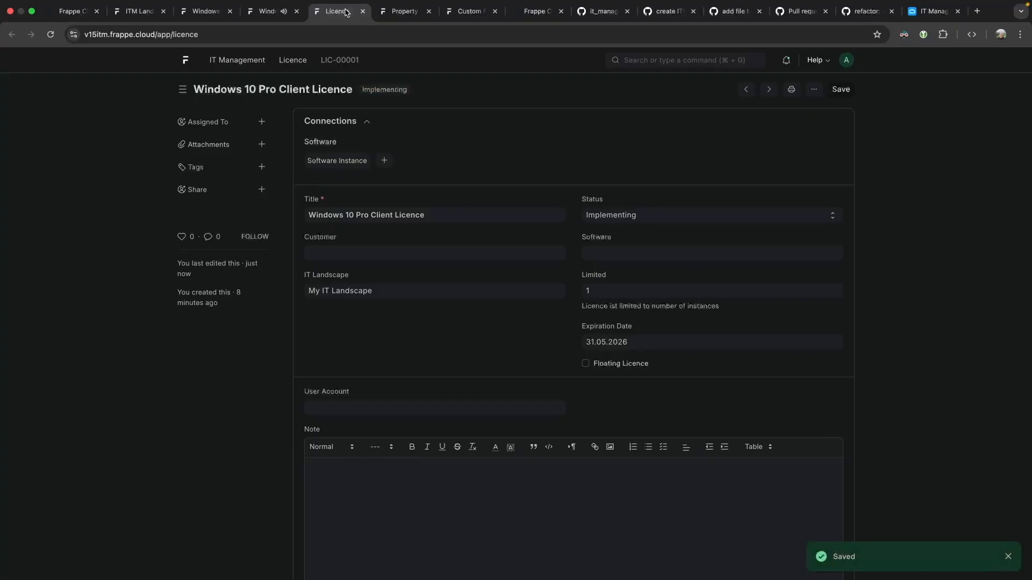
Show the licences in Report View and widen Expiration Date to read 31.05.2026.
{"action": "left_click", "coordinate": [345, 10]}
{"action": "left_click", "coordinate": [702, 90]}
{"action": "left_click", "coordinate": [694, 106]}
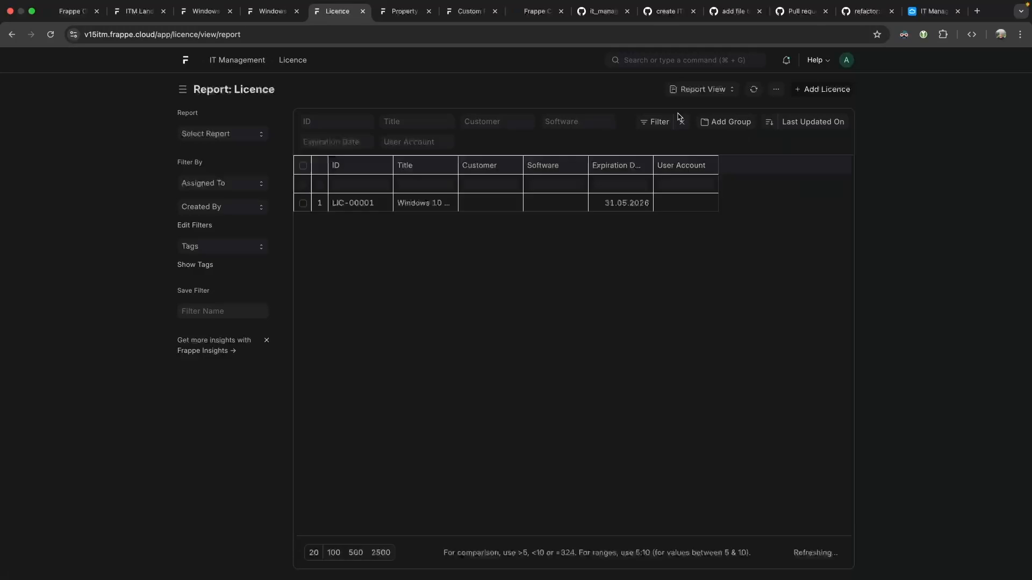
{"action": "left_click_drag", "start_coordinate": [653, 162], "coordinate": [722, 162]}
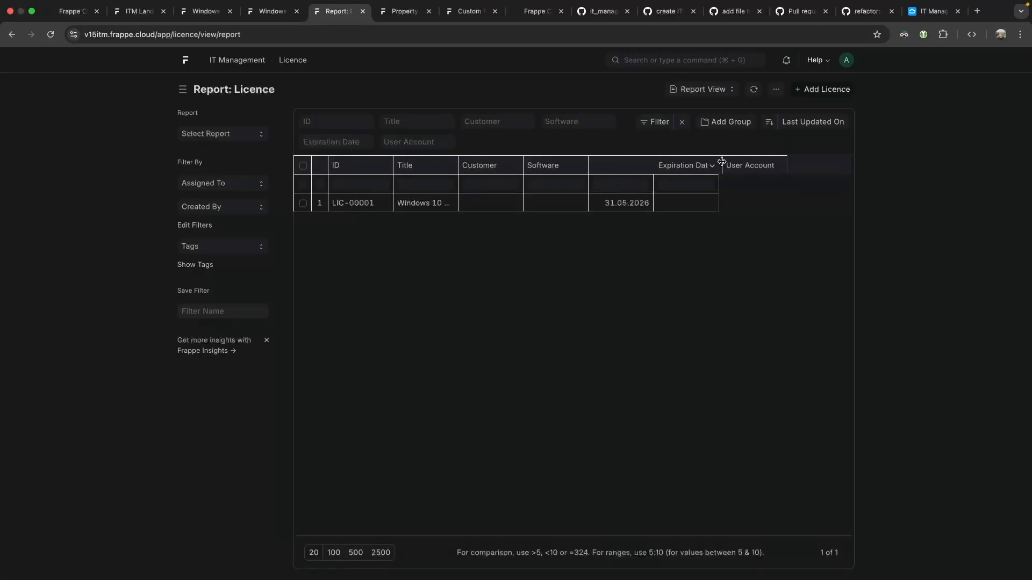
{"action": "left_click", "coordinate": [776, 90]}
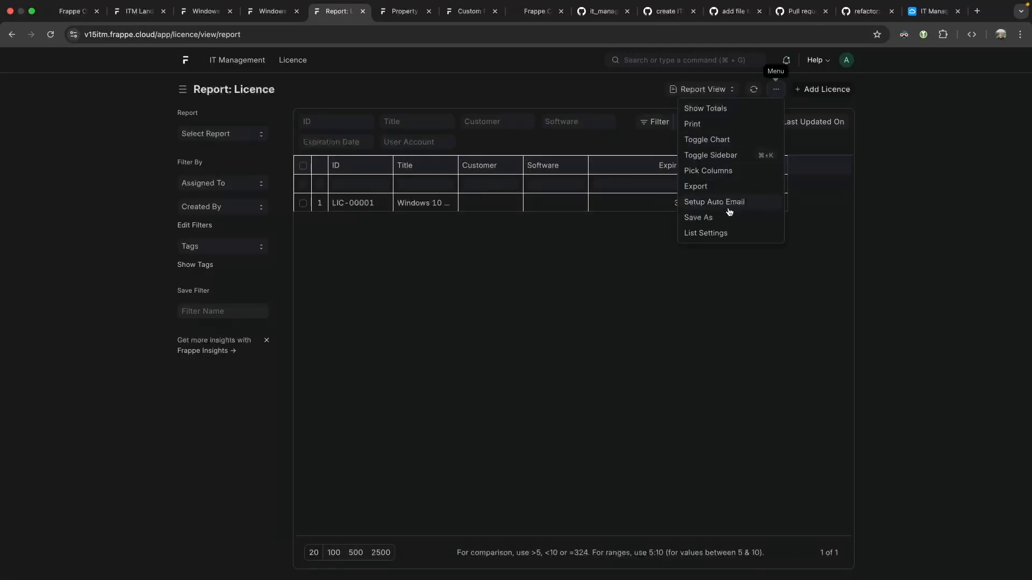
{"action": "left_click", "coordinate": [621, 241]}
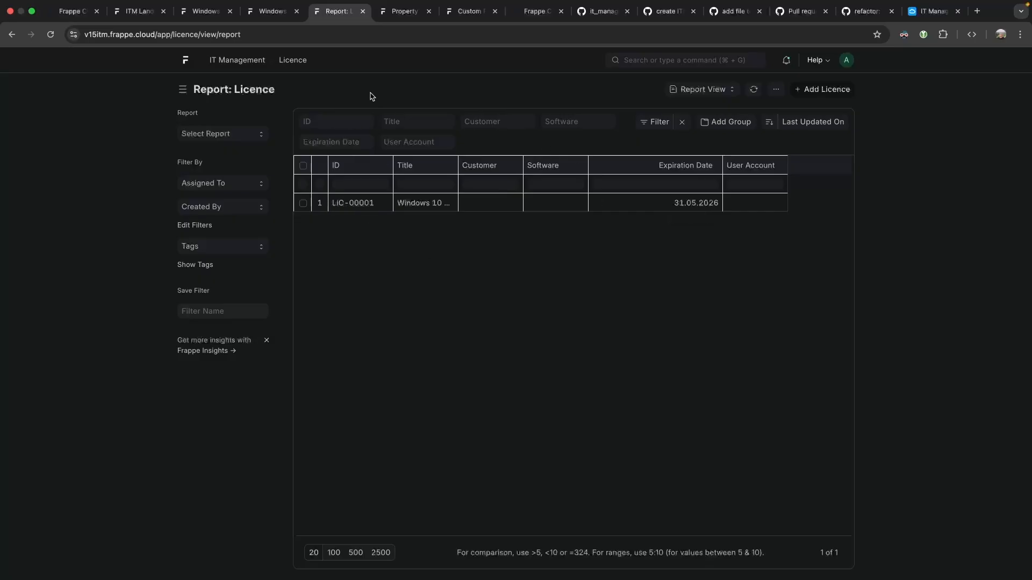
Return to the Licence list and reopen LIC-00001 at its User Account field.
{"action": "left_click", "coordinate": [13, 36]}
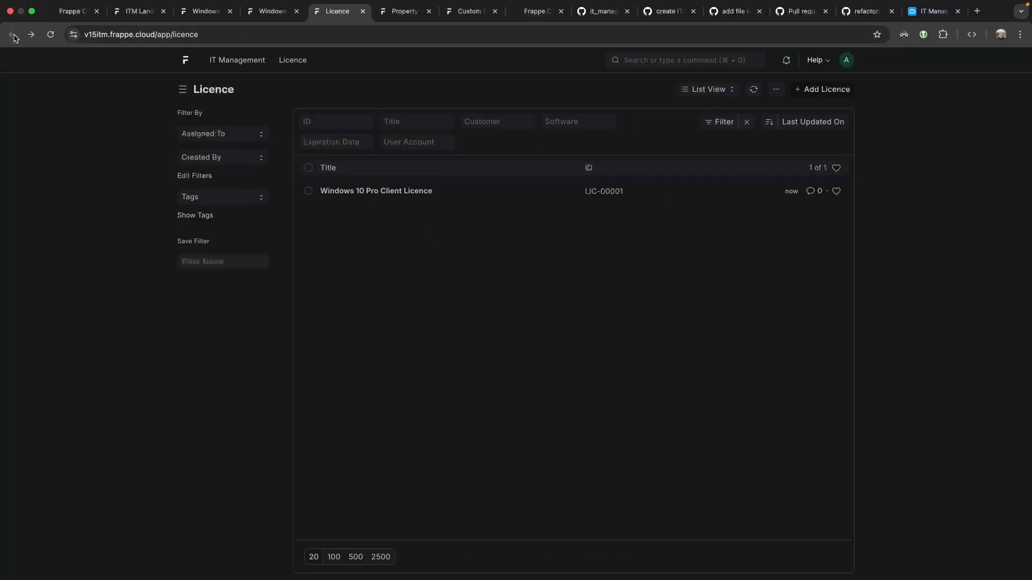
{"action": "left_click", "coordinate": [399, 192]}
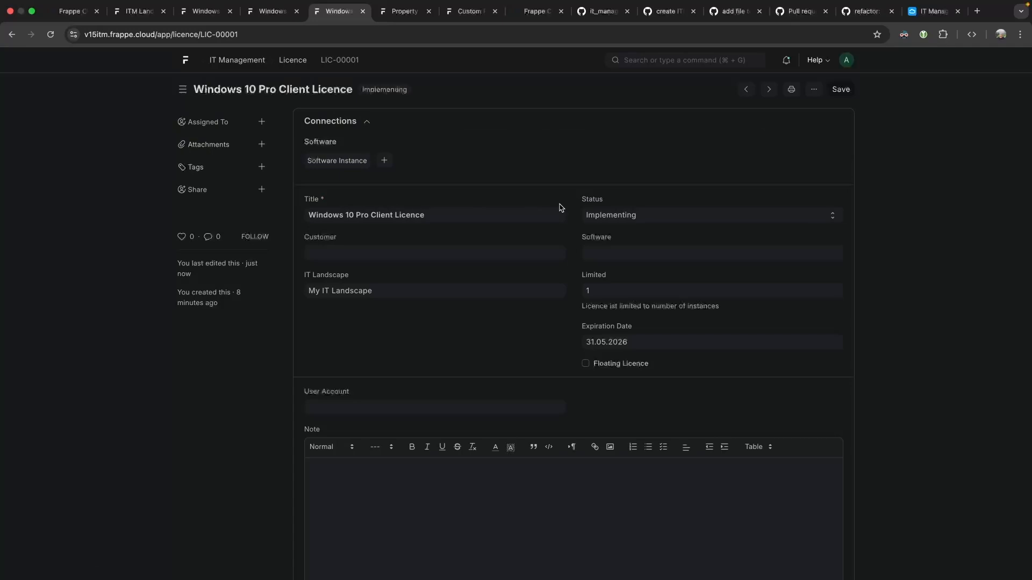
{"action": "scroll", "coordinate": [504, 278], "scroll_direction": "down", "scroll_amount": 3}
{"action": "left_click", "coordinate": [363, 328]}
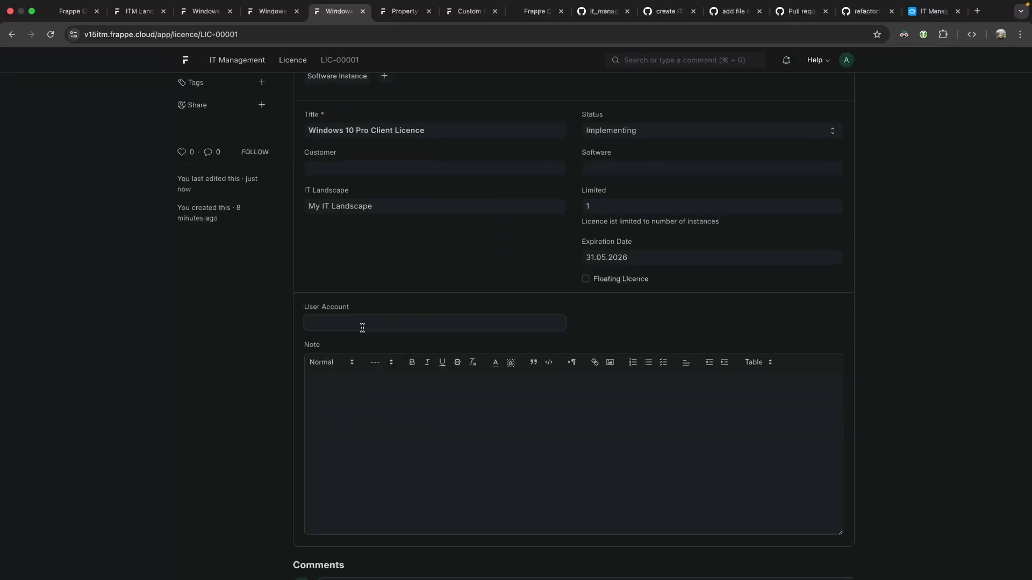
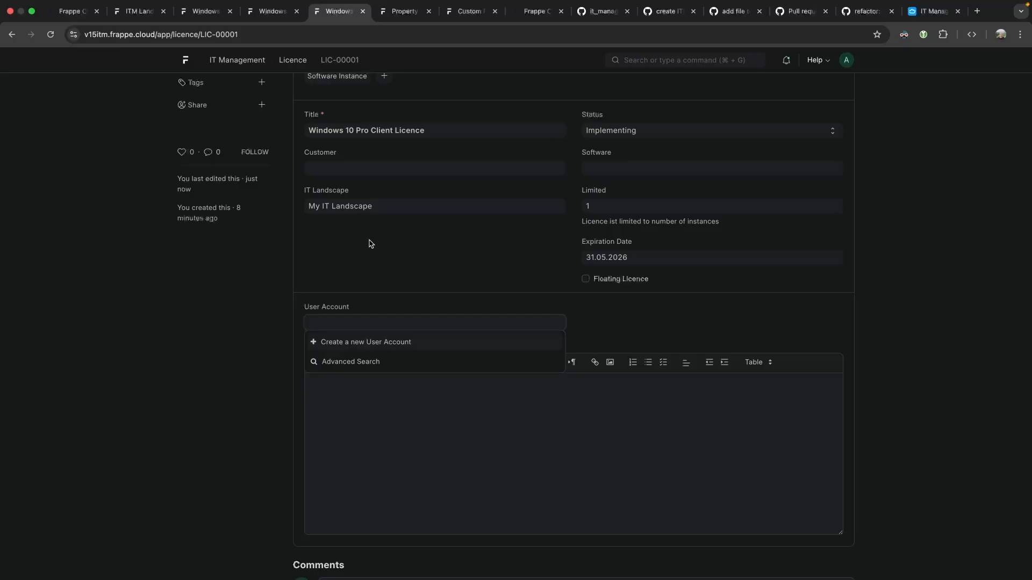
Start a new User Account from the licence and save a new account type 'Creative Software Licence'.
{"action": "scroll", "coordinate": [380, 292], "scroll_direction": "up", "scroll_amount": 3}
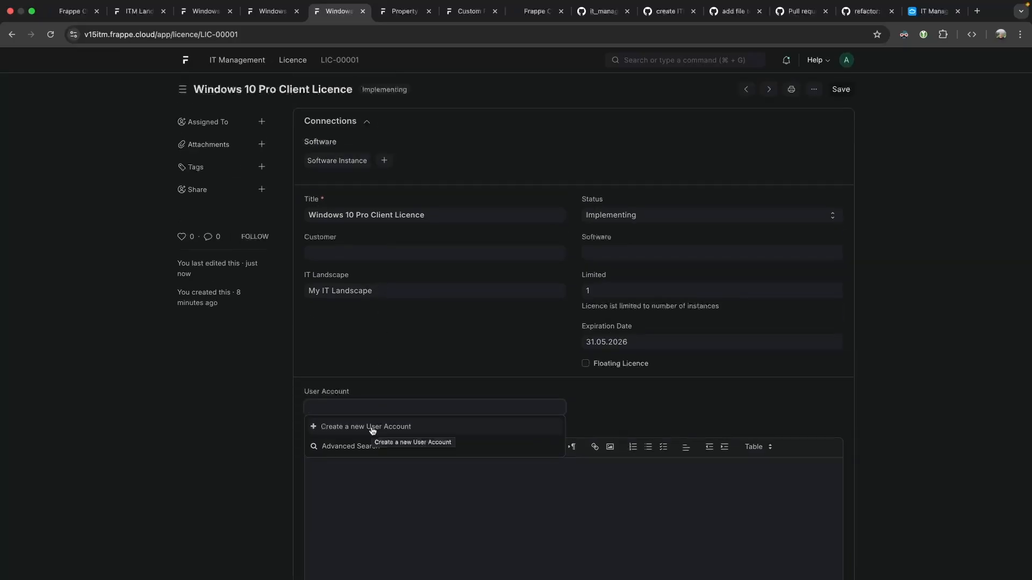
{"action": "left_click", "coordinate": [376, 360]}
{"action": "scroll", "coordinate": [377, 354], "scroll_direction": "down", "scroll_amount": 4}
{"action": "scroll", "coordinate": [376, 352], "scroll_direction": "up", "scroll_amount": 2}
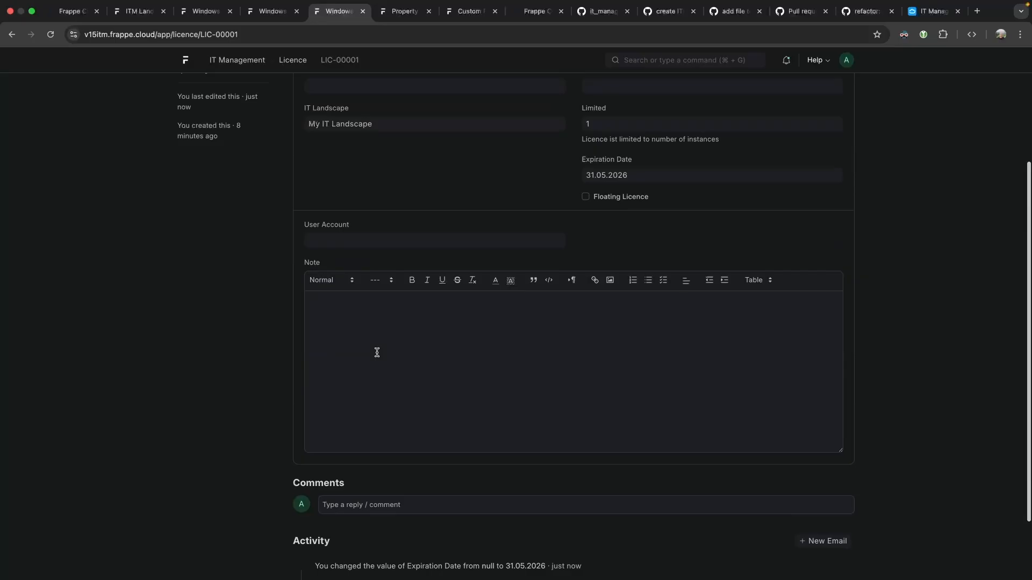
{"action": "left_click", "coordinate": [352, 283]}
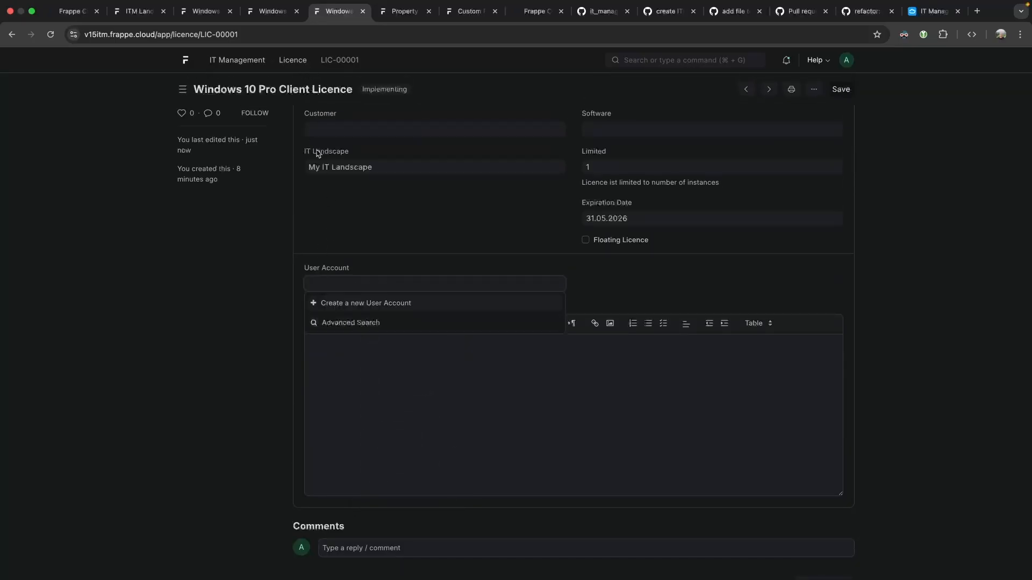
{"action": "left_click", "coordinate": [350, 302]}
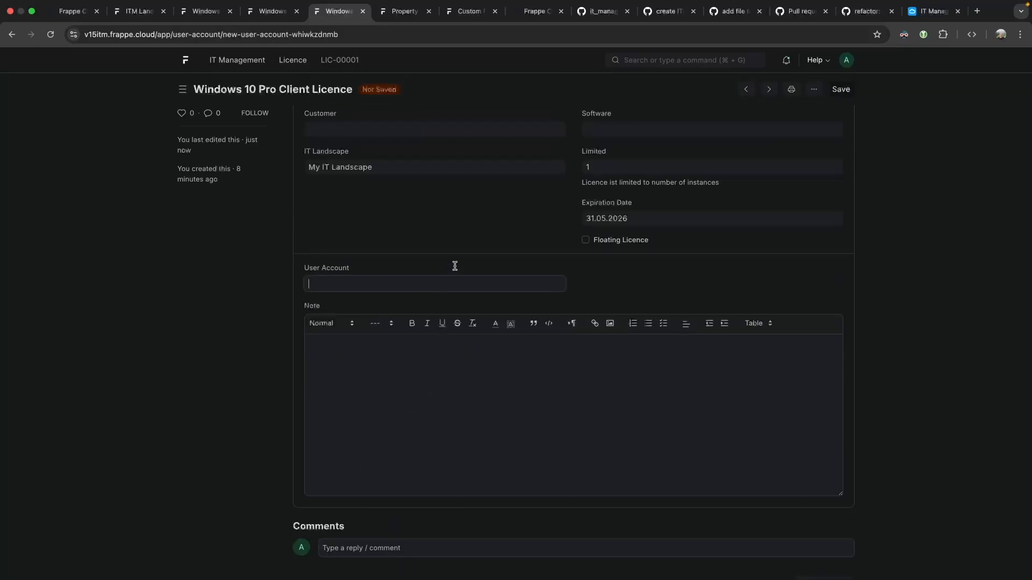
{"action": "left_click", "coordinate": [241, 141]}
{"action": "type", "text": "Adobe"}
{"action": "key", "text": "BackSpace"}
{"action": "key", "text": "BackSpace"}
{"action": "key", "text": "BackSpace"}
{"action": "key", "text": "BackSpace"}
{"action": "key", "text": "BackSpace"}
{"action": "key", "text": "BackSpace"}
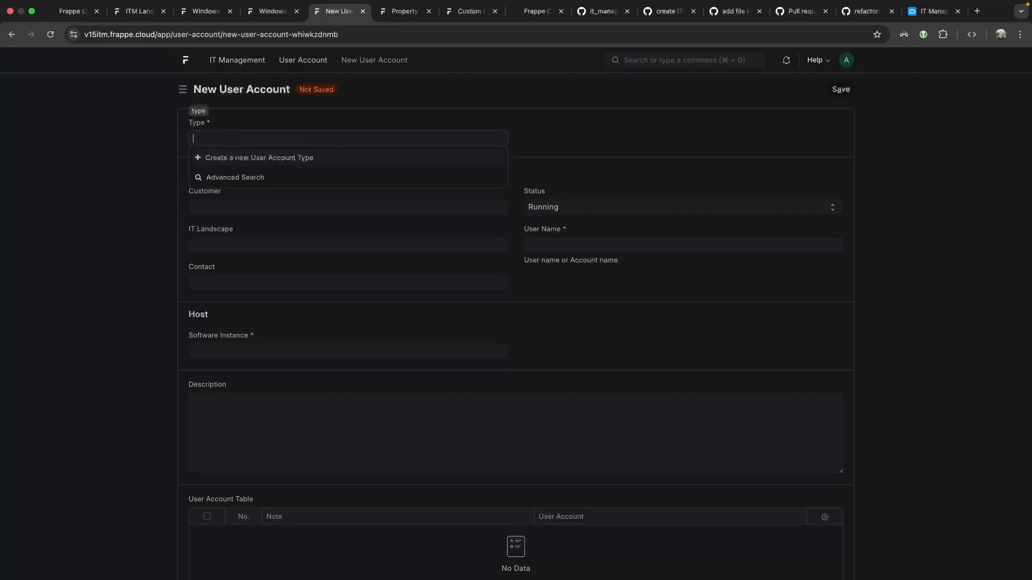
{"action": "left_click", "coordinate": [199, 158]}
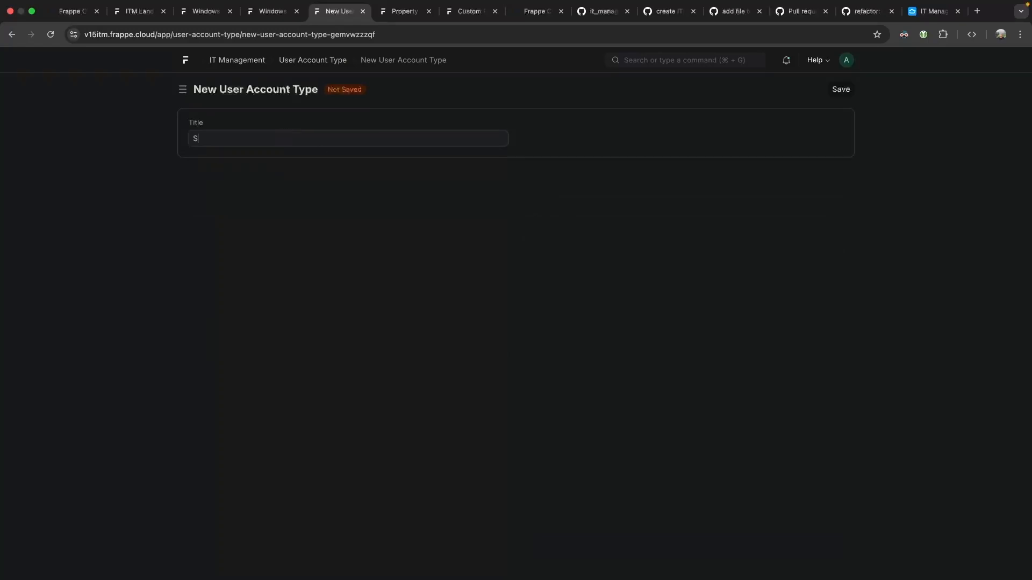
{"action": "key", "text": "alt+BackSpace"}
{"action": "left_click", "coordinate": [839, 90]}
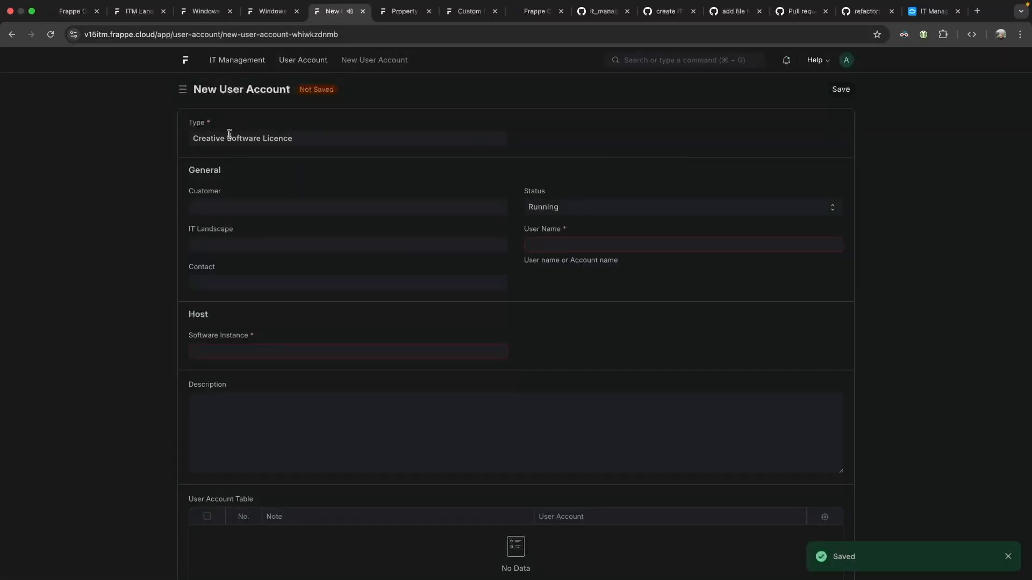
Set IT Landscape to My IT Landscape, link the contact, keep status Running, and enter the user name.
{"action": "triple_click", "coordinate": [317, 137]}
{"action": "left_click", "coordinate": [243, 208]}
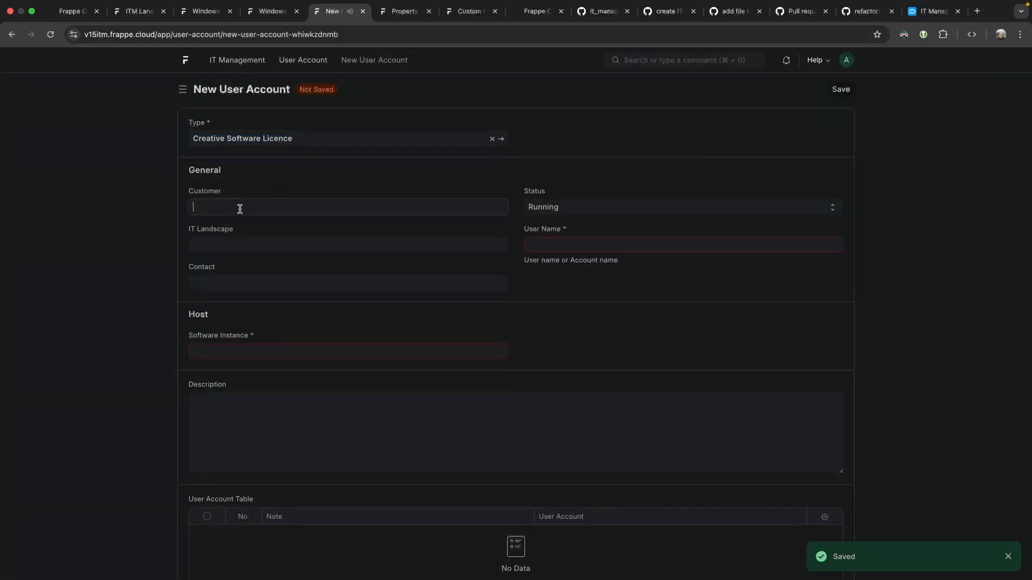
{"action": "left_click", "coordinate": [227, 239]}
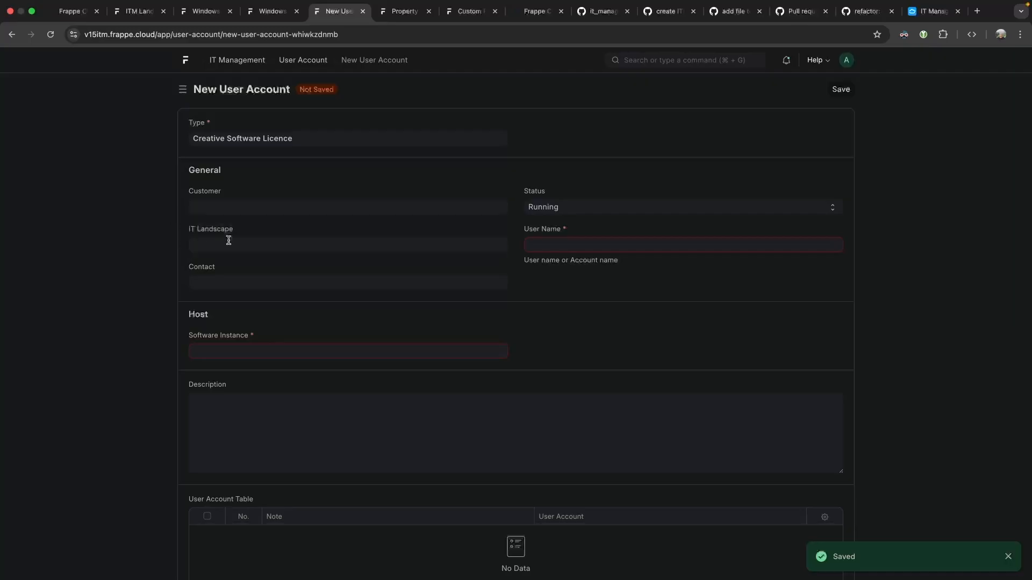
{"action": "left_click", "coordinate": [263, 265]}
{"action": "left_click", "coordinate": [213, 279]}
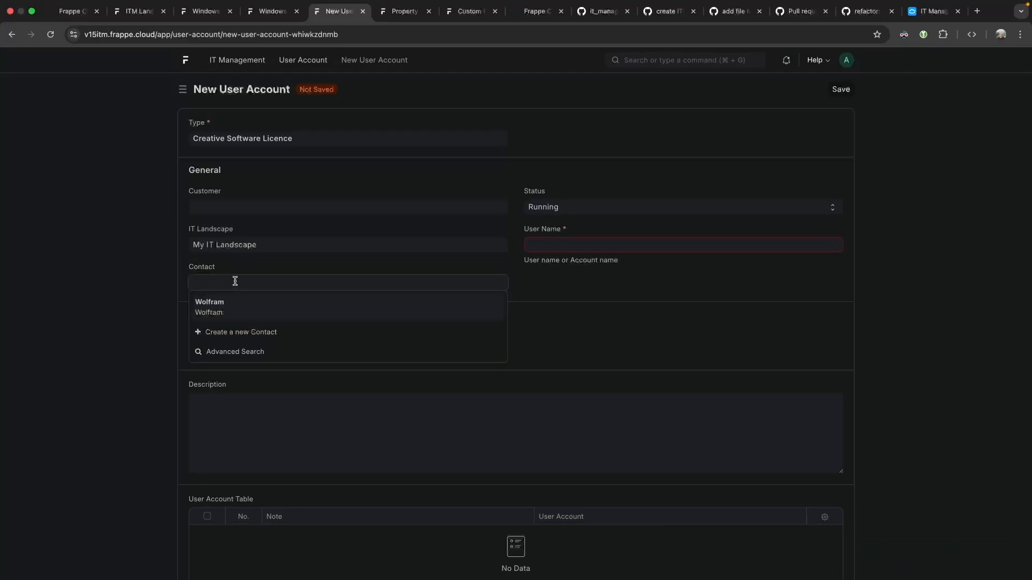
{"action": "left_click", "coordinate": [240, 319]}
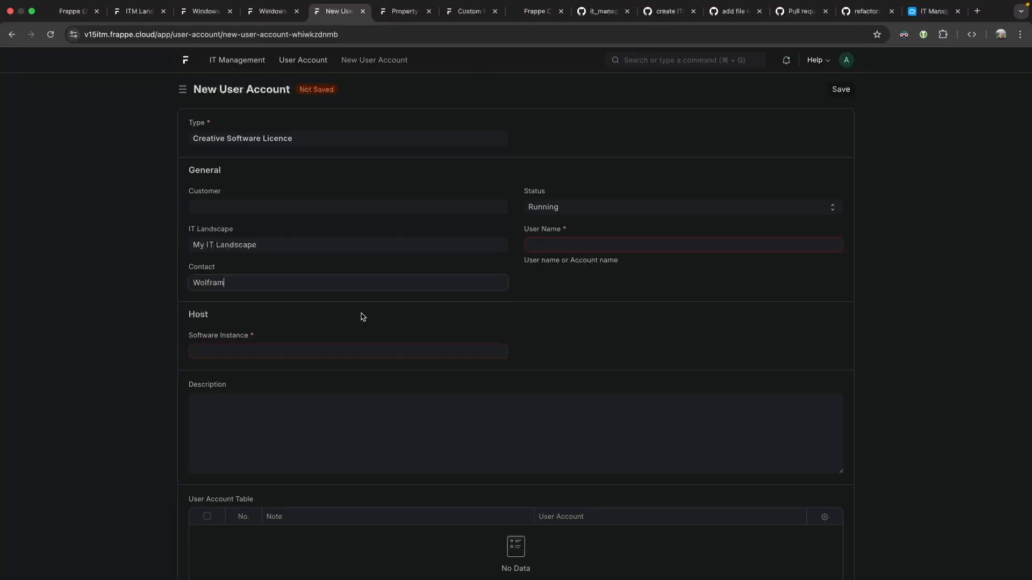
{"action": "left_click", "coordinate": [546, 206]}
{"action": "left_click", "coordinate": [557, 208]}
{"action": "left_click", "coordinate": [568, 244]}
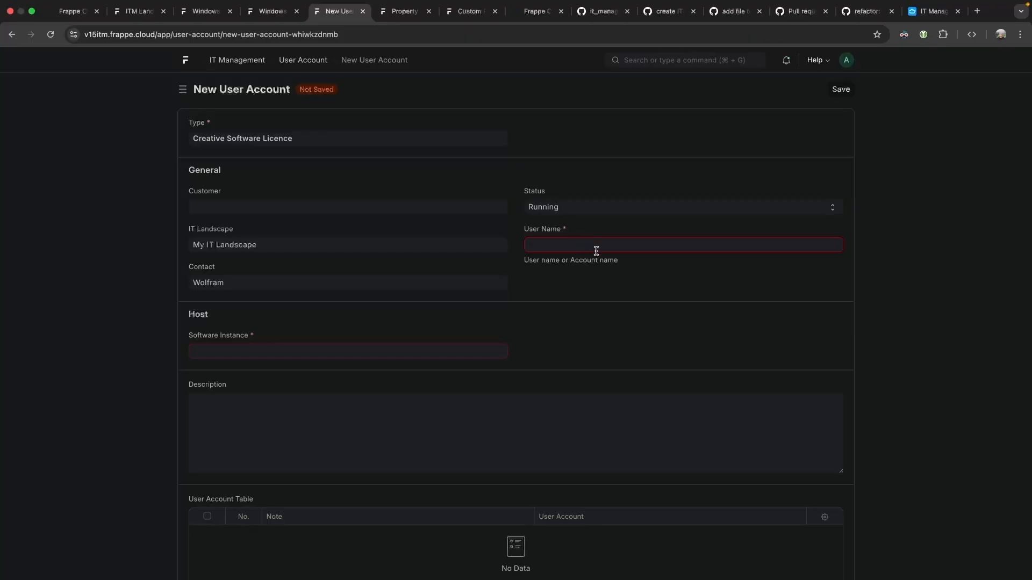
{"action": "left_click", "coordinate": [309, 288]}
{"action": "left_click", "coordinate": [247, 346]}
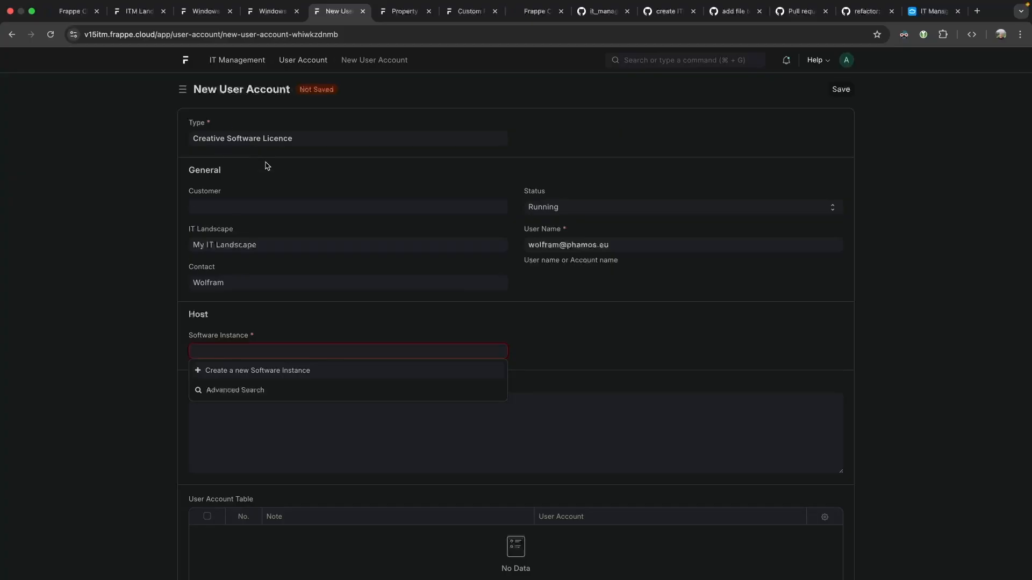
Open adobe.com in a new browser tab, then go back to the Windows 10 Pro Client Licence record.
{"action": "key", "text": "super+t"}
{"action": "type", "text": "adobe.com"}
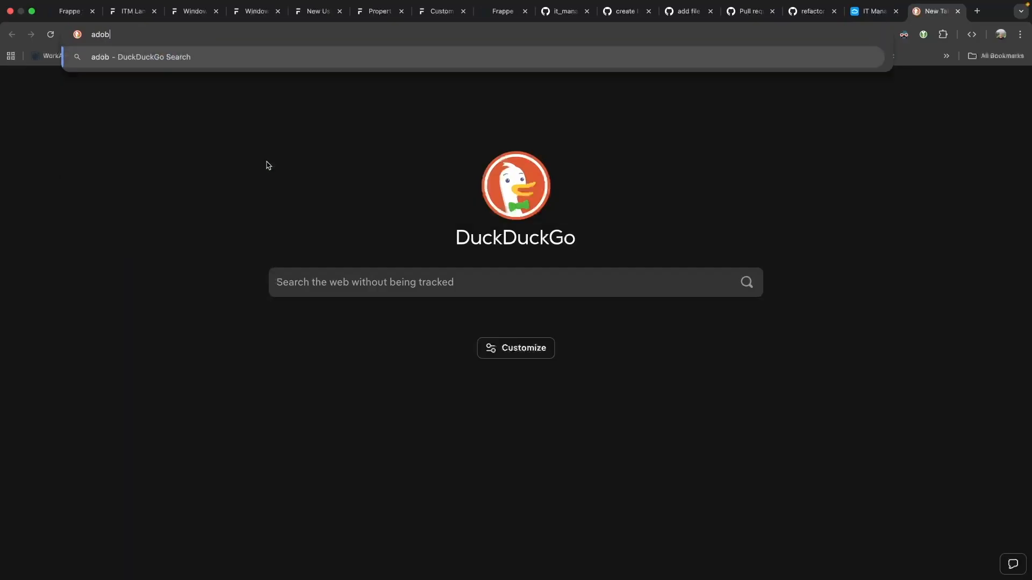
{"action": "key", "text": "Return"}
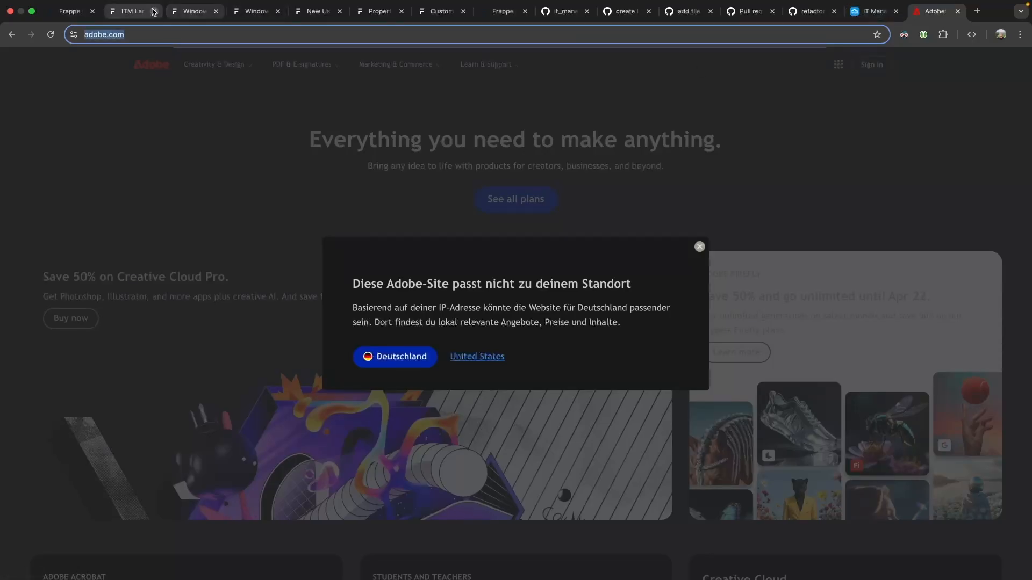
{"action": "left_click", "coordinate": [193, 11]}
{"action": "left_click", "coordinate": [120, 13]}
{"action": "left_click", "coordinate": [260, 13]}
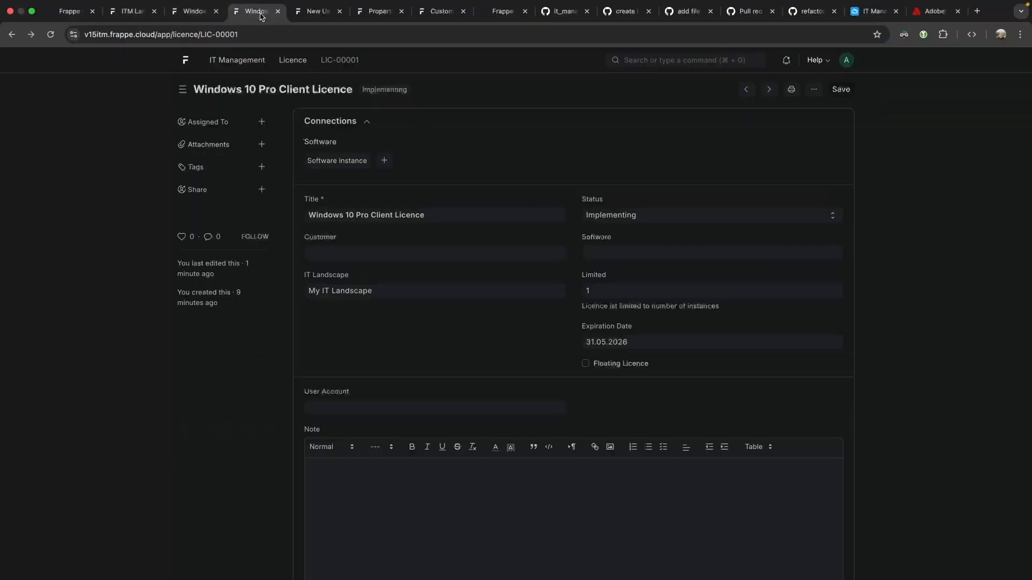
On the new user account form, try creating a new Software Instance and dismiss the Missing DocType error.
{"action": "left_click", "coordinate": [343, 403]}
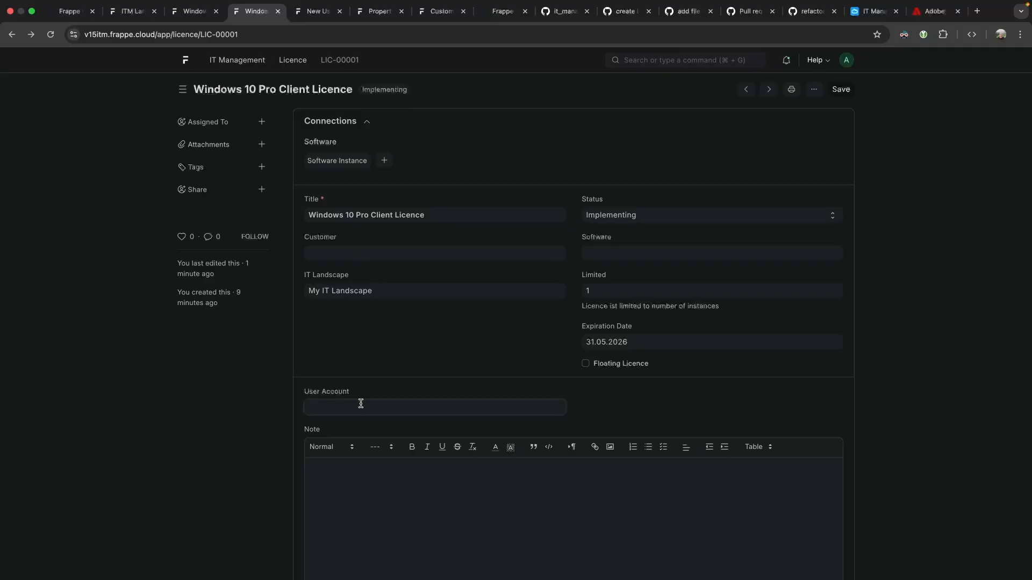
{"action": "scroll", "coordinate": [326, 398], "scroll_direction": "down", "scroll_amount": 5}
{"action": "left_click", "coordinate": [378, 341]}
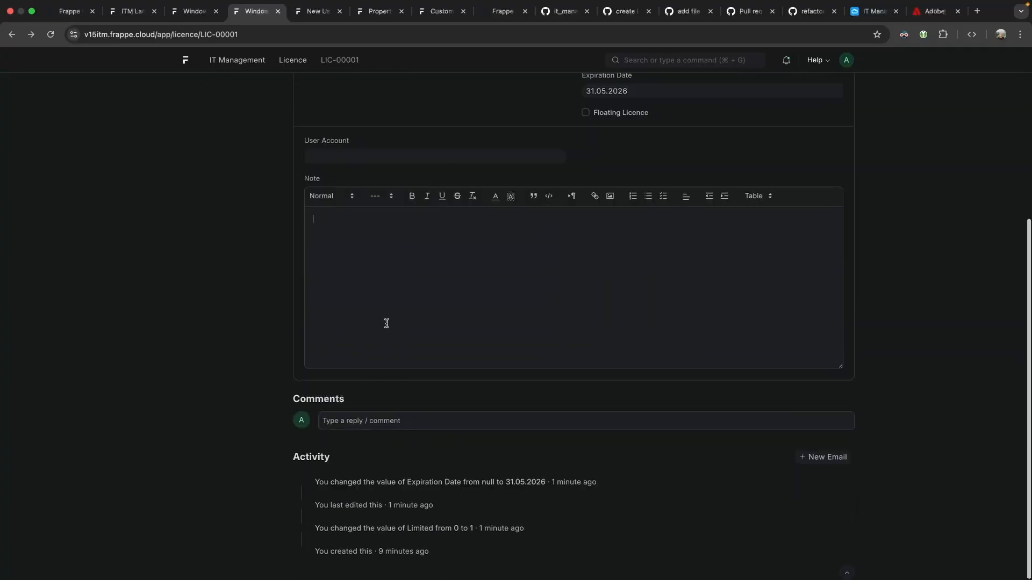
{"action": "scroll", "coordinate": [387, 325], "scroll_direction": "up", "scroll_amount": 4}
{"action": "left_click", "coordinate": [319, 14]}
{"action": "left_click", "coordinate": [237, 350]}
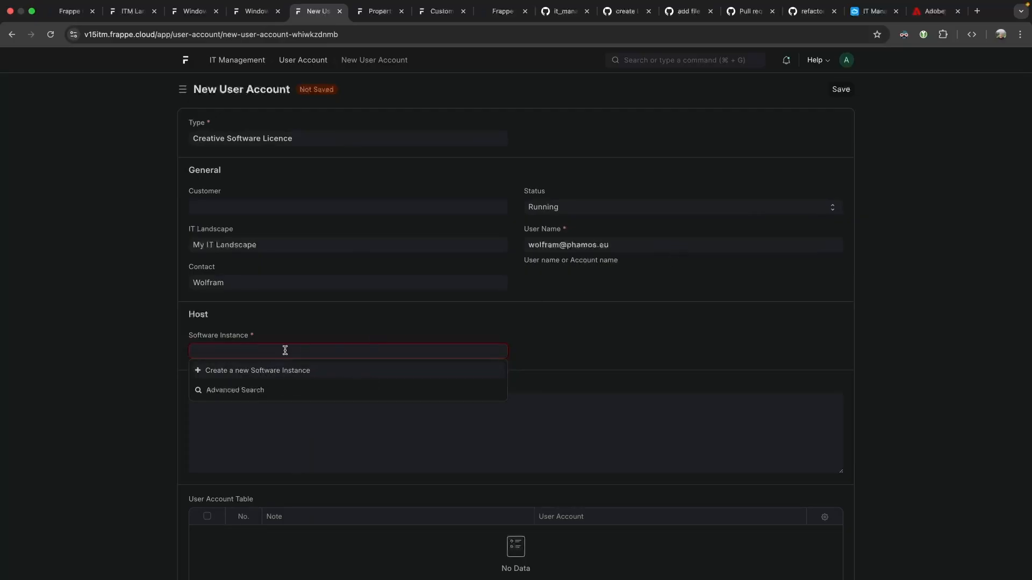
{"action": "left_click", "coordinate": [277, 370]}
{"action": "left_click", "coordinate": [340, 138]}
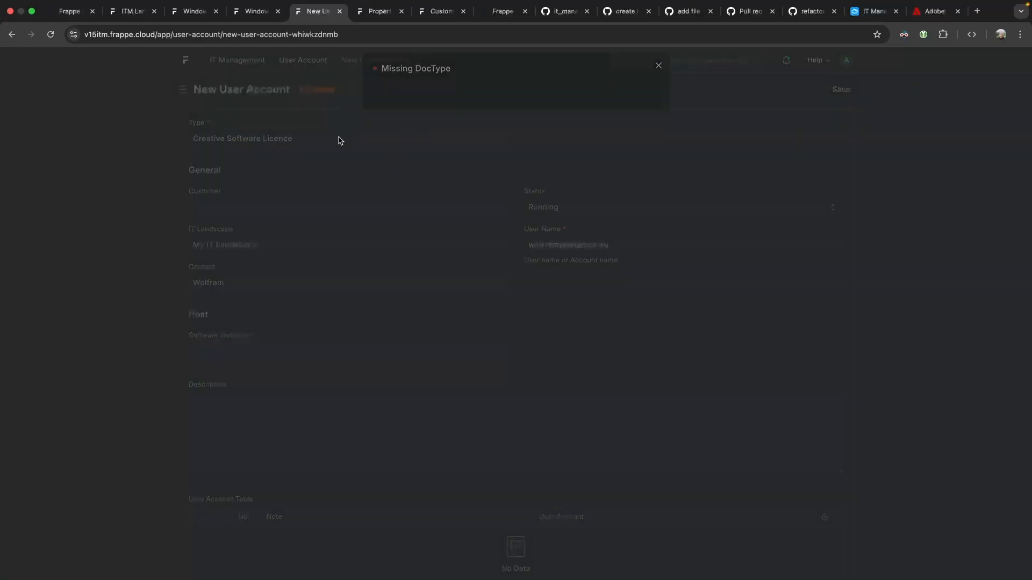
Duplicate the user account tab and retry, reading the error about the non-existent Supplier doctype.
{"action": "right_click", "coordinate": [314, 25]}
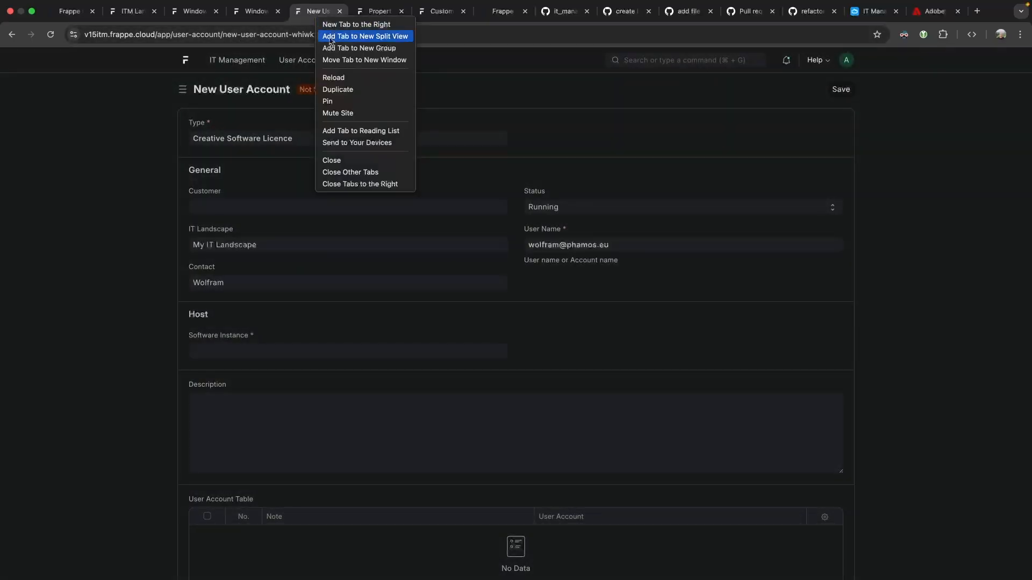
{"action": "left_click", "coordinate": [358, 94]}
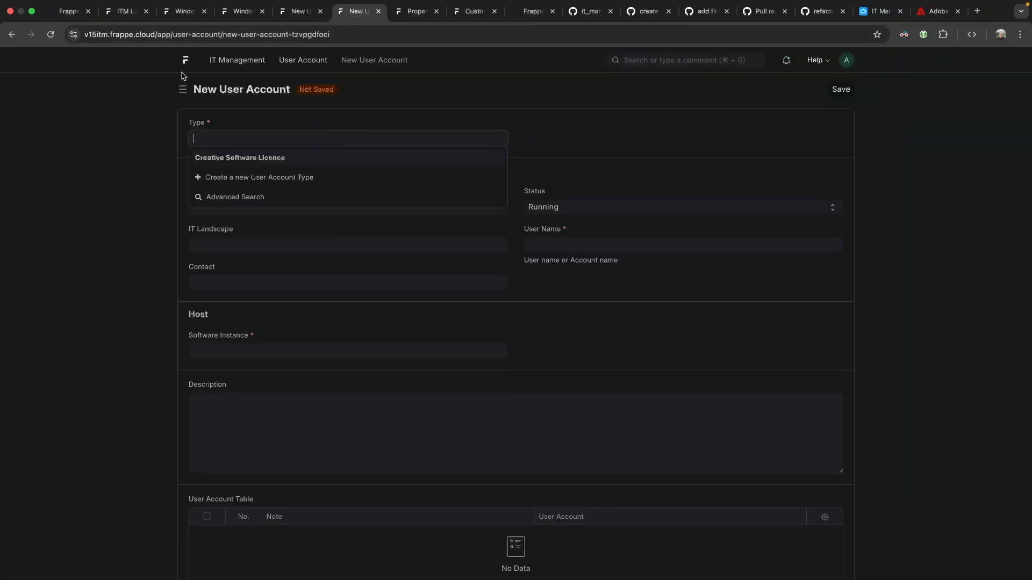
{"action": "left_click", "coordinate": [230, 350]}
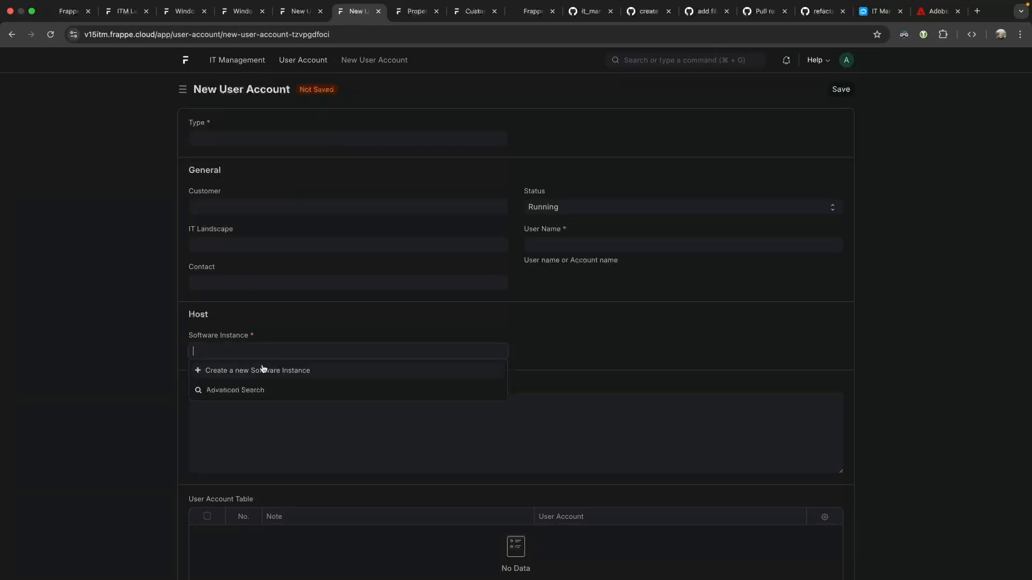
{"action": "left_click", "coordinate": [259, 371]}
{"action": "left_click_drag", "start_coordinate": [396, 111], "coordinate": [602, 113]}
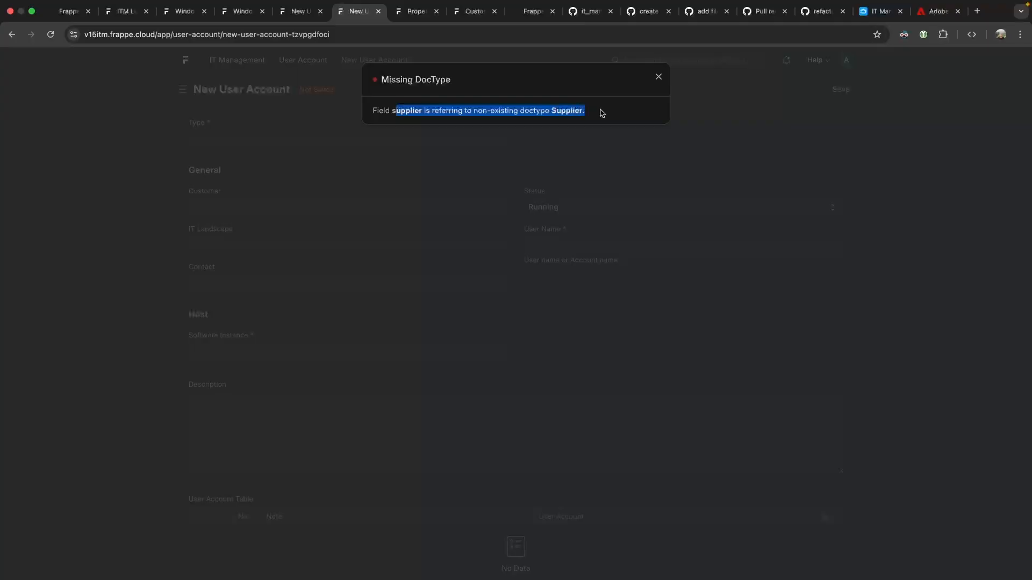
{"action": "left_click", "coordinate": [610, 114]}
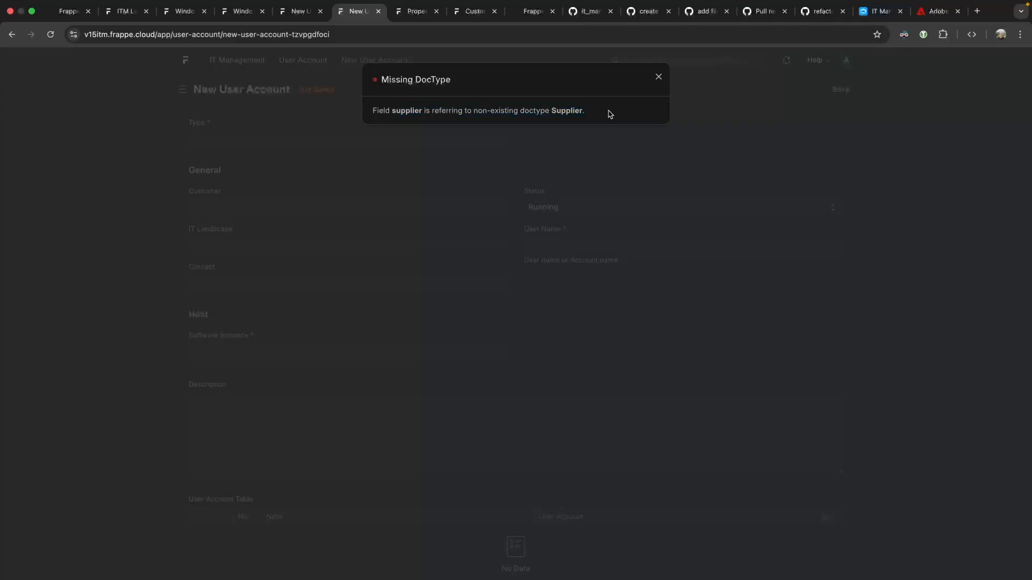
Duplicate the Licence-item_code-fieldtype property setter.
{"action": "left_click", "coordinate": [417, 11]}
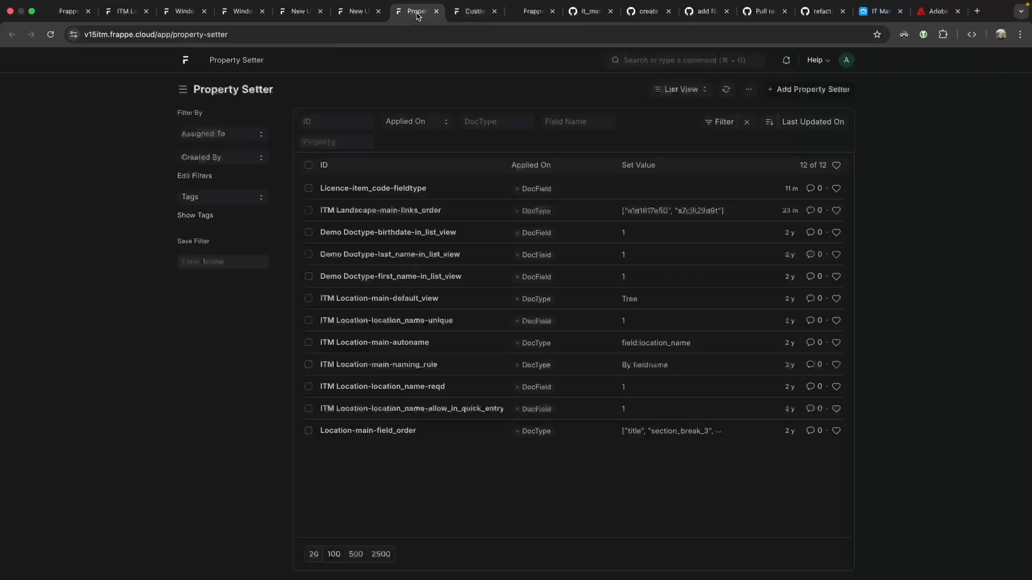
{"action": "left_click", "coordinate": [384, 191]}
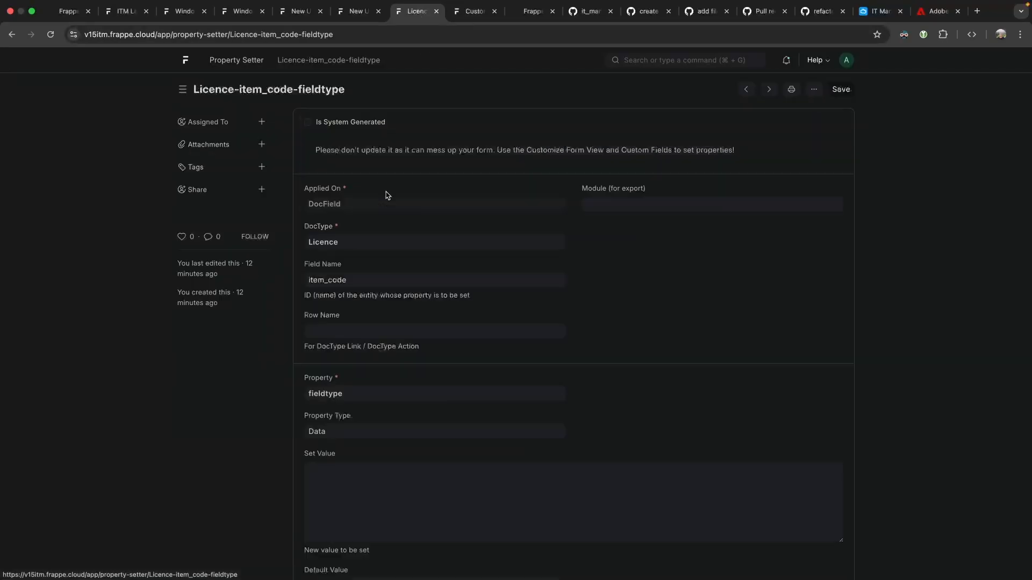
{"action": "left_click", "coordinate": [814, 89]}
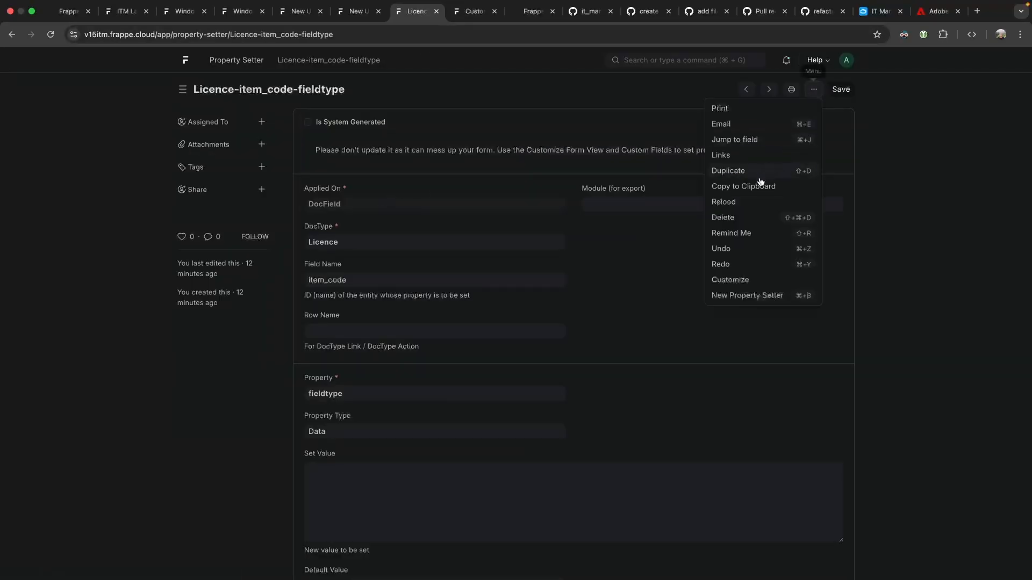
{"action": "left_click", "coordinate": [738, 170]}
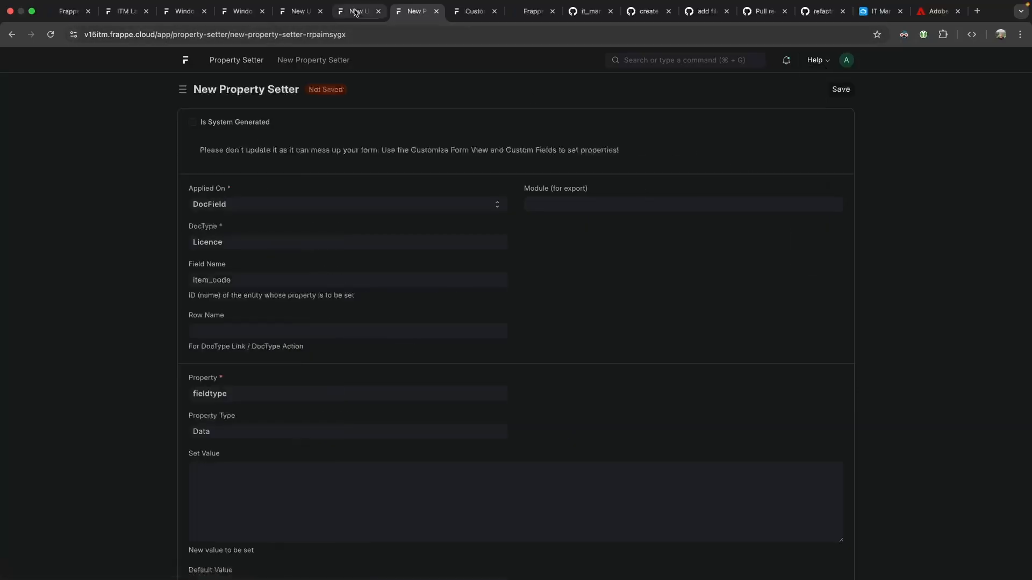
{"action": "left_click", "coordinate": [356, 12]}
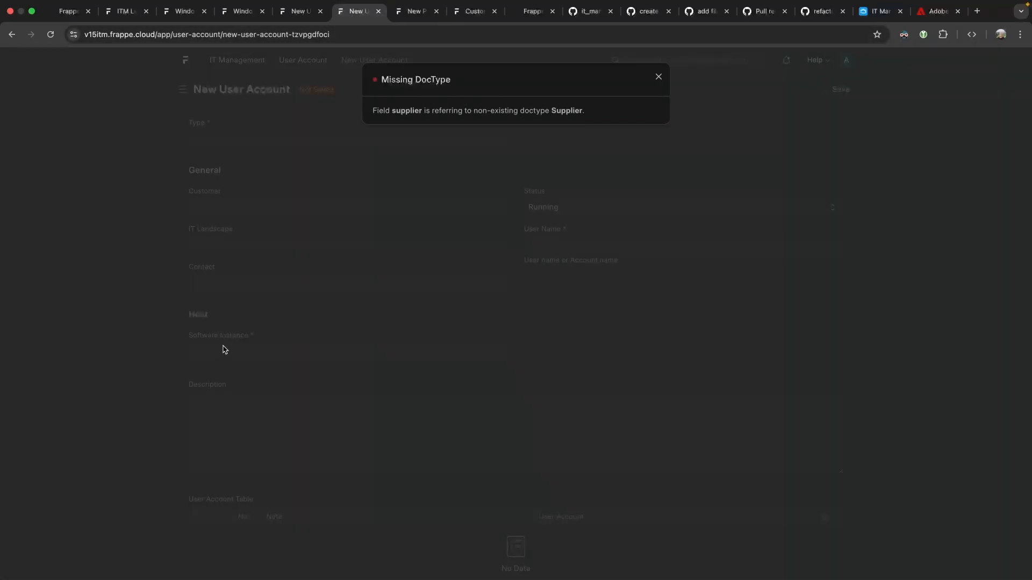
{"action": "left_click", "coordinate": [412, 11]}
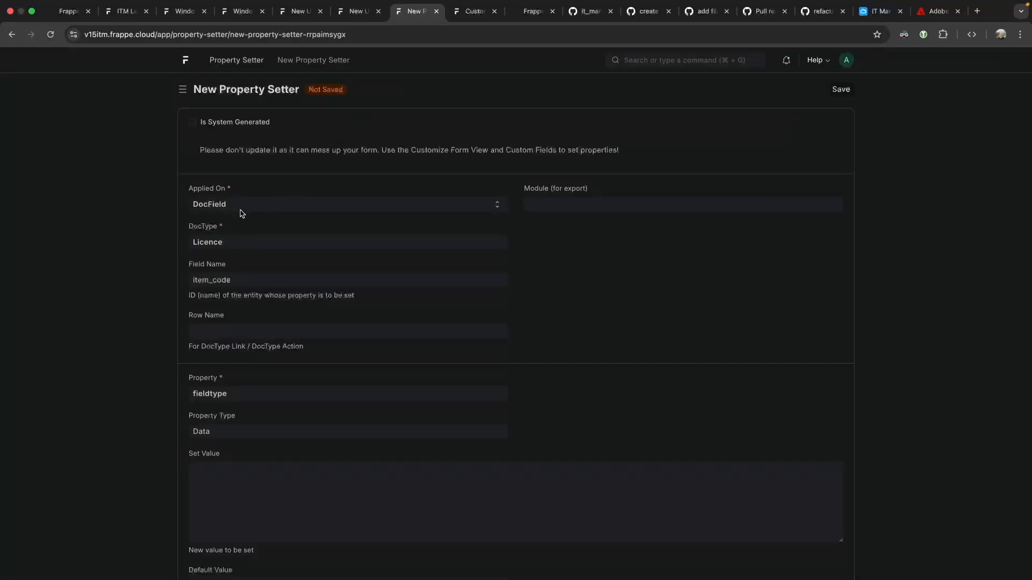
Change the copy to DocType Software Instance and field supplier, save it, and return to the form.
{"action": "left_click", "coordinate": [232, 237]}
{"action": "type", "text": "software insta"}
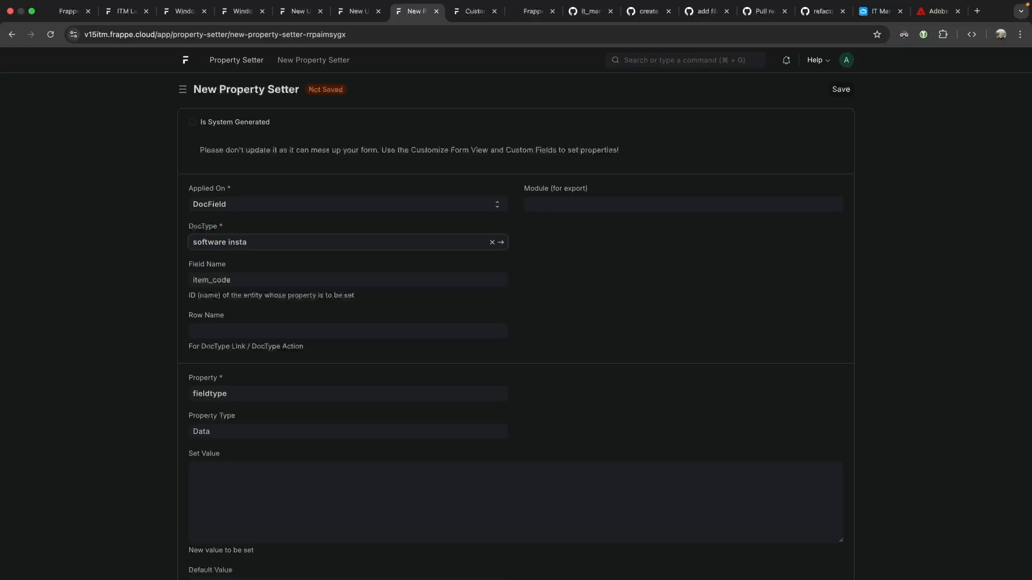
{"action": "key", "text": "Return"}
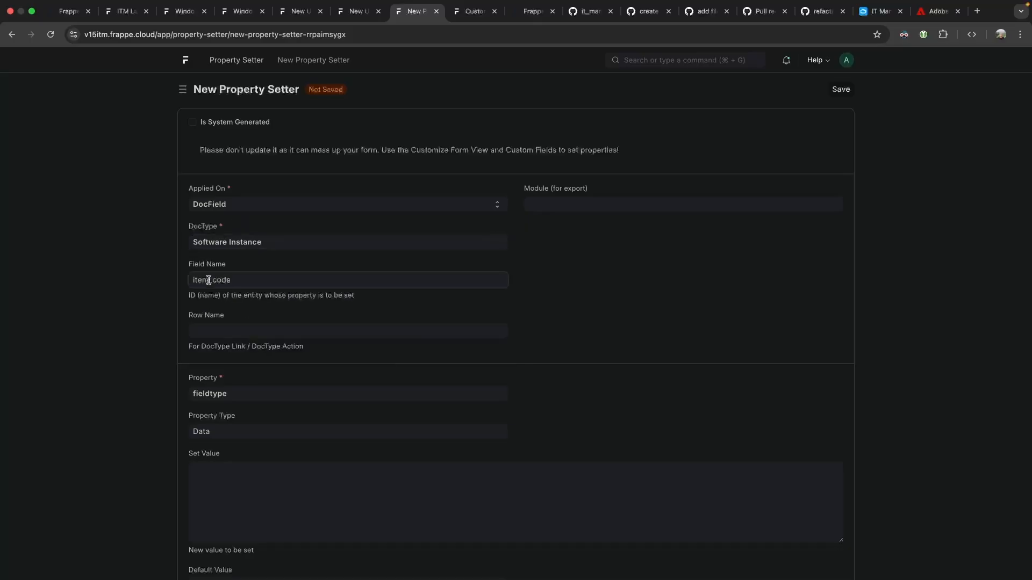
{"action": "double_click", "coordinate": [230, 281]}
{"action": "type", "text": "supplier"}
{"action": "left_click", "coordinate": [841, 89]}
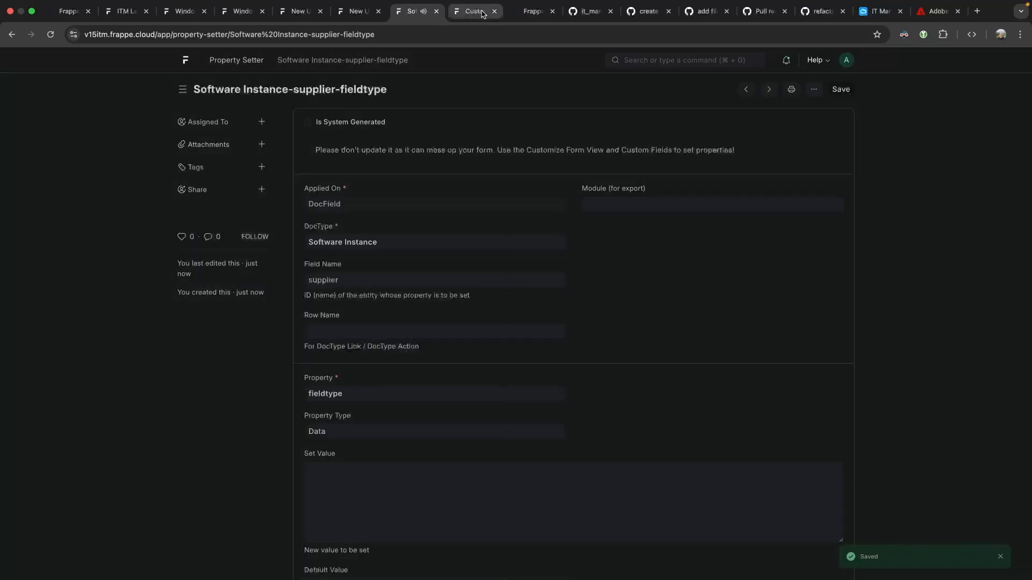
{"action": "left_click", "coordinate": [363, 15]}
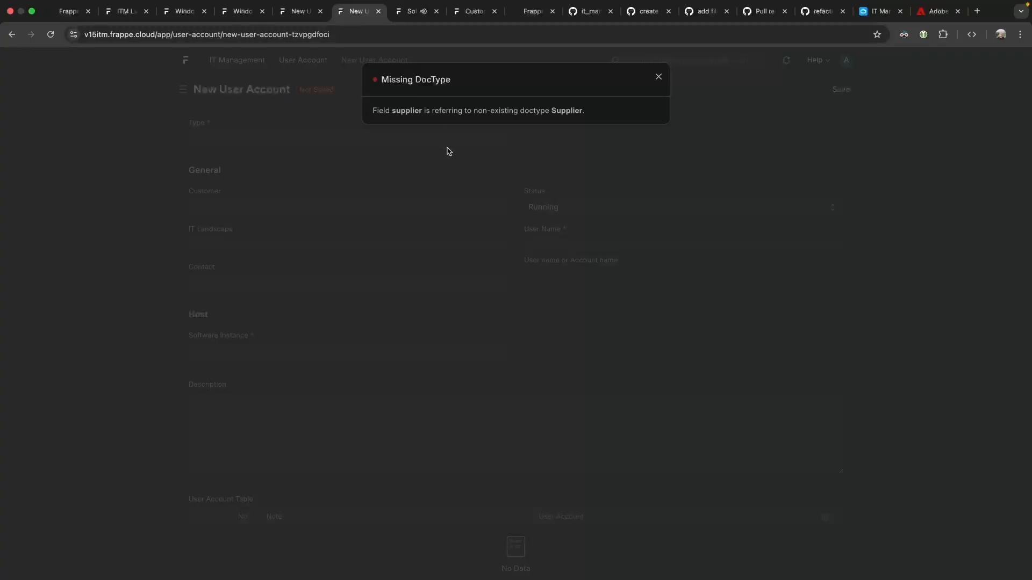
Close the error, reload the user account page, and start a new Software Instance.
{"action": "left_click_drag", "start_coordinate": [456, 109], "coordinate": [559, 118]}
{"action": "left_click", "coordinate": [432, 186]}
{"action": "key", "text": "super+r"}
{"action": "left_click", "coordinate": [539, 210]}
{"action": "triple_click", "coordinate": [256, 335]}
{"action": "left_click", "coordinate": [251, 352]}
{"action": "left_click", "coordinate": [253, 369]}
Keep the instance status Running and look through the Parent Software Instance options.
{"action": "left_click", "coordinate": [239, 175]}
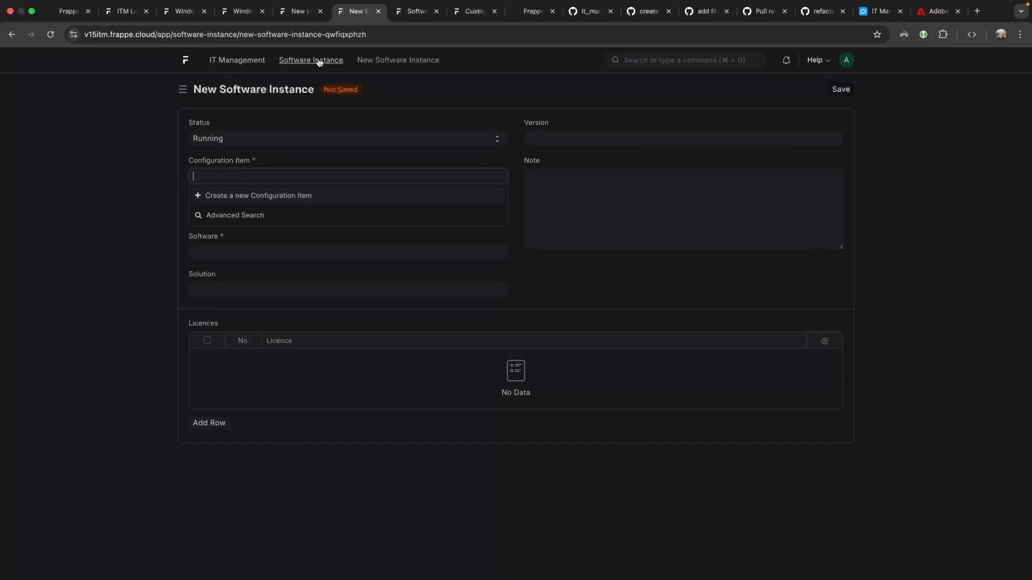
{"action": "left_click", "coordinate": [263, 138]}
{"action": "left_click", "coordinate": [263, 139]}
{"action": "left_click", "coordinate": [253, 179]}
{"action": "left_click", "coordinate": [142, 217]}
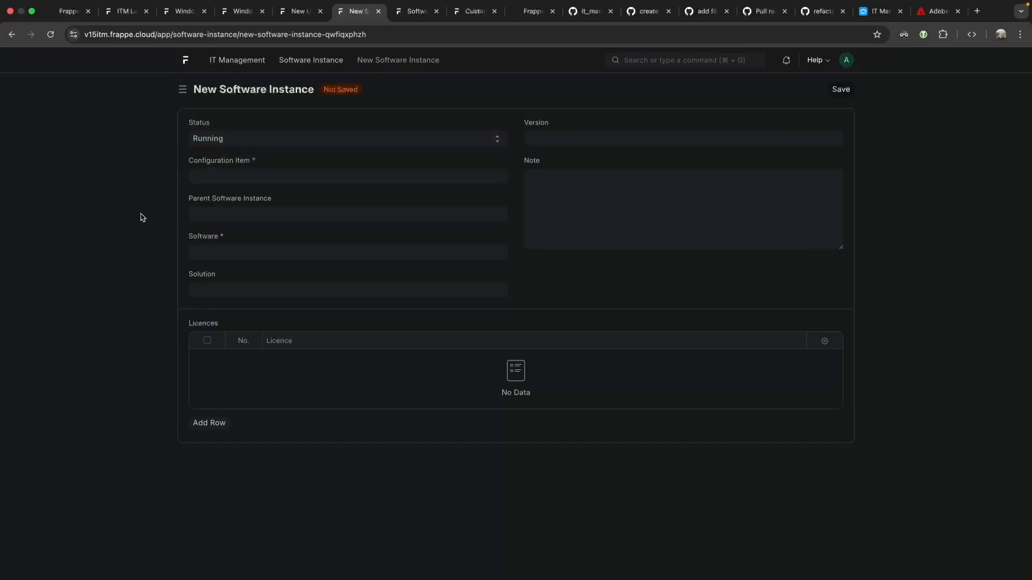
{"action": "left_click", "coordinate": [235, 214]}
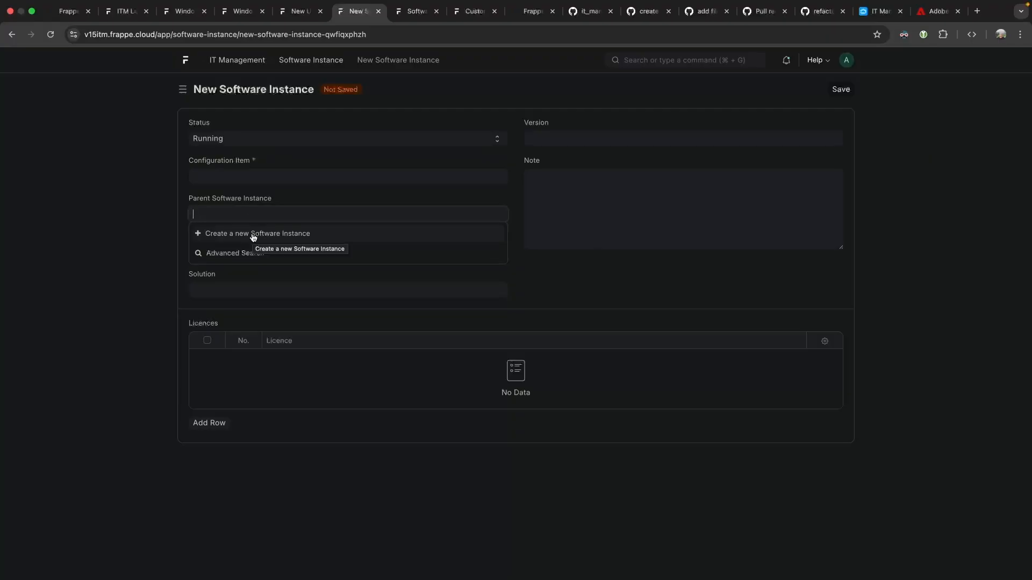
{"action": "left_click", "coordinate": [98, 222]}
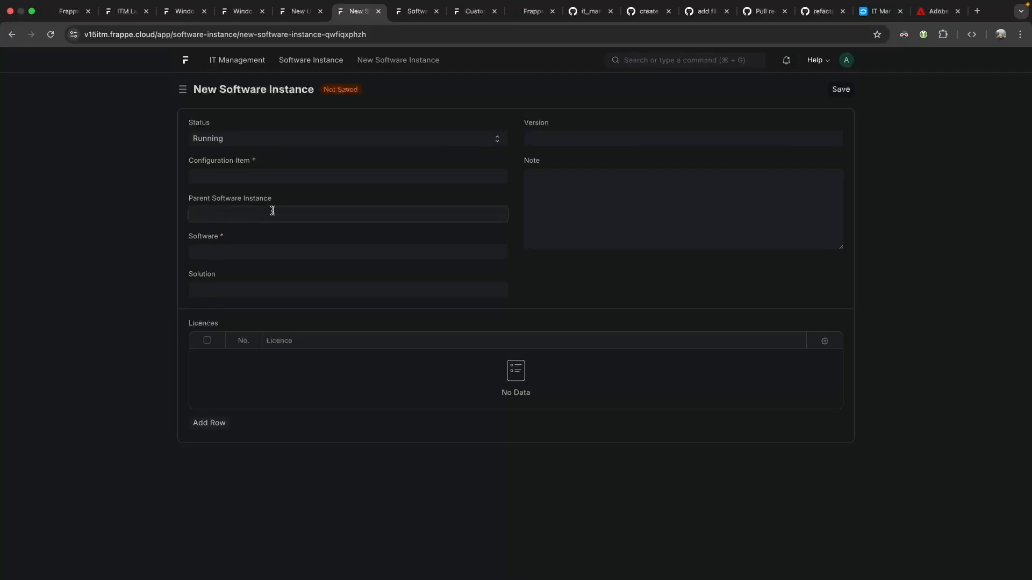
{"action": "left_click", "coordinate": [243, 212]}
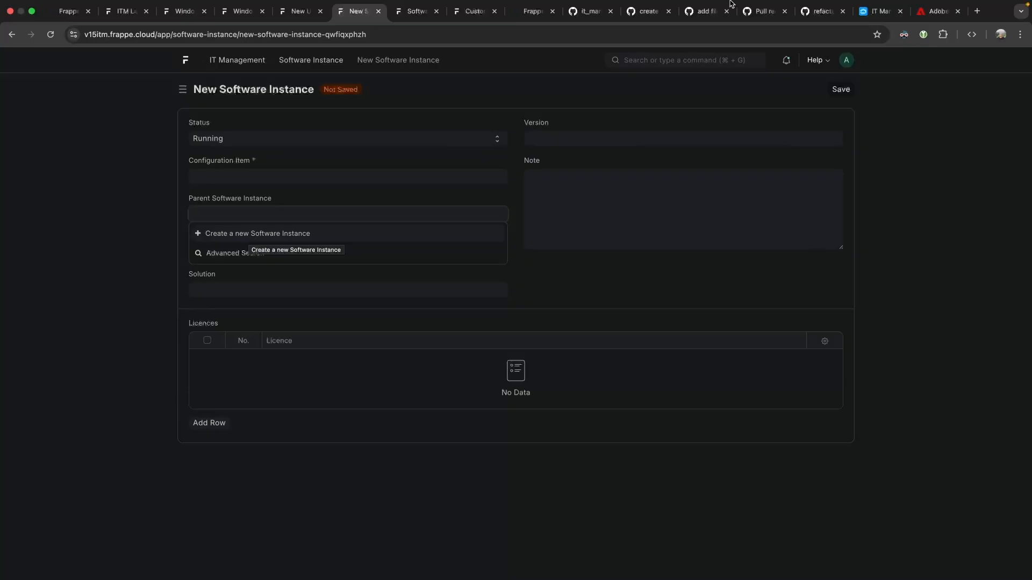
{"action": "left_click", "coordinate": [904, 34]}
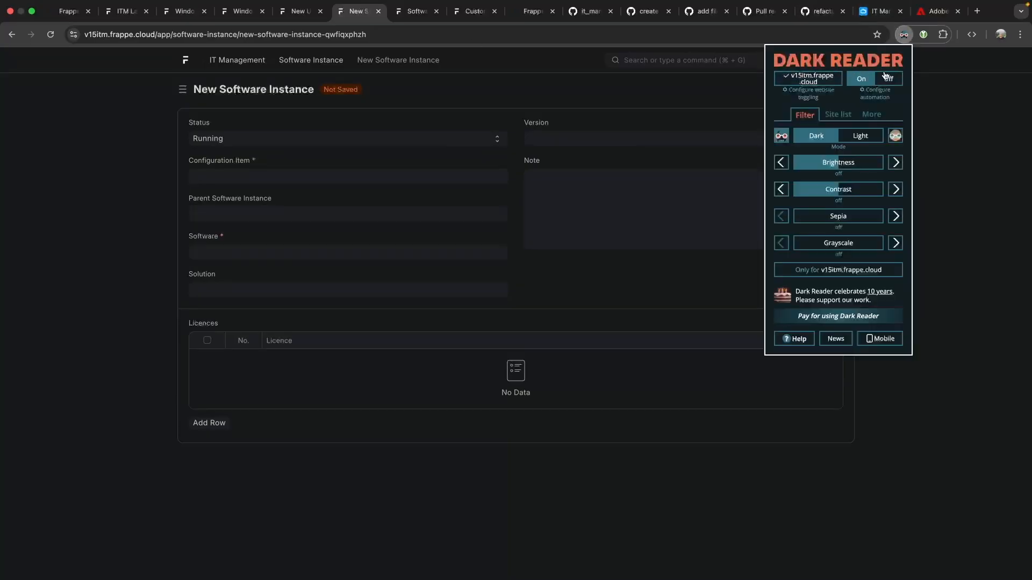
{"action": "left_click", "coordinate": [954, 165]}
{"action": "left_click", "coordinate": [432, 209]}
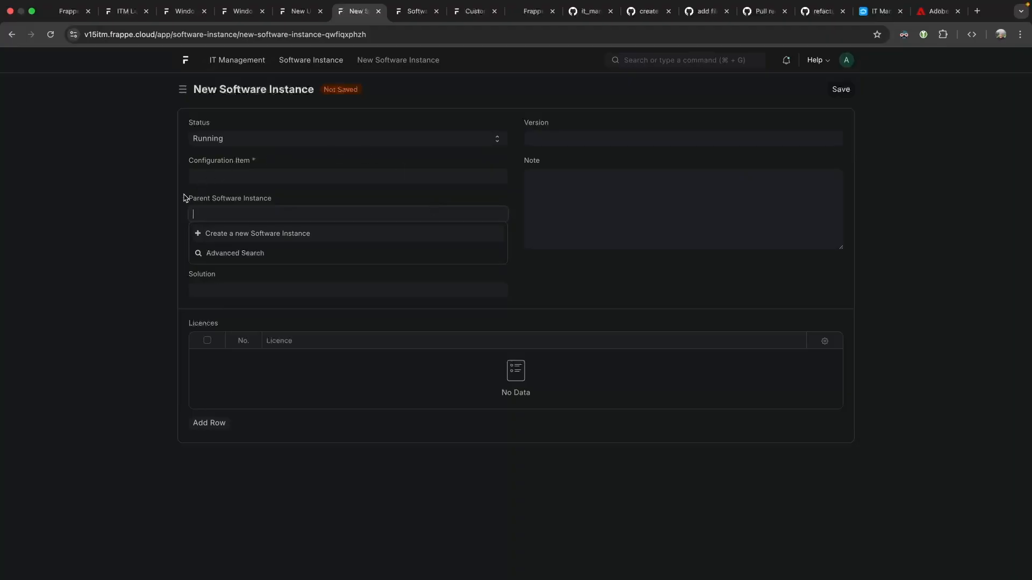
{"action": "left_click", "coordinate": [903, 34]}
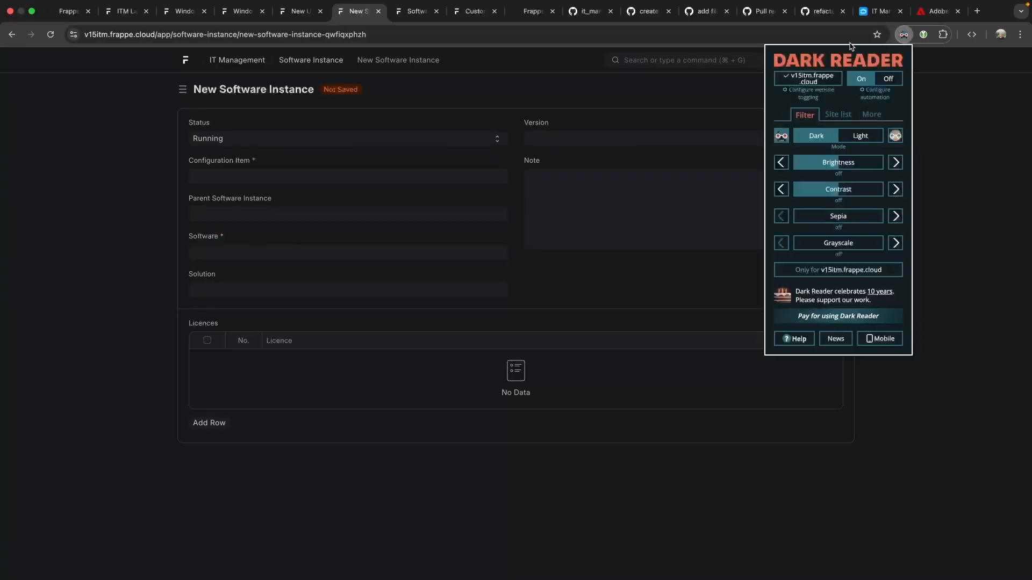
{"action": "left_click", "coordinate": [920, 109]}
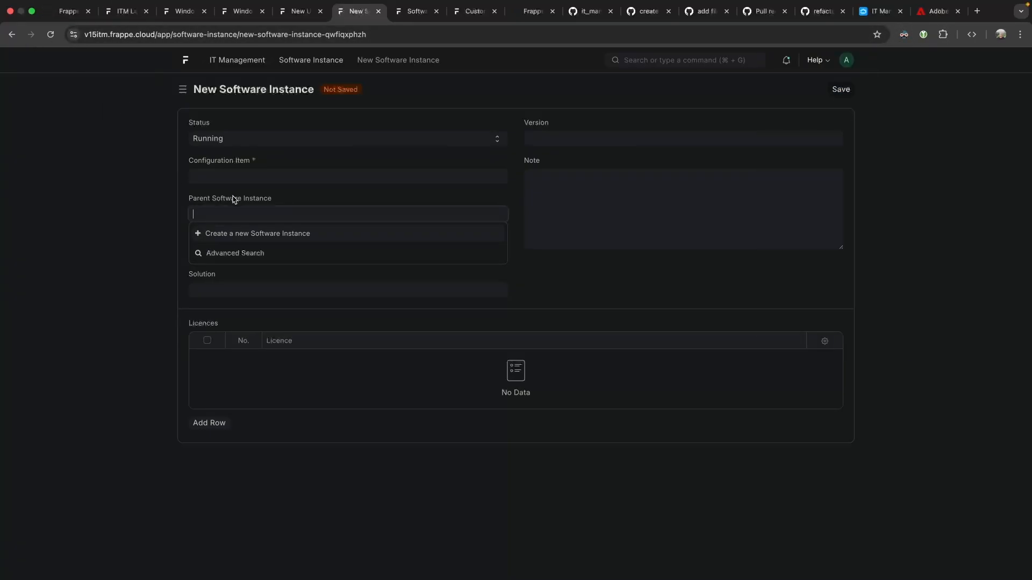
{"action": "left_click", "coordinate": [142, 213]}
Paste the Adobe website into Note with a hosting description, and start a new IT Software record.
{"action": "left_click", "coordinate": [225, 250]}
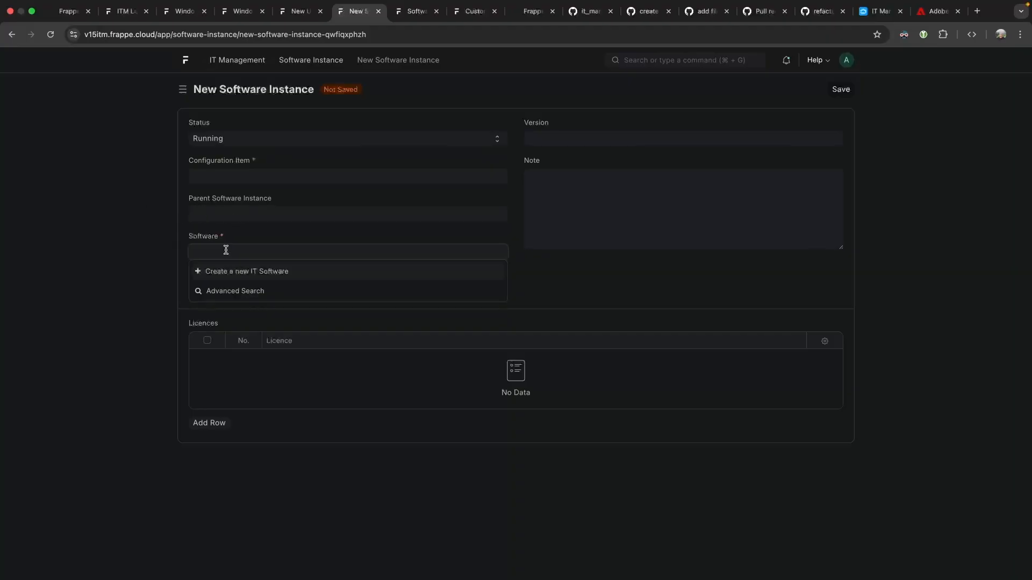
{"action": "left_click", "coordinate": [693, 171]}
{"action": "type", "text": "https://www.adobe.com/"}
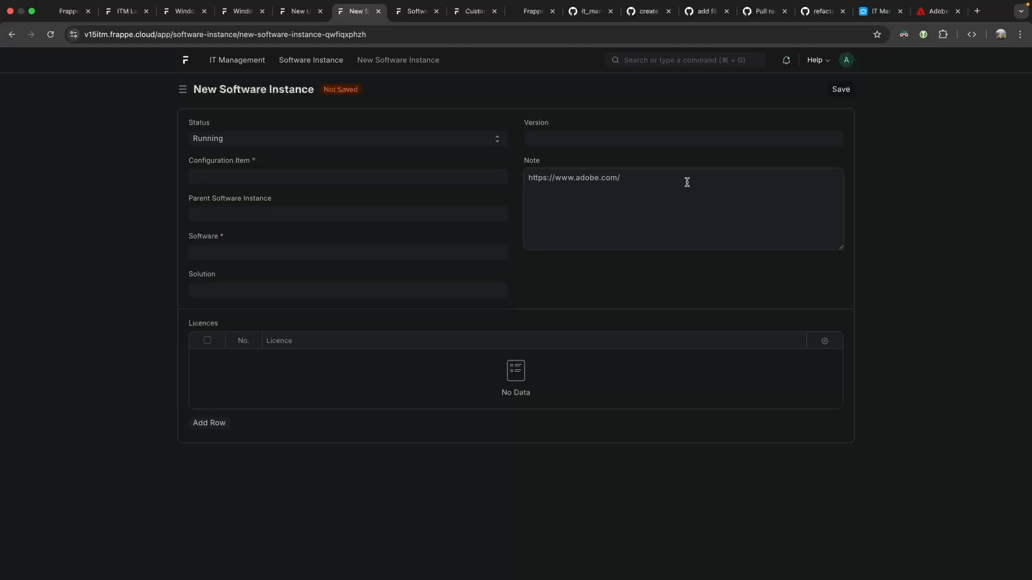
{"action": "type", "text": "The sofwt"}
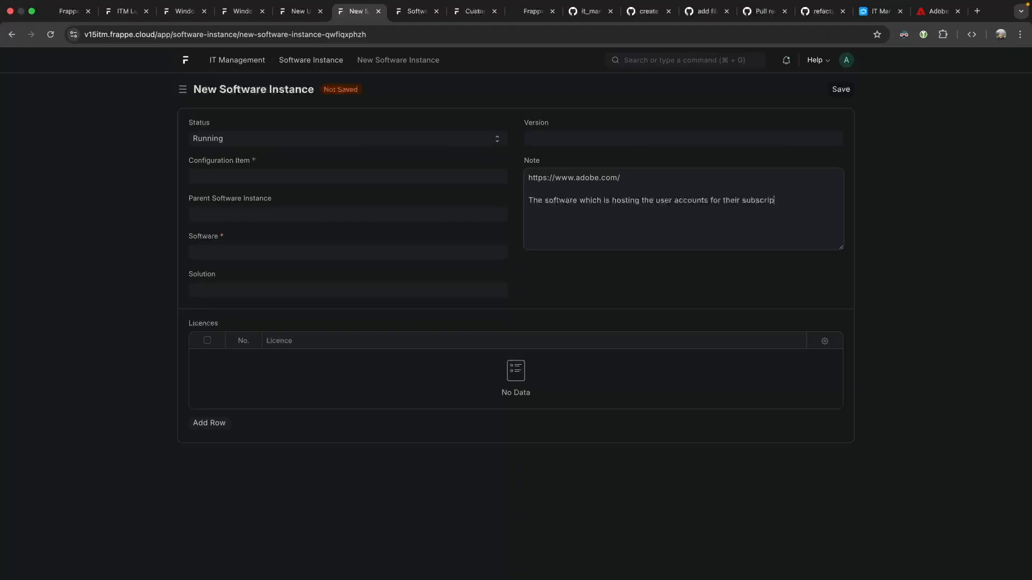
{"action": "left_click", "coordinate": [272, 251]}
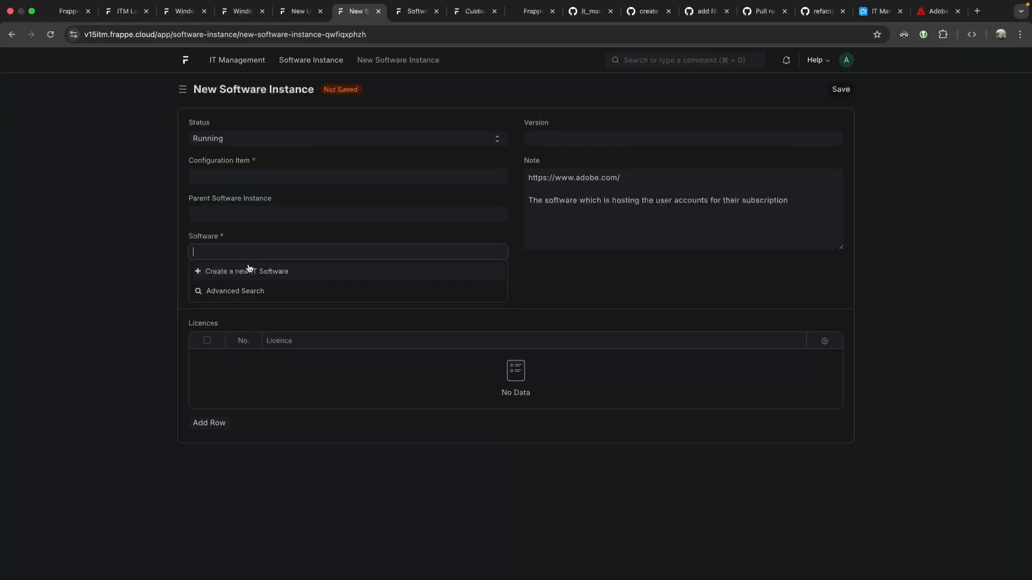
{"action": "left_click", "coordinate": [248, 272]}
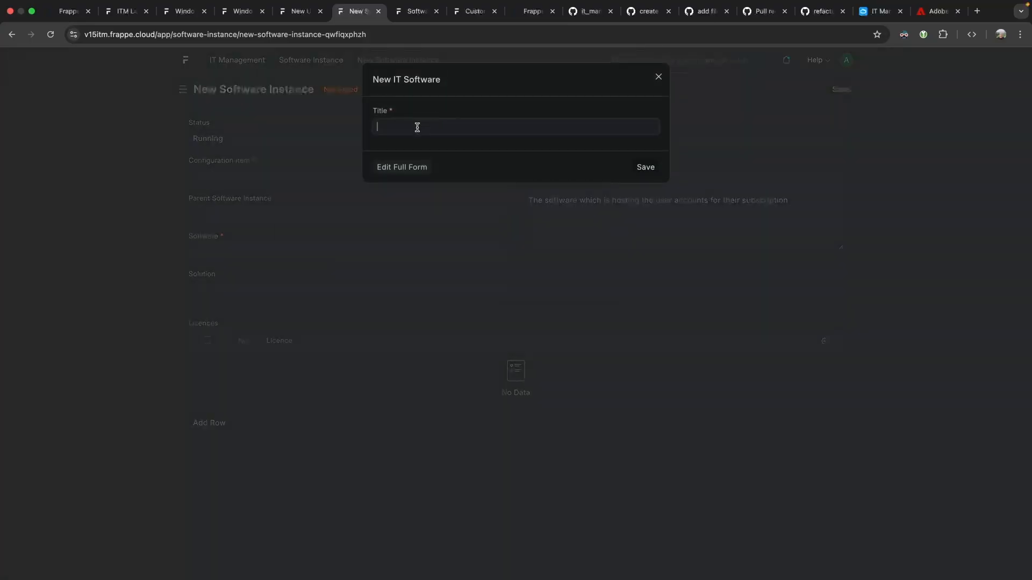
Save new software 'Adobe Creative Suite', then paste the Adobe URL and try creating a Configuration Item.
{"action": "type", "text": "Adobe Creative Suite"}
{"action": "left_click", "coordinate": [645, 167]}
{"action": "left_click", "coordinate": [239, 173]}
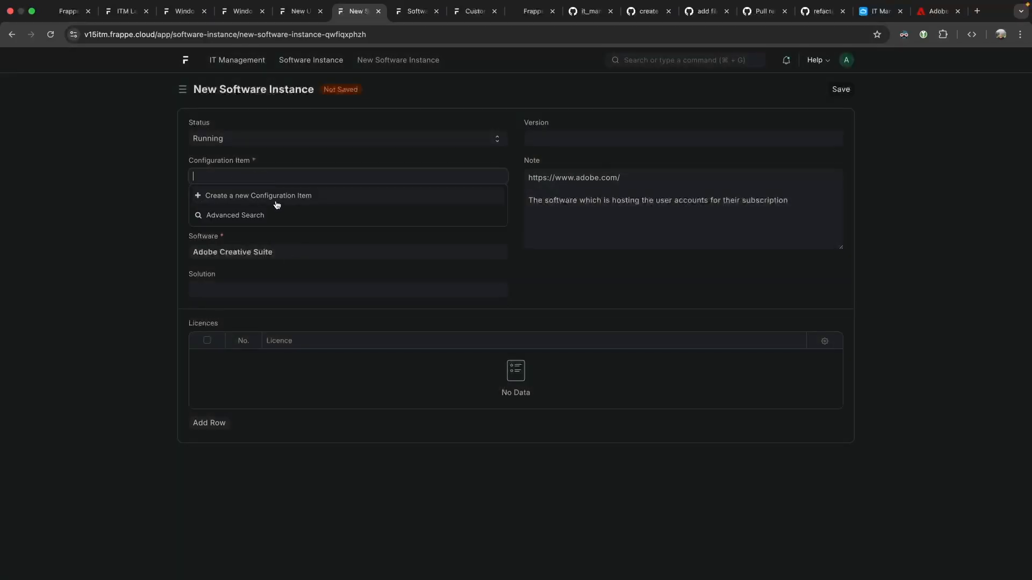
{"action": "type", "text": "https://www.adobe.com/"}
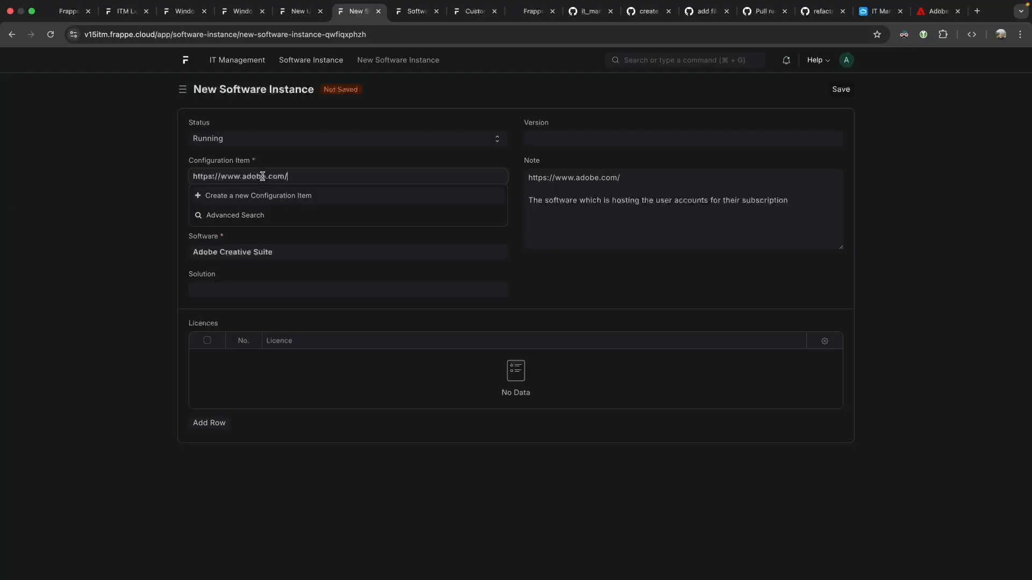
{"action": "left_click", "coordinate": [286, 195]}
{"action": "left_click_drag", "start_coordinate": [403, 111], "coordinate": [564, 111]}
Read the make_and_model error and duplicate the saved supplier property setter.
{"action": "left_click", "coordinate": [564, 111]}
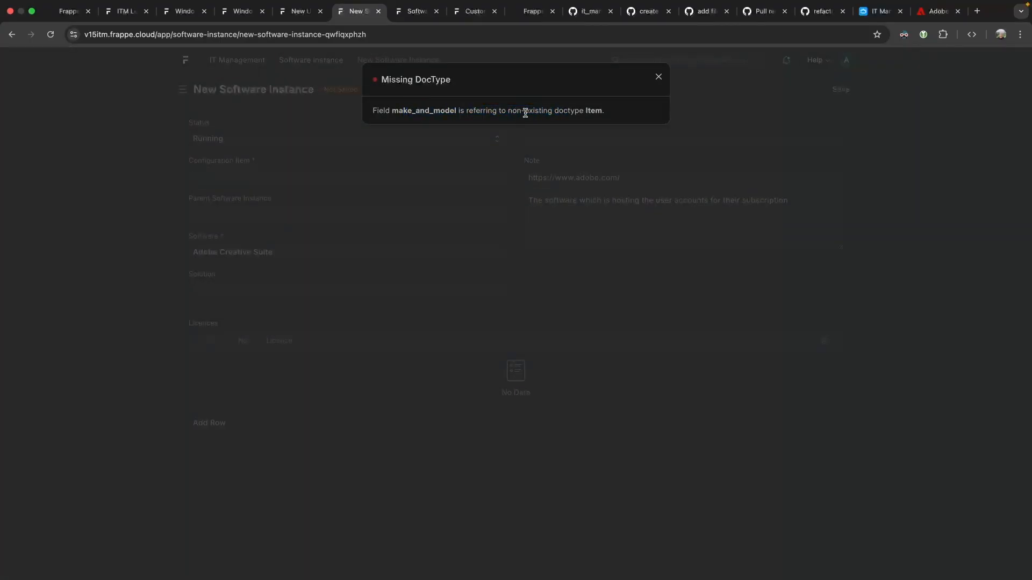
{"action": "left_click_drag", "start_coordinate": [411, 111], "coordinate": [608, 111]}
{"action": "left_click", "coordinate": [559, 111]}
{"action": "left_click", "coordinate": [609, 112]}
{"action": "left_click", "coordinate": [480, 12]}
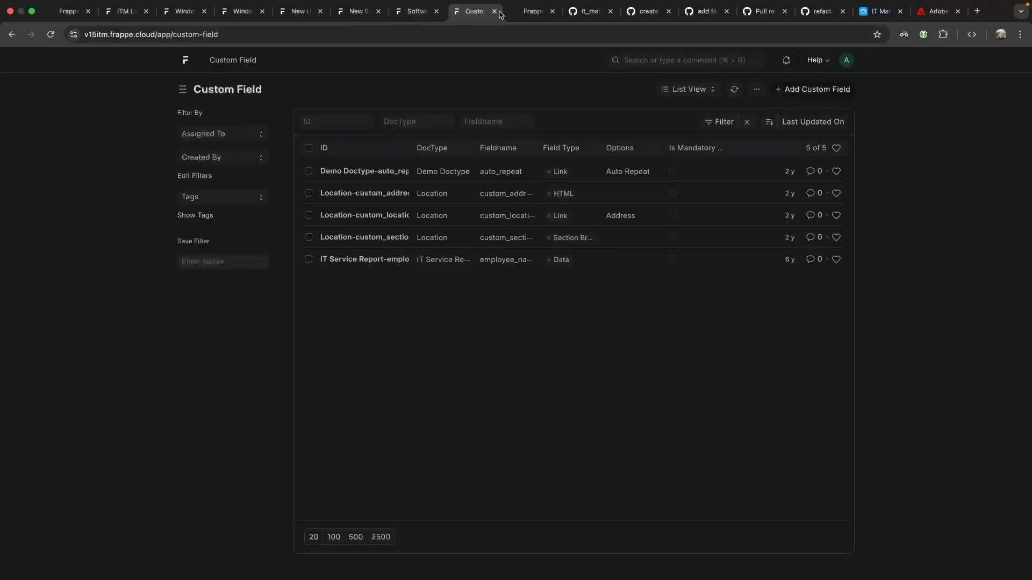
{"action": "left_click", "coordinate": [529, 12]}
{"action": "left_click", "coordinate": [417, 14]}
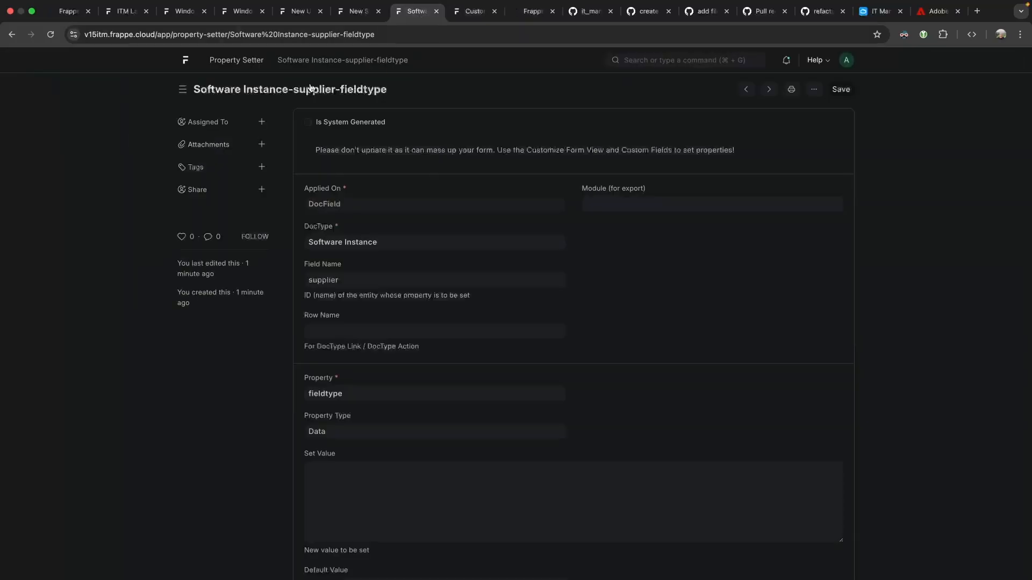
{"action": "left_click", "coordinate": [816, 90]}
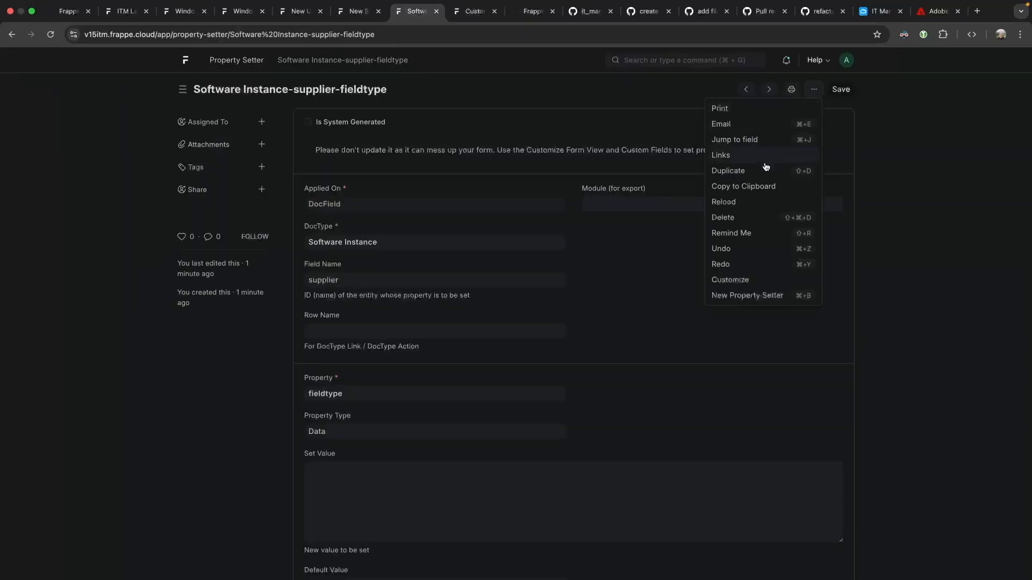
{"action": "left_click", "coordinate": [771, 169]}
Point the copy at DocType Configuration Item, field make_and_model, and save it.
{"action": "triple_click", "coordinate": [264, 244]}
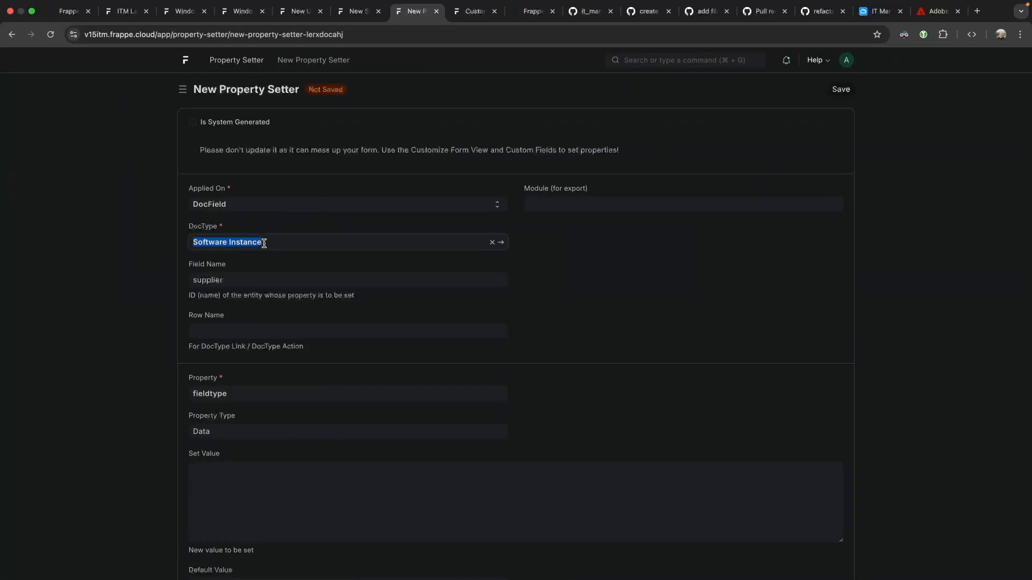
{"action": "type", "text": "configuration "}
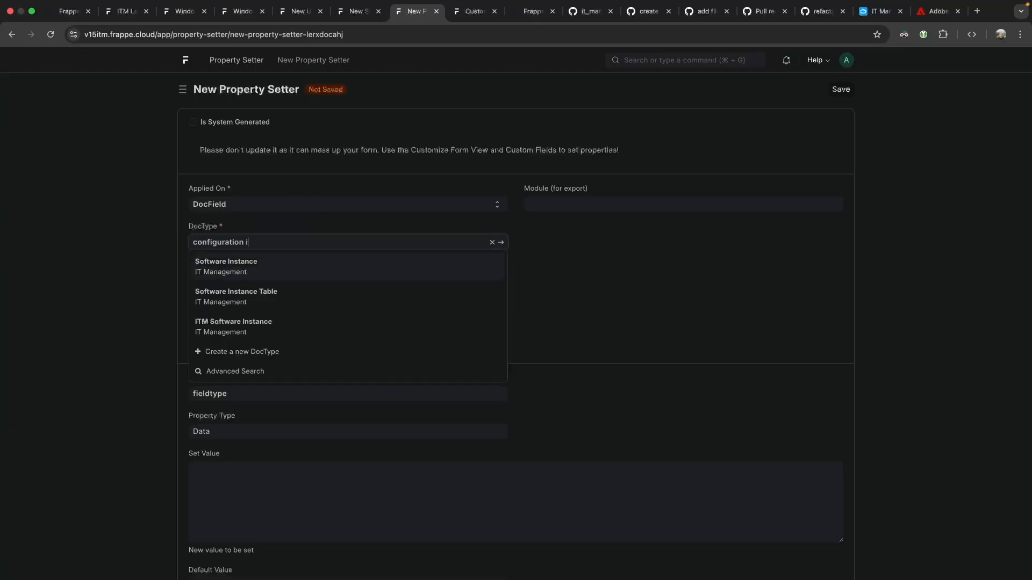
{"action": "type", "text": "item"}
{"action": "key", "text": "Return"}
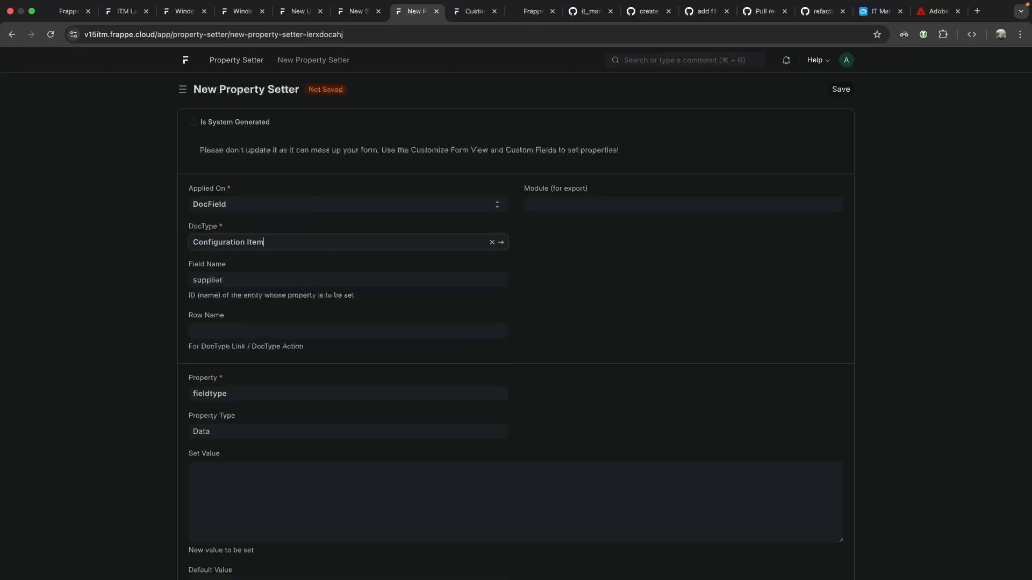
{"action": "triple_click", "coordinate": [244, 276]}
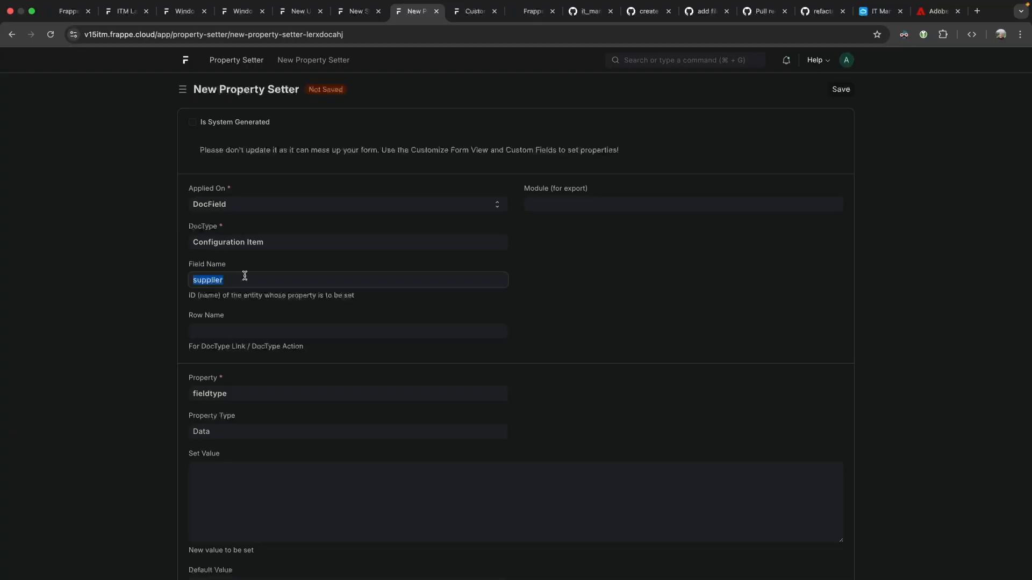
{"action": "type", "text": "make_and_model"}
{"action": "left_click", "coordinate": [837, 91]}
Back on the Software Instance form, retry saving and creating a Configuration Item.
{"action": "left_click", "coordinate": [356, 12]}
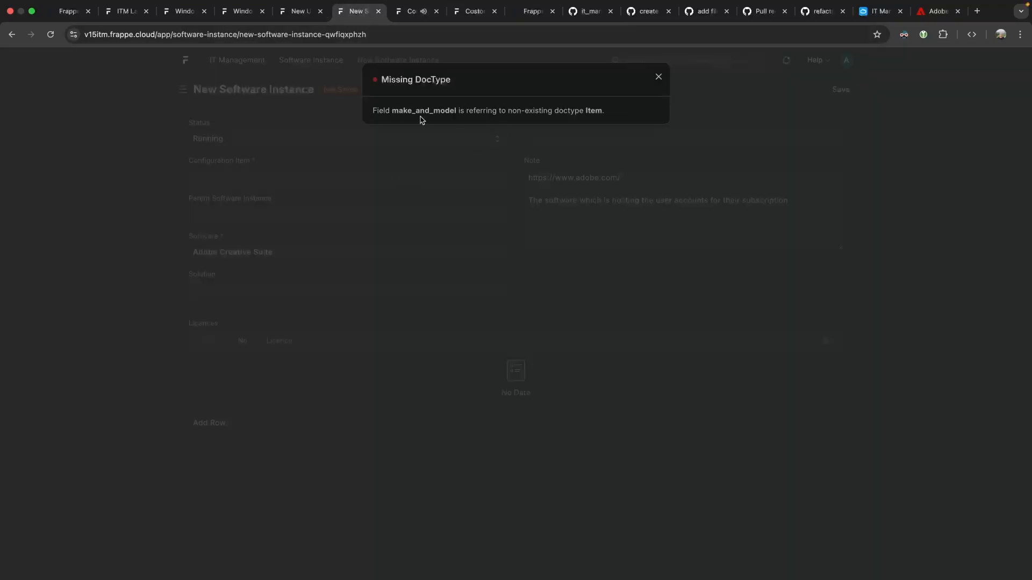
{"action": "left_click", "coordinate": [437, 172]}
{"action": "left_click", "coordinate": [842, 90]}
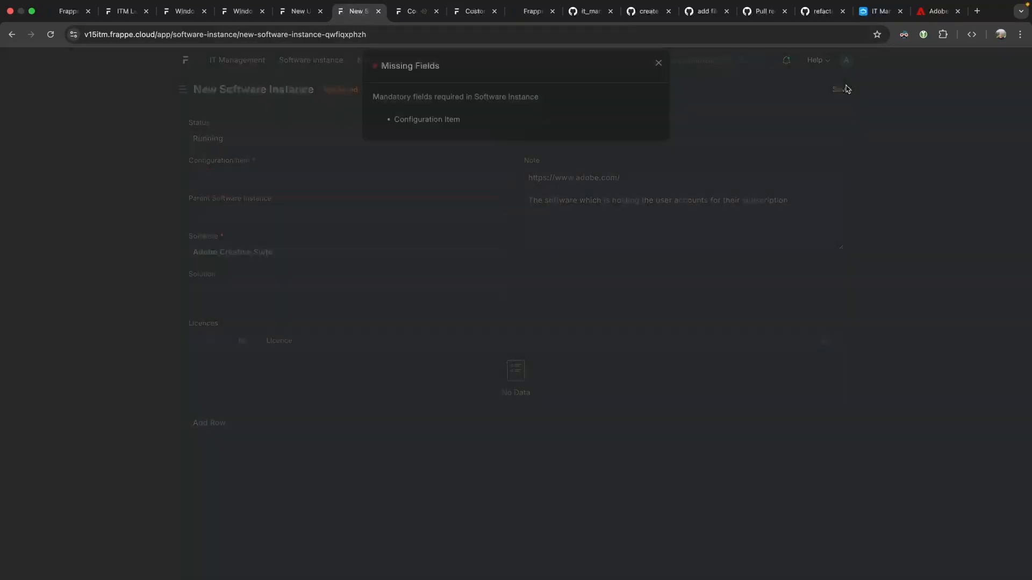
{"action": "left_click", "coordinate": [457, 184]}
{"action": "left_click", "coordinate": [266, 177]}
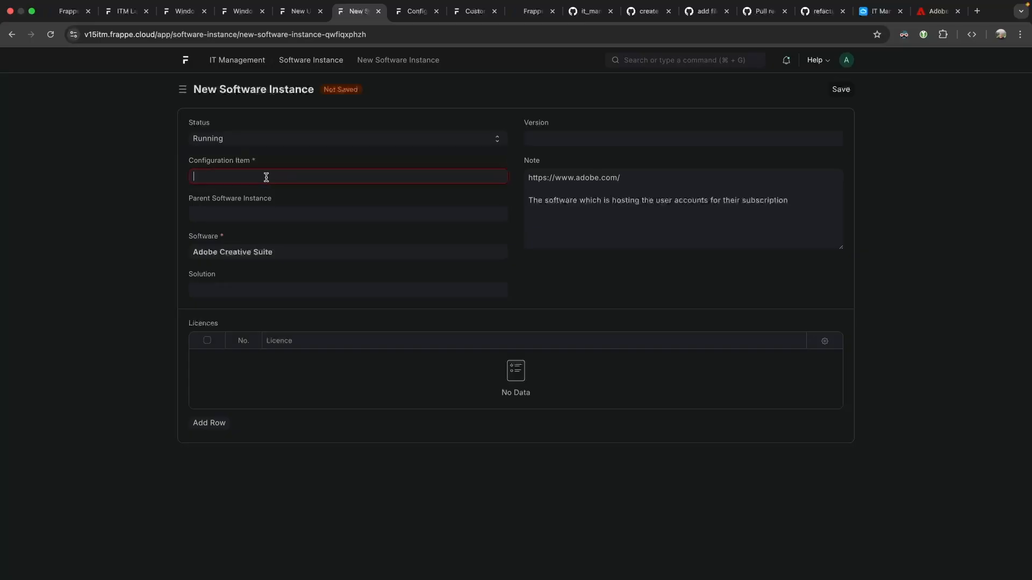
{"action": "left_click", "coordinate": [259, 196]}
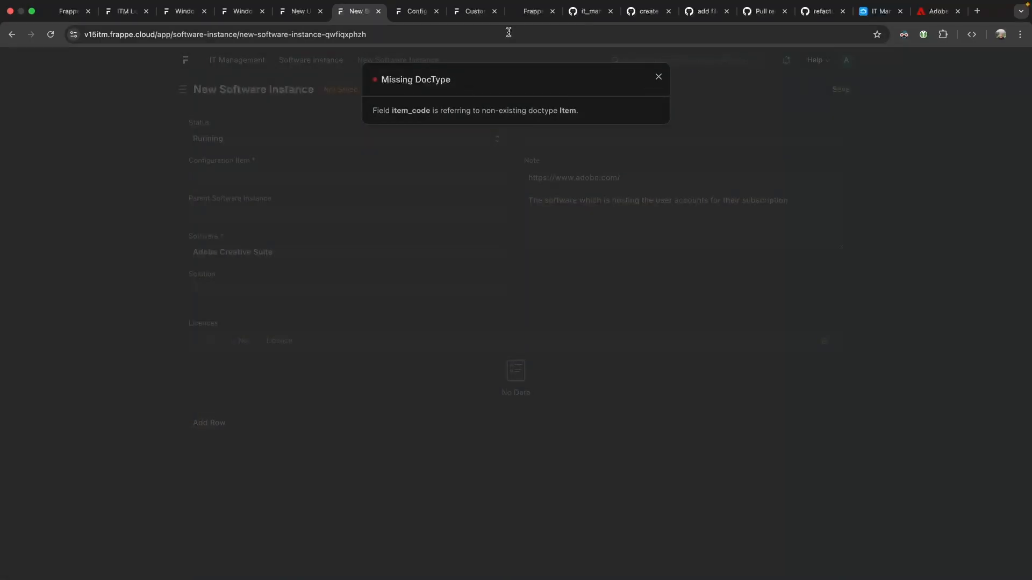
Duplicate the make_and_model setter as an item_code fieldtype property setter, save, and return to the form.
{"action": "left_click", "coordinate": [465, 14]}
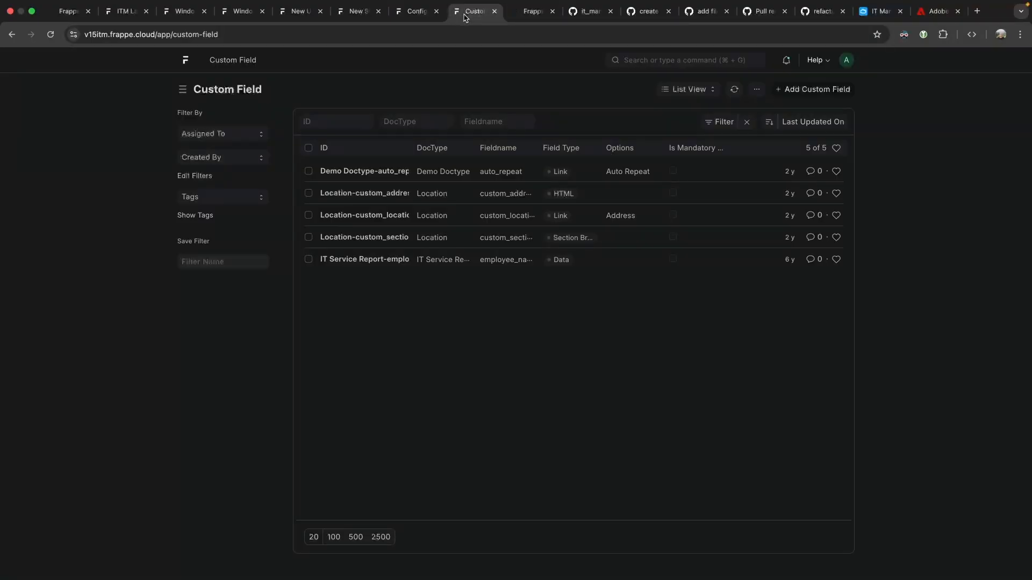
{"action": "left_click", "coordinate": [421, 13]}
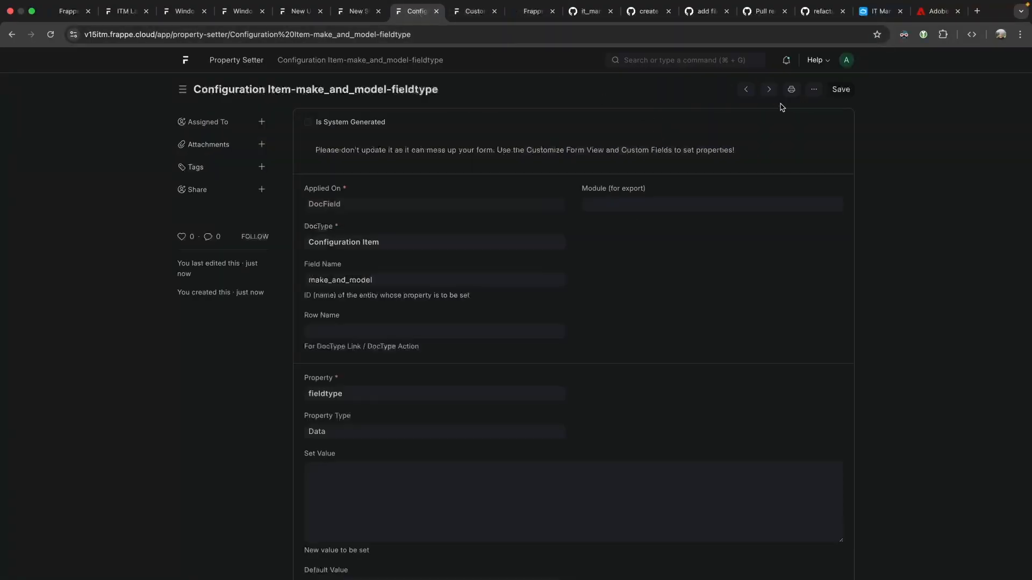
{"action": "left_click", "coordinate": [813, 89]}
{"action": "left_click", "coordinate": [739, 169]}
{"action": "left_click", "coordinate": [235, 276]}
{"action": "double_click", "coordinate": [235, 276]}
{"action": "type", "text": "item_"}
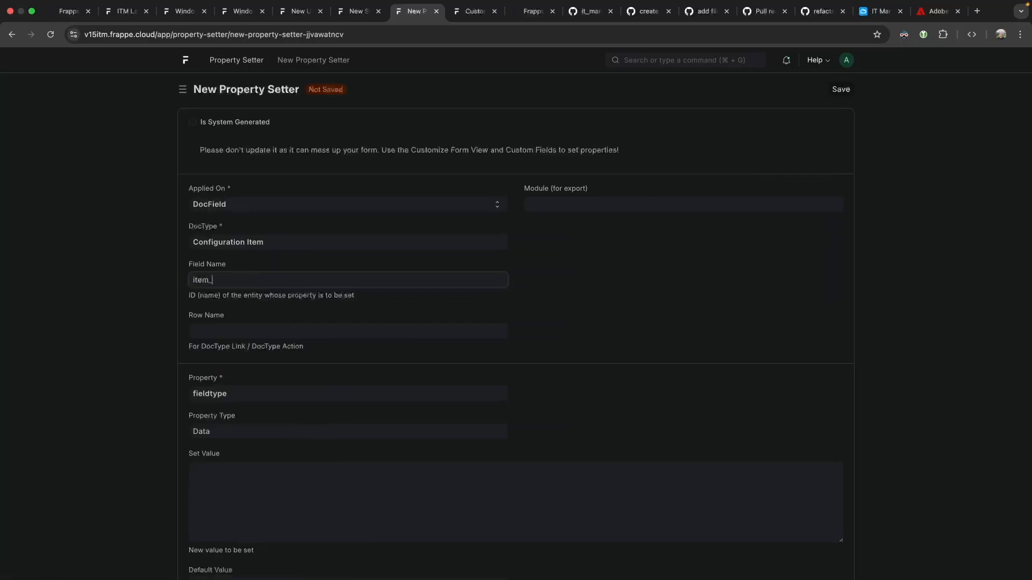
{"action": "type", "text": "code"}
{"action": "left_click", "coordinate": [851, 87]}
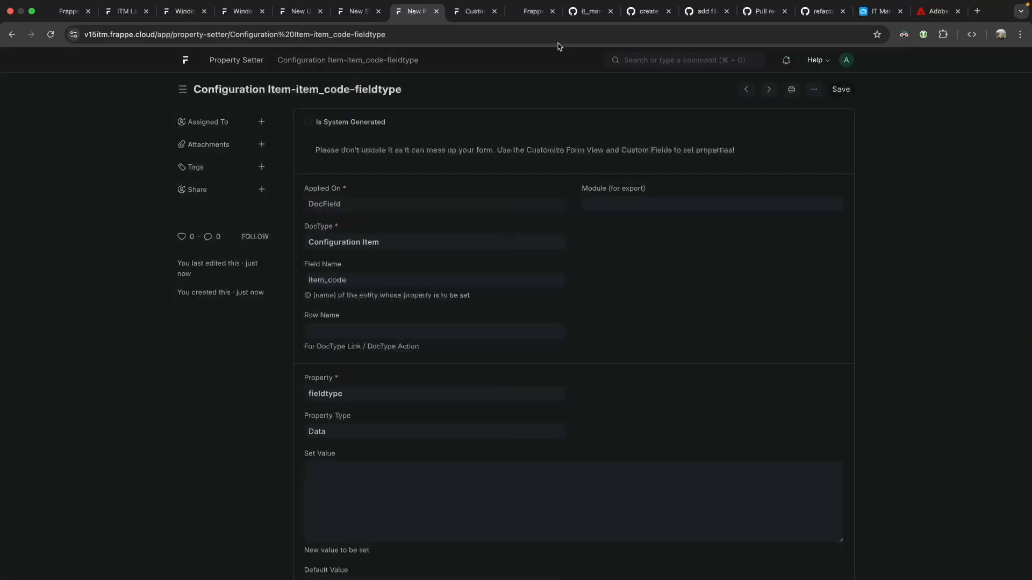
{"action": "left_click", "coordinate": [354, 12]}
{"action": "left_click", "coordinate": [334, 122]}
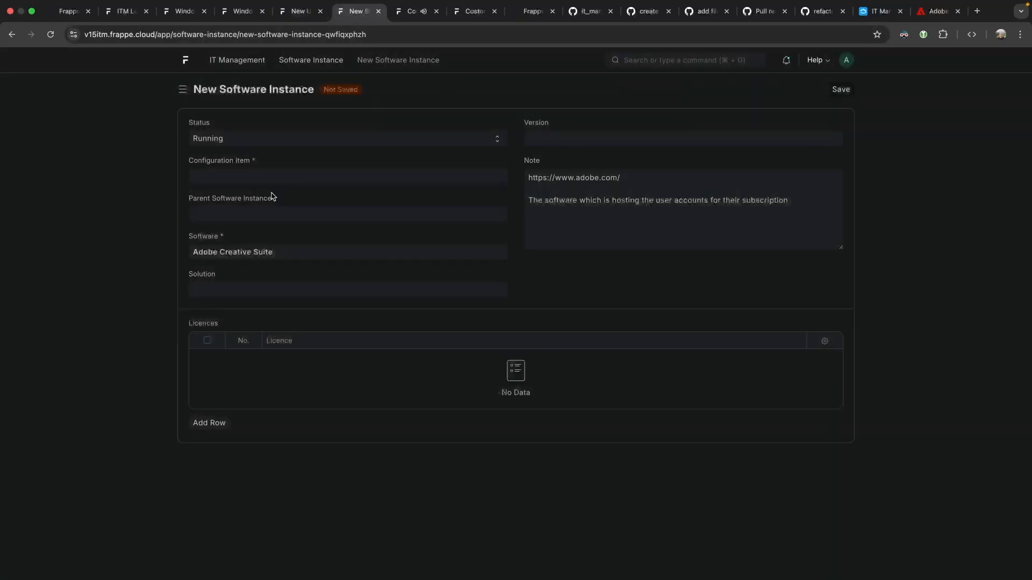
{"action": "left_click", "coordinate": [232, 174]}
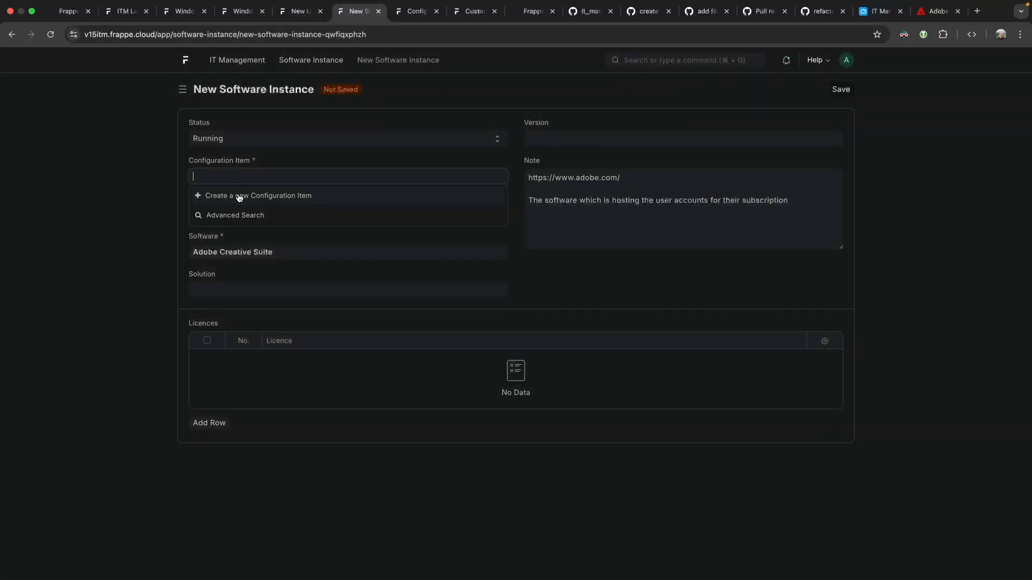
Start a Configuration Item titled with the pasted adobe.com address, creating new type 'SaaS provider'.
{"action": "left_click", "coordinate": [237, 197]}
{"action": "left_click", "coordinate": [214, 138]}
{"action": "type", "text": "https://www.adobe.com/"}
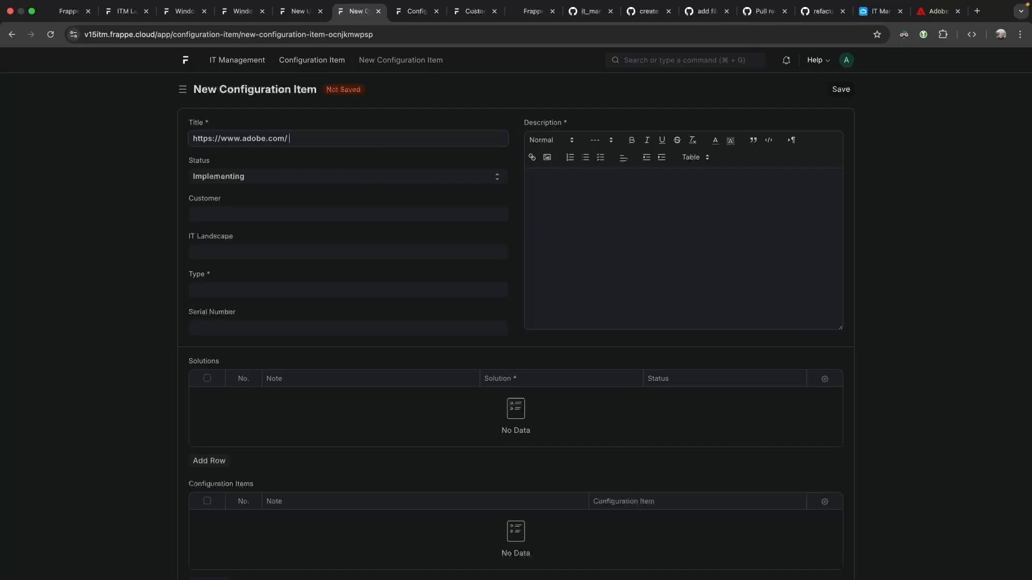
{"action": "left_click", "coordinate": [243, 289]}
{"action": "left_click", "coordinate": [274, 304]}
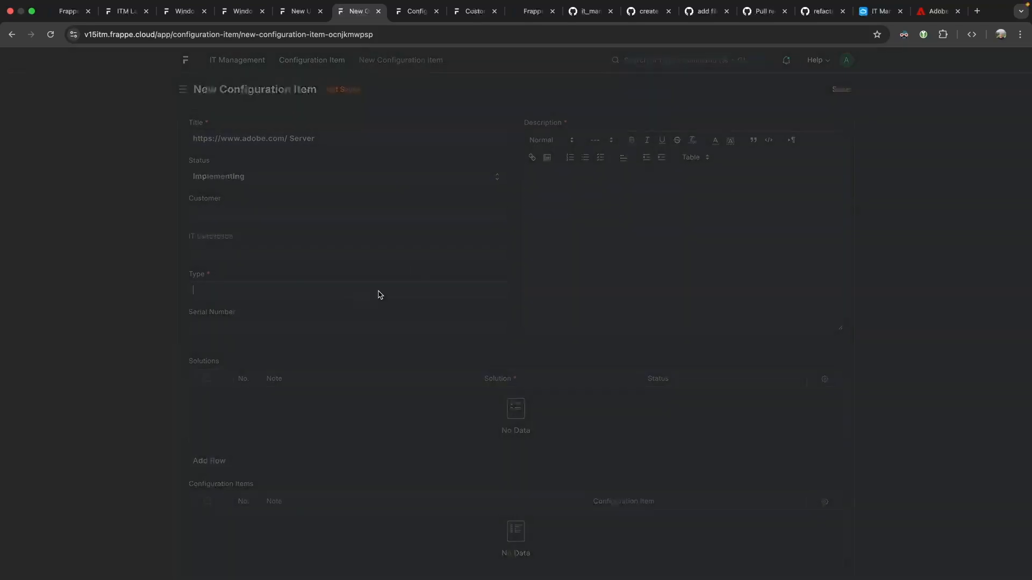
{"action": "type", "text": "Cloud "}
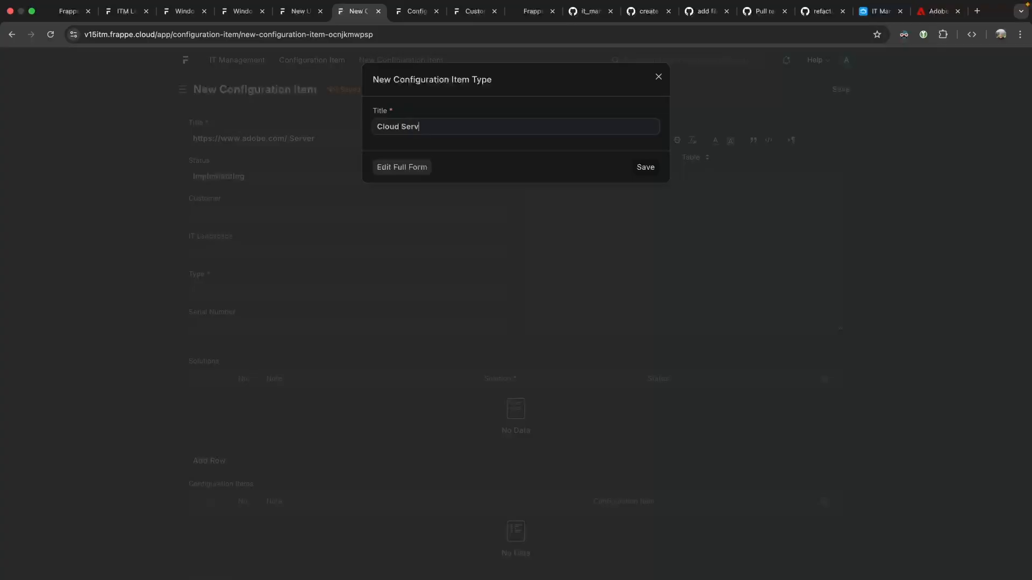
{"action": "type", "text": "Serv"}
{"action": "key", "text": "BackSpace"}
{"action": "key", "text": "BackSpace"}
{"action": "key", "text": "BackSpace"}
{"action": "key", "text": "BackSpace"}
{"action": "key", "text": "BackSpace"}
{"action": "key", "text": "BackSpace"}
{"action": "key", "text": "BackSpace"}
{"action": "key", "text": "BackSpace"}
{"action": "key", "text": "BackSpace"}
{"action": "key", "text": "BackSpace"}
{"action": "type", "text": "SaaS pro"}
{"action": "left_click", "coordinate": [649, 165]}
Describe it as the server hosting all Adobe subscriptions and save it.
{"action": "left_click", "coordinate": [652, 188]}
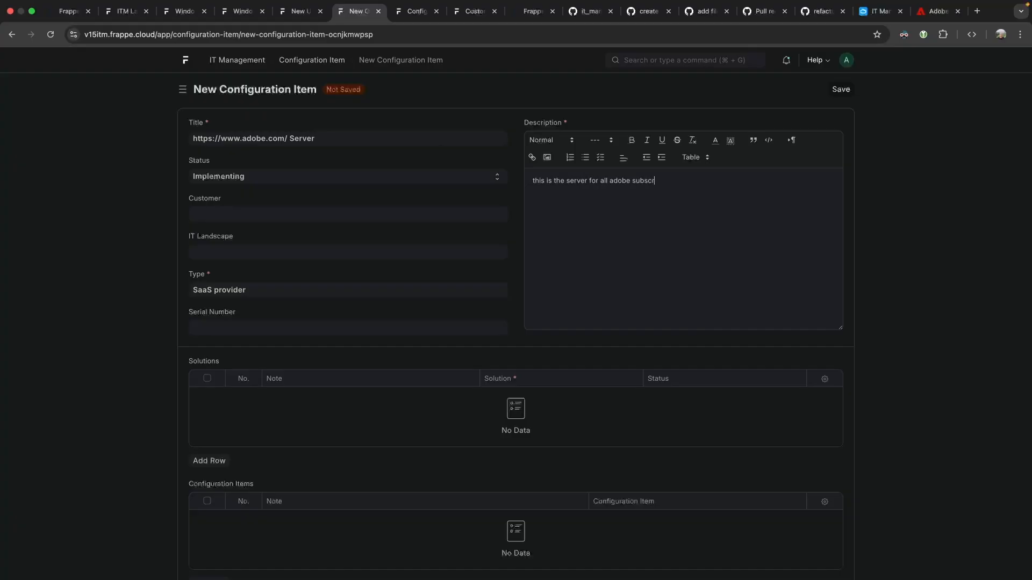
{"action": "left_click", "coordinate": [840, 89]}
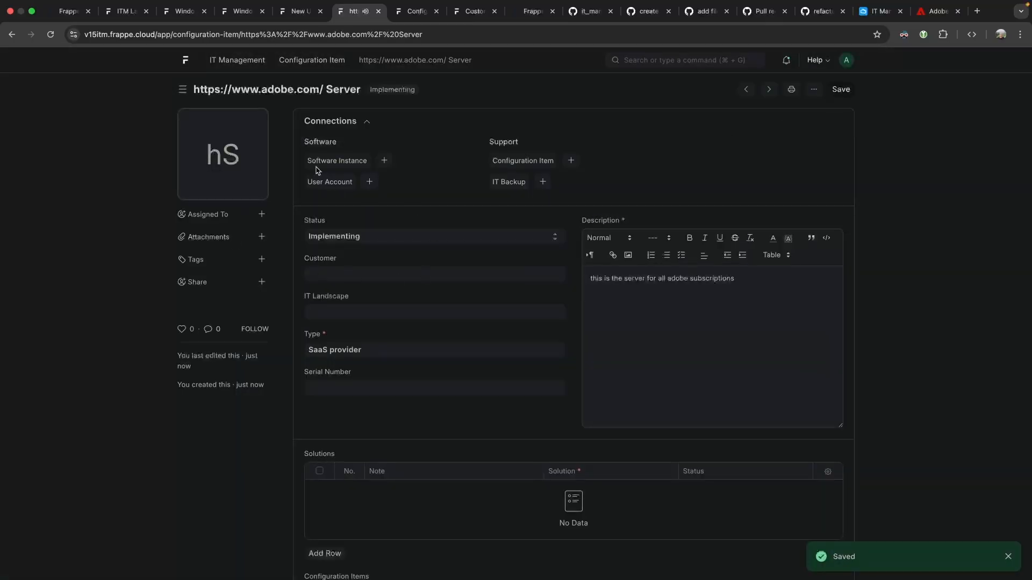
{"action": "left_click", "coordinate": [298, 23]}
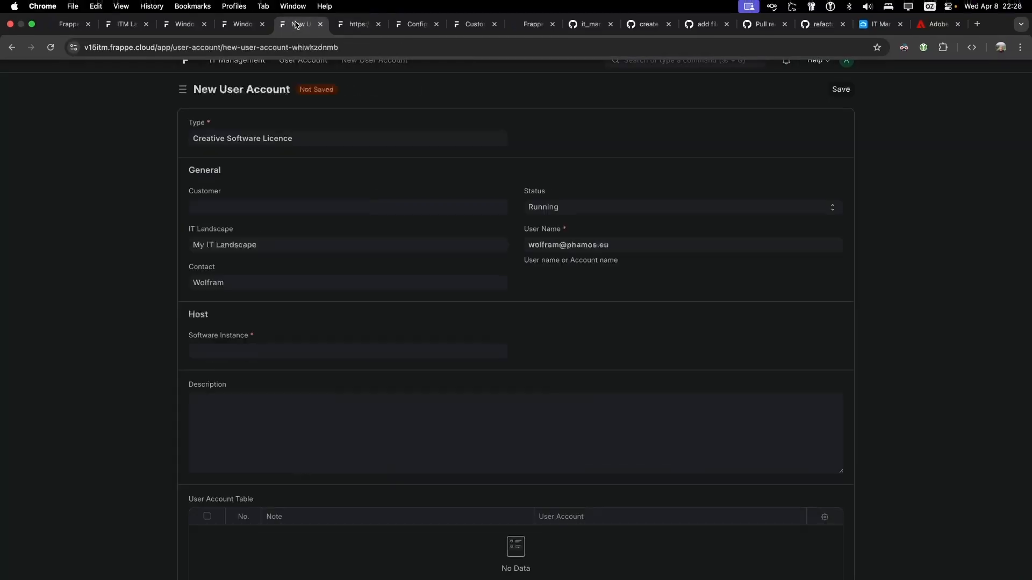
{"action": "left_click", "coordinate": [348, 11]}
{"action": "left_click", "coordinate": [11, 34]}
{"action": "left_click", "coordinate": [261, 177]}
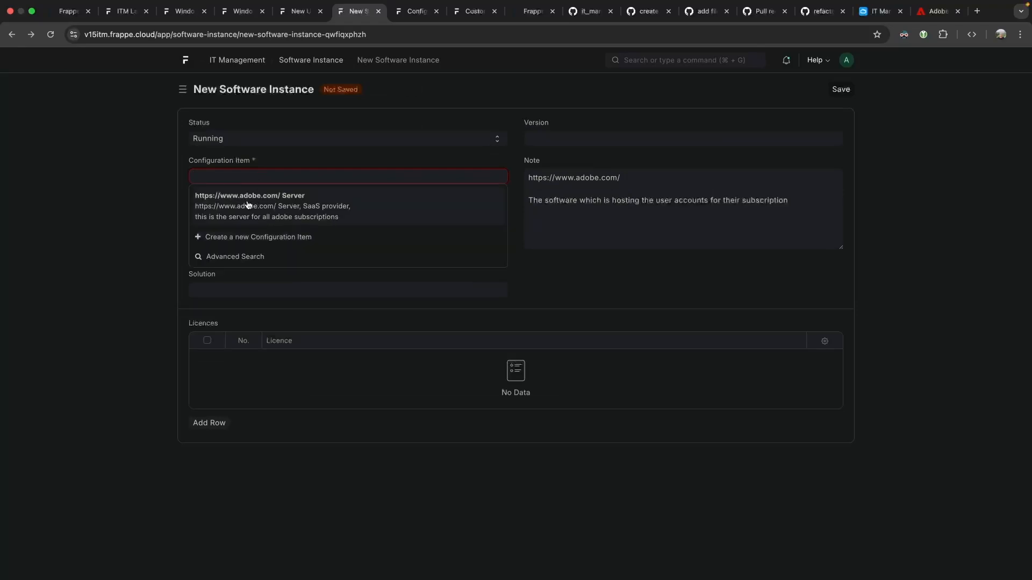
{"action": "left_click", "coordinate": [316, 202]}
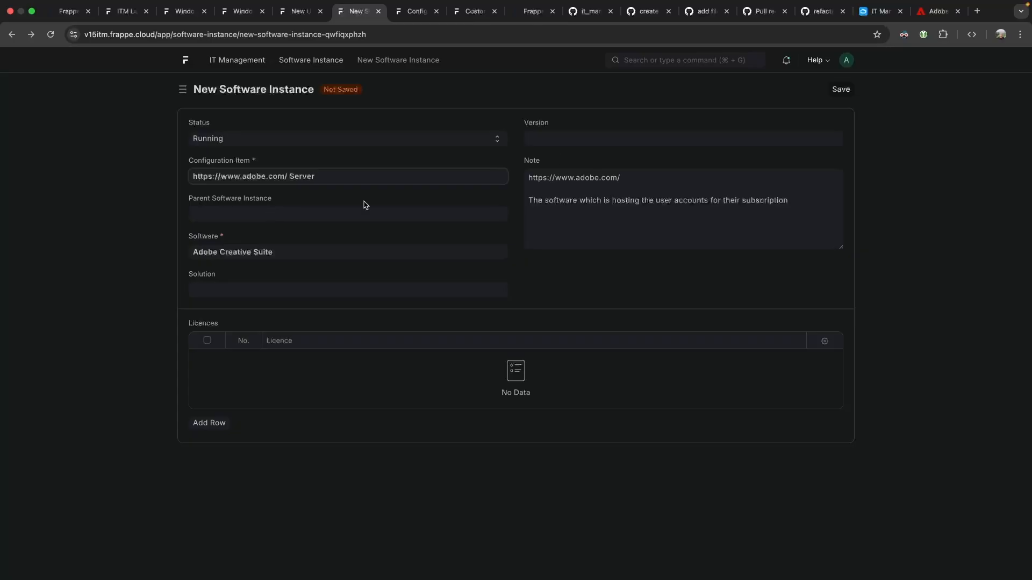
{"action": "left_click", "coordinate": [841, 90]}
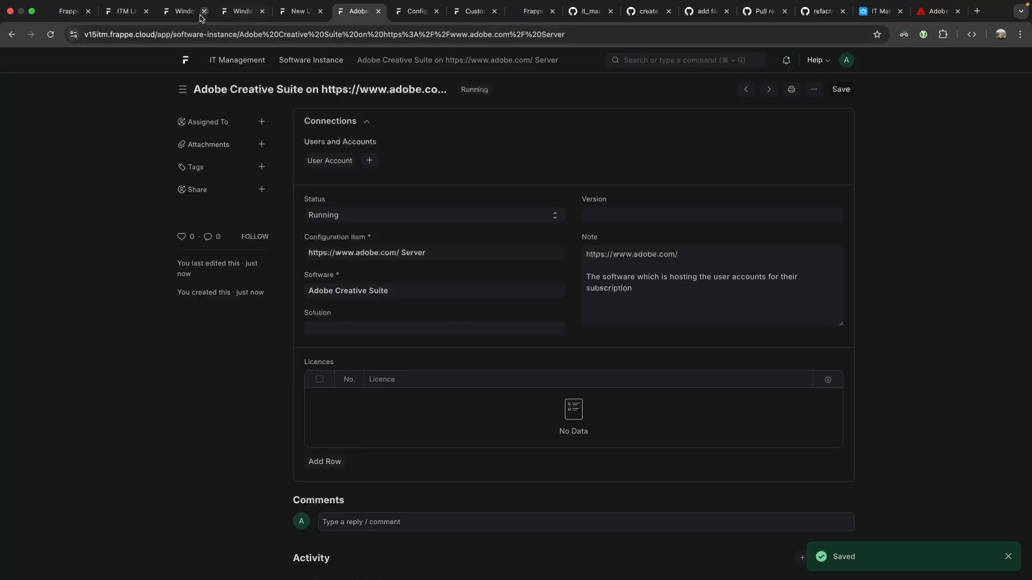
{"action": "left_click", "coordinate": [296, 13]}
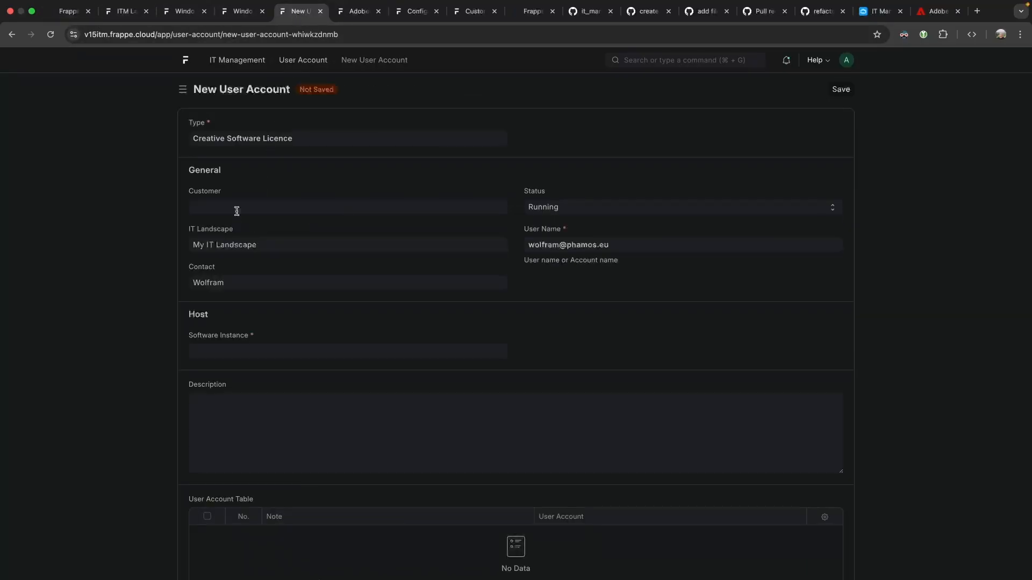
Link the Creative Software Licence account to the Adobe Creative Suite software instance and save it.
{"action": "left_click", "coordinate": [223, 350]}
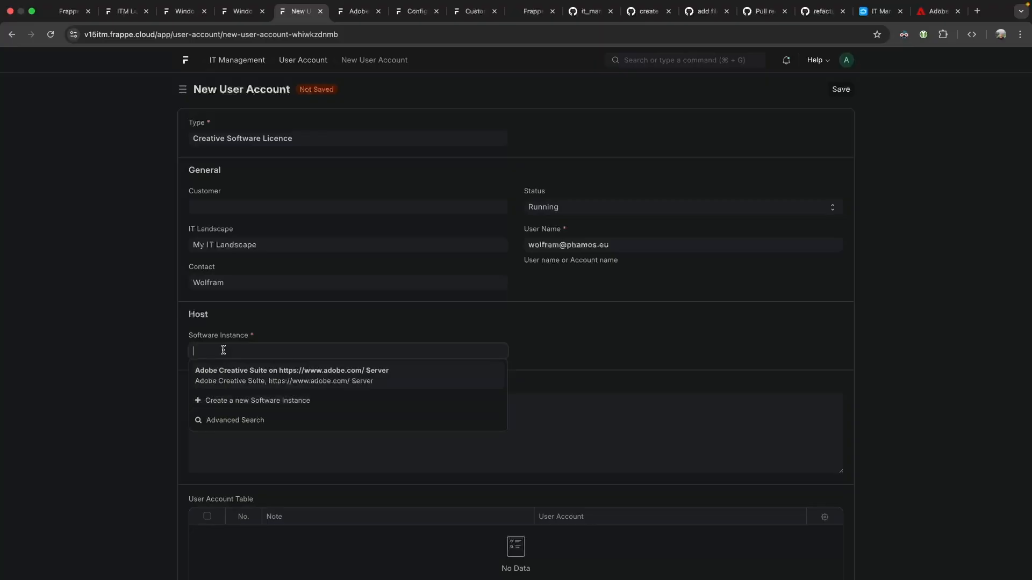
{"action": "left_click", "coordinate": [230, 380]}
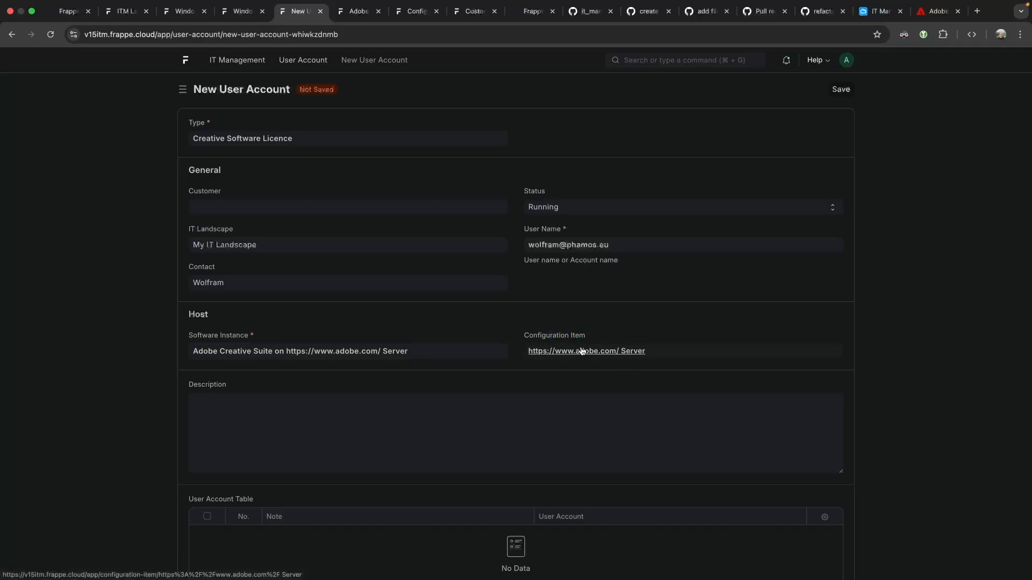
{"action": "left_click", "coordinate": [841, 89]}
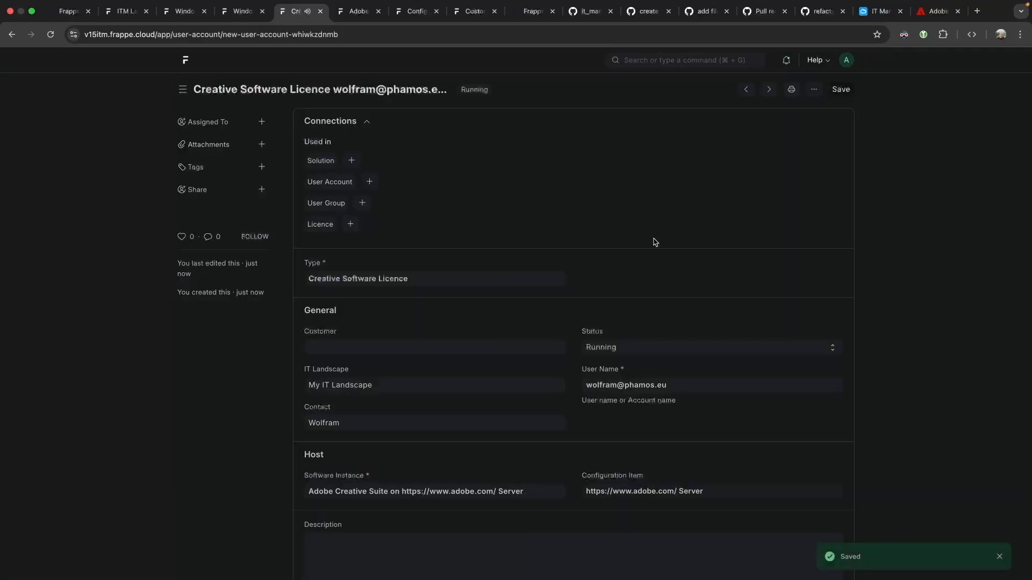
{"action": "scroll", "coordinate": [604, 486], "scroll_direction": "down", "scroll_amount": 2}
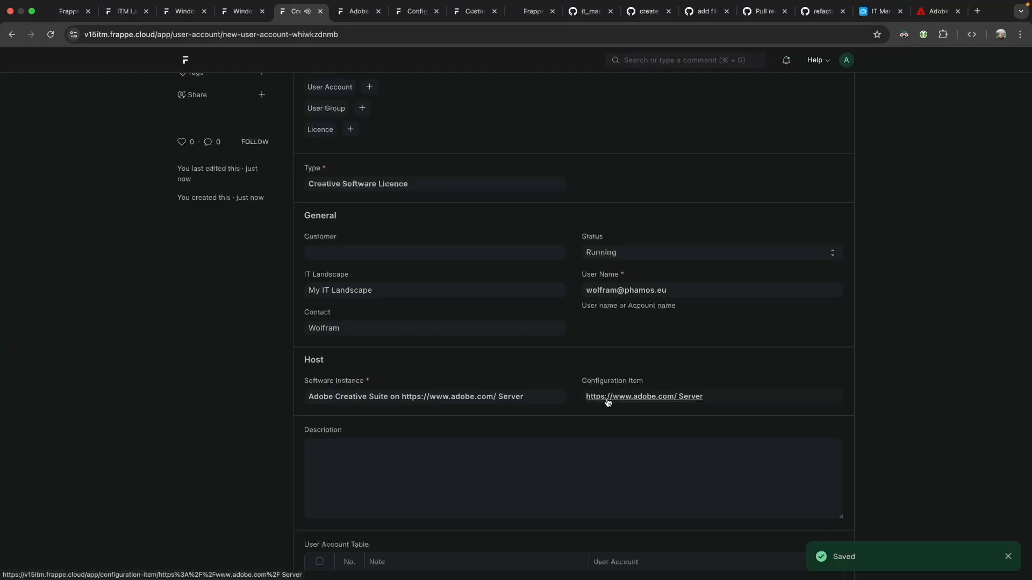
{"action": "scroll", "coordinate": [263, 81], "scroll_direction": "up", "scroll_amount": 3}
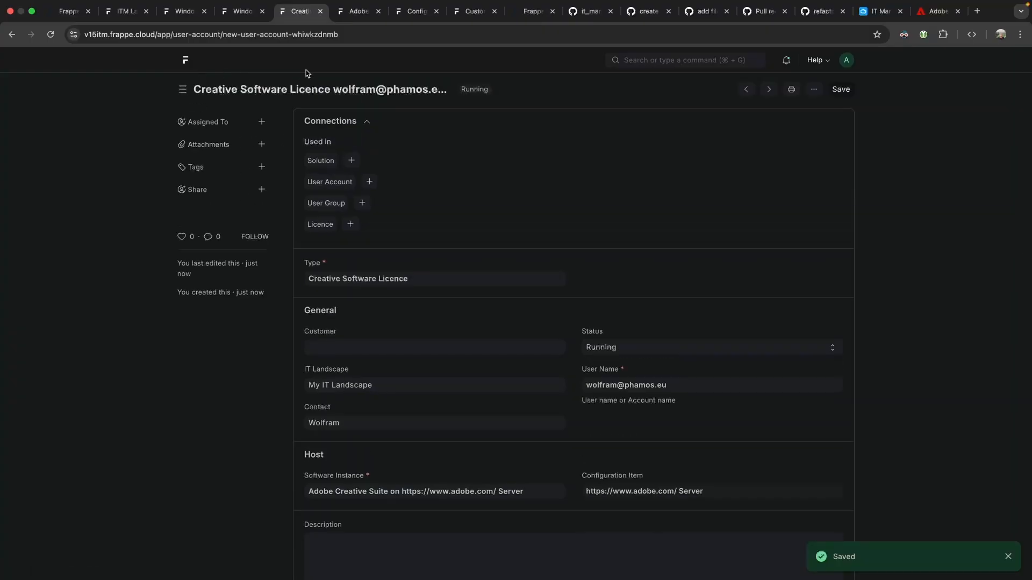
Reload the site and reopen the saved Creative Software Licence account from the User Account list.
{"action": "key", "text": "super+r"}
{"action": "left_click", "coordinate": [540, 211]}
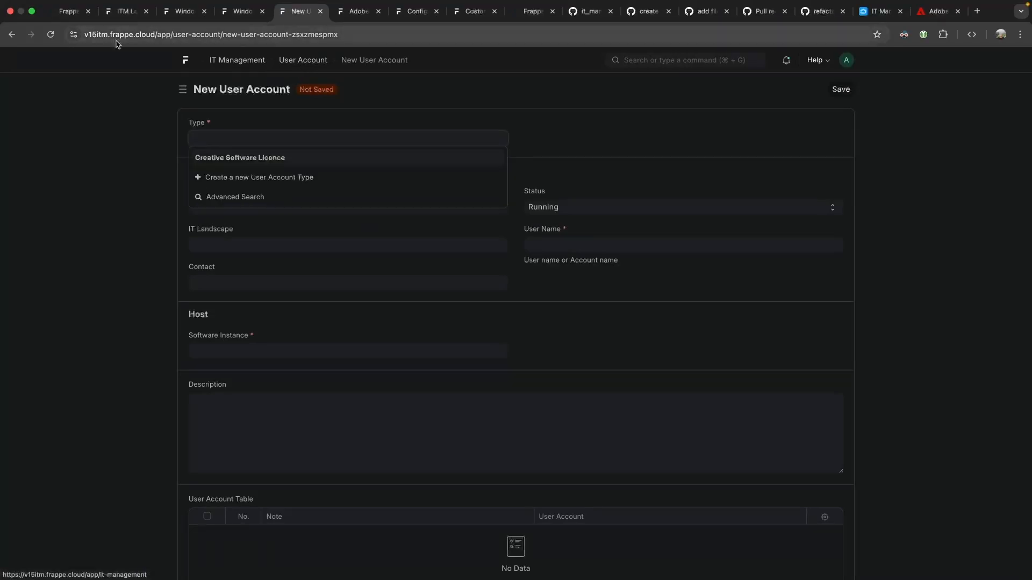
{"action": "left_click", "coordinate": [310, 56]}
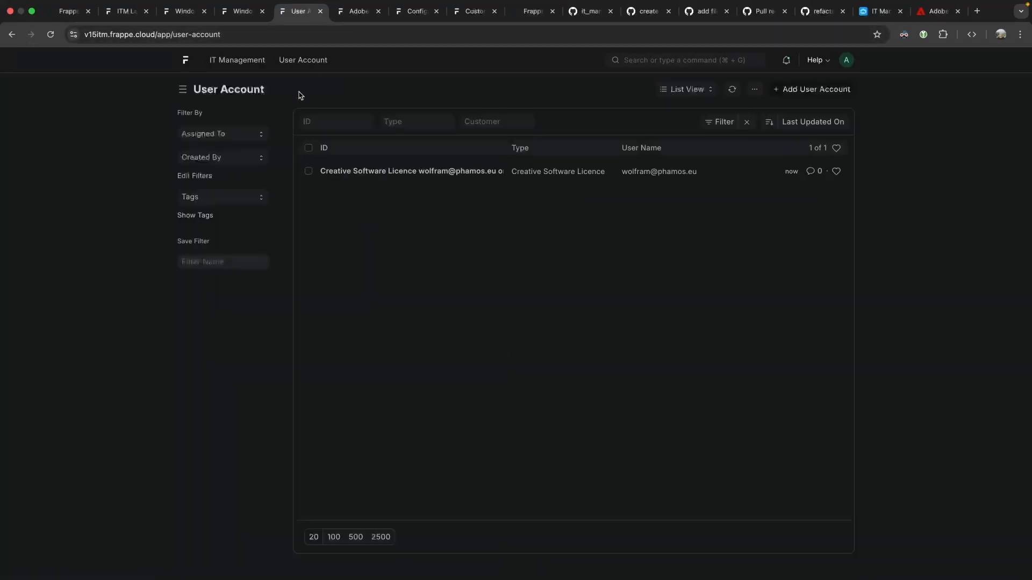
{"action": "left_click", "coordinate": [363, 176]}
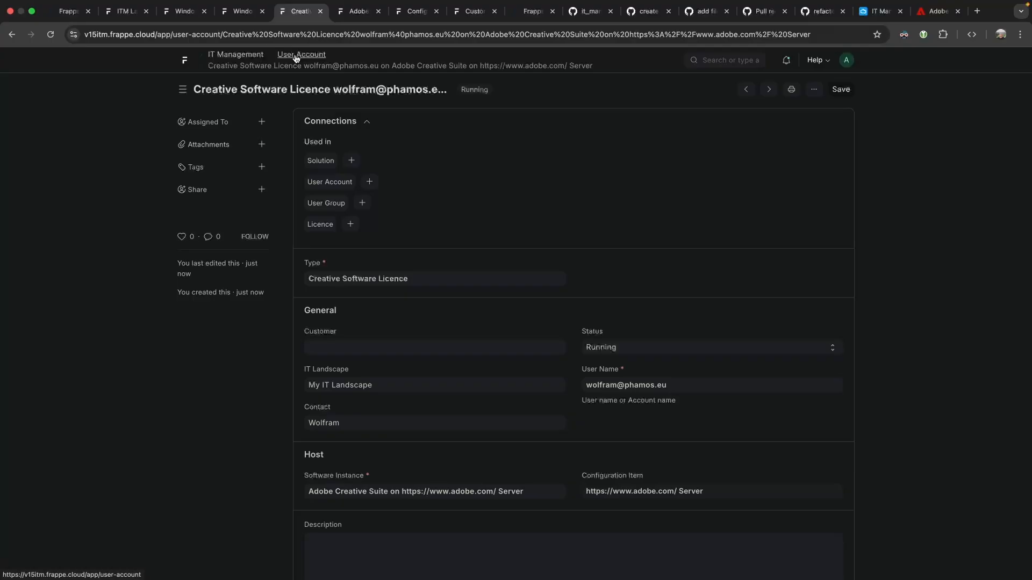
{"action": "left_click_drag", "start_coordinate": [295, 58], "coordinate": [415, 58]}
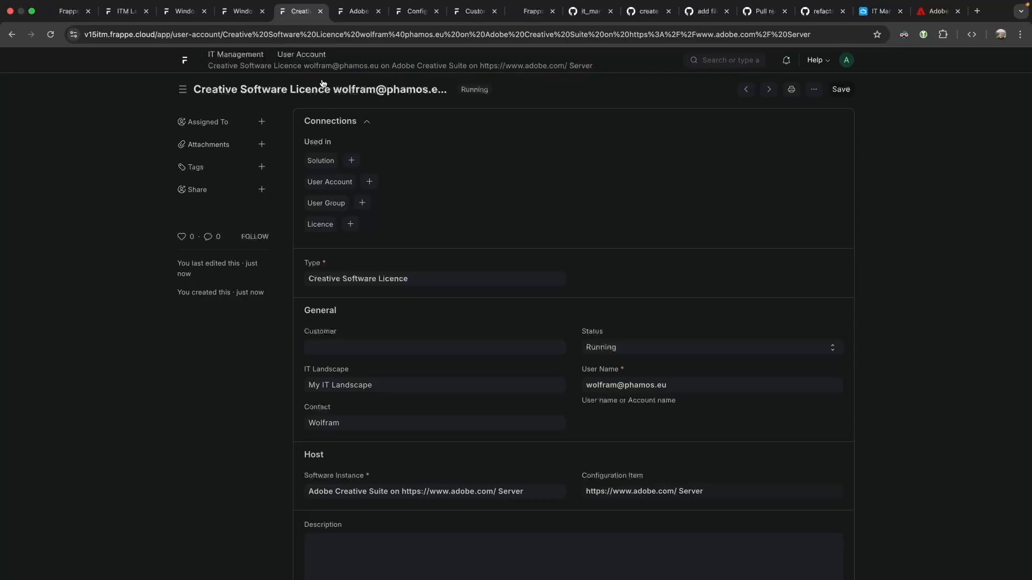
{"action": "left_click", "coordinate": [247, 90]}
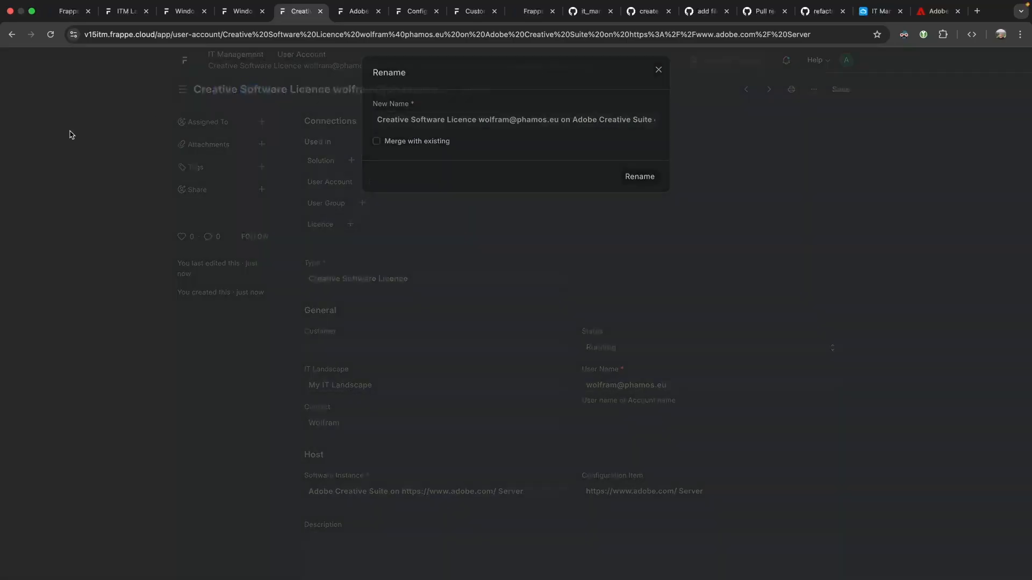
{"action": "left_click", "coordinate": [69, 131]}
{"action": "left_click_drag", "start_coordinate": [325, 116], "coordinate": [329, 76]}
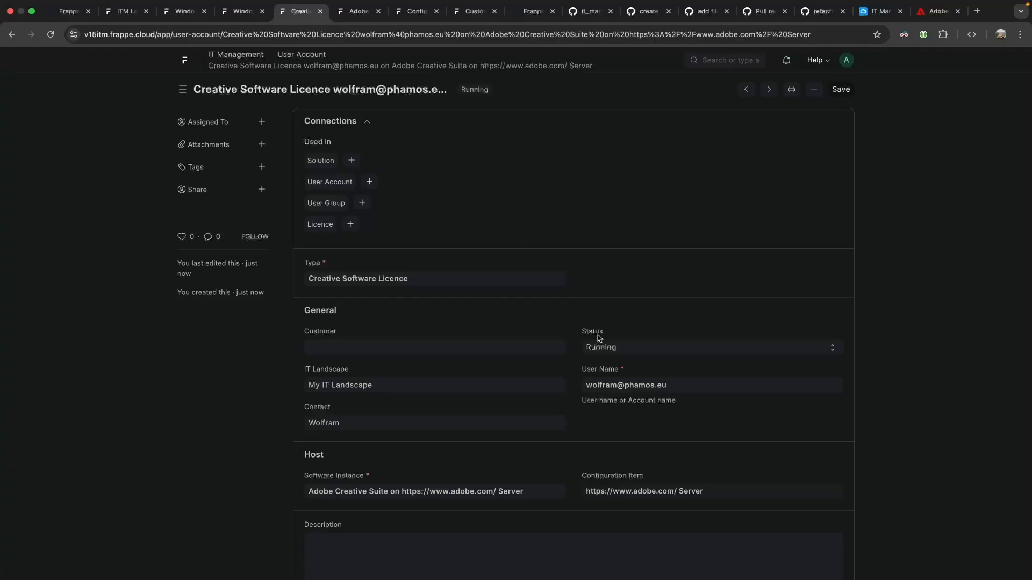
{"action": "scroll", "coordinate": [598, 338], "scroll_direction": "down", "scroll_amount": 4}
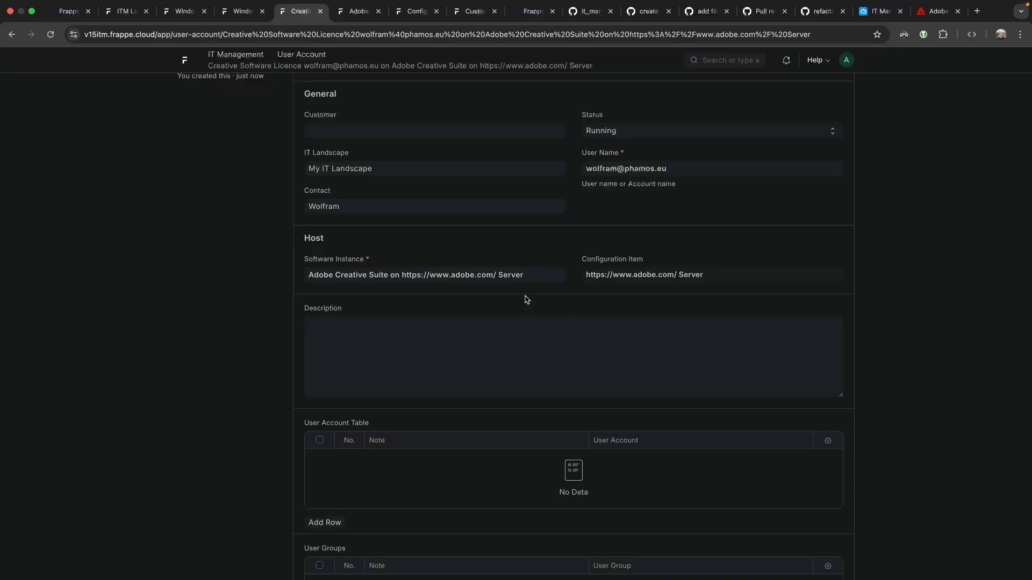
{"action": "left_click", "coordinate": [616, 275]}
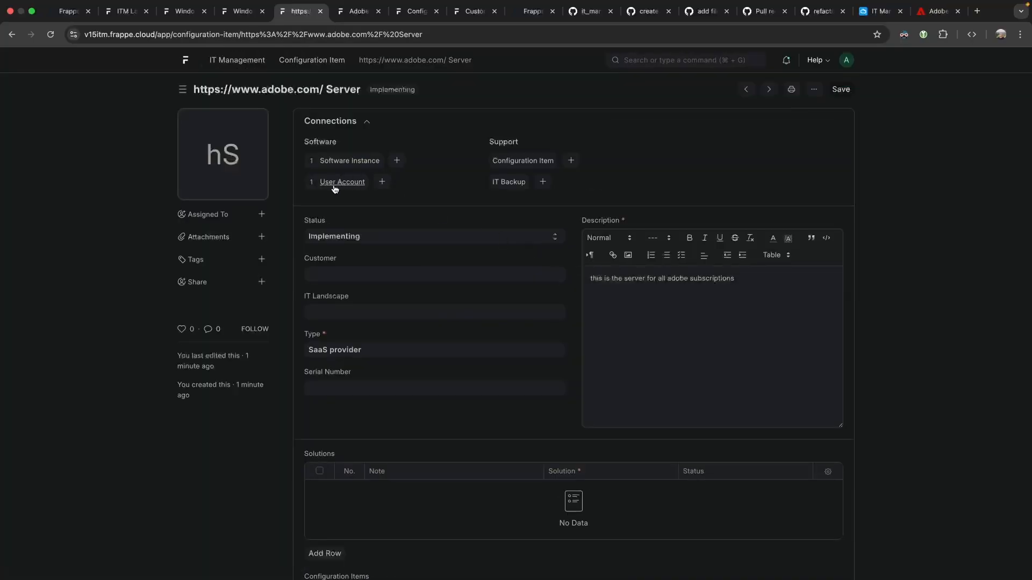
Check the server's linked user accounts, then return to the Creative Software Licence account's Software Instance field.
{"action": "left_click", "coordinate": [345, 183]}
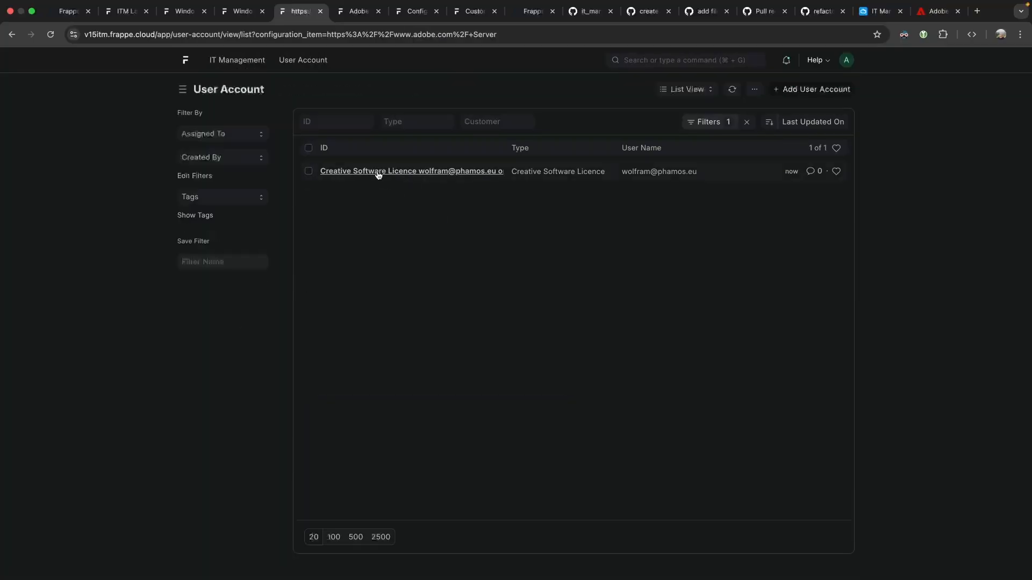
{"action": "left_click", "coordinate": [12, 35]}
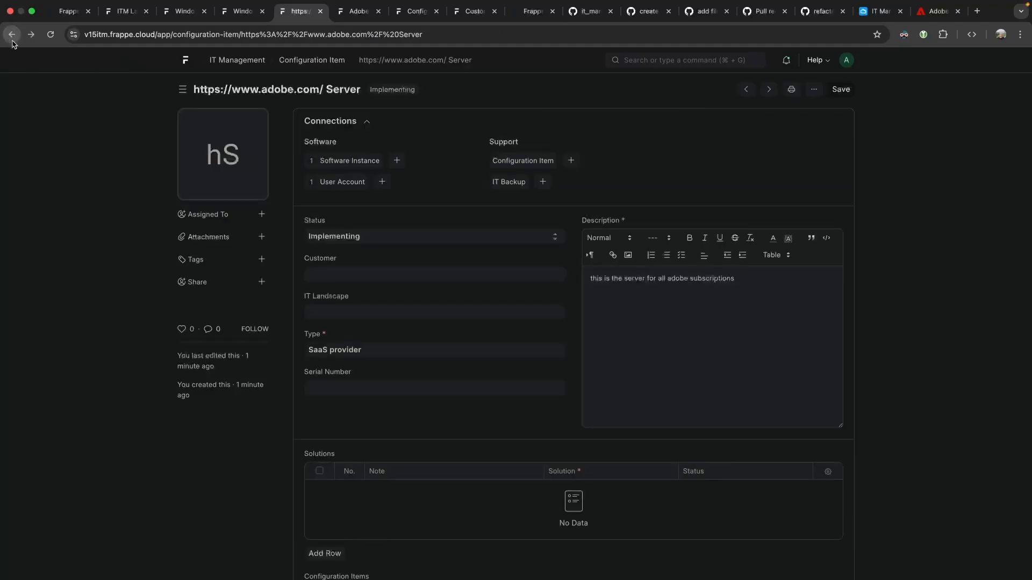
{"action": "left_click", "coordinate": [13, 41]}
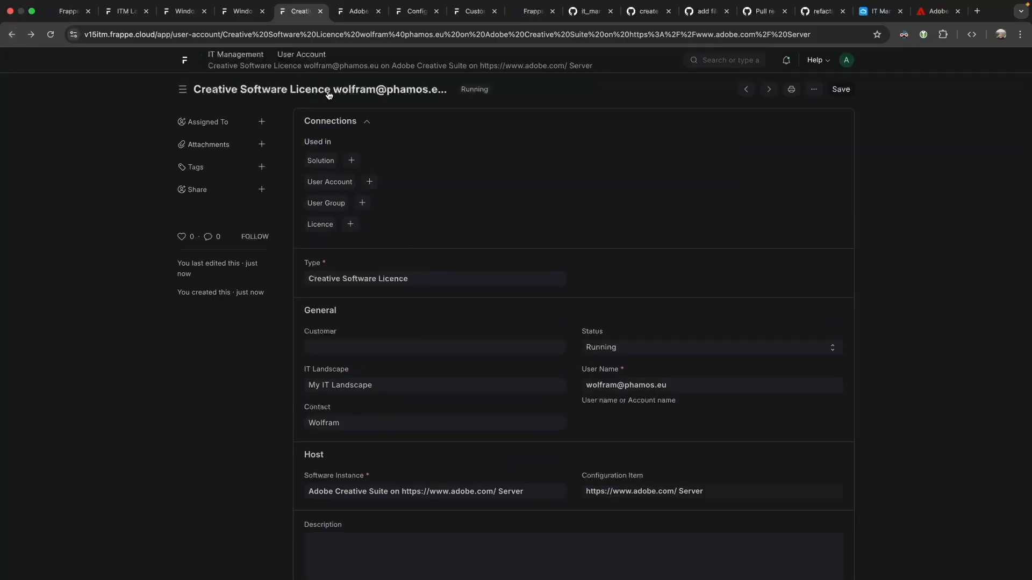
{"action": "scroll", "coordinate": [441, 326], "scroll_direction": "down", "scroll_amount": 3}
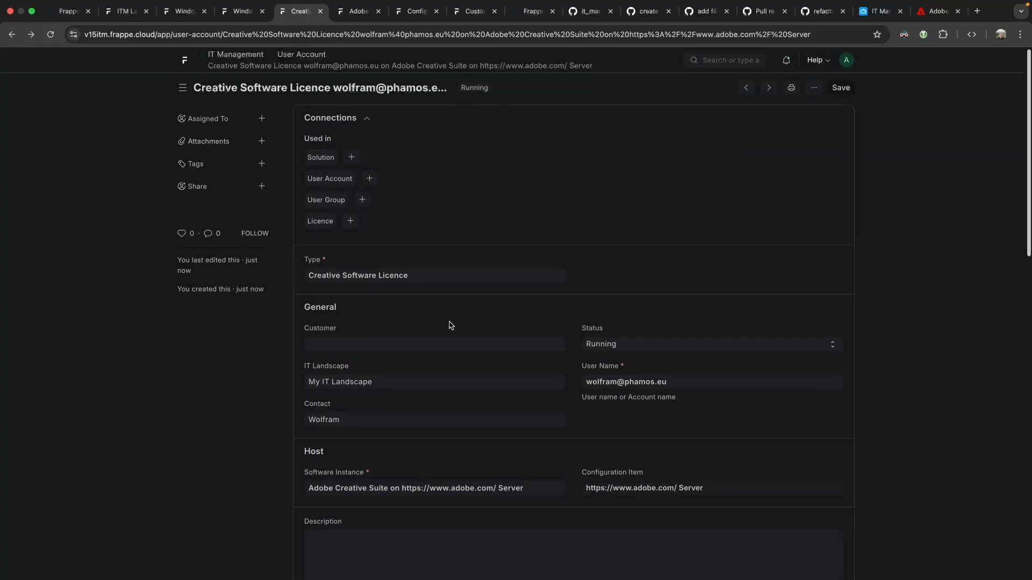
{"action": "scroll", "coordinate": [449, 334], "scroll_direction": "down", "scroll_amount": 3}
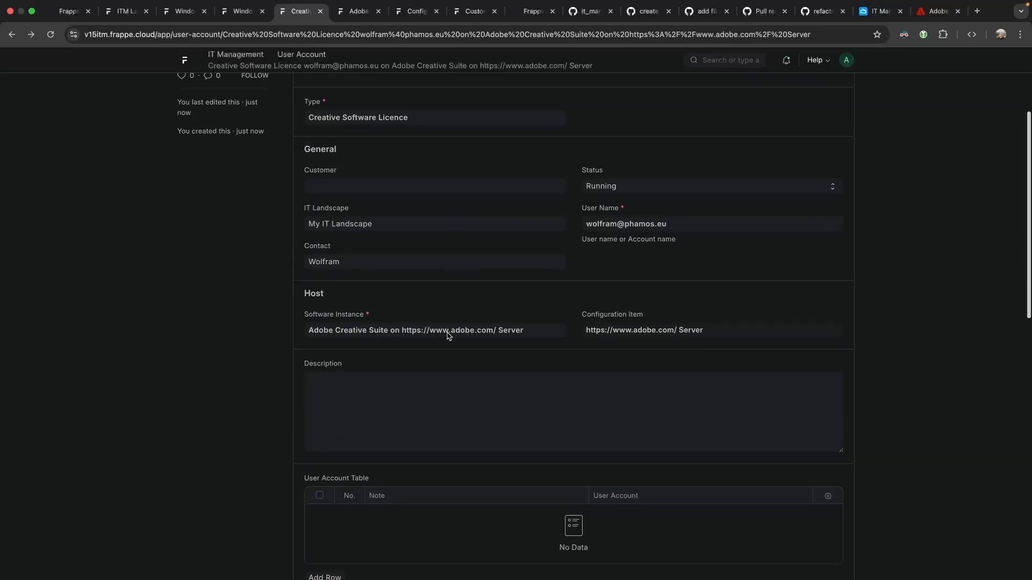
{"action": "left_click_drag", "start_coordinate": [313, 319], "coordinate": [395, 320]}
{"action": "left_click", "coordinate": [395, 321]}
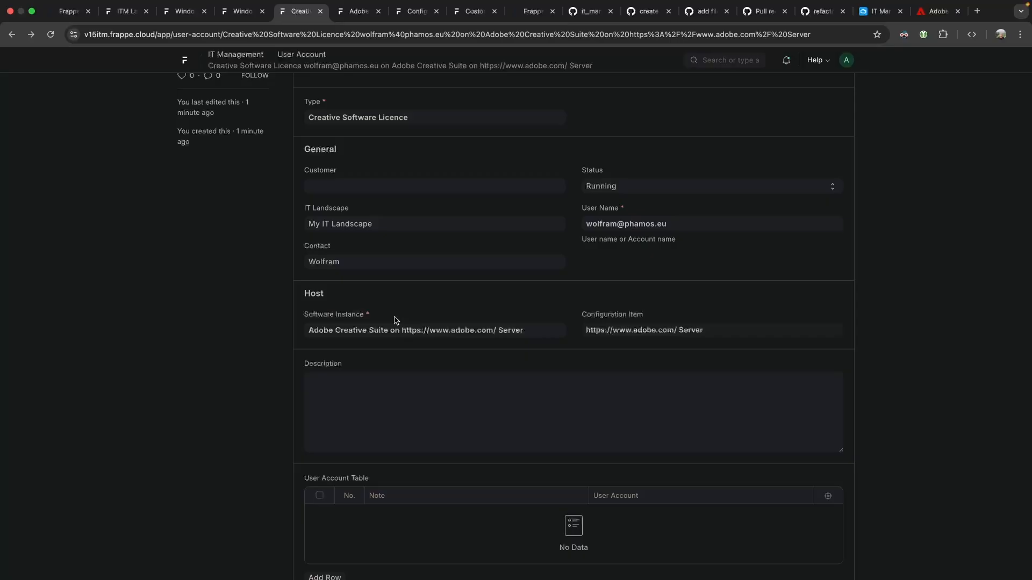
{"action": "left_click_drag", "start_coordinate": [306, 314], "coordinate": [385, 317]}
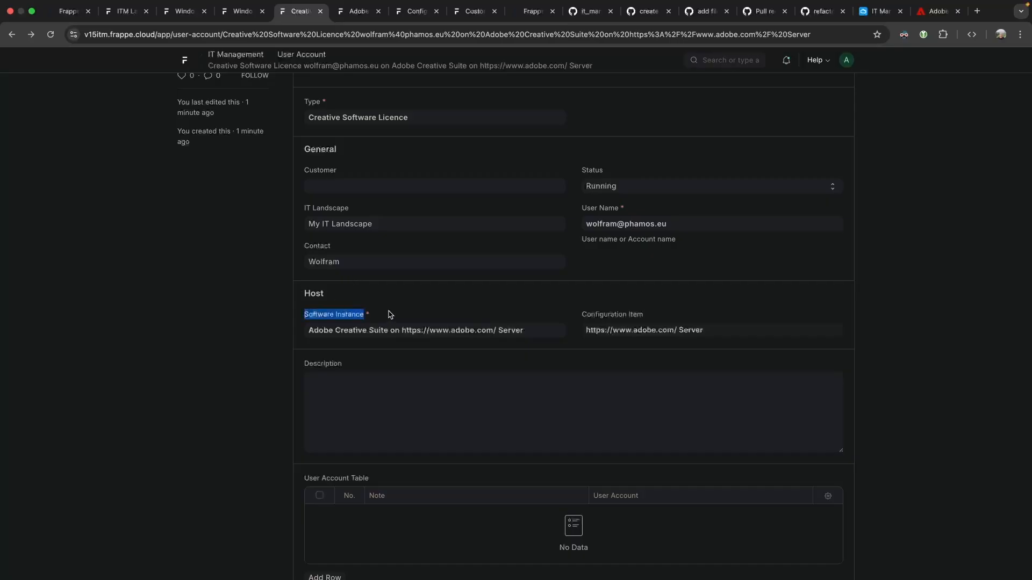
{"action": "left_click_drag", "start_coordinate": [581, 315], "coordinate": [668, 314]}
{"action": "left_click", "coordinate": [668, 313]}
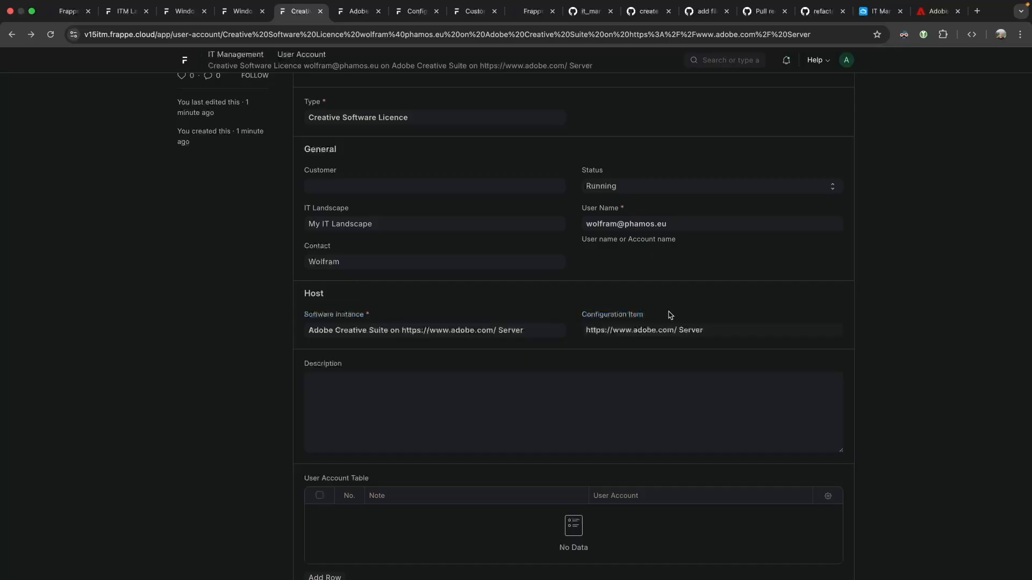
{"action": "mouse_move", "coordinate": [613, 329]}
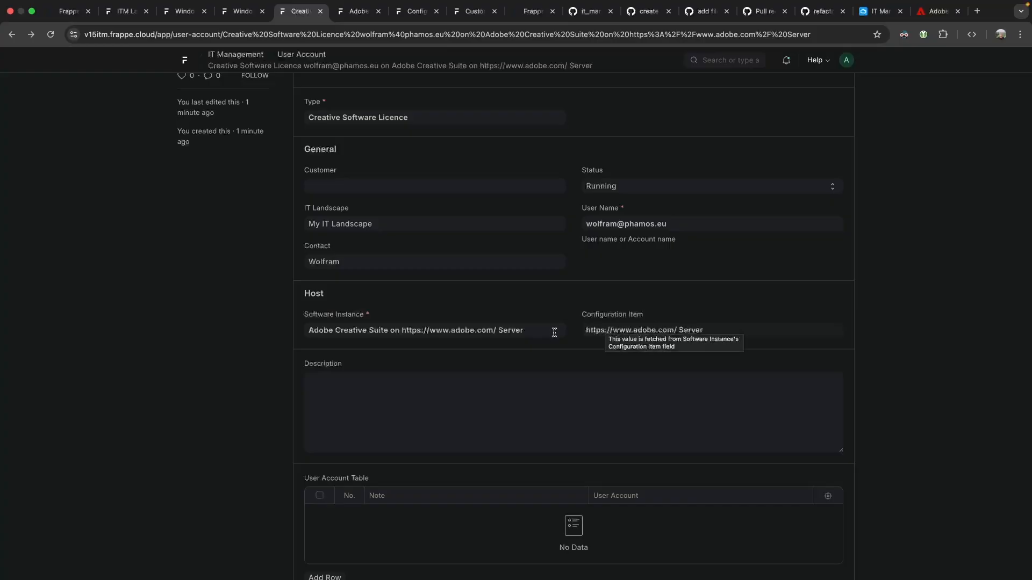
{"action": "scroll", "coordinate": [524, 352], "scroll_direction": "down", "scroll_amount": 4}
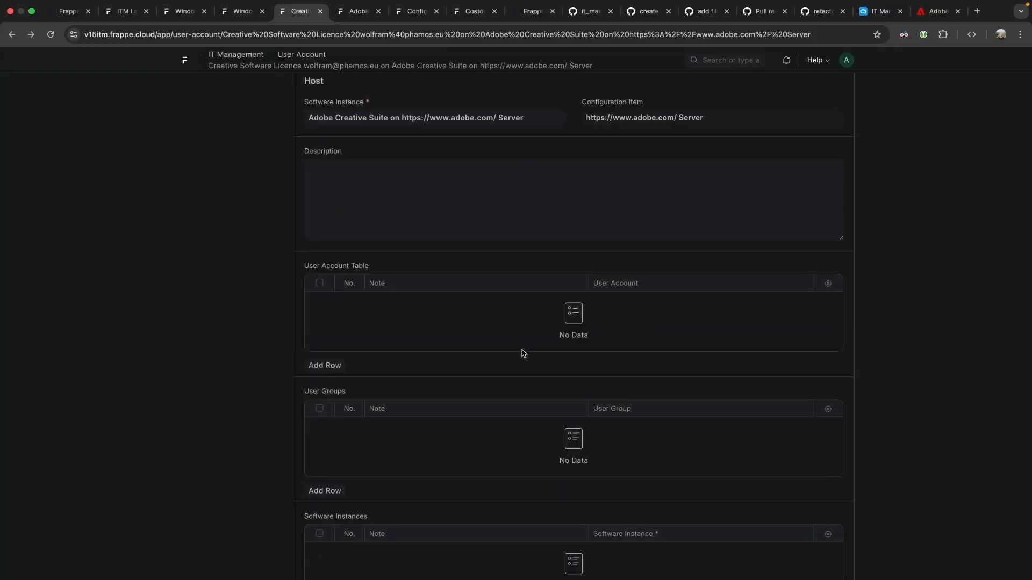
{"action": "scroll", "coordinate": [524, 353], "scroll_direction": "down", "scroll_amount": 2}
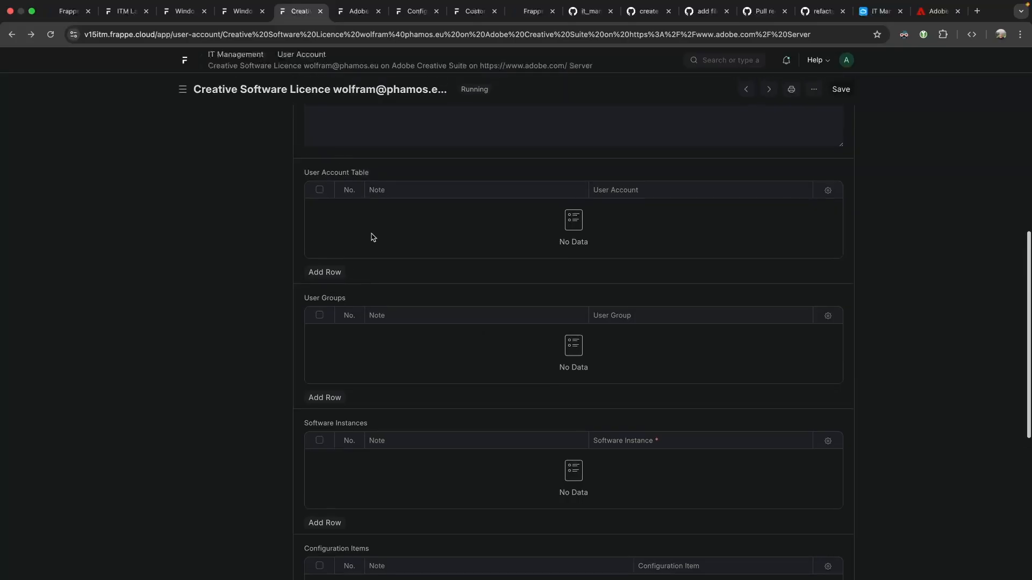
{"action": "scroll", "coordinate": [428, 301], "scroll_direction": "down", "scroll_amount": 2}
{"action": "scroll", "coordinate": [429, 301], "scroll_direction": "down", "scroll_amount": 4}
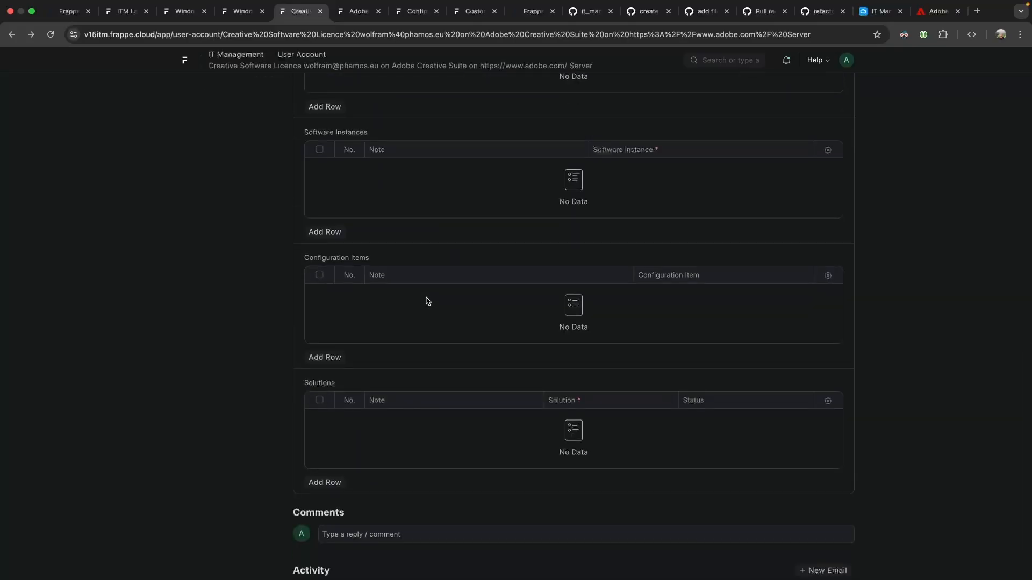
{"action": "scroll", "coordinate": [428, 302], "scroll_direction": "up", "scroll_amount": 10}
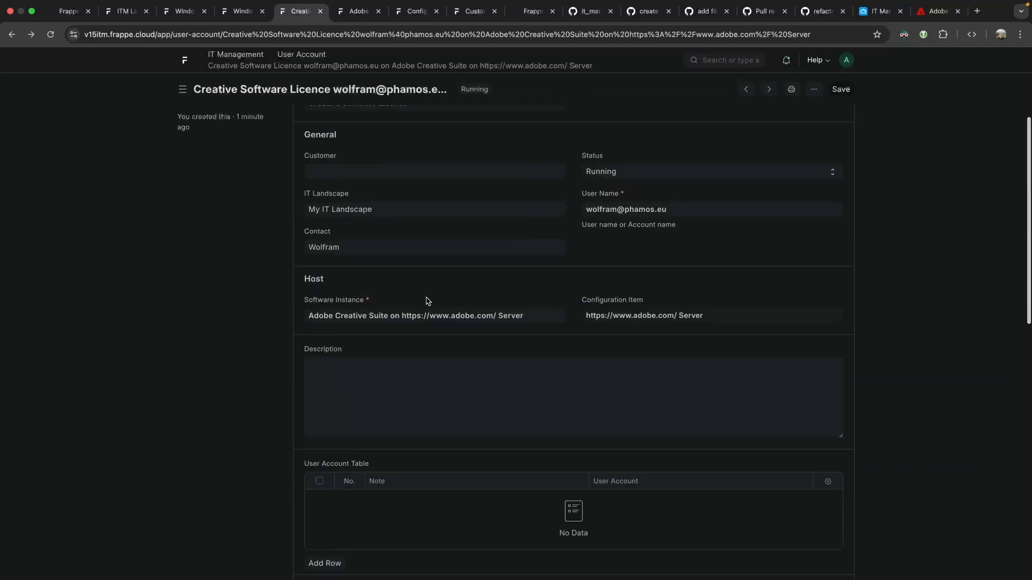
{"action": "scroll", "coordinate": [428, 301], "scroll_direction": "up", "scroll_amount": 4}
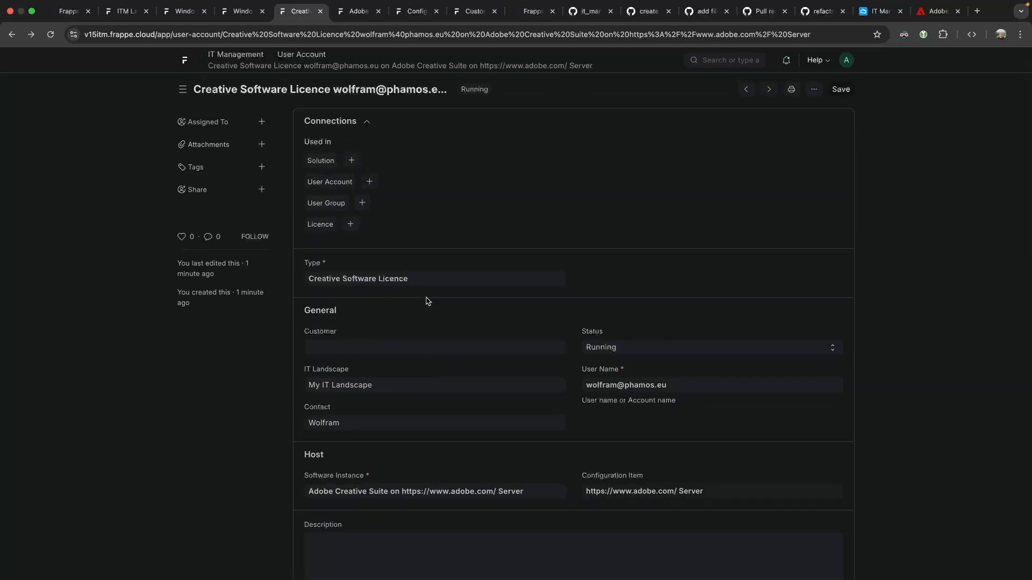
{"action": "scroll", "coordinate": [428, 302], "scroll_direction": "down", "scroll_amount": 15}
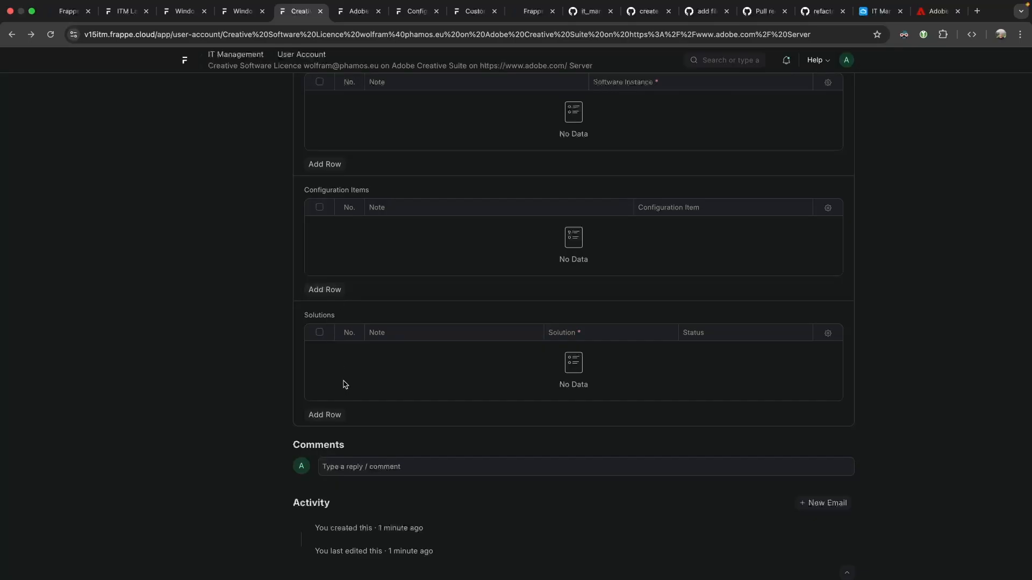
{"action": "scroll", "coordinate": [344, 392], "scroll_direction": "up", "scroll_amount": 15}
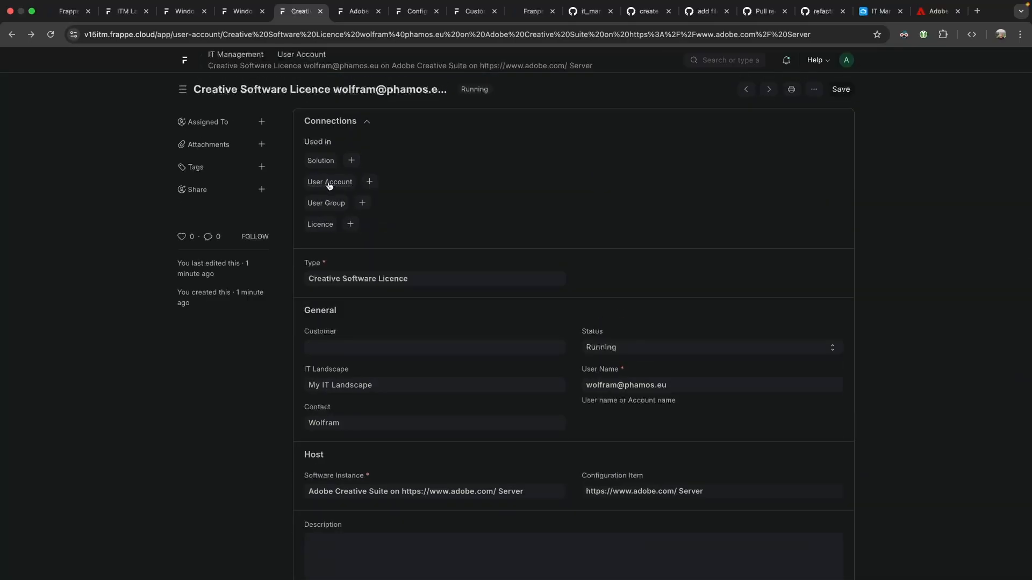
{"action": "scroll", "coordinate": [387, 323], "scroll_direction": "down", "scroll_amount": 8}
{"action": "scroll", "coordinate": [382, 279], "scroll_direction": "down", "scroll_amount": 4}
{"action": "scroll", "coordinate": [376, 258], "scroll_direction": "up", "scroll_amount": 6}
{"action": "scroll", "coordinate": [374, 253], "scroll_direction": "up", "scroll_amount": 3}
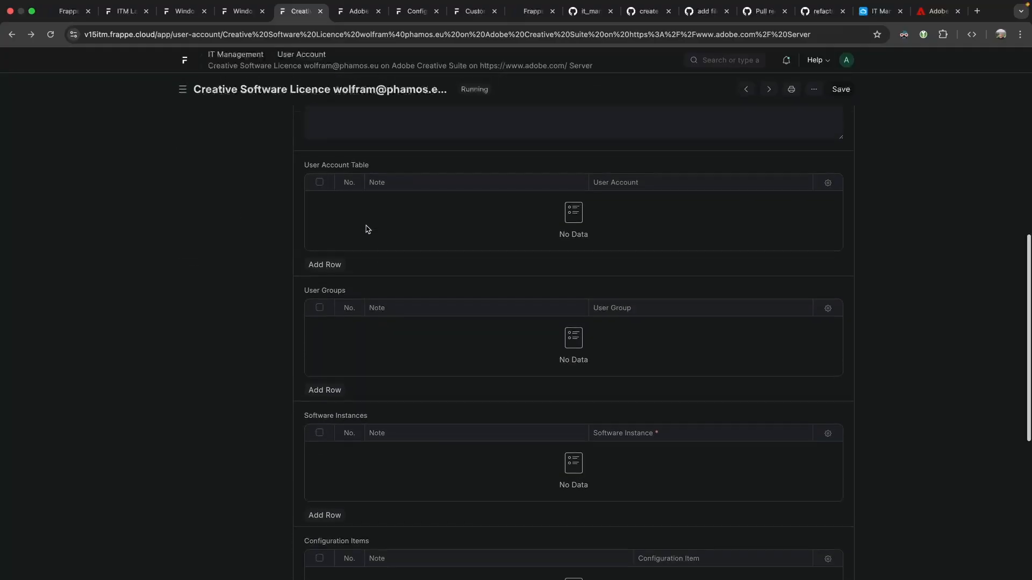
{"action": "scroll", "coordinate": [366, 229], "scroll_direction": "up", "scroll_amount": 6}
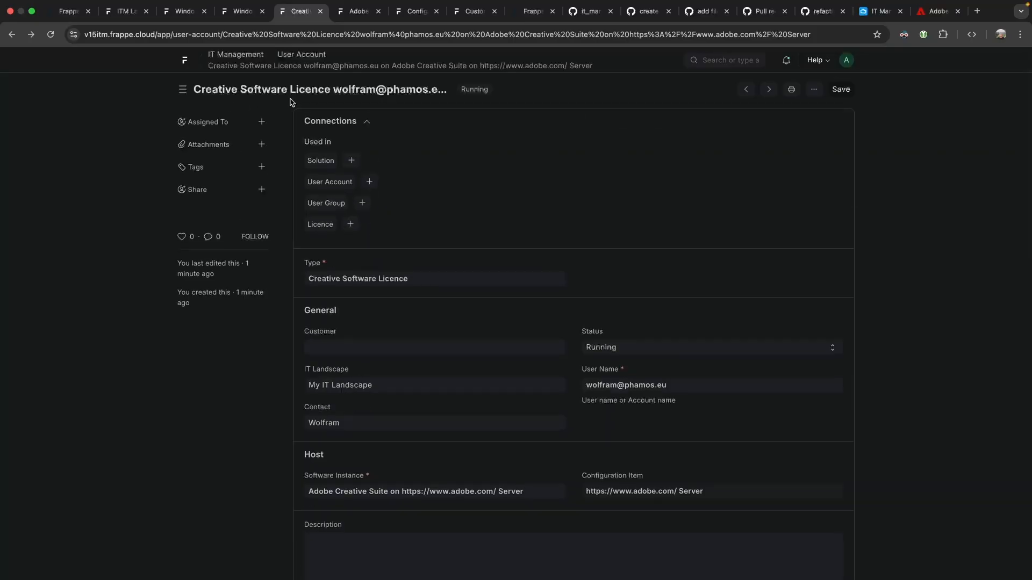
Review the User Account field on the Windows 10 Pro Client Licence LIC-00001.
{"action": "left_click", "coordinate": [244, 17]}
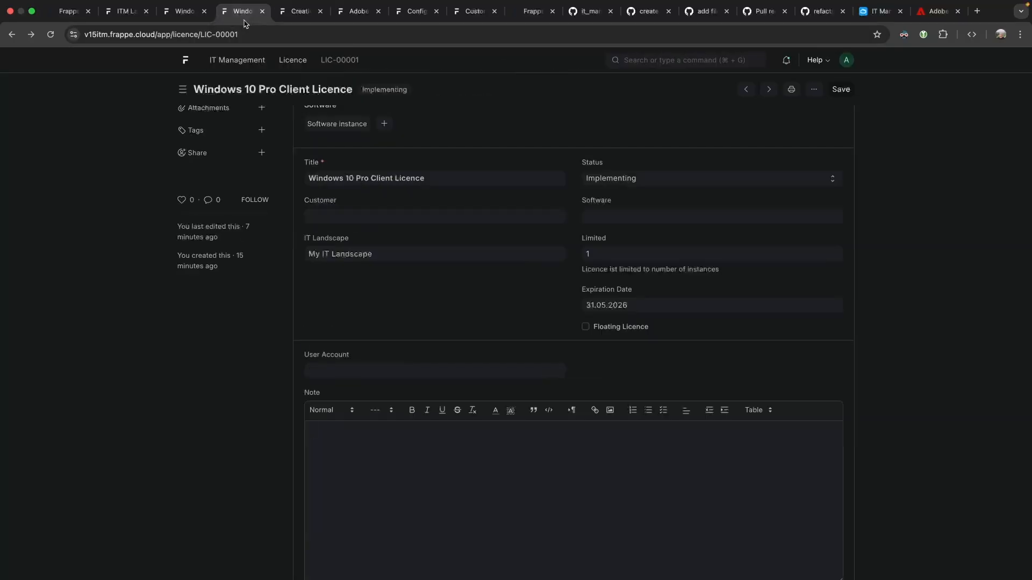
{"action": "left_click", "coordinate": [358, 366]}
{"action": "left_click", "coordinate": [356, 294]}
{"action": "scroll", "coordinate": [371, 164], "scroll_direction": "up", "scroll_amount": 1}
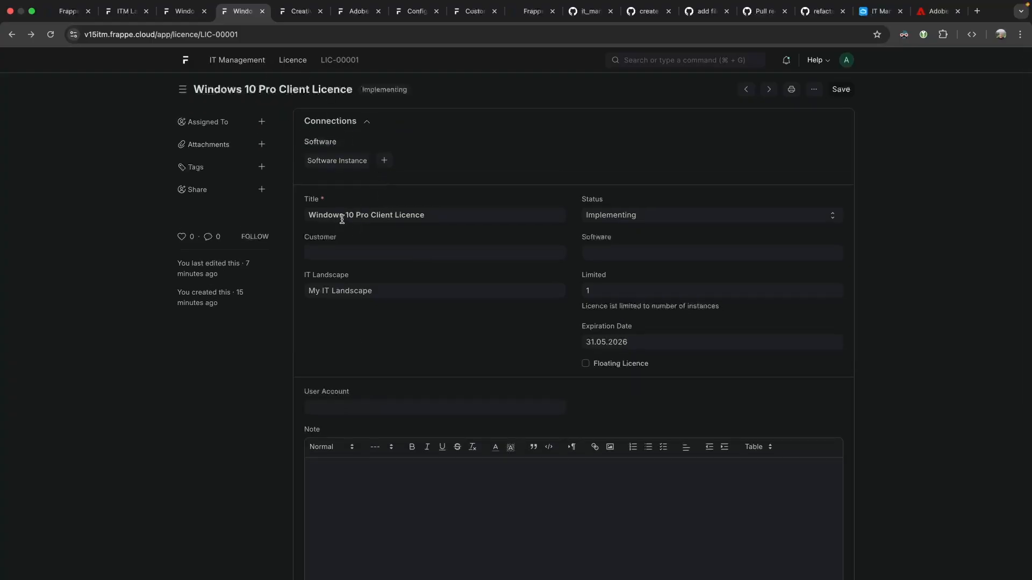
{"action": "scroll", "coordinate": [537, 347], "scroll_direction": "down", "scroll_amount": 5}
{"action": "scroll", "coordinate": [457, 333], "scroll_direction": "up", "scroll_amount": 5}
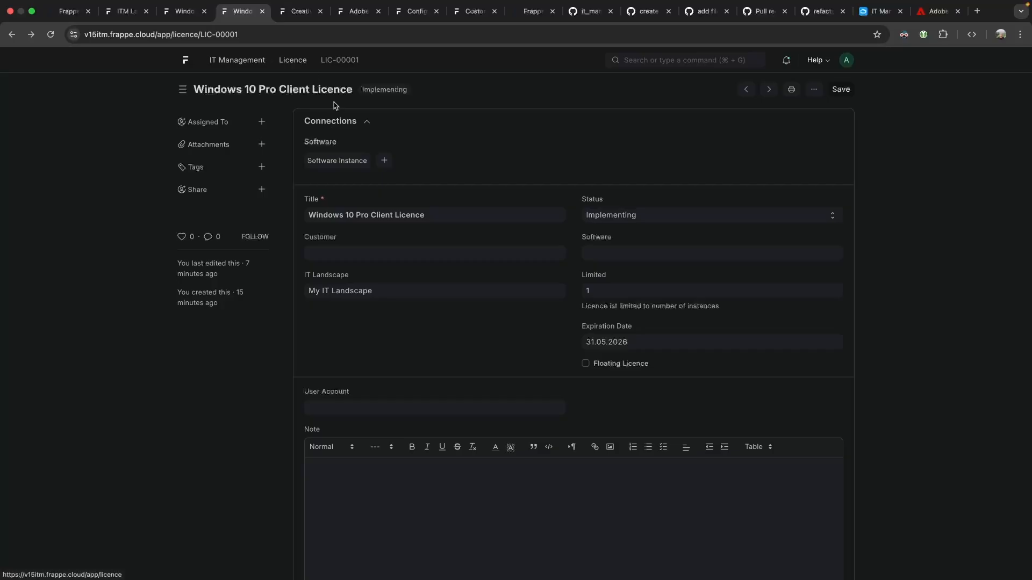
Check the Windows 10 Pro software instance, then start a new Software Instance from the licence.
{"action": "left_click", "coordinate": [364, 167]}
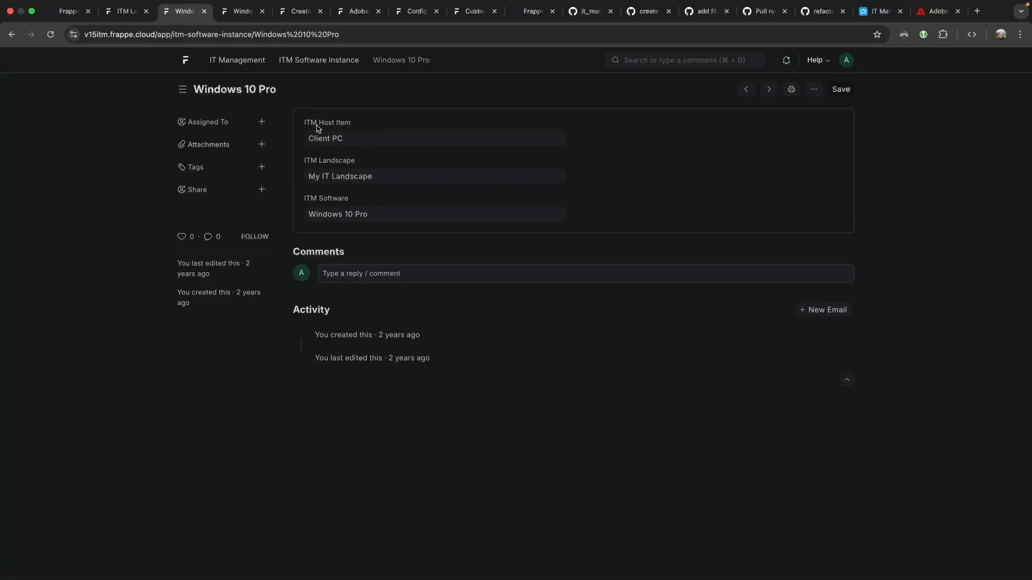
{"action": "left_click", "coordinate": [324, 61]}
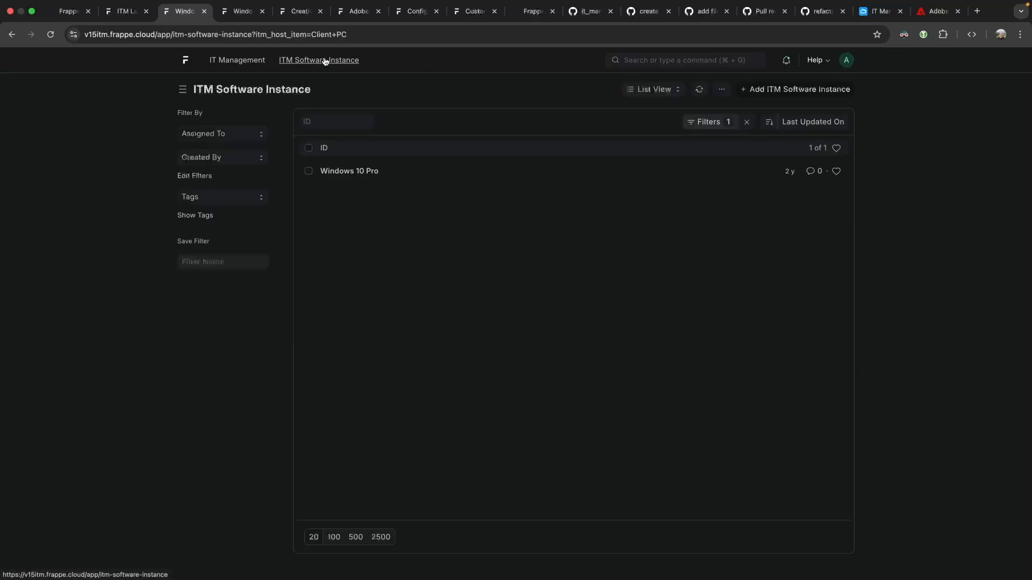
{"action": "left_click", "coordinate": [345, 170]}
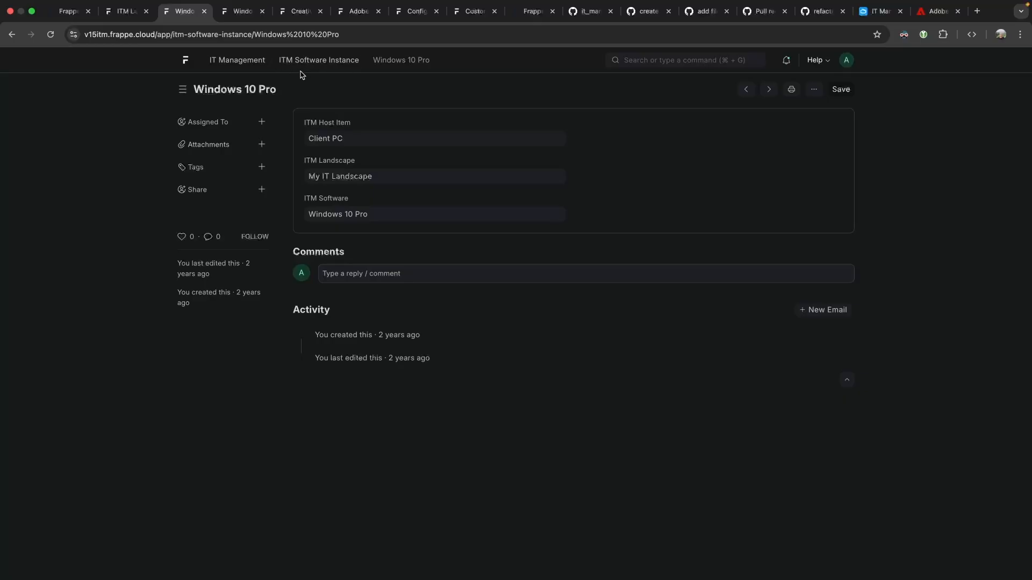
{"action": "left_click", "coordinate": [241, 11]}
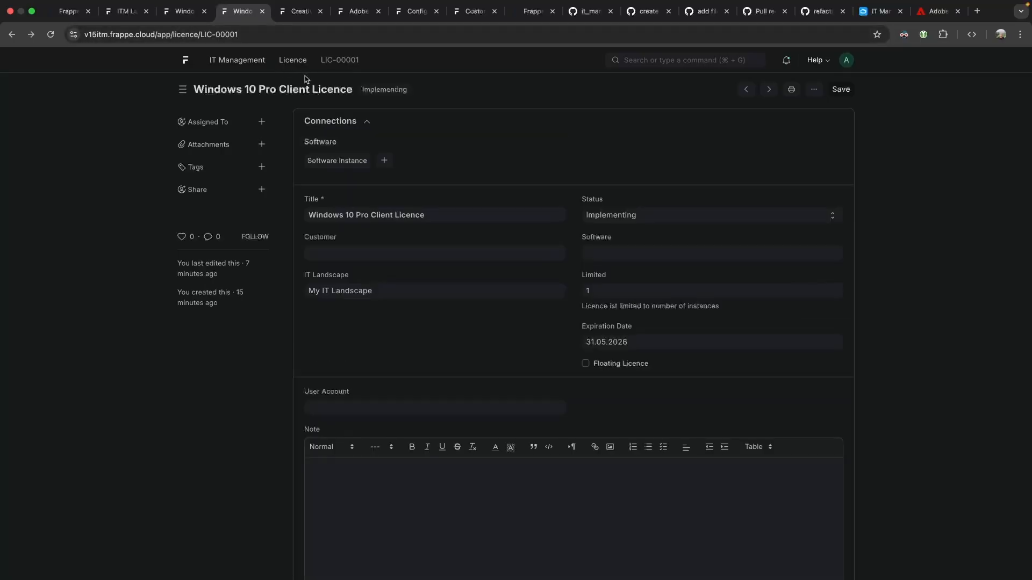
{"action": "left_click", "coordinate": [337, 161]}
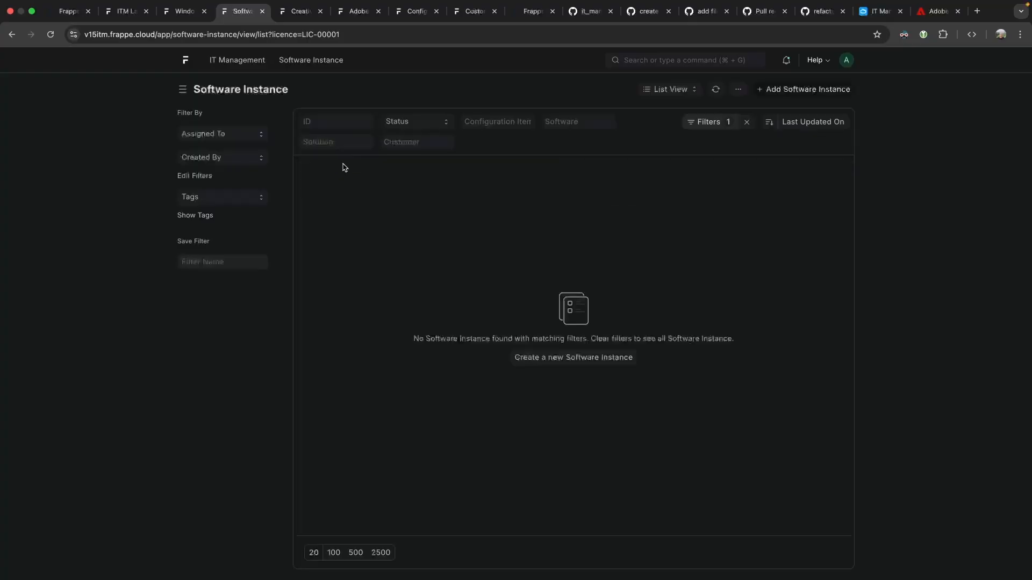
{"action": "left_click", "coordinate": [527, 357]}
{"action": "left_click", "coordinate": [224, 176]}
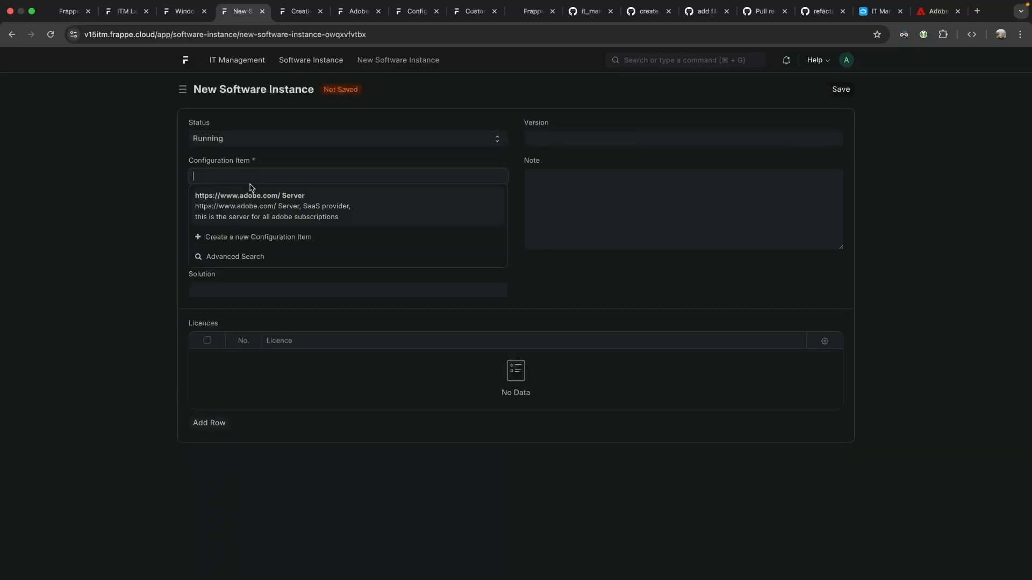
Create the Windows PC configuration item in My IT Landscape with a new Client Computer type.
{"action": "left_click", "coordinate": [243, 238]}
{"action": "type", "text": "Windows PC"}
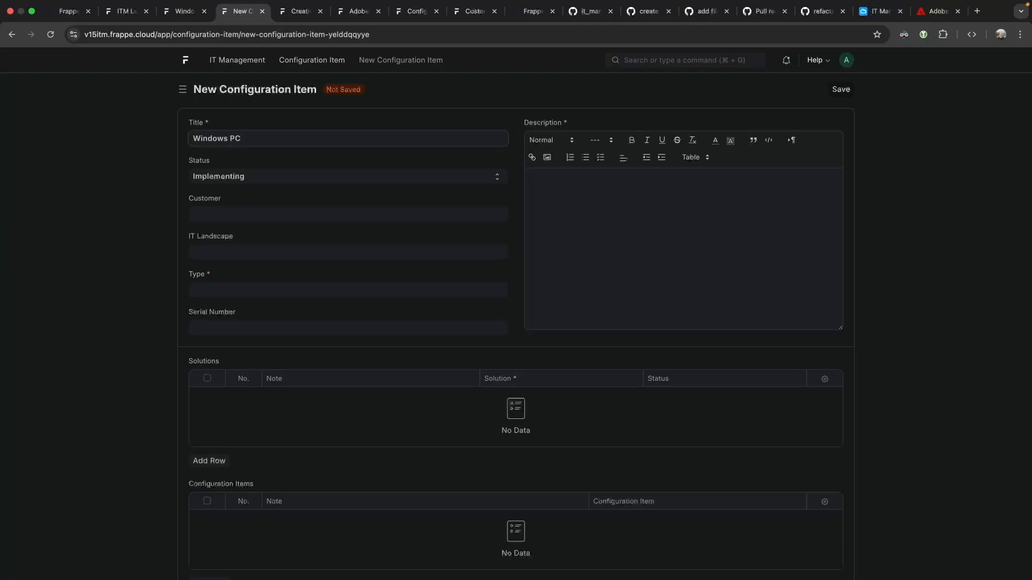
{"action": "left_click", "coordinate": [244, 252]}
{"action": "left_click", "coordinate": [253, 270]}
{"action": "left_click", "coordinate": [243, 288]}
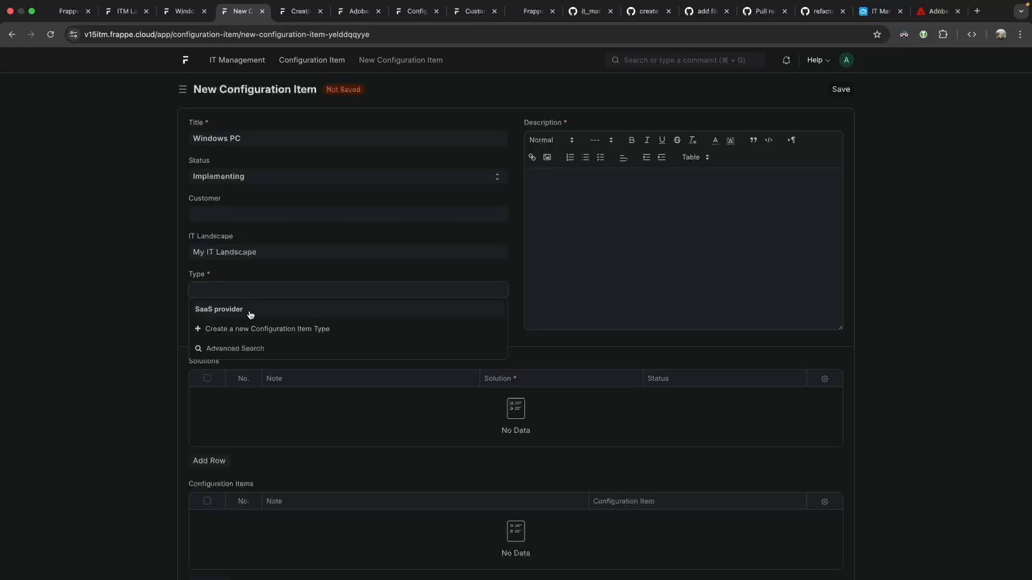
{"action": "left_click", "coordinate": [258, 327]}
{"action": "type", "text": "Client Computer"}
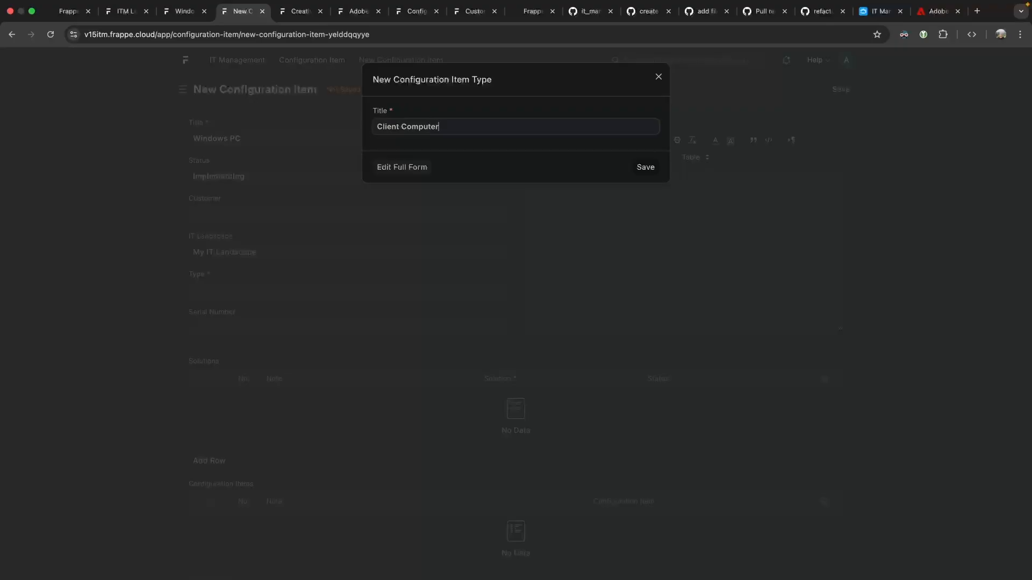
{"action": "left_click", "coordinate": [644, 167]}
Enter serial number 1234 and a description, then save the Windows PC item.
{"action": "left_click", "coordinate": [219, 330]}
{"action": "type", "text": "1234"}
{"action": "left_click", "coordinate": [579, 238]}
{"action": "type", "text": "th"}
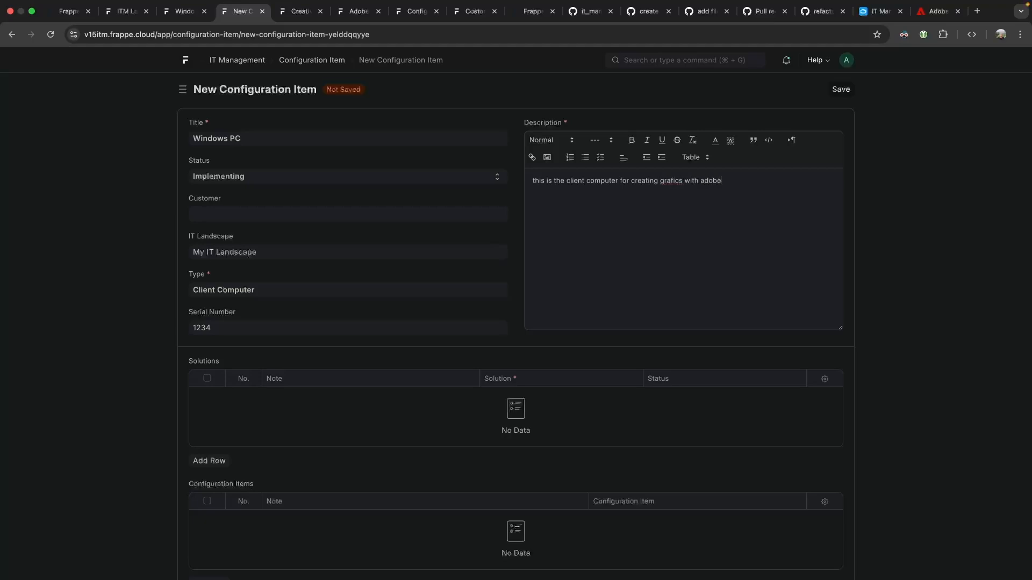
{"action": "key", "text": "super+s"}
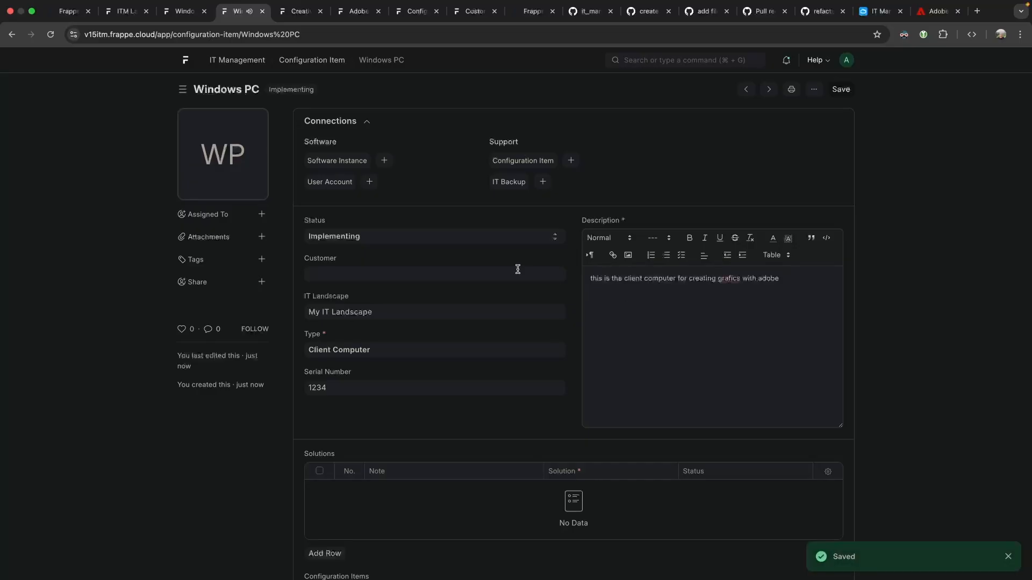
Add a row to the Windows PC Solutions table and try creating a new Solution in it.
{"action": "scroll", "coordinate": [383, 174], "scroll_direction": "down", "scroll_amount": 2}
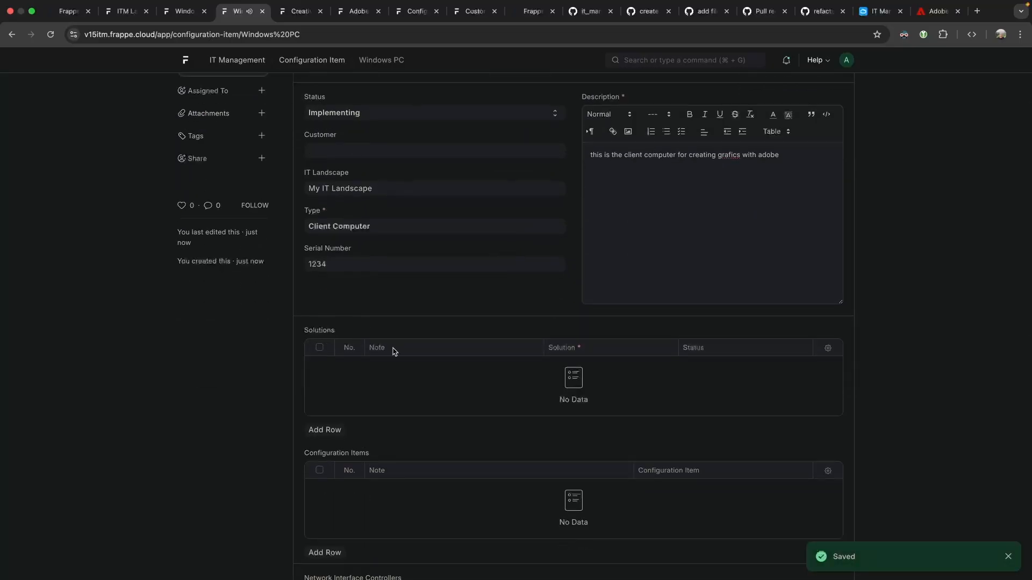
{"action": "scroll", "coordinate": [414, 352], "scroll_direction": "down", "scroll_amount": 3}
{"action": "left_click", "coordinate": [348, 312]}
{"action": "scroll", "coordinate": [380, 281], "scroll_direction": "down", "scroll_amount": 3}
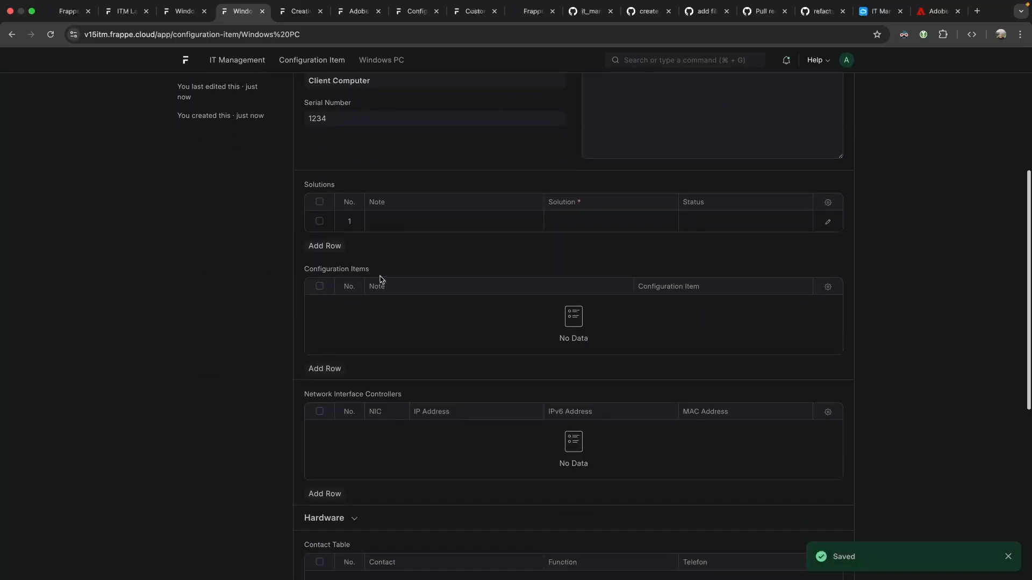
{"action": "left_click", "coordinate": [428, 148]}
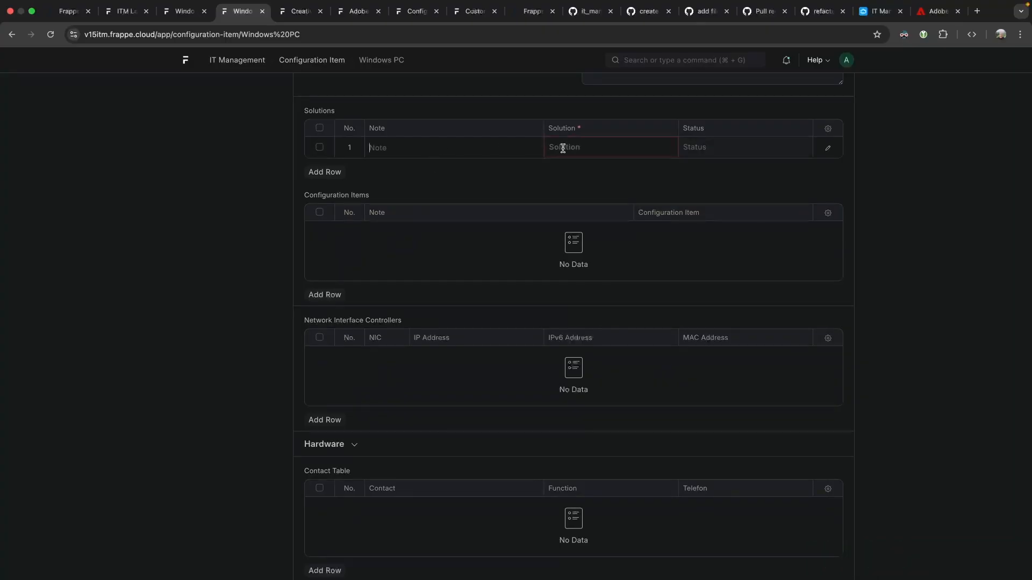
{"action": "left_click", "coordinate": [583, 148]}
{"action": "left_click", "coordinate": [623, 171]}
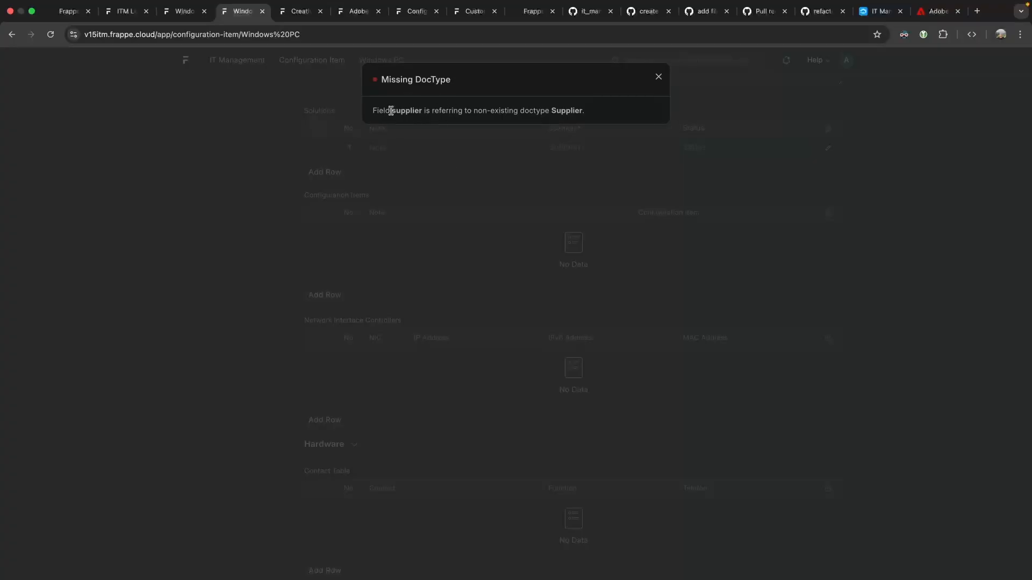
Dismiss the Missing DocType error and bring up the Configuration Item item_code property setter.
{"action": "left_click", "coordinate": [362, 11]}
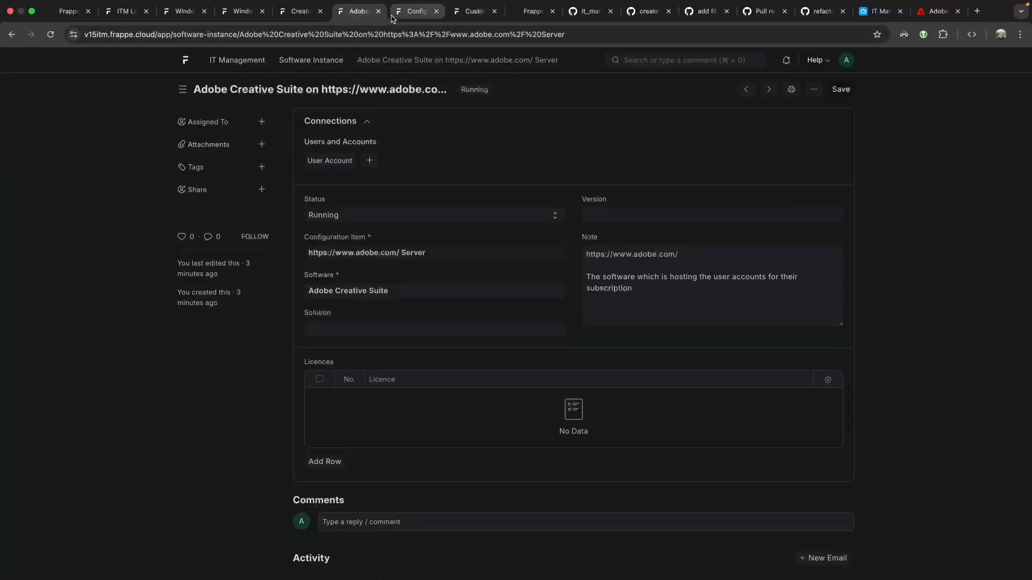
{"action": "left_click", "coordinate": [242, 11]}
{"action": "left_click", "coordinate": [558, 145]}
{"action": "left_click", "coordinate": [588, 148]}
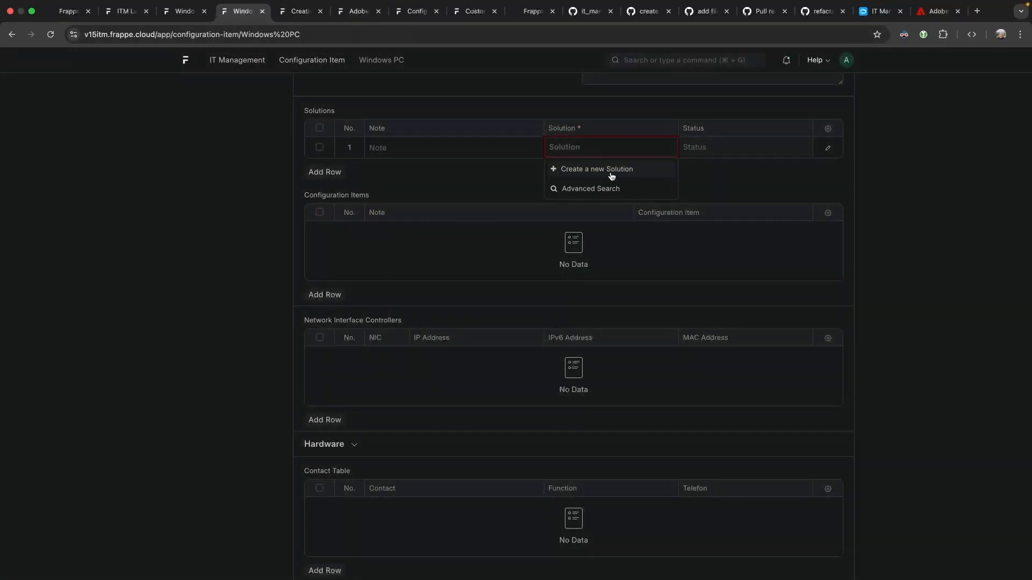
{"action": "left_click", "coordinate": [323, 16]}
{"action": "left_click", "coordinate": [409, 16]}
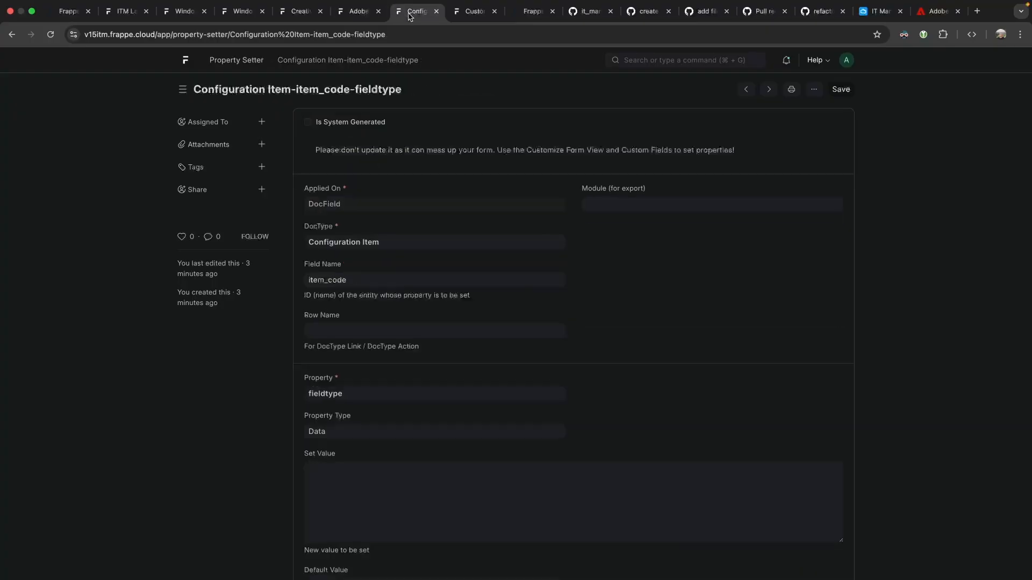
Duplicate the property setter with DocType Solution and Field Name supplier, and save it.
{"action": "left_click", "coordinate": [813, 90]}
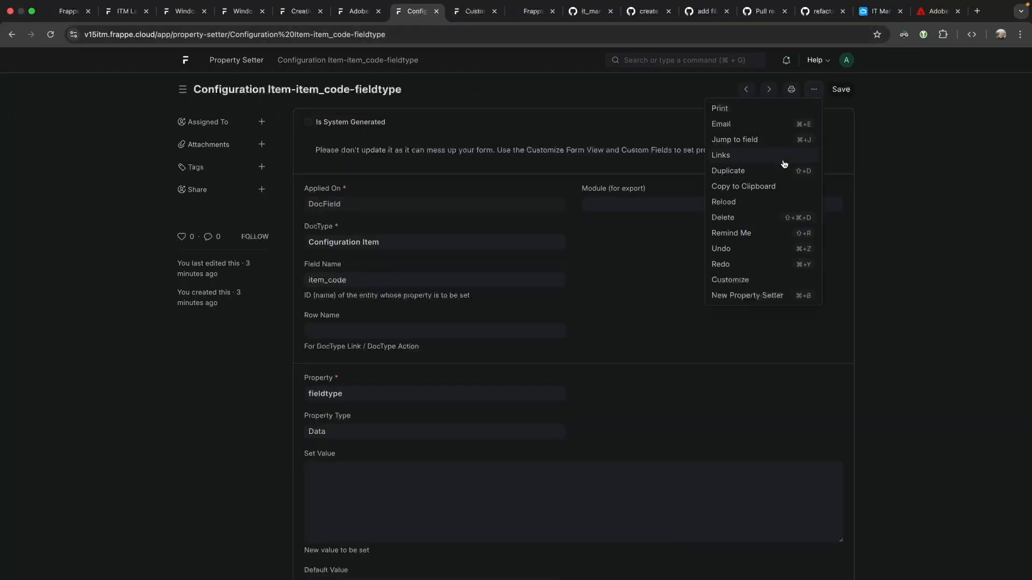
{"action": "left_click", "coordinate": [746, 170]}
{"action": "triple_click", "coordinate": [240, 241]}
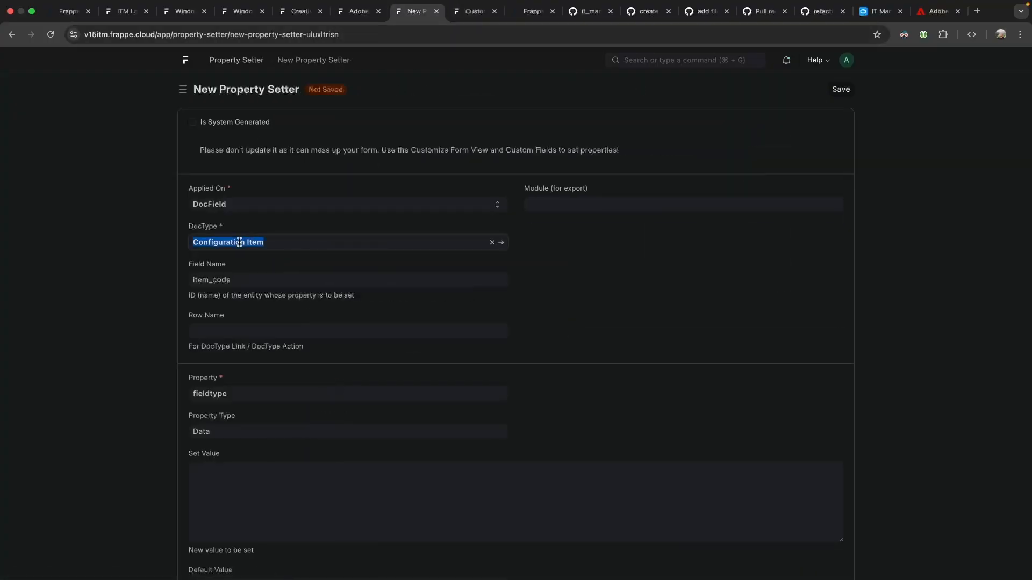
{"action": "type", "text": "solution"}
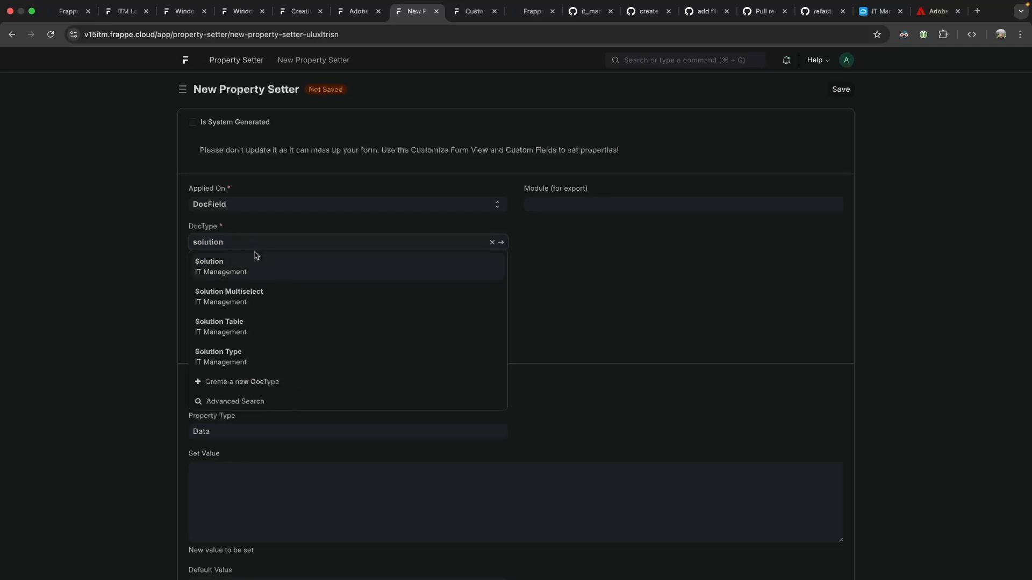
{"action": "left_click", "coordinate": [250, 263]}
{"action": "double_click", "coordinate": [234, 278]}
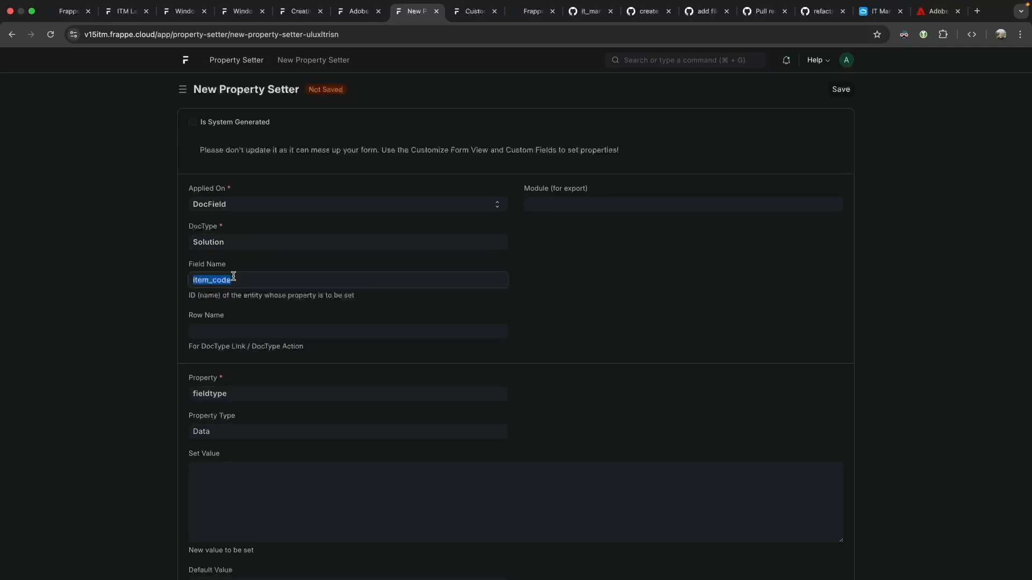
{"action": "type", "text": "supplier"}
{"action": "key", "text": "super+s"}
Return to the Windows PC record and dismiss the Missing DocType error.
{"action": "left_click", "coordinate": [296, 25]}
{"action": "left_click", "coordinate": [242, 28]}
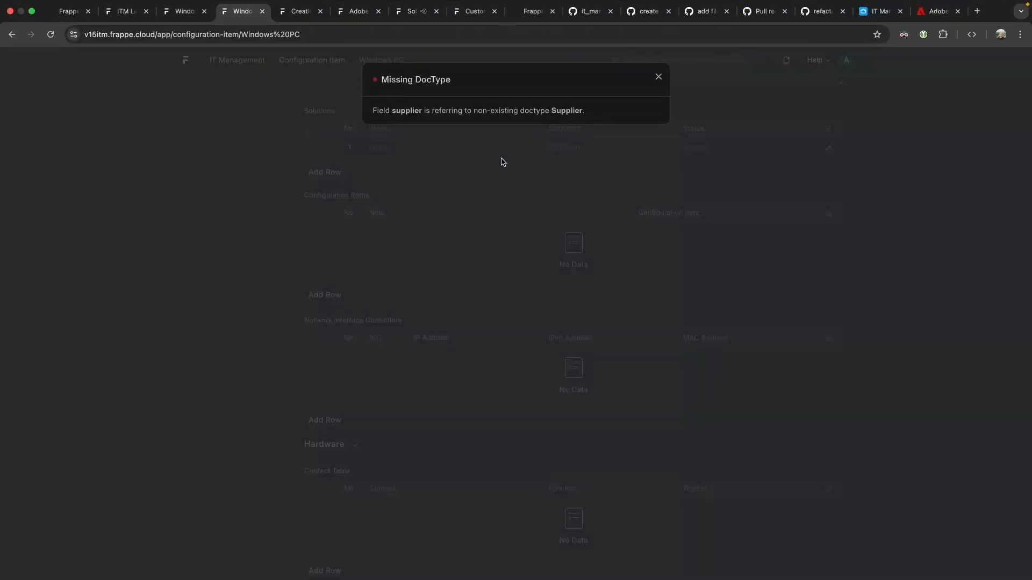
{"action": "key", "text": "Escape"}
Start a new Solution named Grafics and other Marketing Materials with a marketing description.
{"action": "left_click", "coordinate": [621, 145]}
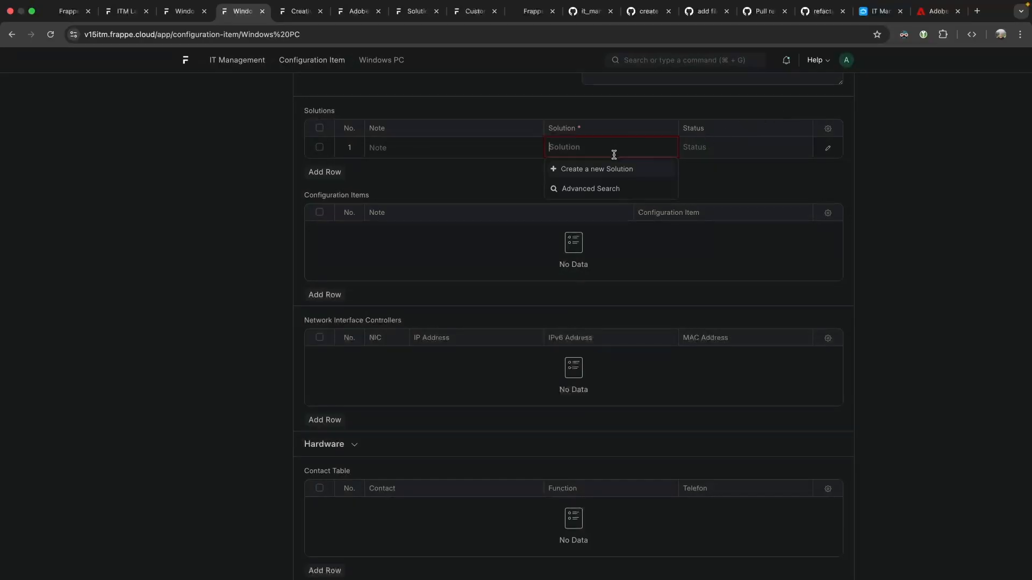
{"action": "left_click", "coordinate": [603, 168]}
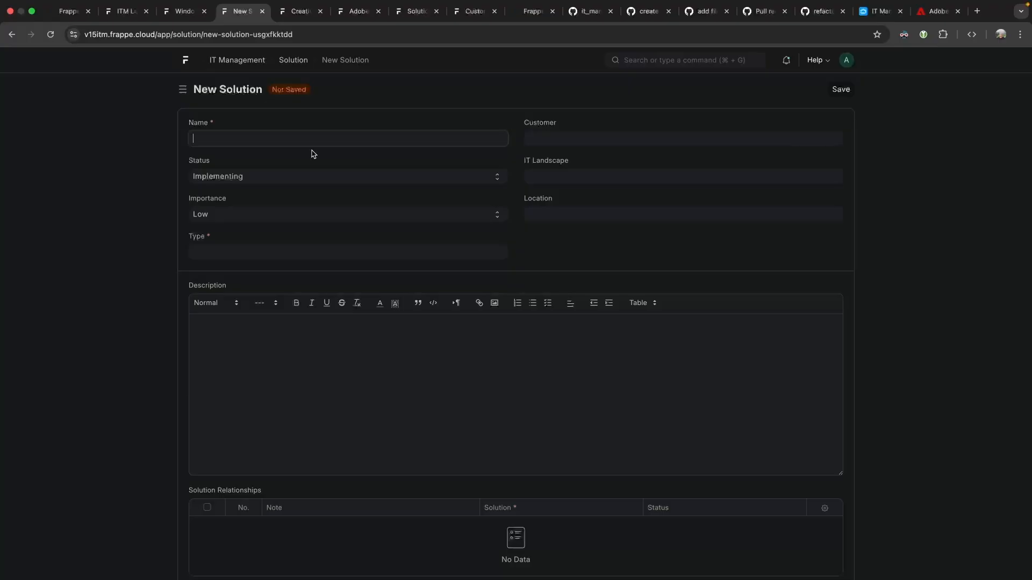
{"action": "type", "text": "GTrfics and other Marketing Materials"}
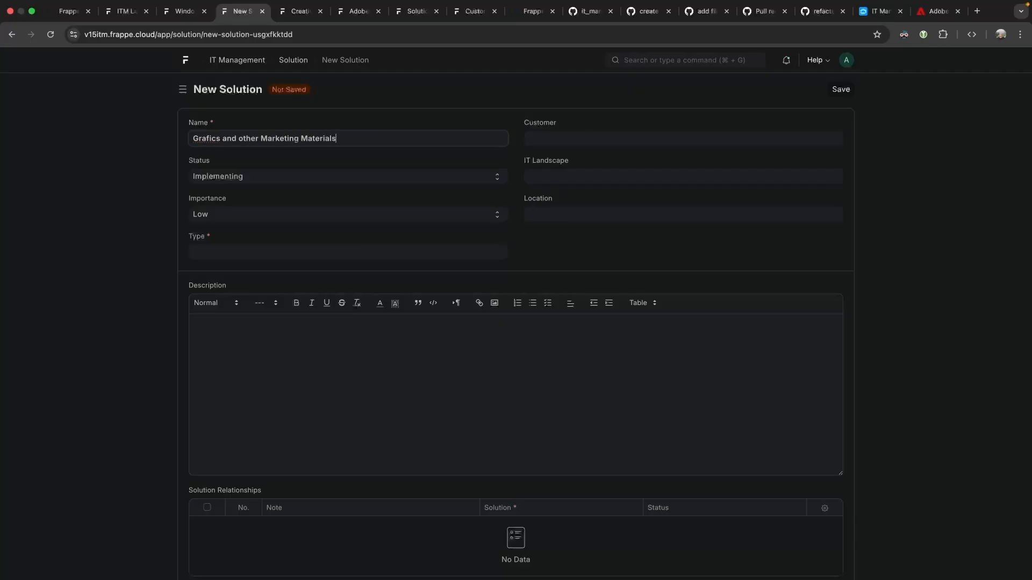
{"action": "left_click", "coordinate": [282, 343]}
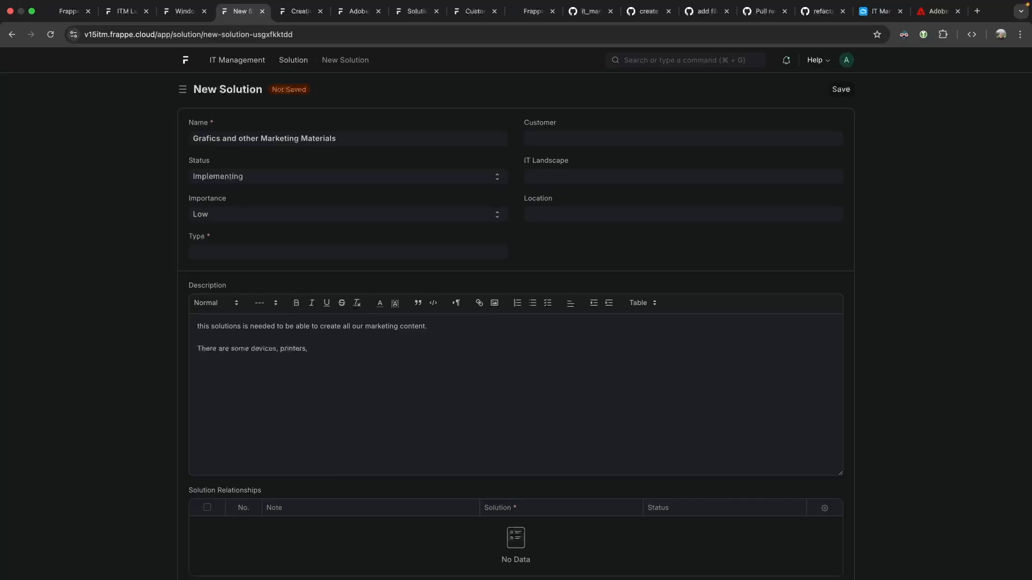
{"action": "type", "text": "packages, licences and people involved to do this"}
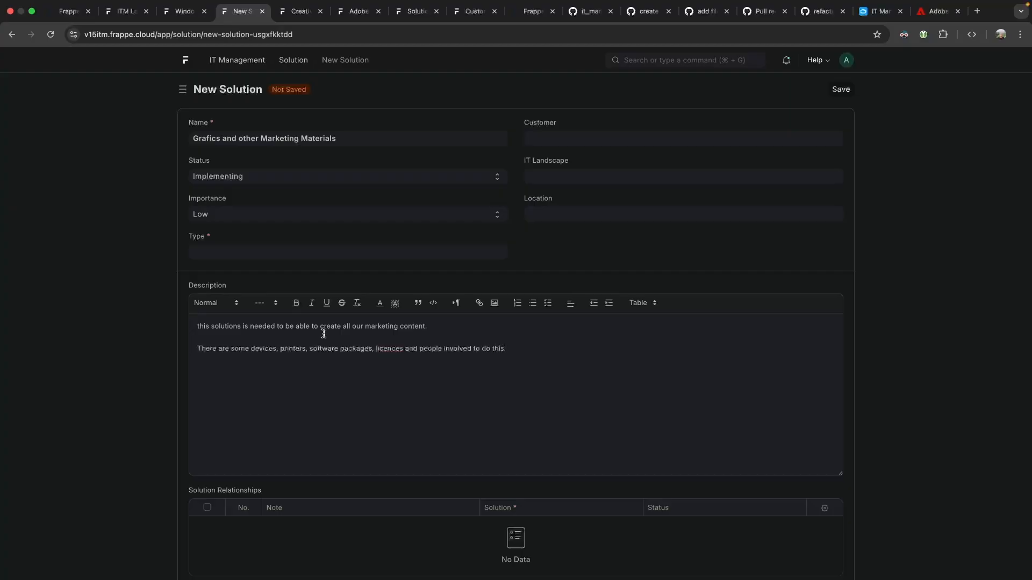
{"action": "type", "text": ".."}
Begin creating a new solution type from the solution's Type field.
{"action": "scroll", "coordinate": [320, 359], "scroll_direction": "down", "scroll_amount": 1}
{"action": "left_click", "coordinate": [243, 225]}
{"action": "scroll", "coordinate": [283, 233], "scroll_direction": "up", "scroll_amount": 1}
{"action": "left_click", "coordinate": [269, 270]}
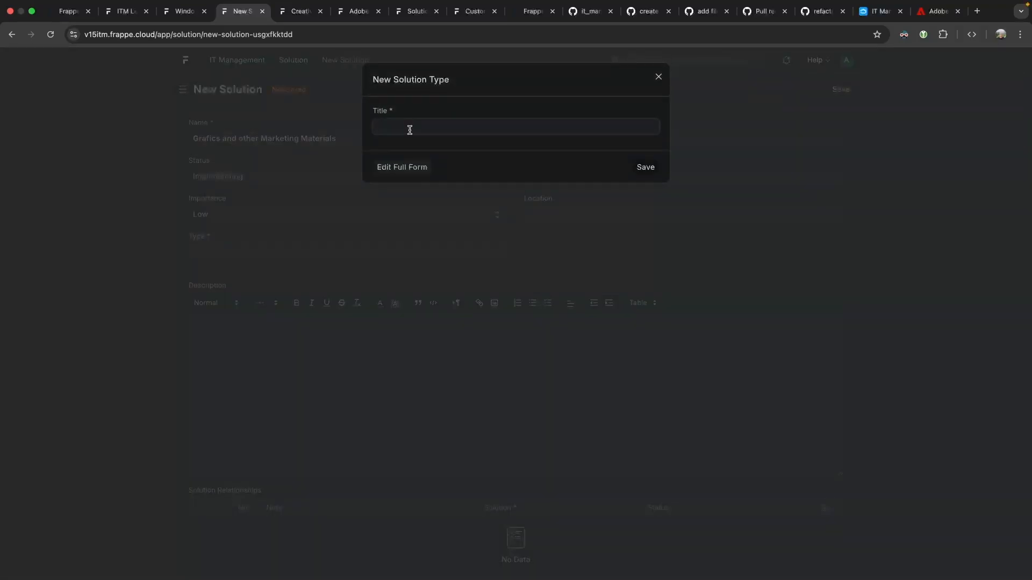
Save the new Business Process solution type and set My IT Landscape and ITM LOcation.
{"action": "type", "text": "Business Process"}
{"action": "left_click", "coordinate": [646, 167]}
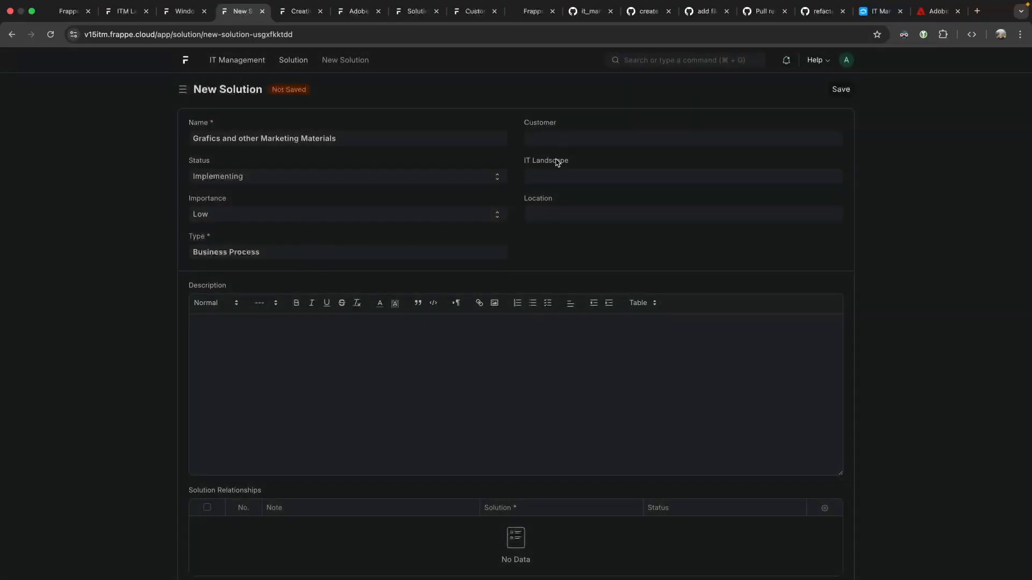
{"action": "left_click", "coordinate": [584, 172]}
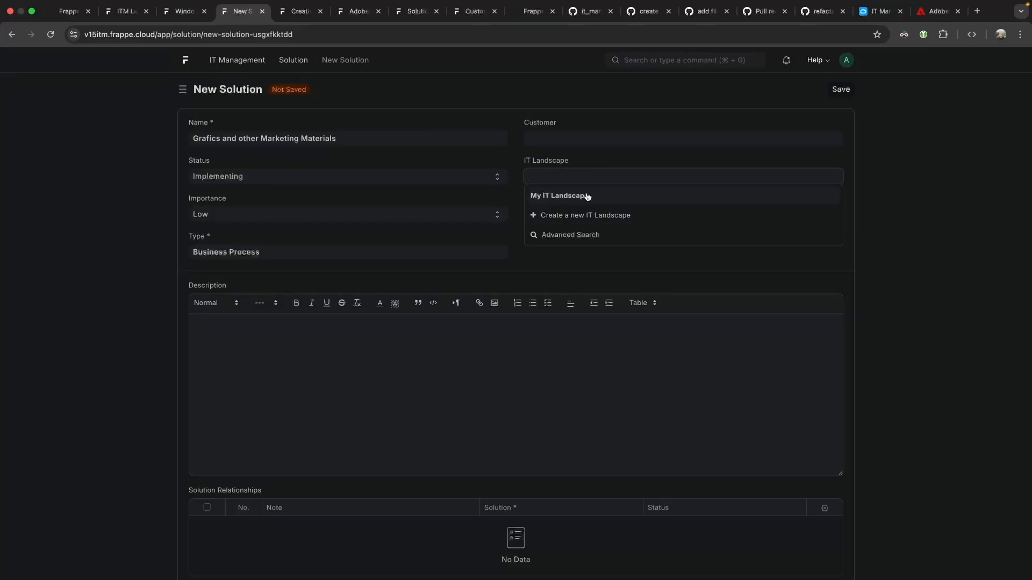
{"action": "left_click", "coordinate": [588, 196]}
{"action": "left_click", "coordinate": [573, 214]}
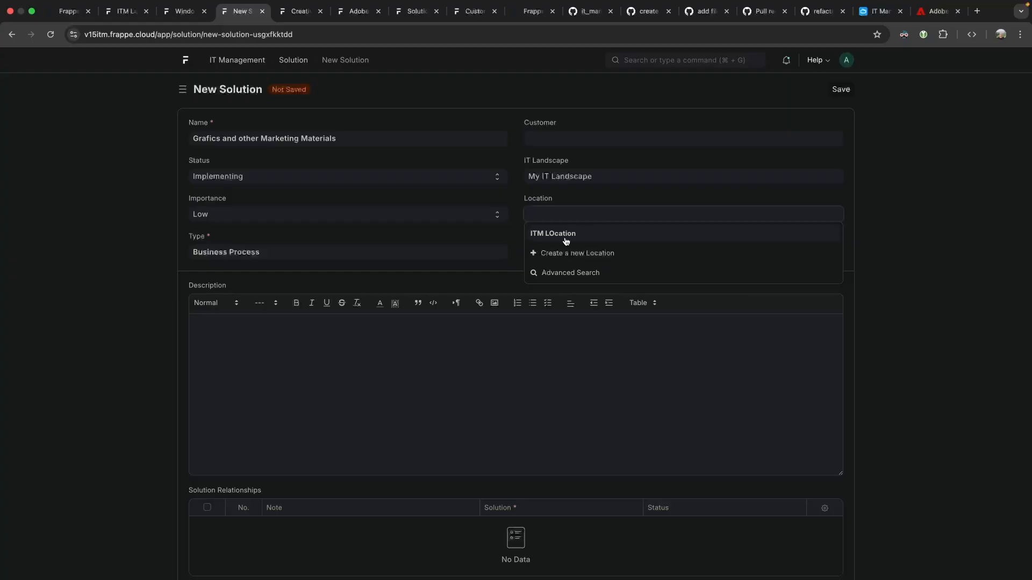
{"action": "left_click", "coordinate": [600, 228]}
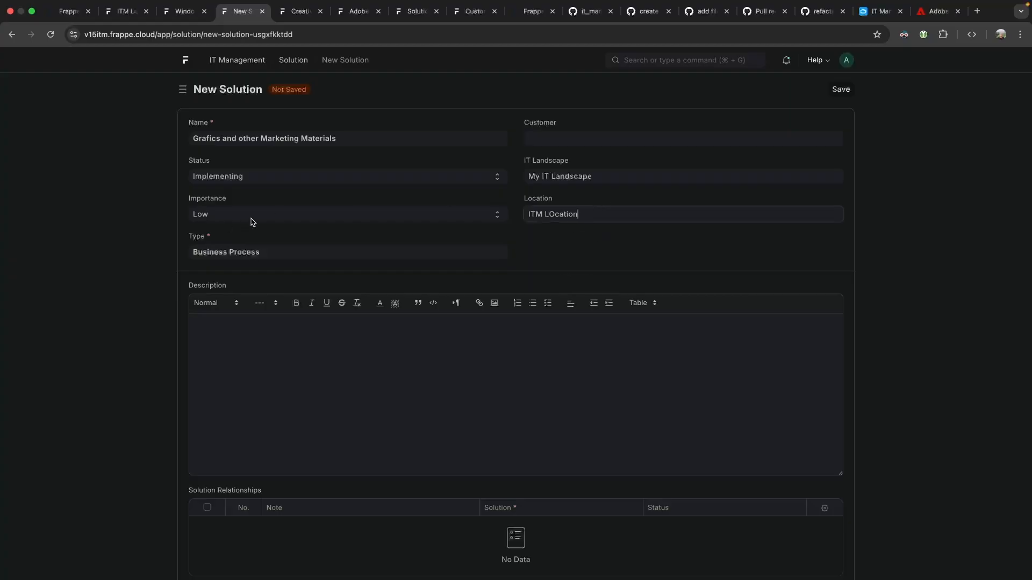
Set Importance to High and save the Grafics and other Marketing Materials solution.
{"action": "left_click", "coordinate": [314, 215]}
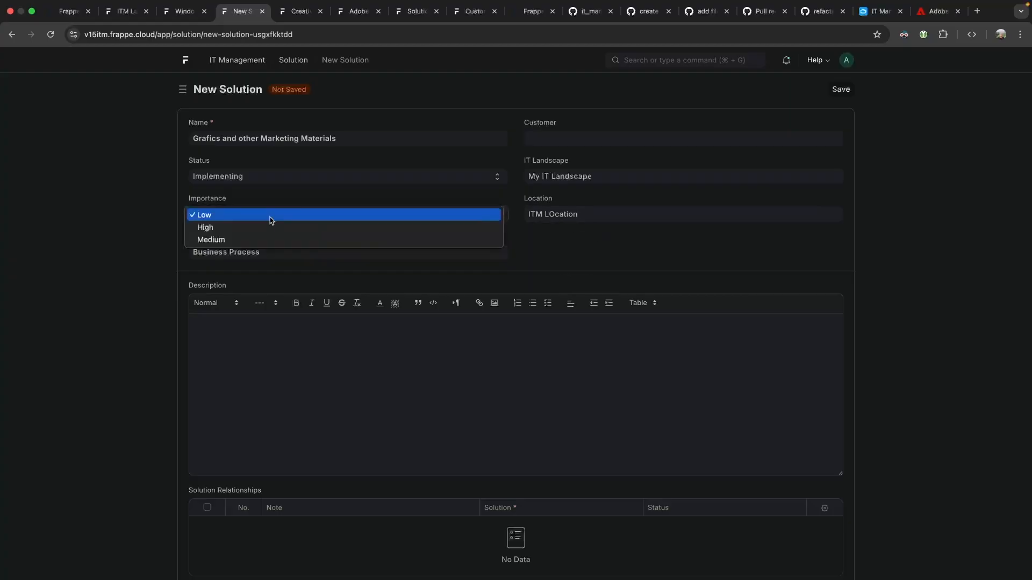
{"action": "left_click", "coordinate": [249, 240]}
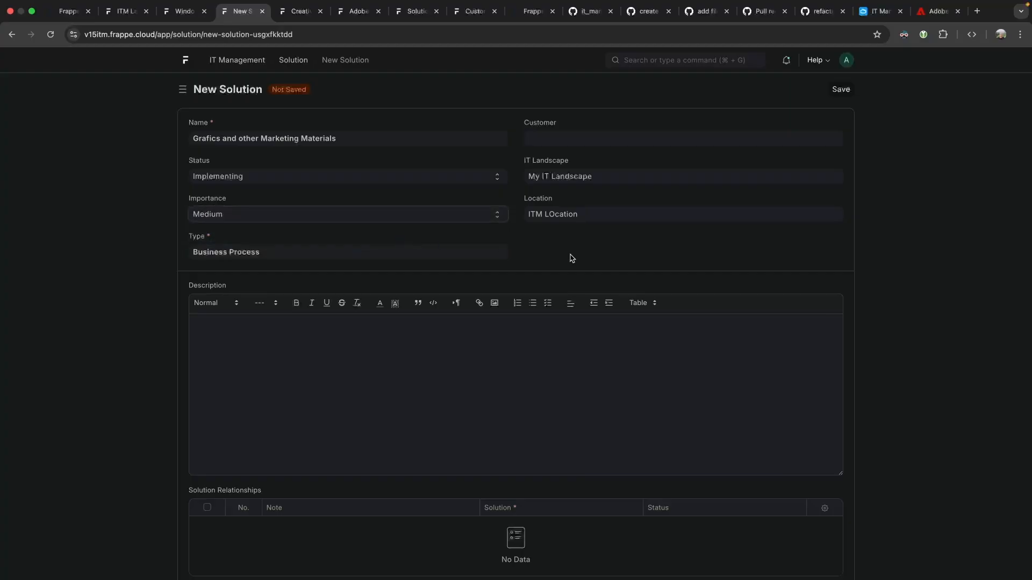
{"action": "left_click", "coordinate": [351, 216]}
{"action": "left_click", "coordinate": [230, 204]}
{"action": "scroll", "coordinate": [277, 306], "scroll_direction": "down", "scroll_amount": 1}
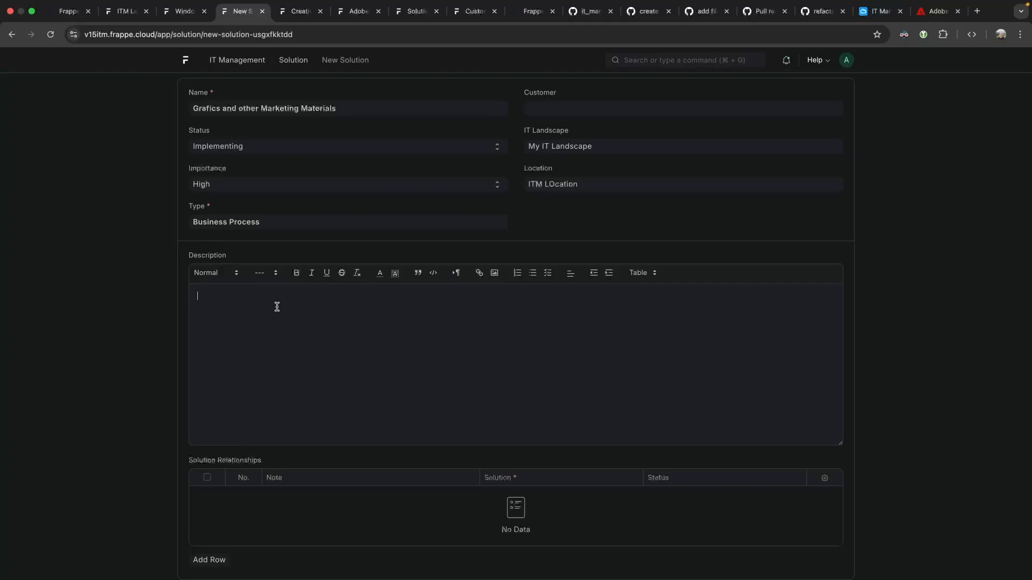
{"action": "scroll", "coordinate": [277, 306], "scroll_direction": "up", "scroll_amount": 1}
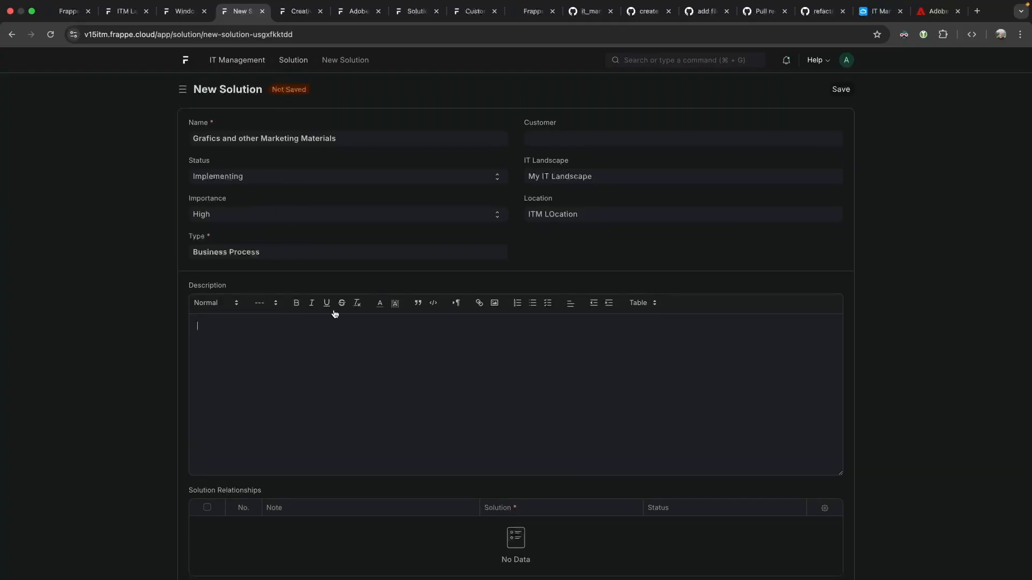
{"action": "scroll", "coordinate": [327, 304], "scroll_direction": "down", "scroll_amount": 1}
{"action": "scroll", "coordinate": [751, 138], "scroll_direction": "up", "scroll_amount": 1}
{"action": "left_click", "coordinate": [841, 89]}
{"action": "scroll", "coordinate": [580, 147], "scroll_direction": "down", "scroll_amount": 4}
{"action": "left_click", "coordinate": [356, 215]}
{"action": "scroll", "coordinate": [330, 120], "scroll_direction": "up", "scroll_amount": 4}
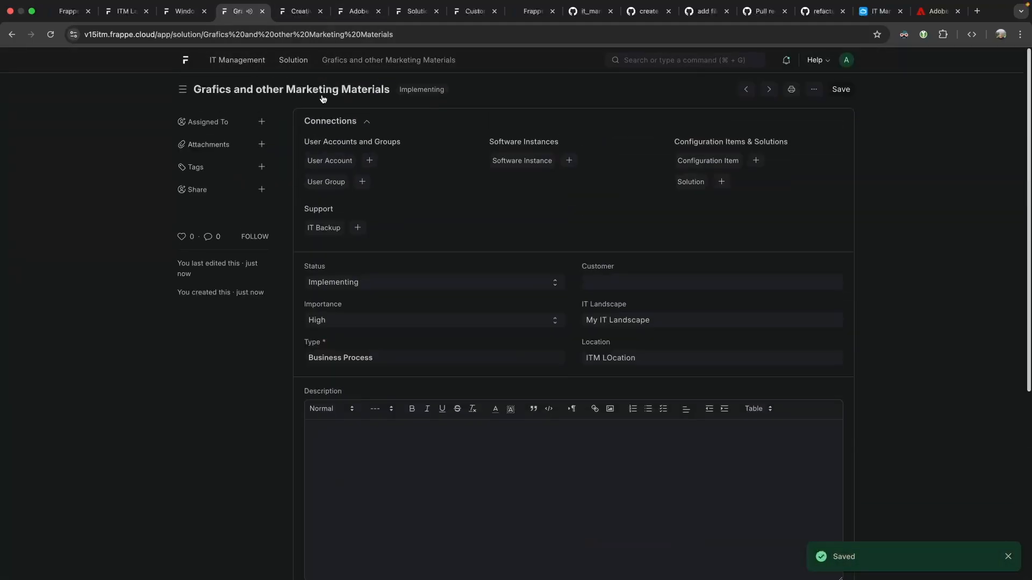
Add a Solution Relationships row and begin a new related Solution from its Solution cell.
{"action": "left_click", "coordinate": [300, 11]}
{"action": "left_click", "coordinate": [237, 11]}
{"action": "scroll", "coordinate": [392, 405], "scroll_direction": "down", "scroll_amount": 4}
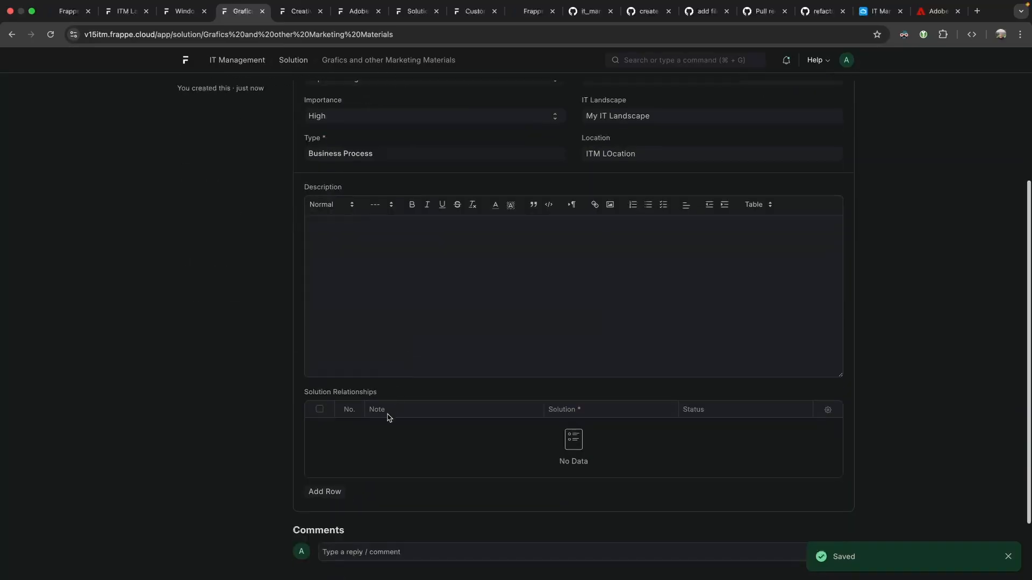
{"action": "scroll", "coordinate": [363, 335], "scroll_direction": "up", "scroll_amount": 2}
{"action": "scroll", "coordinate": [358, 317], "scroll_direction": "down", "scroll_amount": 4}
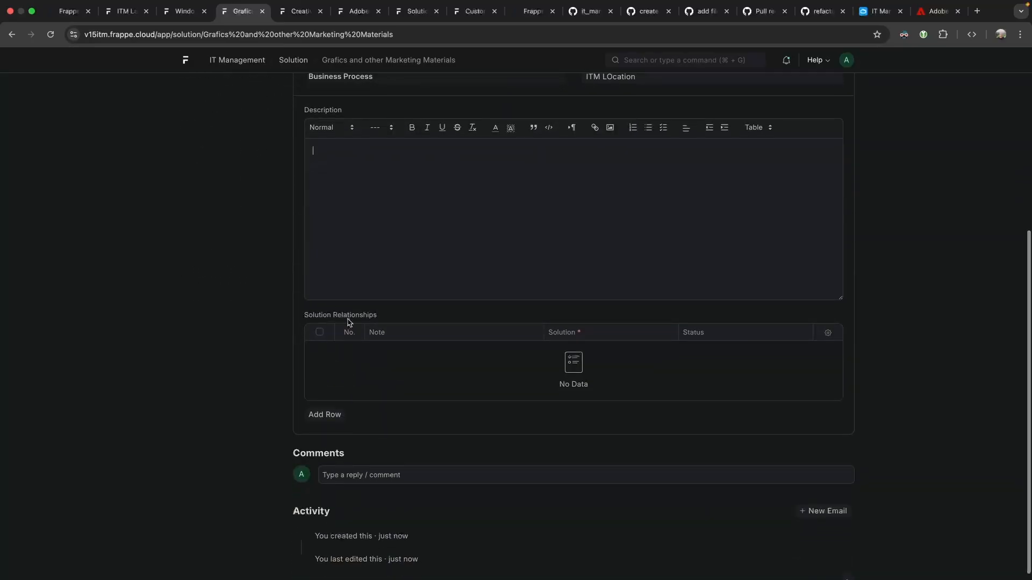
{"action": "left_click", "coordinate": [324, 414]}
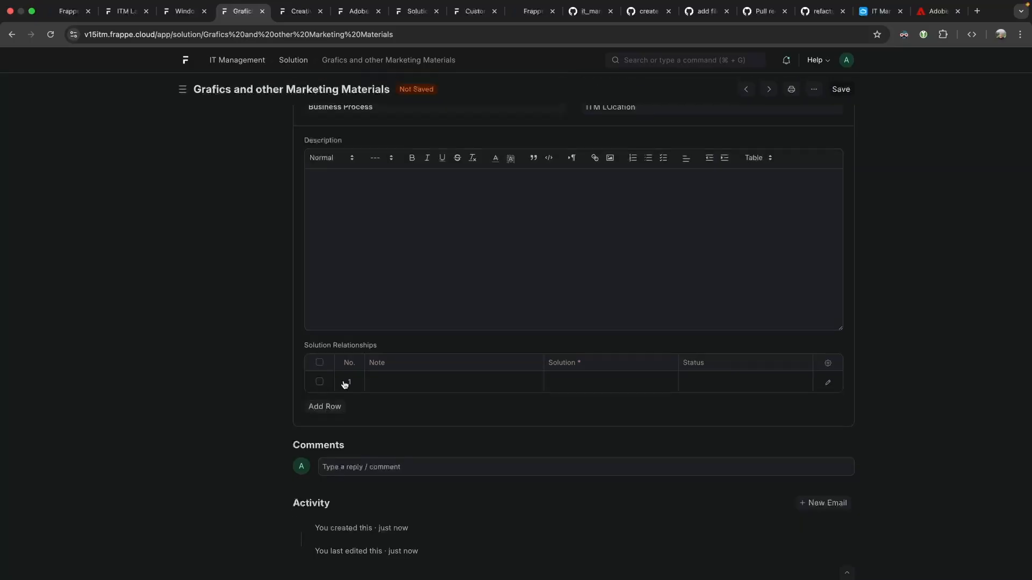
{"action": "left_click", "coordinate": [606, 383]}
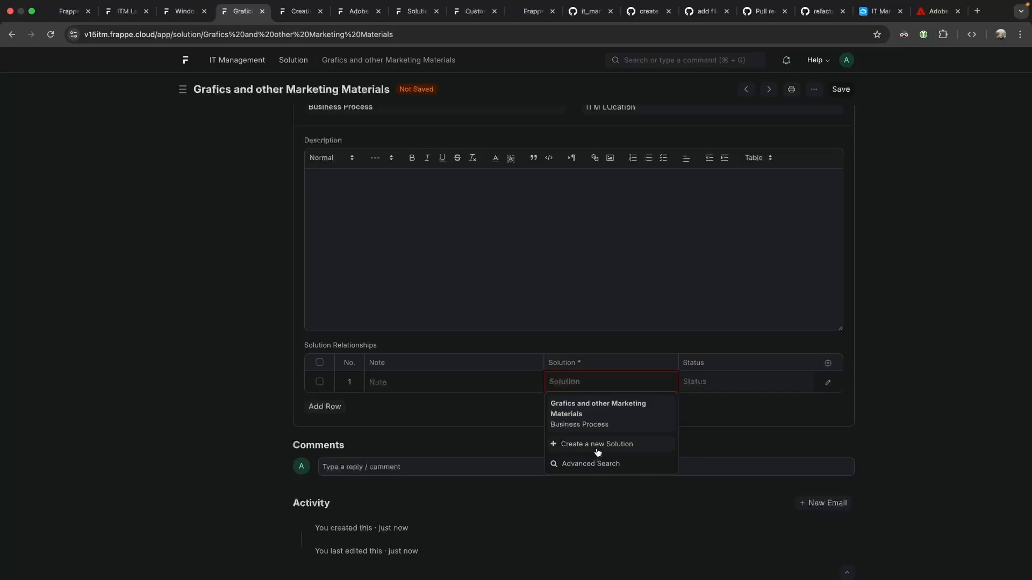
{"action": "left_click", "coordinate": [596, 446]}
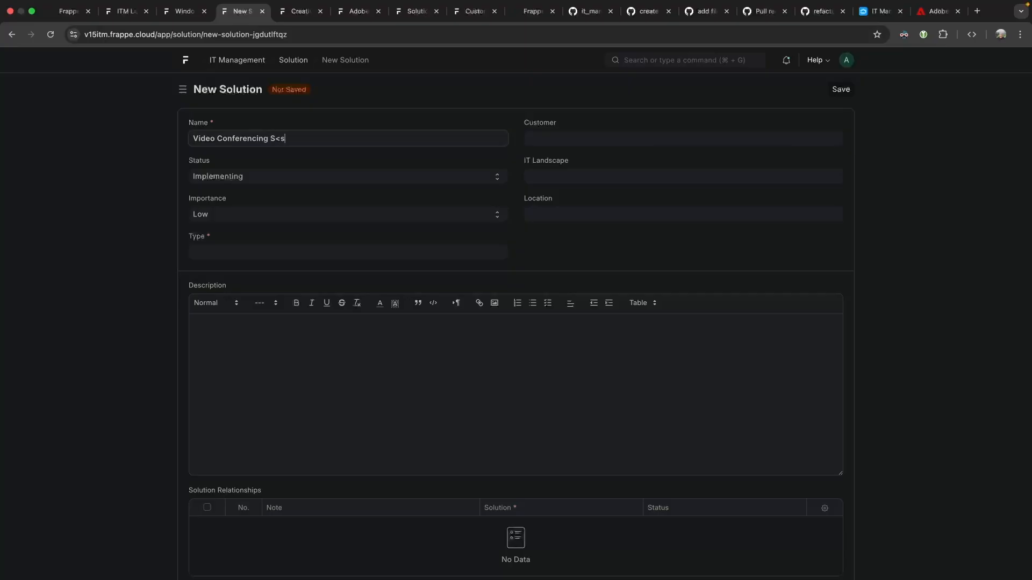
Create and save a new Communication solution type for the Video Conferencing System.
{"action": "left_click", "coordinate": [231, 246]}
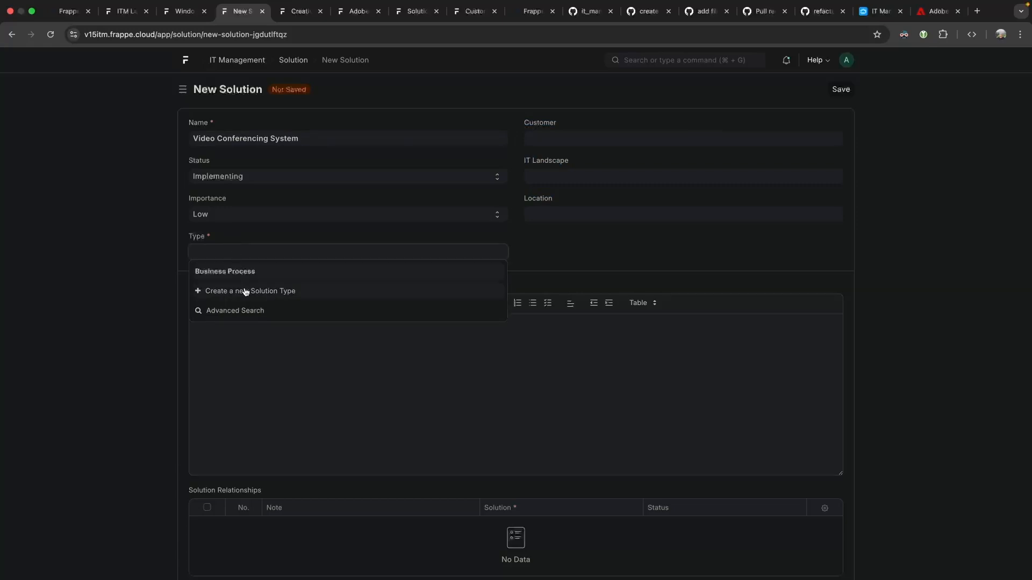
{"action": "left_click", "coordinate": [239, 290]}
{"action": "type", "text": "Communication"}
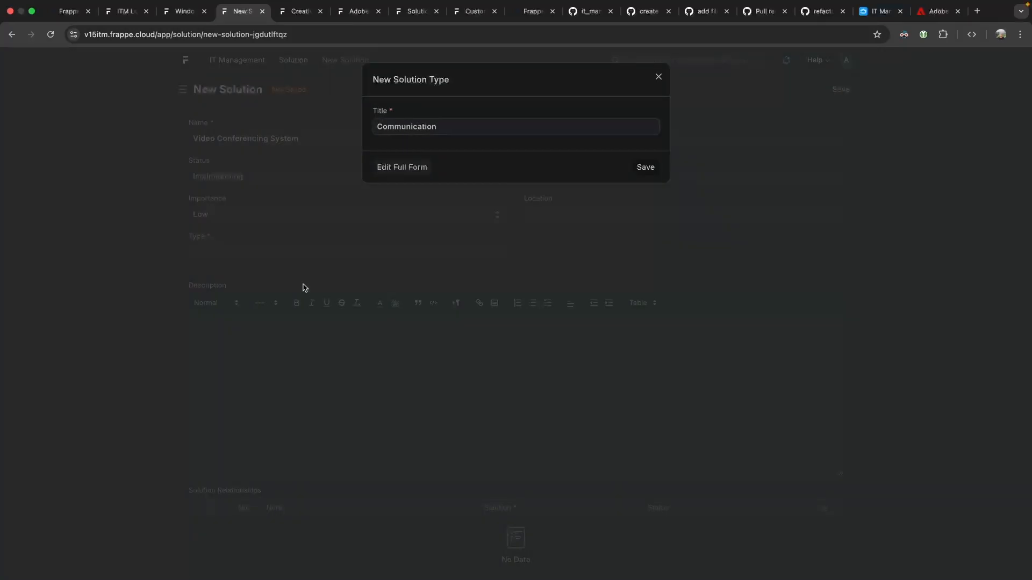
{"action": "left_click", "coordinate": [639, 173]}
Set My IT Landscape, leave Location empty, choose Medium importance, and save the solution.
{"action": "left_click", "coordinate": [618, 182]}
{"action": "left_click", "coordinate": [584, 199]}
{"action": "left_click", "coordinate": [556, 215]}
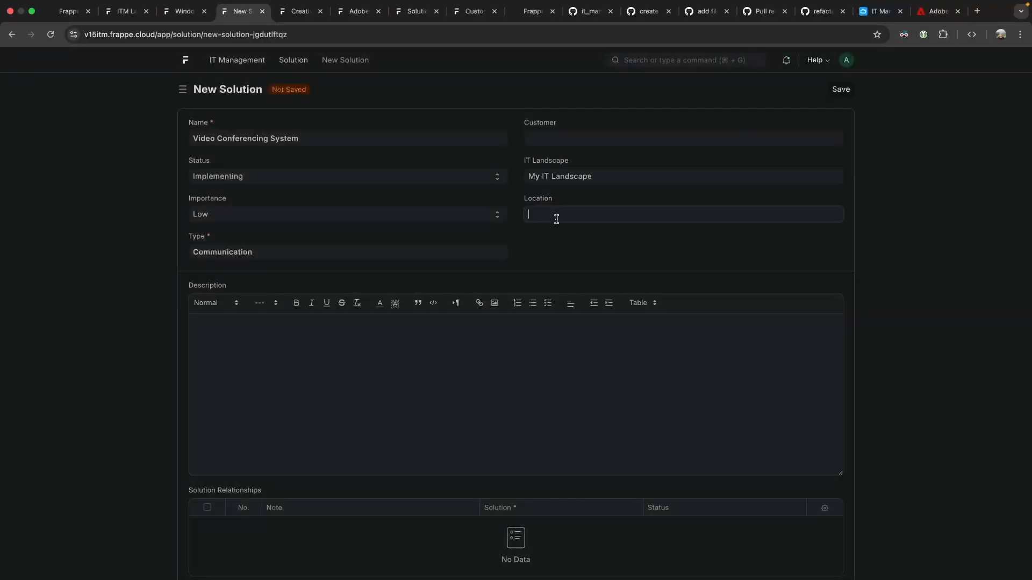
{"action": "left_click", "coordinate": [555, 233]}
{"action": "triple_click", "coordinate": [535, 214]}
{"action": "key", "text": "BackSpace"}
{"action": "left_click", "coordinate": [598, 201]}
{"action": "left_click", "coordinate": [224, 214]}
{"action": "left_click", "coordinate": [226, 237]}
{"action": "left_click", "coordinate": [841, 89]}
Relate Grafics and other Marketing Materials in Solution Relationships and save again.
{"action": "scroll", "coordinate": [372, 262], "scroll_direction": "down", "scroll_amount": 1}
{"action": "scroll", "coordinate": [376, 349], "scroll_direction": "down", "scroll_amount": 4}
{"action": "left_click", "coordinate": [344, 458]}
{"action": "left_click", "coordinate": [582, 381]}
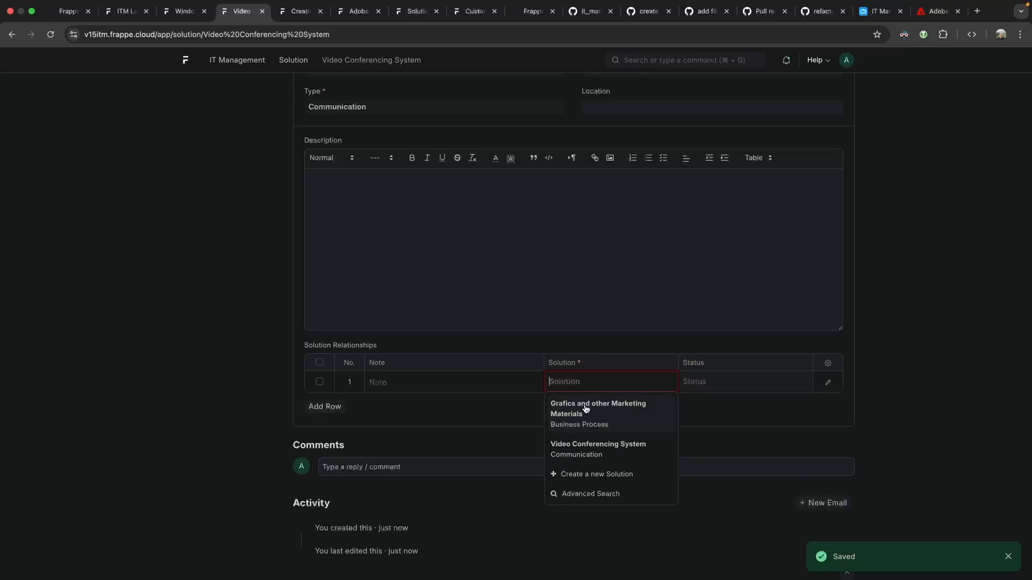
{"action": "left_click", "coordinate": [610, 409]}
{"action": "scroll", "coordinate": [653, 362], "scroll_direction": "up", "scroll_amount": 5}
{"action": "left_click", "coordinate": [840, 89]}
{"action": "scroll", "coordinate": [593, 176], "scroll_direction": "up", "scroll_amount": 2}
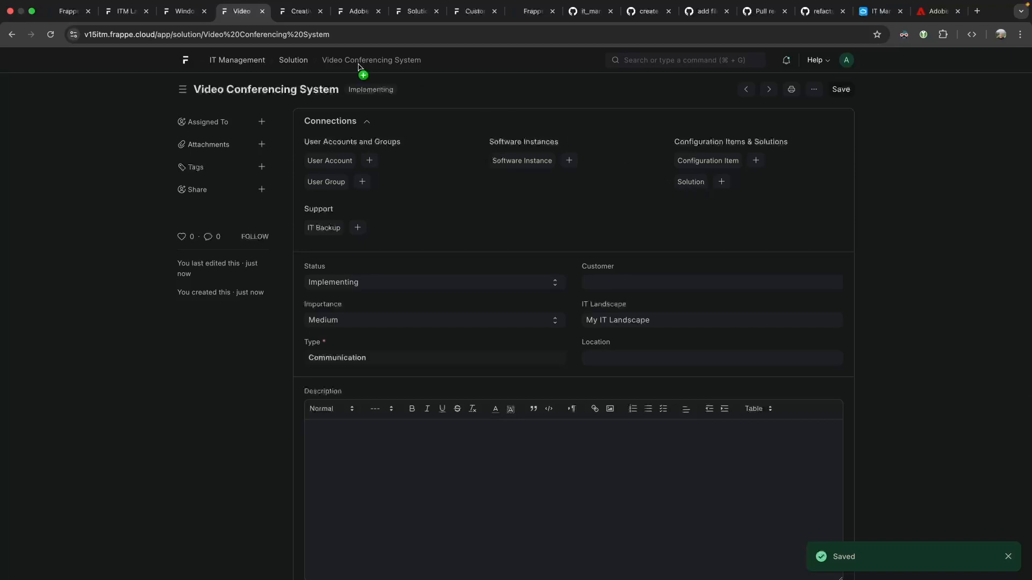
Set row 1's related solution on Grafics and other Marketing Materials to Video Conferencing System and save.
{"action": "left_click", "coordinate": [5, 31]}
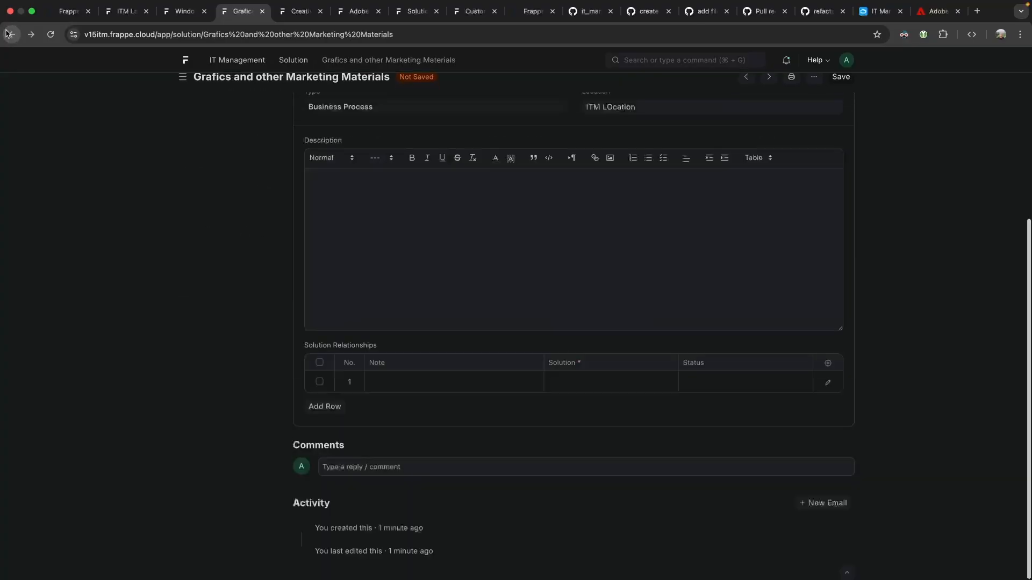
{"action": "left_click", "coordinate": [641, 380]}
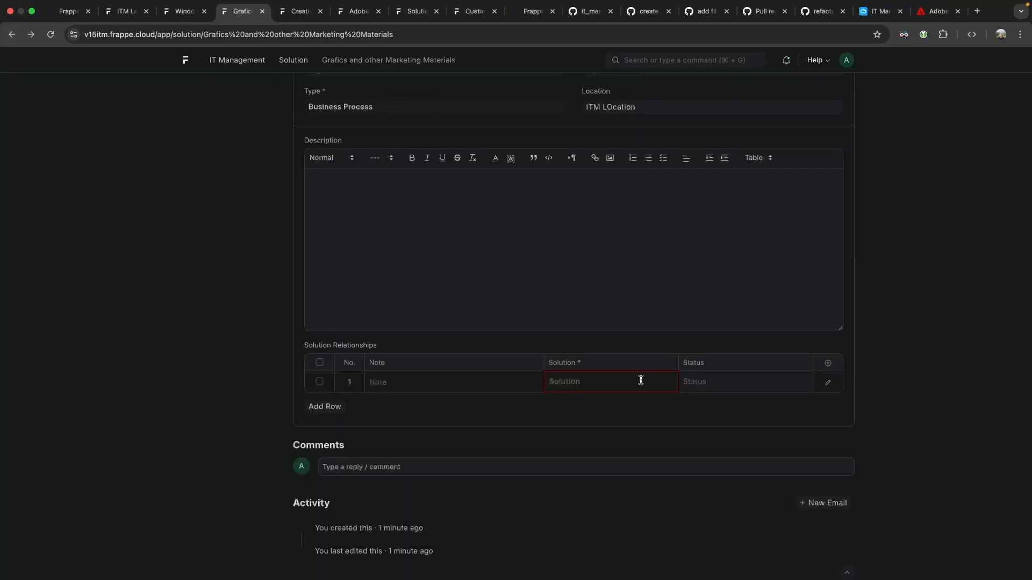
{"action": "left_click", "coordinate": [613, 442]}
{"action": "scroll", "coordinate": [655, 274], "scroll_direction": "up", "scroll_amount": 4}
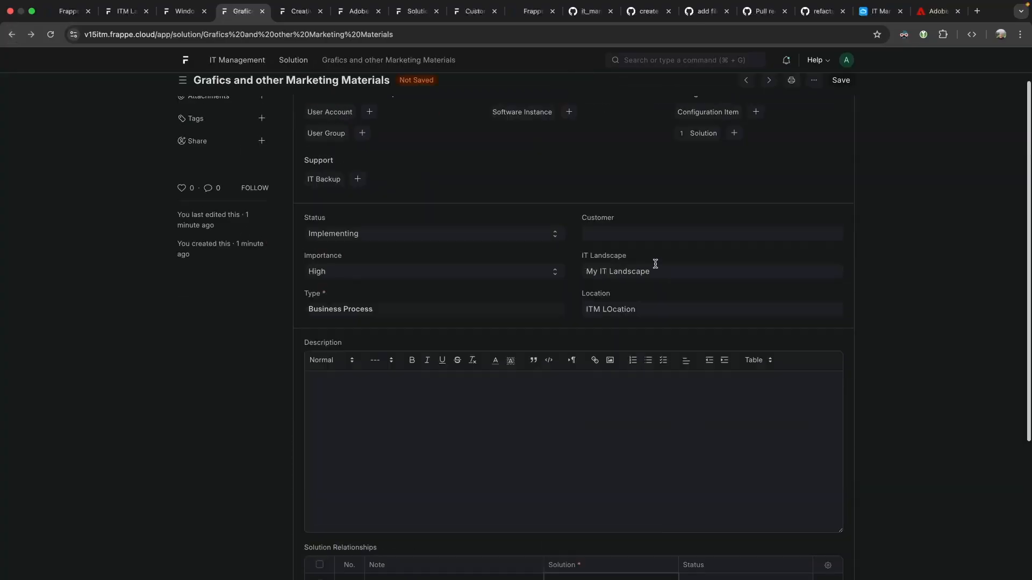
{"action": "key", "text": "super+s"}
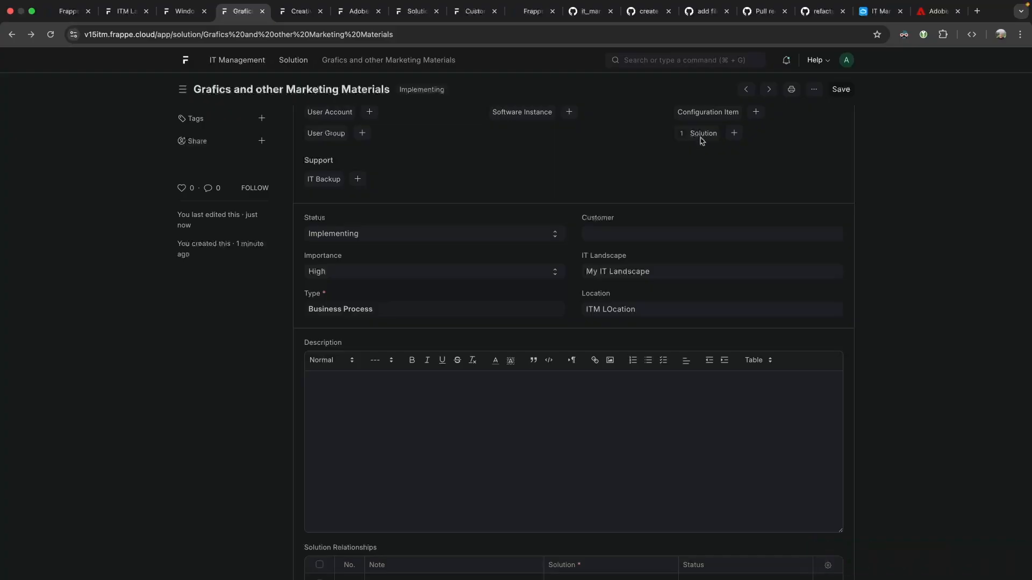
Try to delete Grafics and other Marketing Materials and dismiss the error saying the link blocks deletion.
{"action": "scroll", "coordinate": [701, 150], "scroll_direction": "down", "scroll_amount": 3}
{"action": "scroll", "coordinate": [694, 161], "scroll_direction": "up", "scroll_amount": 5}
{"action": "left_click", "coordinate": [813, 89]}
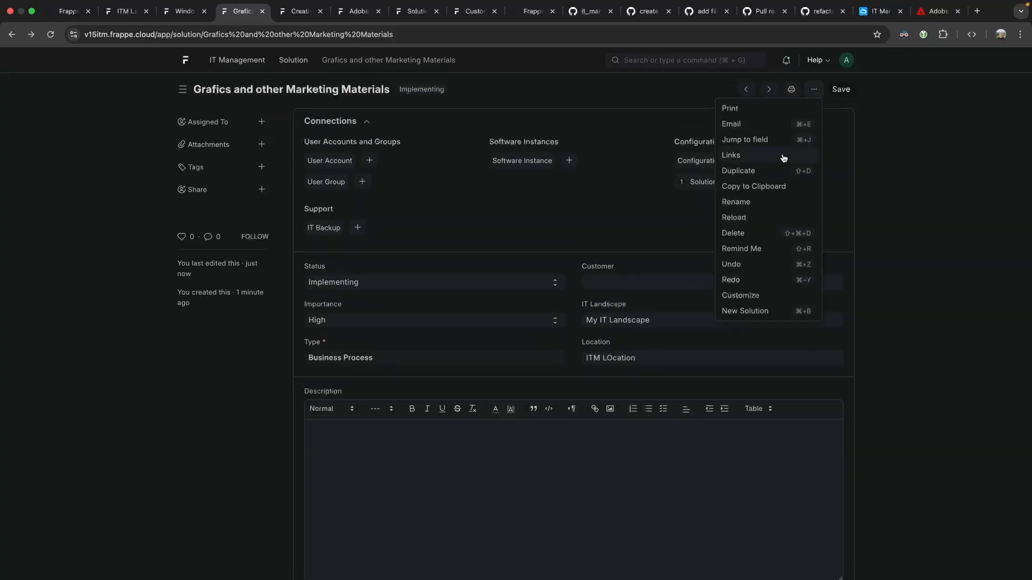
{"action": "left_click", "coordinate": [734, 235]}
{"action": "left_click", "coordinate": [650, 146]}
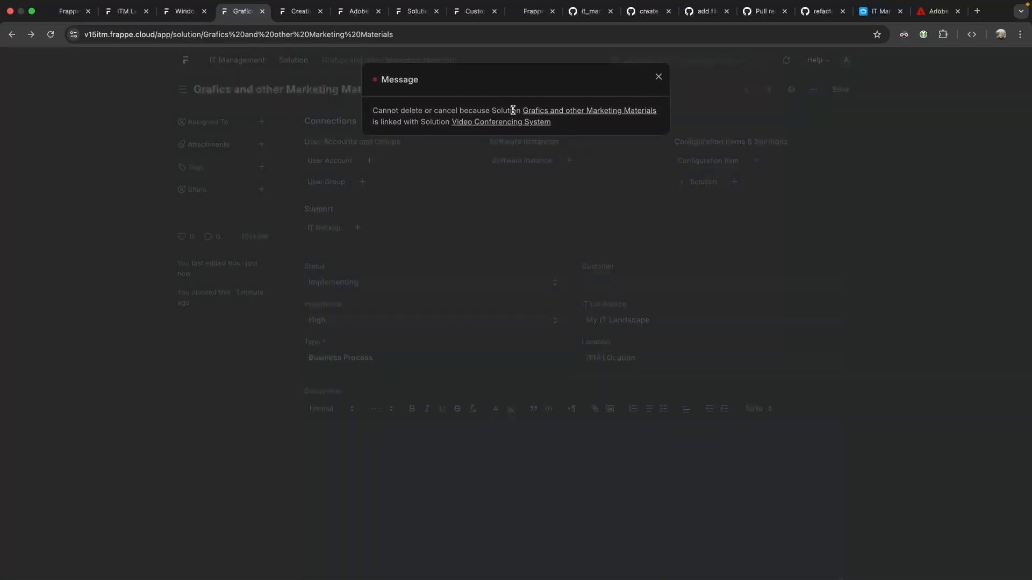
{"action": "left_click", "coordinate": [658, 77]}
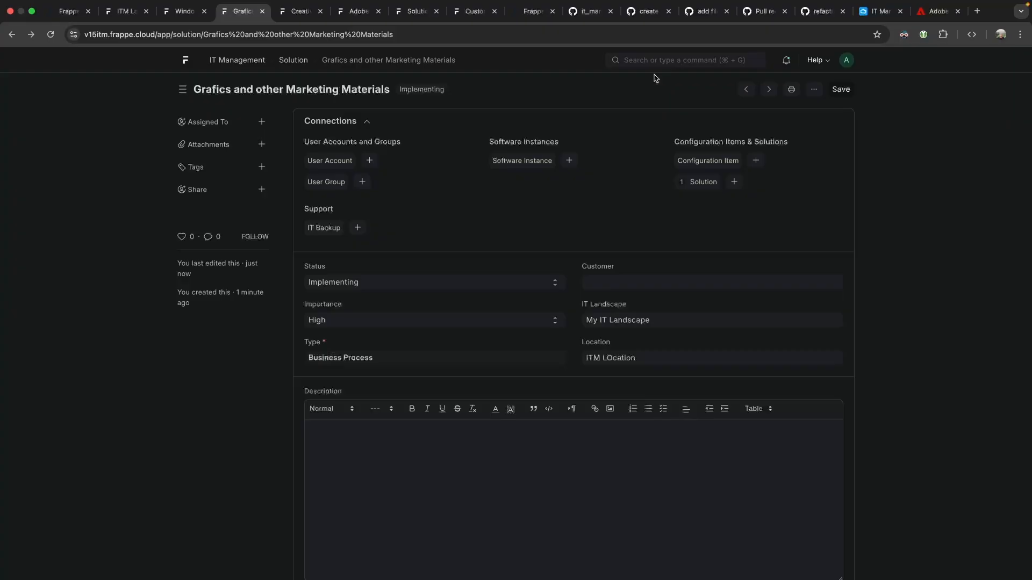
{"action": "scroll", "coordinate": [656, 479], "scroll_direction": "down", "scroll_amount": 5}
{"action": "scroll", "coordinate": [606, 350], "scroll_direction": "up", "scroll_amount": 5}
{"action": "left_click_drag", "start_coordinate": [305, 208], "coordinate": [380, 215]}
{"action": "left_click", "coordinate": [380, 215]}
{"action": "triple_click", "coordinate": [373, 365]}
{"action": "left_click", "coordinate": [420, 357]}
Close the Windows 10 Pro tab, reopen Grafics and other Marketing Materials, and list its software instances.
{"action": "left_click", "coordinate": [293, 61]}
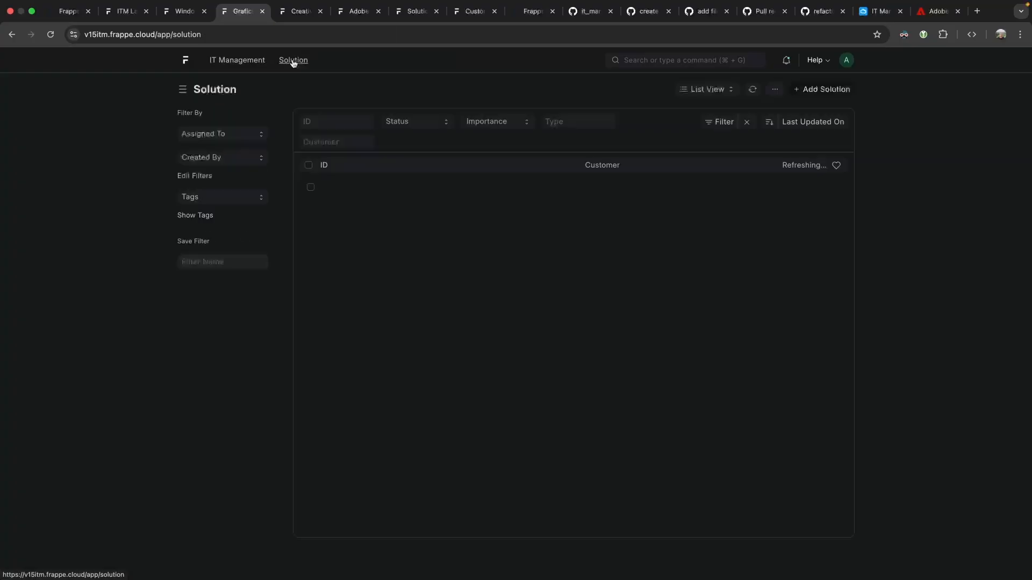
{"action": "left_click", "coordinate": [173, 13]}
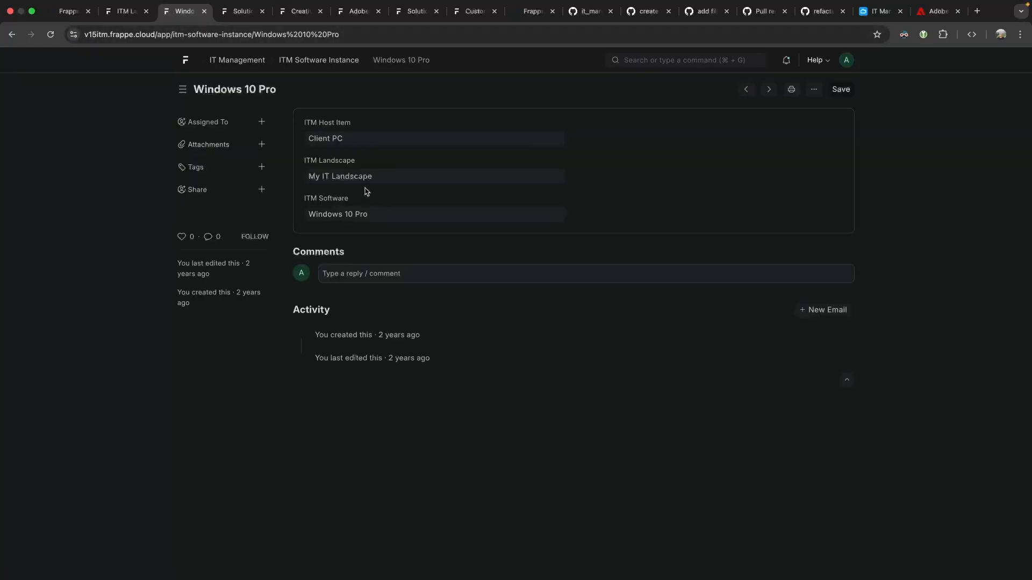
{"action": "left_click", "coordinate": [231, 16]}
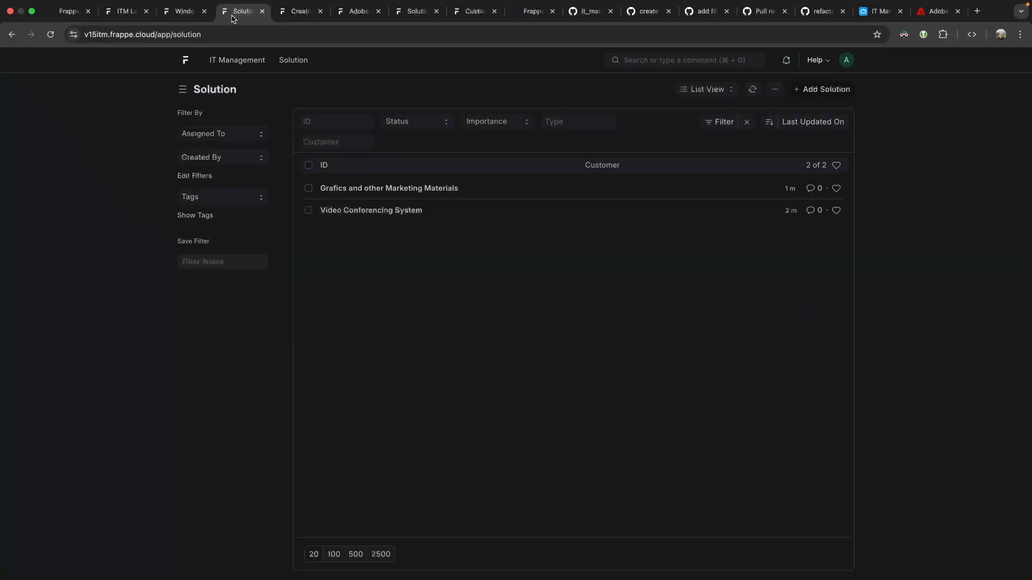
{"action": "left_click", "coordinate": [198, 13]}
{"action": "left_click", "coordinate": [203, 12]}
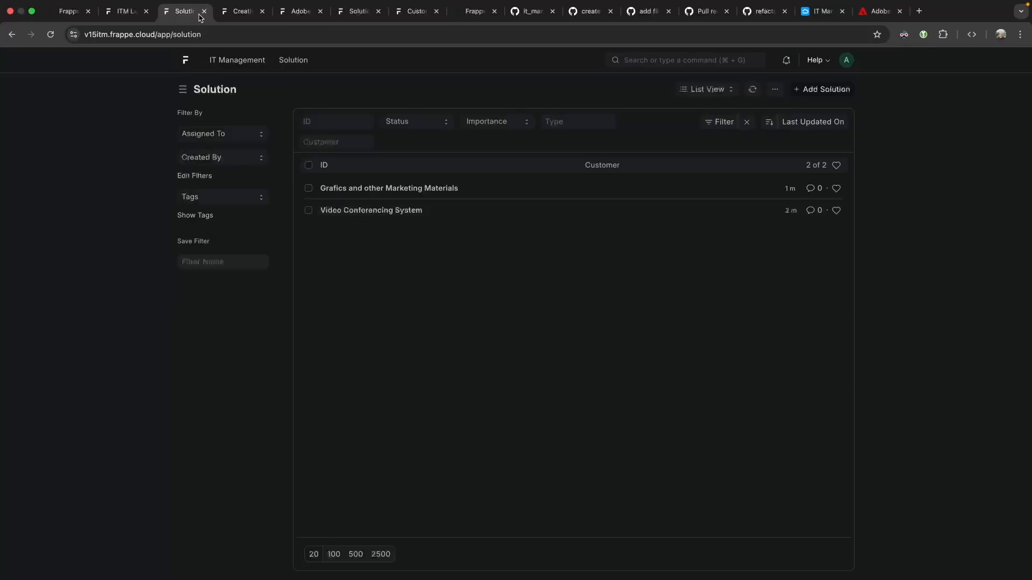
{"action": "left_click", "coordinate": [357, 189]}
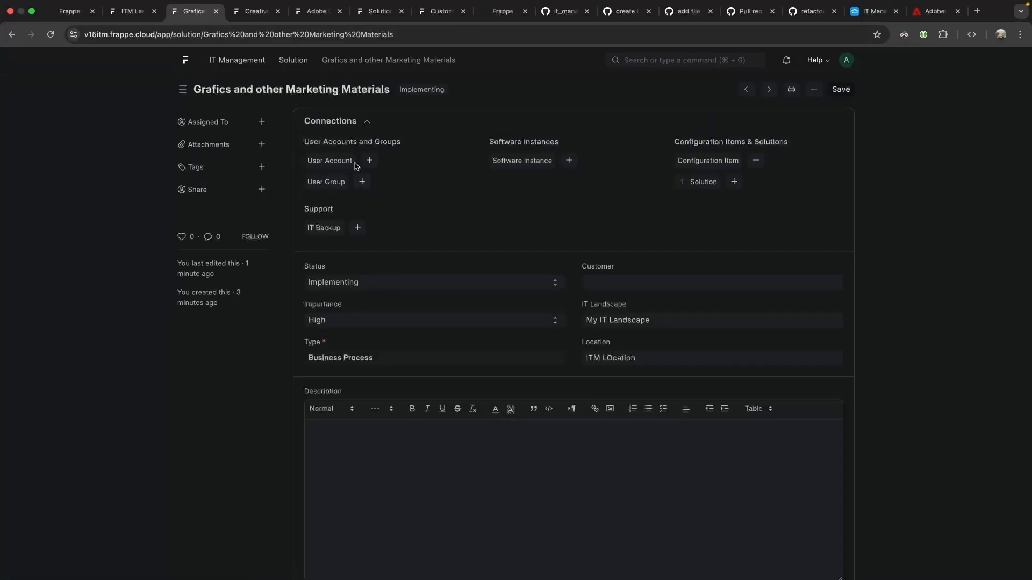
{"action": "left_click", "coordinate": [530, 161]}
Clear the Solution filter and save Adobe Creative Suite with solution Grafics and other Marketing Materials.
{"action": "triple_click", "coordinate": [348, 145]}
{"action": "key", "text": "BackSpace"}
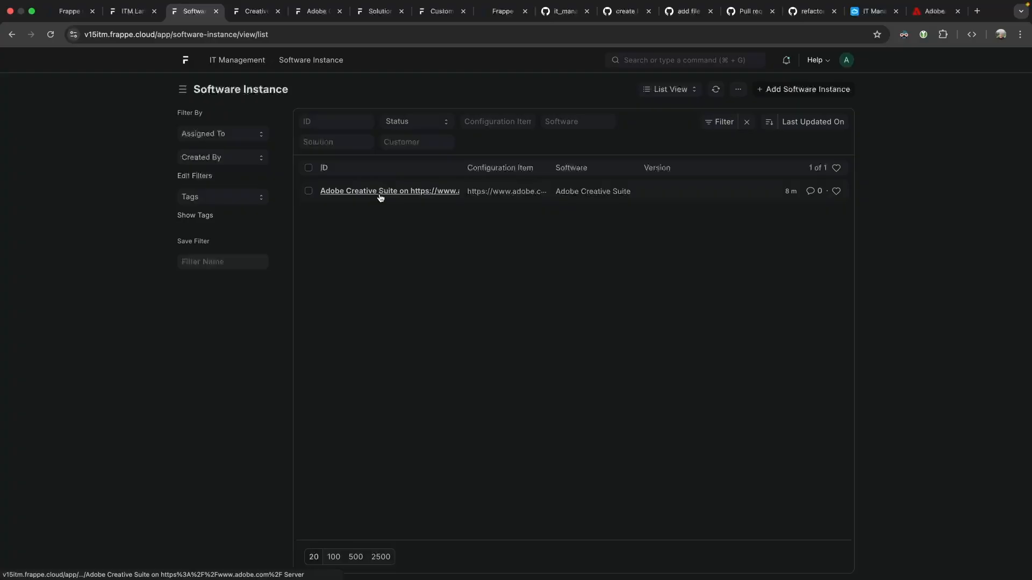
{"action": "left_click", "coordinate": [380, 197]}
{"action": "left_click", "coordinate": [379, 329]}
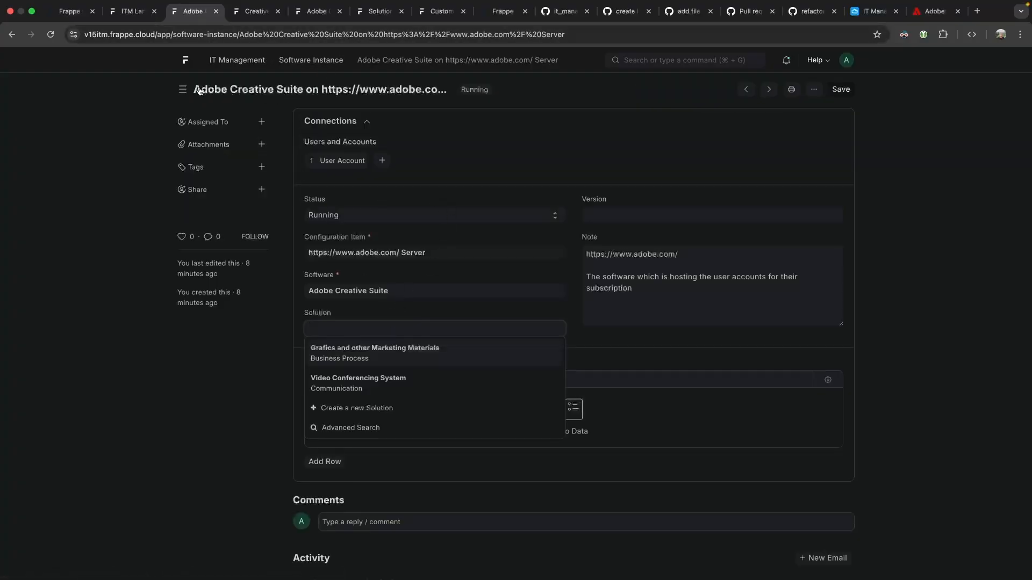
{"action": "left_click", "coordinate": [379, 356]}
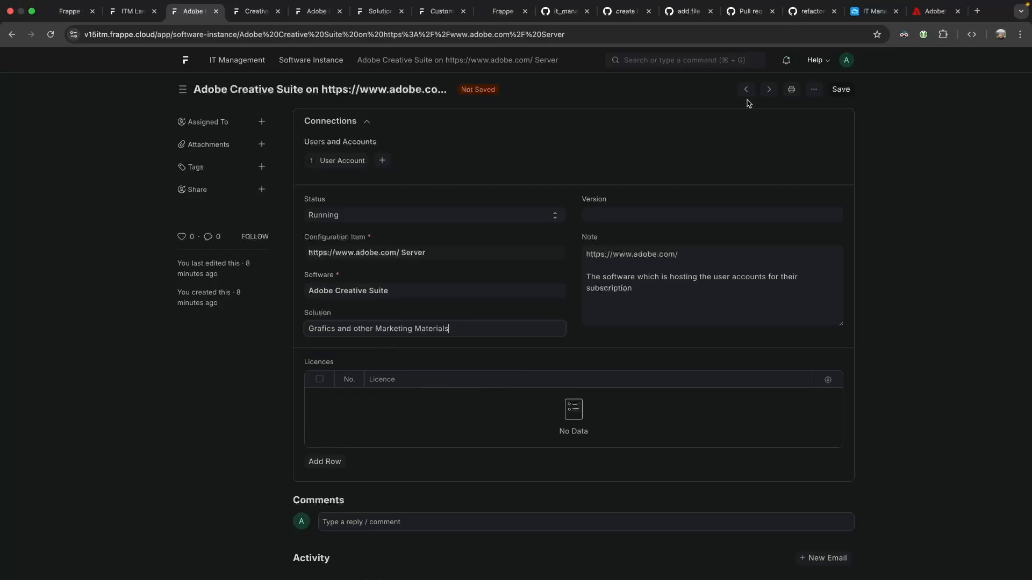
{"action": "left_click", "coordinate": [840, 90]}
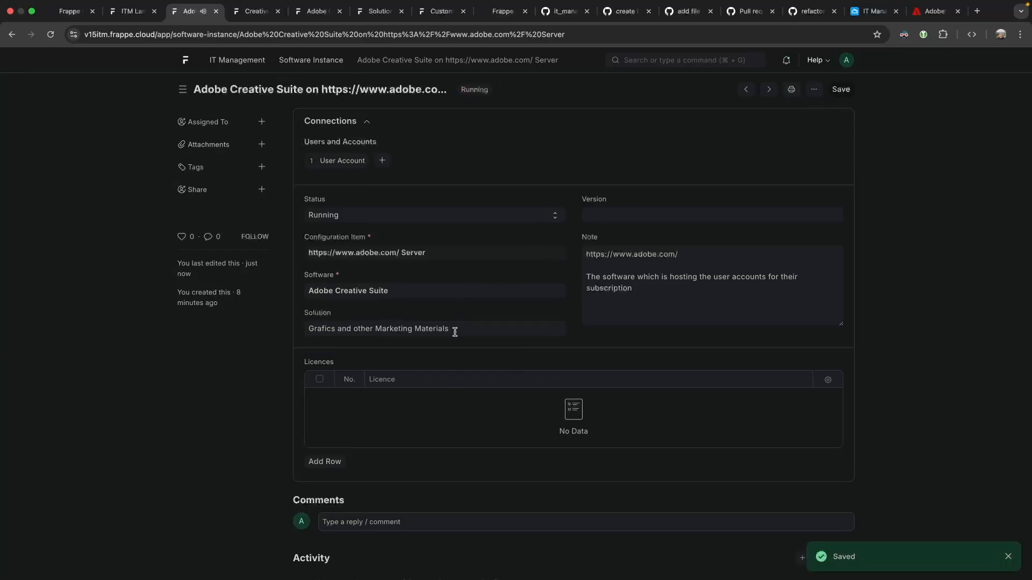
{"action": "left_click", "coordinate": [559, 329]}
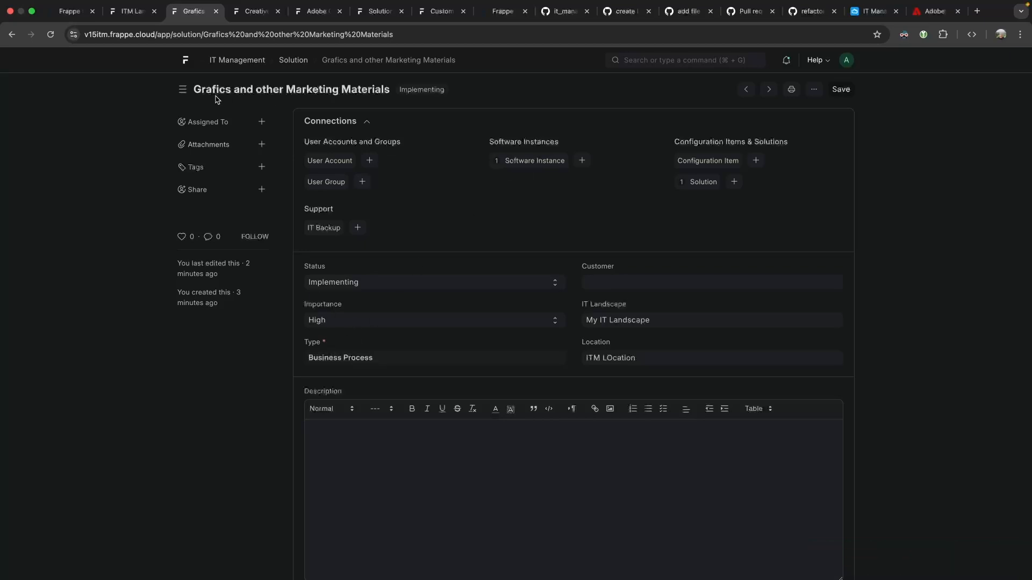
Start a new software instance, begin a 'GIMP' configuration item in My IT Landscape, then abandon it.
{"action": "left_click", "coordinate": [582, 161]}
{"action": "left_click", "coordinate": [269, 169]}
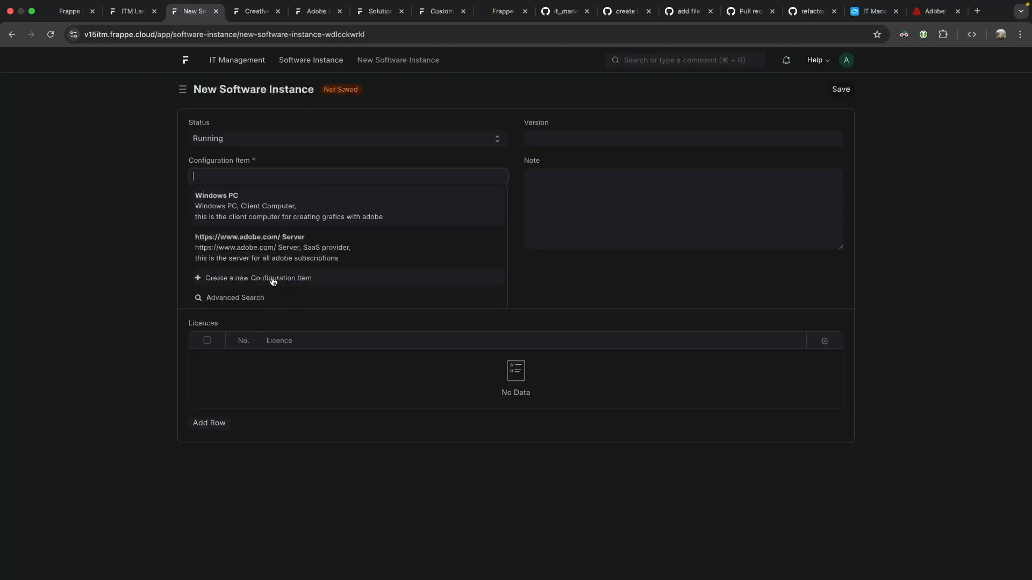
{"action": "left_click", "coordinate": [291, 279]}
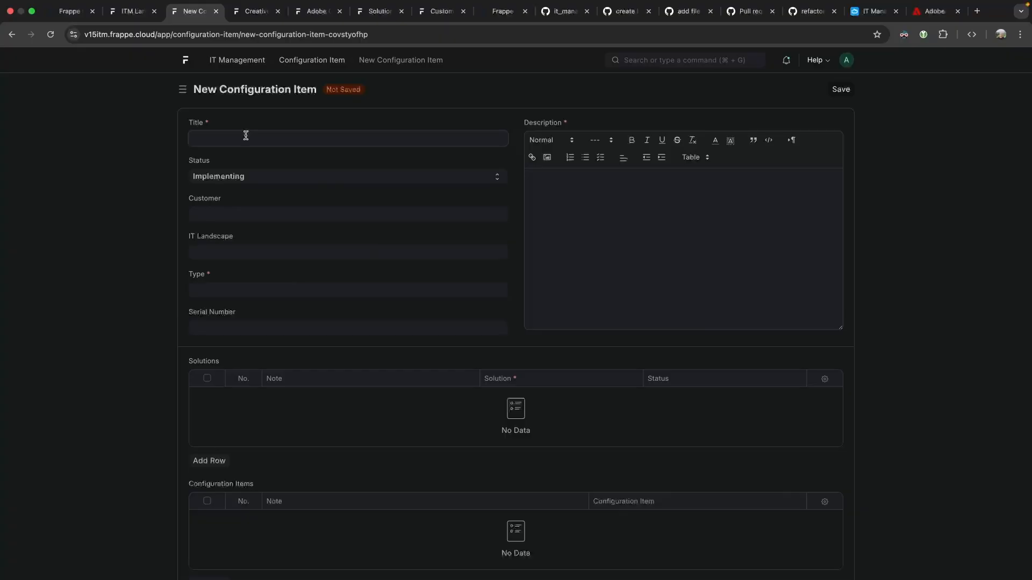
{"action": "type", "text": "GIMP"}
{"action": "key", "text": "Tab"}
{"action": "key", "text": "Tab"}
{"action": "key", "text": "Tab"}
{"action": "left_click", "coordinate": [249, 251]}
{"action": "left_click", "coordinate": [242, 271]}
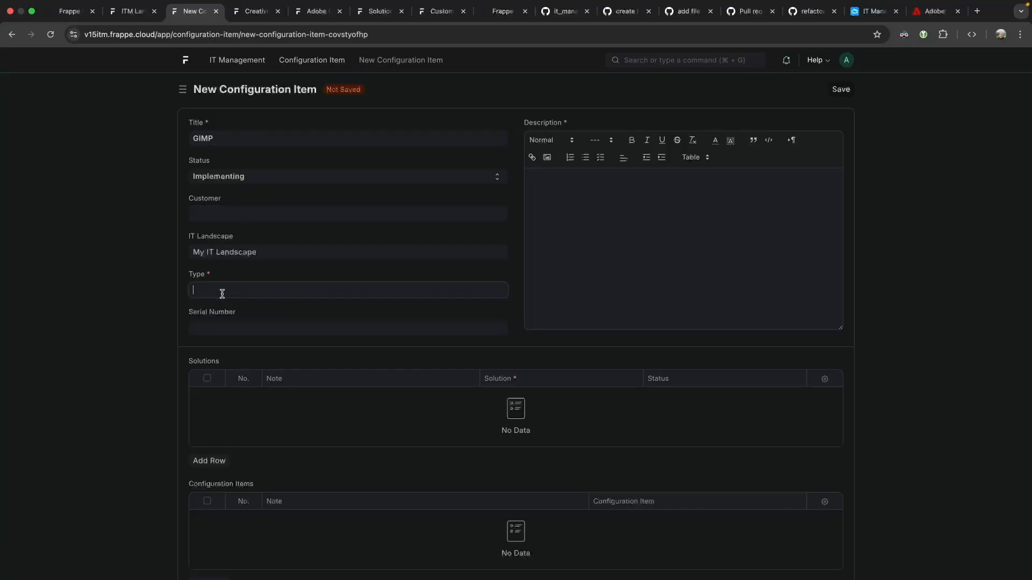
{"action": "left_click", "coordinate": [231, 291]}
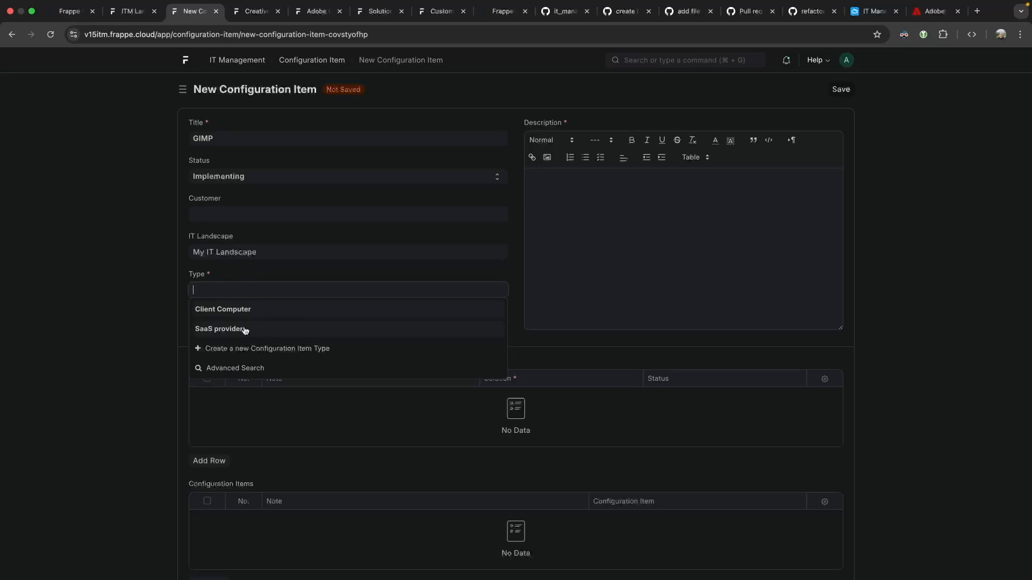
{"action": "left_click", "coordinate": [221, 154]}
{"action": "double_click", "coordinate": [225, 136]}
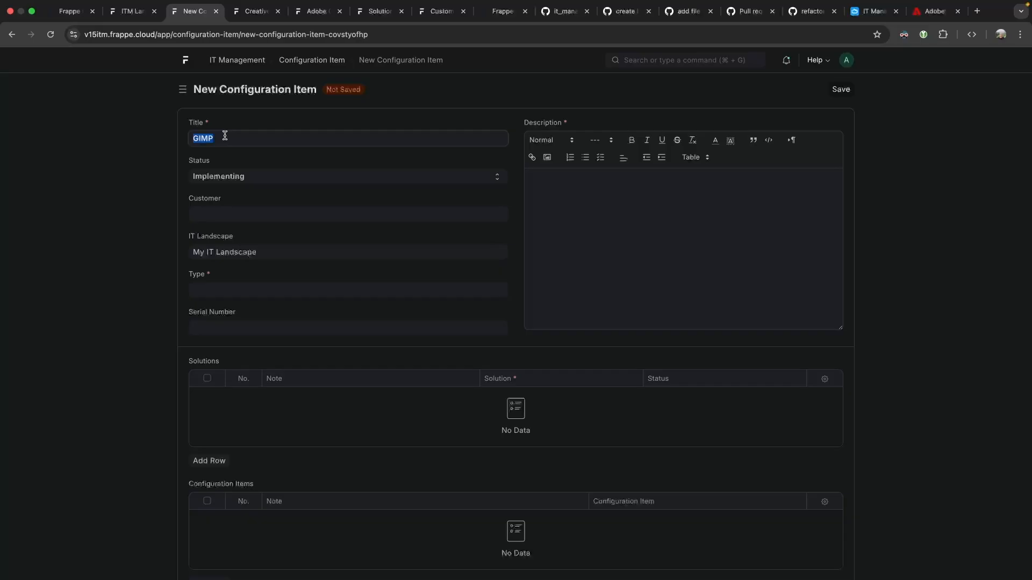
{"action": "left_click", "coordinate": [10, 35]}
Choose Windows PC as the configuration item and open its record in a separate tab.
{"action": "left_click", "coordinate": [262, 175]}
{"action": "left_click", "coordinate": [251, 11]}
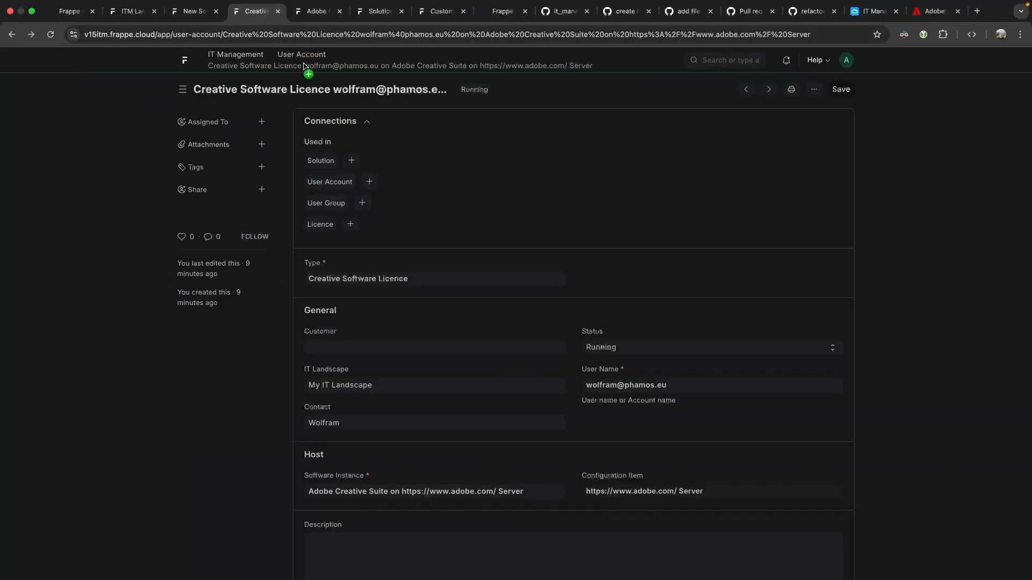
{"action": "left_click", "coordinate": [200, 13]}
{"action": "left_click", "coordinate": [255, 171]}
{"action": "left_click", "coordinate": [249, 196]}
{"action": "left_click", "coordinate": [500, 177], "text": "super"}
{"action": "left_click", "coordinate": [241, 11]}
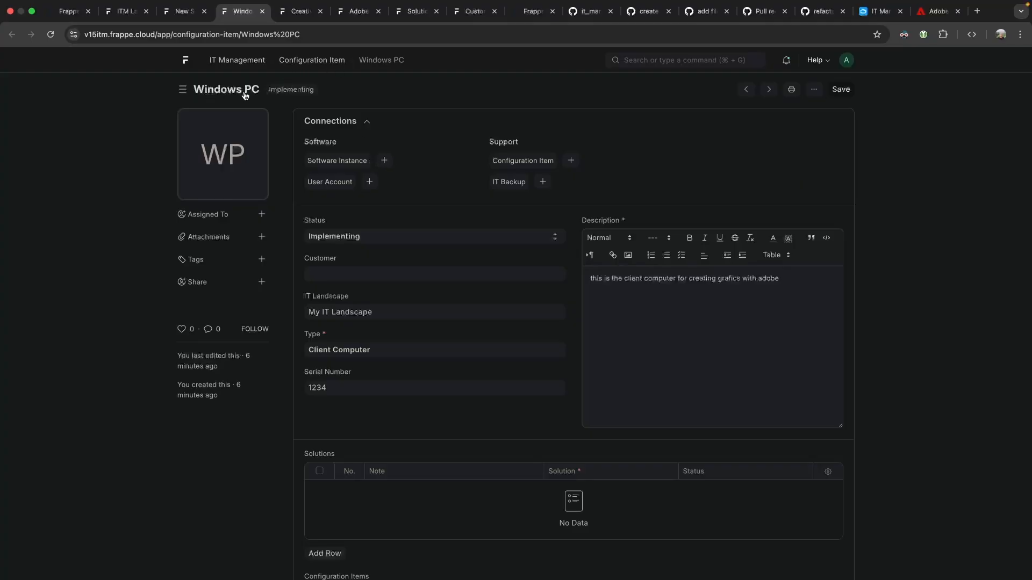
Start a software instance on Windows PC and create the IT Software 'Windows 10 Pro'.
{"action": "left_click", "coordinate": [384, 160]}
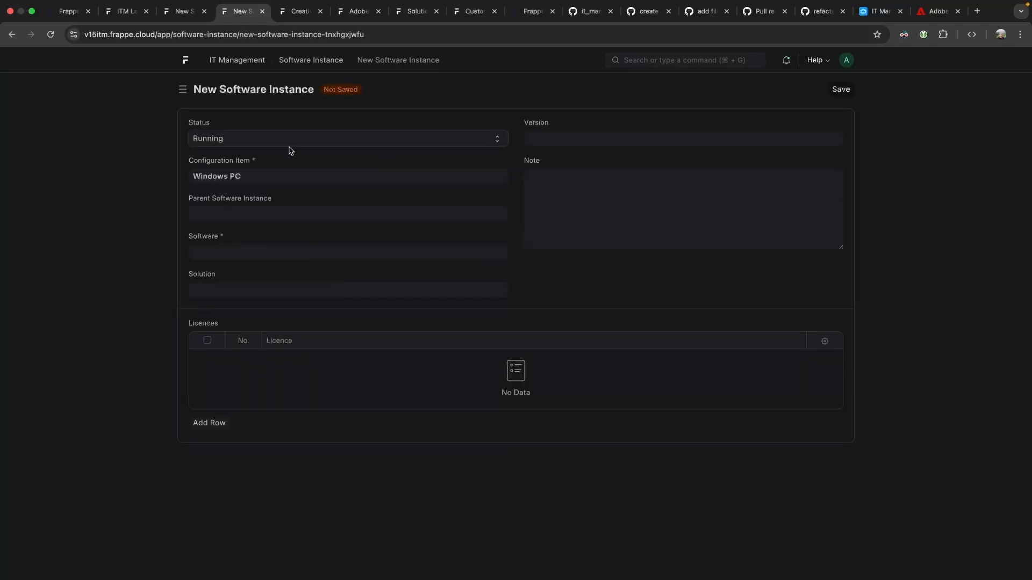
{"action": "left_click", "coordinate": [244, 217]}
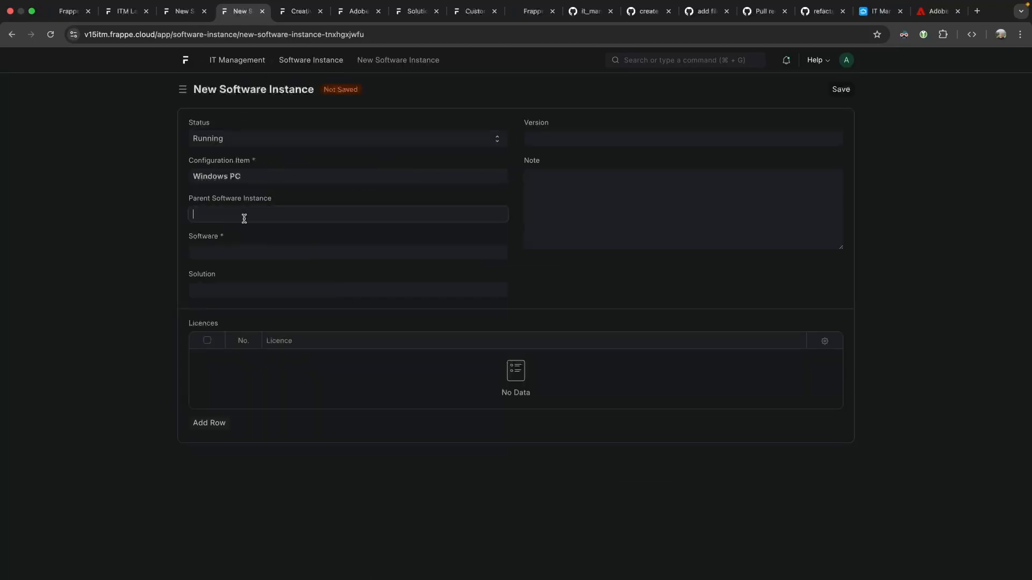
{"action": "left_click", "coordinate": [127, 205]}
{"action": "left_click", "coordinate": [226, 258]}
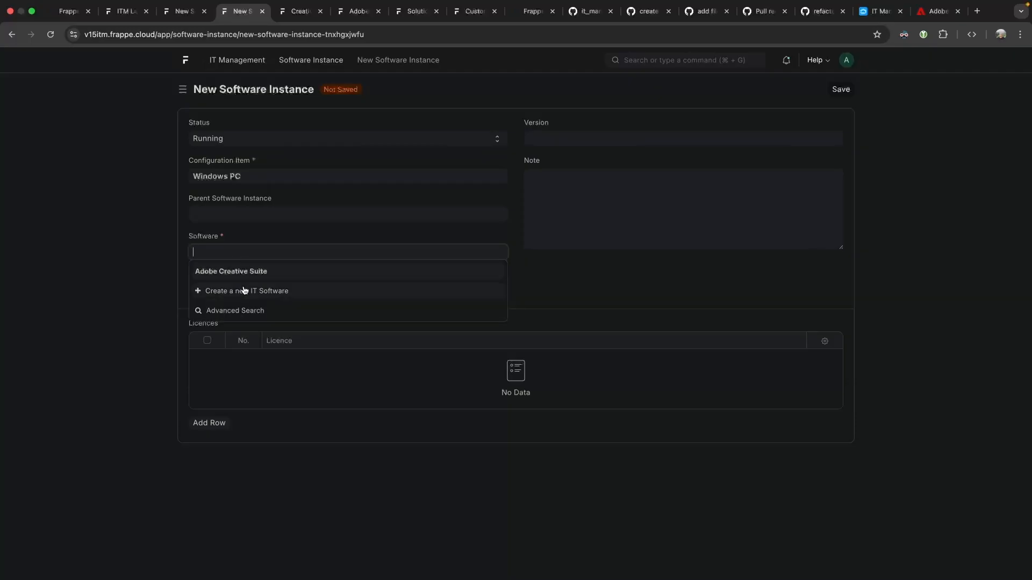
{"action": "left_click", "coordinate": [245, 290]}
{"action": "type", "text": "Windows"}
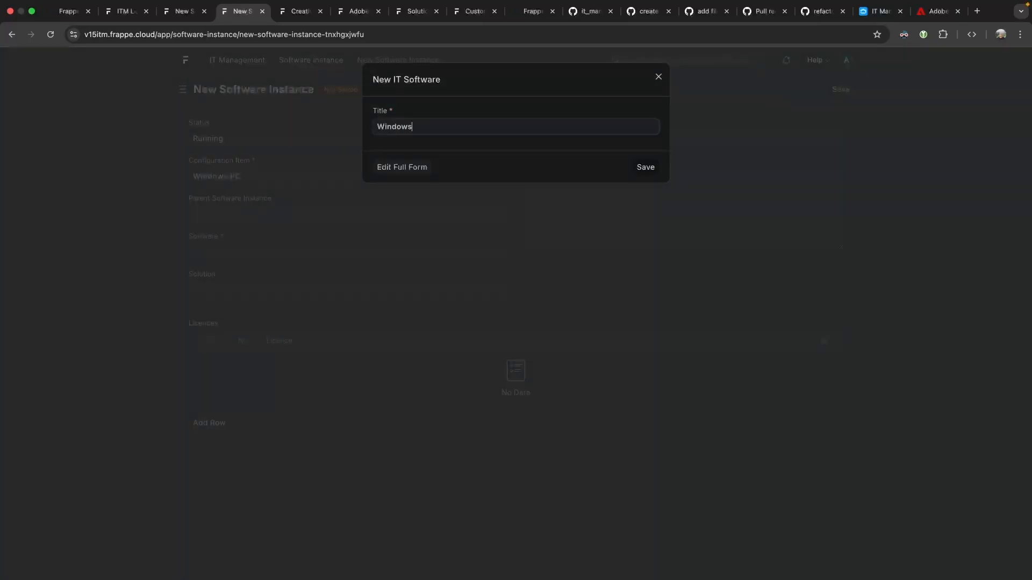
{"action": "type", "text": " 10 Pro"}
{"action": "left_click", "coordinate": [644, 168]}
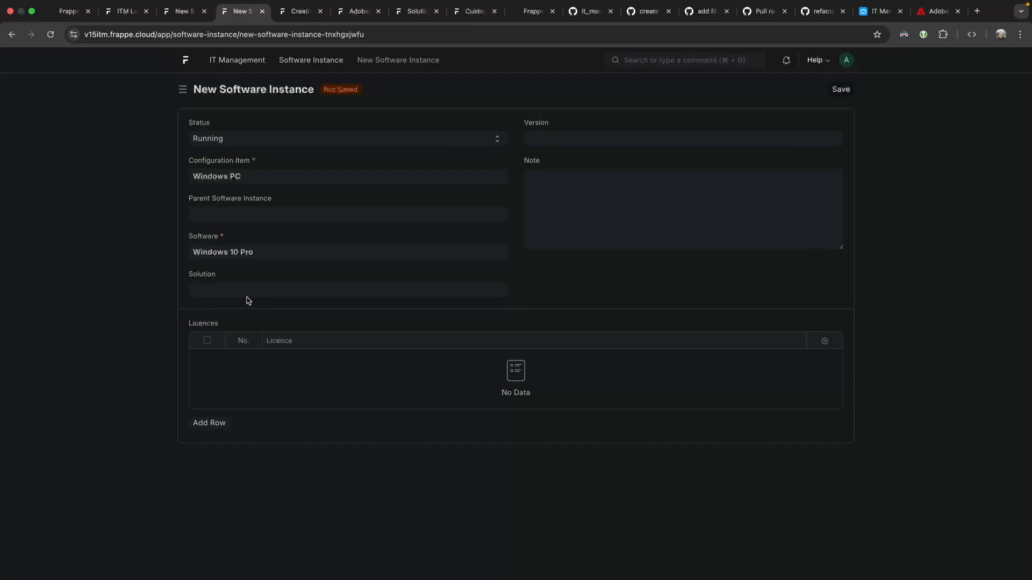
Add licence LIC-00001, keep version 10 Pro, add note 'pre installed when received compu', and save.
{"action": "left_click", "coordinate": [211, 422]}
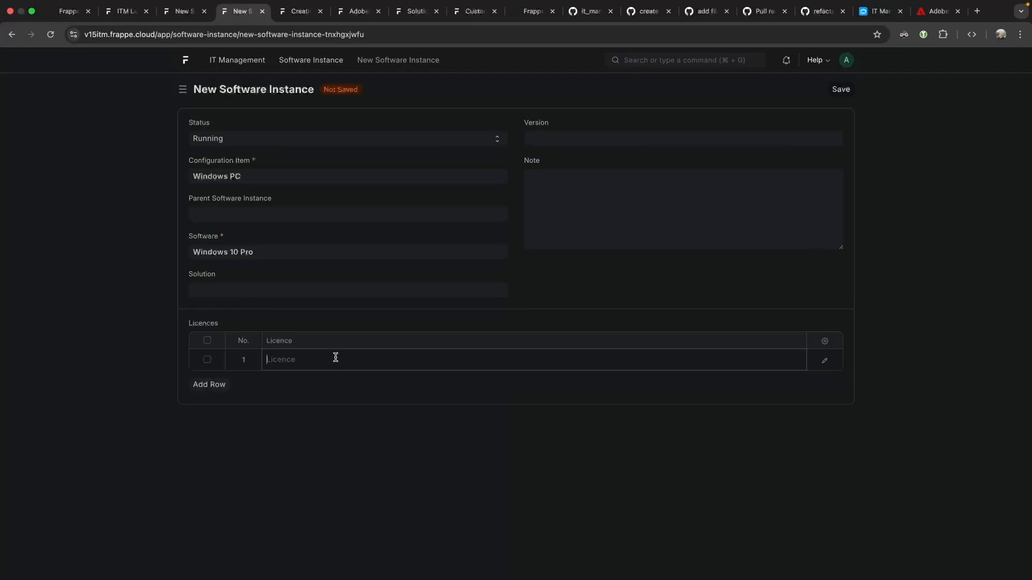
{"action": "left_click", "coordinate": [329, 396]}
{"action": "left_click", "coordinate": [612, 138]}
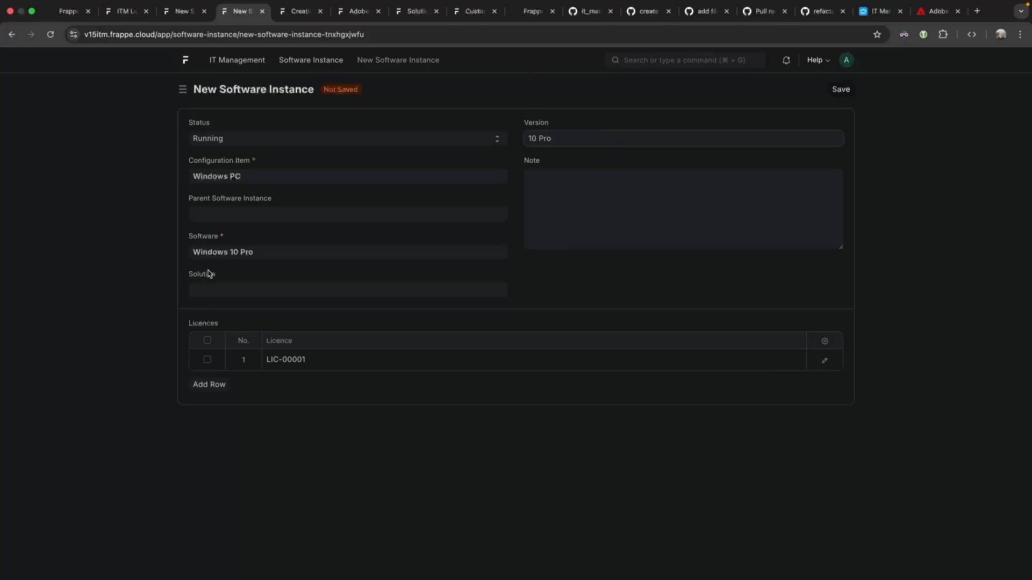
{"action": "triple_click", "coordinate": [580, 135]}
{"action": "left_click", "coordinate": [568, 182]}
{"action": "left_click", "coordinate": [562, 138]}
{"action": "left_click", "coordinate": [602, 175]}
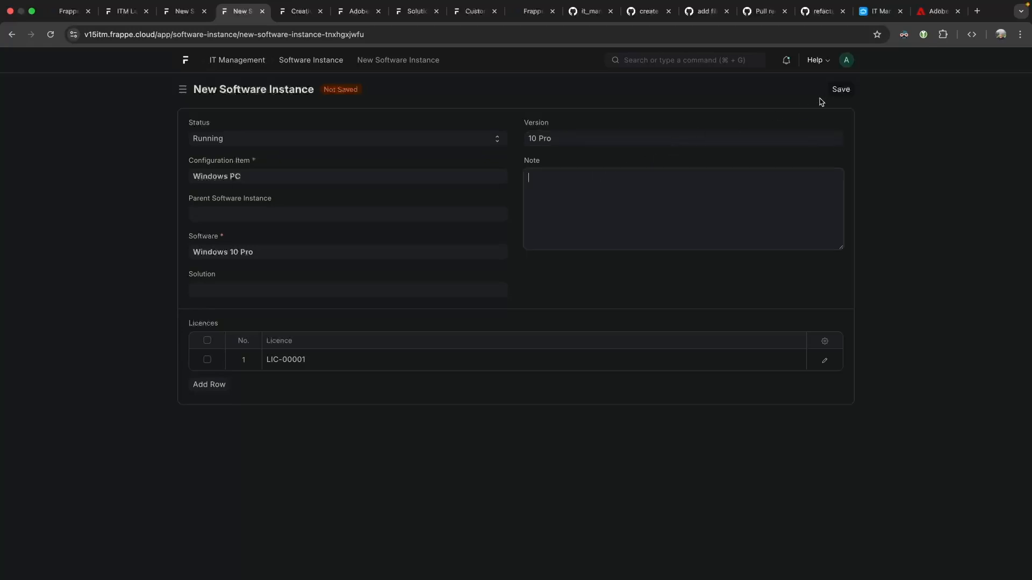
{"action": "type", "text": "pre installed when received computer"}
{"action": "left_click", "coordinate": [840, 89]}
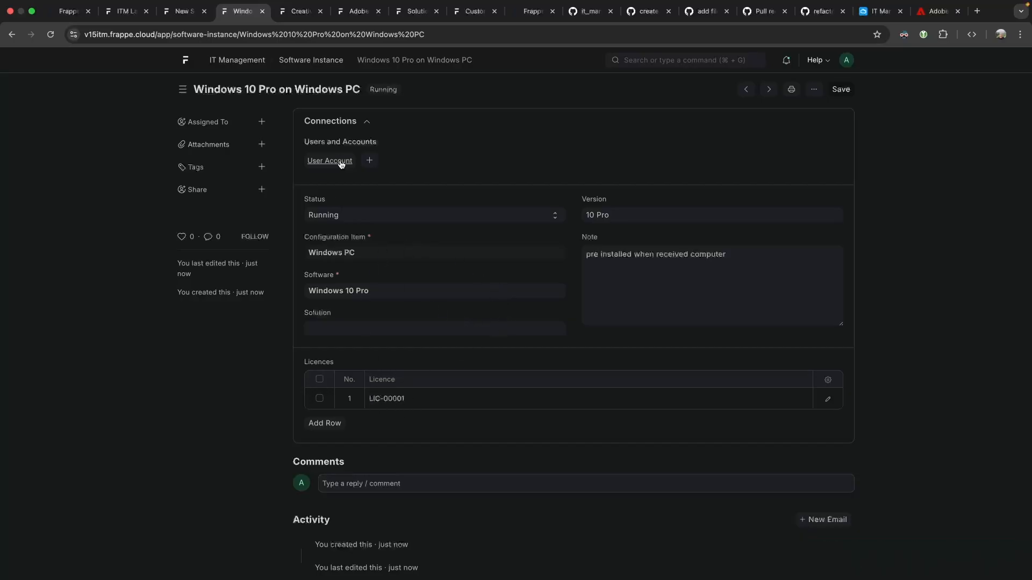
Start a user account for the instance and create the account type 'Local Administrator'.
{"action": "left_click", "coordinate": [376, 161]}
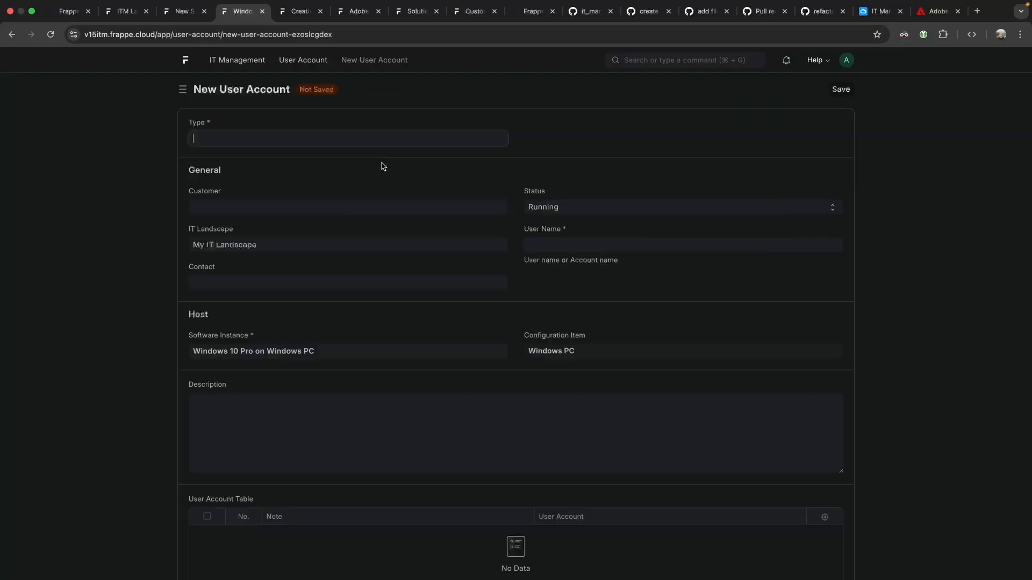
{"action": "left_click", "coordinate": [306, 135]}
{"action": "type", "text": "Administrato"}
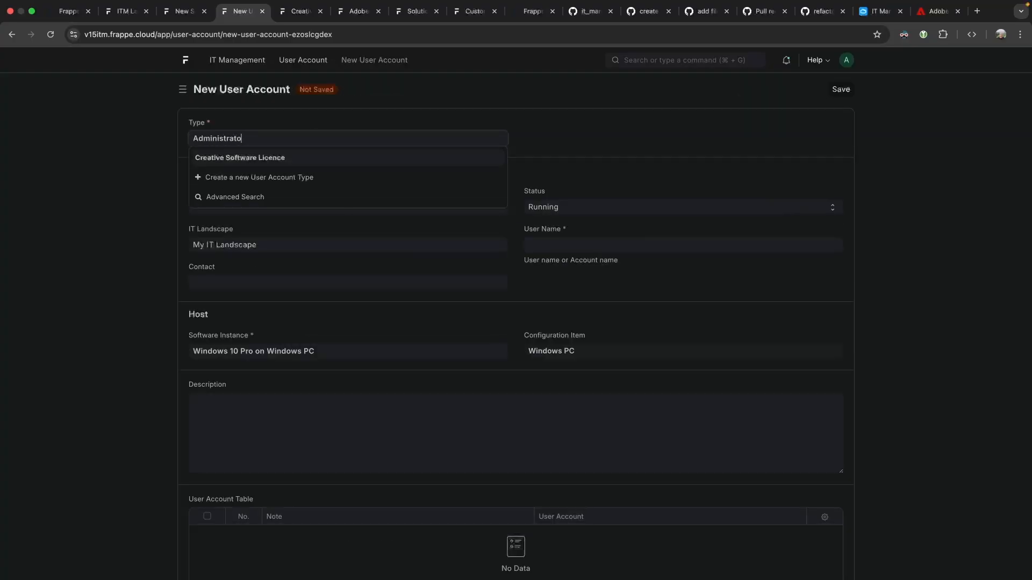
{"action": "key", "text": "alt+BackSpace"}
{"action": "type", "text": "Local Administra"}
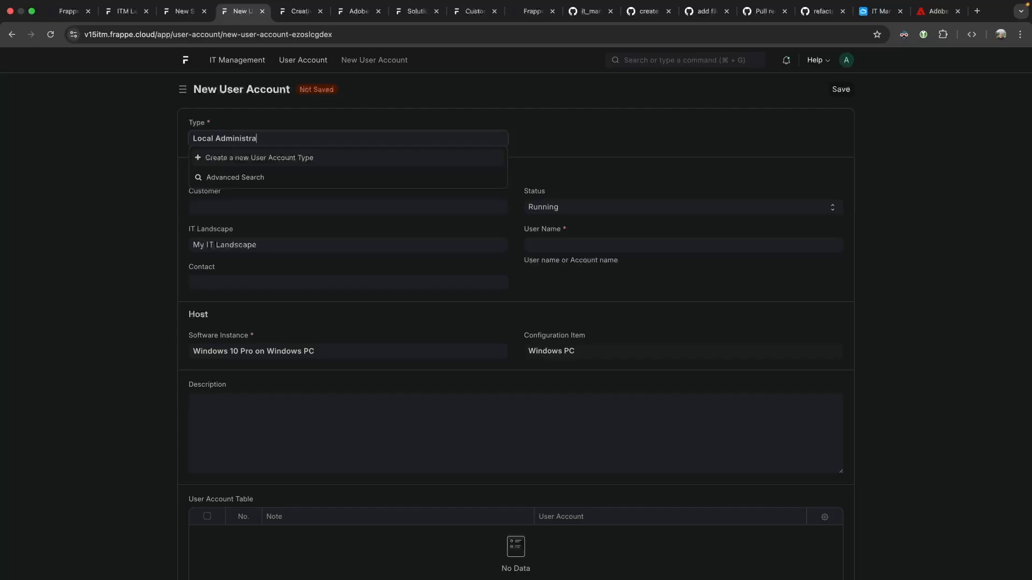
{"action": "left_click", "coordinate": [290, 159]}
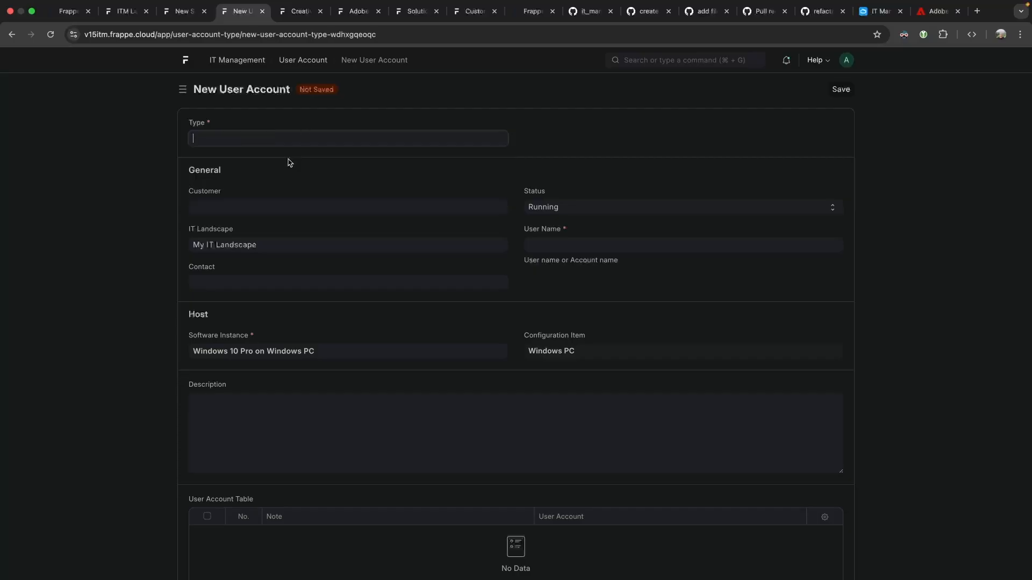
{"action": "left_click", "coordinate": [854, 94]}
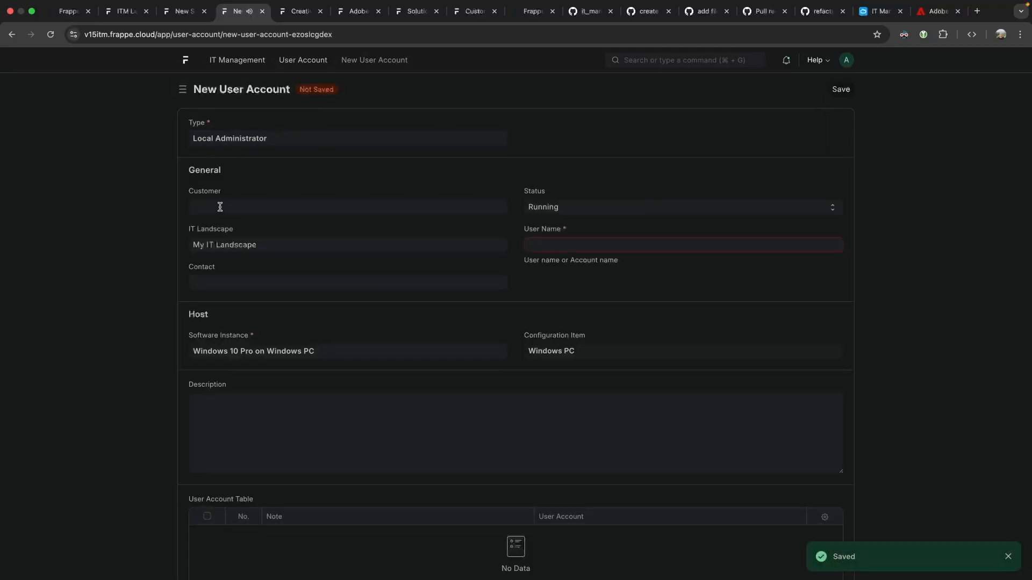
Enter user name 'Administrator' and save the user account.
{"action": "type", "text": "Administrator"}
{"action": "left_click", "coordinate": [560, 287]}
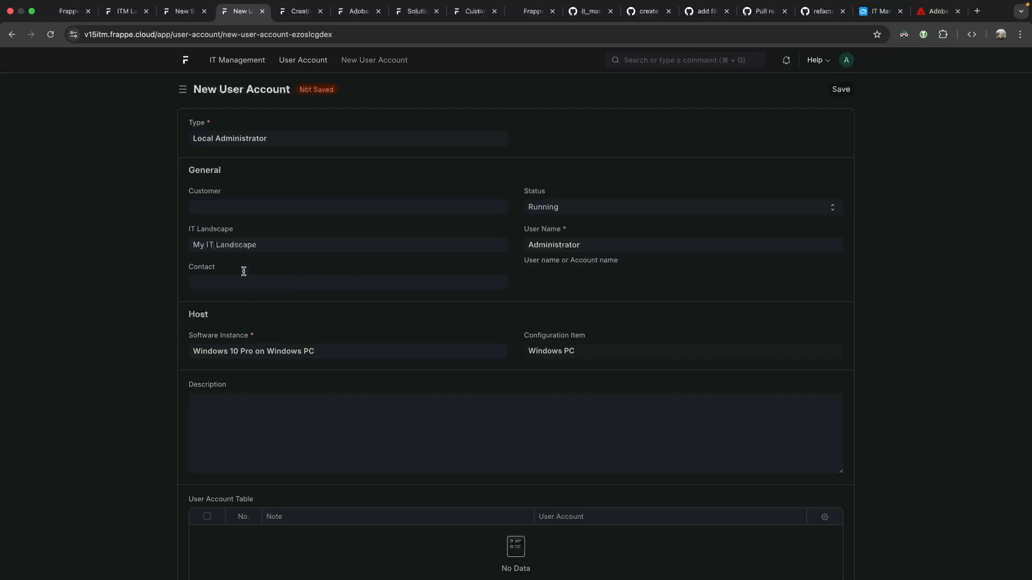
{"action": "left_click", "coordinate": [841, 89]}
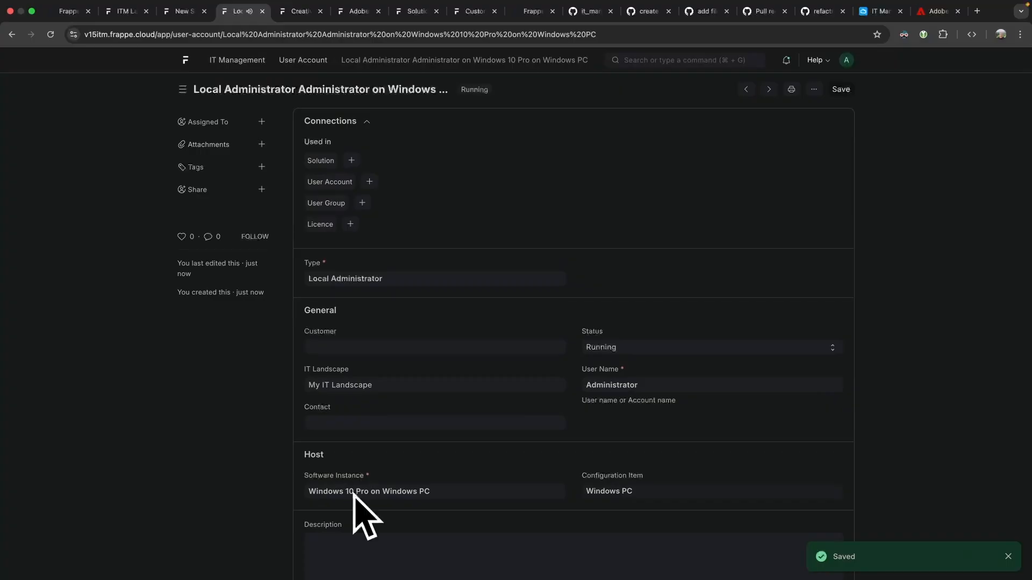
{"action": "scroll", "coordinate": [454, 491], "scroll_direction": "down", "scroll_amount": 4}
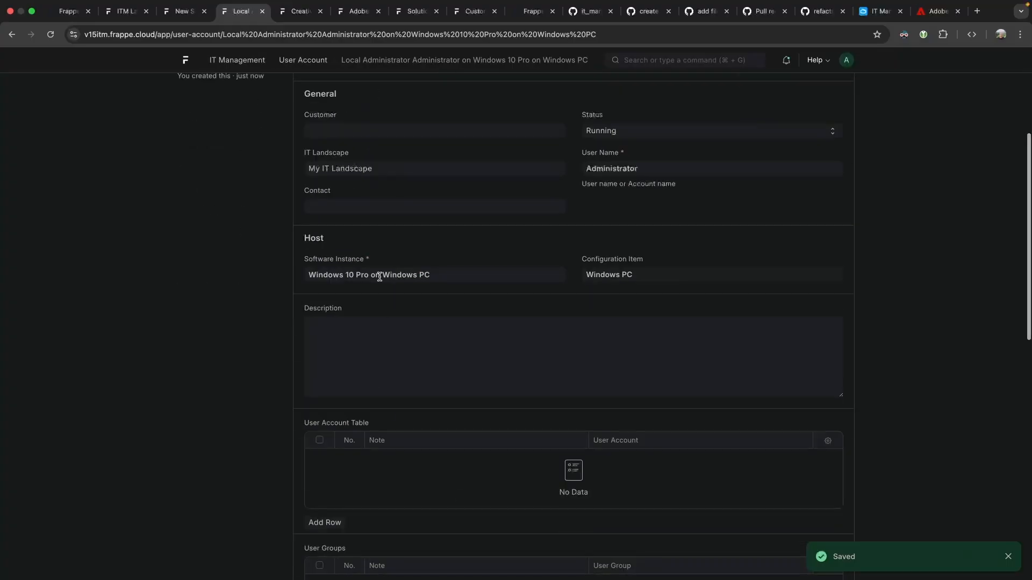
{"action": "scroll", "coordinate": [379, 277], "scroll_direction": "up", "scroll_amount": 4}
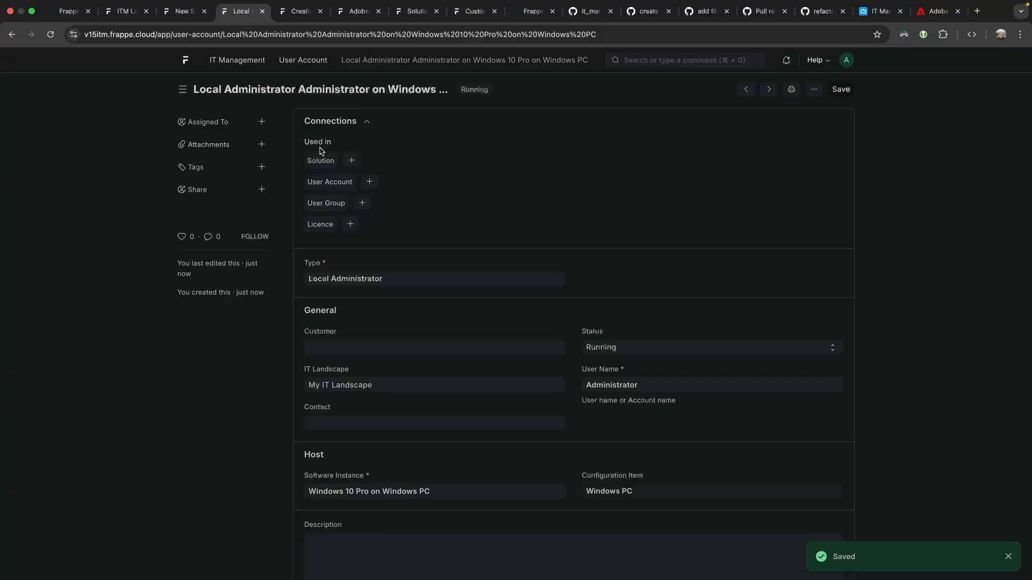
{"action": "left_click", "coordinate": [15, 35]}
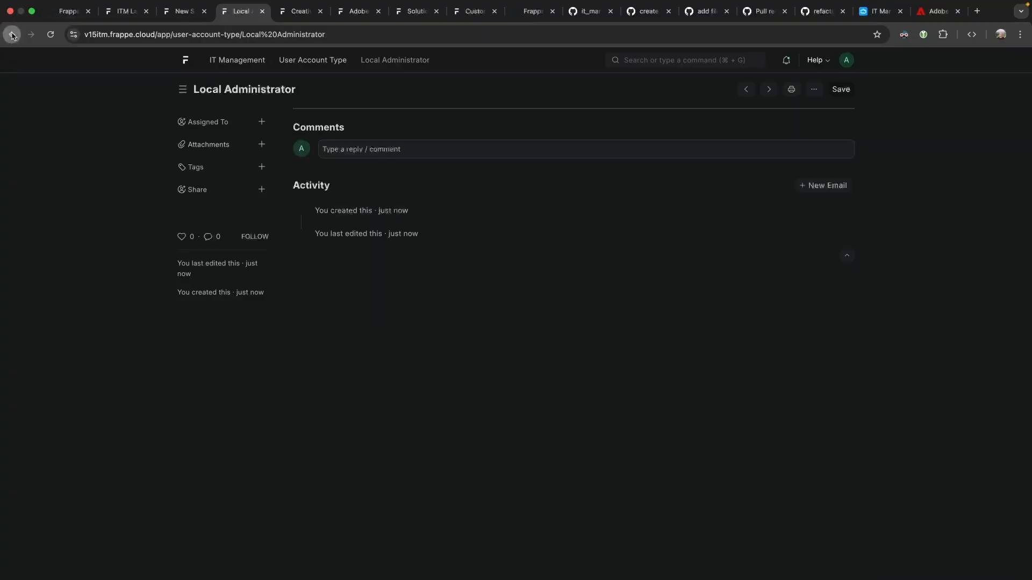
Browse the Windows PC, Windows 10 Pro instance and Local Administrator records, then start another Windows PC instance.
{"action": "right_click", "coordinate": [13, 35]}
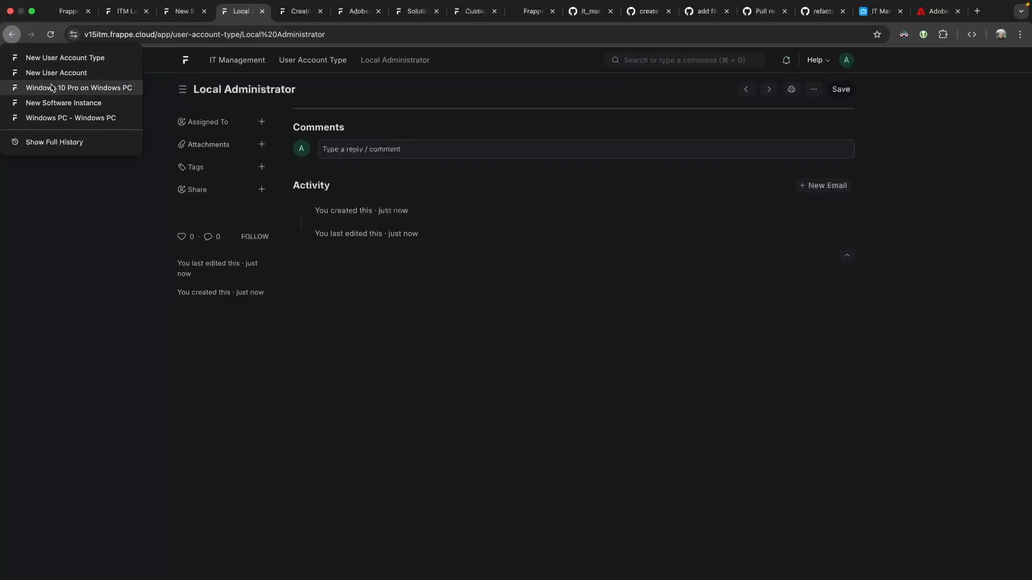
{"action": "left_click", "coordinate": [84, 89]}
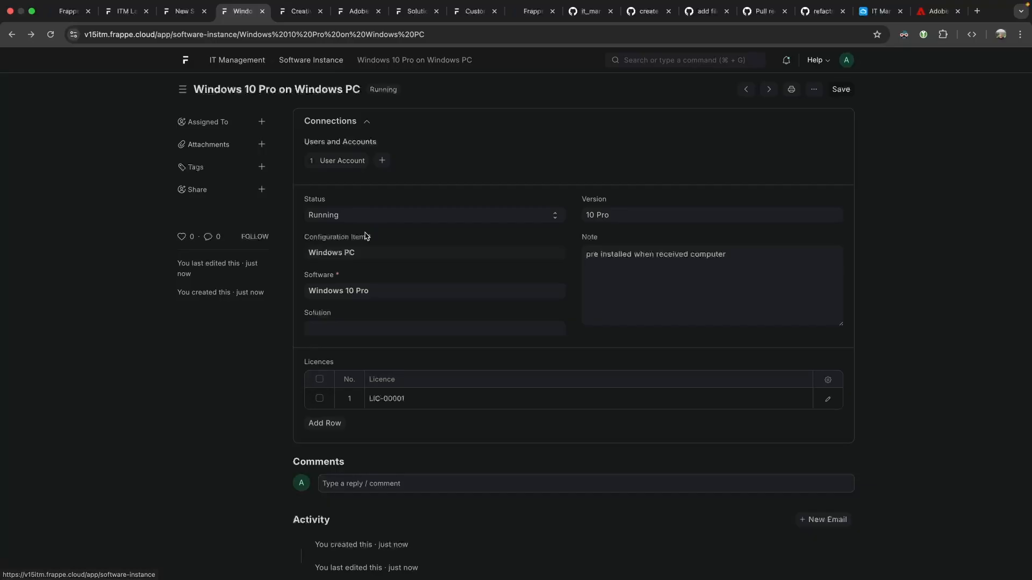
{"action": "left_click", "coordinate": [332, 253]}
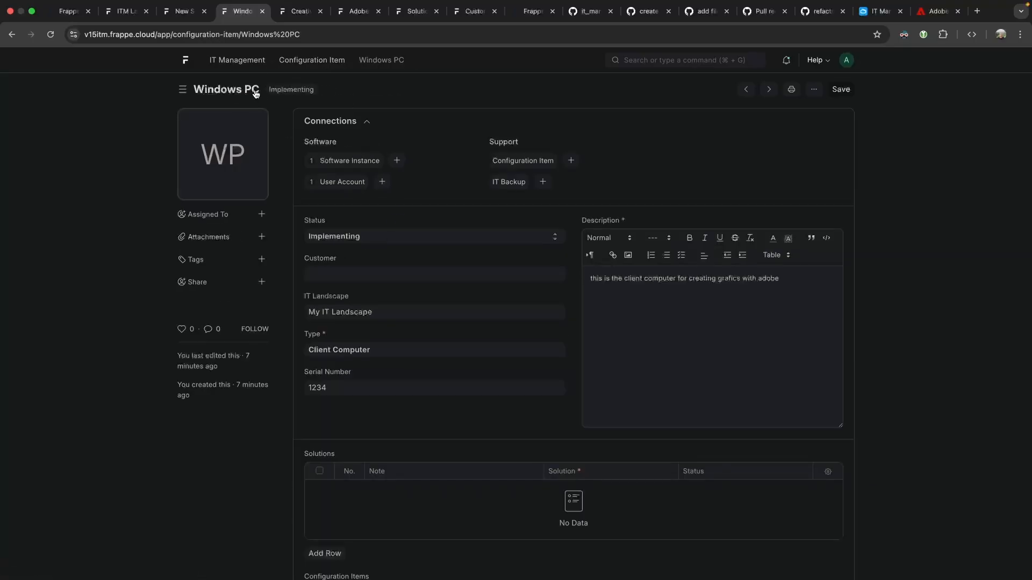
{"action": "left_click", "coordinate": [333, 164]}
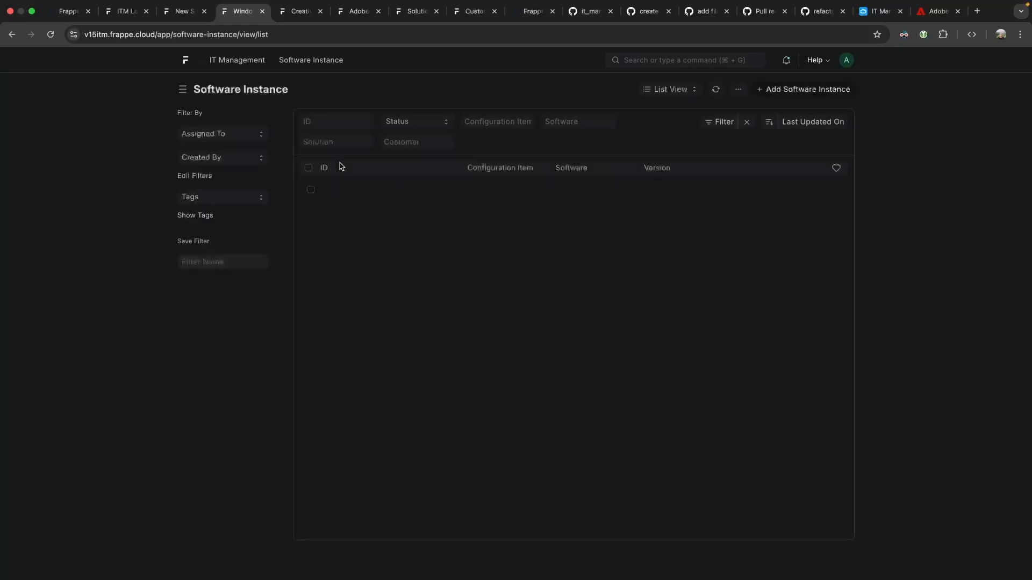
{"action": "left_click", "coordinate": [353, 198]}
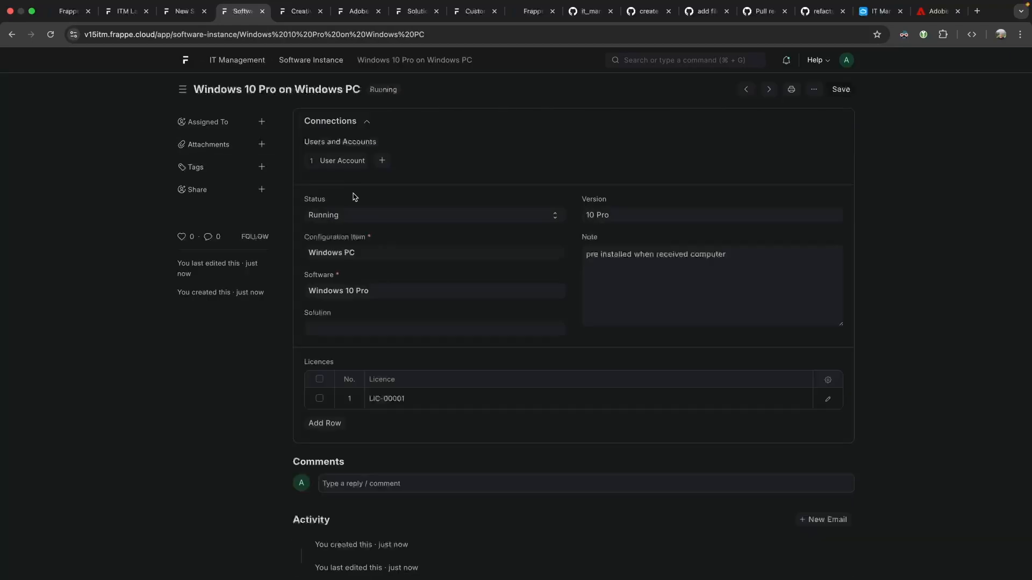
{"action": "left_click", "coordinate": [345, 164]}
{"action": "left_click", "coordinate": [387, 173]}
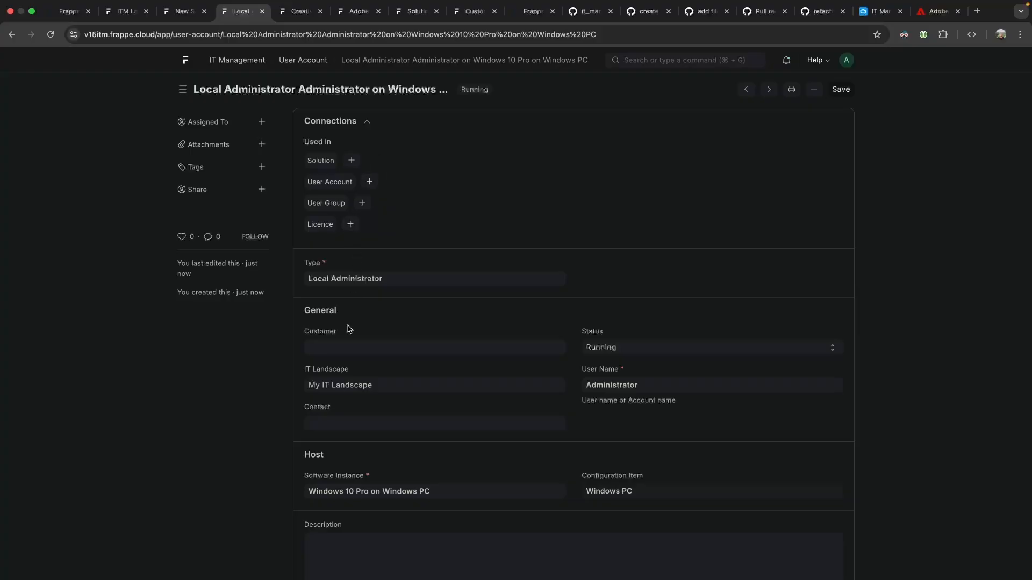
{"action": "left_click", "coordinate": [624, 492]}
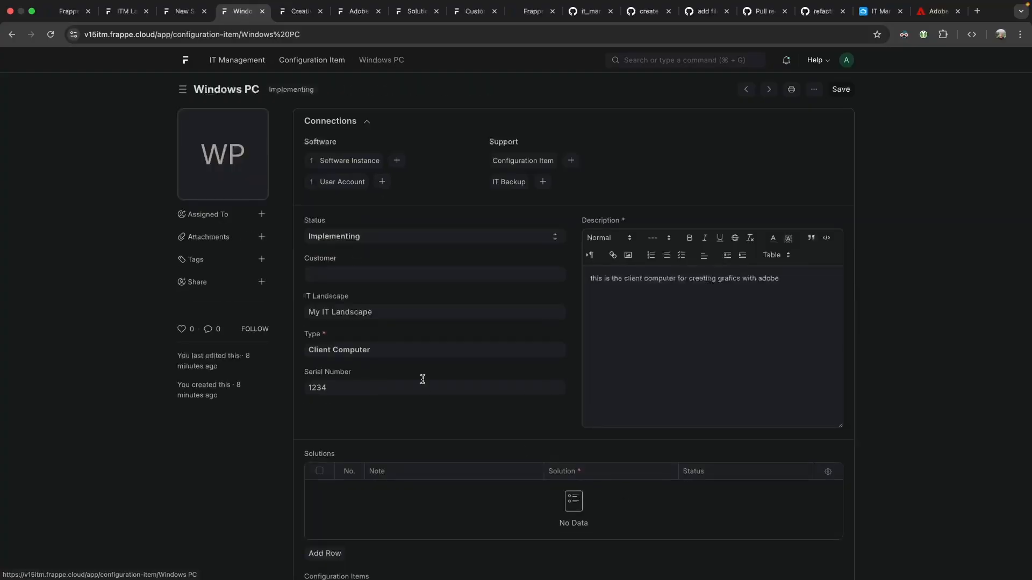
{"action": "left_click", "coordinate": [396, 162]}
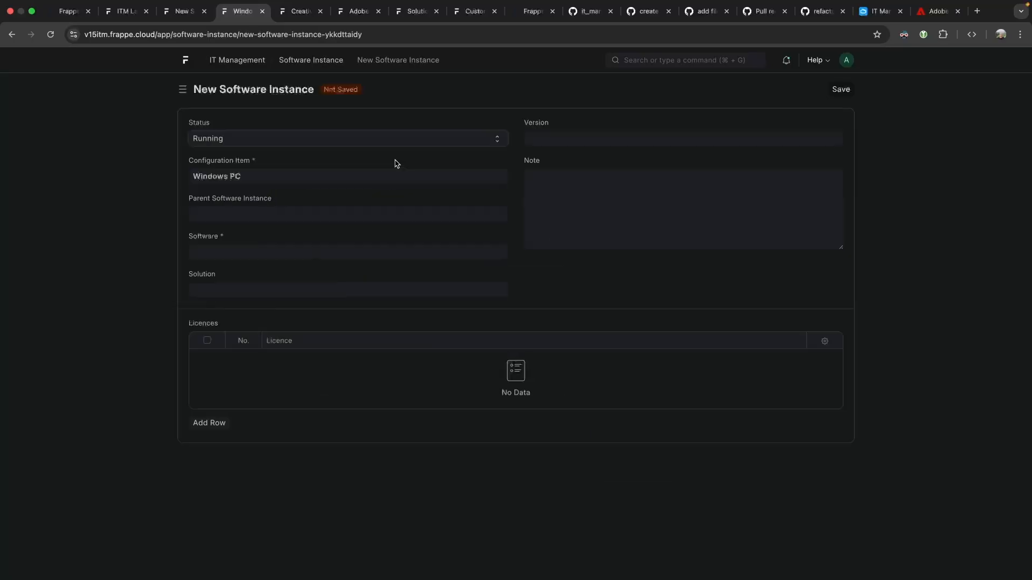
Set the parent instance to Windows 10 Pro on Windows PC and the software to Adobe Creative Suite.
{"action": "left_click", "coordinate": [262, 217]}
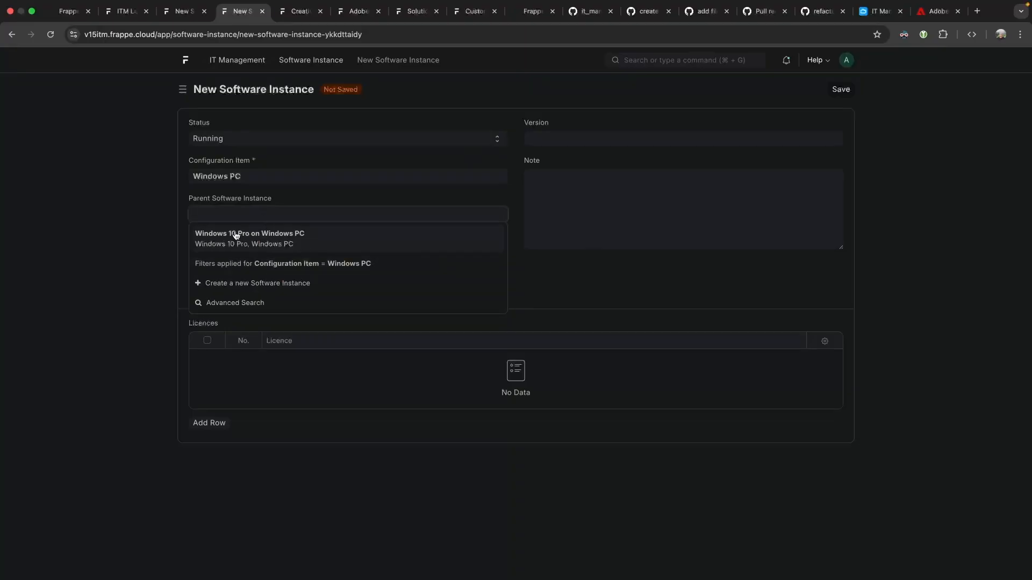
{"action": "left_click", "coordinate": [236, 238]}
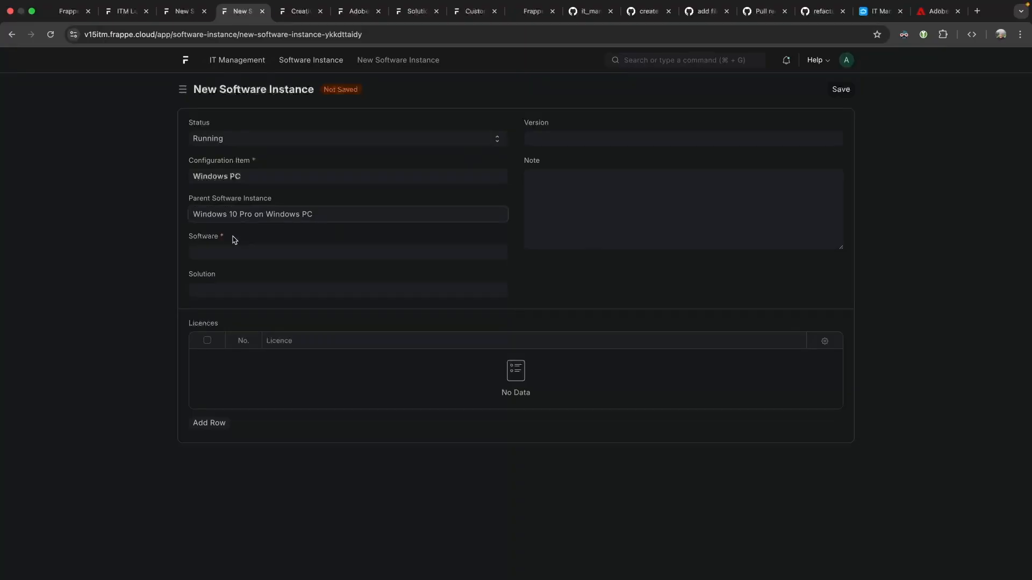
{"action": "left_click", "coordinate": [230, 247]}
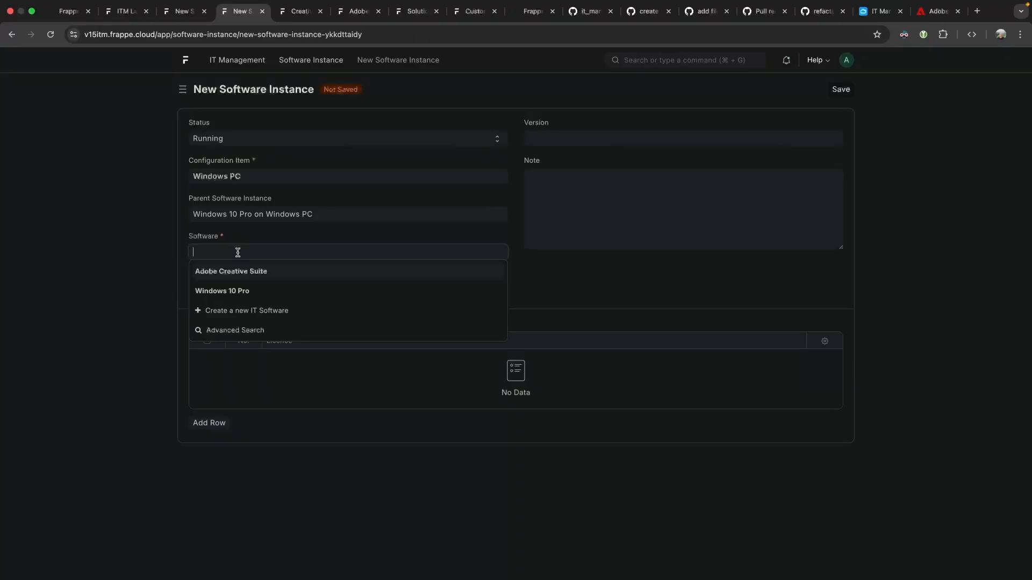
{"action": "left_click", "coordinate": [258, 273]}
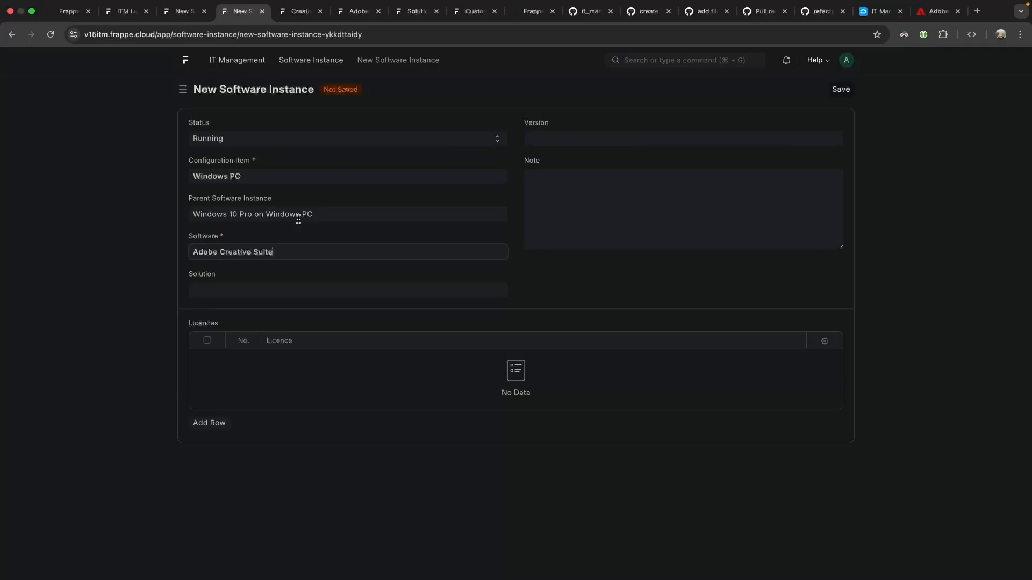
Save the Adobe Creative Suite on Windows PC instance and begin another Windows PC software instance.
{"action": "left_click", "coordinate": [832, 91]}
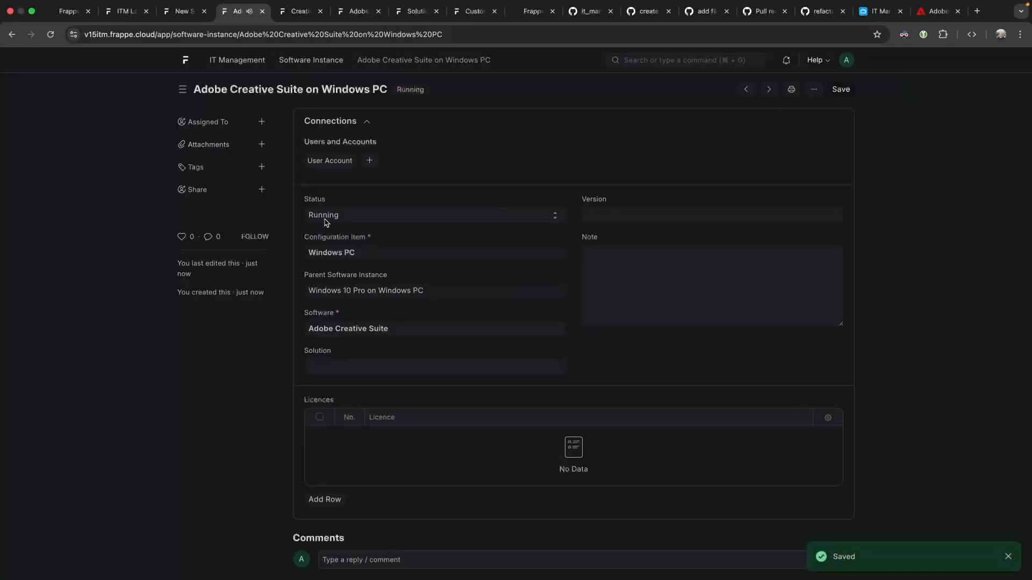
{"action": "left_click", "coordinate": [331, 253]}
{"action": "left_click", "coordinate": [396, 160]}
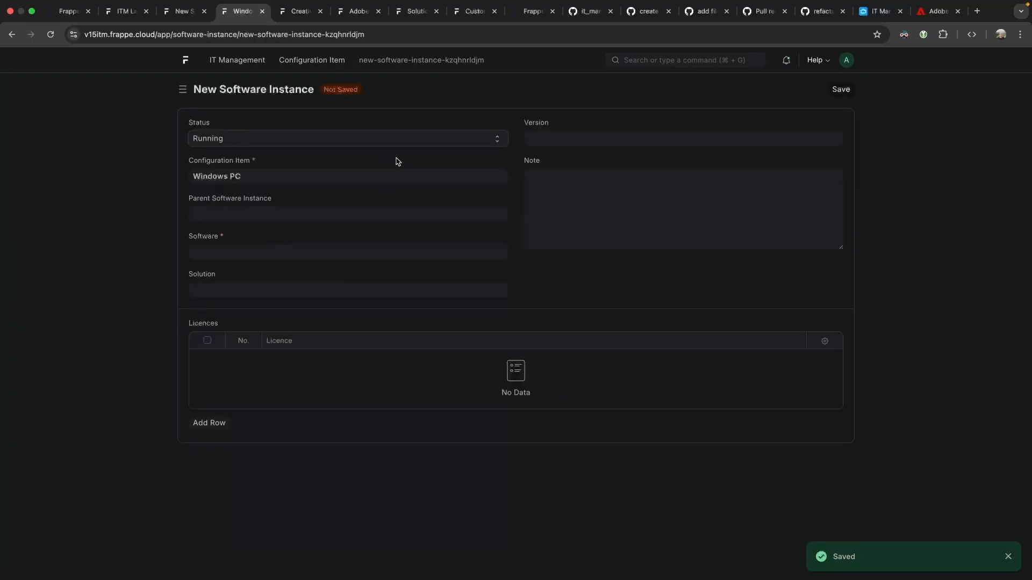
Create a new IT Software titled 'Gimp' and fill it into the instance's Software field.
{"action": "left_click", "coordinate": [220, 215]}
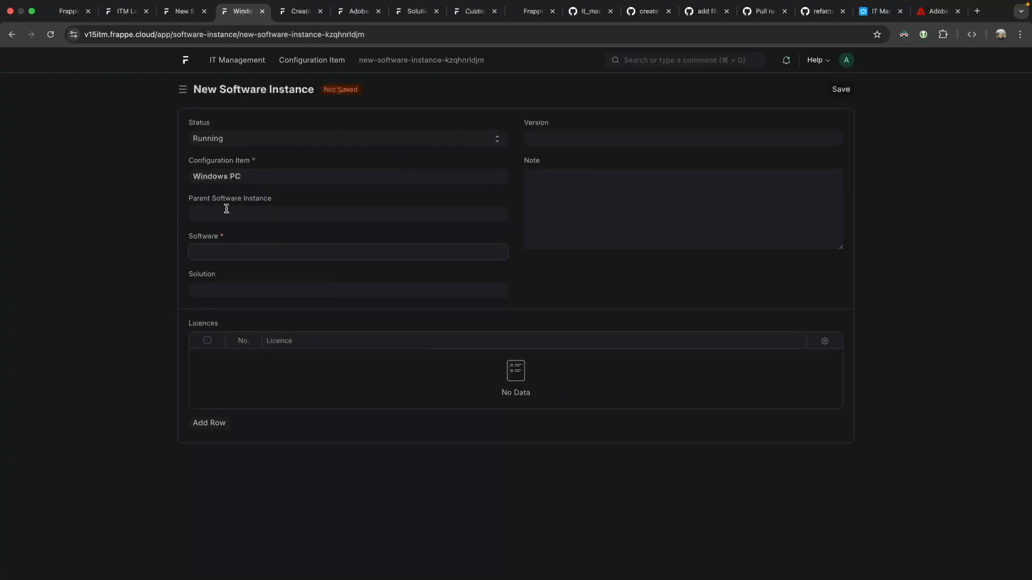
{"action": "left_click", "coordinate": [237, 236]}
{"action": "left_click", "coordinate": [238, 310]}
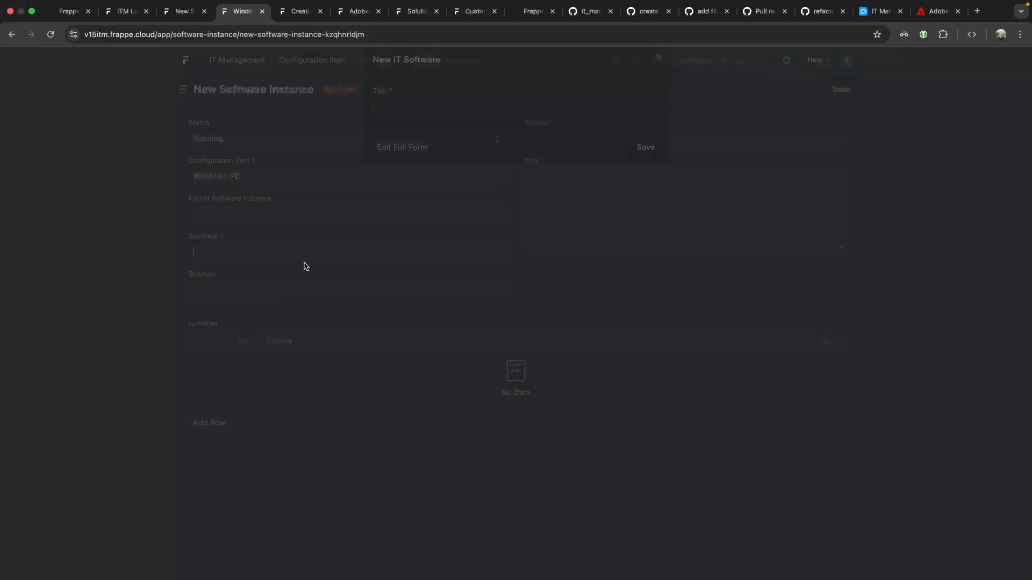
{"action": "type", "text": "Gimp"}
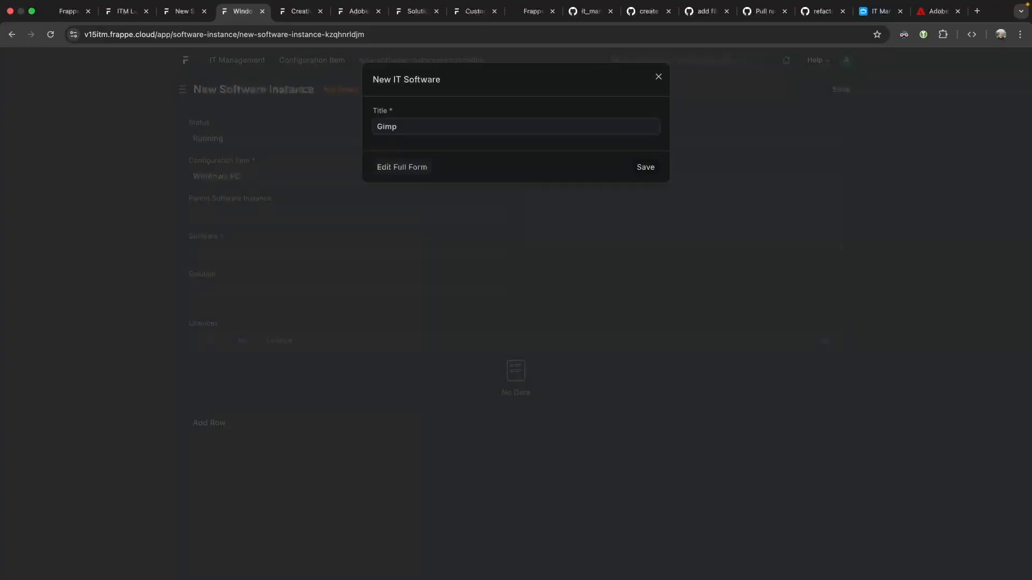
{"action": "left_click", "coordinate": [645, 167]}
{"action": "left_click", "coordinate": [553, 176]}
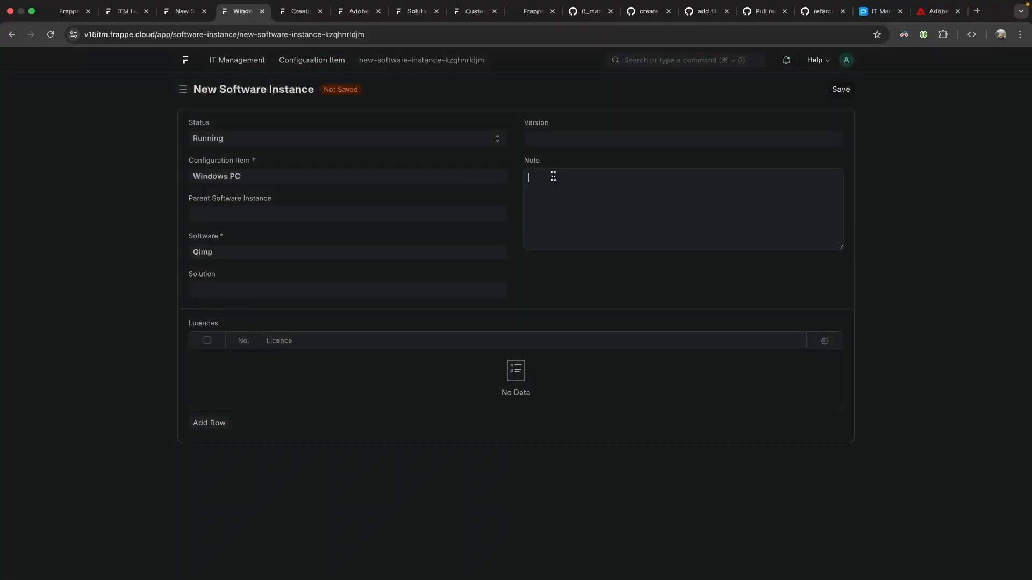
Search Google for 'gimp grafic' in a new tab and open gimp.org to grab its address.
{"action": "key", "text": "super+t"}
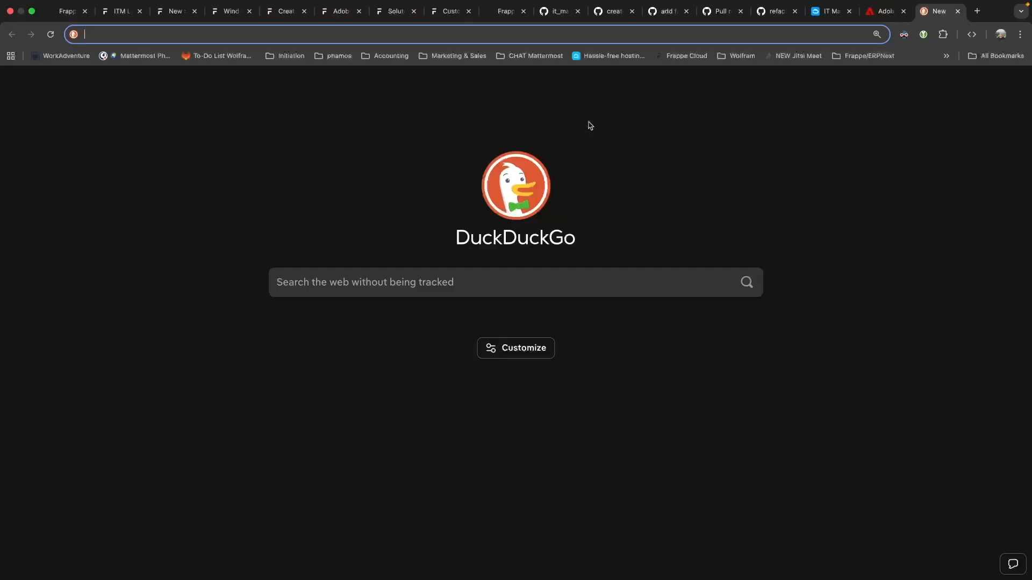
{"action": "type", "text": "gmp"}
{"action": "key", "text": "BackSpace"}
{"action": "key", "text": "BackSpace"}
{"action": "type", "text": "imp f"}
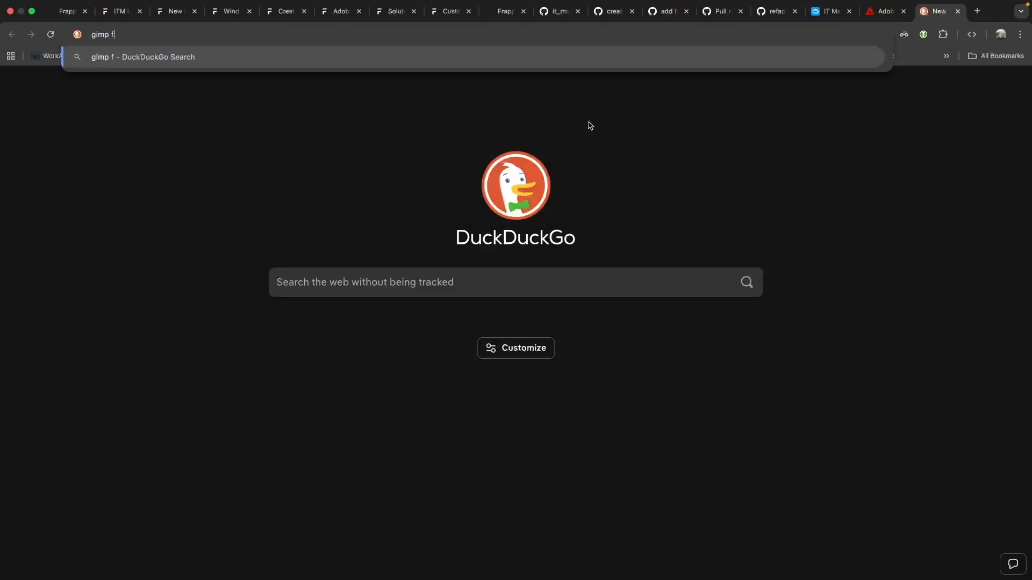
{"action": "key", "text": "BackSpace"}
{"action": "type", "text": "grafic"}
{"action": "key", "text": "Return"}
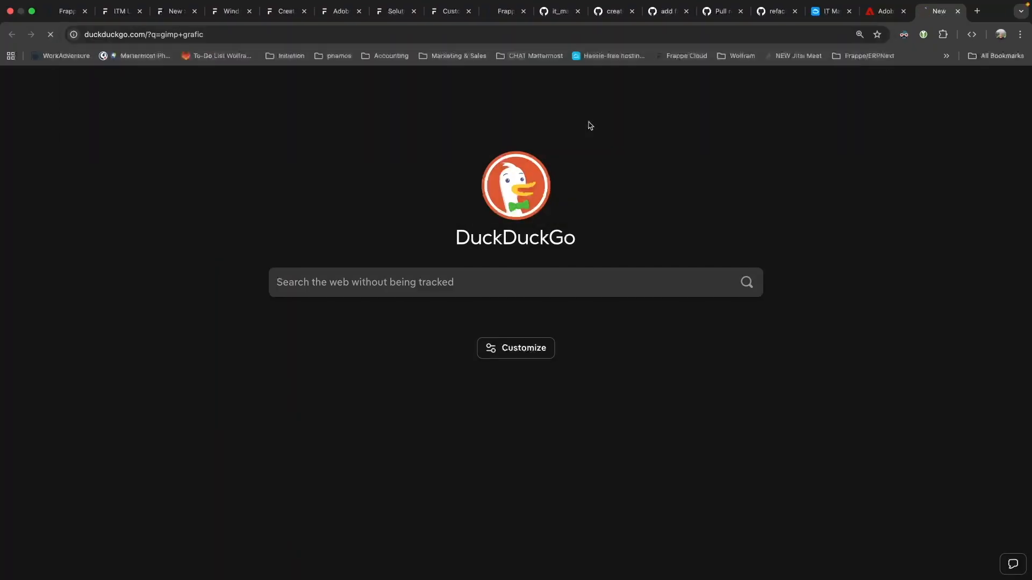
{"action": "left_click", "coordinate": [173, 231]}
{"action": "left_click", "coordinate": [290, 36]}
{"action": "key", "text": "super+c"}
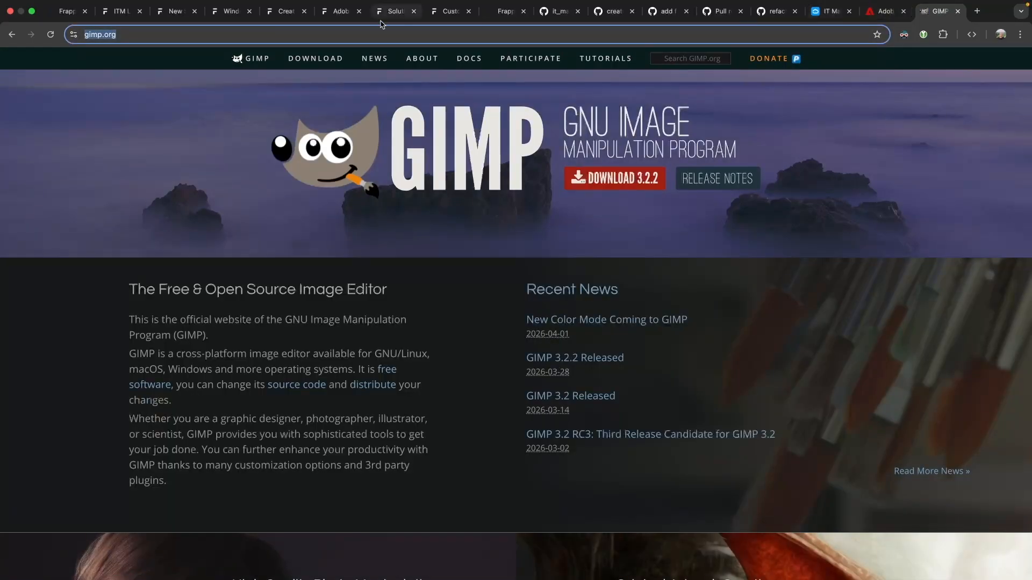
{"action": "left_click", "coordinate": [106, 17]}
{"action": "left_click", "coordinate": [164, 12]}
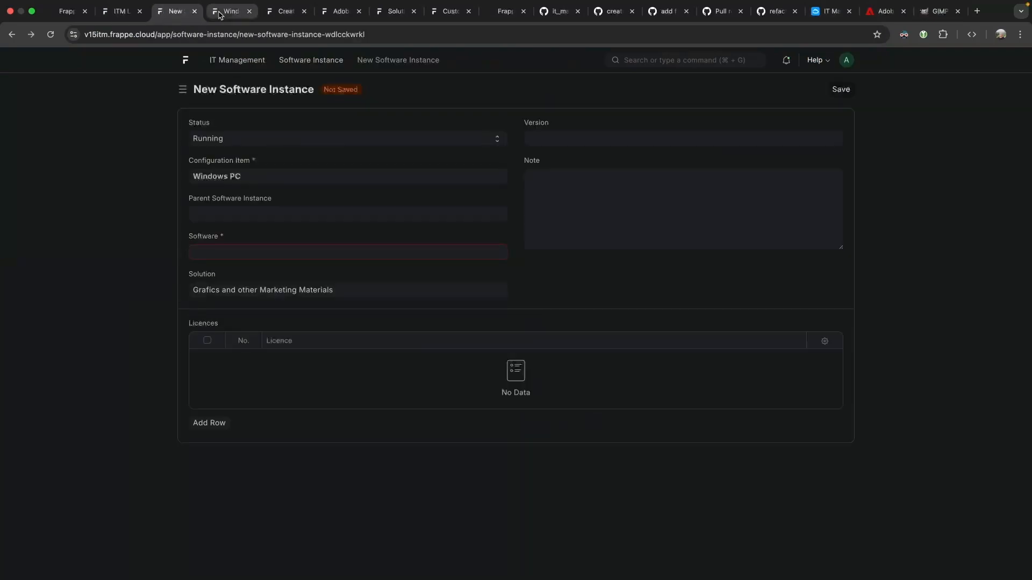
{"action": "left_click", "coordinate": [219, 12]}
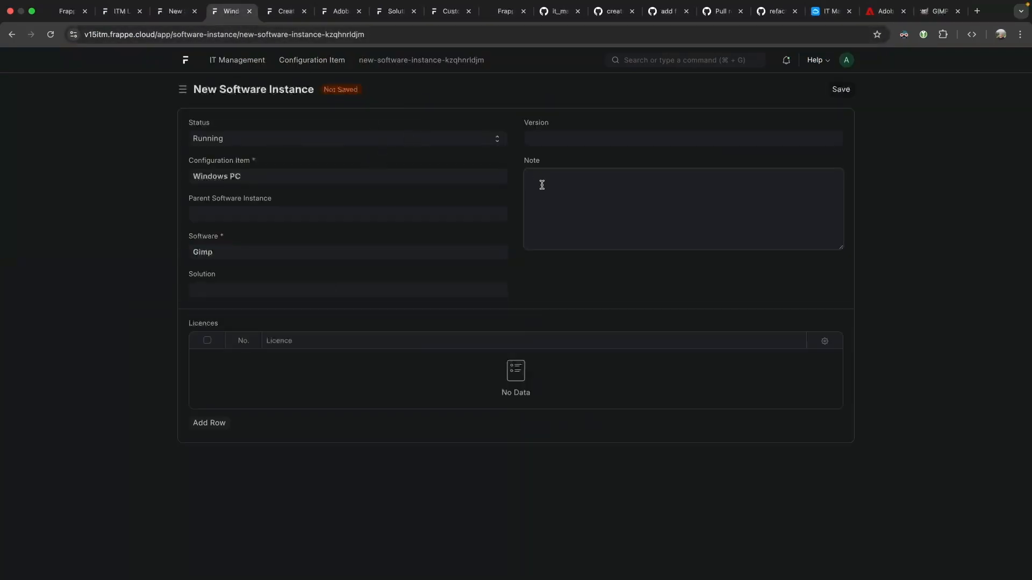
{"action": "key", "text": "super+v"}
{"action": "left_click", "coordinate": [842, 90]}
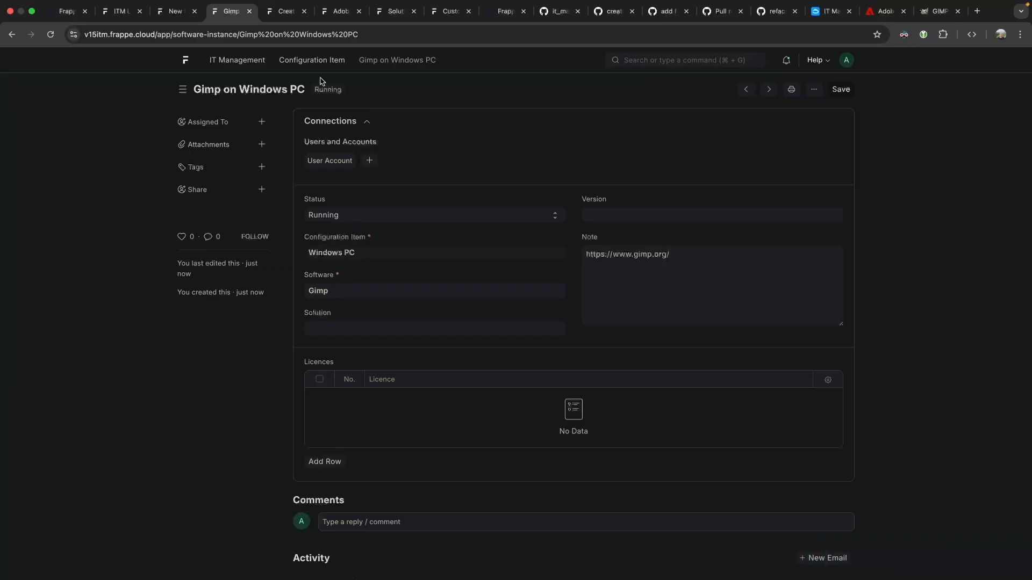
{"action": "left_click_drag", "start_coordinate": [367, 62], "coordinate": [437, 63]}
{"action": "left_click", "coordinate": [433, 62]}
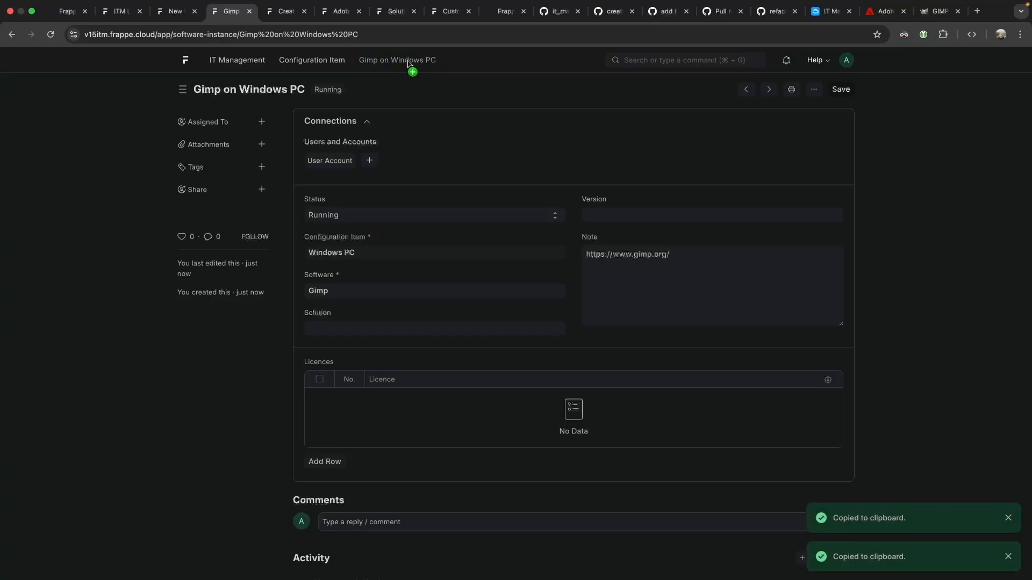
{"action": "left_click_drag", "start_coordinate": [239, 34], "coordinate": [379, 39]}
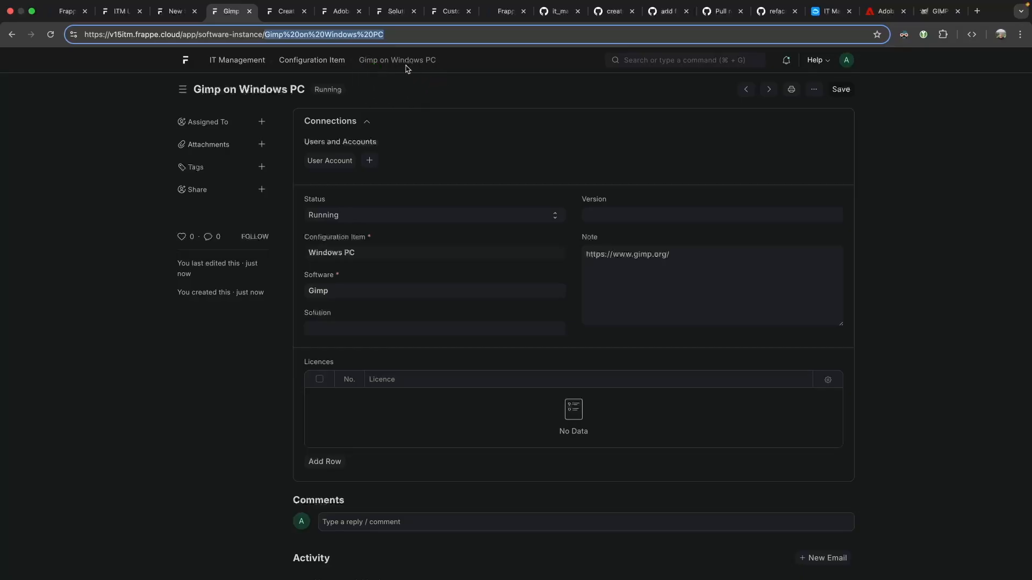
{"action": "left_click", "coordinate": [813, 89]}
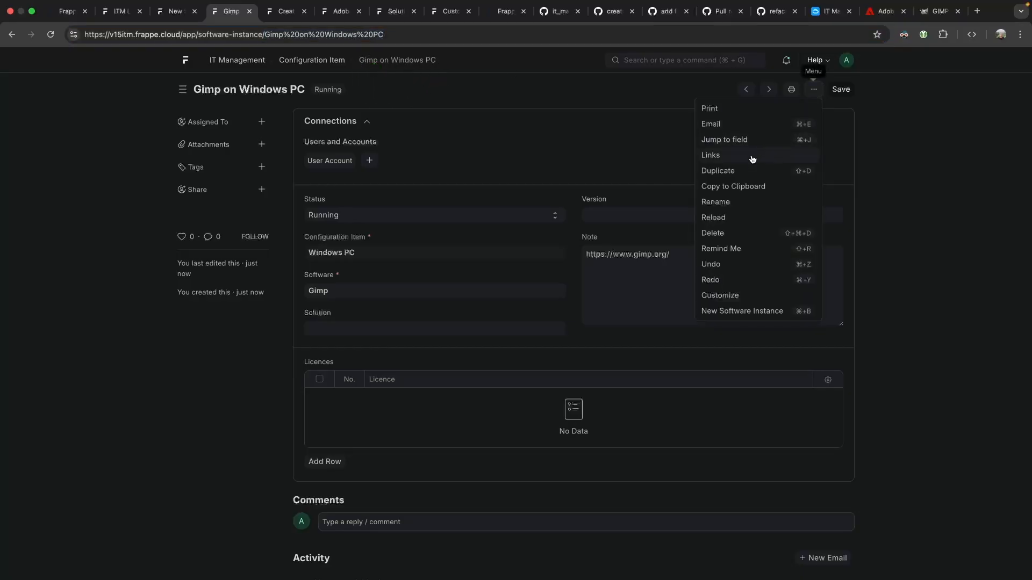
{"action": "left_click", "coordinate": [749, 174]}
{"action": "left_click", "coordinate": [829, 92]}
{"action": "left_click_drag", "start_coordinate": [387, 111], "coordinate": [568, 112]}
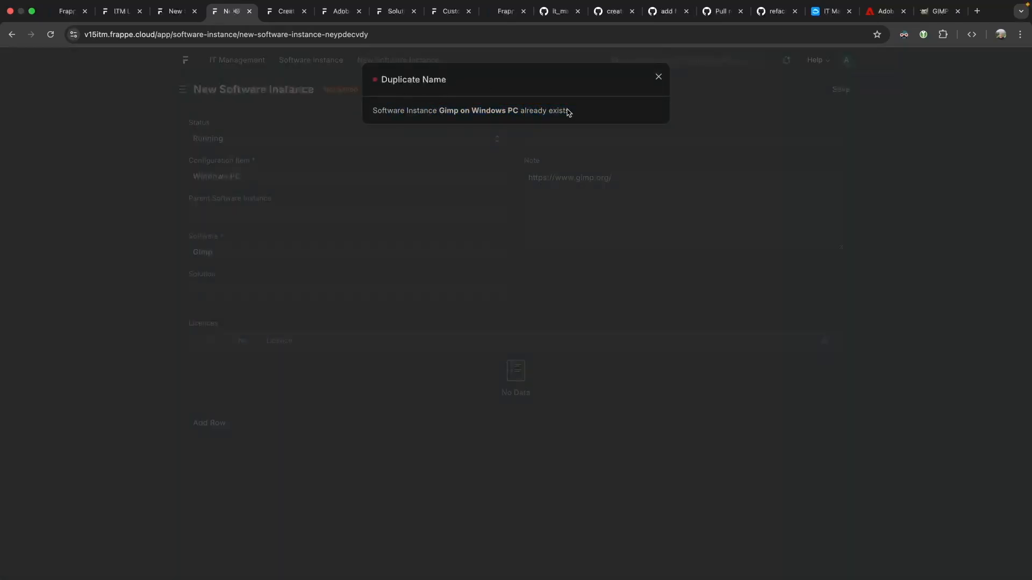
{"action": "left_click", "coordinate": [658, 77]}
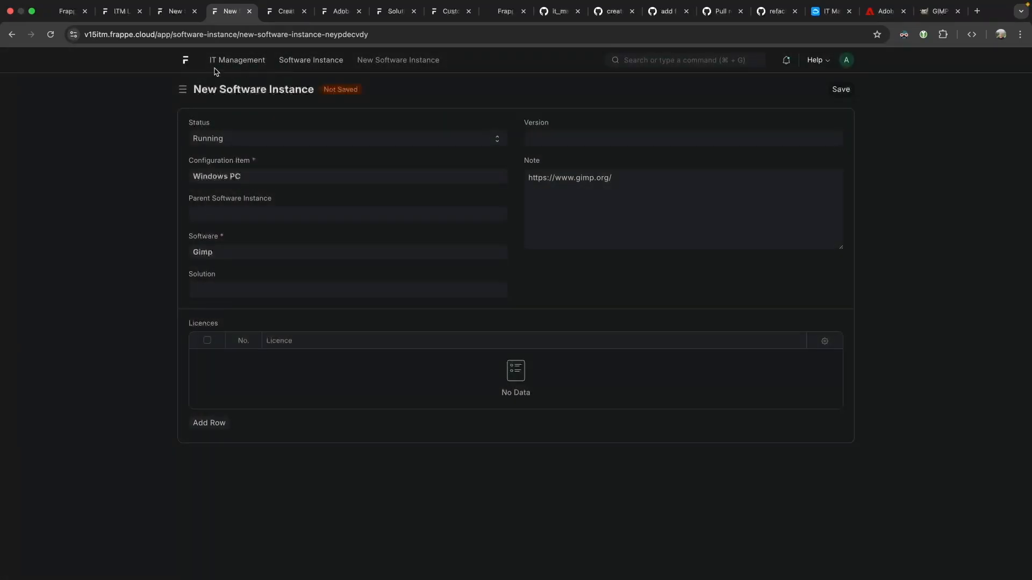
{"action": "left_click", "coordinate": [12, 35]}
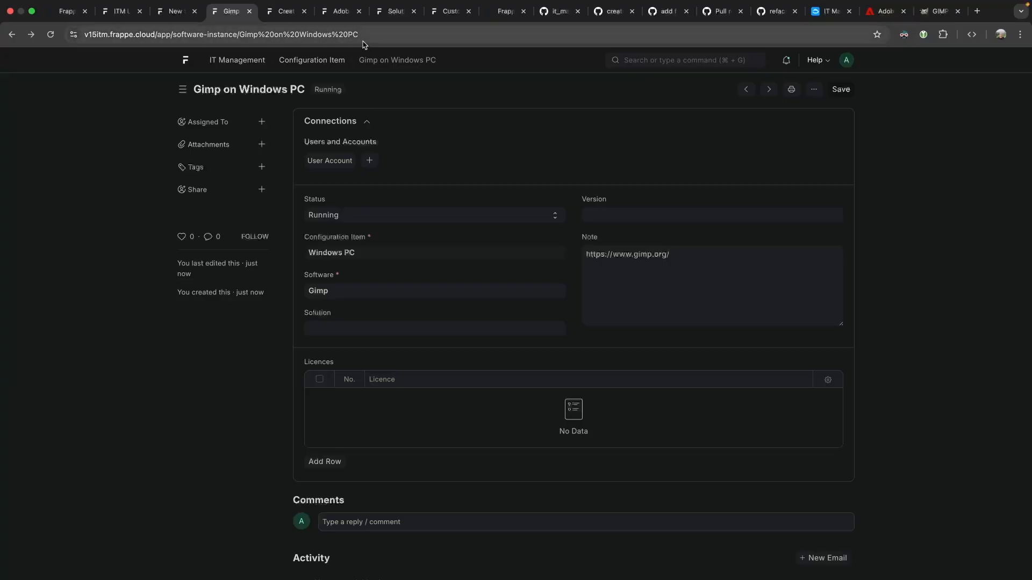
{"action": "double_click", "coordinate": [338, 289]}
{"action": "triple_click", "coordinate": [372, 253]}
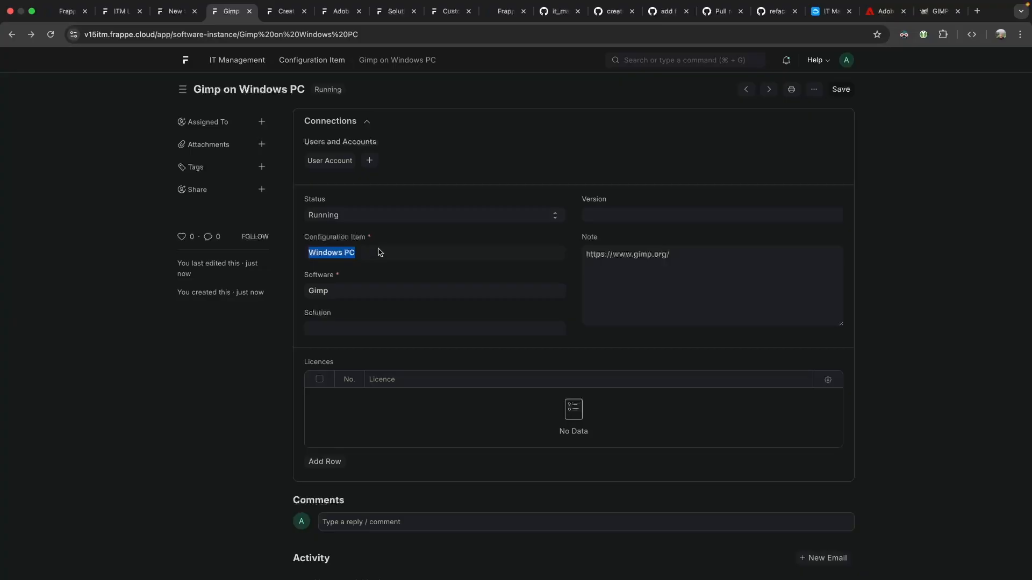
{"action": "left_click", "coordinate": [328, 253]}
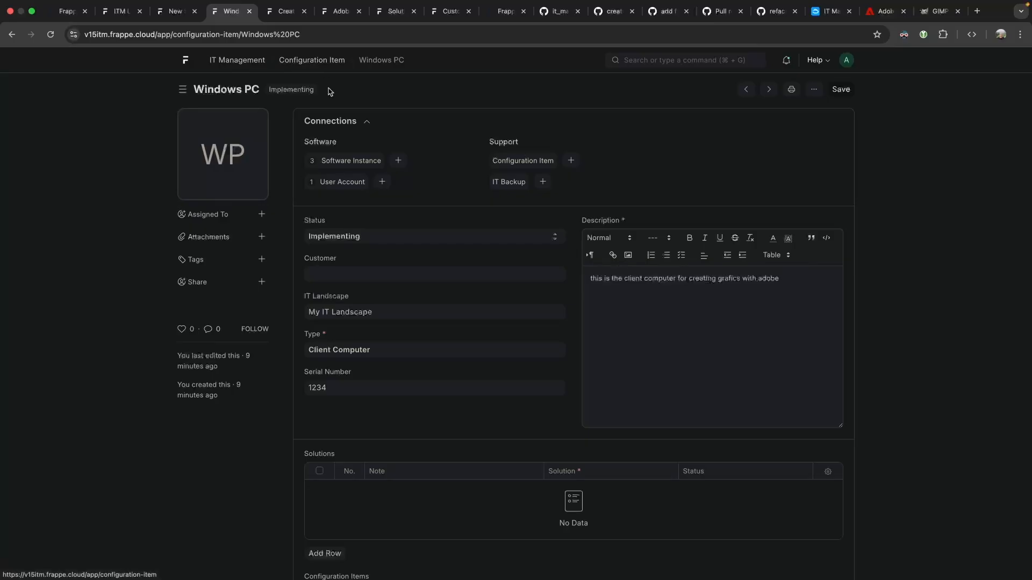
List Windows PC's software instances, check Windows 10 Pro on Windows PC, then open Adobe Creative Suite.
{"action": "left_click", "coordinate": [344, 161]}
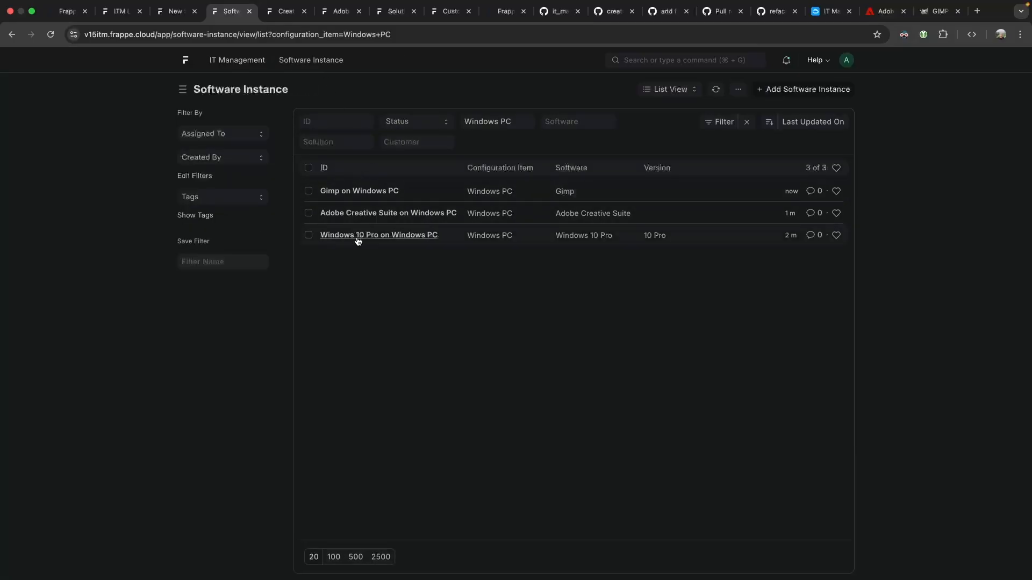
{"action": "left_click", "coordinate": [357, 235]}
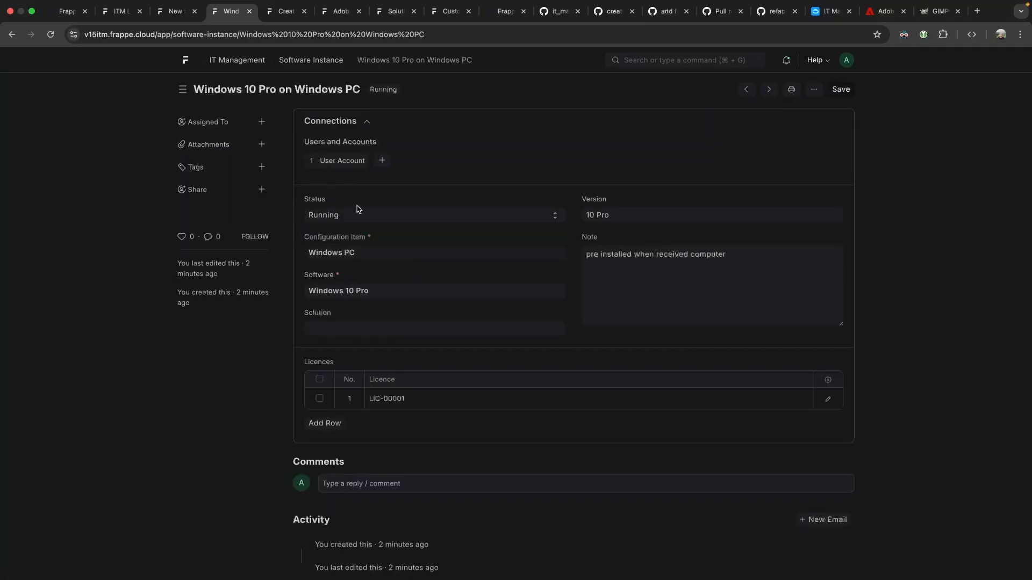
{"action": "left_click", "coordinate": [12, 35]}
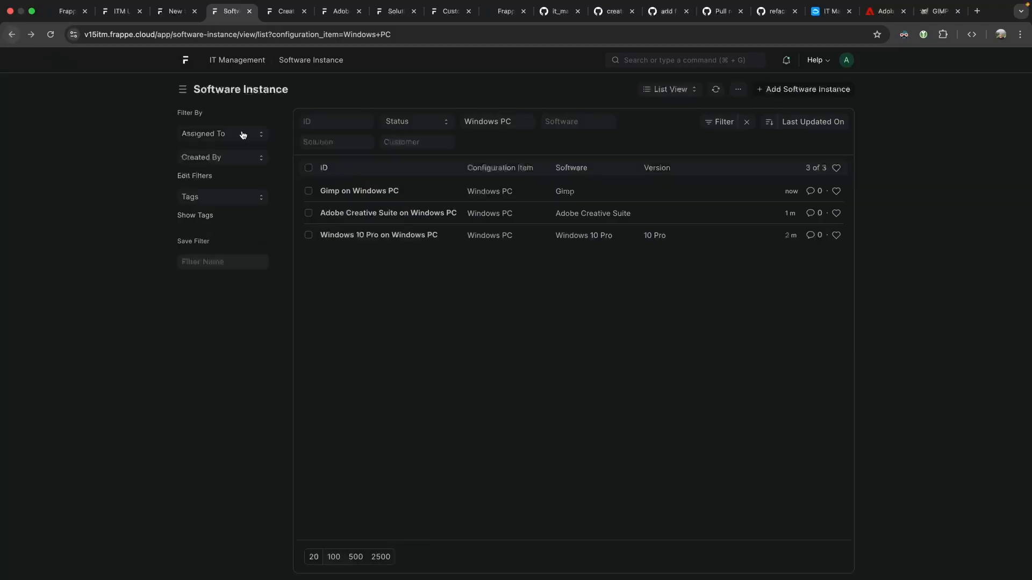
{"action": "left_click", "coordinate": [346, 210]}
Look at the Gimp on Windows PC record, then go to the Creative Software Licence user account.
{"action": "left_click", "coordinate": [372, 192]}
{"action": "left_click", "coordinate": [32, 34]}
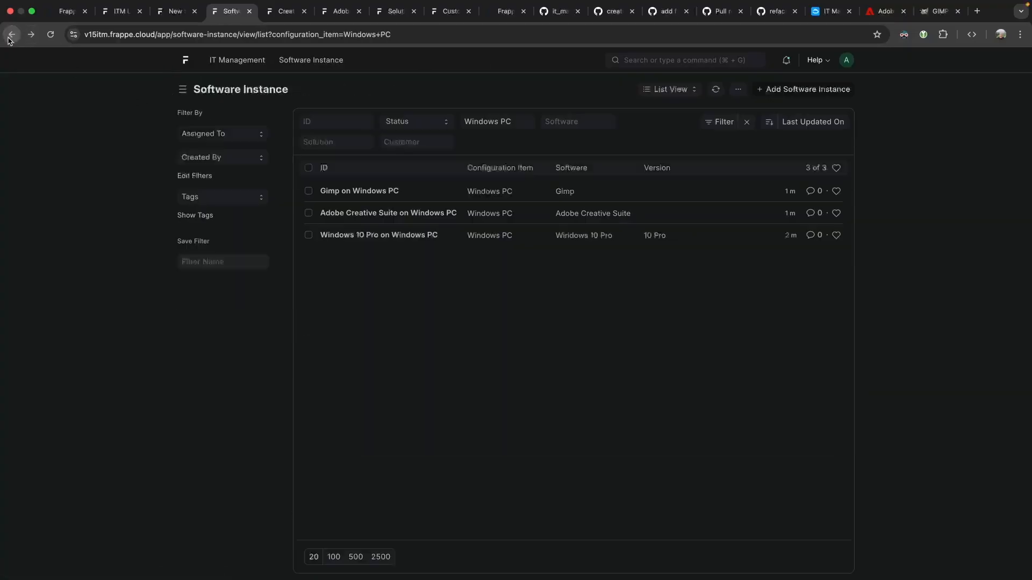
{"action": "left_click", "coordinate": [275, 13]}
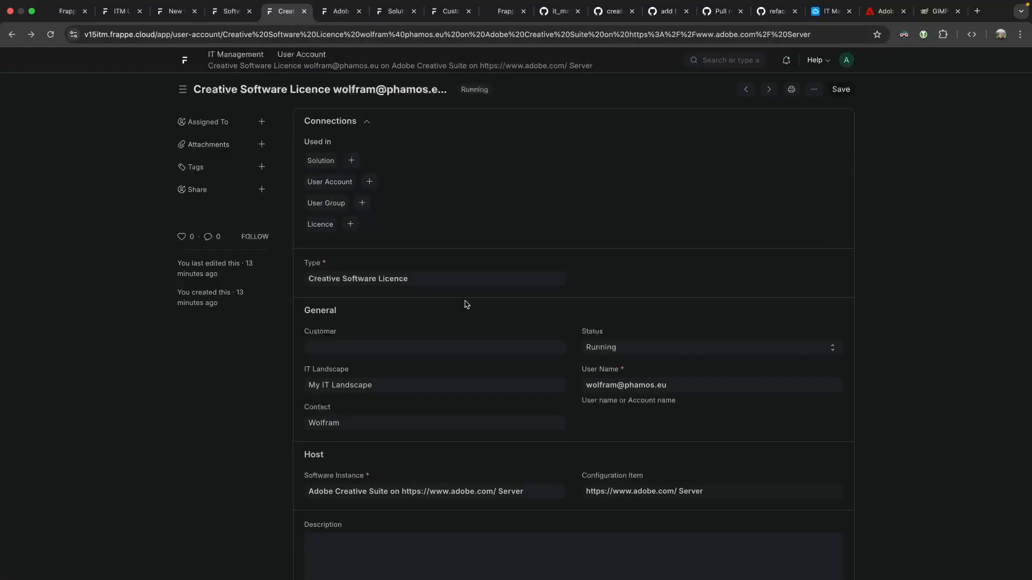
{"action": "scroll", "coordinate": [385, 342], "scroll_direction": "down", "scroll_amount": 3}
{"action": "scroll", "coordinate": [380, 344], "scroll_direction": "down", "scroll_amount": 10}
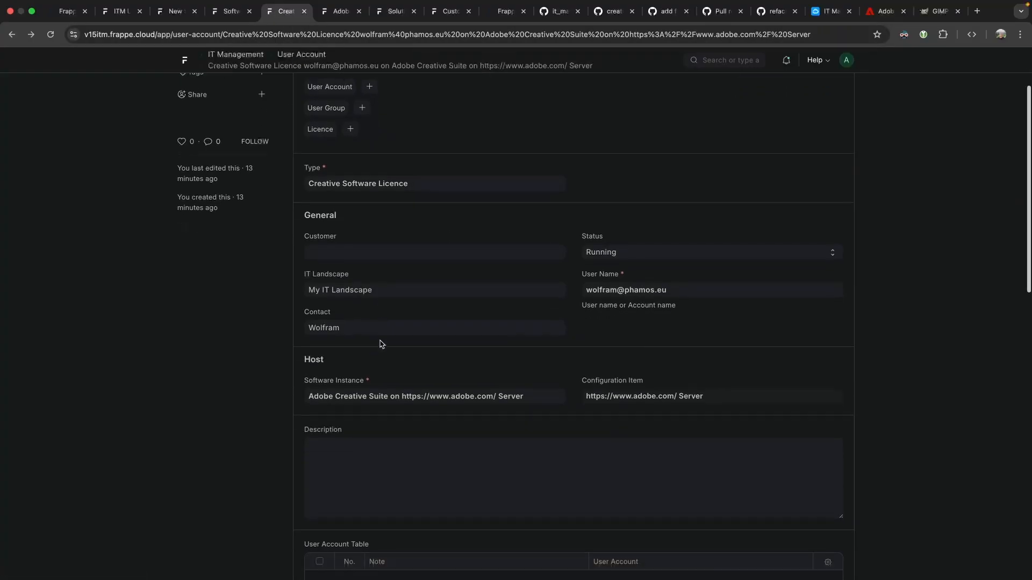
{"action": "scroll", "coordinate": [380, 344], "scroll_direction": "down", "scroll_amount": 3}
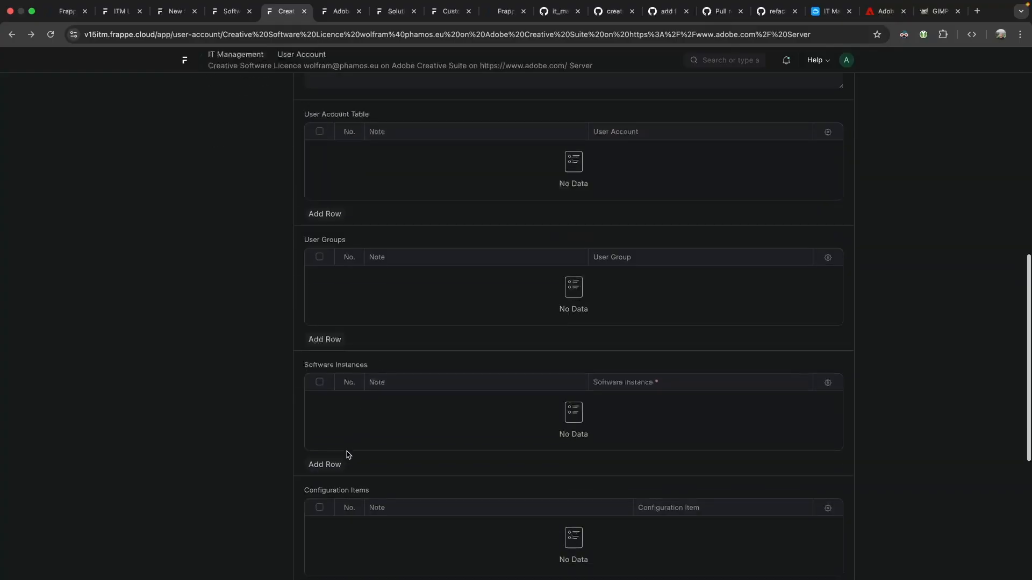
Add Adobe Creative Suite on Windows PC as a software instance row noted 'mainly used on this PC'.
{"action": "left_click", "coordinate": [325, 462]}
{"action": "left_click", "coordinate": [643, 146]}
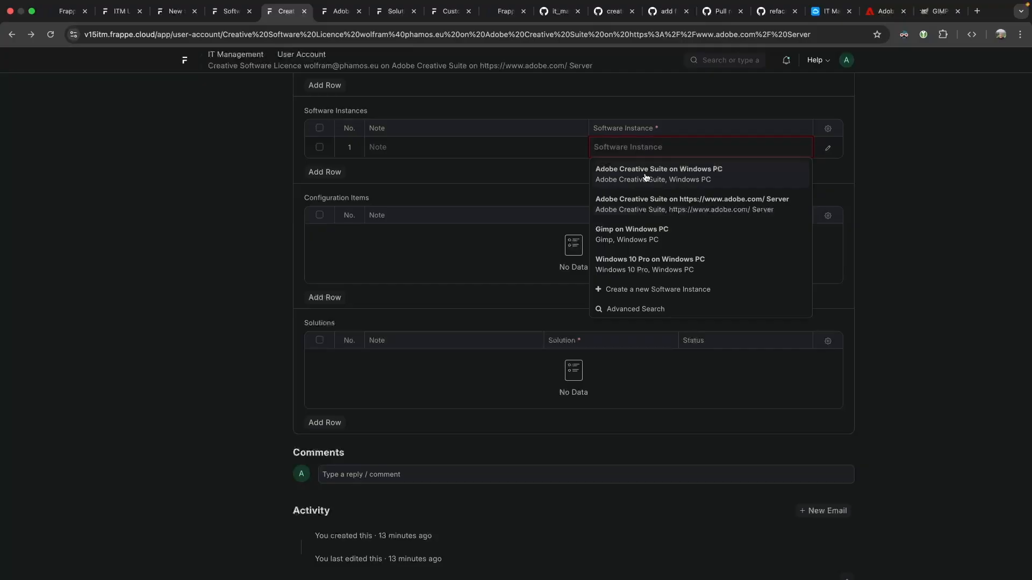
{"action": "left_click", "coordinate": [646, 177]}
{"action": "left_click", "coordinate": [478, 153]}
{"action": "type", "text": "mainly used on this PC"}
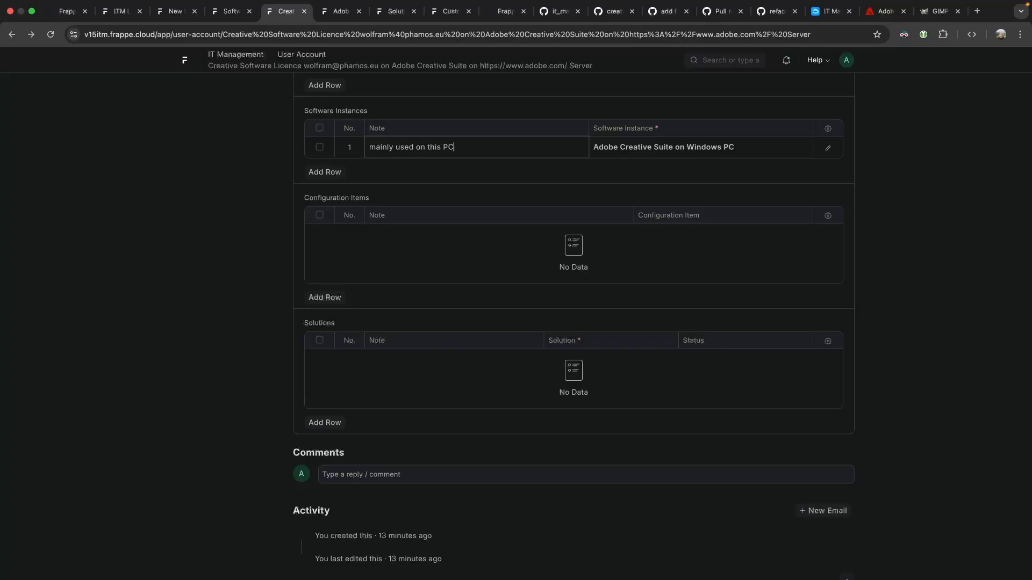
{"action": "key", "text": "ctrl+s"}
Add the Grafics and other Marketing Materials solution row and save the user account.
{"action": "scroll", "coordinate": [454, 263], "scroll_direction": "up", "scroll_amount": 1}
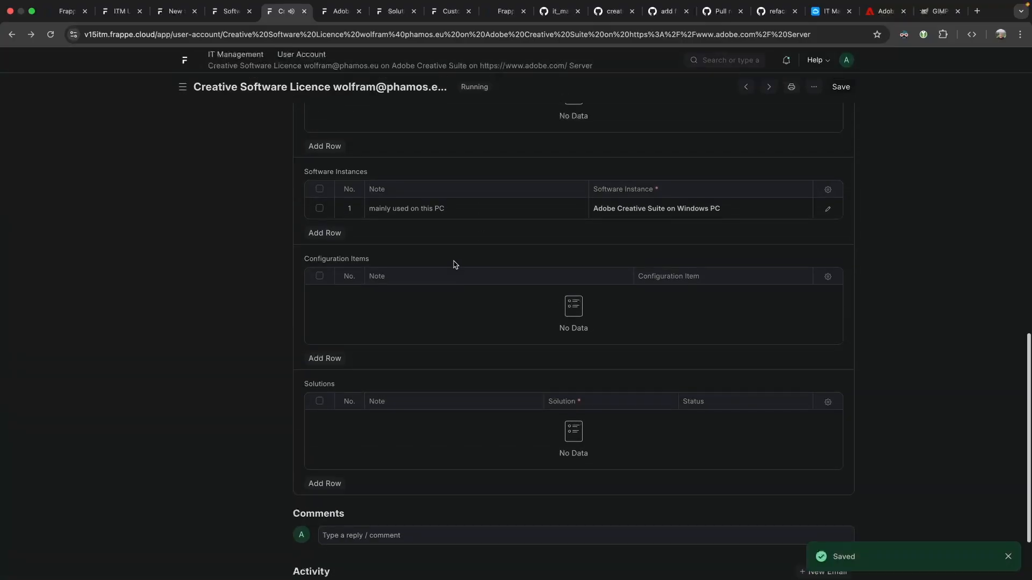
{"action": "left_click", "coordinate": [329, 483]}
{"action": "left_click", "coordinate": [589, 363]}
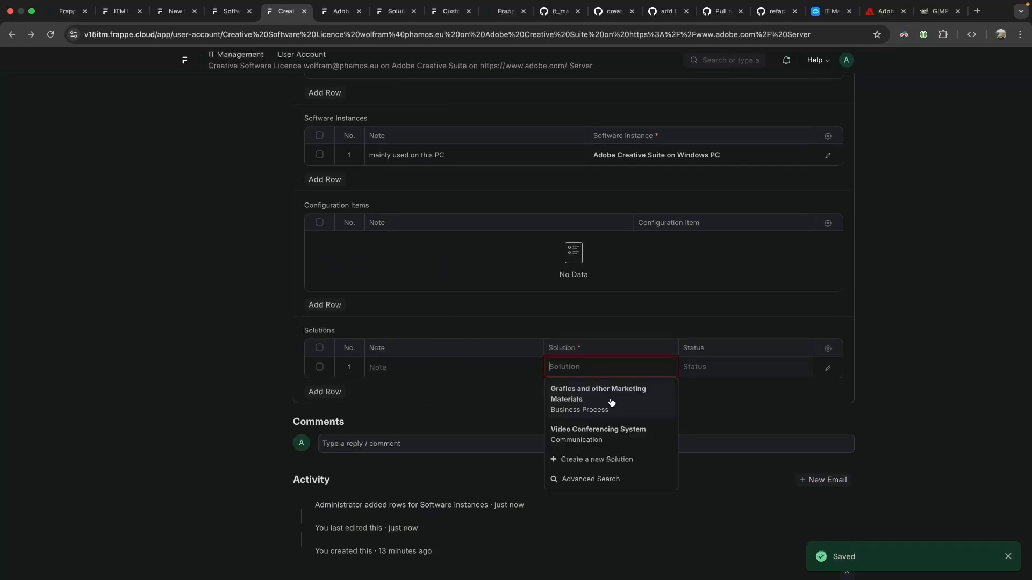
{"action": "left_click", "coordinate": [611, 402]}
{"action": "scroll", "coordinate": [659, 327], "scroll_direction": "up", "scroll_amount": 15}
{"action": "left_click", "coordinate": [840, 89]}
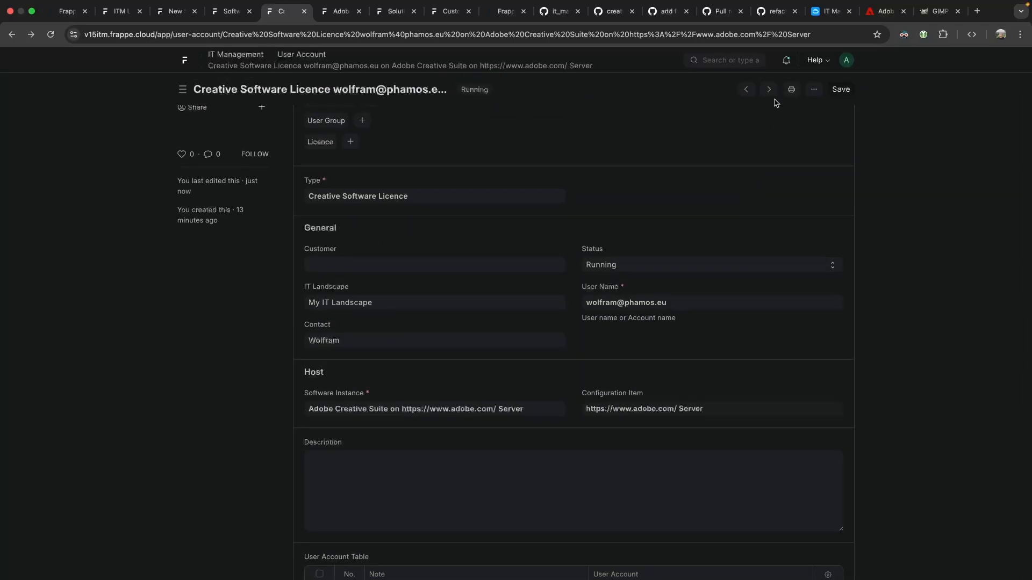
{"action": "scroll", "coordinate": [567, 162], "scroll_direction": "up", "scroll_amount": 3}
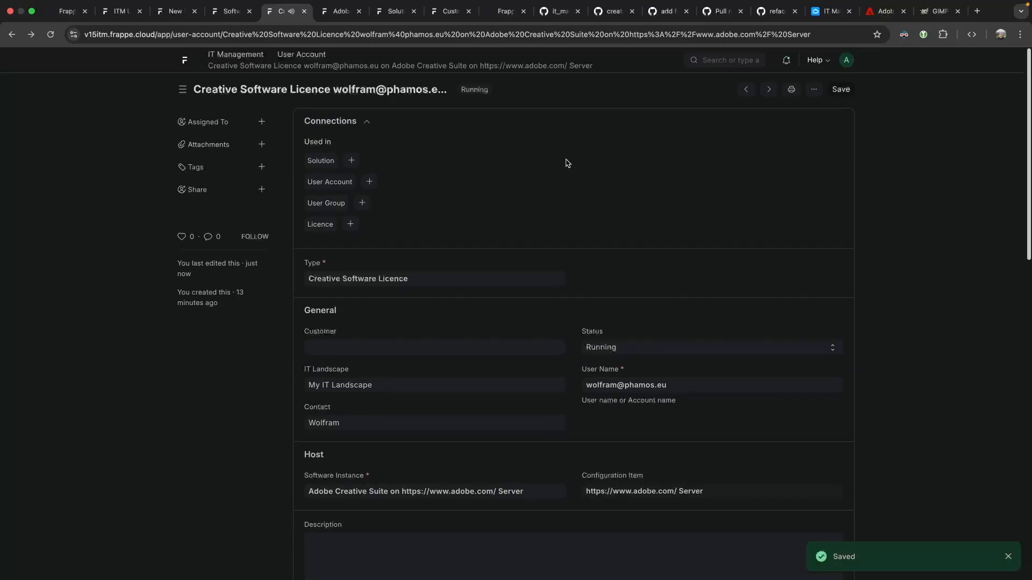
Open the account's linked Licence list, clear its user account filter, and start a new licence.
{"action": "left_click", "coordinate": [51, 34]}
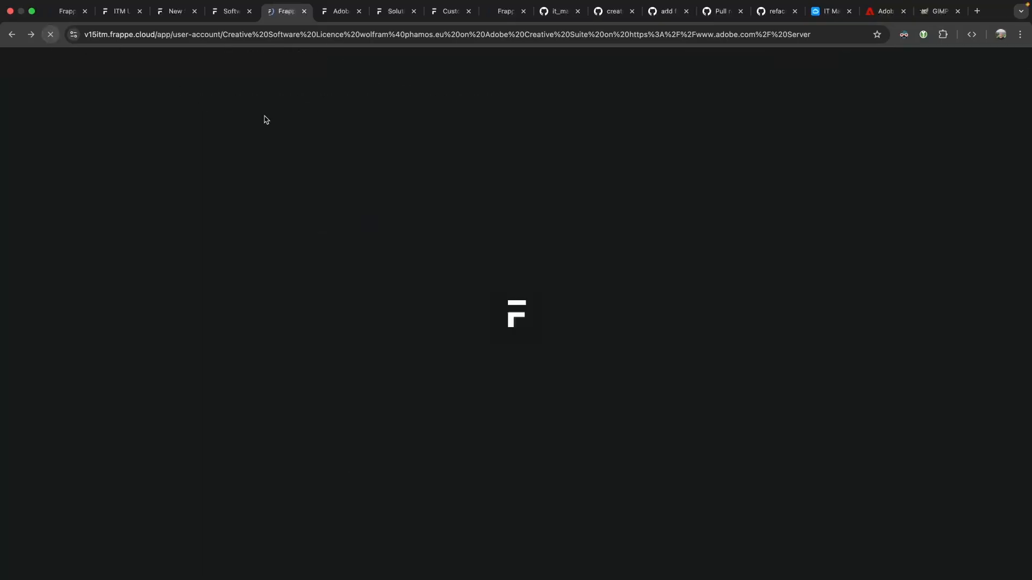
{"action": "left_click", "coordinate": [324, 225]}
{"action": "triple_click", "coordinate": [426, 149]}
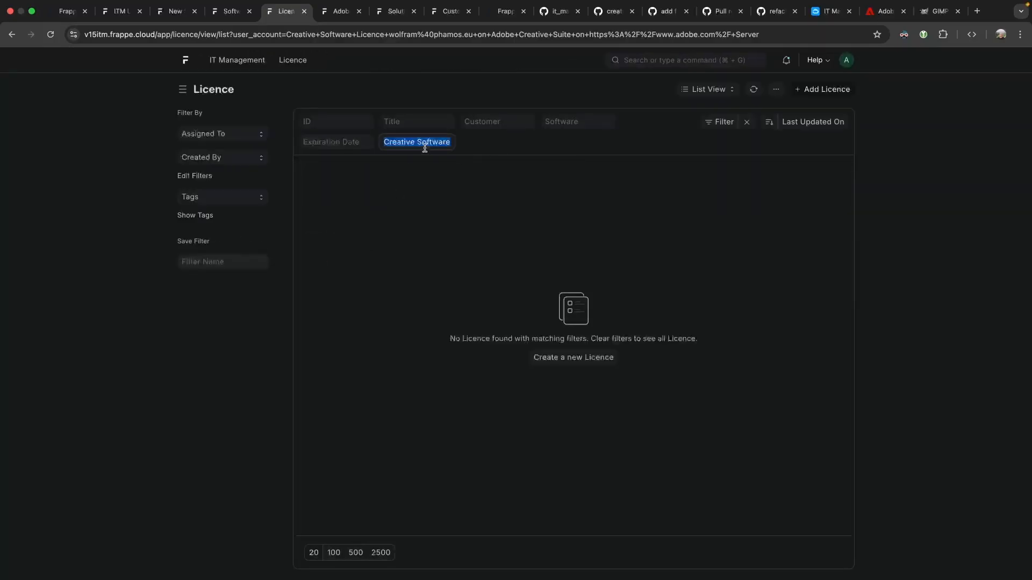
{"action": "key", "text": "BackSpace"}
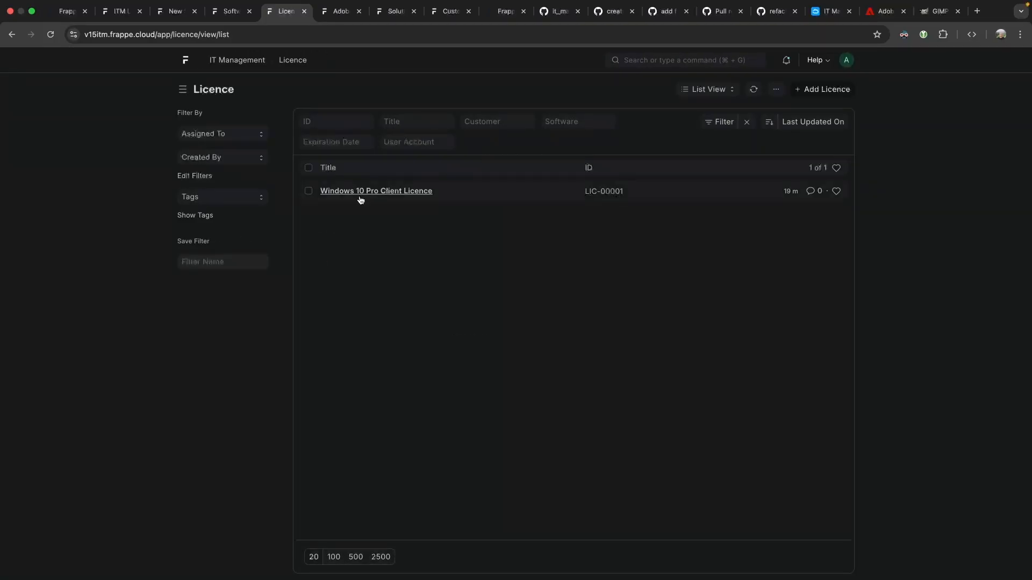
{"action": "left_click", "coordinate": [817, 90]}
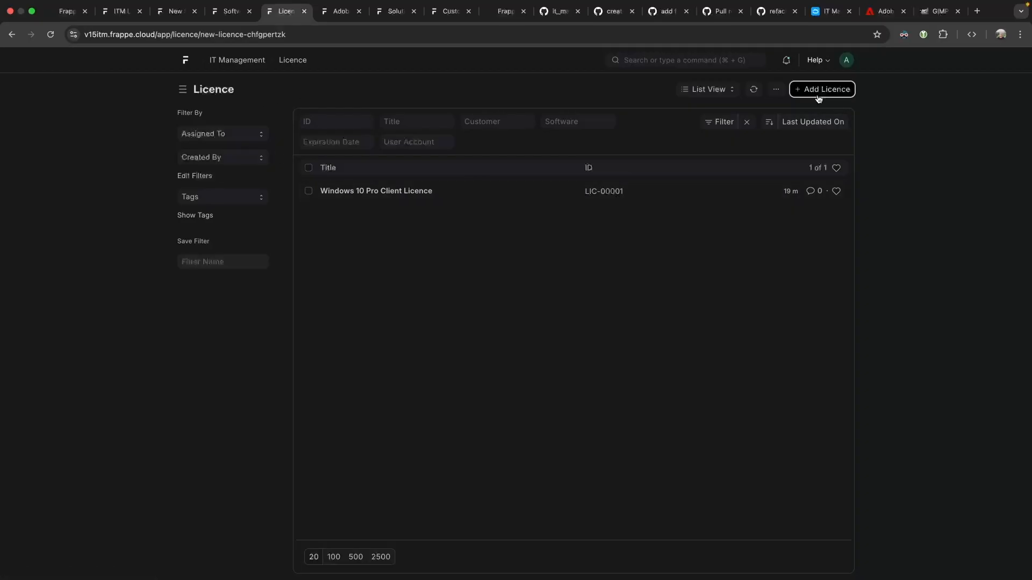
Title it 'adobe licence for one seat' for My IT Landscape and Adobe Creative Suite, expiring 30.06.2026.
{"action": "left_click", "coordinate": [274, 169]}
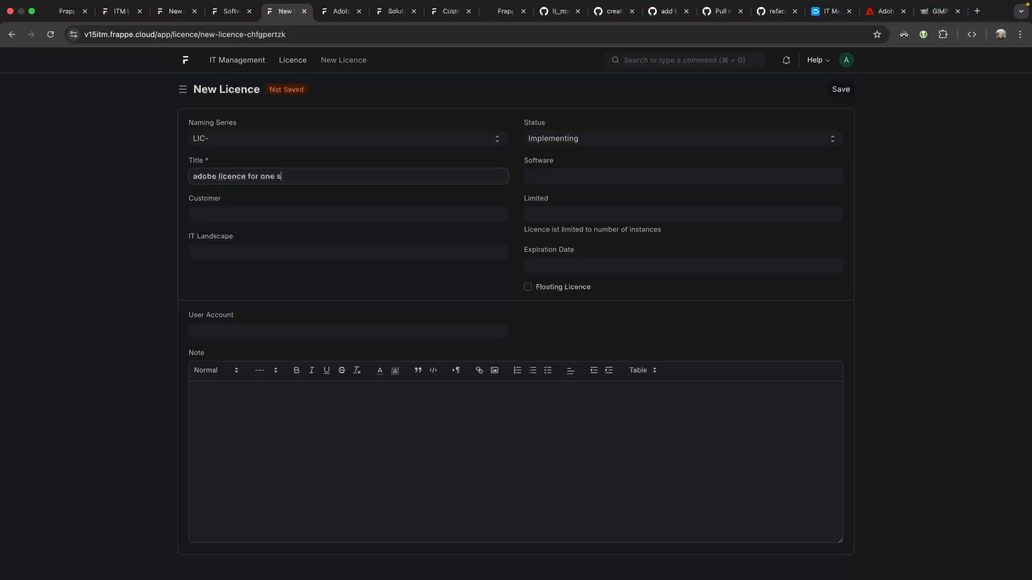
{"action": "left_click", "coordinate": [280, 253]}
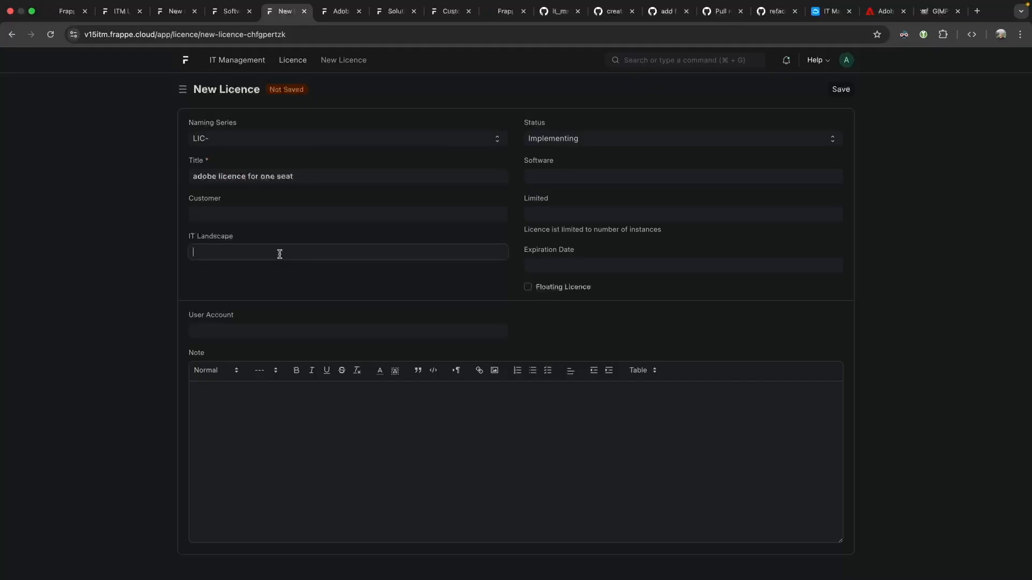
{"action": "left_click", "coordinate": [282, 280]}
{"action": "left_click", "coordinate": [561, 177]}
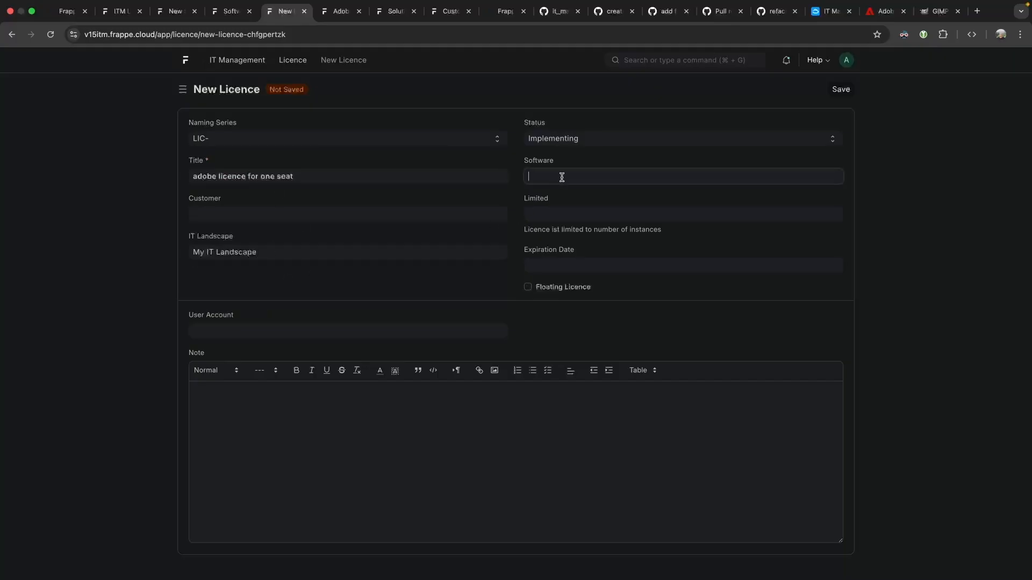
{"action": "left_click", "coordinate": [596, 197]}
{"action": "left_click", "coordinate": [571, 259]}
{"action": "left_click", "coordinate": [648, 112]}
{"action": "left_click", "coordinate": [648, 112]}
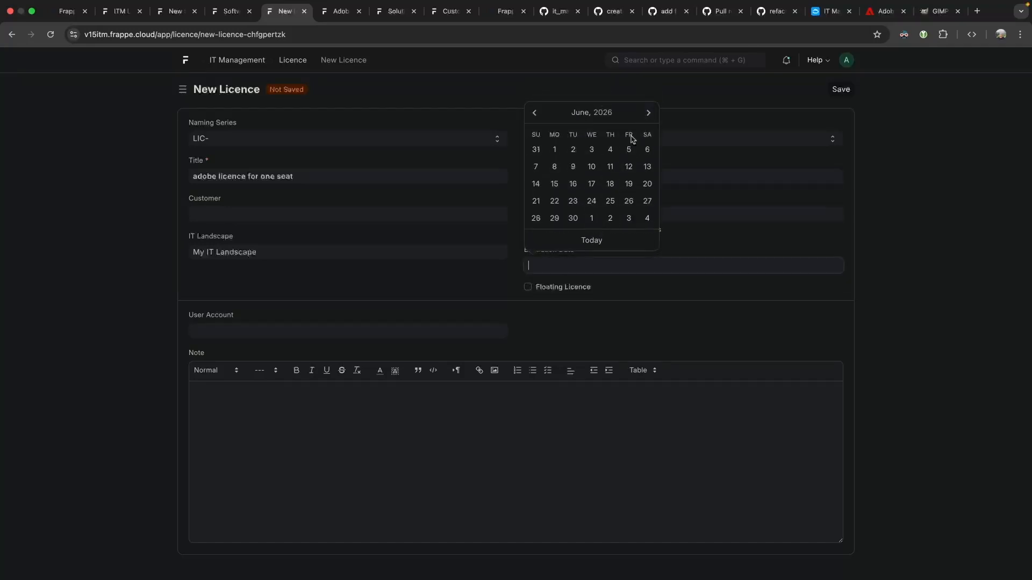
{"action": "left_click", "coordinate": [574, 218]}
Make it a floating licence limited to 1, tied to the Creative Software Licence account, and save.
{"action": "left_click", "coordinate": [544, 292]}
{"action": "left_click", "coordinate": [559, 214]}
{"action": "type", "text": "1"}
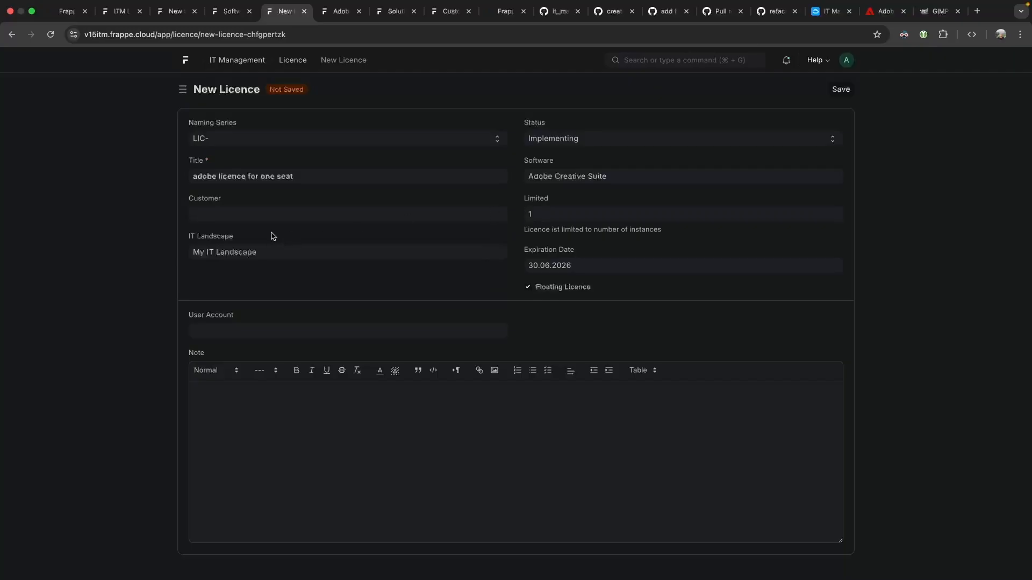
{"action": "left_click", "coordinate": [215, 332]}
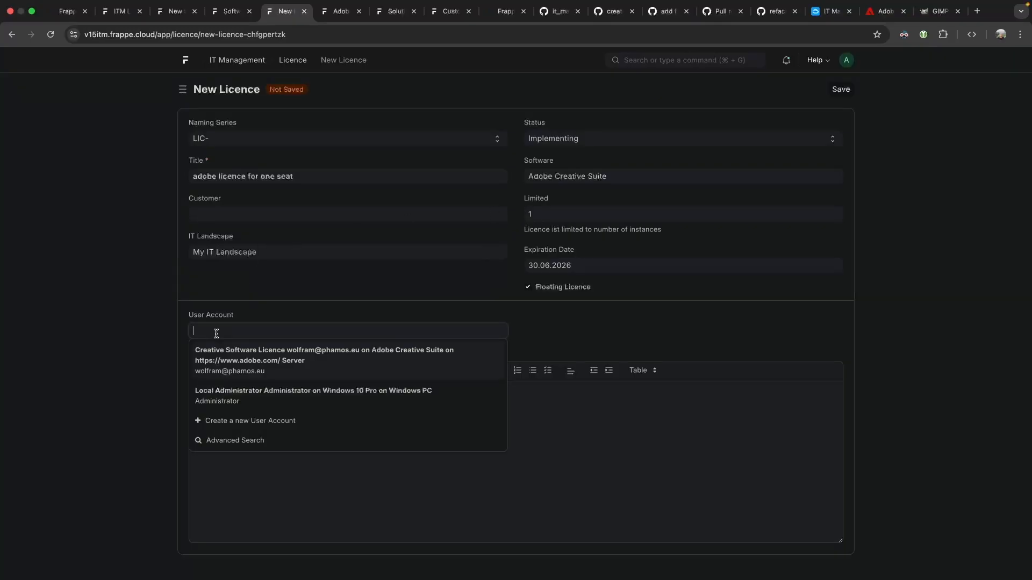
{"action": "left_click", "coordinate": [247, 365]}
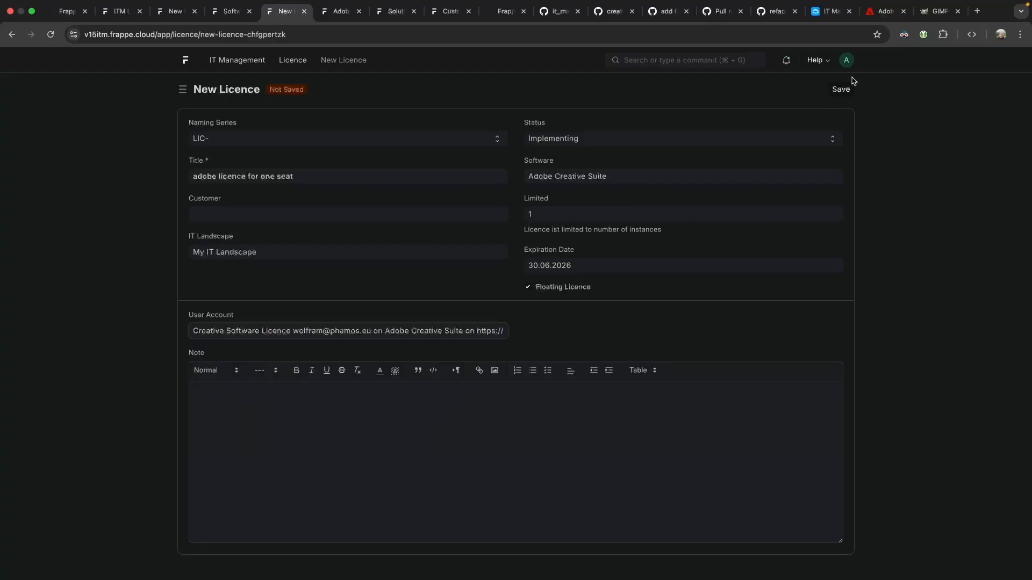
{"action": "left_click", "coordinate": [840, 89]}
{"action": "left_click", "coordinate": [492, 288]}
{"action": "scroll", "coordinate": [493, 287], "scroll_direction": "down", "scroll_amount": 4}
{"action": "scroll", "coordinate": [491, 288], "scroll_direction": "up", "scroll_amount": 4}
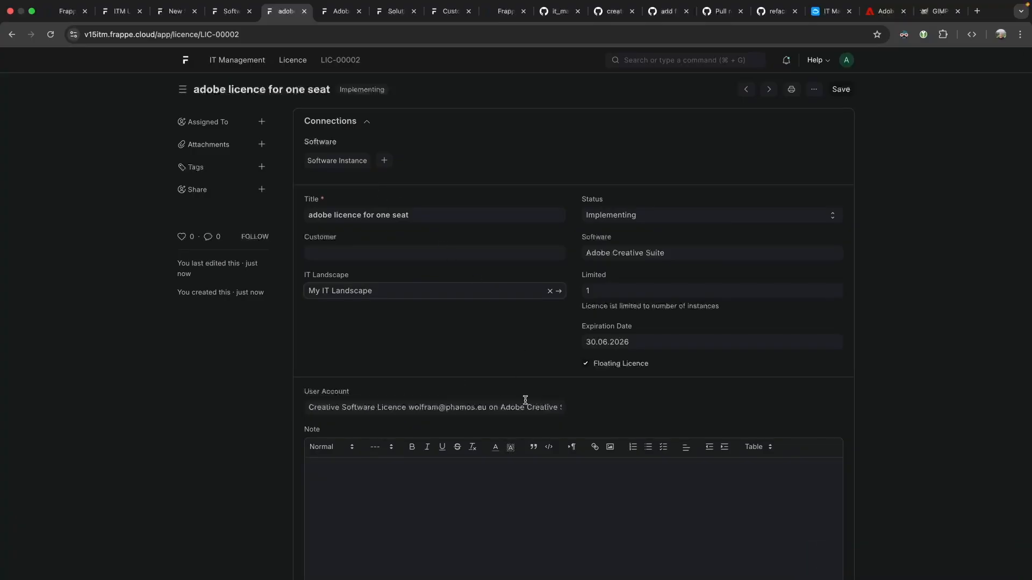
Open the Creative Software Licence user account, inspect its Adobe Creative Suite on Windows PC row, and scroll the form.
{"action": "left_click", "coordinate": [559, 408]}
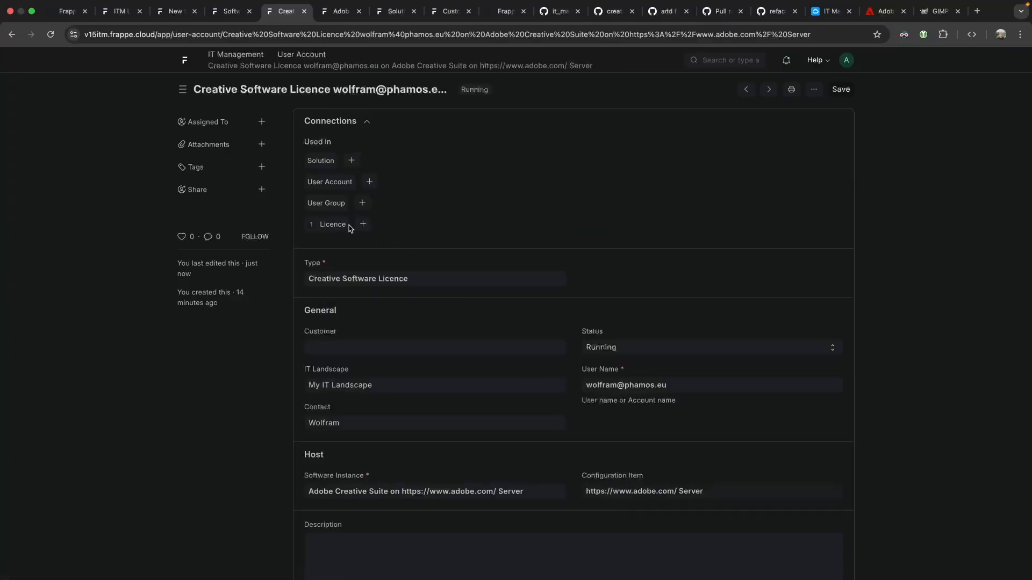
{"action": "scroll", "coordinate": [403, 230], "scroll_direction": "down", "scroll_amount": 12}
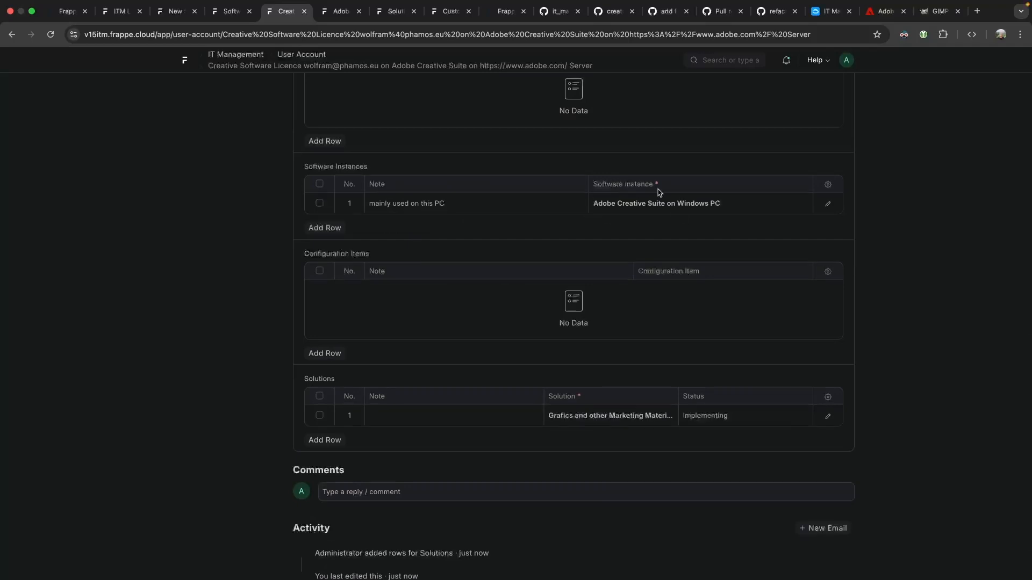
{"action": "left_click", "coordinate": [693, 203]}
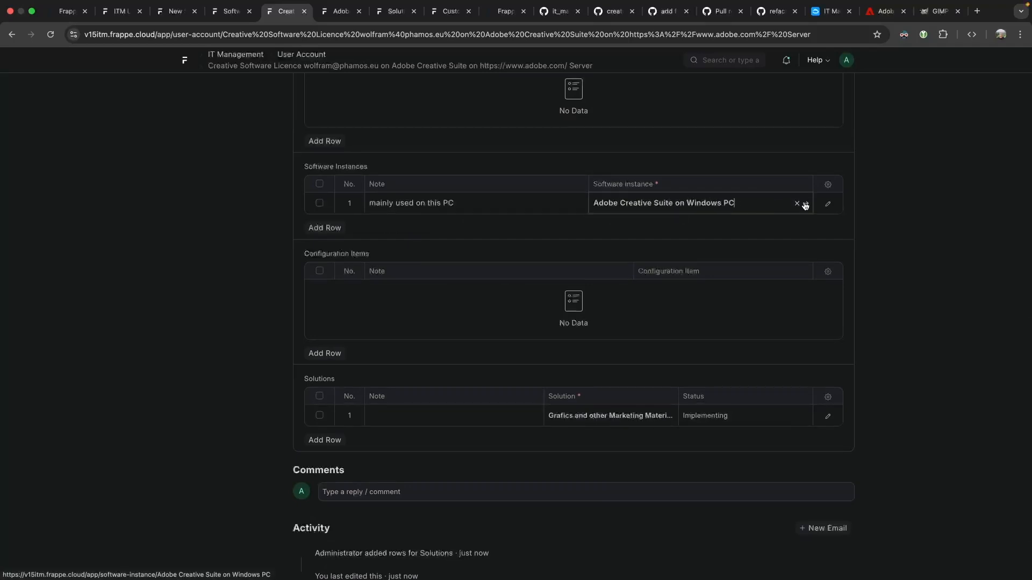
{"action": "left_click", "coordinate": [804, 203]}
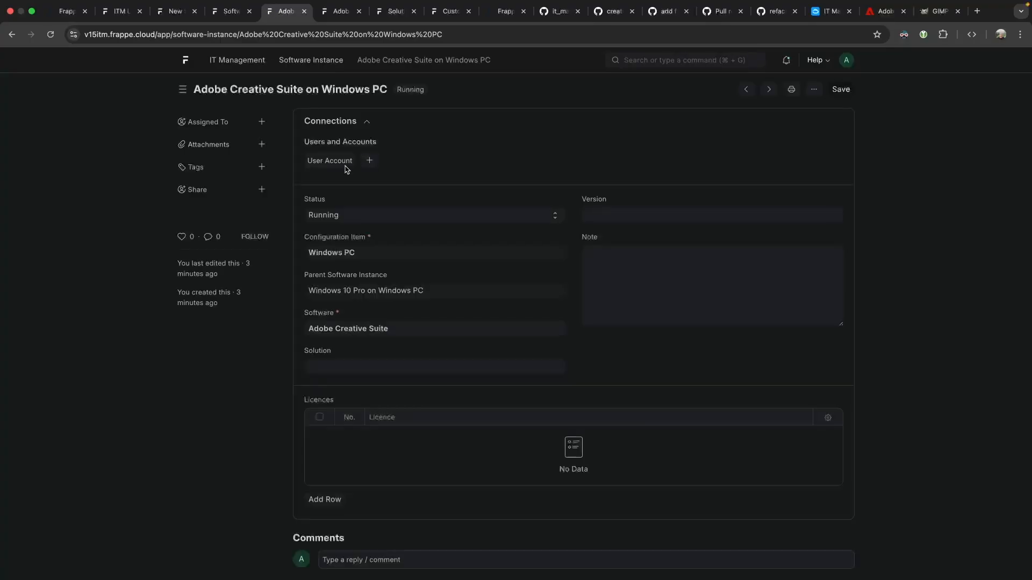
{"action": "left_click", "coordinate": [11, 34]}
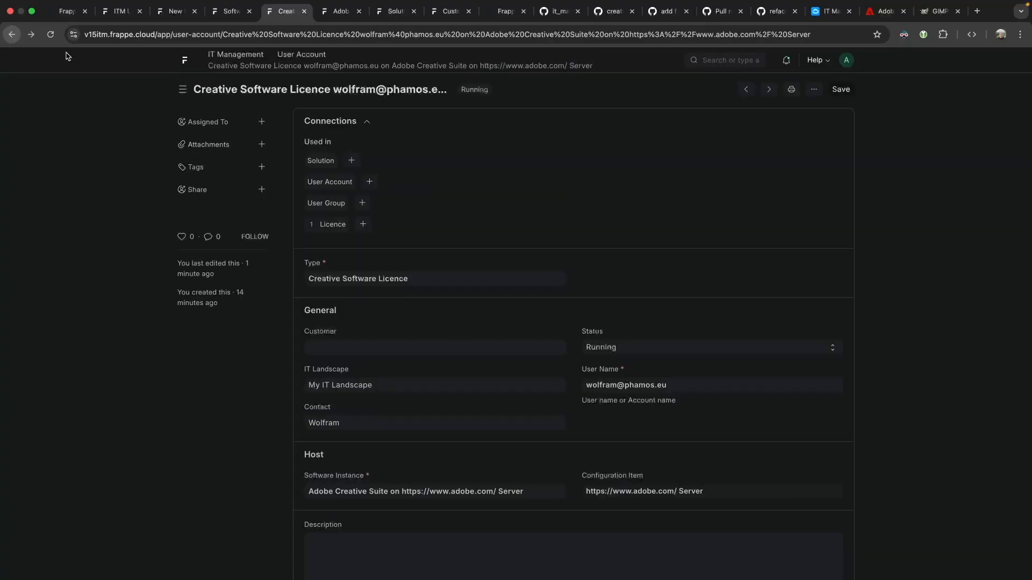
{"action": "scroll", "coordinate": [493, 295], "scroll_direction": "down", "scroll_amount": 3}
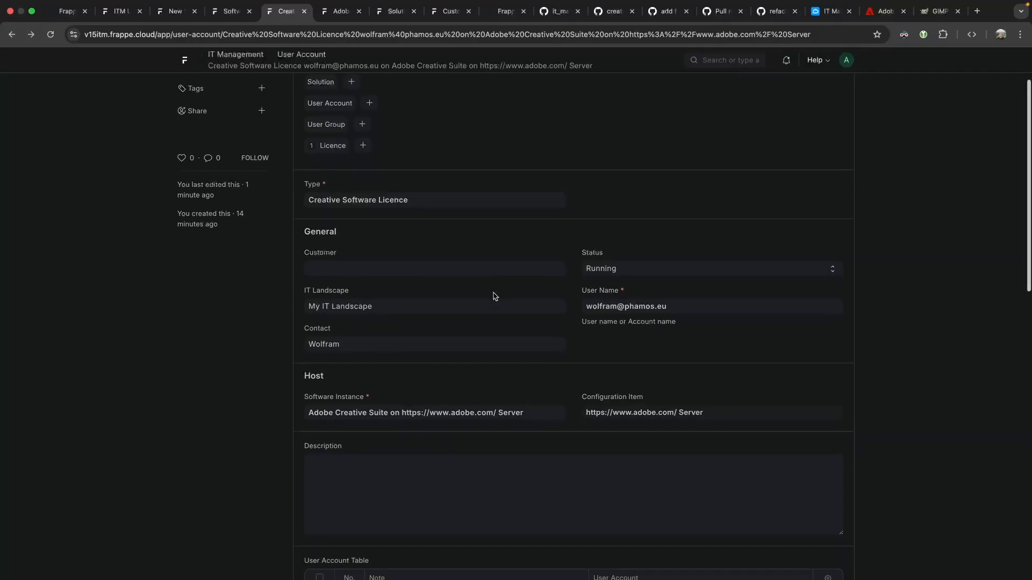
{"action": "scroll", "coordinate": [495, 296], "scroll_direction": "down", "scroll_amount": 3}
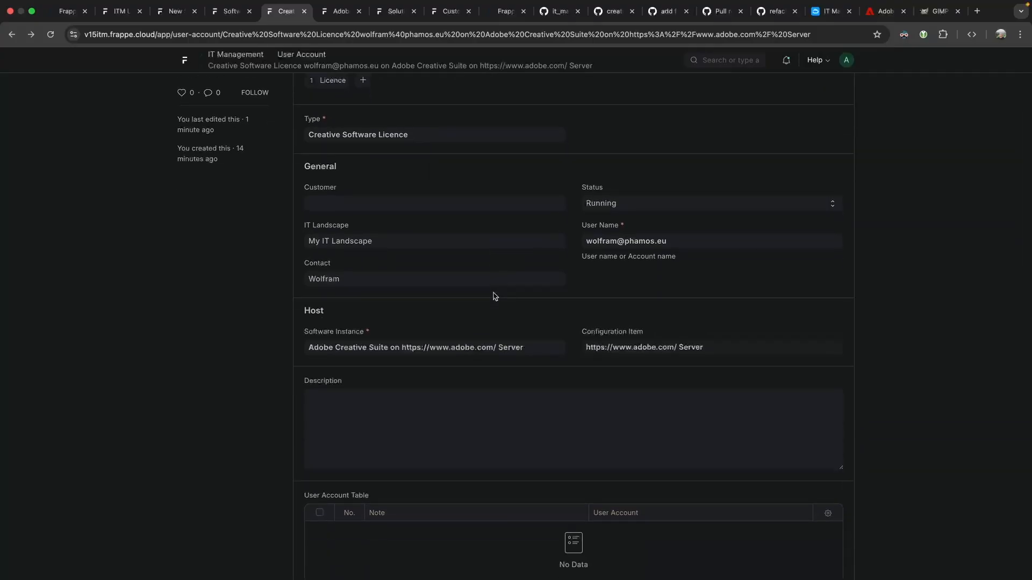
{"action": "scroll", "coordinate": [494, 296], "scroll_direction": "down", "scroll_amount": 4}
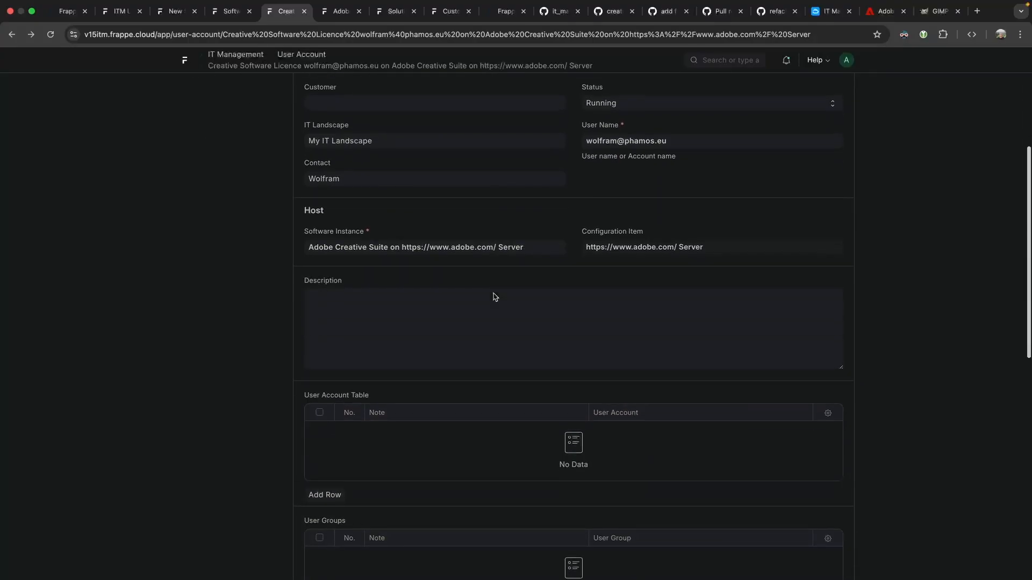
{"action": "scroll", "coordinate": [493, 293], "scroll_direction": "down", "scroll_amount": 12}
{"action": "scroll", "coordinate": [491, 292], "scroll_direction": "up", "scroll_amount": 4}
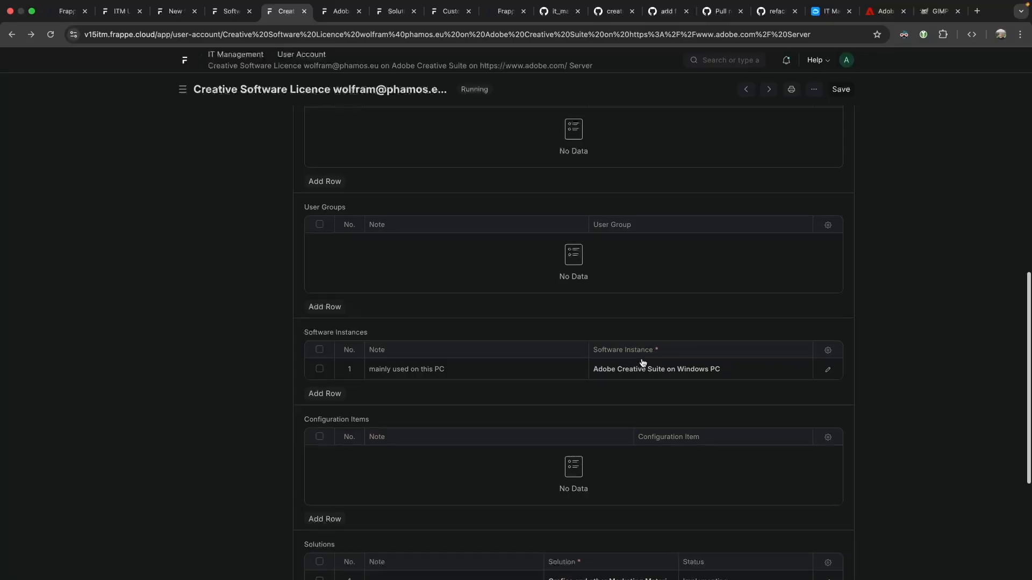
{"action": "scroll", "coordinate": [643, 363], "scroll_direction": "up", "scroll_amount": 5}
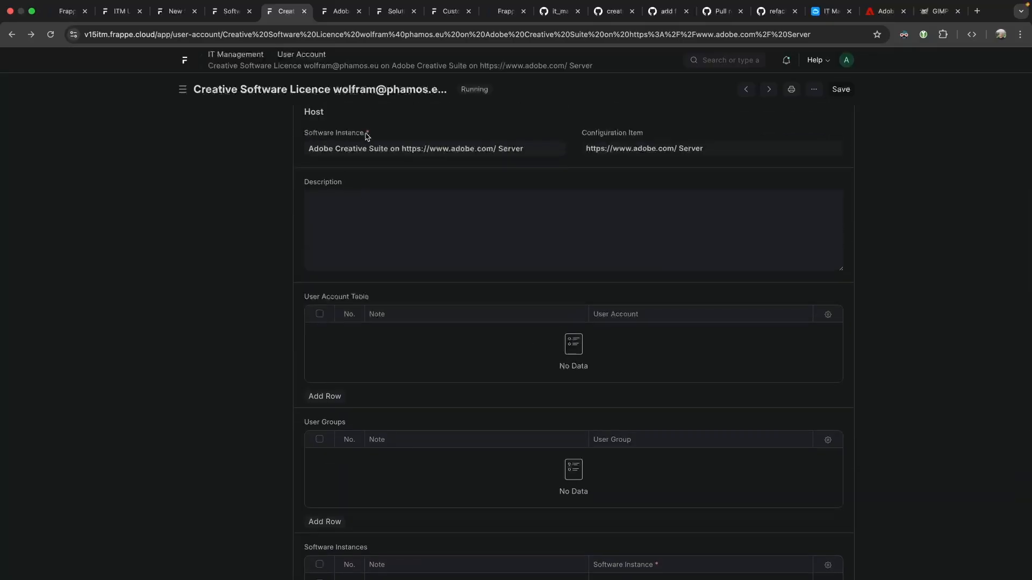
Select text in the form, then take a region screenshot of the whole user account form.
{"action": "left_click_drag", "start_coordinate": [305, 109], "coordinate": [374, 117]}
{"action": "scroll", "coordinate": [539, 239], "scroll_direction": "down", "scroll_amount": 6}
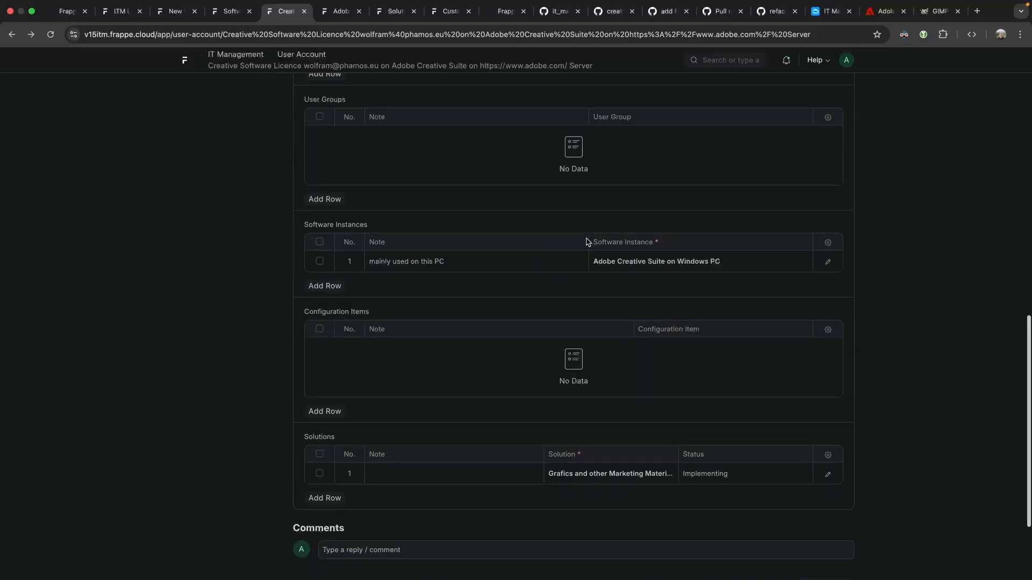
{"action": "left_click_drag", "start_coordinate": [591, 242], "coordinate": [701, 252]}
{"action": "left_click", "coordinate": [700, 251]}
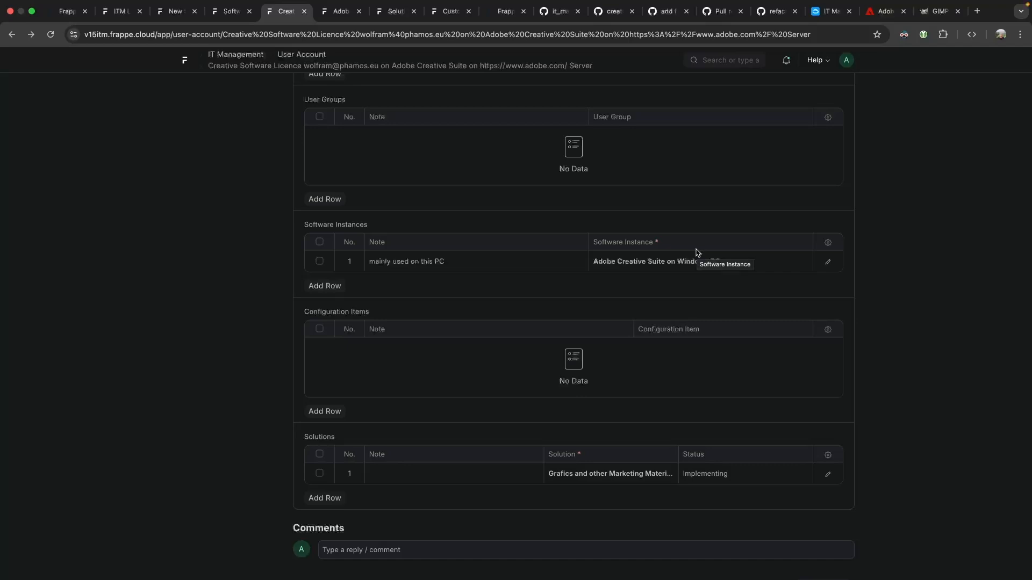
{"action": "scroll", "coordinate": [697, 253], "scroll_direction": "up", "scroll_amount": 15}
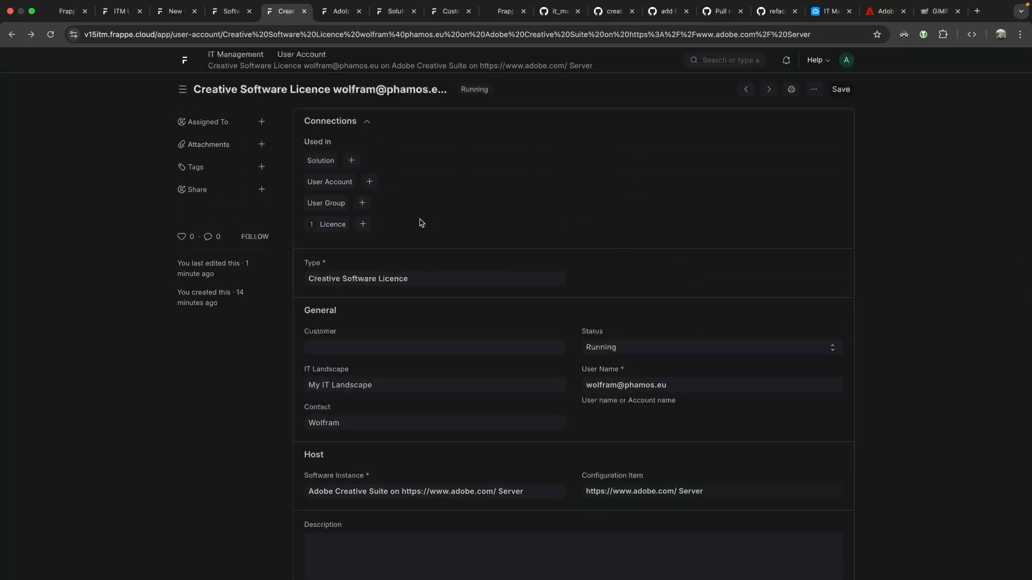
{"action": "scroll", "coordinate": [537, 239], "scroll_direction": "down", "scroll_amount": 10}
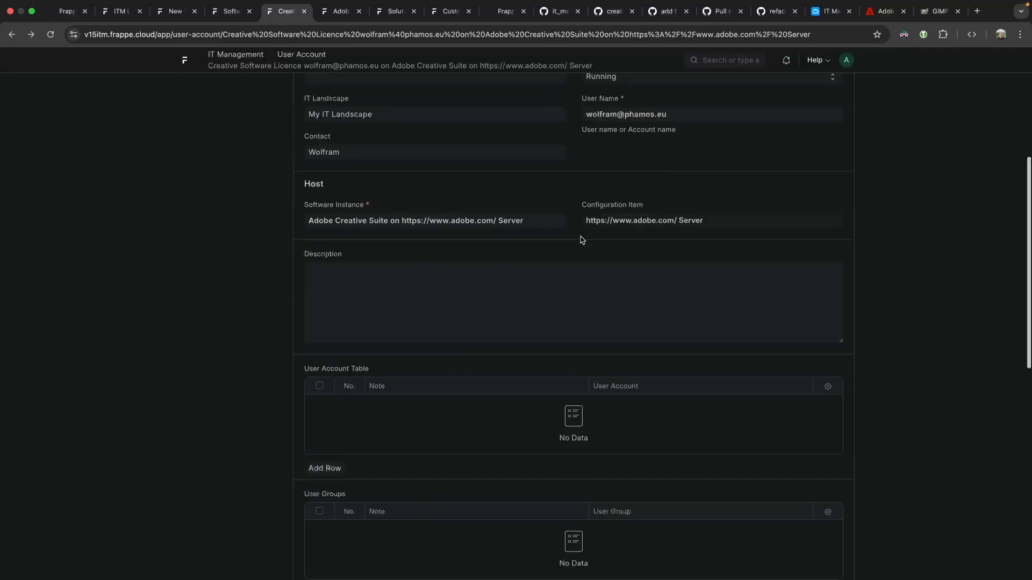
{"action": "scroll", "coordinate": [580, 239], "scroll_direction": "up", "scroll_amount": 1}
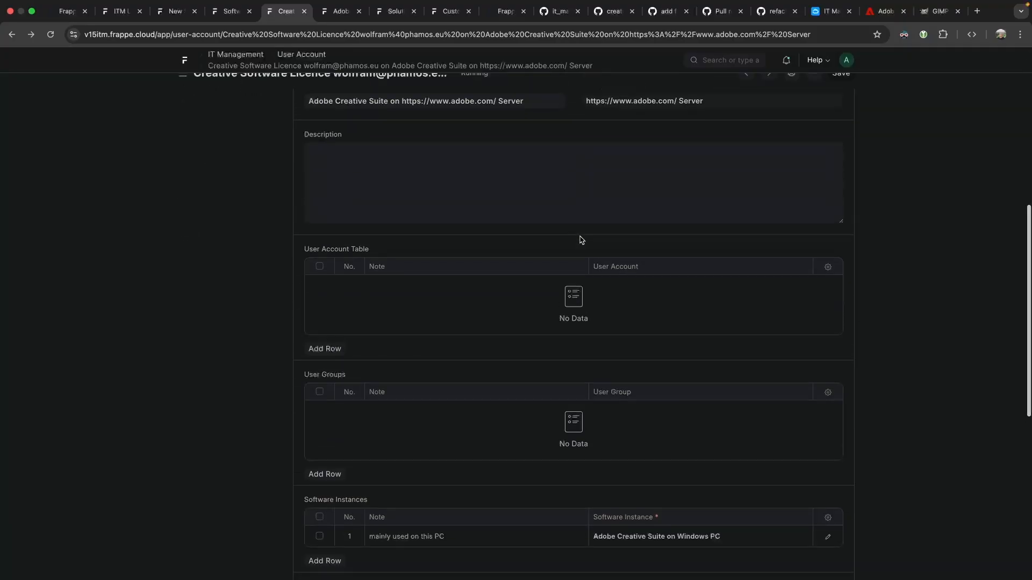
{"action": "scroll", "coordinate": [325, 157], "scroll_direction": "up", "scroll_amount": 1}
{"action": "key", "text": "super+shift+4"}
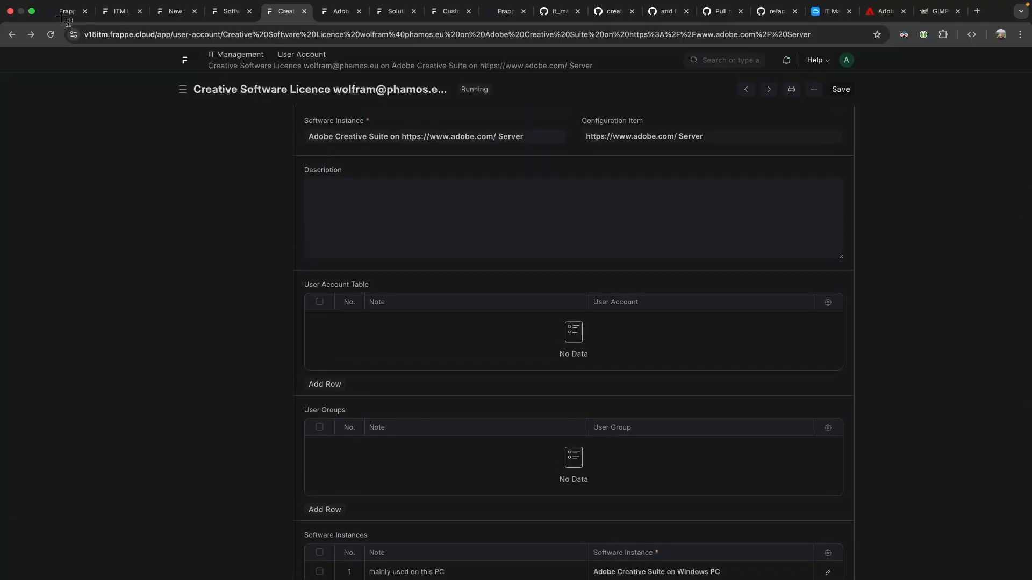
{"action": "left_click_drag", "start_coordinate": [54, 19], "coordinate": [921, 579]}
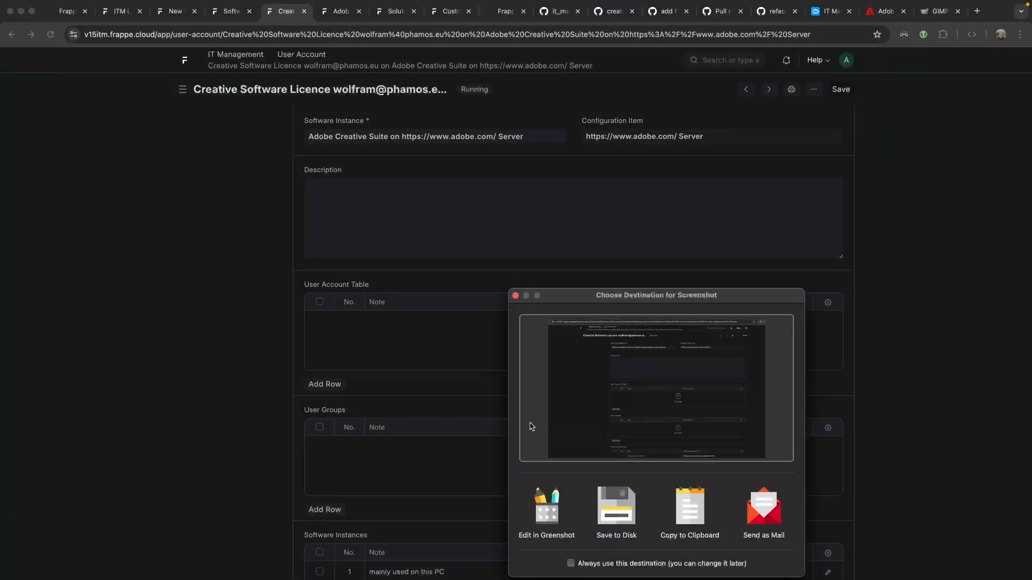
Send the Greenshot capture on for pasting and return to GitHub issue #297.
{"action": "left_click", "coordinate": [562, 502]}
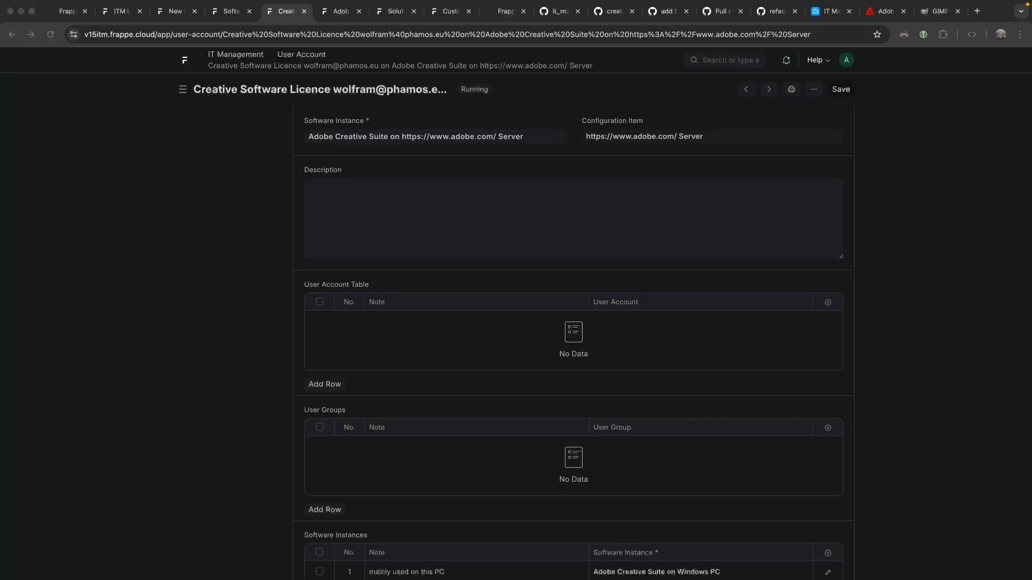
{"action": "left_click", "coordinate": [608, 16]}
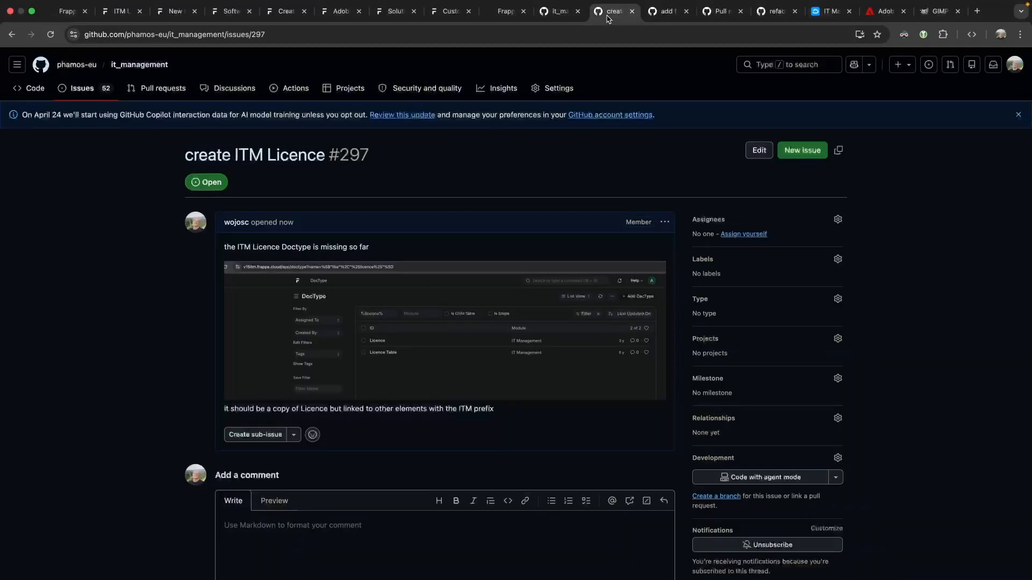
Draft issue 'links of ITM User Account not fully visible', paste the screenshot, then return to Frappe.
{"action": "left_click", "coordinate": [783, 149]}
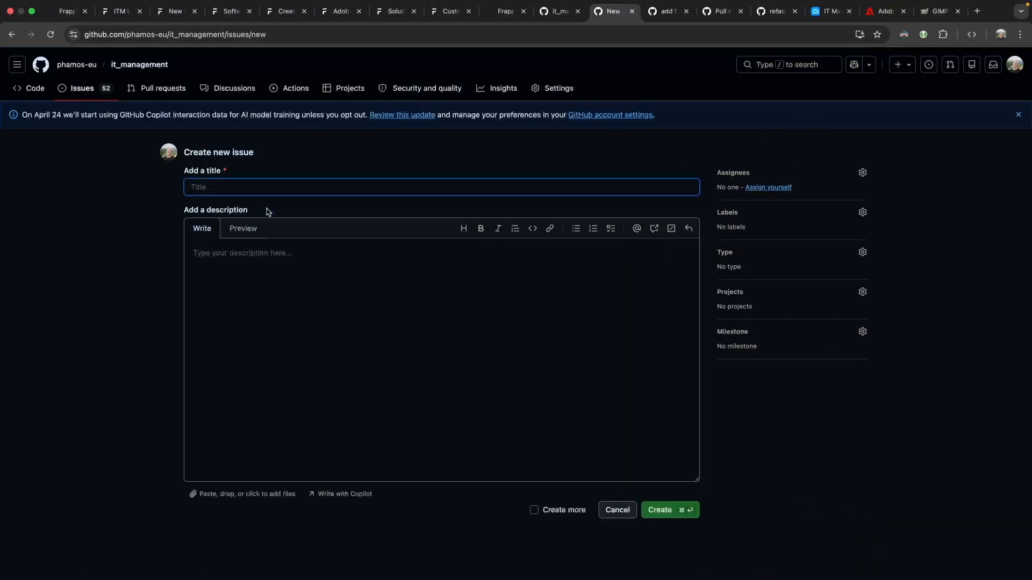
{"action": "type", "text": "lin"}
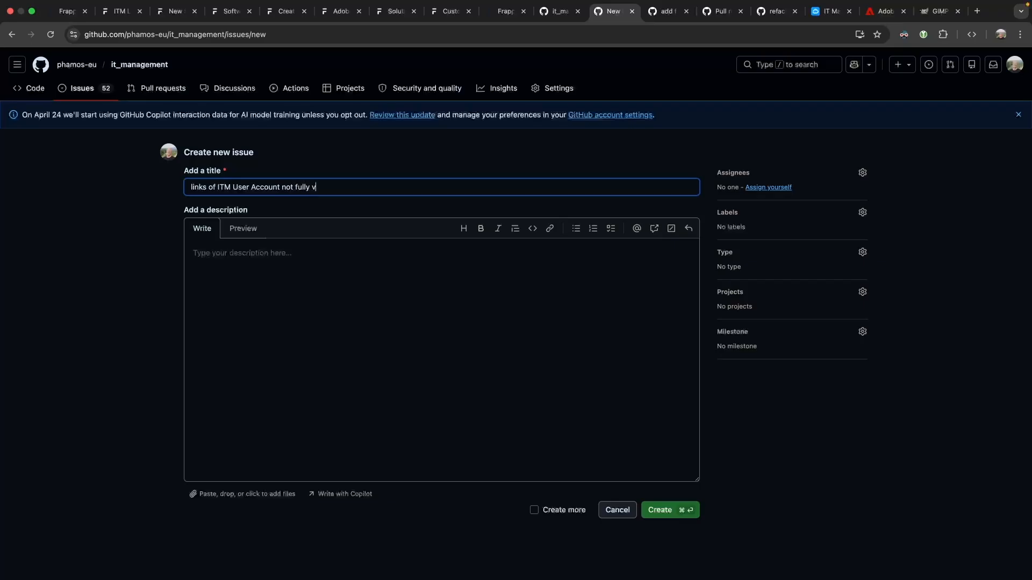
{"action": "left_click", "coordinate": [278, 319]}
{"action": "type", "text": "<!-- Uploading \"image.png\"... -->"}
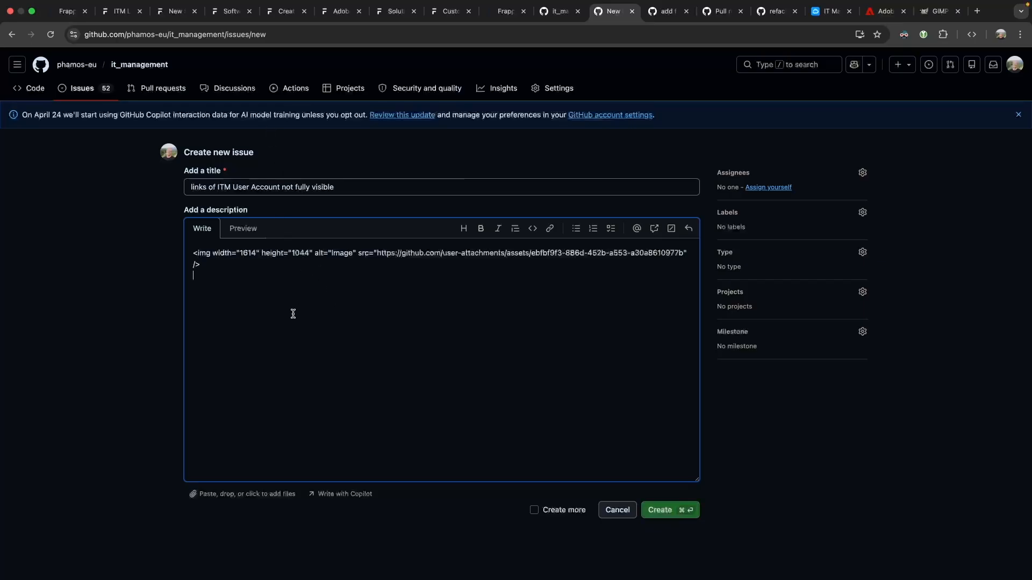
{"action": "left_click", "coordinate": [276, 15]}
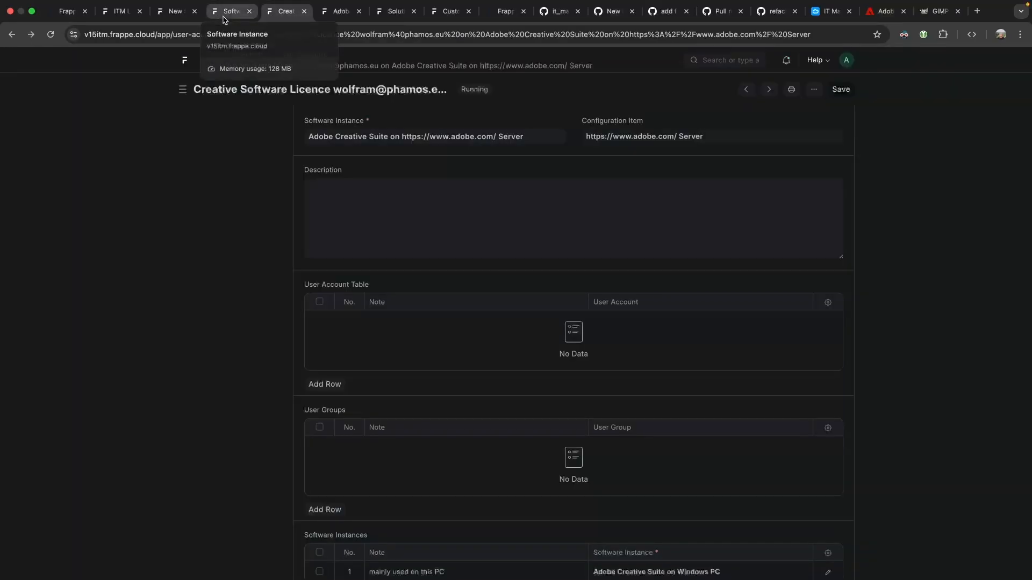
Open the Adobe Creative Suite on Windows PC software instance from the user account's Software Instance row.
{"action": "left_click", "coordinate": [224, 20]}
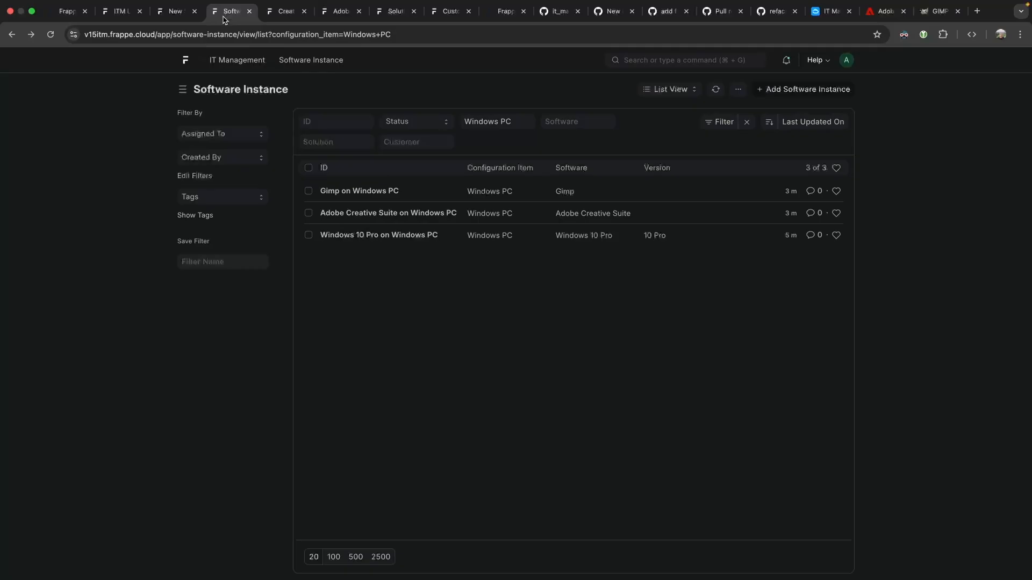
{"action": "left_click", "coordinate": [281, 16]}
{"action": "scroll", "coordinate": [660, 529], "scroll_direction": "down", "scroll_amount": 3}
{"action": "left_click", "coordinate": [725, 468]}
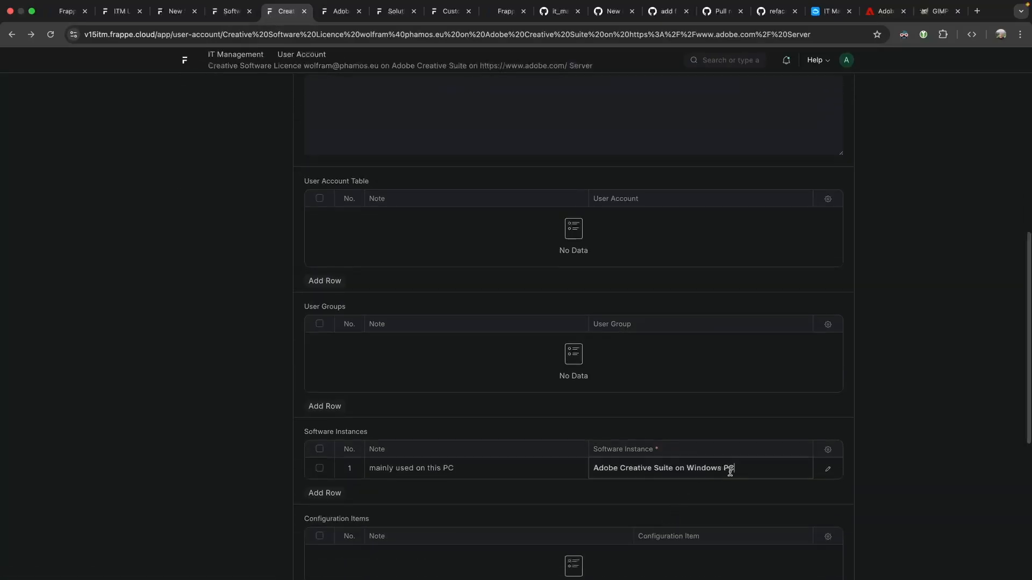
{"action": "left_click", "coordinate": [804, 471]}
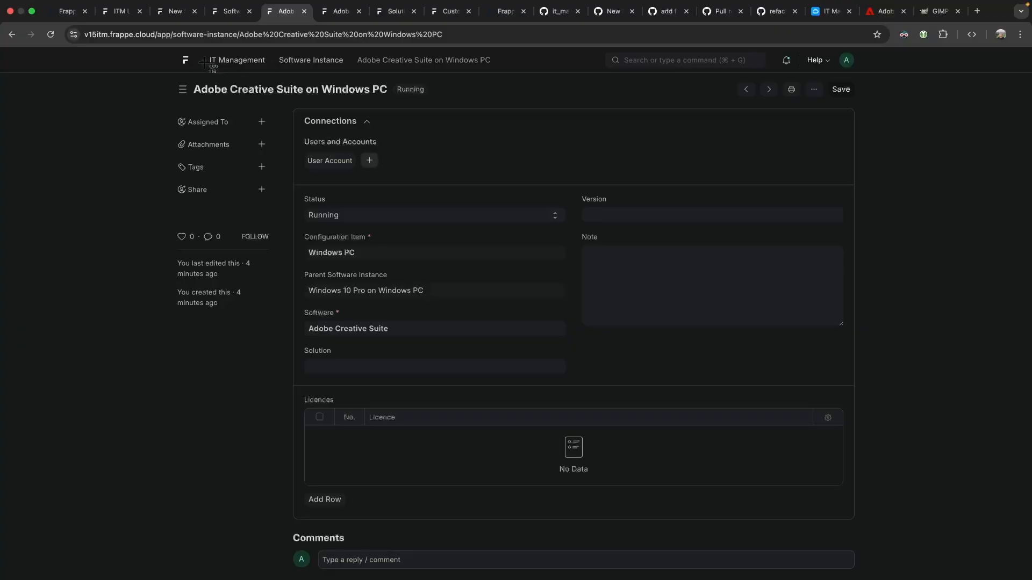
{"action": "key", "text": "Escape"}
{"action": "left_click", "coordinate": [12, 36]}
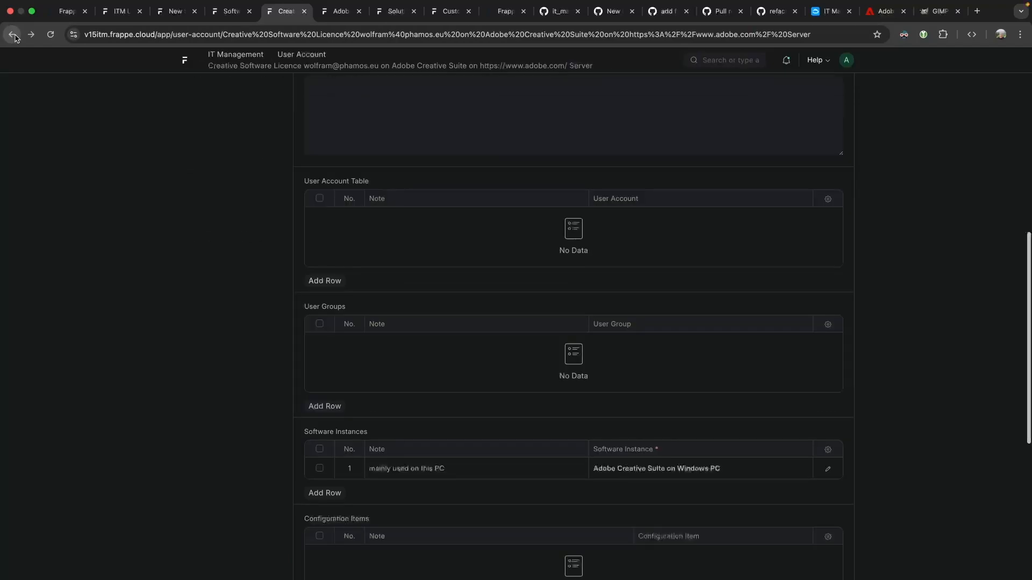
{"action": "left_click", "coordinate": [30, 35]}
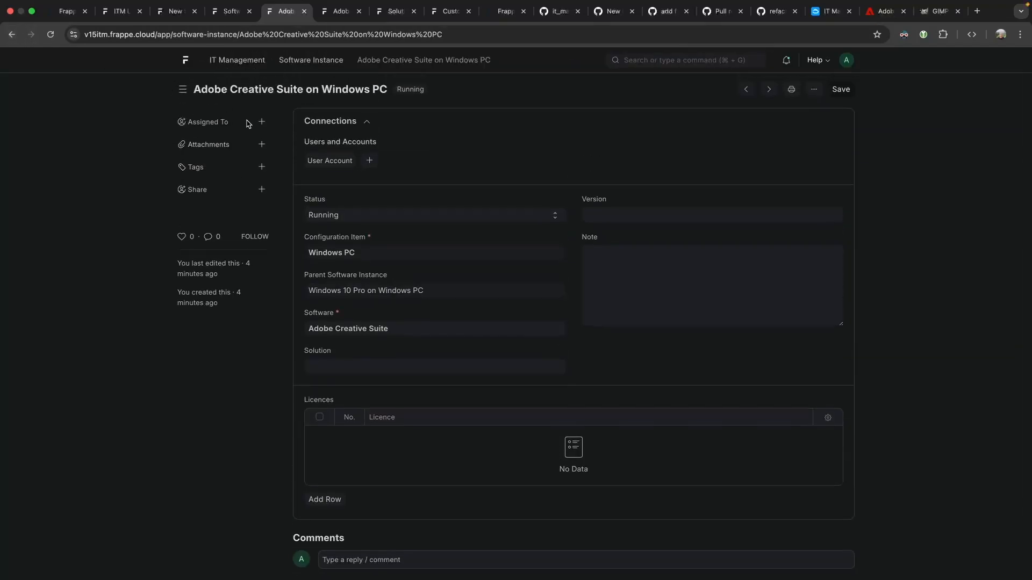
Screenshot the software instance form, paste it into the GitHub issue and create the issue.
{"action": "key", "text": "super+shift+4"}
{"action": "left_click_drag", "start_coordinate": [45, 23], "coordinate": [909, 454]}
{"action": "left_click", "coordinate": [550, 247]}
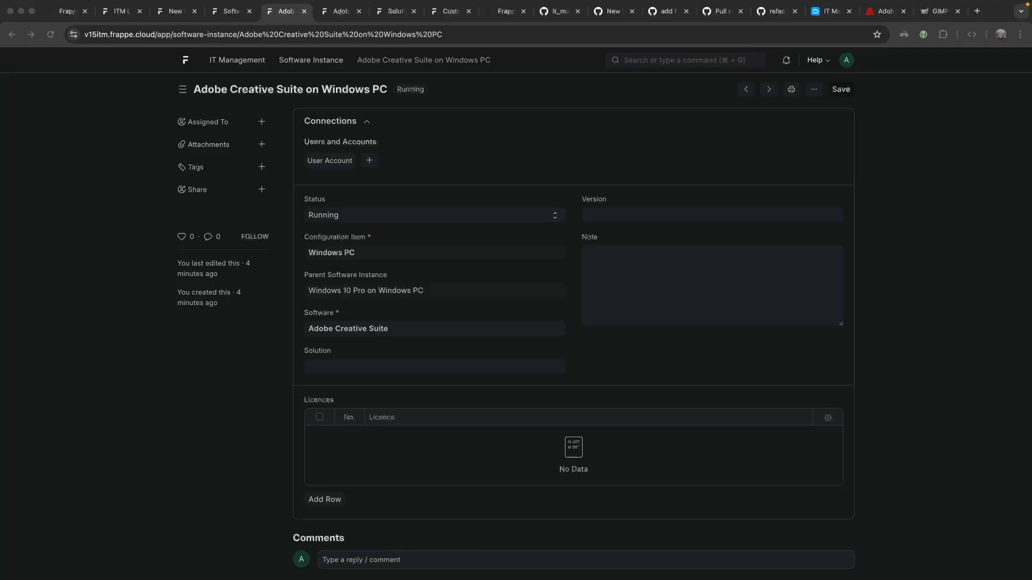
{"action": "left_click", "coordinate": [612, 11]}
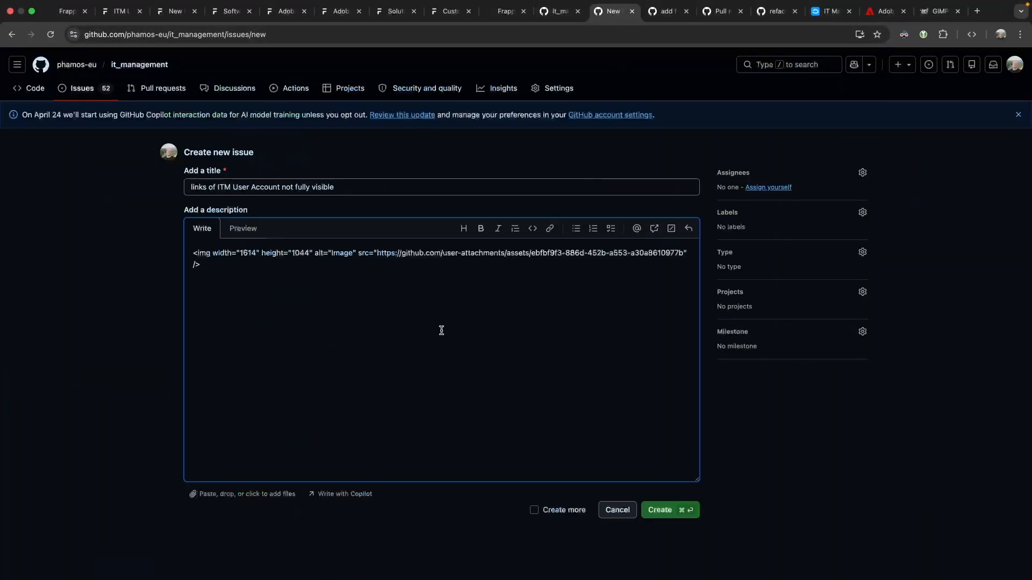
{"action": "key", "text": "super+v"}
{"action": "left_click", "coordinate": [664, 515]}
{"action": "left_click", "coordinate": [174, 11]}
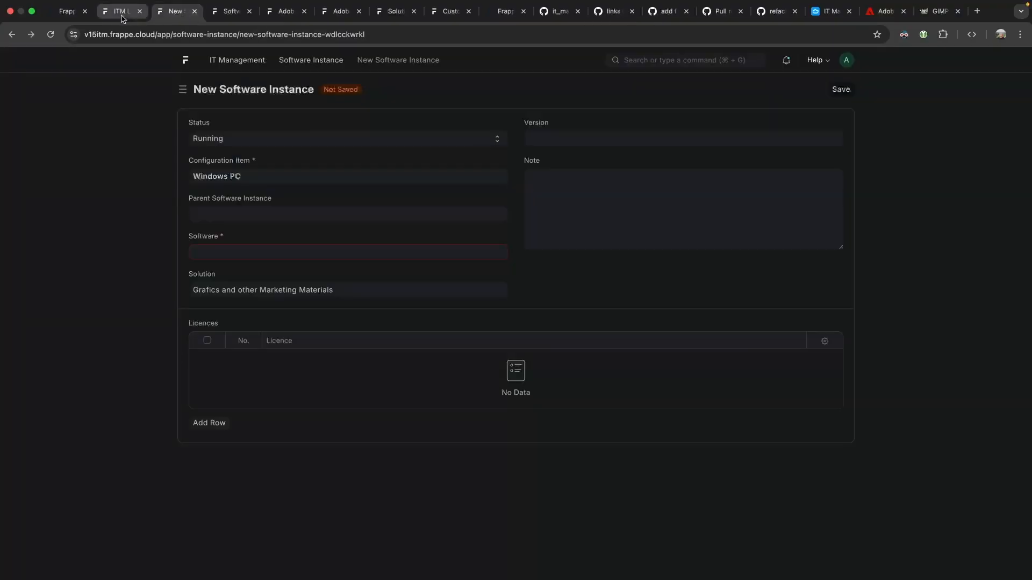
{"action": "left_click", "coordinate": [223, 14]}
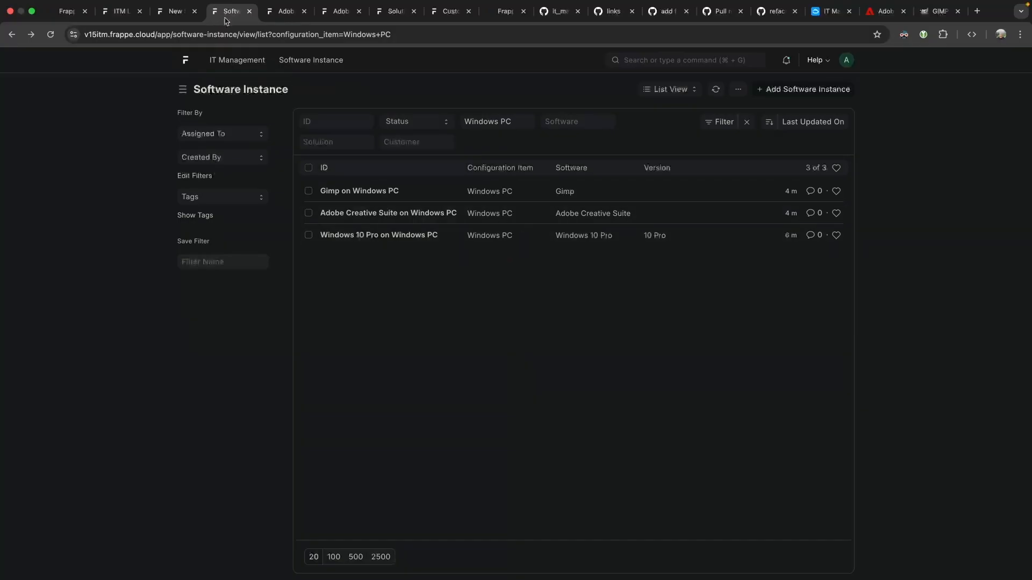
{"action": "left_click", "coordinate": [282, 11]}
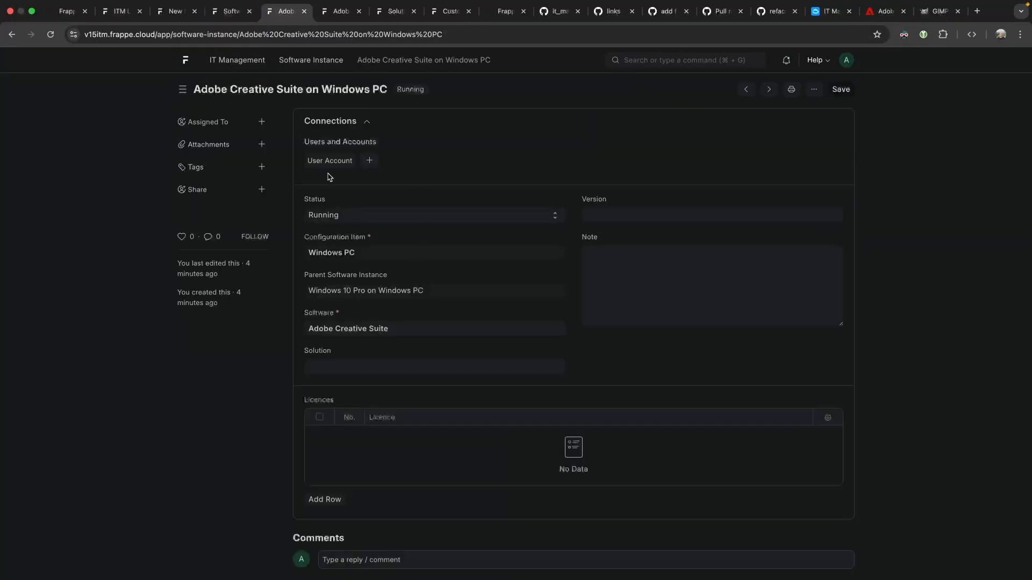
Open the Windows PC configuration item and scroll through it.
{"action": "left_click", "coordinate": [335, 253]}
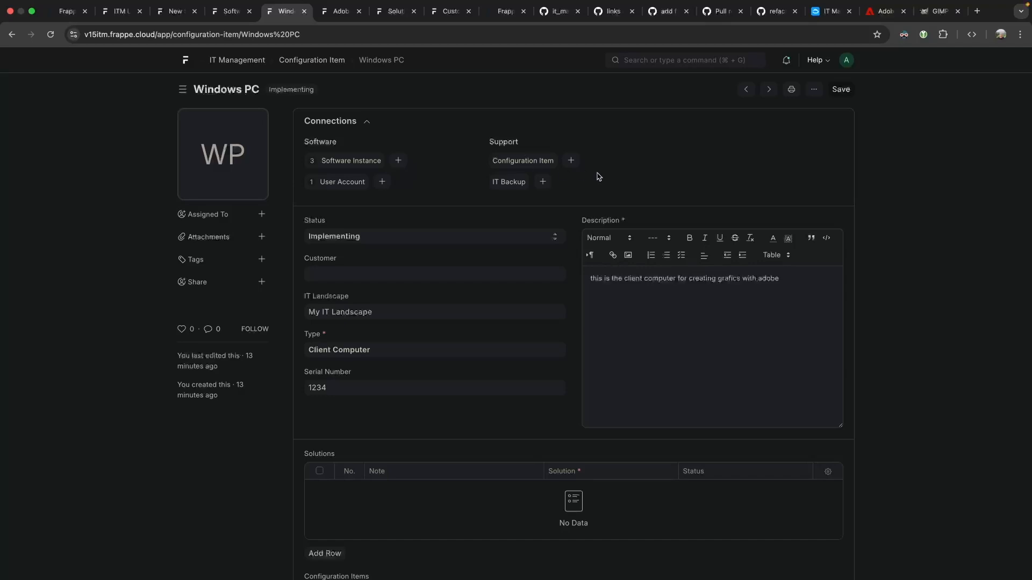
{"action": "scroll", "coordinate": [530, 237], "scroll_direction": "down", "scroll_amount": 2}
{"action": "scroll", "coordinate": [530, 240], "scroll_direction": "up", "scroll_amount": 2}
{"action": "scroll", "coordinate": [530, 239], "scroll_direction": "down", "scroll_amount": 10}
{"action": "scroll", "coordinate": [532, 240], "scroll_direction": "up", "scroll_amount": 10}
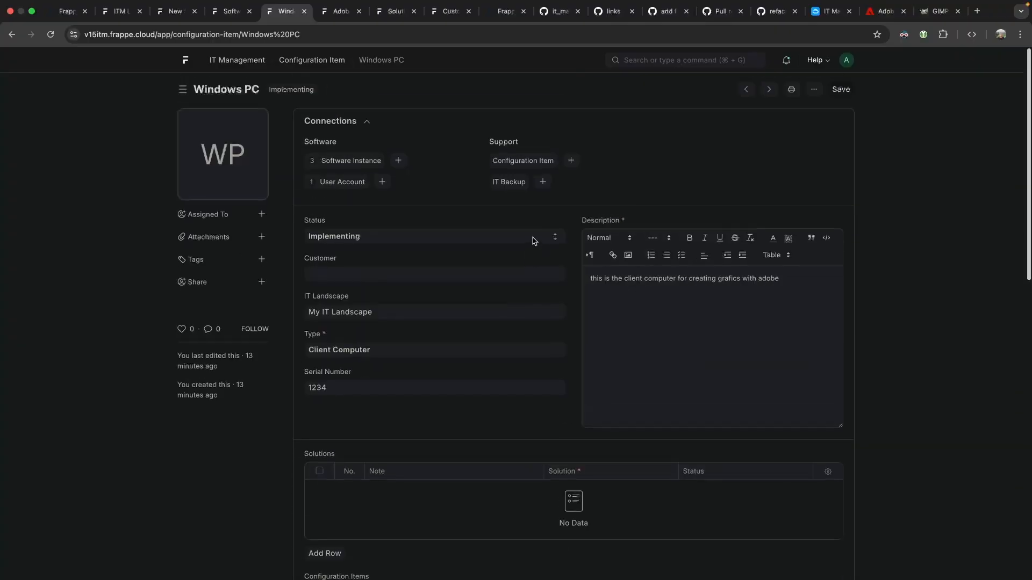
Search the site's doctypes for 'licence', then refilter them by 'checkli'.
{"action": "left_click", "coordinate": [654, 58]}
{"action": "type", "text": "licence"}
{"action": "key", "text": "Return"}
{"action": "triple_click", "coordinate": [334, 119]}
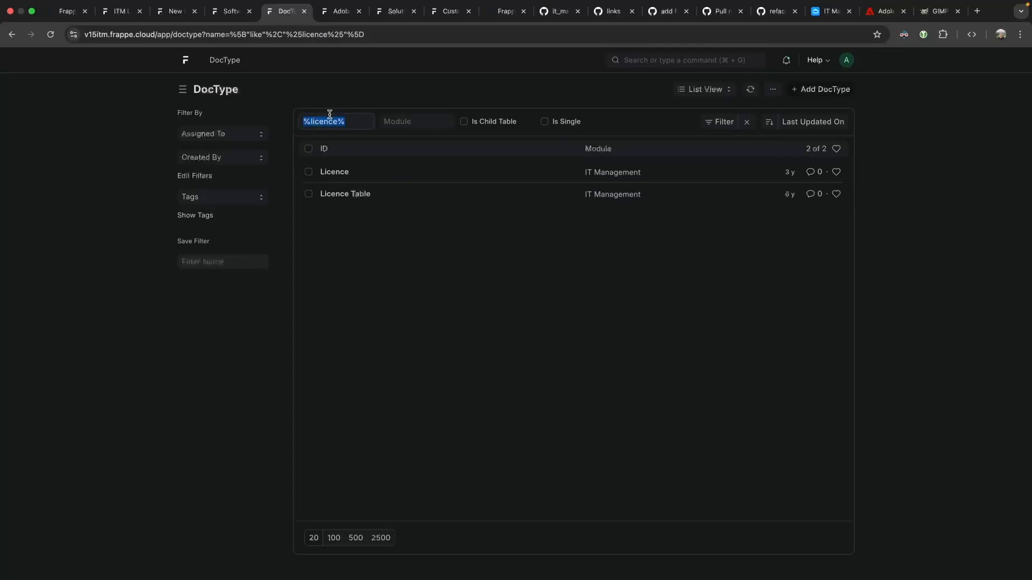
{"action": "type", "text": "checkli"}
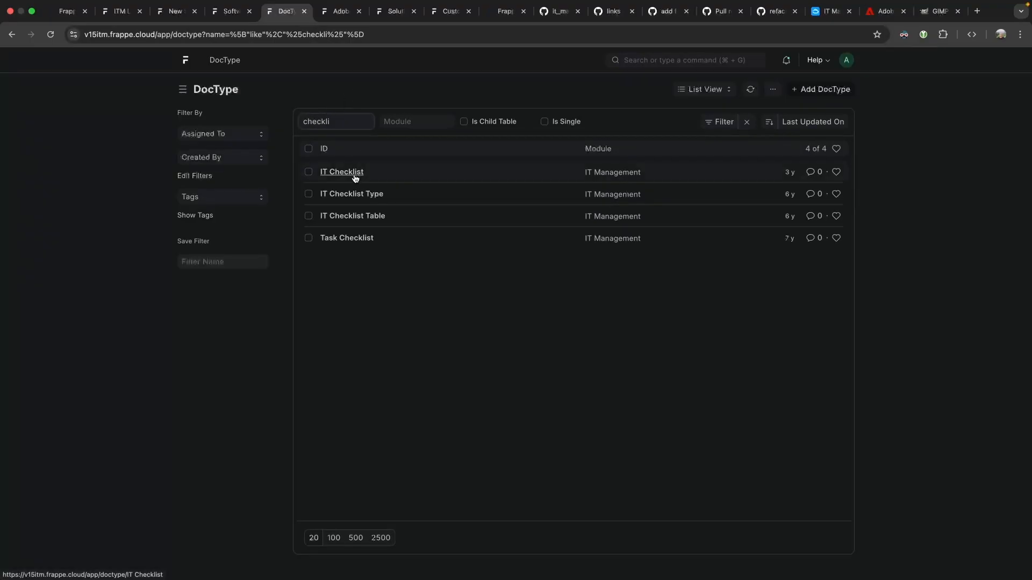
Inspect the Task Checklist doctype, then open the IT Checklist doctype and its list.
{"action": "left_click", "coordinate": [347, 237]}
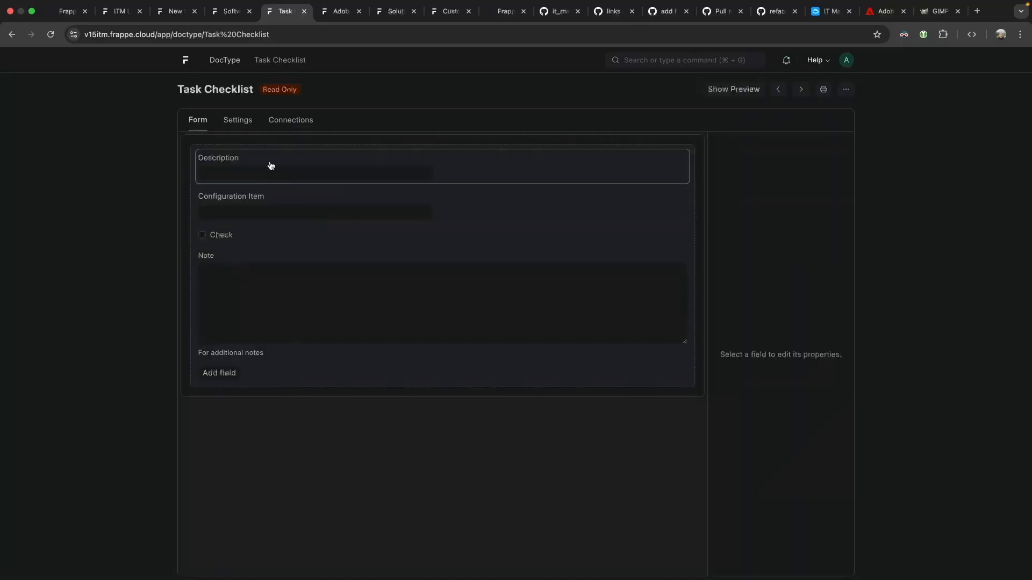
{"action": "left_click", "coordinate": [239, 122]}
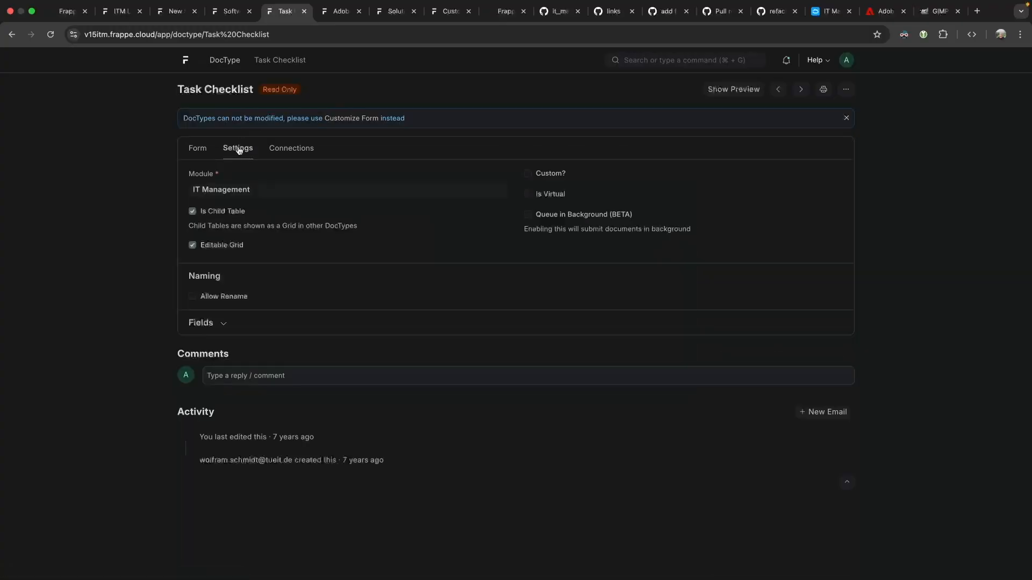
{"action": "left_click", "coordinate": [12, 36]}
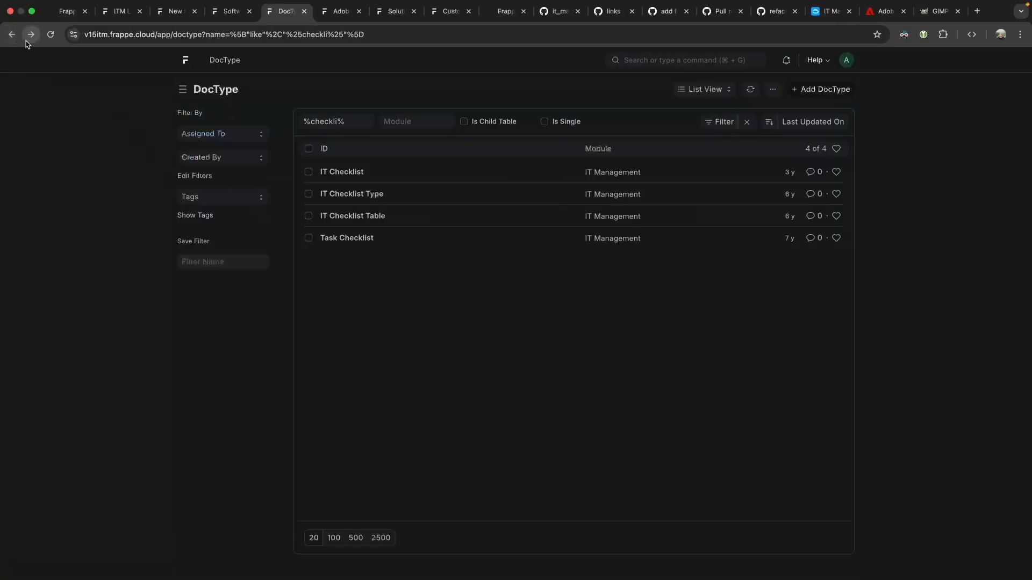
{"action": "left_click", "coordinate": [360, 176]}
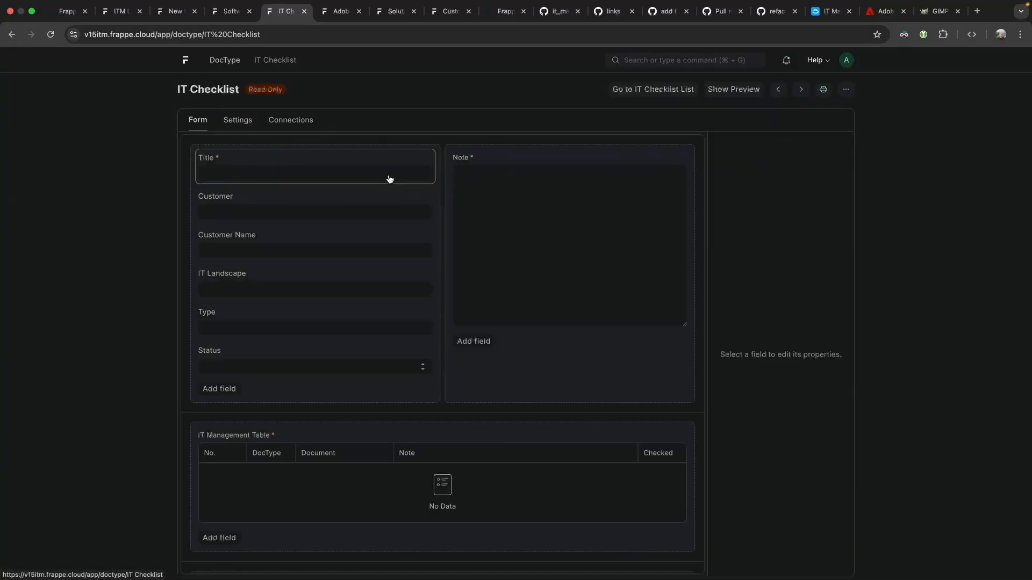
{"action": "left_click", "coordinate": [619, 95]}
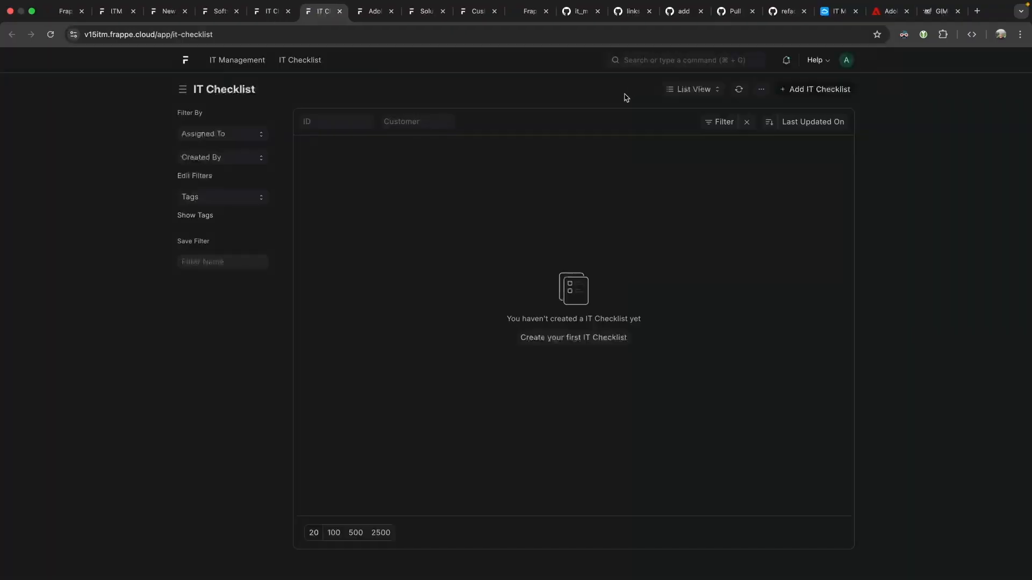
Start a new IT Checklist titled 'install a windows pc with adobe and GIMP'.
{"action": "left_click", "coordinate": [561, 343]}
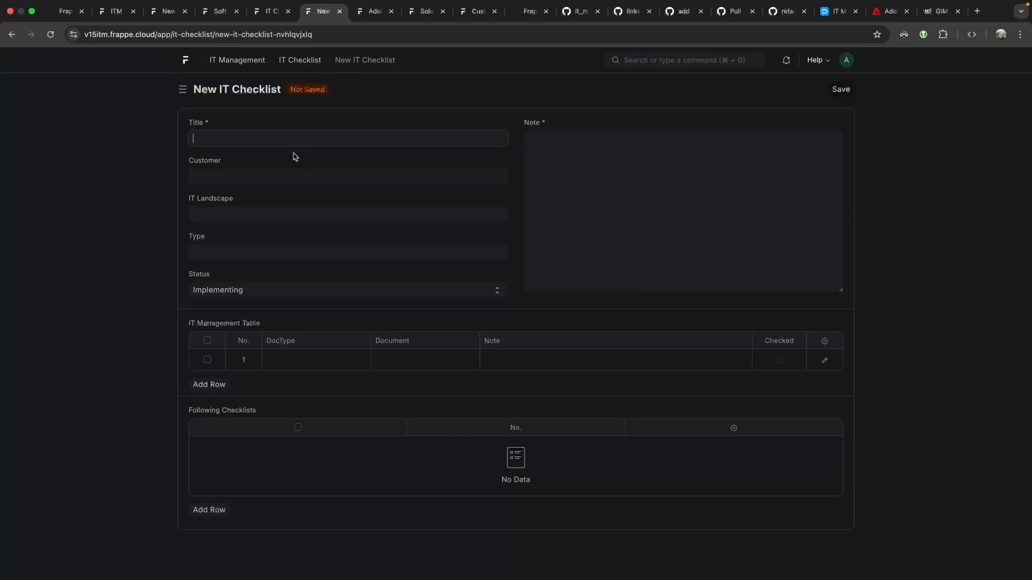
{"action": "type", "text": "install a windows pc with adobe a"}
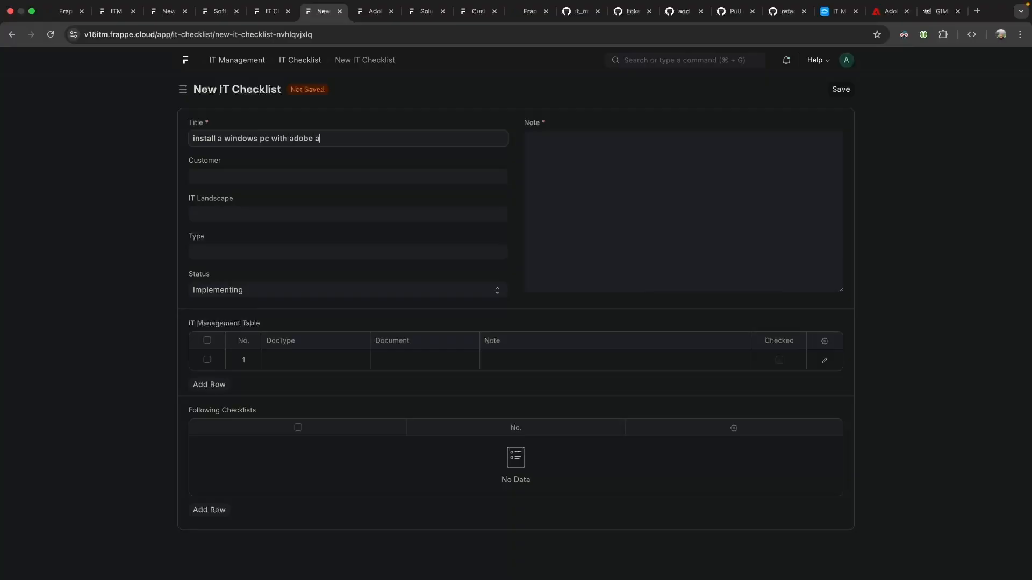
{"action": "type", "text": "nd GIMP"}
{"action": "key", "text": "Tab"}
Write the note 'this is a manual on how run set up a compauter for the grafics department'.
{"action": "left_click", "coordinate": [665, 173]}
{"action": "type", "text": "this is a mu"}
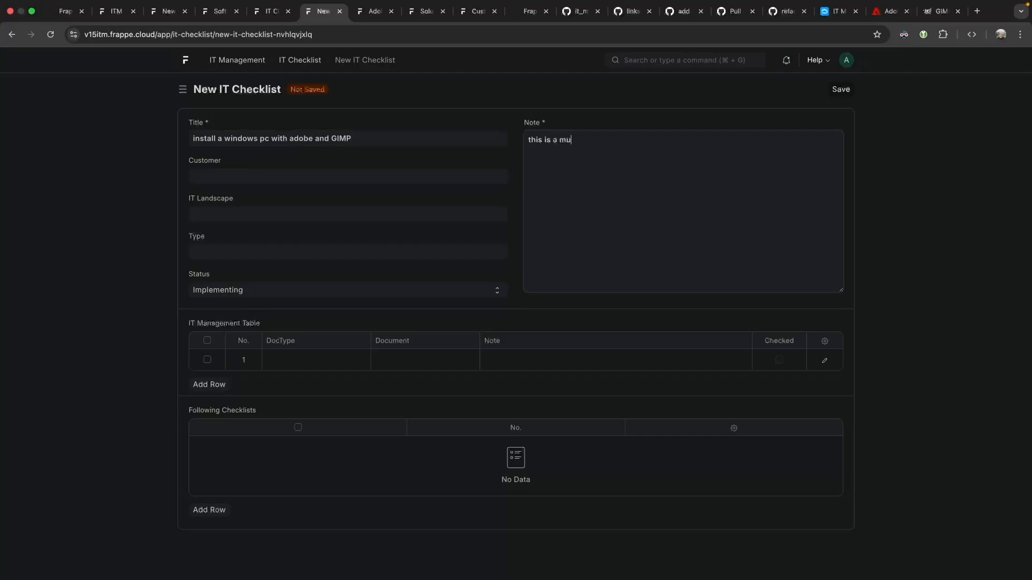
{"action": "key", "text": "BackSpace"}
{"action": "type", "text": "anual on how run set up a compauter for the grafics department"}
{"action": "left_click", "coordinate": [223, 192]}
Set IT Landscape to My IT Landscape, leave Type empty and keep Status at Implementing.
{"action": "left_click", "coordinate": [234, 215]}
{"action": "left_click", "coordinate": [253, 237]}
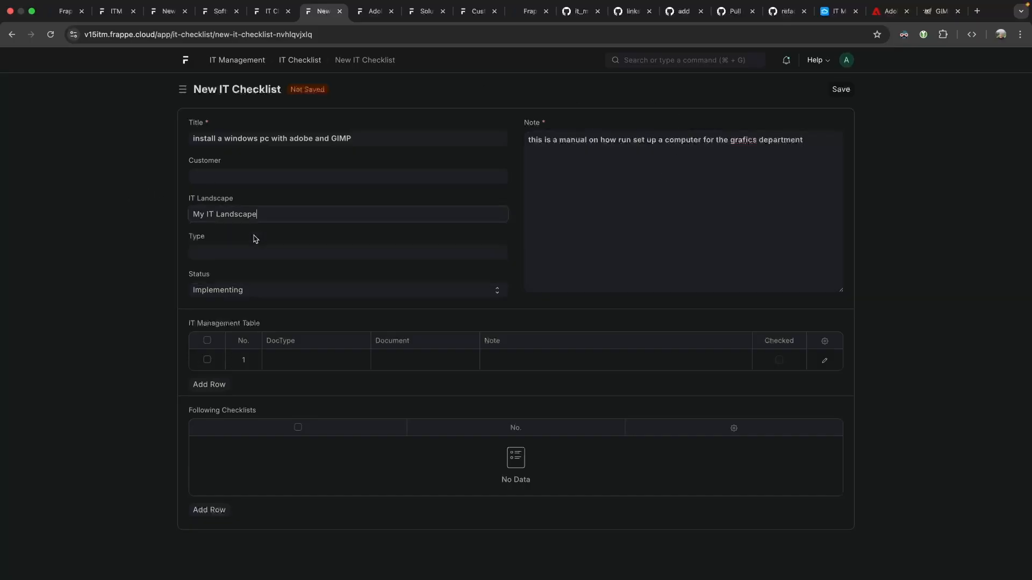
{"action": "left_click", "coordinate": [234, 256]}
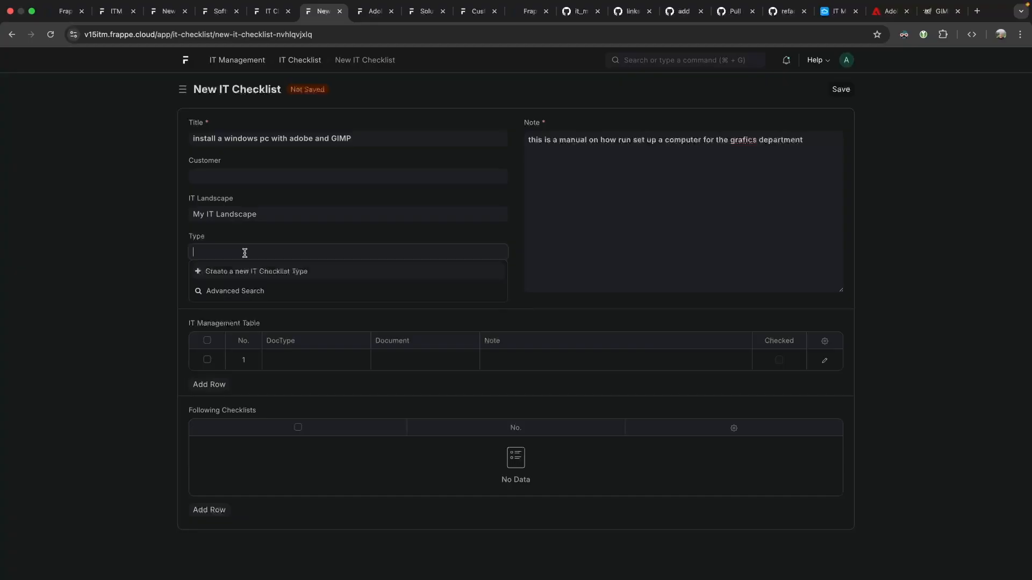
{"action": "left_click", "coordinate": [240, 237]}
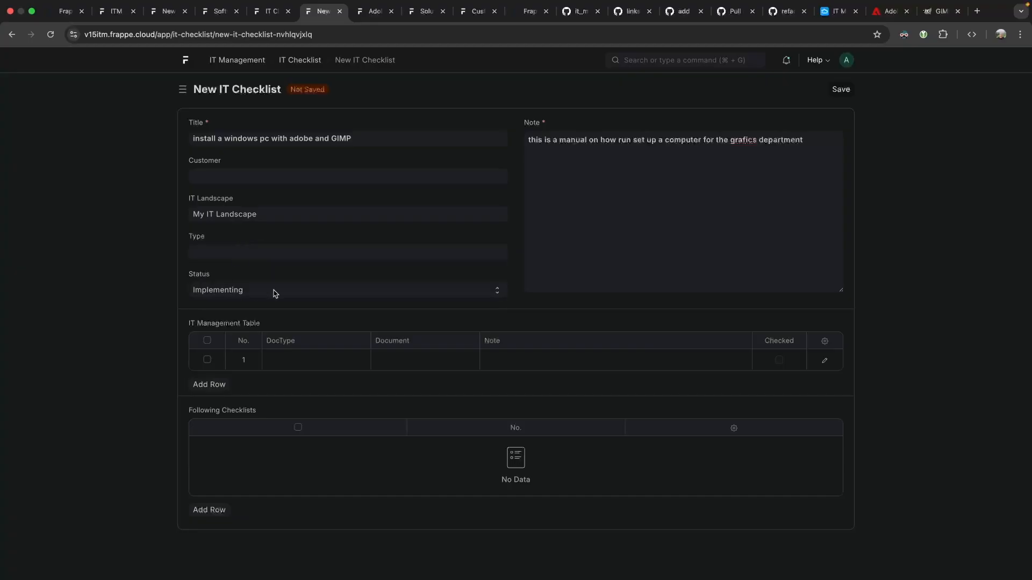
{"action": "left_click", "coordinate": [220, 292]}
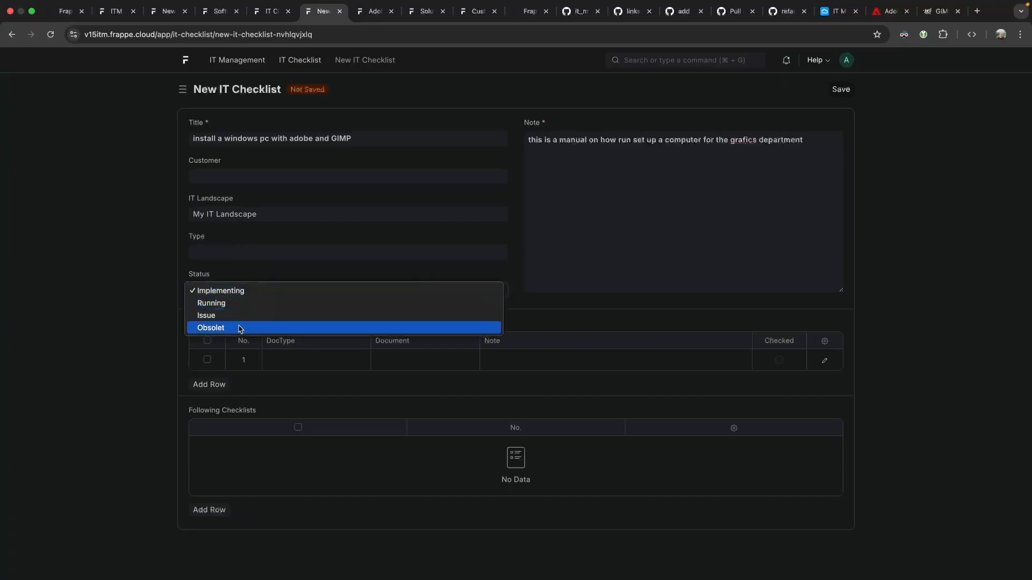
{"action": "left_click", "coordinate": [247, 290]}
{"action": "left_click", "coordinate": [311, 357]}
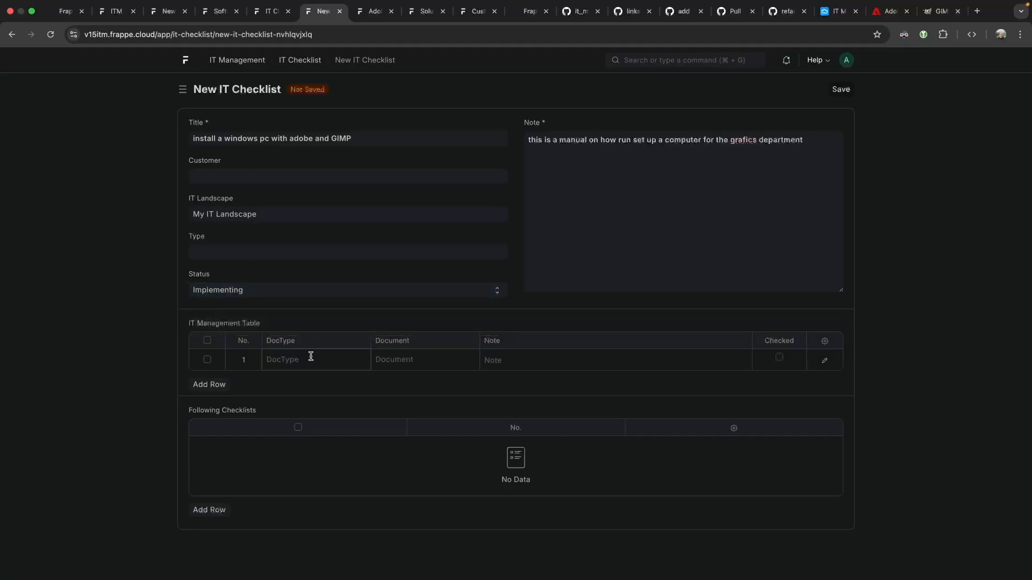
Set row 1 to IT Landscape with the note 'identifiy where the device is setup'.
{"action": "scroll", "coordinate": [295, 457], "scroll_direction": "down", "scroll_amount": 10}
{"action": "scroll", "coordinate": [295, 454], "scroll_direction": "up", "scroll_amount": 10}
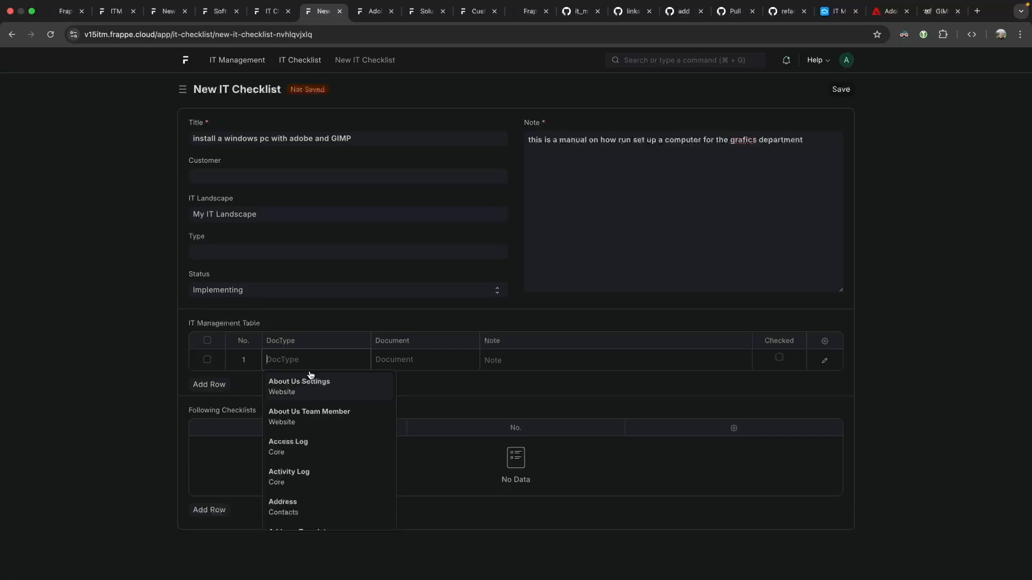
{"action": "left_click", "coordinate": [824, 360]}
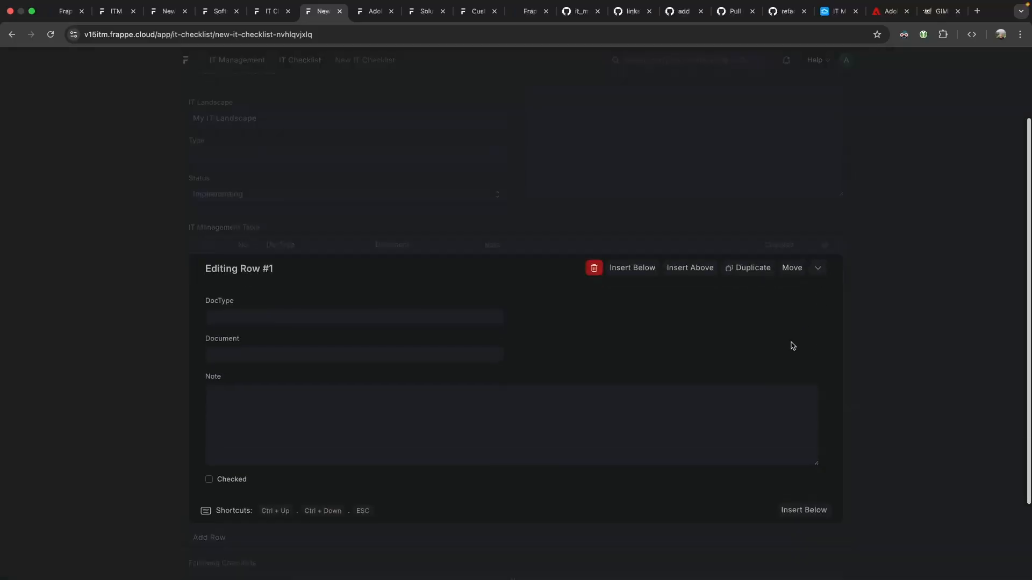
{"action": "left_click", "coordinate": [102, 263]}
{"action": "left_click", "coordinate": [298, 359]}
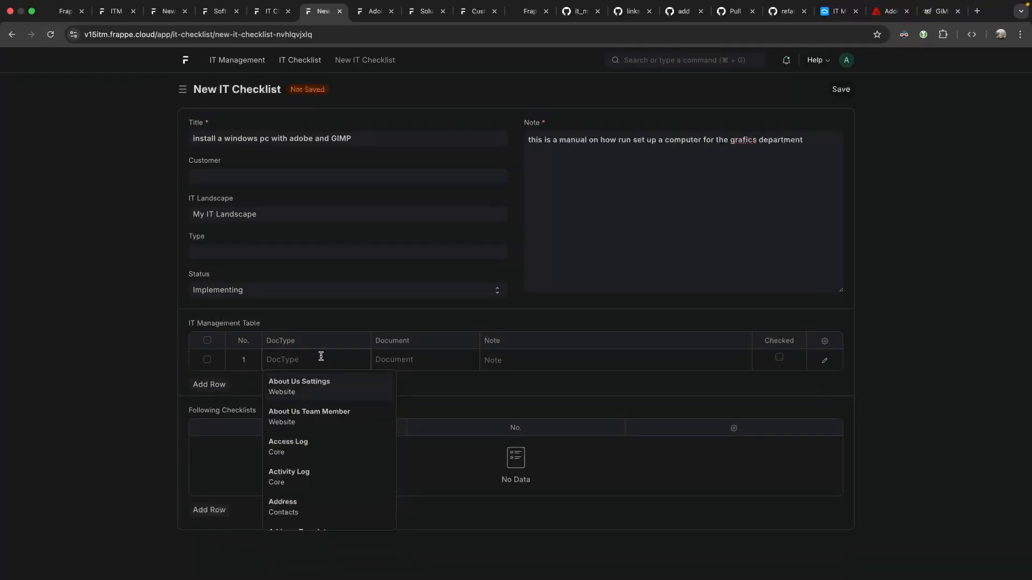
{"action": "type", "text": "it land"}
{"action": "key", "text": "Return"}
{"action": "key", "text": "Tab"}
{"action": "key", "text": "Tab"}
{"action": "type", "text": "ident"}
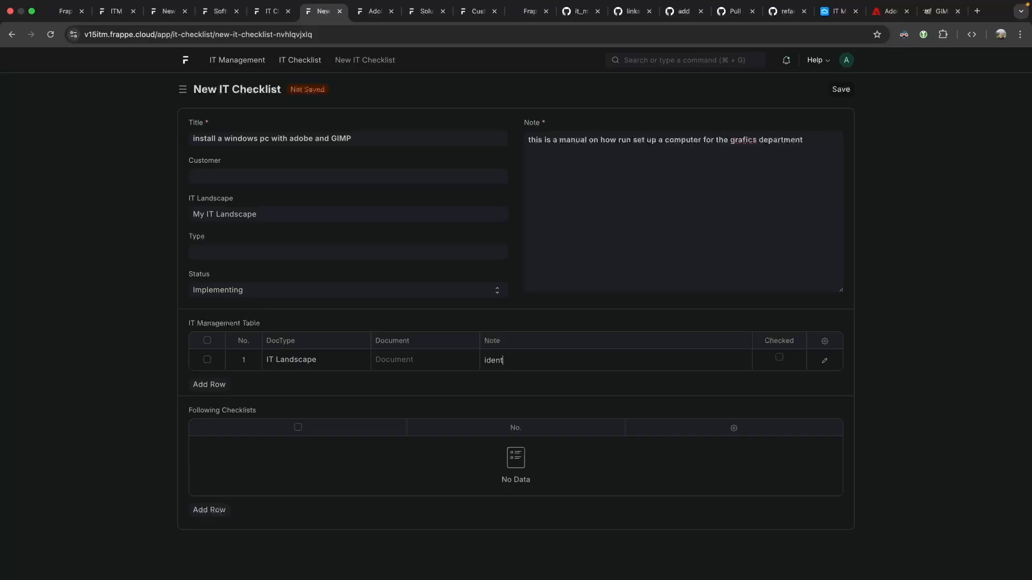
{"action": "type", "text": "ifiy where the device is setup"}
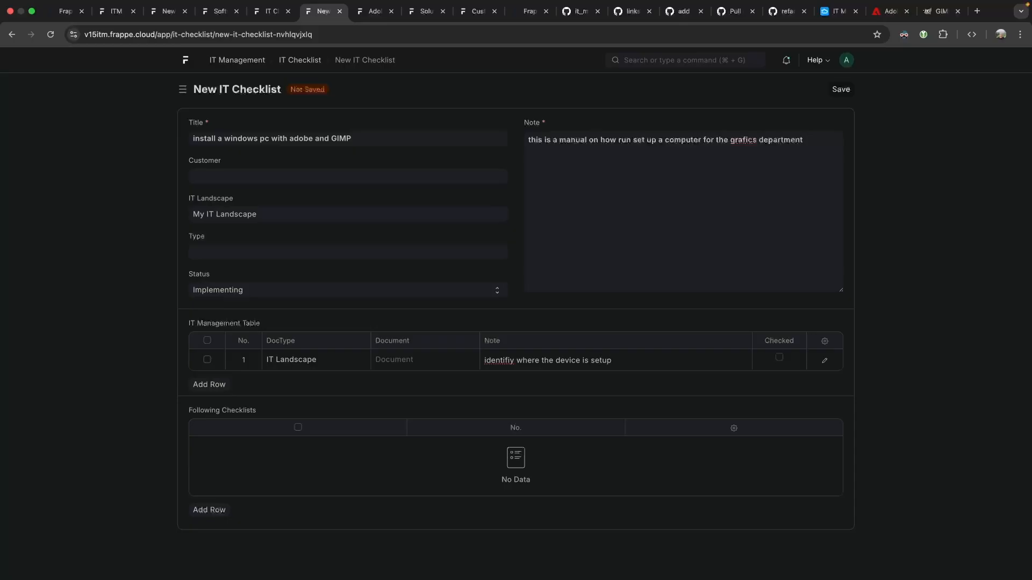
Add row 2 Location with note 'Identify the right place to set it up', and row 3 Local Area Network.
{"action": "key", "text": "Return"}
{"action": "type", "text": "it loc"}
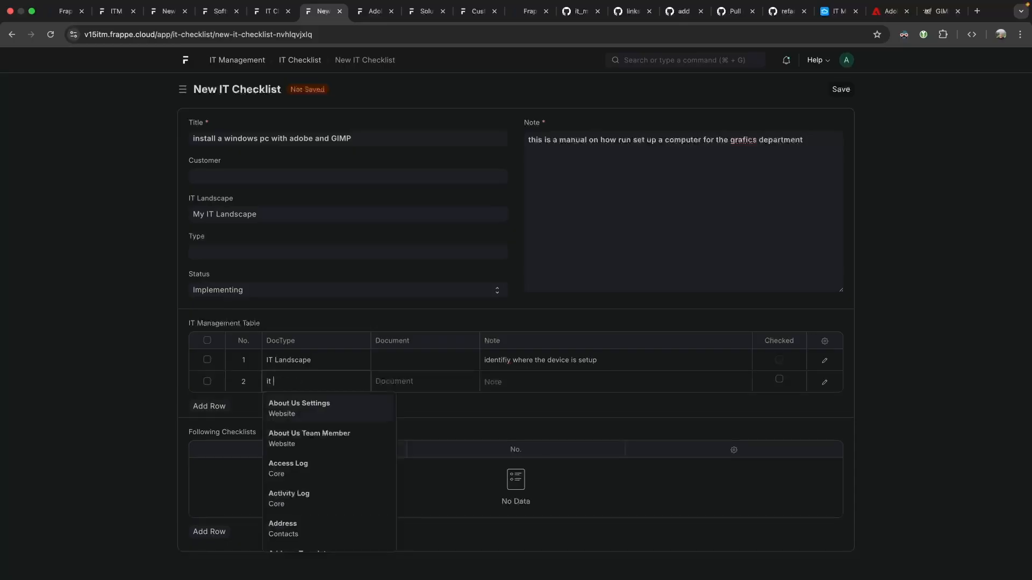
{"action": "key", "text": "alt+BackSpace"}
{"action": "key", "text": "alt+BackSpace"}
{"action": "type", "text": "loca"}
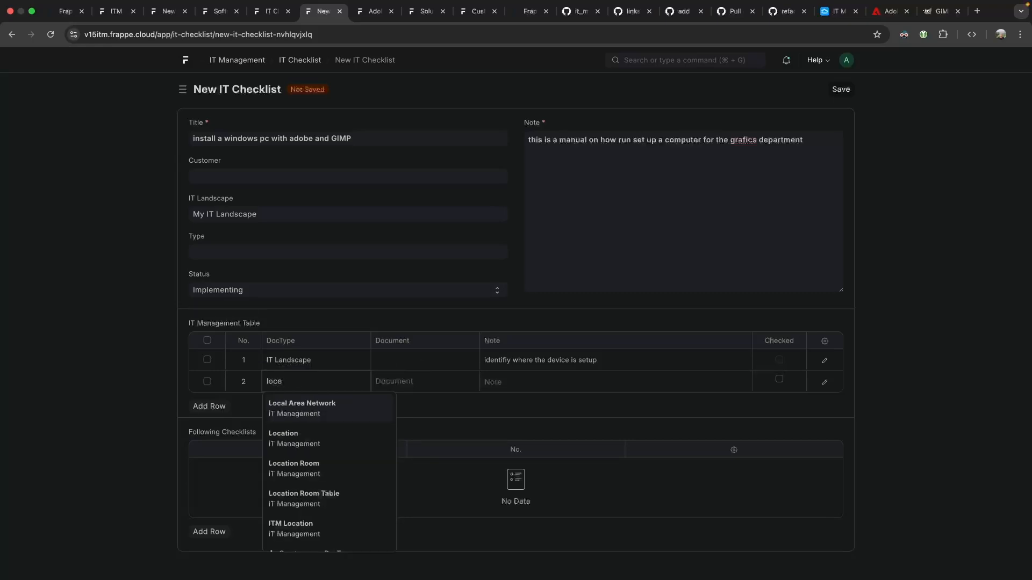
{"action": "key", "text": "Down"}
{"action": "key", "text": "Return"}
{"action": "key", "text": "shift+Tab"}
{"action": "type", "text": "Id"}
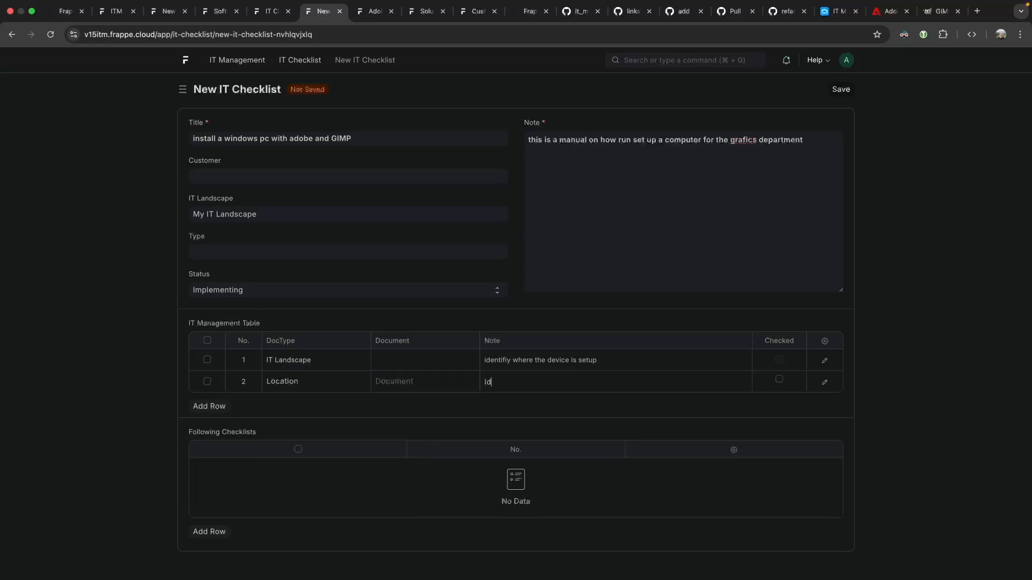
{"action": "type", "text": "entify the es"}
{"action": "key", "text": "BackSpace"}
{"action": "type", "text": "right place to set it up"}
{"action": "key", "text": "Tab"}
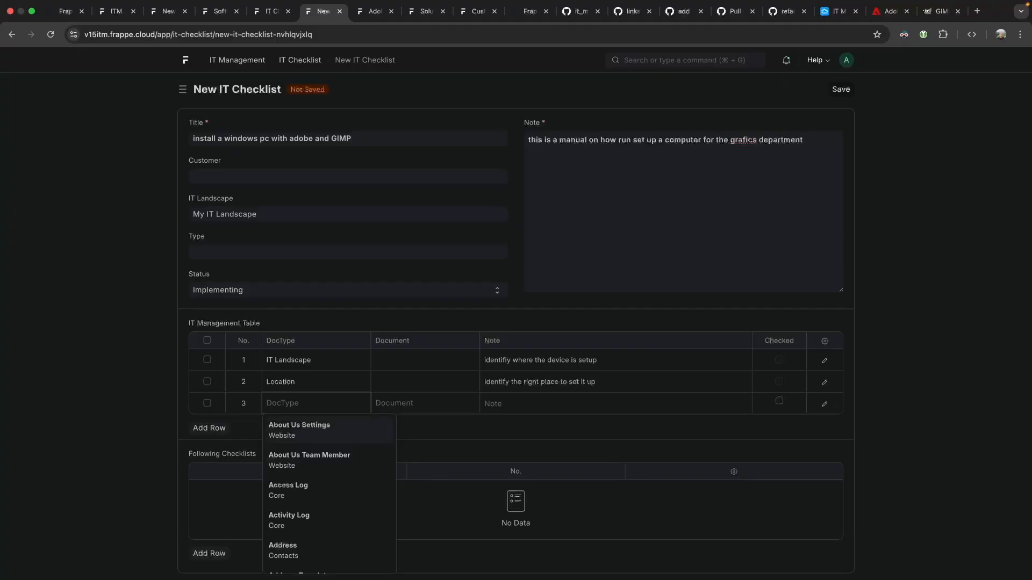
{"action": "type", "text": "lan"}
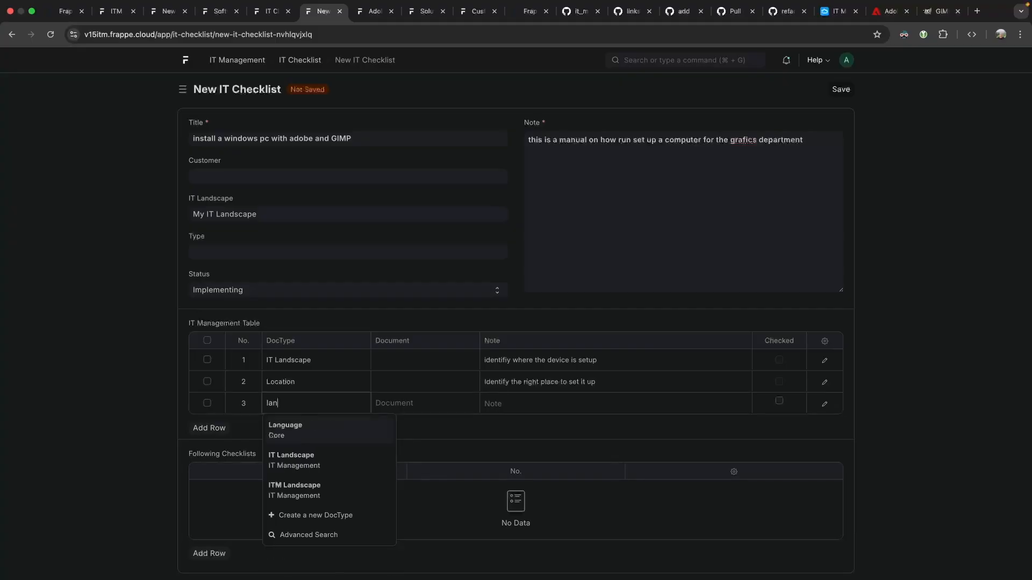
{"action": "type", "text": "ocal a"}
{"action": "key", "text": "Tab"}
{"action": "key", "text": "Tab"}
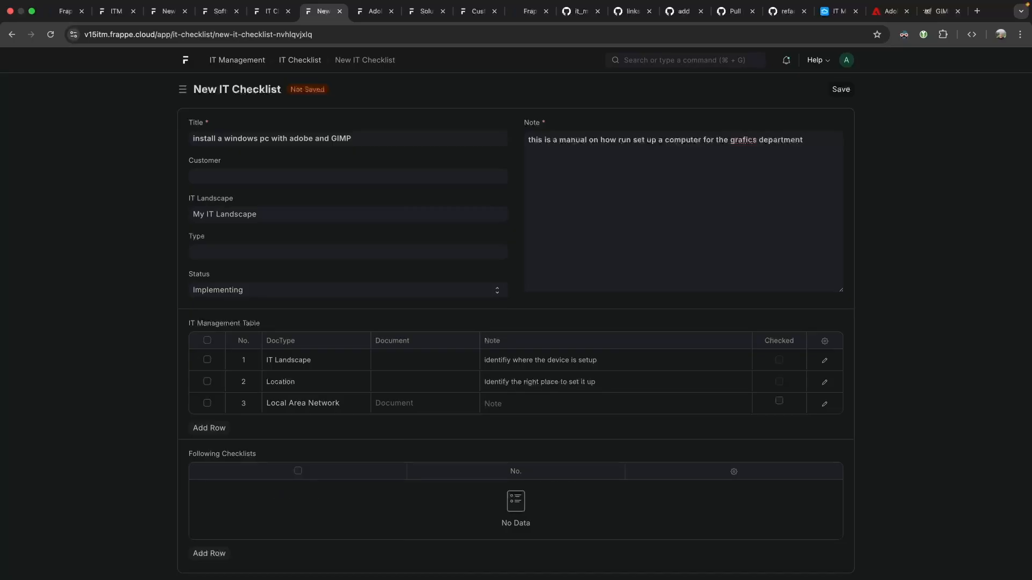
Note 'which one?' on row 3 and add row 4 IP Address with note 'find free ip address'.
{"action": "type", "text": "which one?"}
{"action": "key", "text": "Tab"}
{"action": "type", "text": "ip add"}
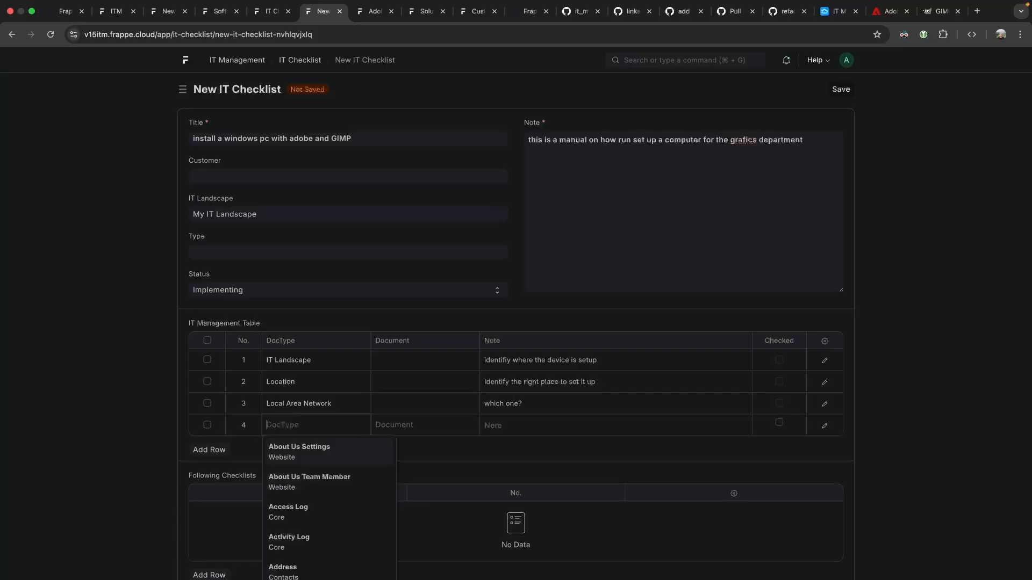
{"action": "key", "text": "Tab"}
{"action": "key", "text": "Tab"}
{"action": "type", "text": "find"}
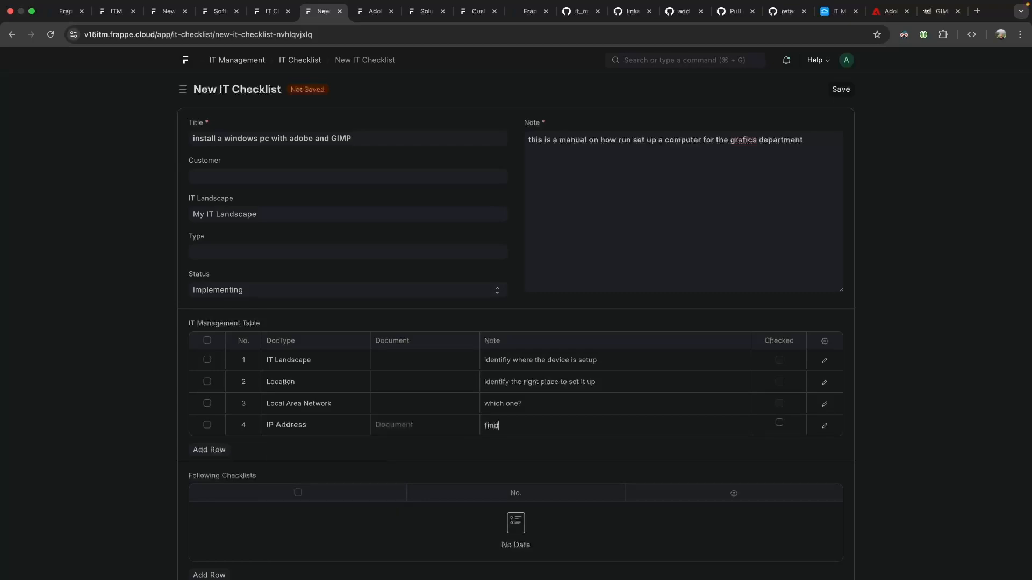
{"action": "type", "text": " free ip address"}
{"action": "key", "text": "Tab"}
{"action": "key", "text": "Tab"}
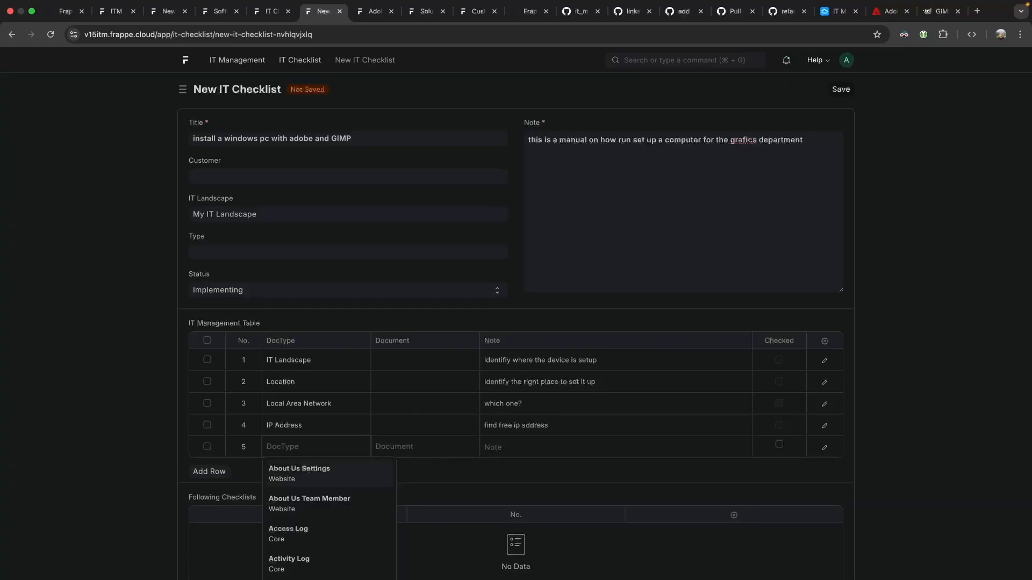
Add row 5 Configuration Item with the note 'identify host hardware'.
{"action": "type", "text": "installed"}
{"action": "key", "text": "BackSpace"}
{"action": "key", "text": "BackSpace"}
{"action": "key", "text": "BackSpace"}
{"action": "key", "text": "BackSpace"}
{"action": "key", "text": "BackSpace"}
{"action": "key", "text": "BackSpace"}
{"action": "key", "text": "BackSpace"}
{"action": "key", "text": "BackSpace"}
{"action": "key", "text": "BackSpace"}
{"action": "key", "text": "BackSpace"}
{"action": "type", "text": "s"}
{"action": "key", "text": "BackSpace"}
{"action": "type", "text": "config"}
{"action": "type", "text": "ratio"}
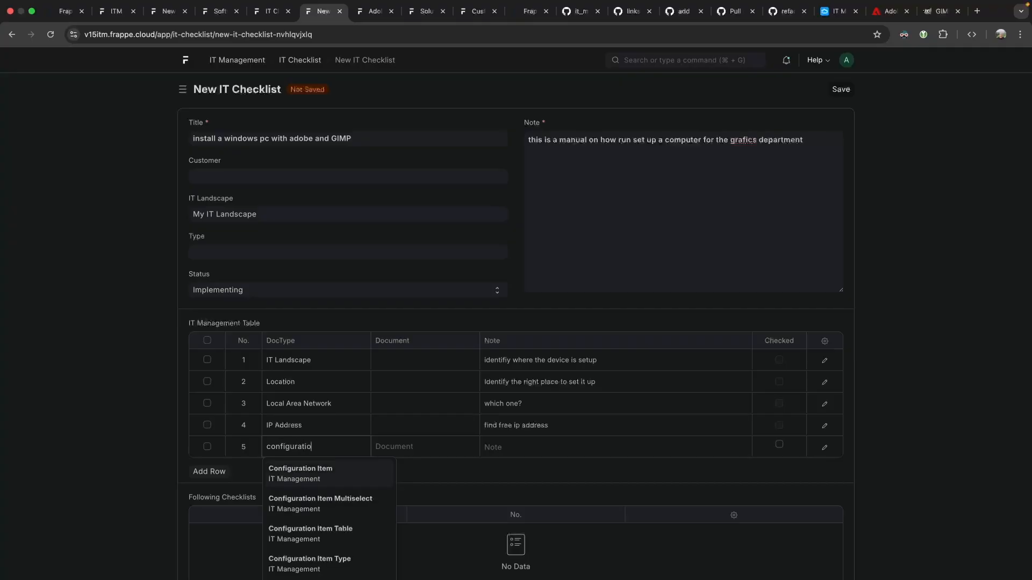
{"action": "key", "text": "Return"}
{"action": "key", "text": "Tab"}
{"action": "key", "text": "Tab"}
{"action": "type", "text": "identify host hardware"}
Add row 6 as Software Instance, then retype 'software' in its DocType.
{"action": "key", "text": "Tab"}
{"action": "key", "text": "Tab"}
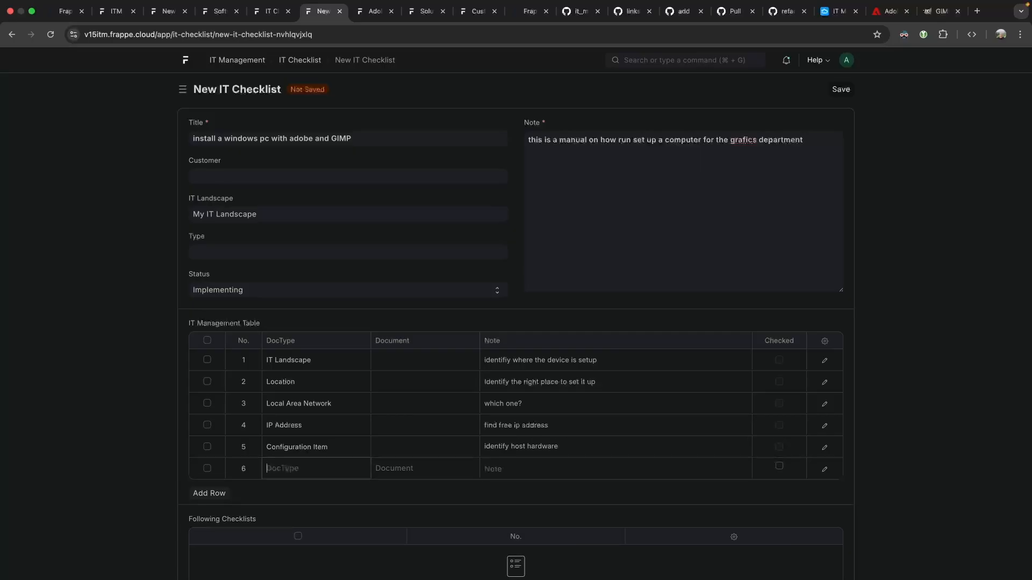
{"action": "type", "text": "software insta"}
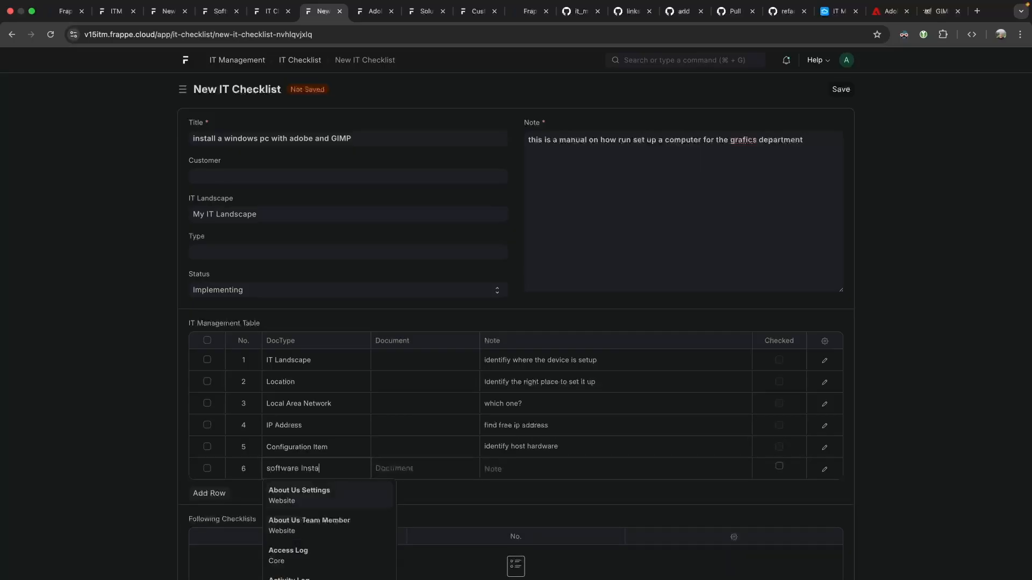
{"action": "key", "text": "Return"}
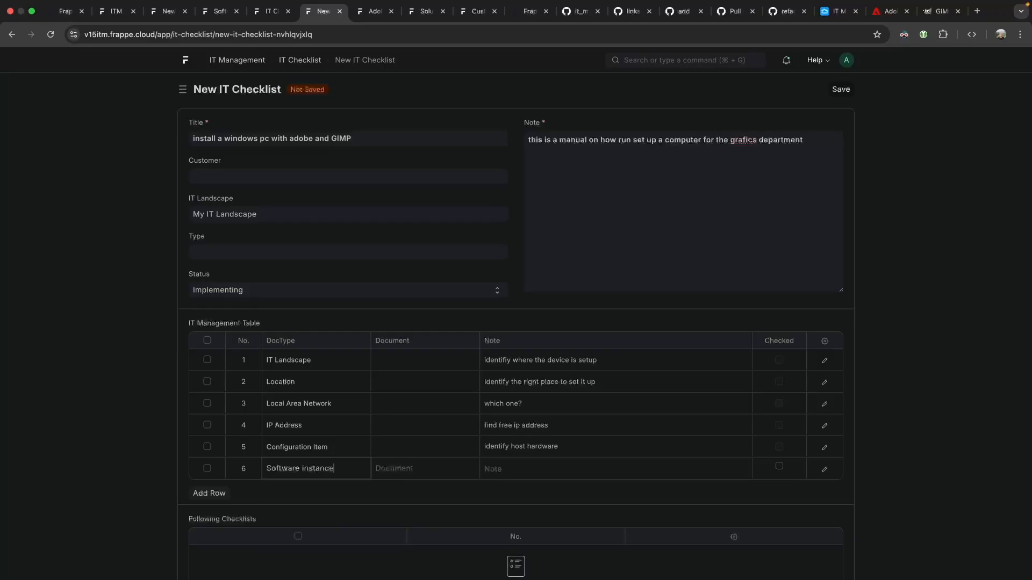
{"action": "left_click", "coordinate": [209, 493]}
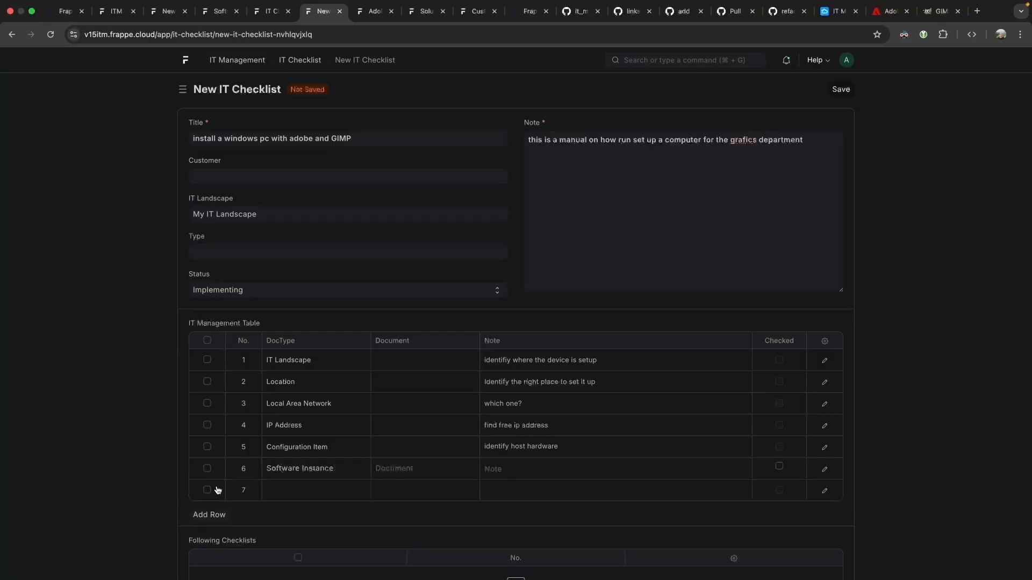
{"action": "left_click", "coordinate": [287, 472]}
{"action": "type", "text": "software"}
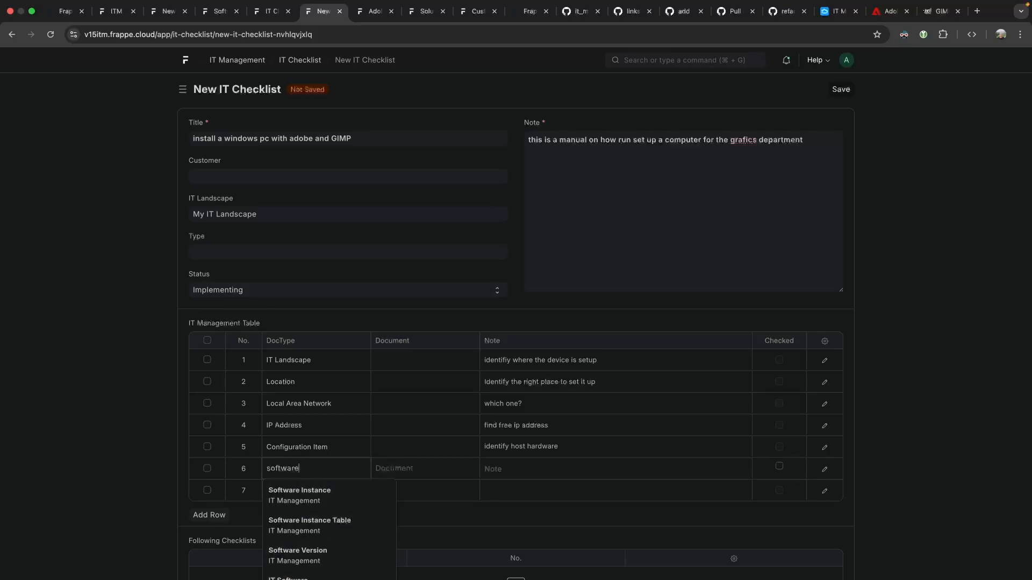
Make row 6 IT Software / Windows 10 Pro with note 'user'; begin row 7's note 'install the'.
{"action": "scroll", "coordinate": [286, 450], "scroll_direction": "down", "scroll_amount": 5}
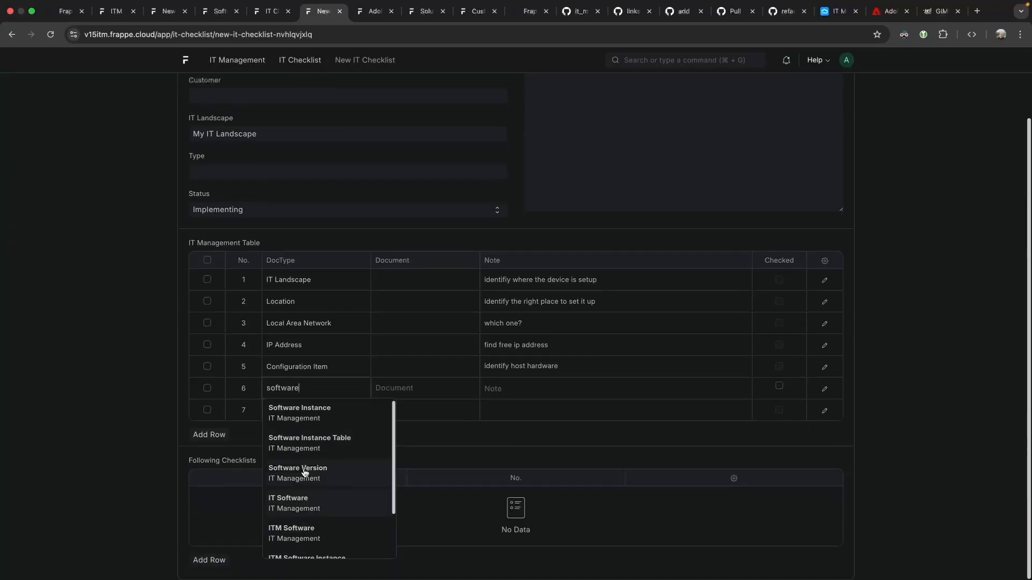
{"action": "scroll", "coordinate": [306, 462], "scroll_direction": "up", "scroll_amount": 2}
{"action": "left_click", "coordinate": [311, 469]}
{"action": "left_click", "coordinate": [383, 394]}
{"action": "type", "text": "windows 10"}
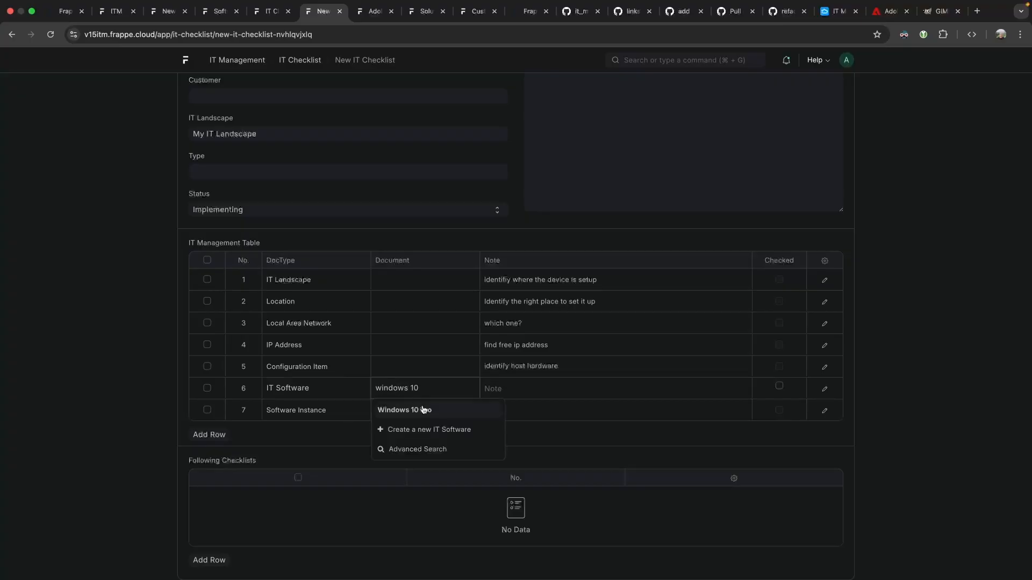
{"action": "left_click", "coordinate": [422, 411]}
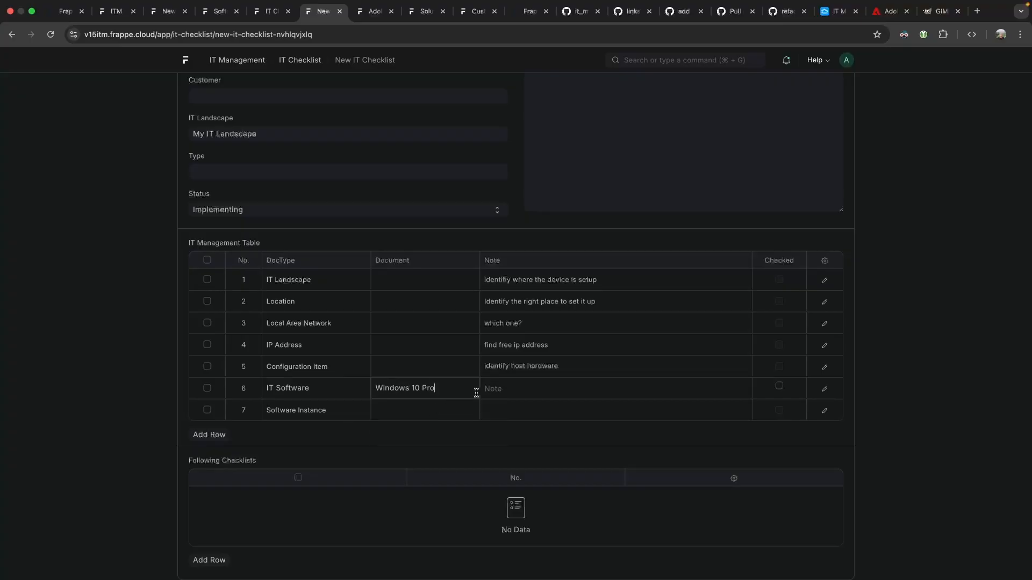
{"action": "left_click", "coordinate": [503, 388]}
{"action": "type", "text": "user this"}
{"action": "left_click", "coordinate": [504, 407]}
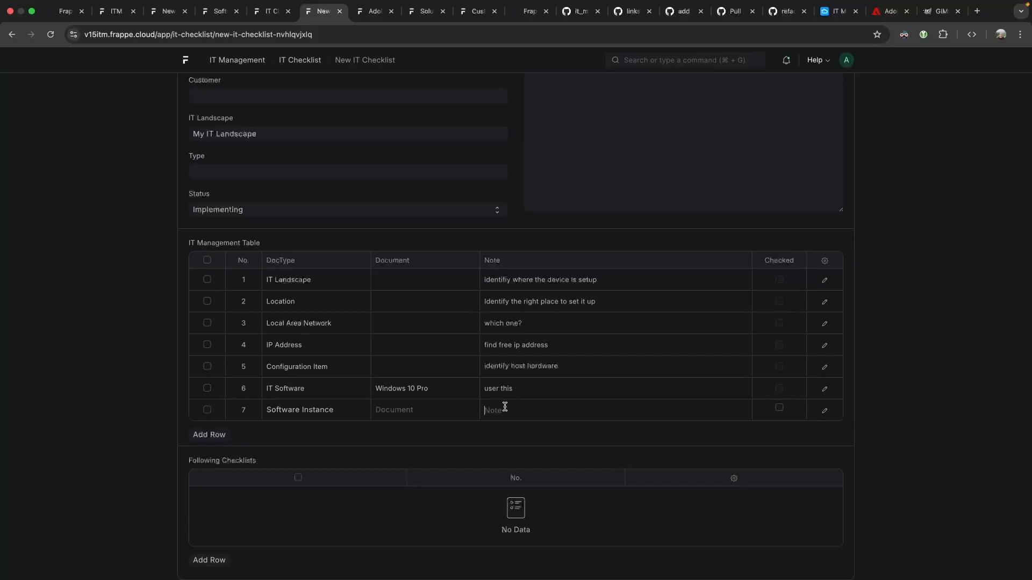
{"action": "type", "text": "install the previous"}
Add row 8 Licence noted 'track licence here' and row 9 User noted 'create local Admini'.
{"action": "left_click", "coordinate": [209, 434]}
{"action": "type", "text": "lic"}
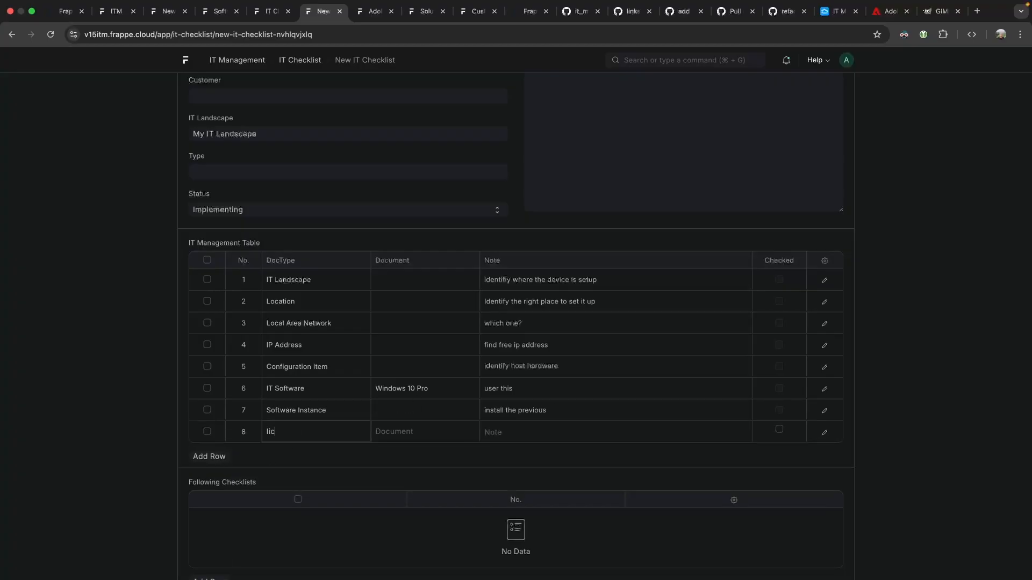
{"action": "key", "text": "Tab"}
{"action": "key", "text": "Tab"}
{"action": "type", "text": "track licence here"}
{"action": "left_click", "coordinate": [191, 457]}
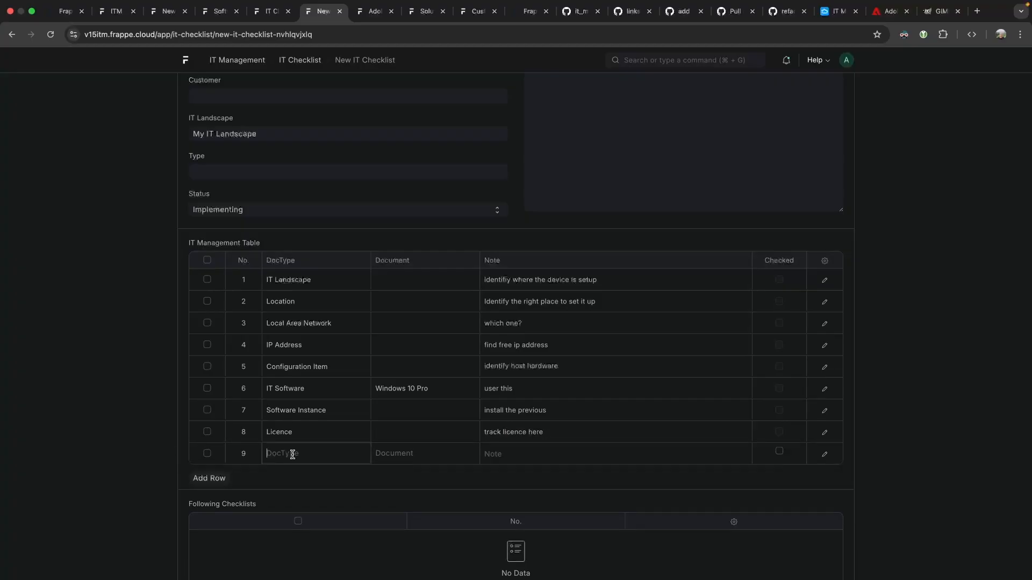
{"action": "type", "text": "user"}
{"action": "key", "text": "Return"}
{"action": "key", "text": "Tab"}
{"action": "key", "text": "Tab"}
{"action": "type", "text": "create local Administrator"}
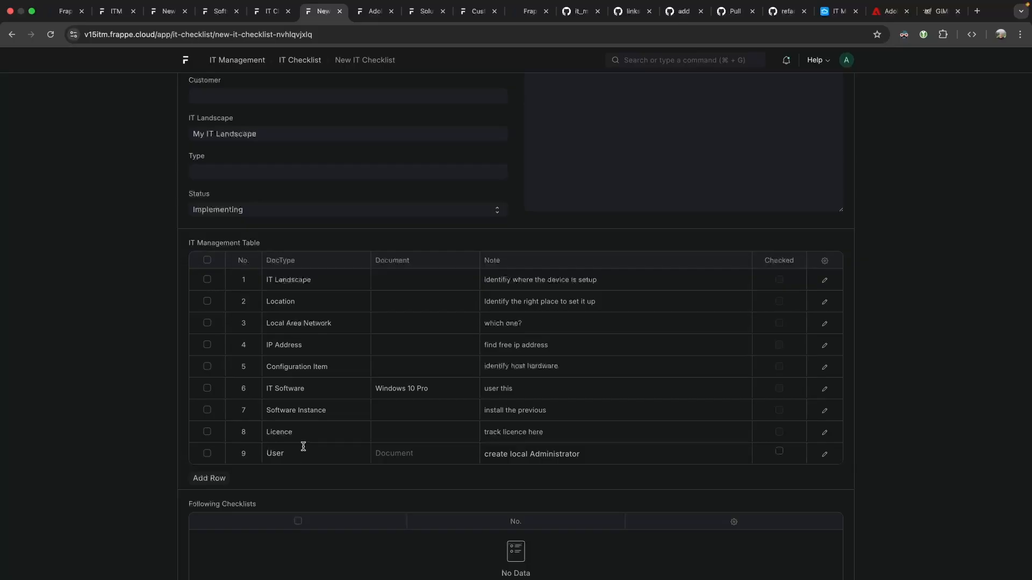
Change row 9's DocType to User Account.
{"action": "double_click", "coordinate": [306, 447]}
{"action": "type", "text": "it use"}
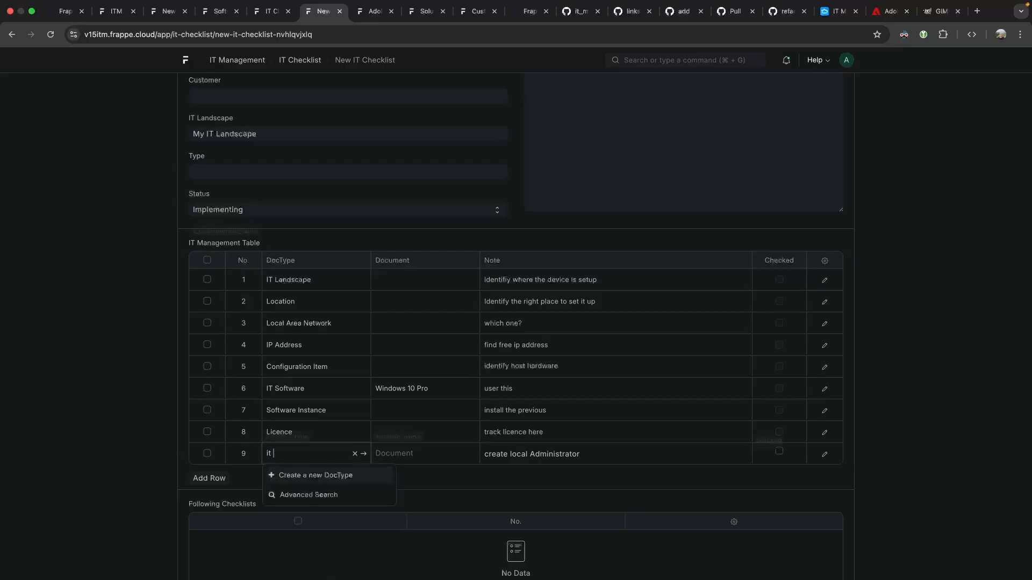
{"action": "key", "text": "BackSpace"}
{"action": "key", "text": "BackSpace"}
{"action": "key", "text": "BackSpace"}
{"action": "key", "text": "BackSpace"}
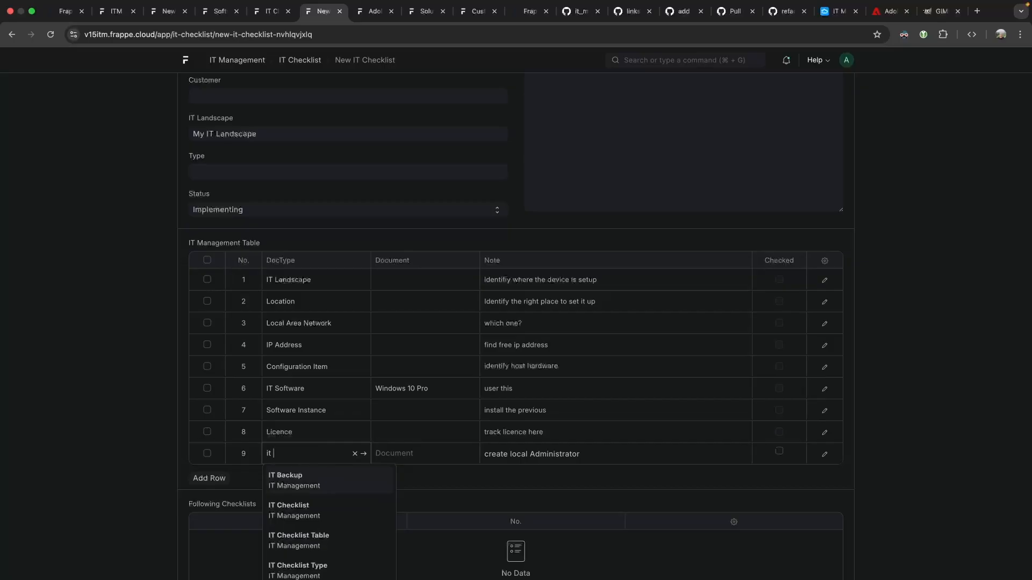
{"action": "key", "text": "BackSpace"}
{"action": "key", "text": "BackSpace"}
{"action": "key", "text": "BackSpace"}
{"action": "type", "text": "usr"}
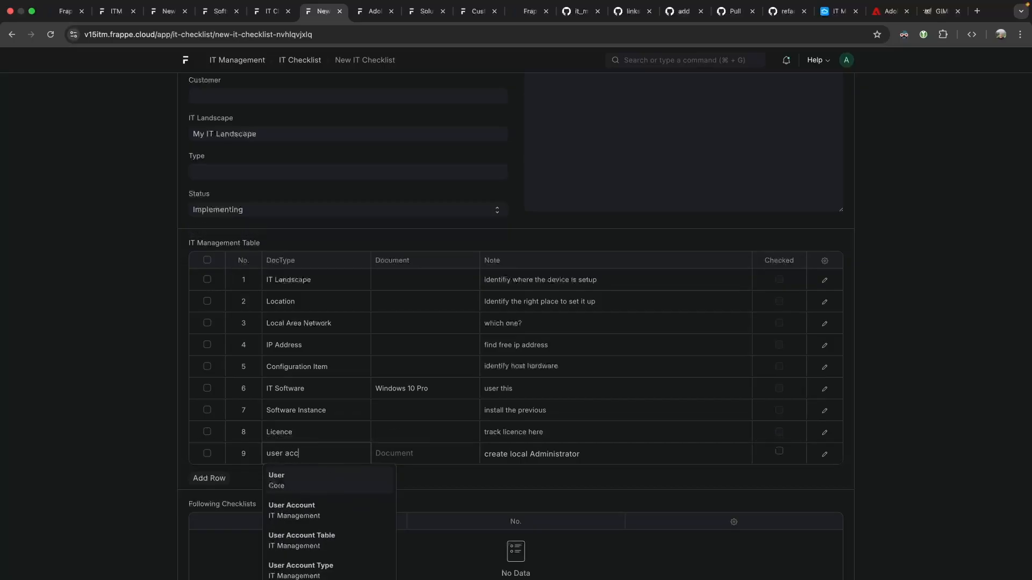
{"action": "key", "text": "Return"}
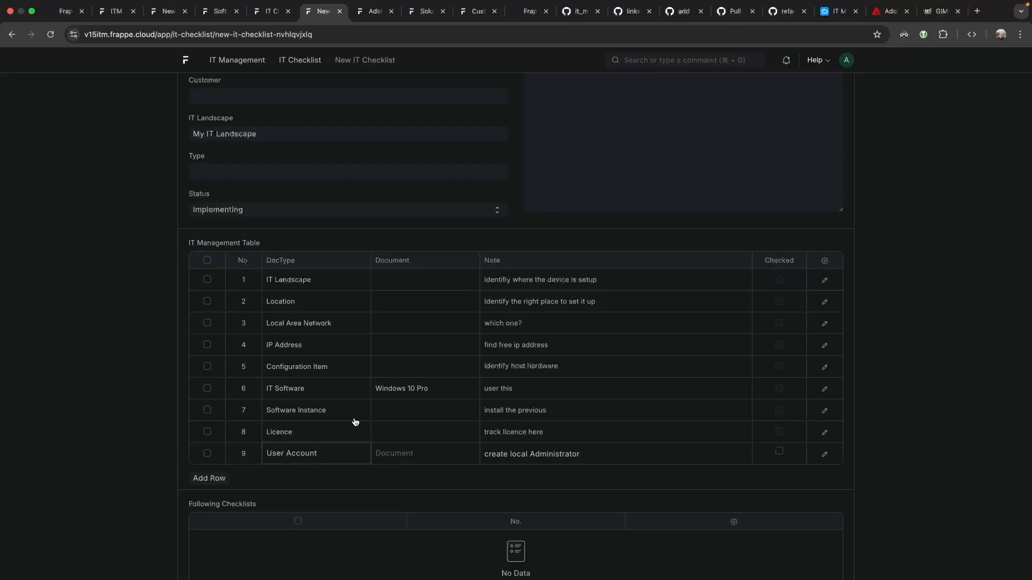
Add row 10 as IT Software with the document Adobe Creative Suite.
{"action": "left_click", "coordinate": [211, 478]}
{"action": "left_click", "coordinate": [299, 476]}
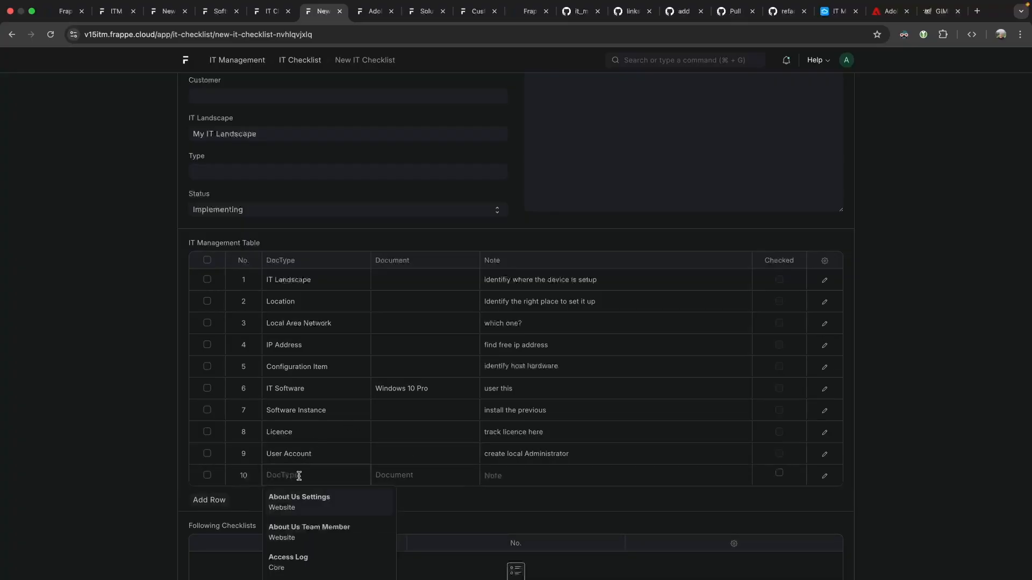
{"action": "type", "text": "software"}
{"action": "key", "text": "alt+BackSpace"}
{"action": "type", "text": "it software"}
{"action": "key", "text": "BackSpace"}
{"action": "type", "text": "re"}
{"action": "key", "text": "Tab"}
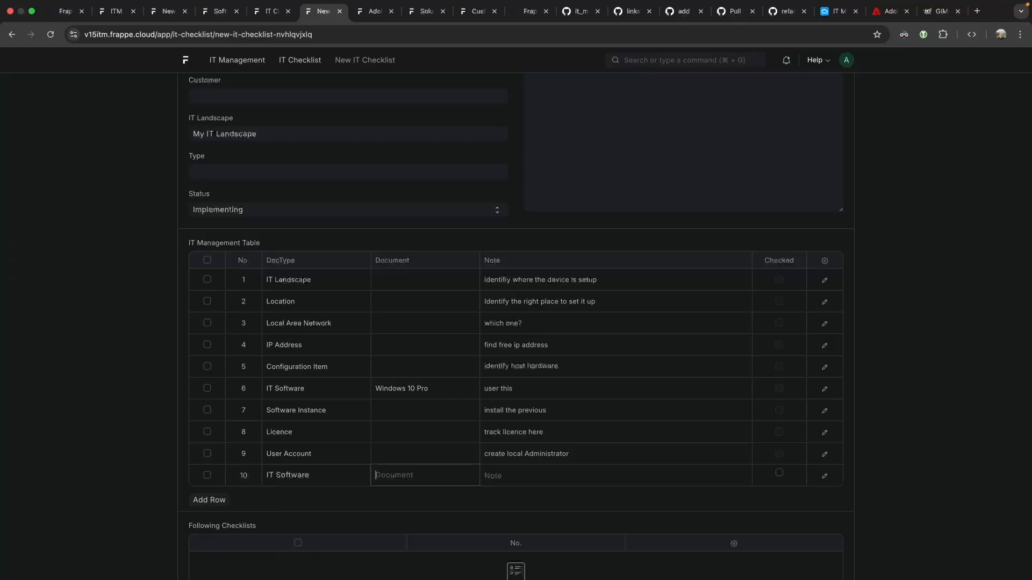
{"action": "type", "text": "adobe"}
{"action": "key", "text": "Tab"}
{"action": "key", "text": "Tab"}
{"action": "key", "text": "Tab"}
Add row 11 as IT Software with document Gimp, then add and tick an empty row 12.
{"action": "type", "text": "itsoftware"}
{"action": "key", "text": "Tab"}
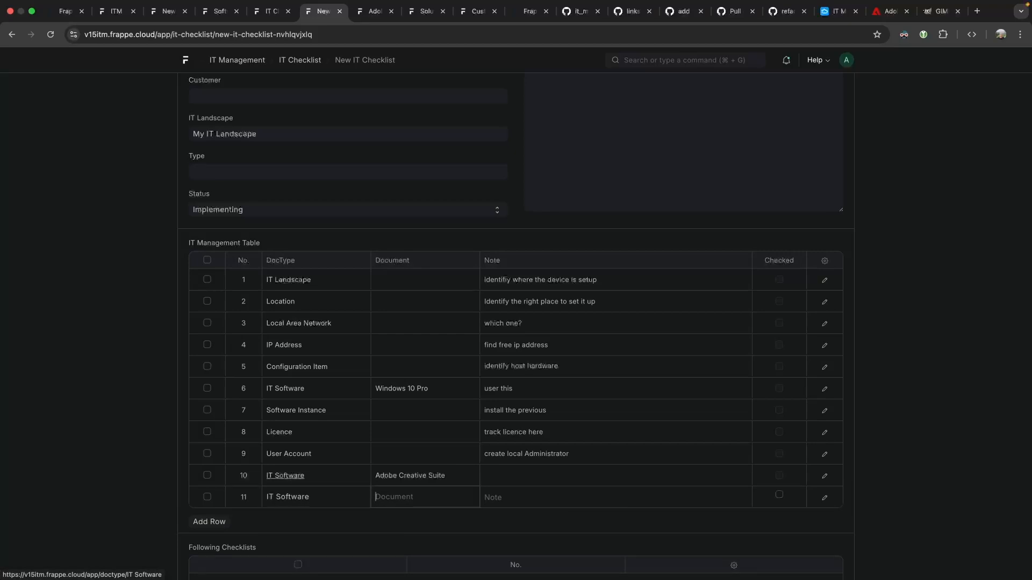
{"action": "type", "text": "gimp"}
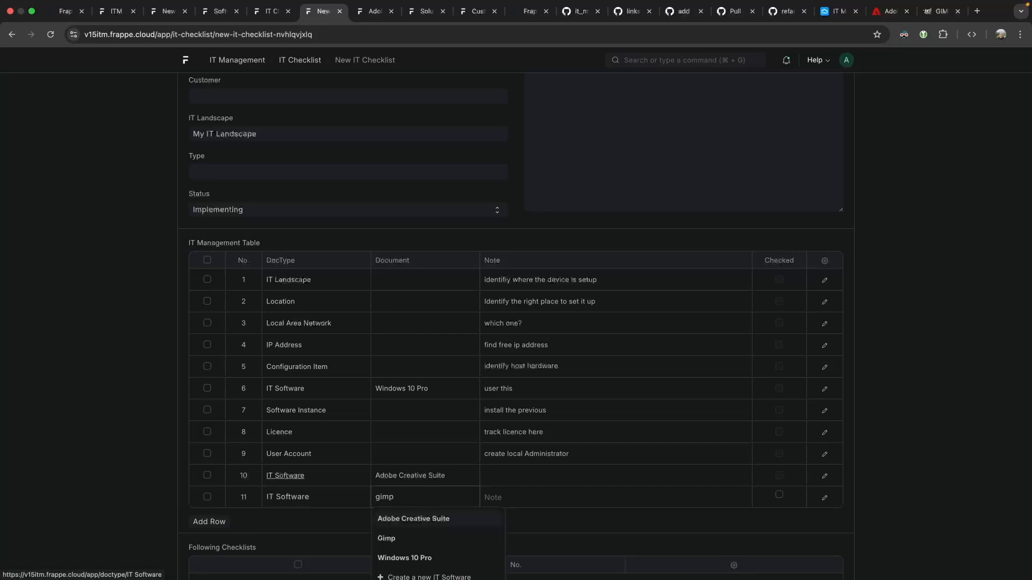
{"action": "key", "text": "Return"}
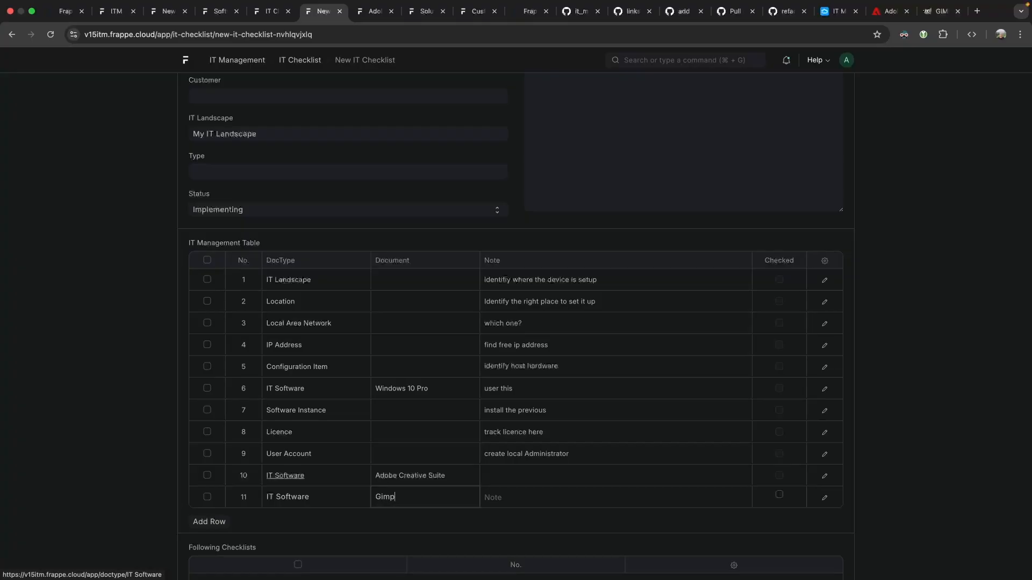
{"action": "left_click", "coordinate": [209, 522]}
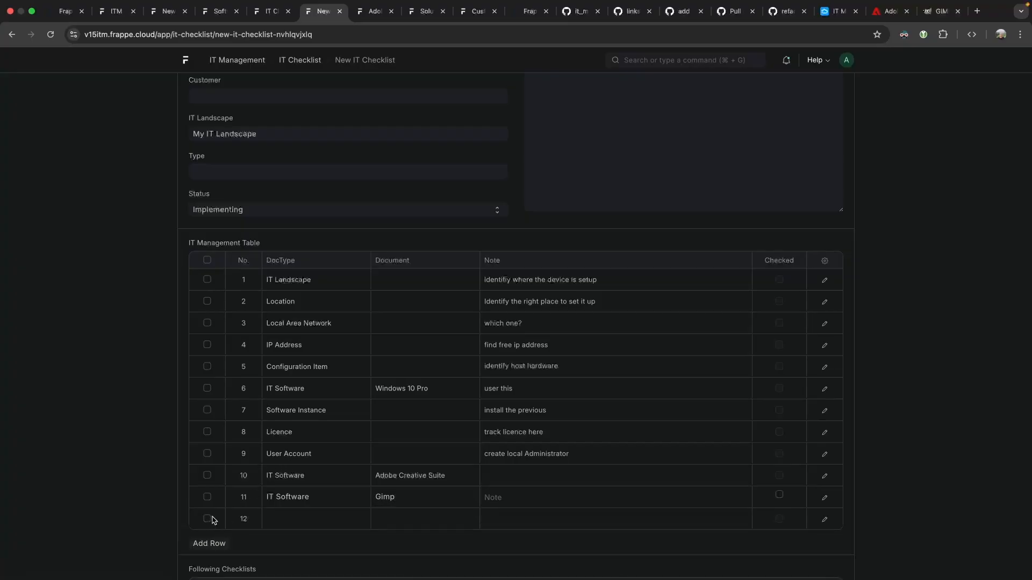
{"action": "left_click", "coordinate": [207, 519]}
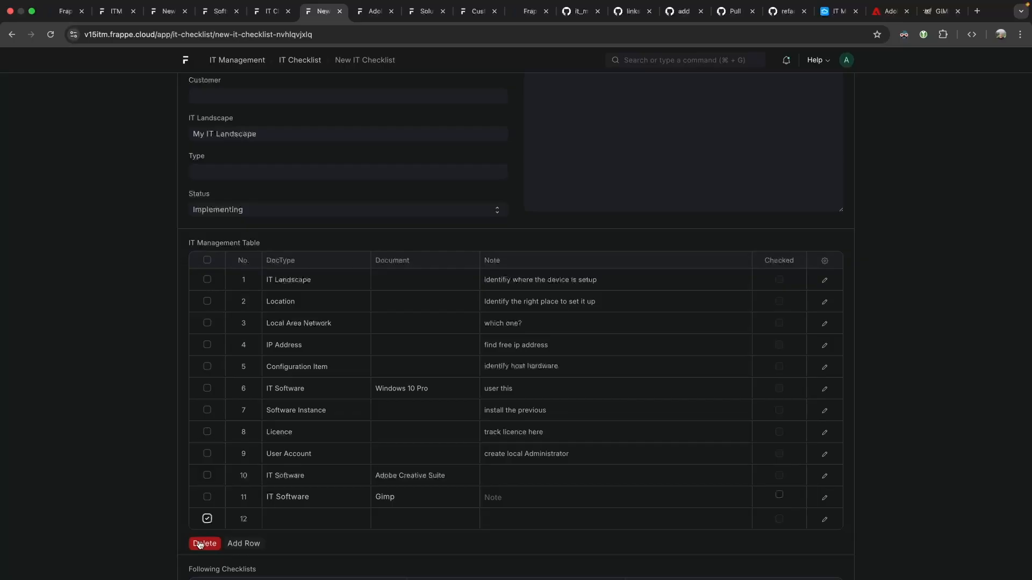
Remove the empty row 12 and duplicate the Software Instance row 7.
{"action": "left_click", "coordinate": [199, 544]}
{"action": "left_click", "coordinate": [825, 412]}
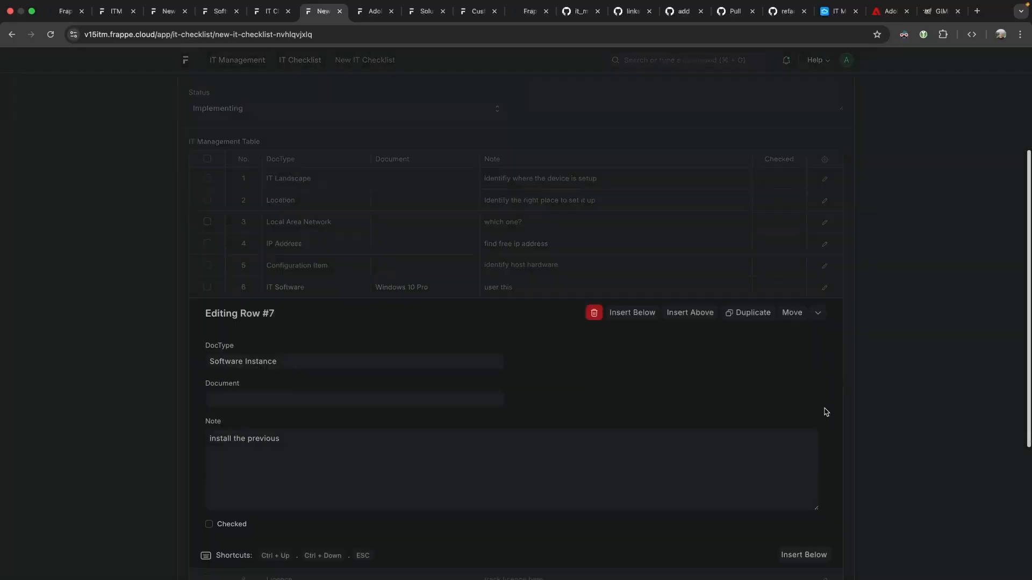
{"action": "left_click", "coordinate": [763, 111]}
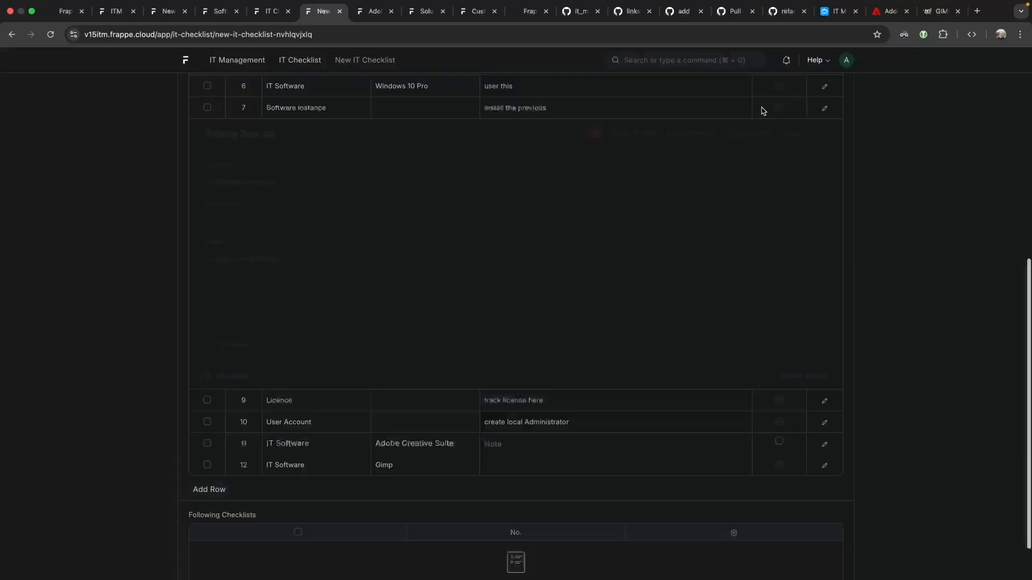
{"action": "left_click", "coordinate": [879, 170]}
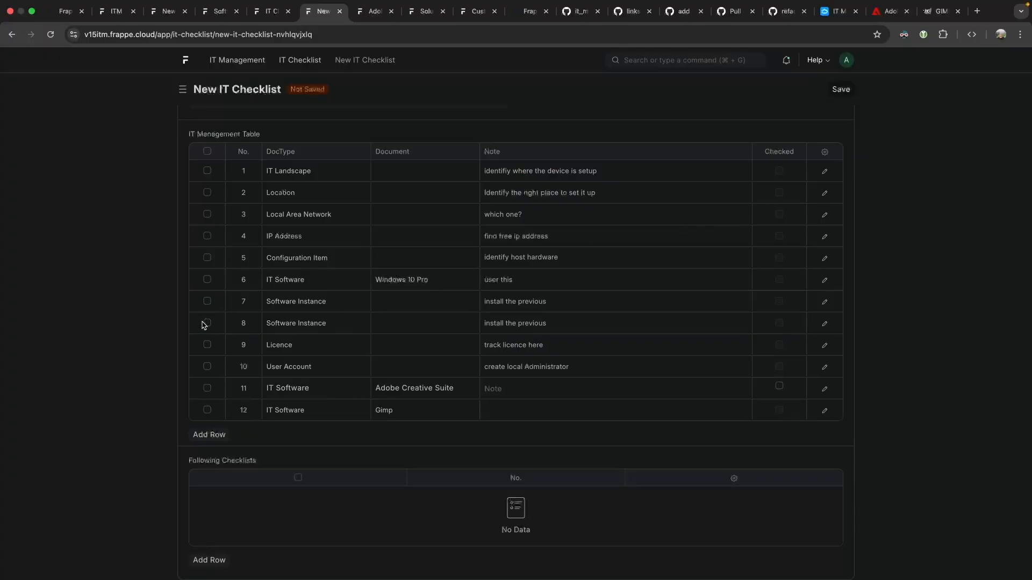
Move the copied Software Instance step to row 11 after Adobe Creative Suite, check it, and save.
{"action": "left_click_drag", "start_coordinate": [198, 328], "coordinate": [200, 389]}
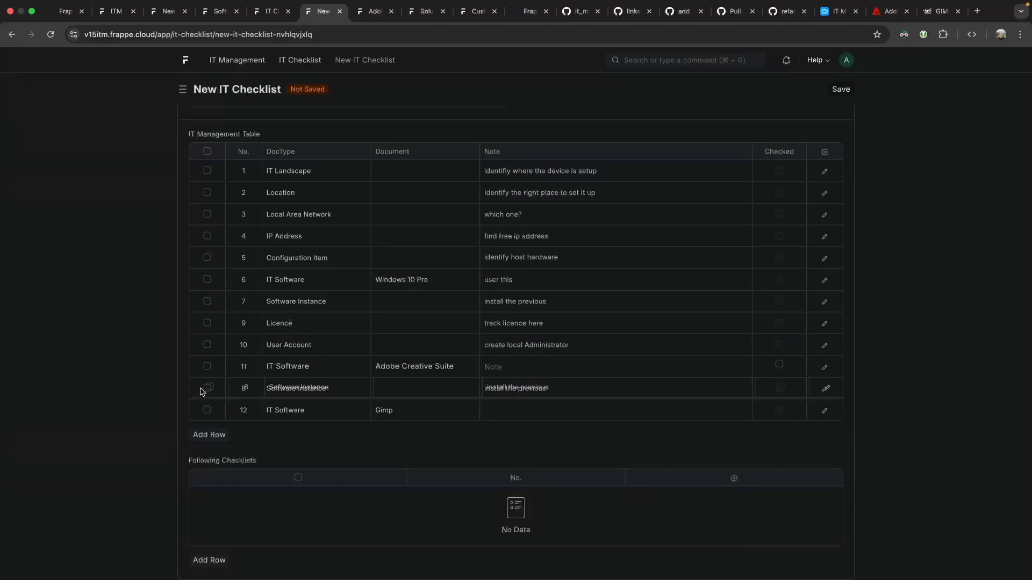
{"action": "left_click", "coordinate": [400, 390]}
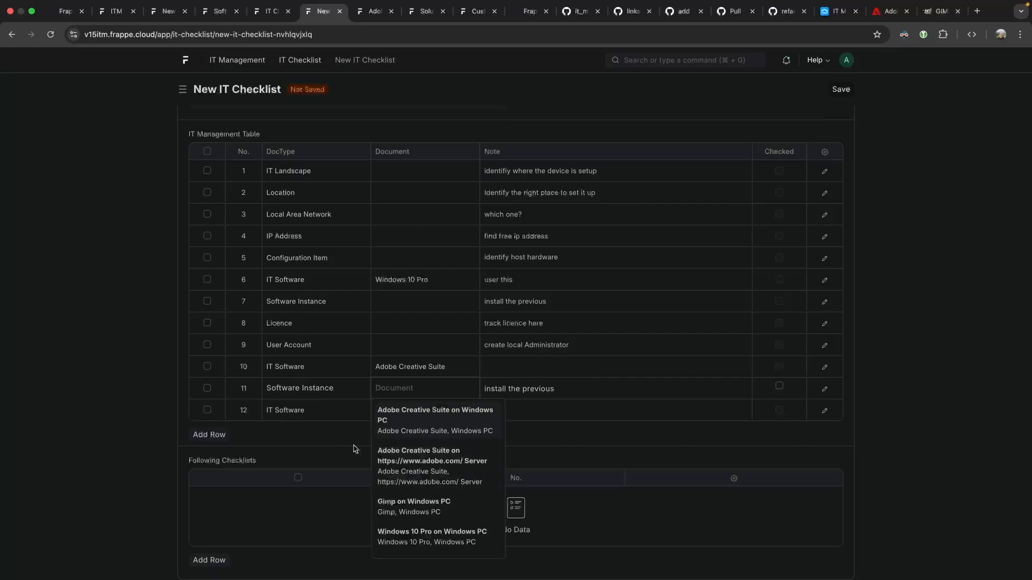
{"action": "left_click", "coordinate": [430, 425]}
{"action": "double_click", "coordinate": [409, 388]}
{"action": "triple_click", "coordinate": [408, 388]}
{"action": "key", "text": "BackSpace"}
{"action": "left_click", "coordinate": [884, 309]}
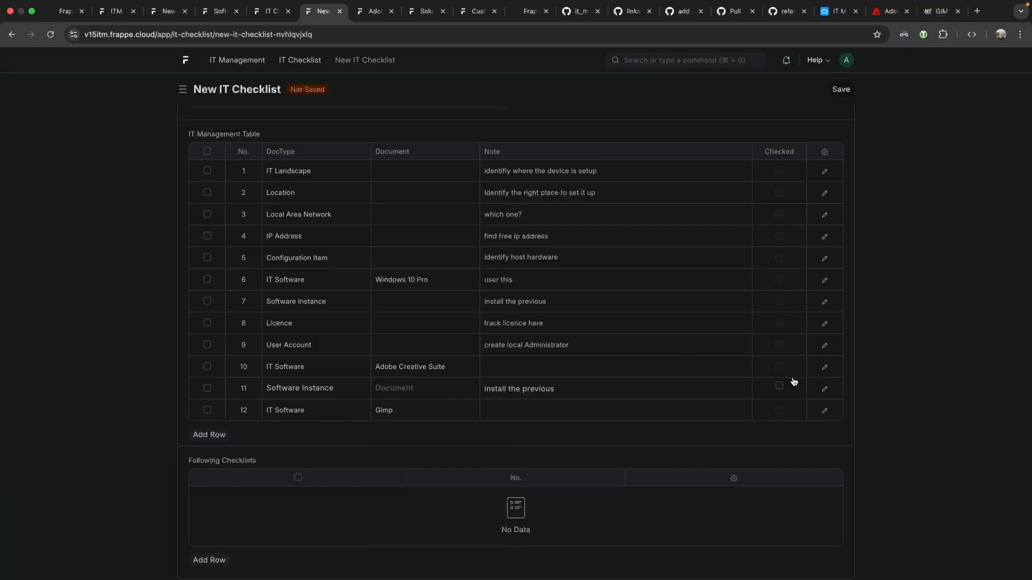
{"action": "left_click", "coordinate": [779, 386]}
{"action": "left_click", "coordinate": [842, 90]}
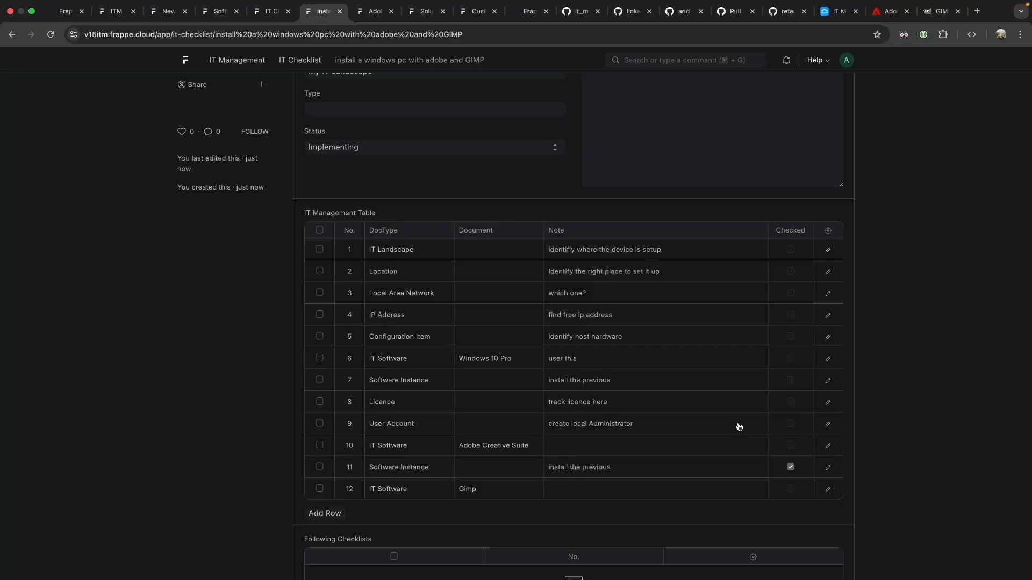
{"action": "scroll", "coordinate": [408, 231], "scroll_direction": "up", "scroll_amount": 3}
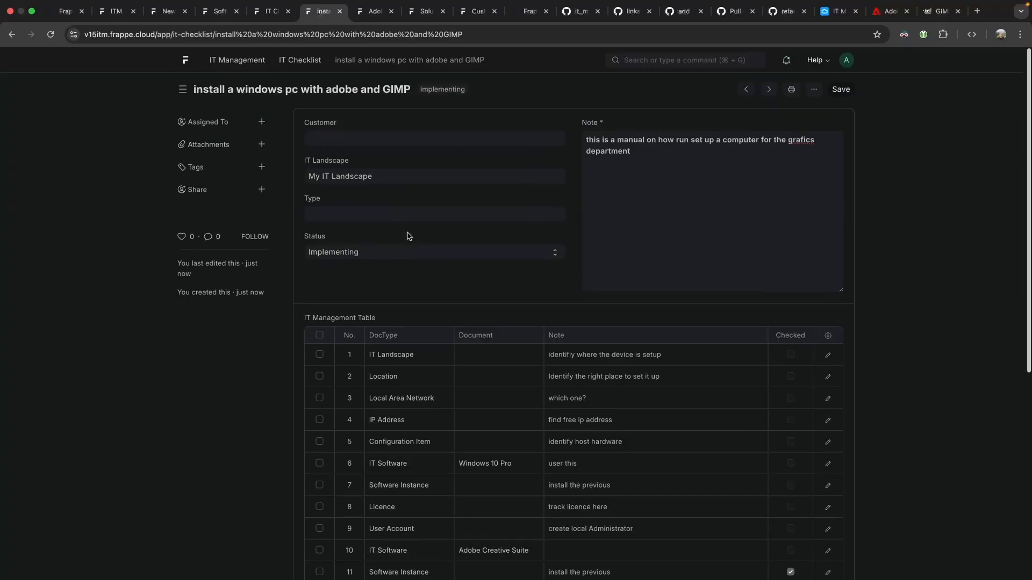
{"action": "scroll", "coordinate": [409, 236], "scroll_direction": "down", "scroll_amount": 5}
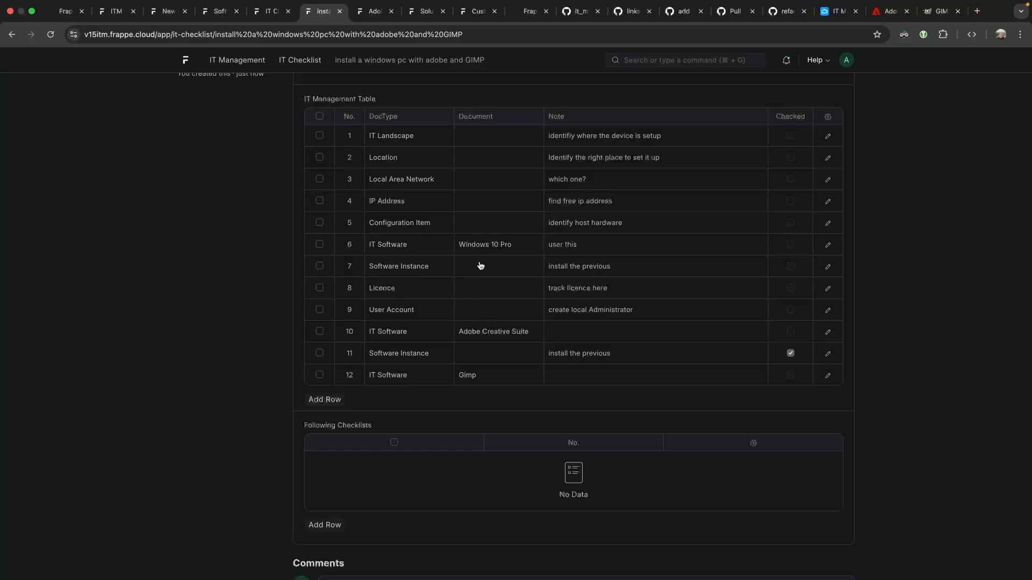
Open the Windows PC configuration item through the Gimp on Windows PC software instance.
{"action": "left_click", "coordinate": [256, 8]}
{"action": "left_click", "coordinate": [219, 10]}
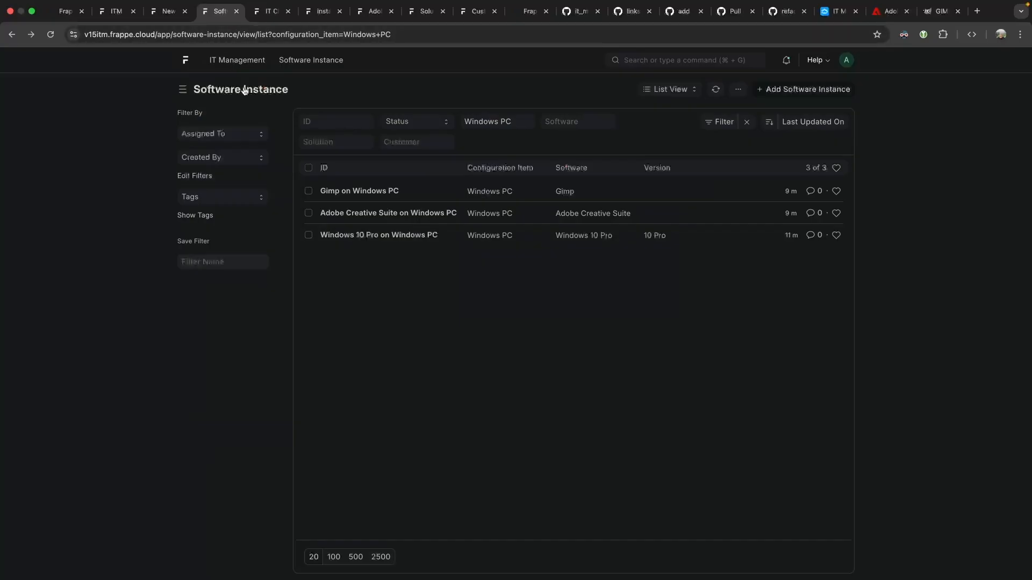
{"action": "left_click", "coordinate": [173, 15]}
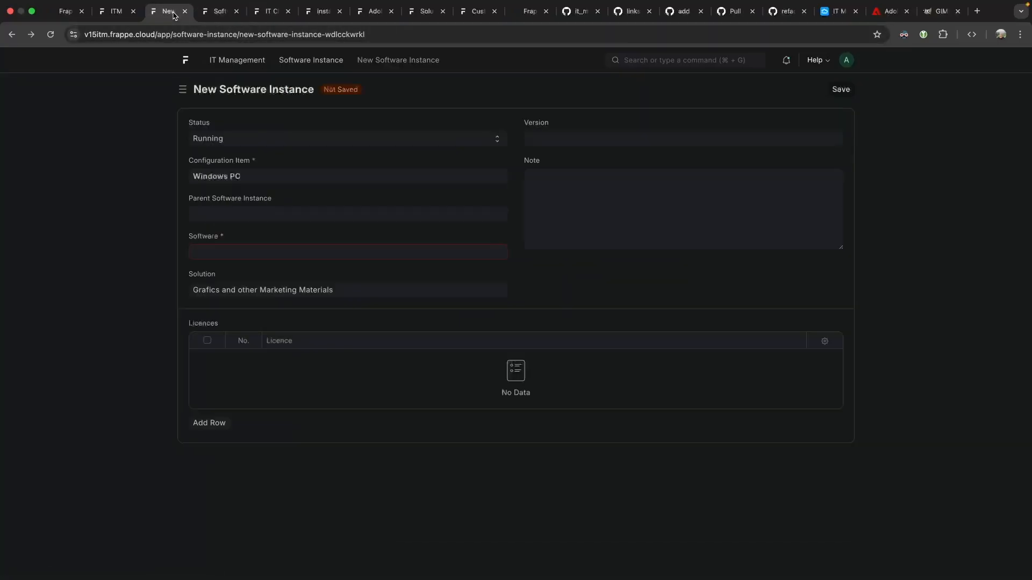
{"action": "left_click", "coordinate": [114, 14]}
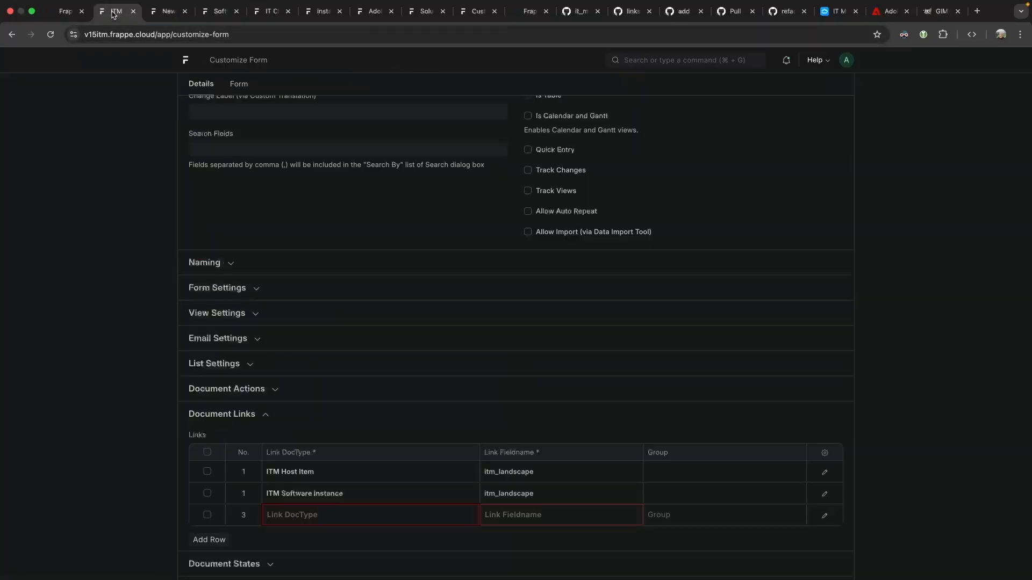
{"action": "left_click", "coordinate": [218, 11]}
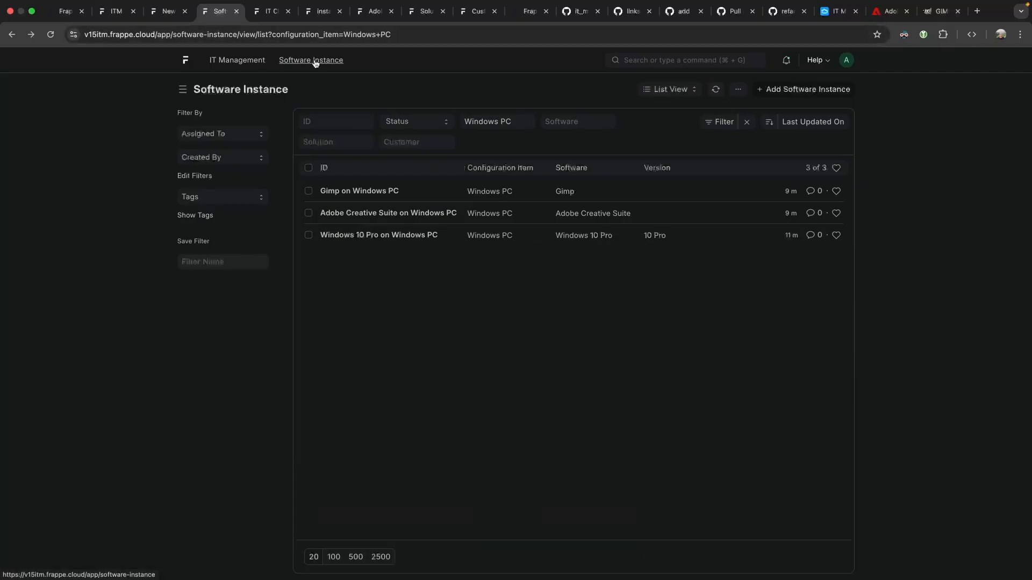
{"action": "left_click", "coordinate": [361, 189]}
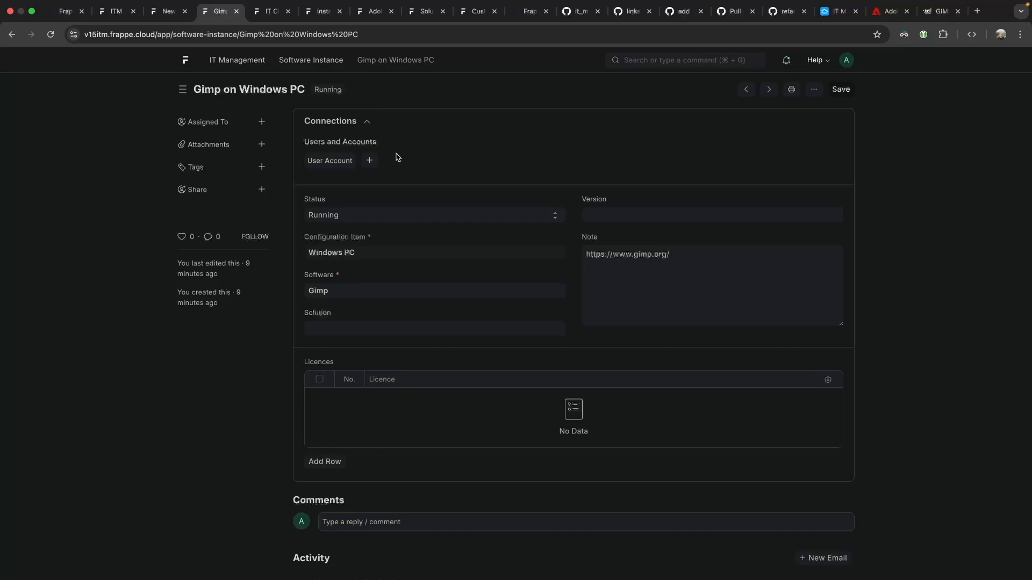
{"action": "left_click", "coordinate": [332, 253]}
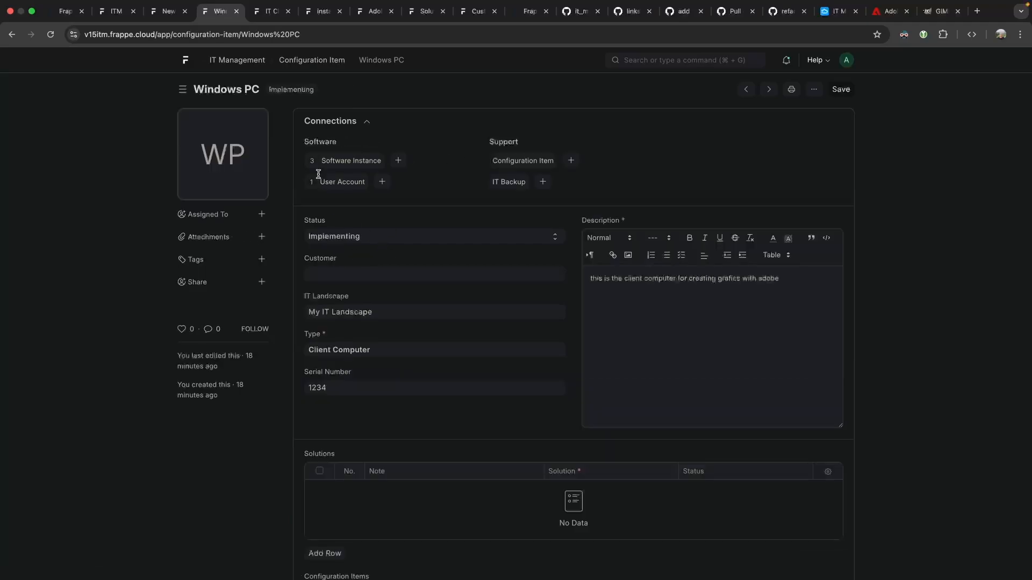
Set the Windows PC's Location to ITM LOcation and begin a new Floor entry.
{"action": "scroll", "coordinate": [502, 364], "scroll_direction": "down", "scroll_amount": 12}
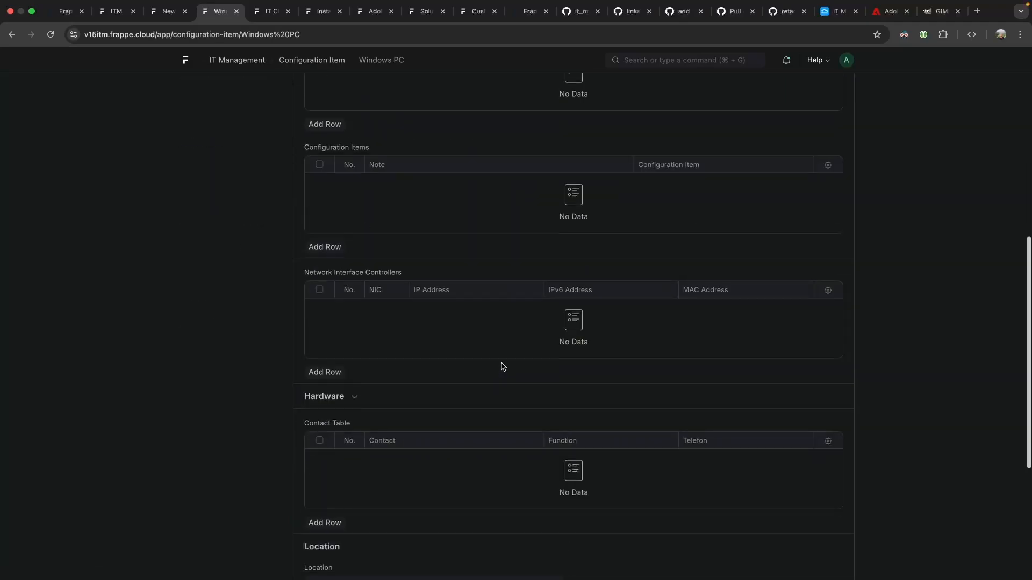
{"action": "scroll", "coordinate": [502, 366], "scroll_direction": "up", "scroll_amount": 12}
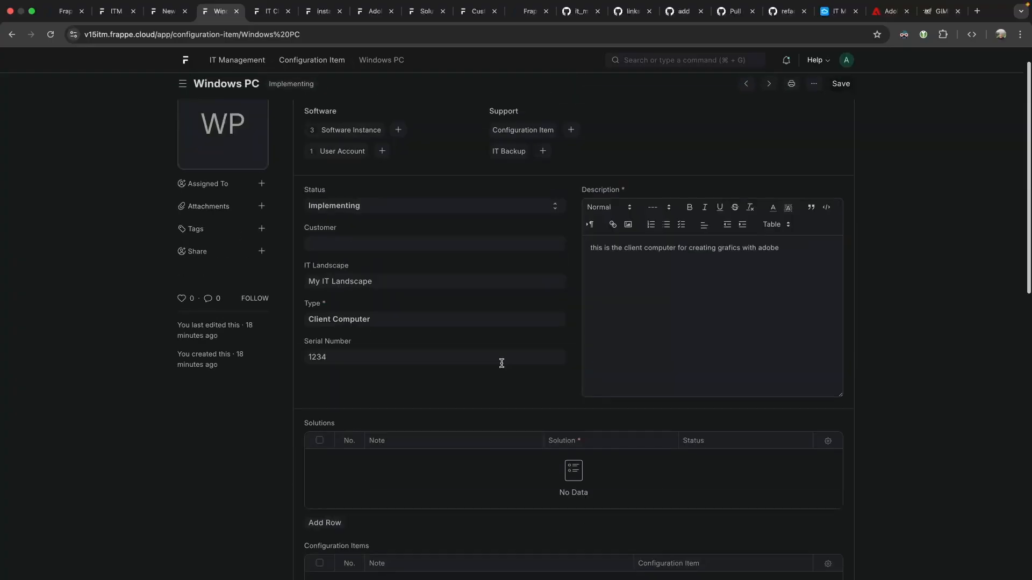
{"action": "scroll", "coordinate": [345, 281], "scroll_direction": "down", "scroll_amount": 10}
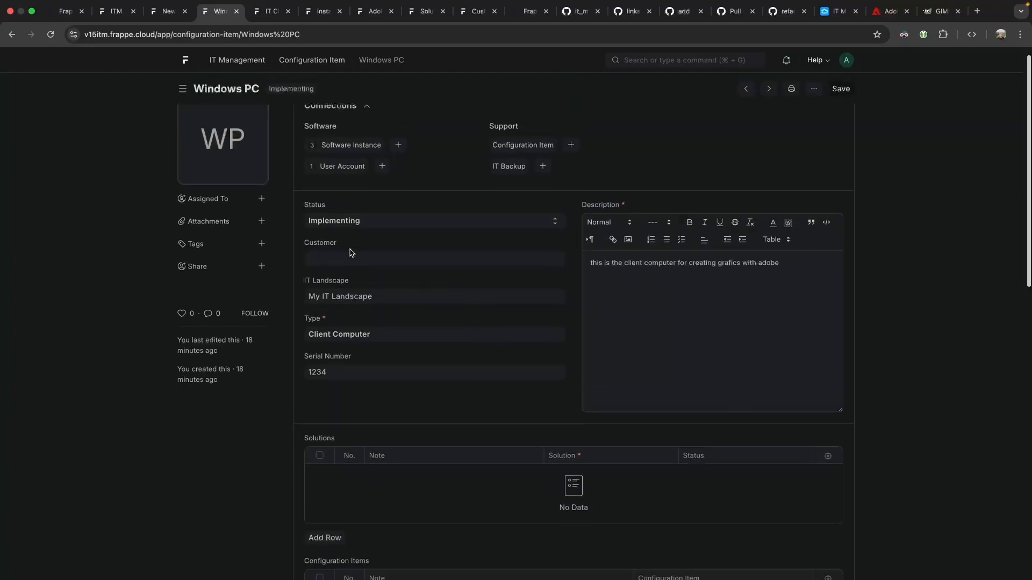
{"action": "left_click", "coordinate": [348, 327]}
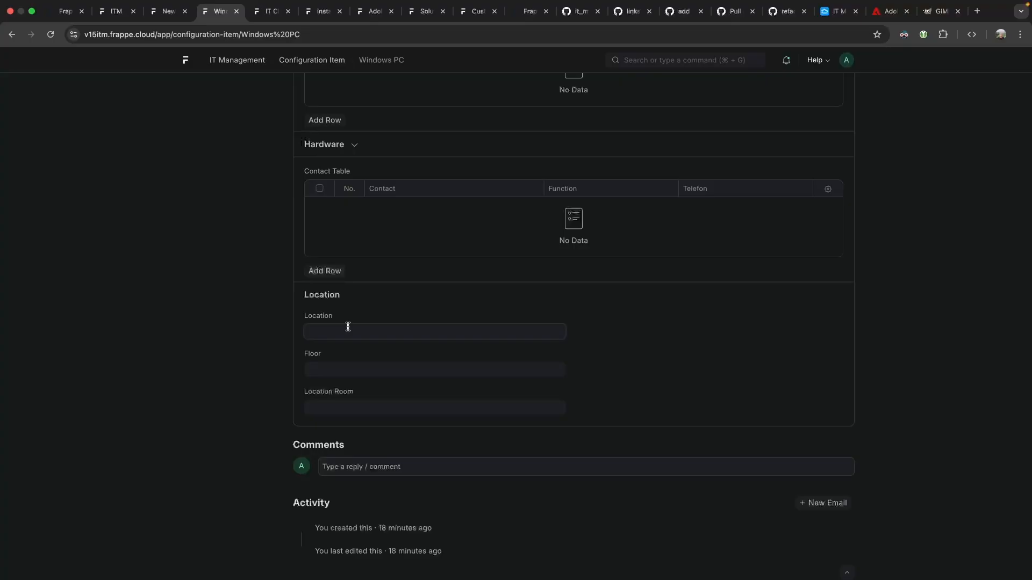
{"action": "left_click", "coordinate": [350, 347]}
{"action": "left_click", "coordinate": [365, 366]}
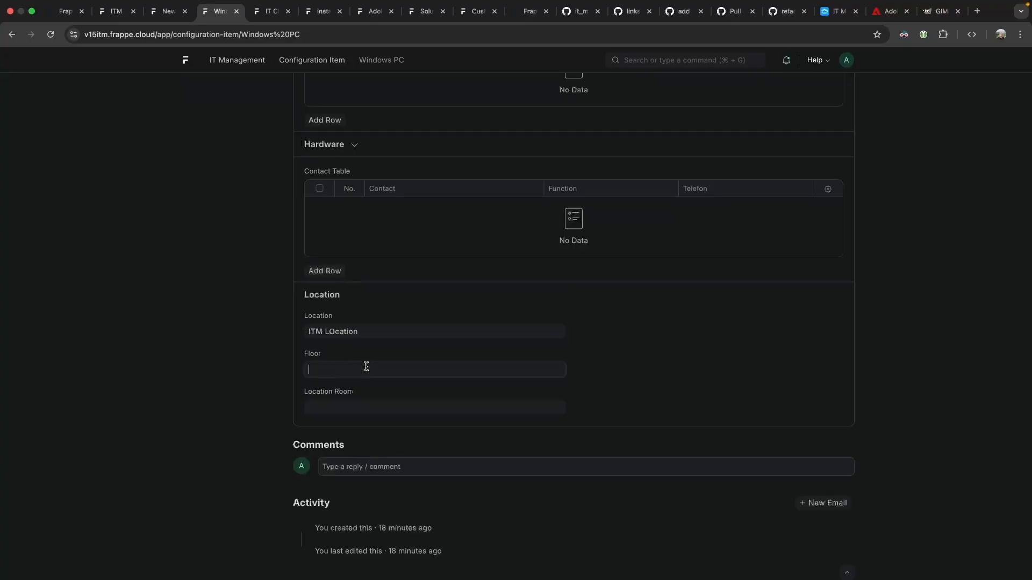
{"action": "left_click", "coordinate": [273, 378]}
Create and save the floor 'Second Floor', then review it in the floor list.
{"action": "left_click", "coordinate": [365, 391]}
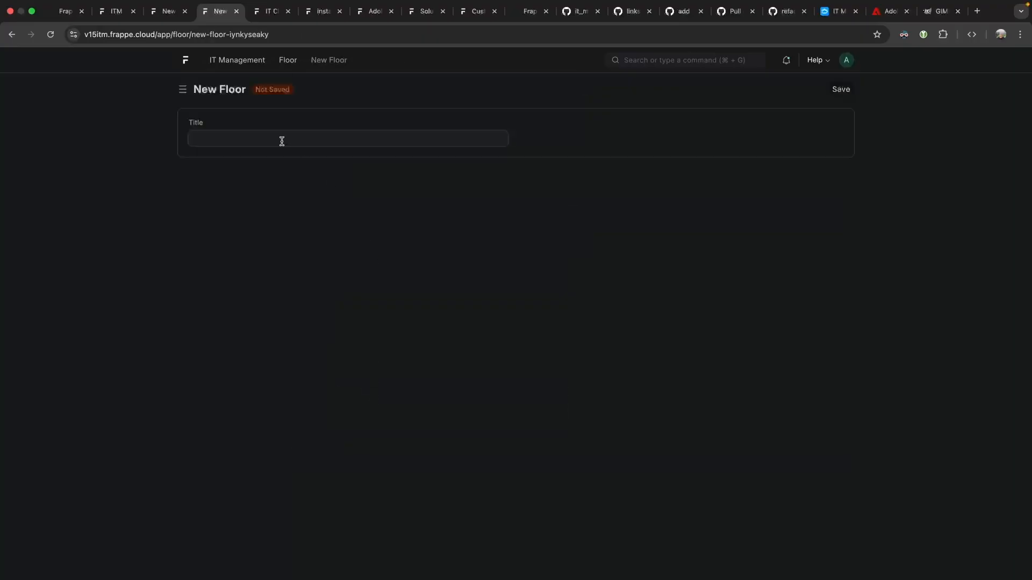
{"action": "type", "text": "Second Floor"}
{"action": "key", "text": "super+s"}
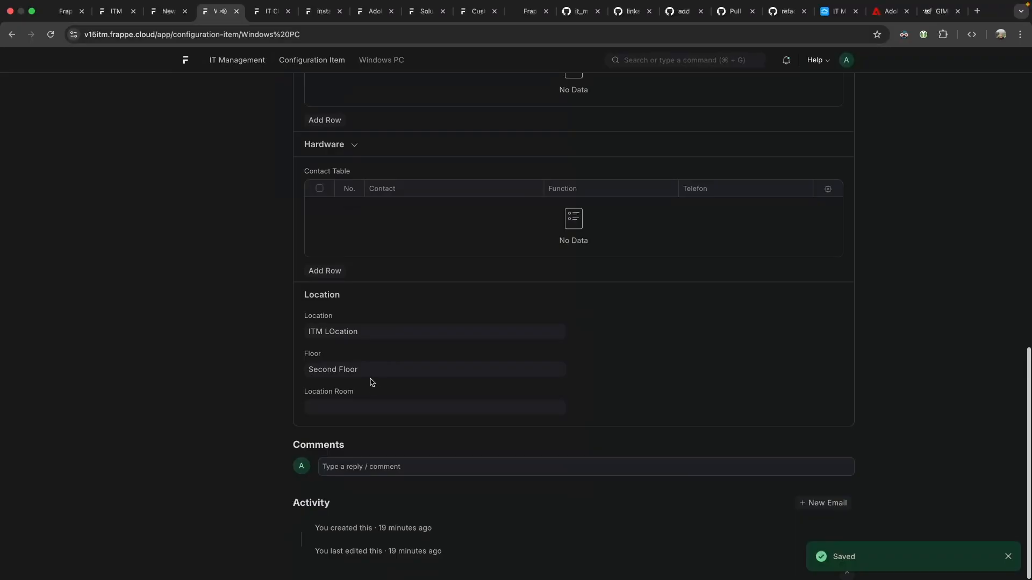
{"action": "left_click", "coordinate": [373, 408]}
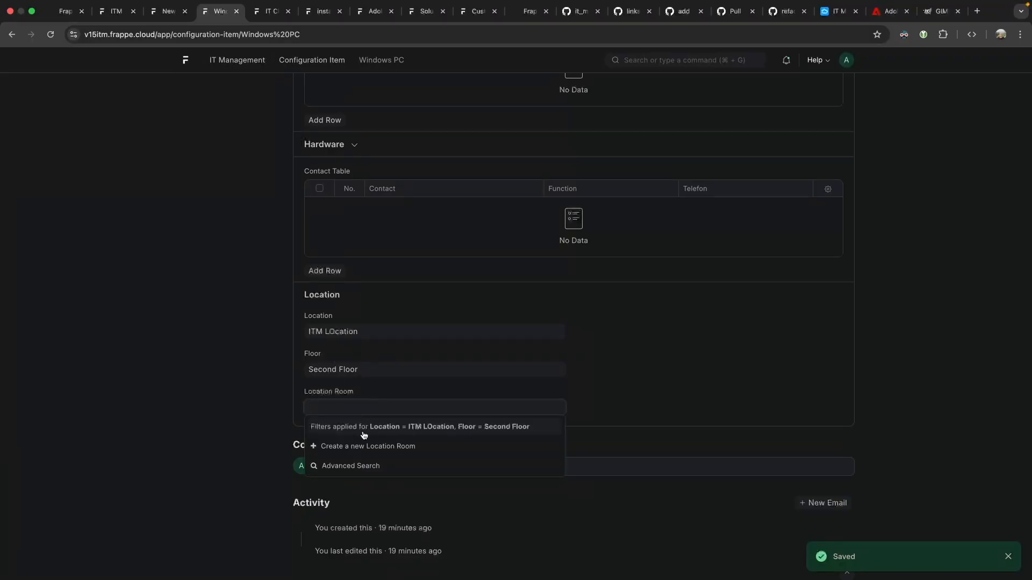
{"action": "left_click", "coordinate": [559, 370], "text": "super"}
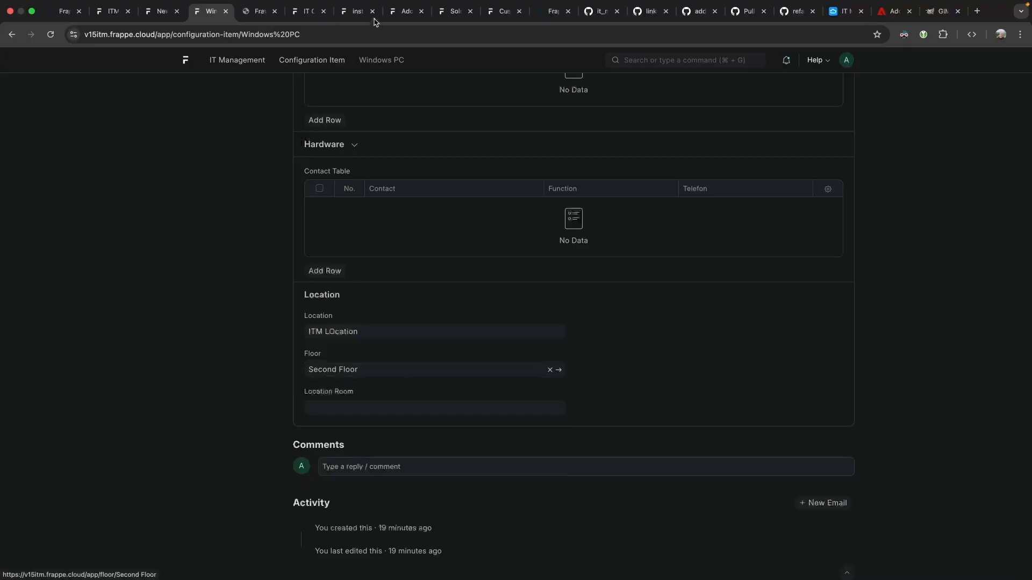
{"action": "left_click", "coordinate": [260, 11]}
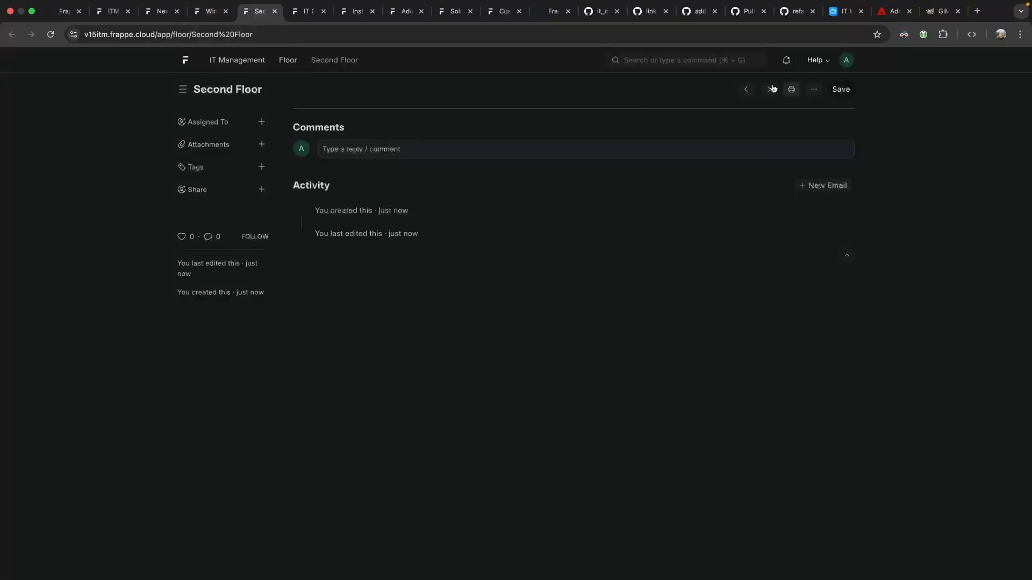
{"action": "left_click", "coordinate": [284, 61]}
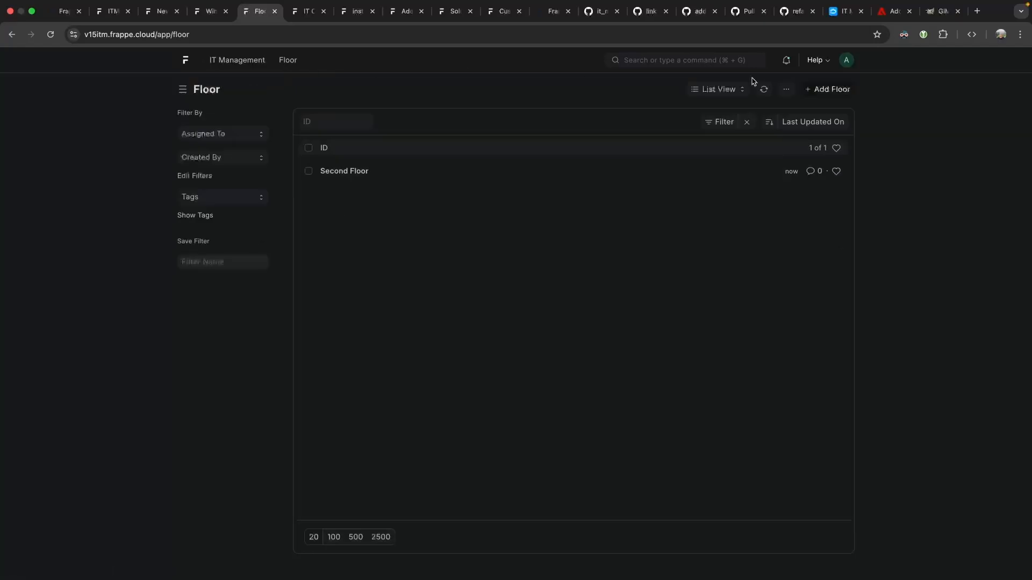
{"action": "left_click", "coordinate": [821, 89]}
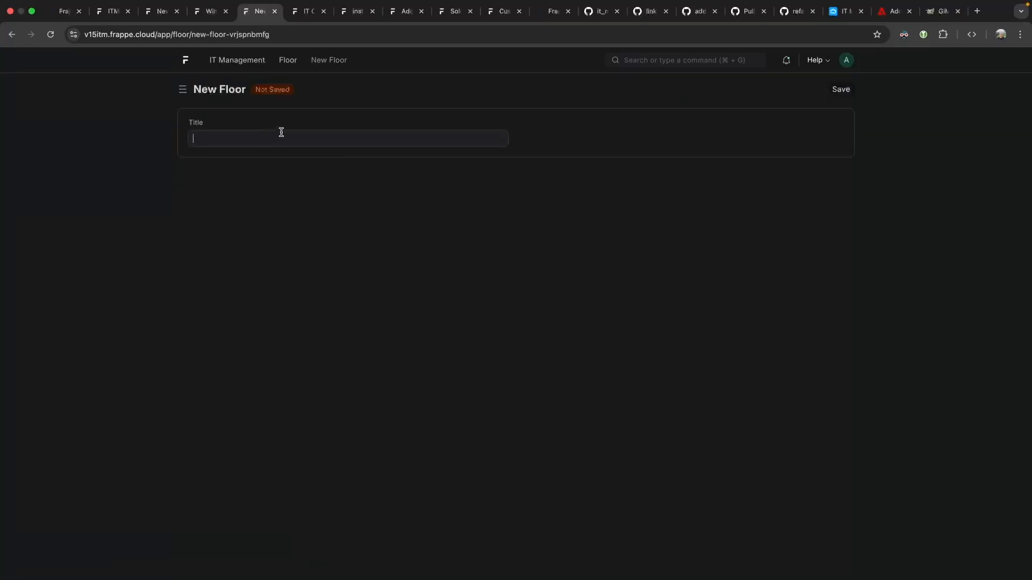
{"action": "left_click", "coordinate": [12, 34]}
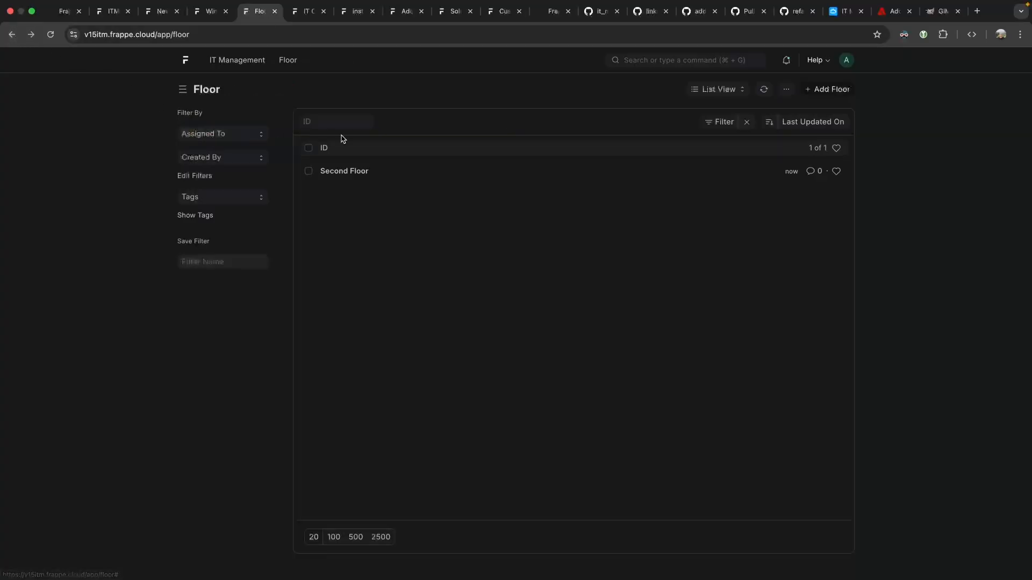
From the IT Management workspace, search 'room' to reach the Location Room list.
{"action": "left_click", "coordinate": [246, 64], "text": "super"}
{"action": "left_click", "coordinate": [297, 13]}
{"action": "left_click", "coordinate": [652, 56]}
{"action": "type", "text": "it room"}
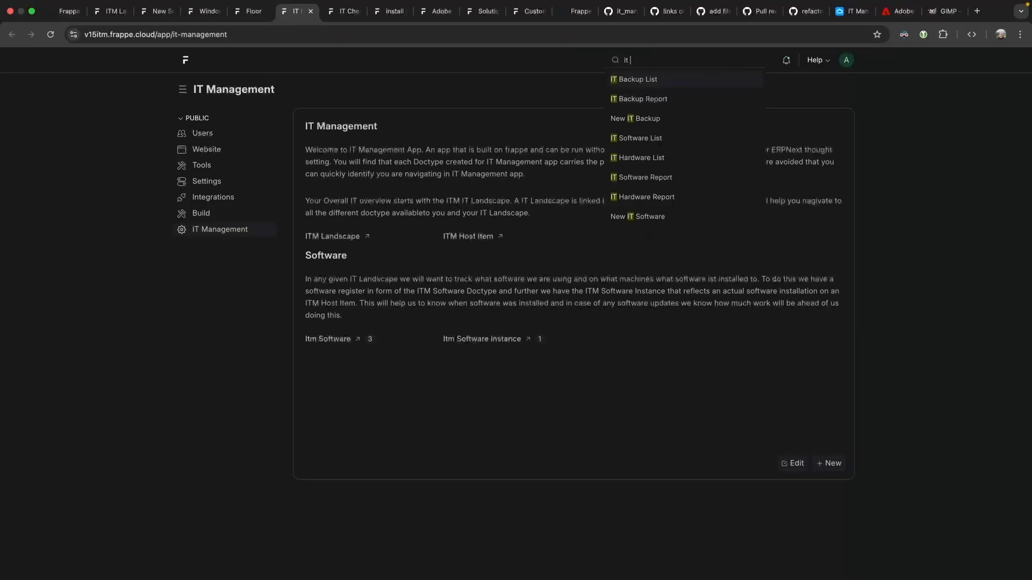
{"action": "key", "text": "alt+BackSpace"}
{"action": "key", "text": "alt+BackSpace"}
{"action": "type", "text": "room"}
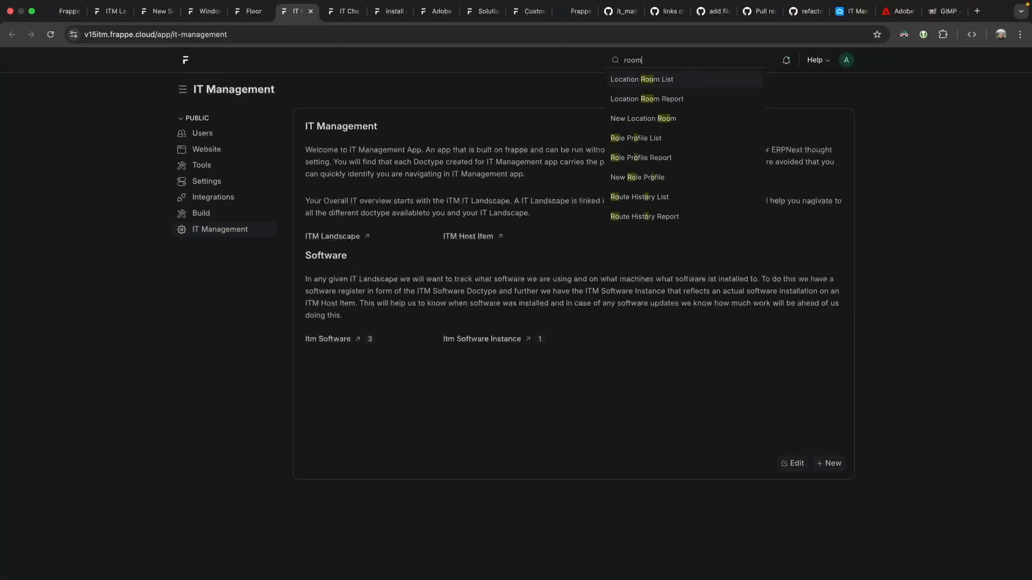
{"action": "key", "text": "Return"}
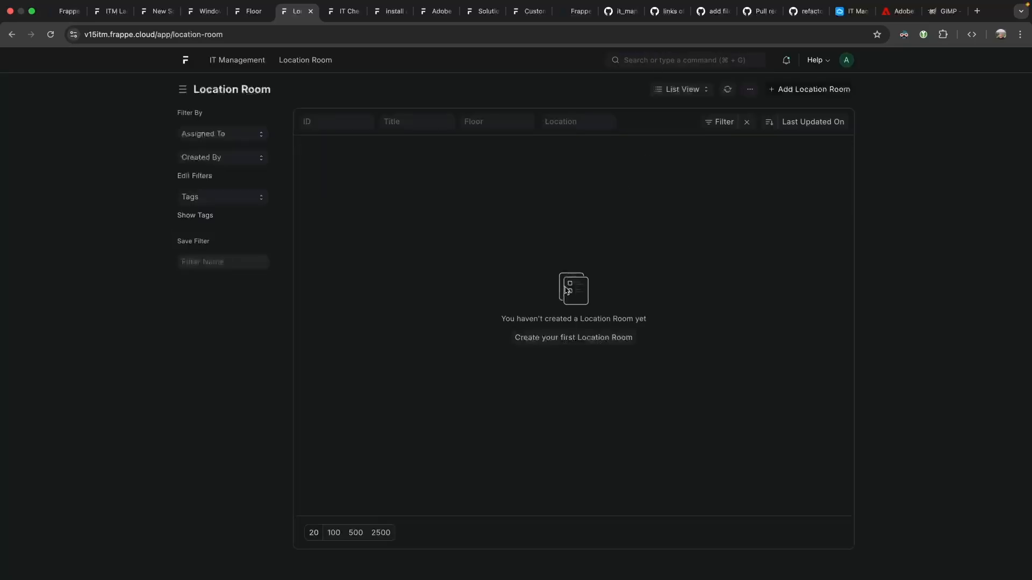
Add and save Location Room 'Grafics Corner Office' on Second Floor at ITM LOcation.
{"action": "left_click", "coordinate": [548, 336]}
{"action": "type", "text": "Grafi"}
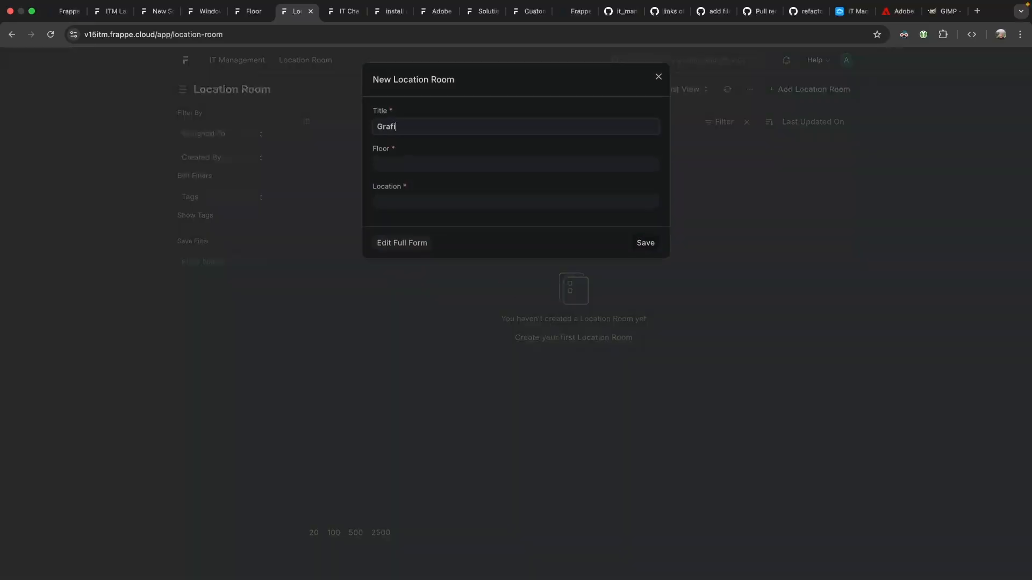
{"action": "type", "text": "cs Office in second floo"}
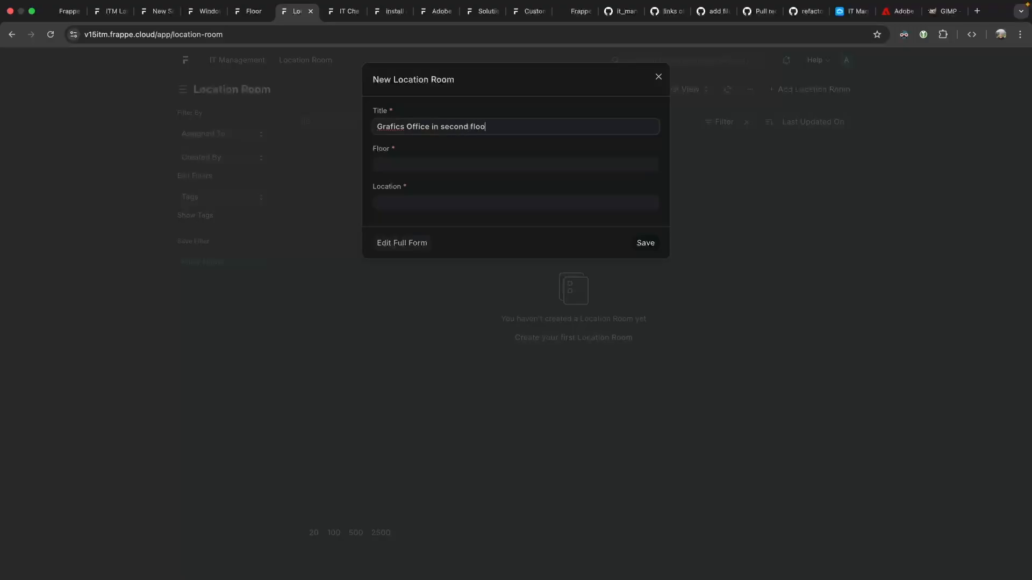
{"action": "key", "text": "BackSpace"}
{"action": "key", "text": "BackSpace"}
{"action": "key", "text": "BackSpace"}
{"action": "key", "text": "BackSpace"}
{"action": "key", "text": "BackSpace"}
{"action": "key", "text": "BackSpace"}
{"action": "key", "text": "BackSpace"}
{"action": "key", "text": "BackSpace"}
{"action": "key", "text": "BackSpace"}
{"action": "key", "text": "BackSpace"}
{"action": "key", "text": "BackSpace"}
{"action": "key", "text": "BackSpace"}
{"action": "key", "text": "BackSpace"}
{"action": "type", "text": "Corner"}
{"action": "left_click", "coordinate": [425, 166]}
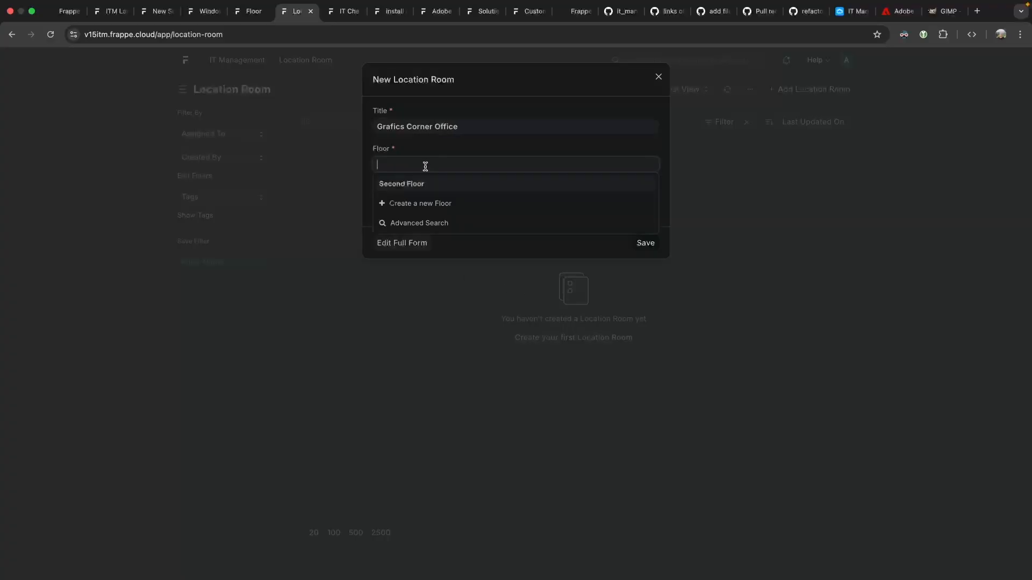
{"action": "left_click", "coordinate": [427, 180]}
{"action": "left_click", "coordinate": [425, 202]}
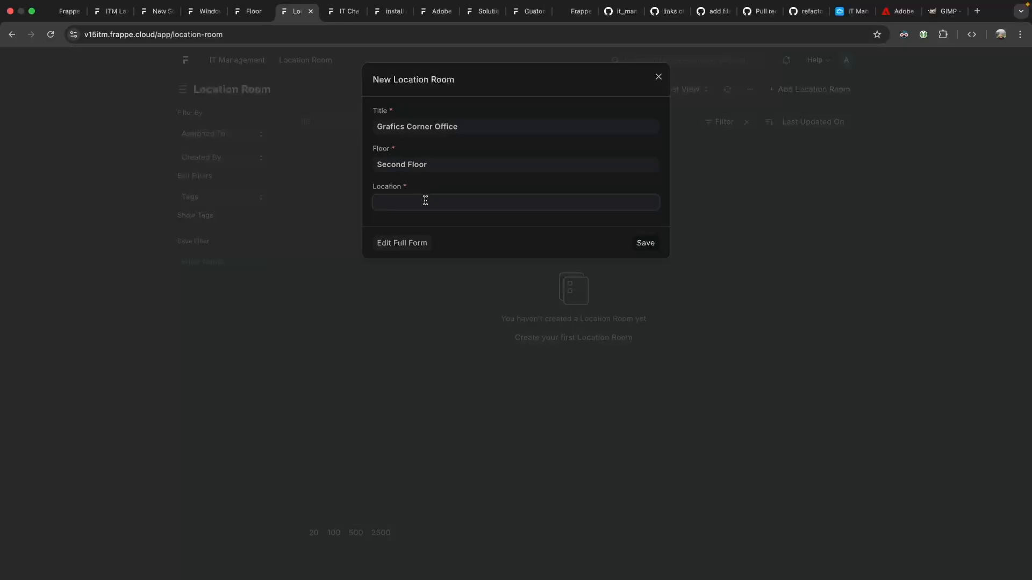
{"action": "left_click", "coordinate": [427, 220]}
{"action": "left_click", "coordinate": [646, 243]}
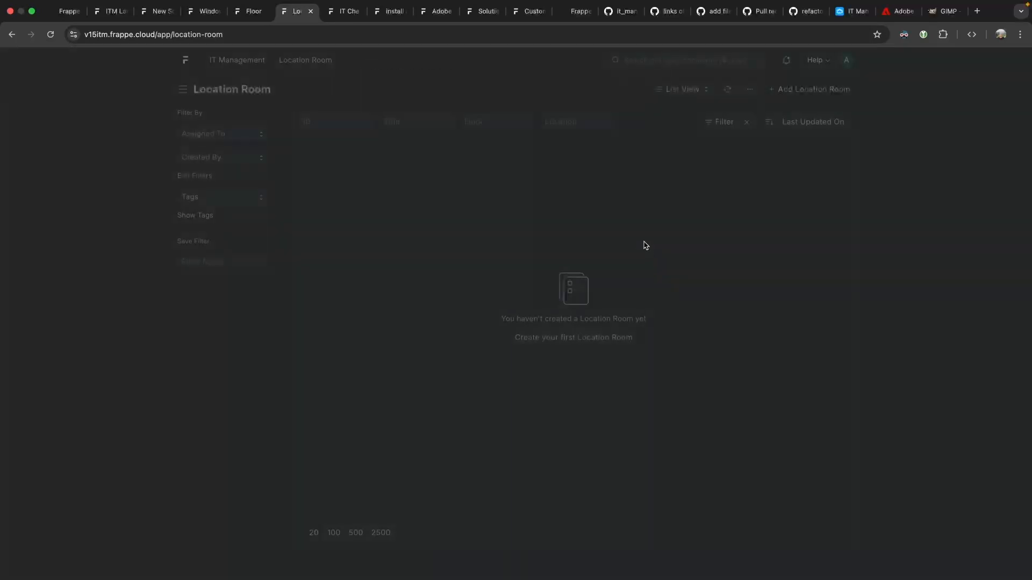
{"action": "left_click", "coordinate": [248, 16]}
Set Windows PC's Location Room to Grafics Corner Office, save it, and follow the room link.
{"action": "left_click", "coordinate": [11, 35]}
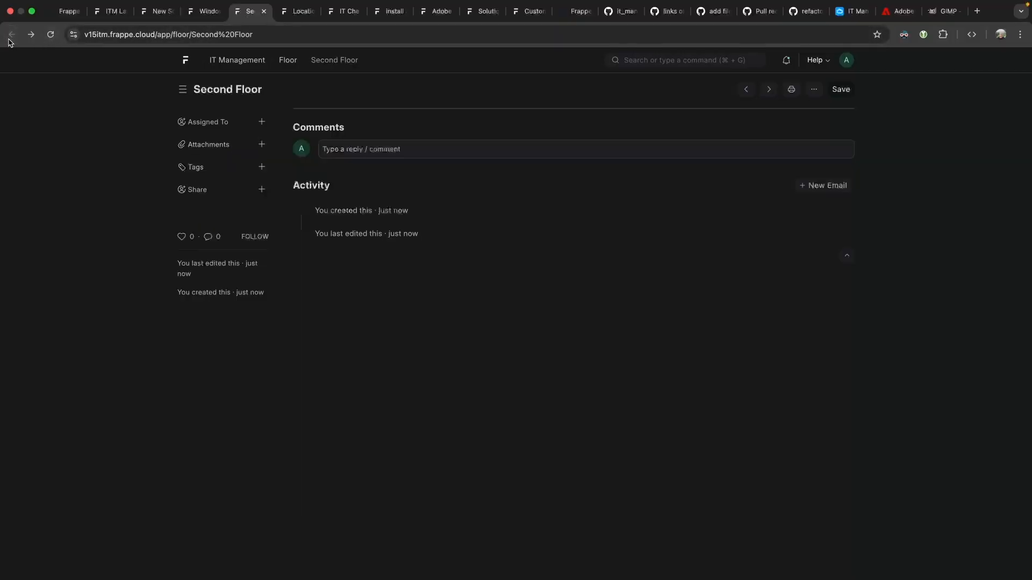
{"action": "left_click", "coordinate": [204, 11]}
{"action": "left_click", "coordinate": [311, 407]}
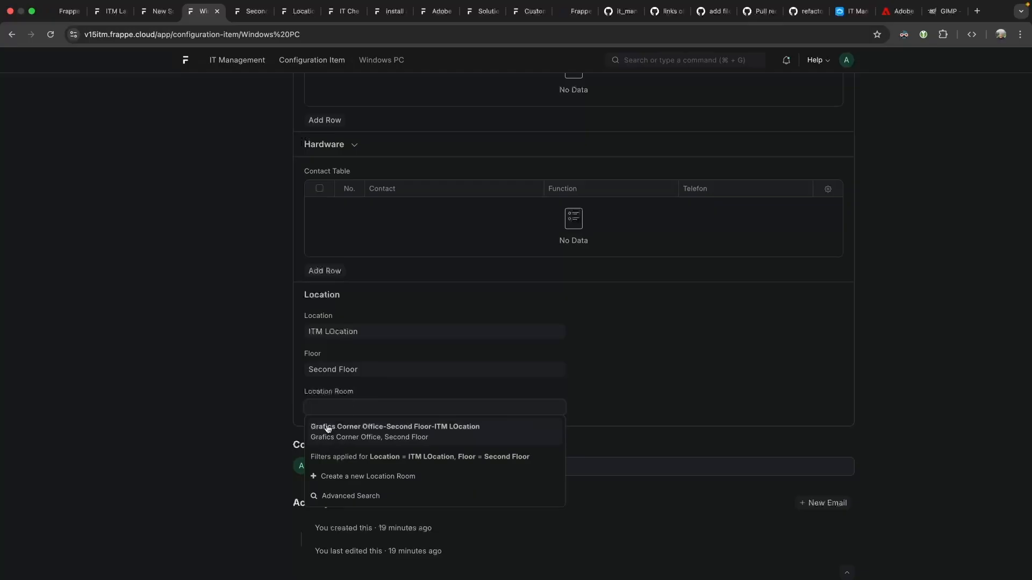
{"action": "left_click", "coordinate": [389, 425]}
{"action": "key", "text": "super+r"}
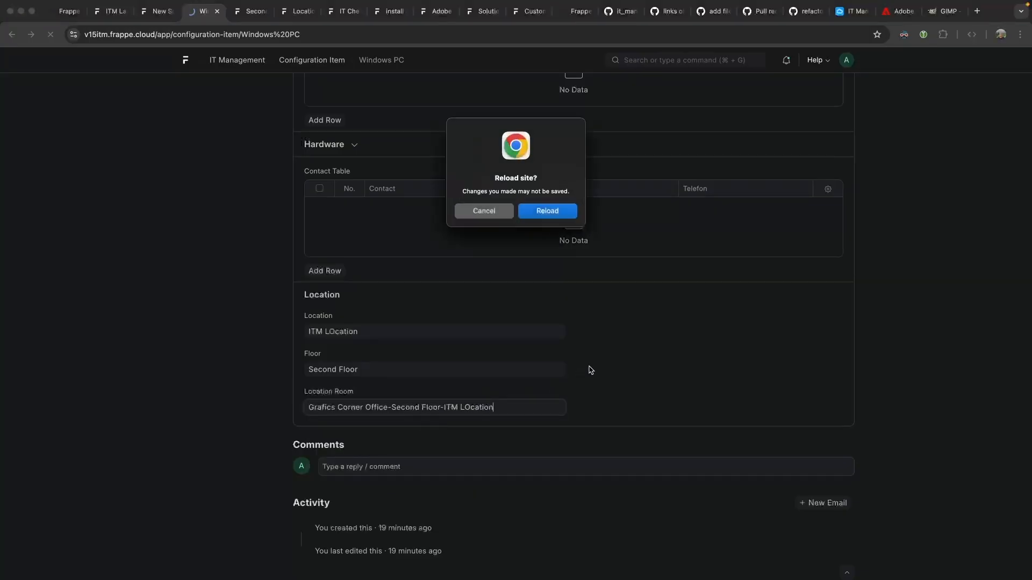
{"action": "left_click", "coordinate": [484, 211]}
{"action": "key", "text": "super+s"}
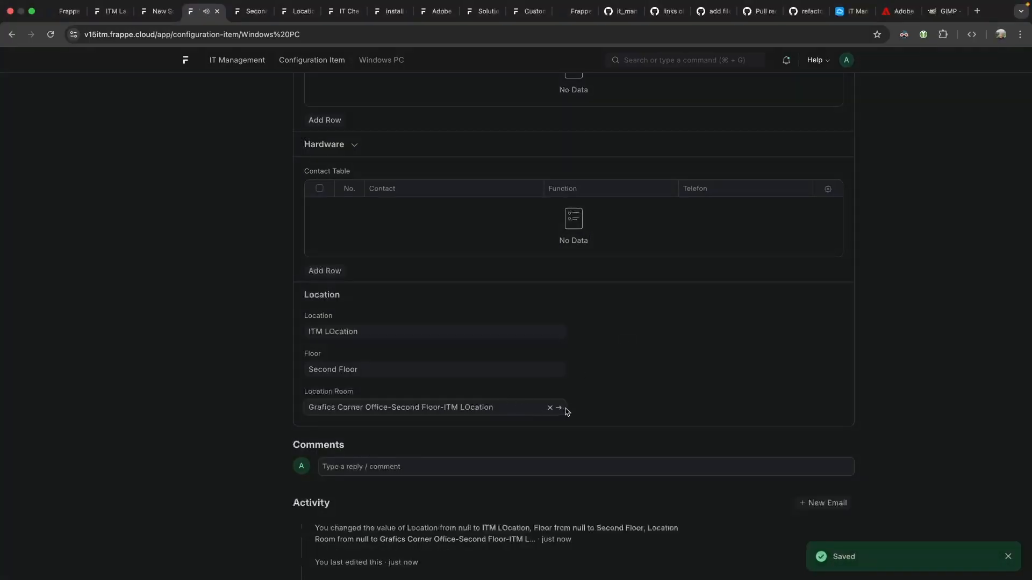
{"action": "left_click", "coordinate": [559, 411]}
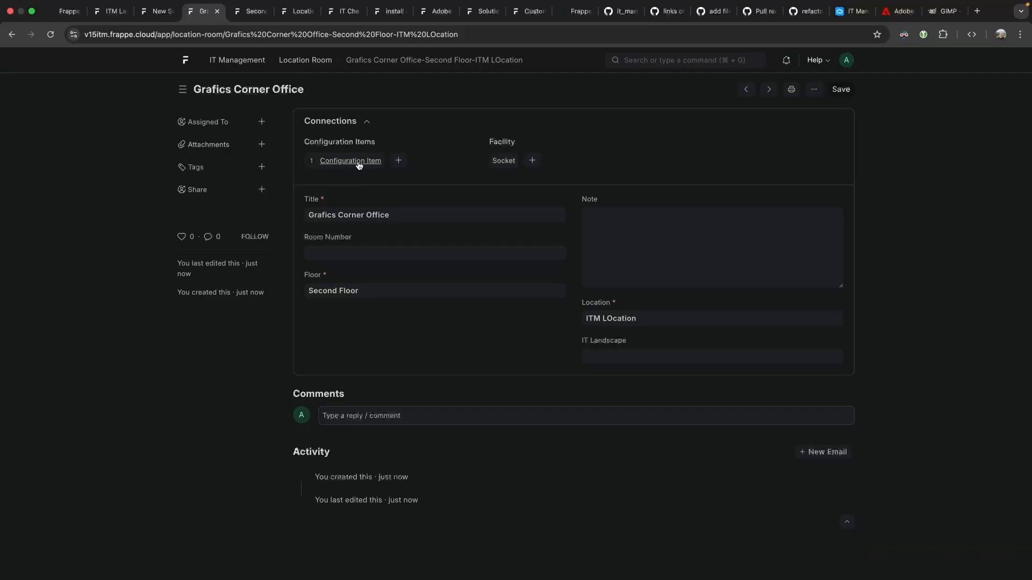
Enter room number 205 for Grafics Corner Office and save.
{"action": "left_click", "coordinate": [345, 253]}
{"action": "type", "text": "205"}
{"action": "key", "text": "super+s"}
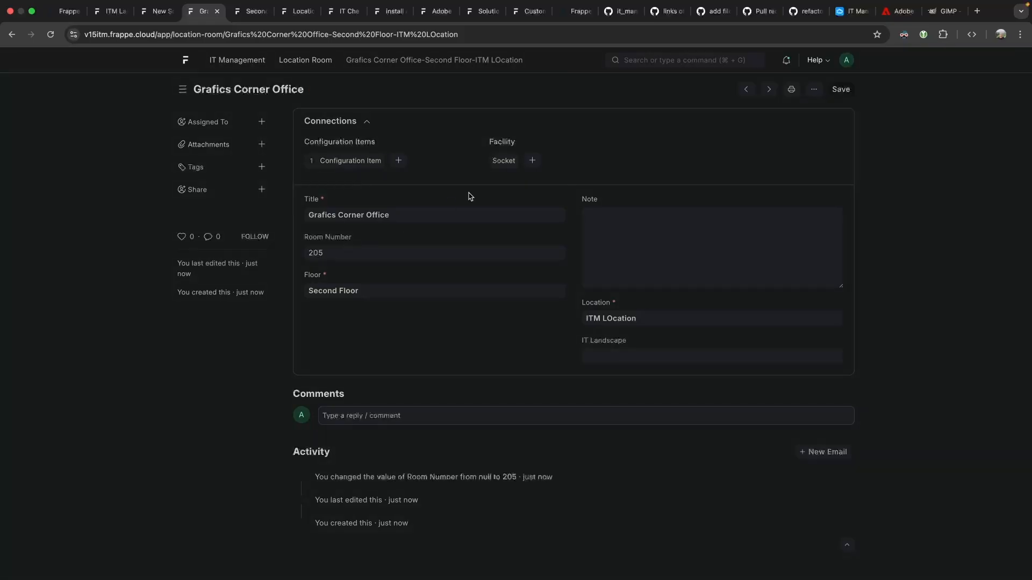
Set the room's IT Landscape to My IT Landscape, save, and open that landscape record.
{"action": "left_click", "coordinate": [633, 357]}
{"action": "left_click", "coordinate": [639, 373]}
{"action": "key", "text": "super+s"}
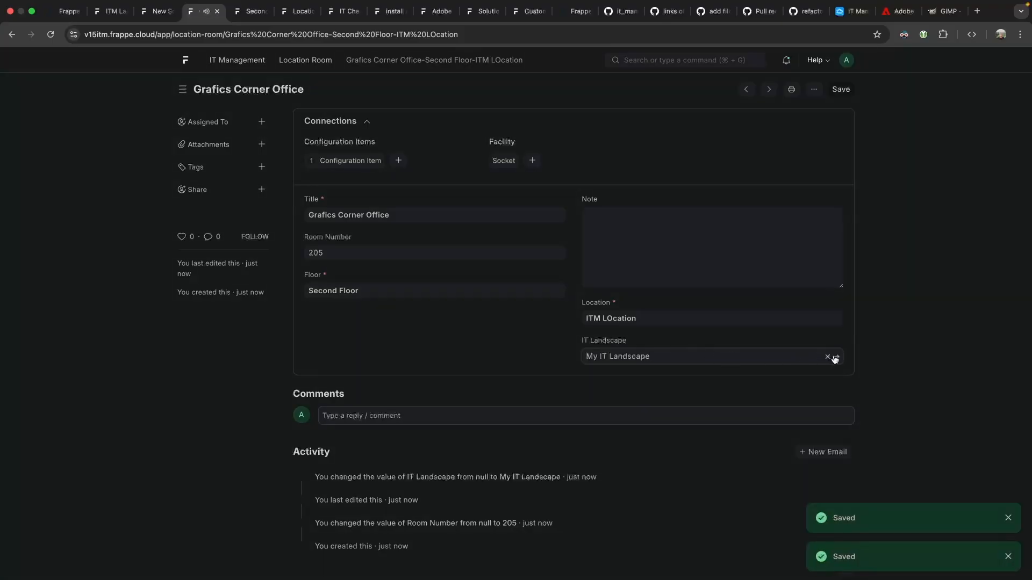
{"action": "left_click", "coordinate": [832, 356]}
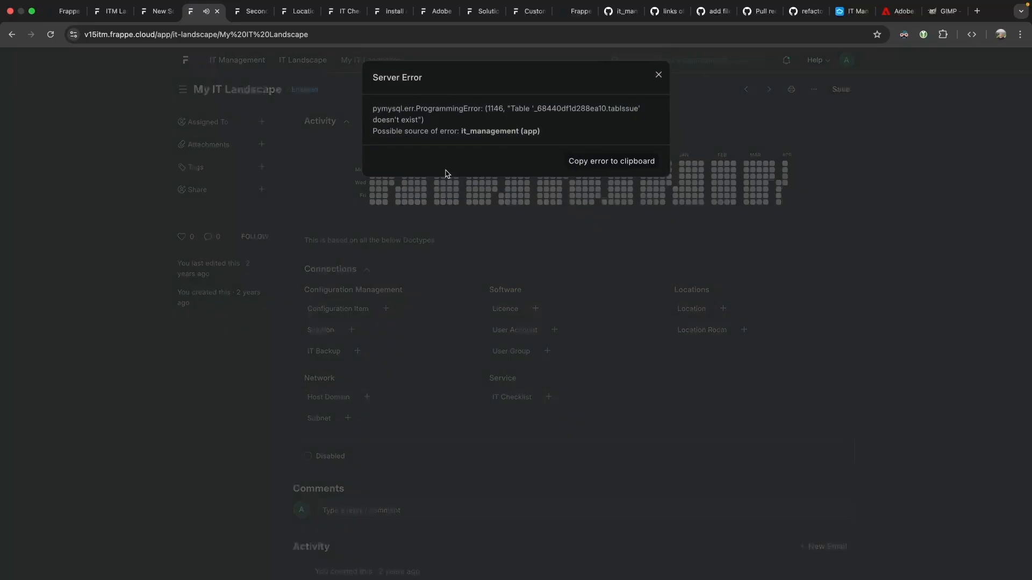
{"action": "left_click", "coordinate": [658, 77]}
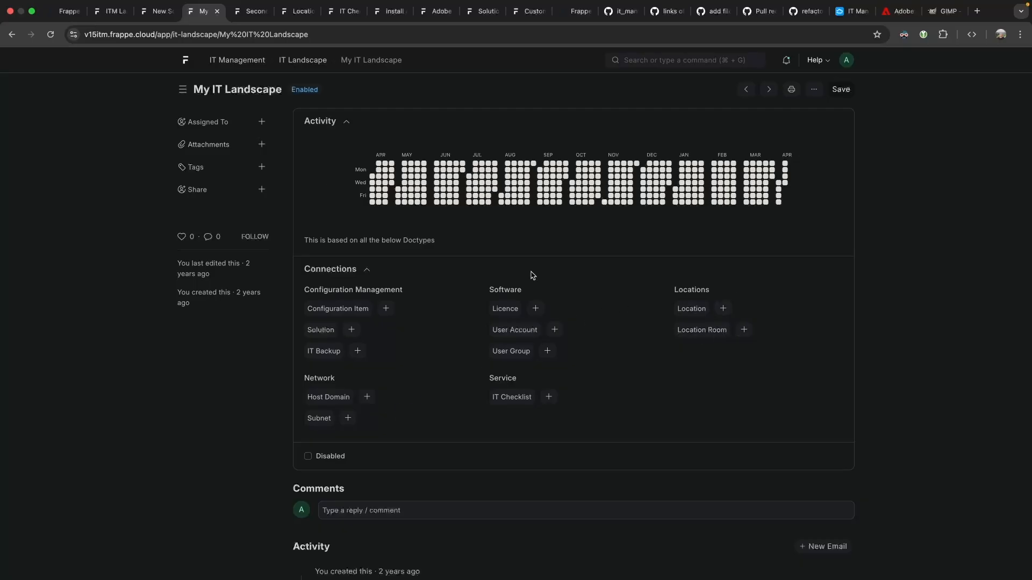
Navigate back to the Grafics Corner Office Location Room page.
{"action": "left_click", "coordinate": [12, 34]}
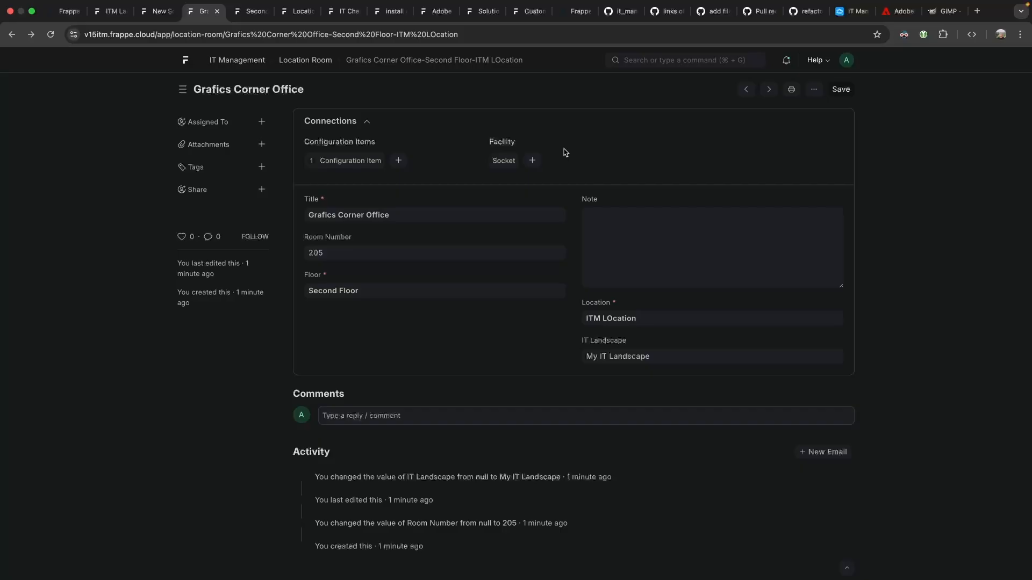
Start a new socket for the room with identifier 'S25 on Floor 2'.
{"action": "left_click", "coordinate": [532, 160]}
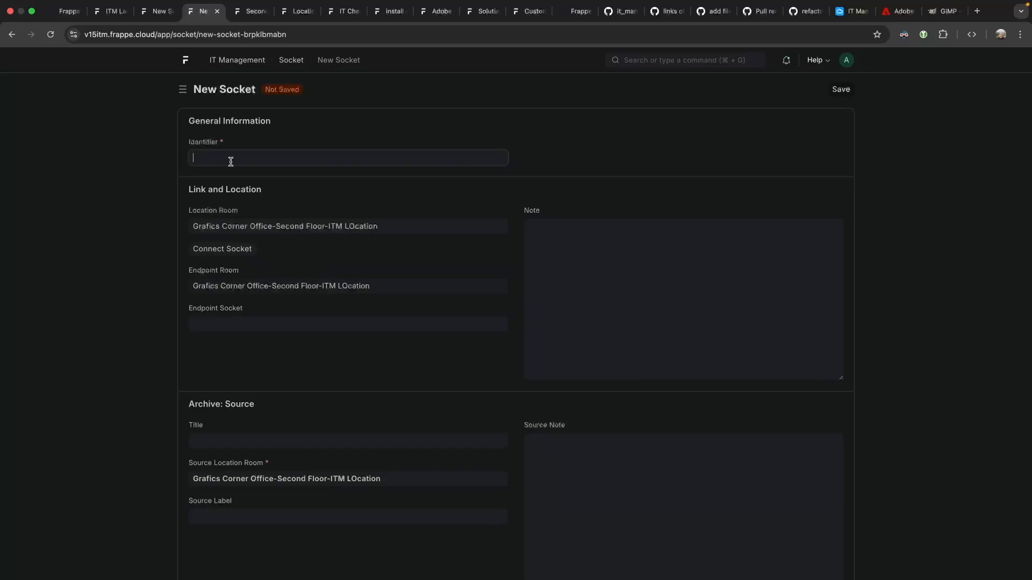
{"action": "type", "text": "S2"}
{"action": "key", "text": "BackSpace"}
{"action": "type", "text": "25 on Floor 2"}
{"action": "left_click", "coordinate": [245, 320]}
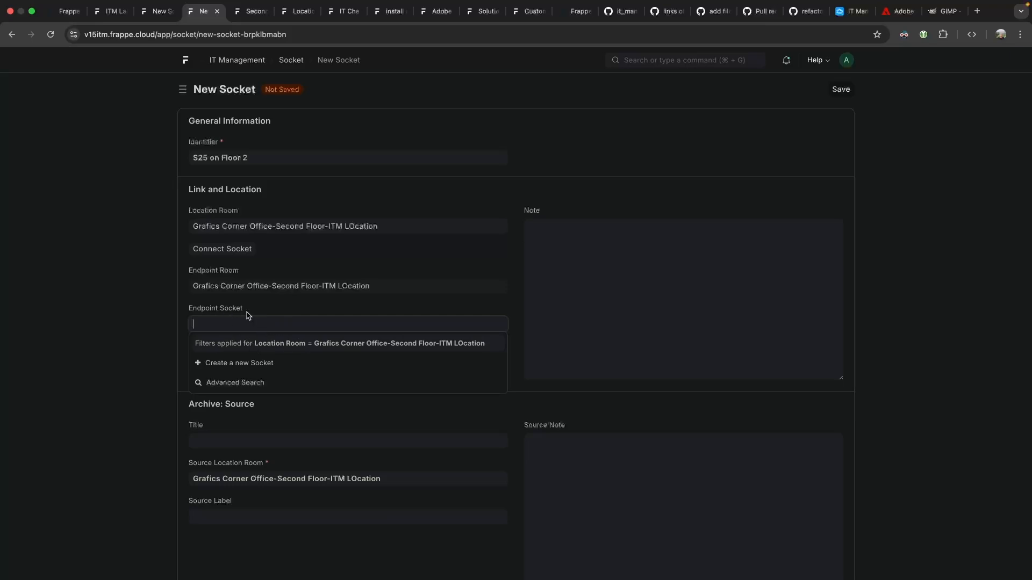
{"action": "left_click", "coordinate": [249, 315]}
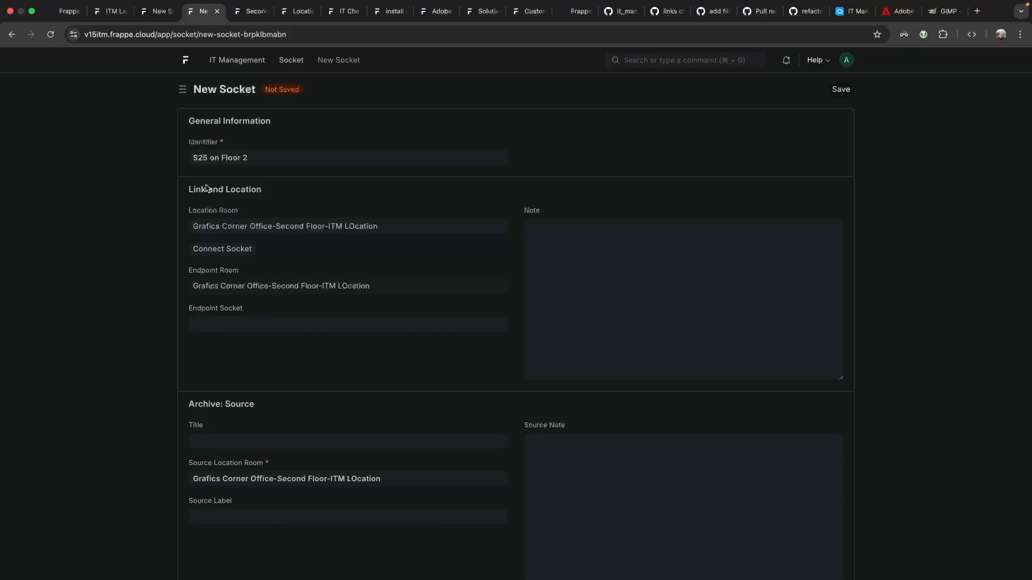
{"action": "scroll", "coordinate": [238, 352], "scroll_direction": "down", "scroll_amount": 3}
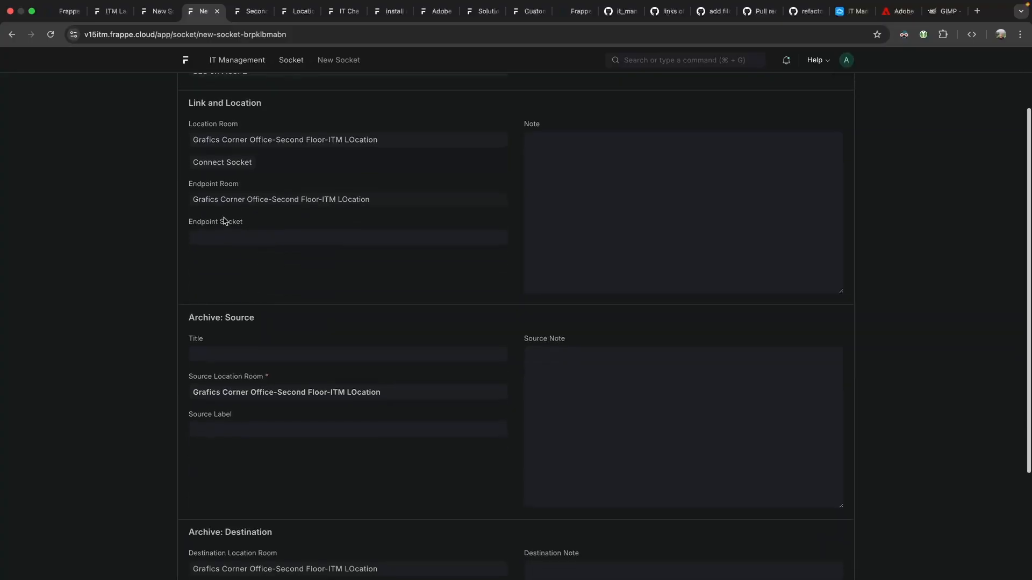
{"action": "scroll", "coordinate": [234, 171], "scroll_direction": "up", "scroll_amount": 3}
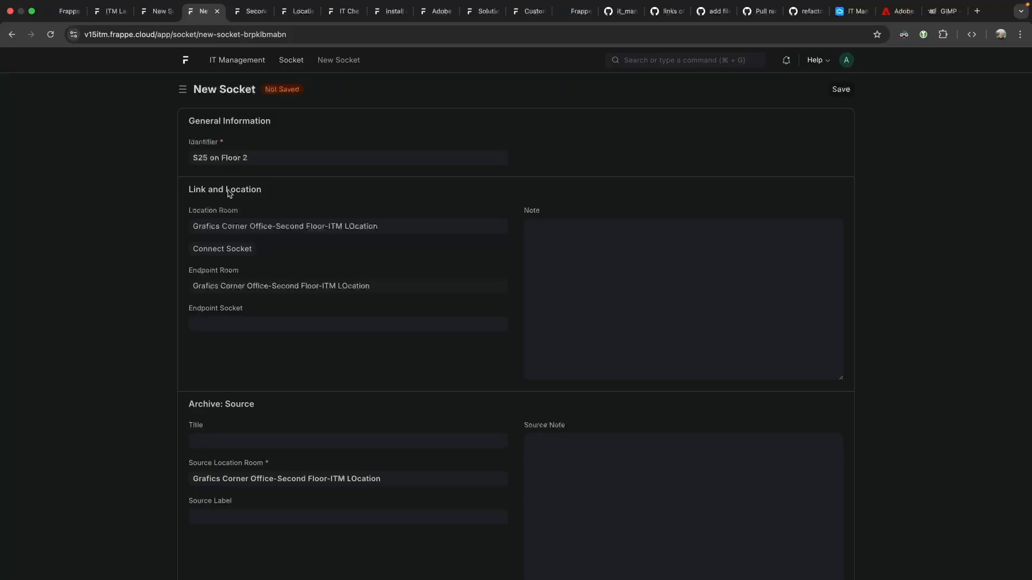
Check the socket's identifier and fields, then save the S25 on Floor 2 socket.
{"action": "left_click", "coordinate": [246, 157]}
{"action": "left_click_drag", "start_coordinate": [288, 156], "coordinate": [194, 156]}
{"action": "left_click", "coordinate": [203, 157]}
{"action": "triple_click", "coordinate": [274, 157]}
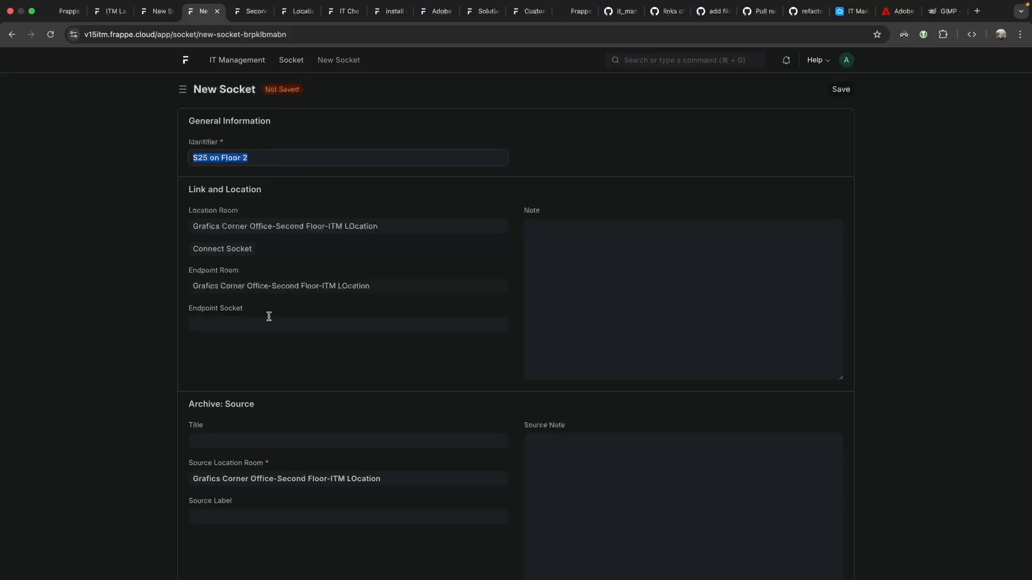
{"action": "left_click", "coordinate": [225, 313]}
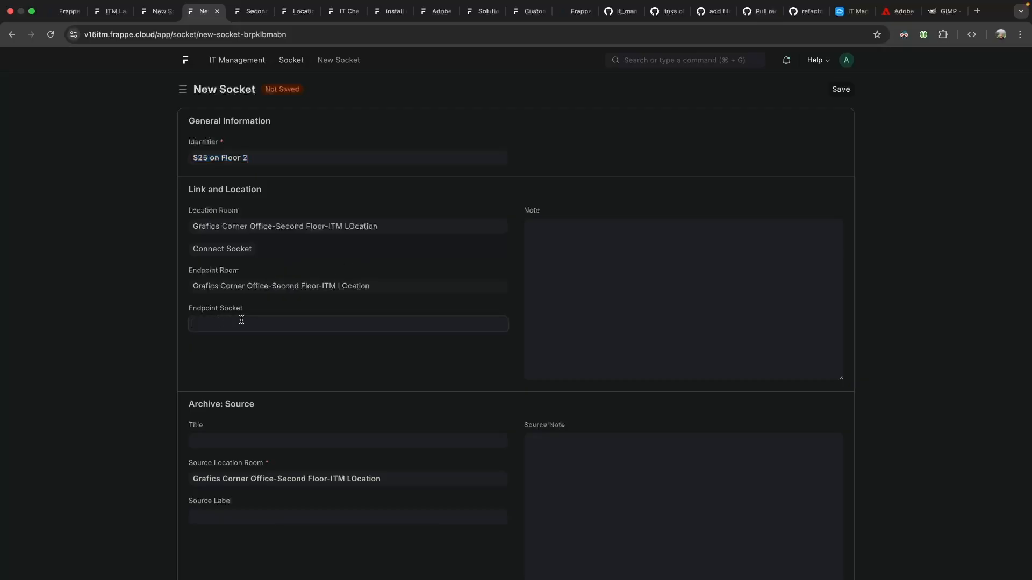
{"action": "left_click", "coordinate": [140, 302]}
{"action": "left_click_drag", "start_coordinate": [190, 408], "coordinate": [279, 405]}
{"action": "left_click", "coordinate": [311, 411]}
{"action": "scroll", "coordinate": [250, 444], "scroll_direction": "down", "scroll_amount": 5}
{"action": "scroll", "coordinate": [311, 391], "scroll_direction": "up", "scroll_amount": 5}
{"action": "scroll", "coordinate": [312, 391], "scroll_direction": "down", "scroll_amount": 5}
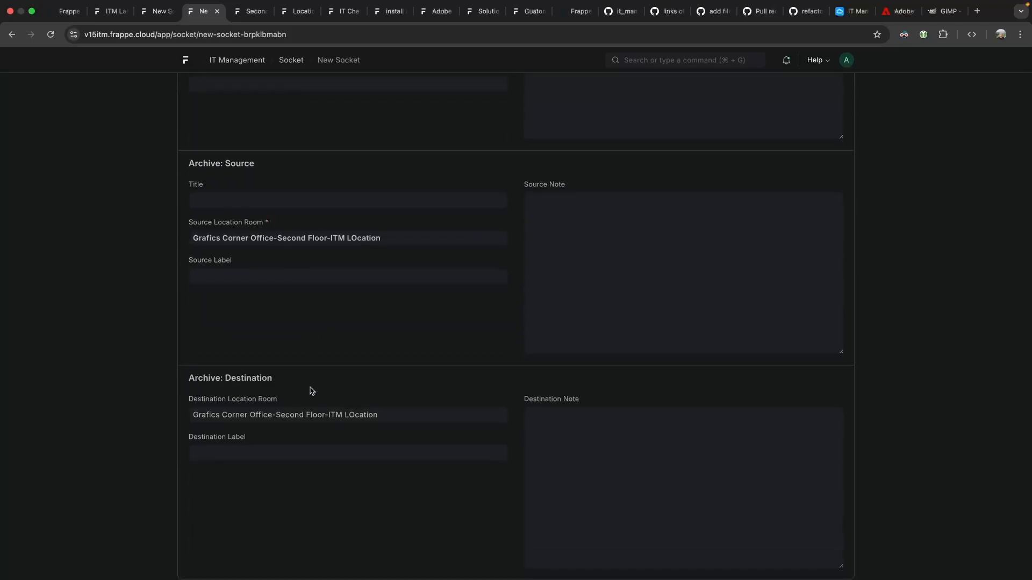
{"action": "scroll", "coordinate": [311, 392], "scroll_direction": "up", "scroll_amount": 1}
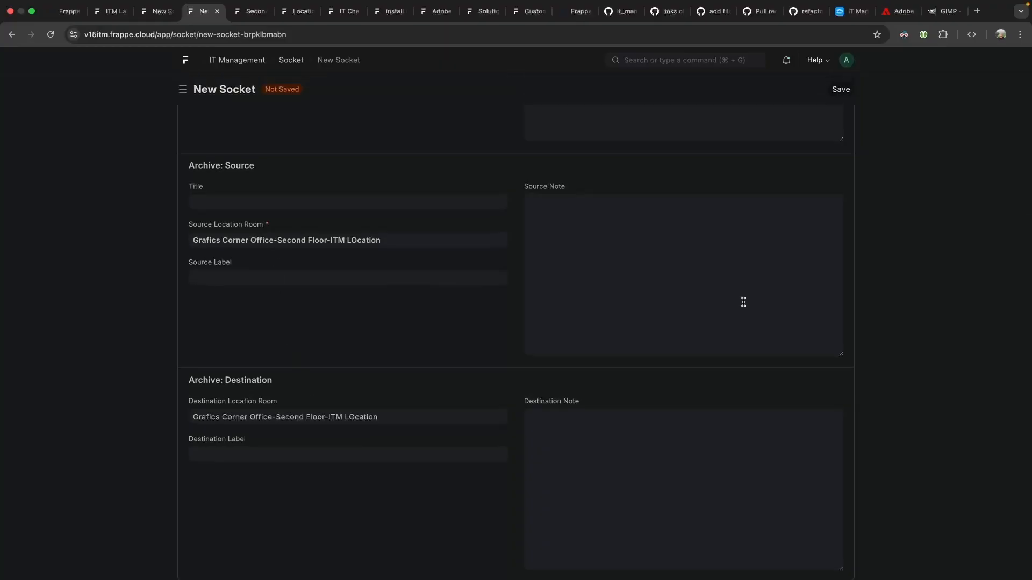
{"action": "scroll", "coordinate": [613, 255], "scroll_direction": "up", "scroll_amount": 5}
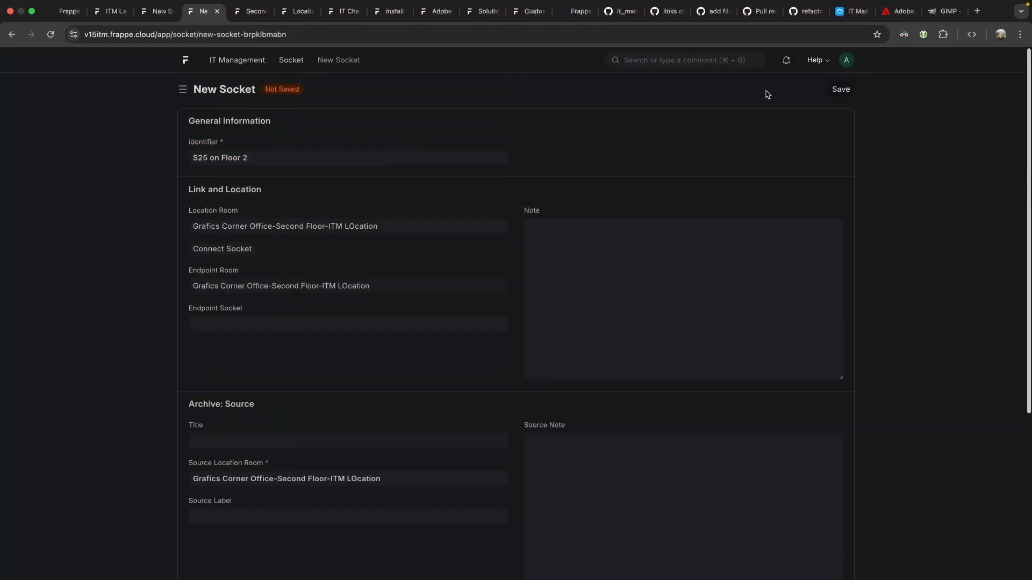
{"action": "left_click", "coordinate": [841, 89]}
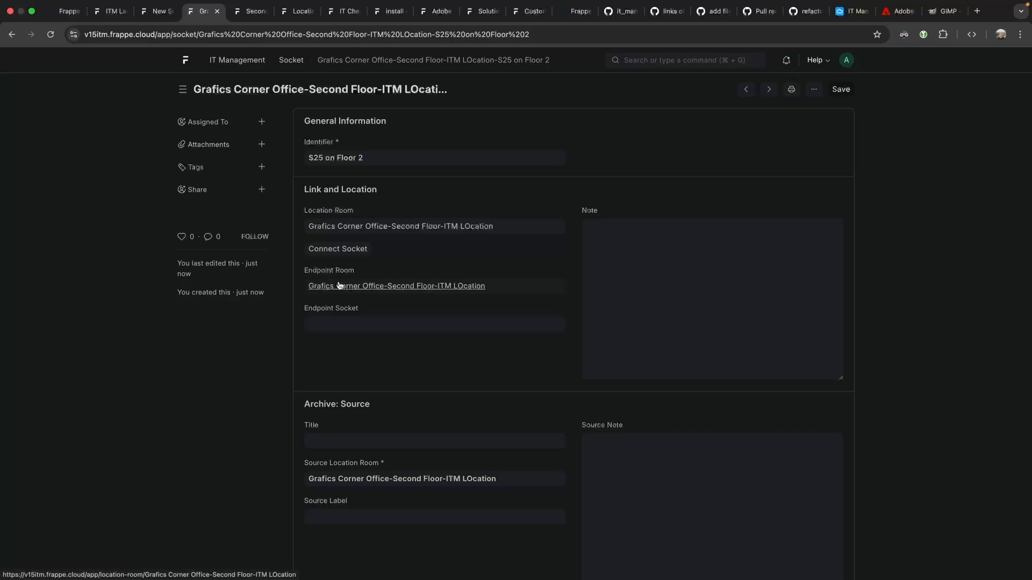
Attempt to connect another endpoint socket to S25 on Floor 2, then cancel.
{"action": "triple_click", "coordinate": [498, 293]}
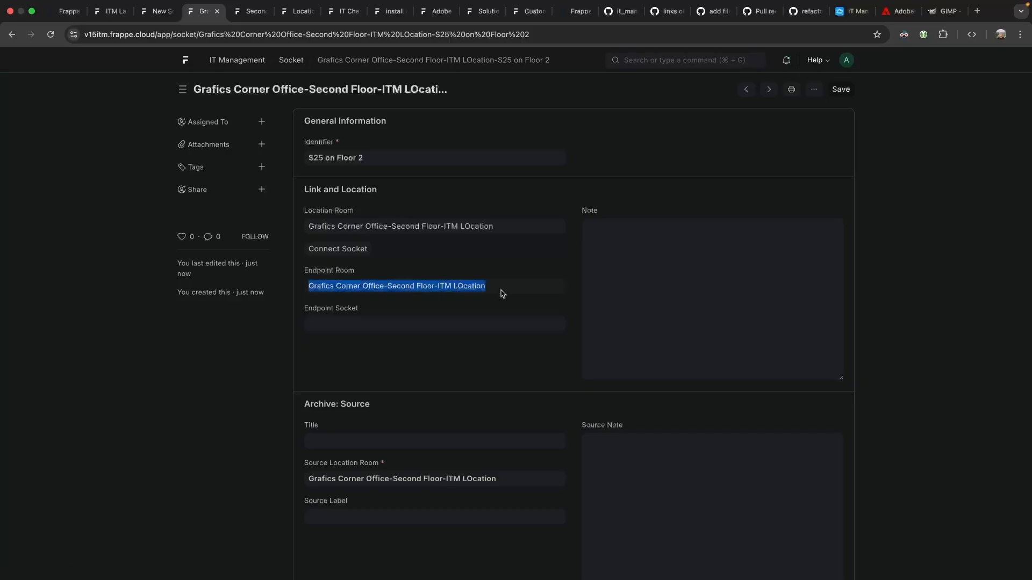
{"action": "triple_click", "coordinate": [366, 226]}
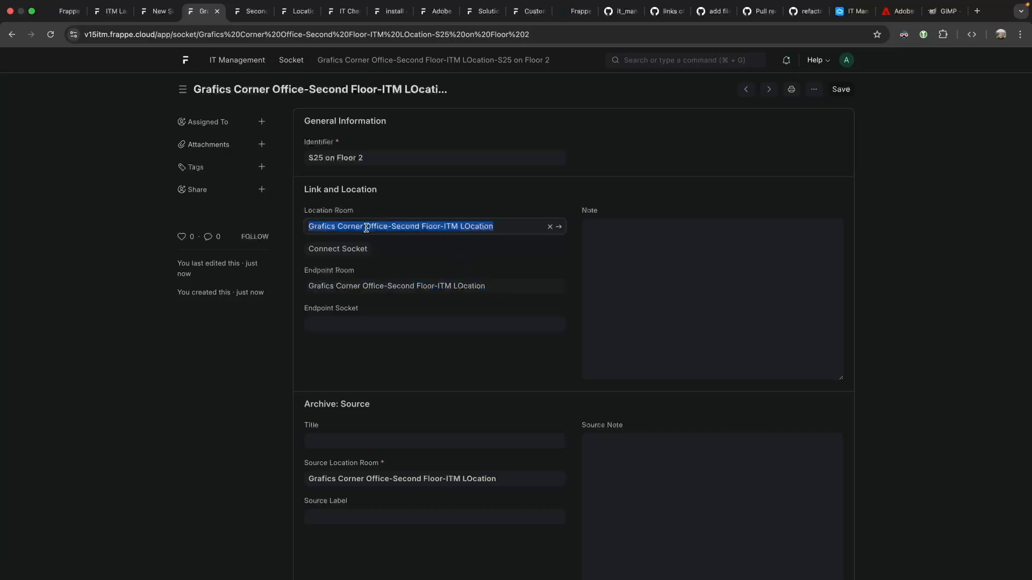
{"action": "left_click", "coordinate": [361, 249]}
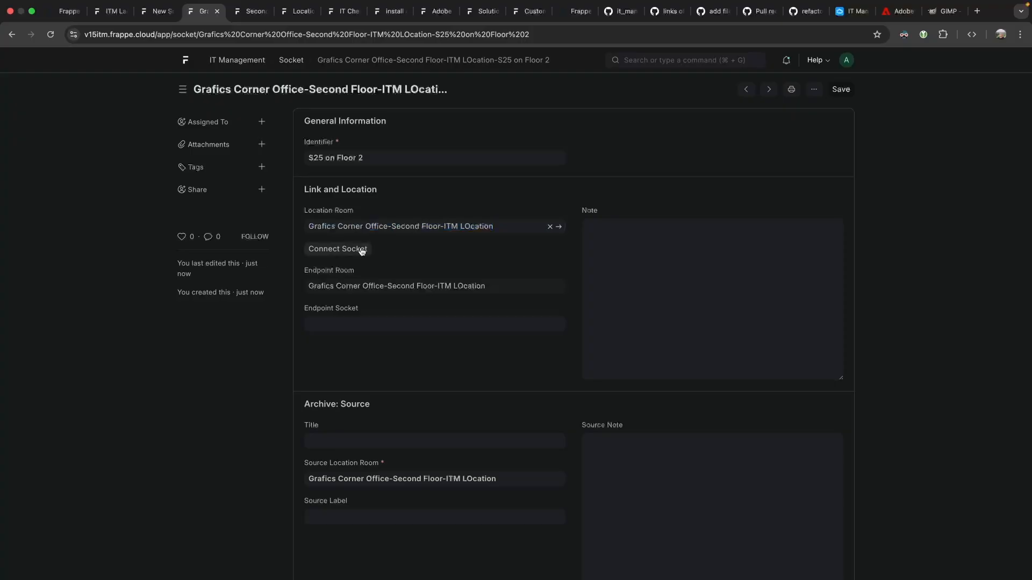
{"action": "left_click_drag", "start_coordinate": [377, 110], "coordinate": [504, 121]}
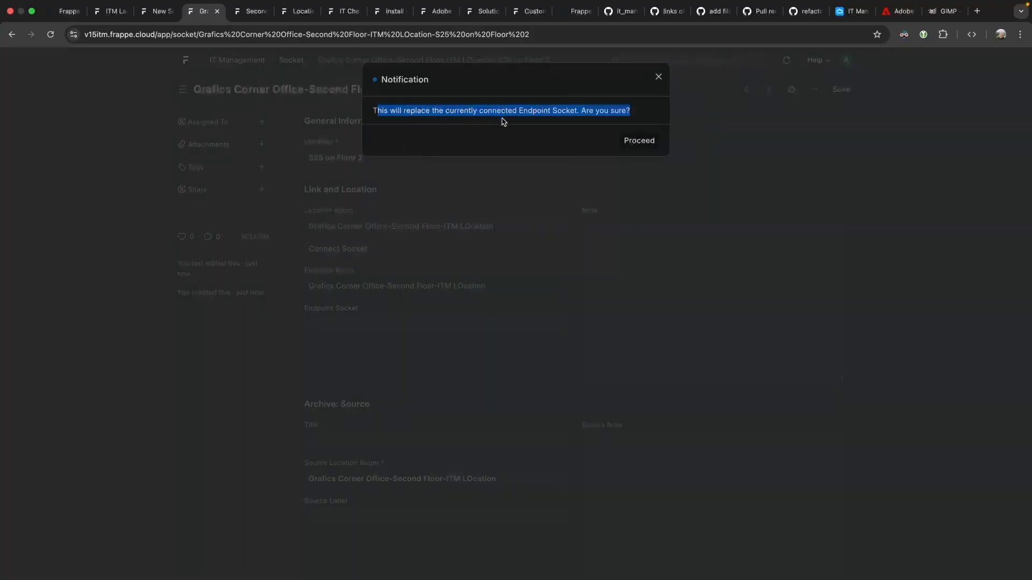
{"action": "left_click", "coordinate": [574, 121]}
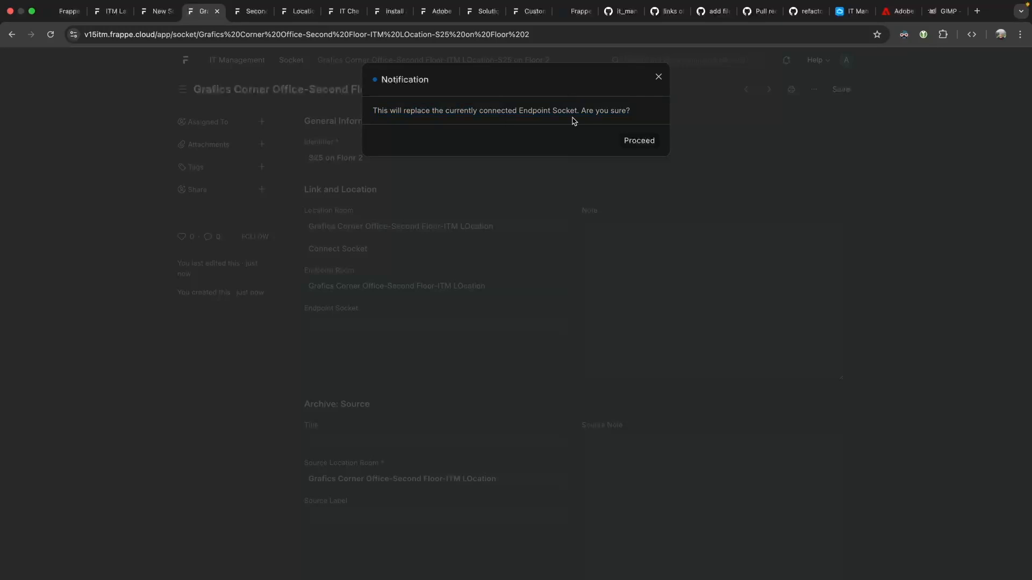
{"action": "left_click", "coordinate": [636, 142]}
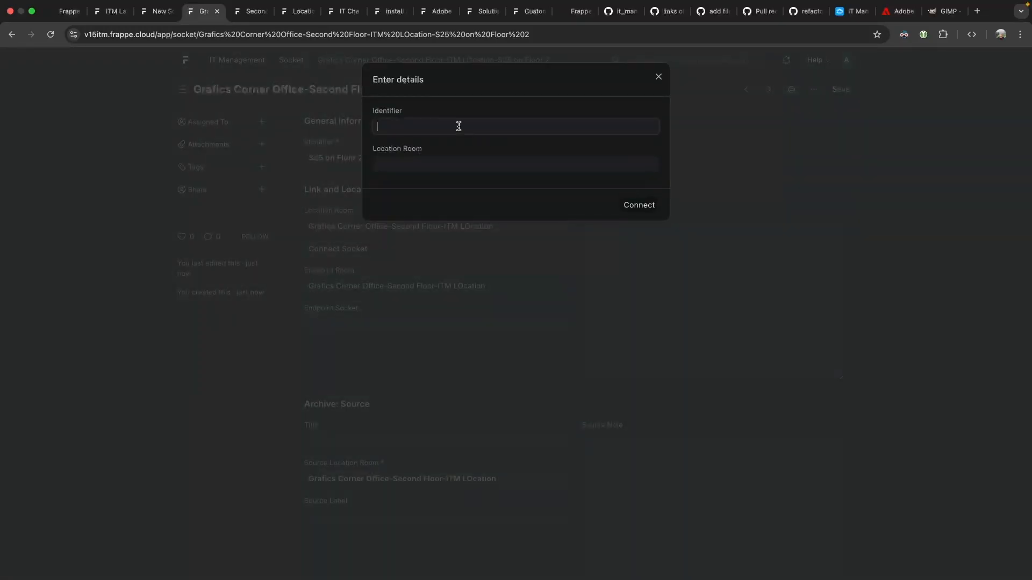
{"action": "type", "text": "S7"}
{"action": "left_click", "coordinate": [443, 159]}
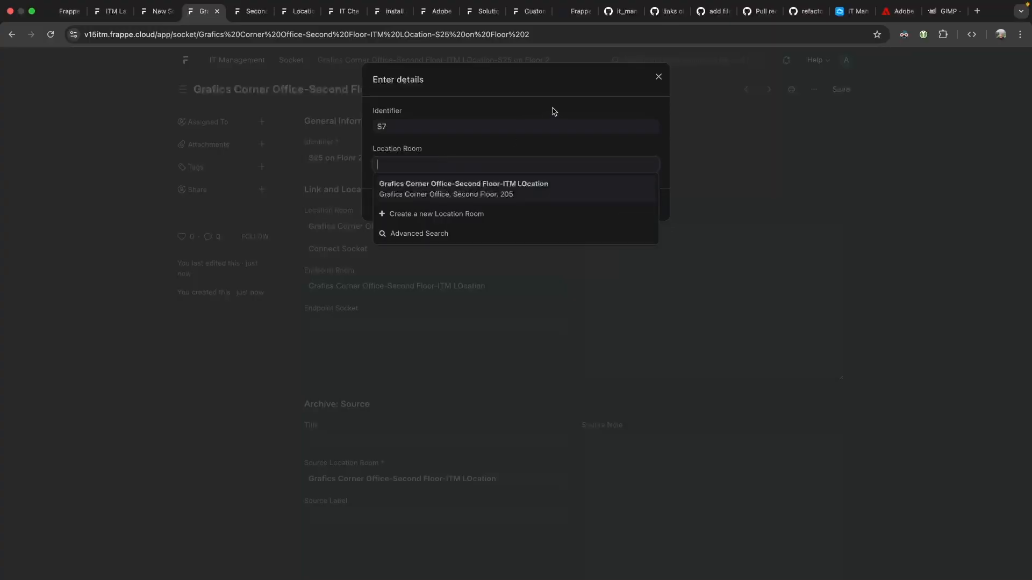
{"action": "left_click", "coordinate": [596, 96]}
{"action": "left_click", "coordinate": [666, 79]}
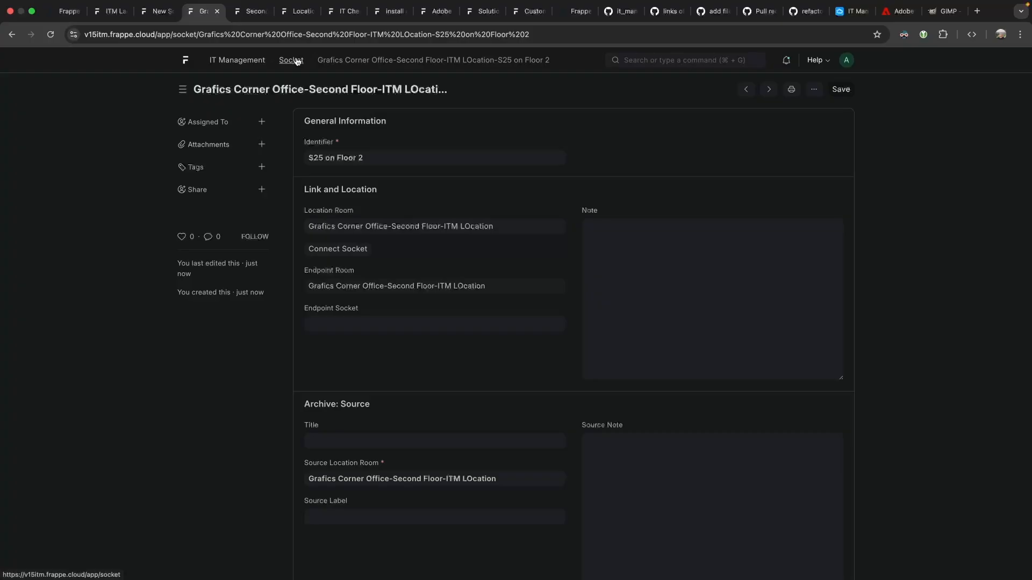
{"action": "left_click", "coordinate": [327, 157]}
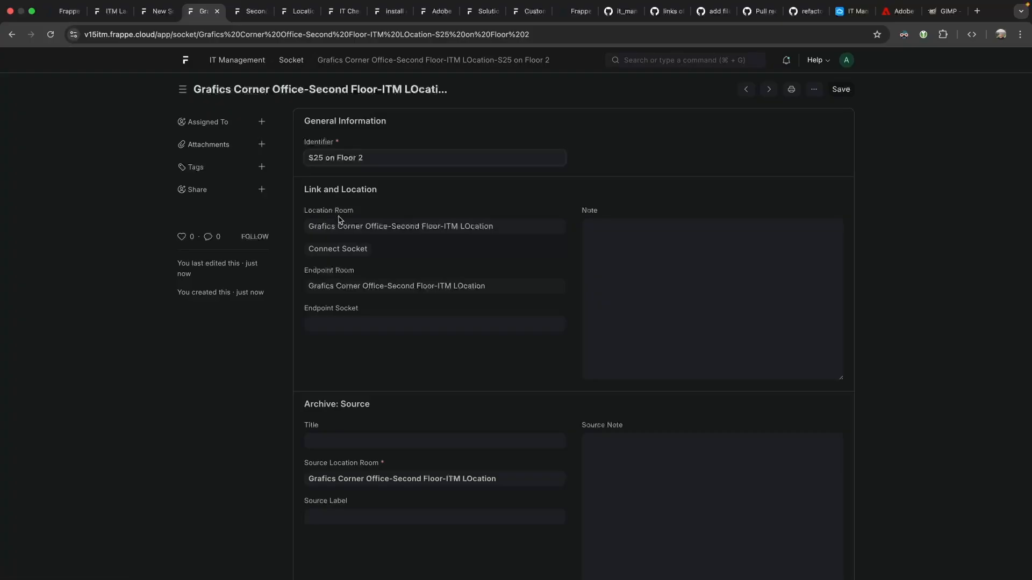
Open the Grafics Corner Office room, view its S25 on Floor 2 socket, and return.
{"action": "left_click", "coordinate": [424, 285]}
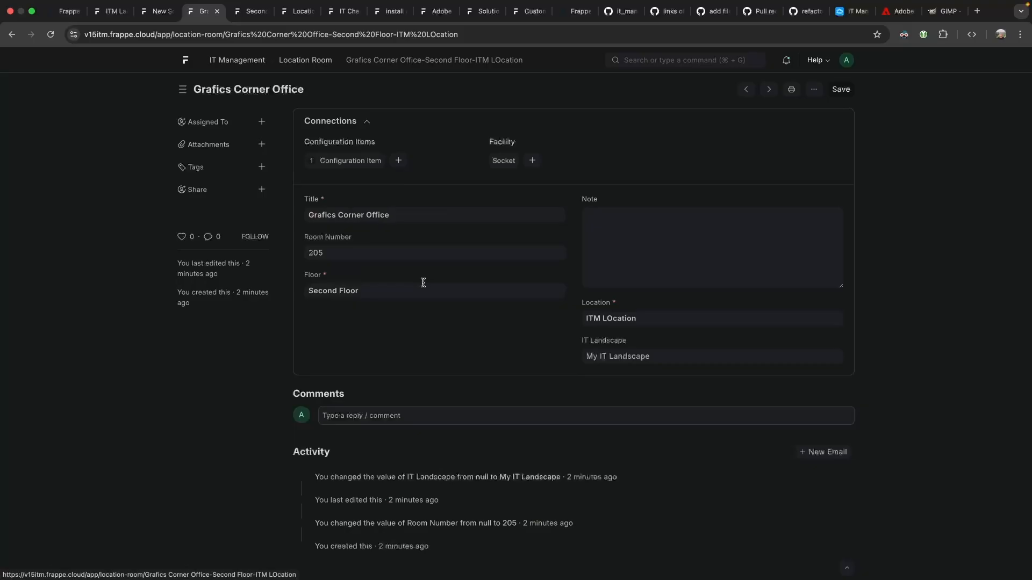
{"action": "left_click", "coordinate": [517, 160]}
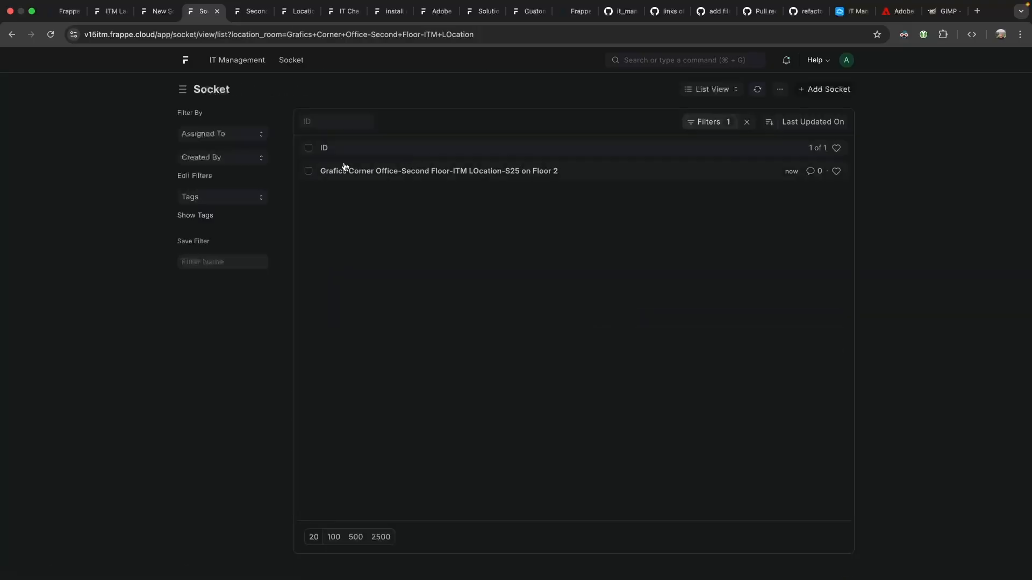
{"action": "left_click", "coordinate": [346, 169]}
{"action": "left_click", "coordinate": [11, 34]}
{"action": "left_click", "coordinate": [11, 34]}
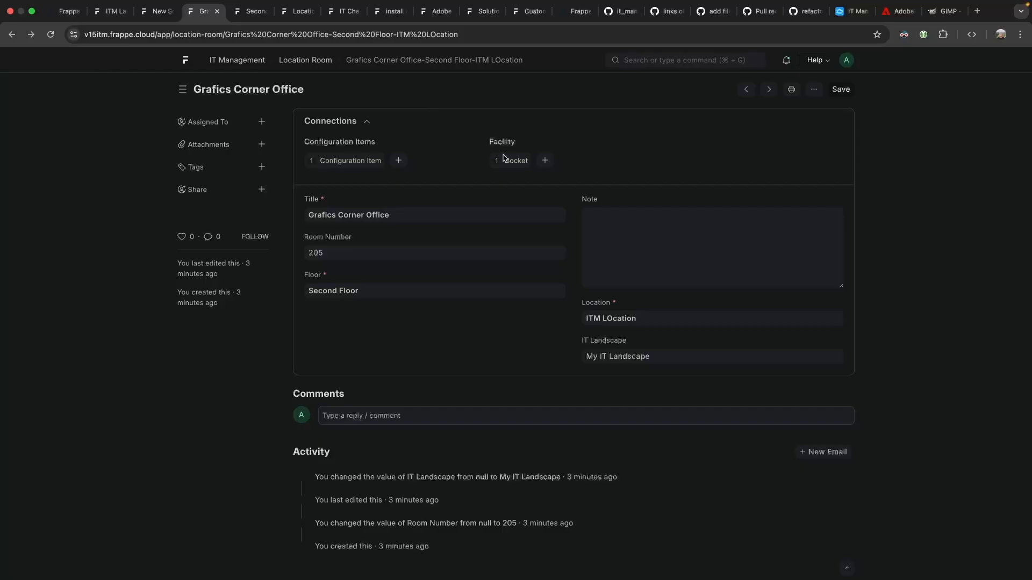
Open the Windows PC item from the room's linked Configuration Items.
{"action": "left_click", "coordinate": [357, 160]}
{"action": "left_click", "coordinate": [325, 188]}
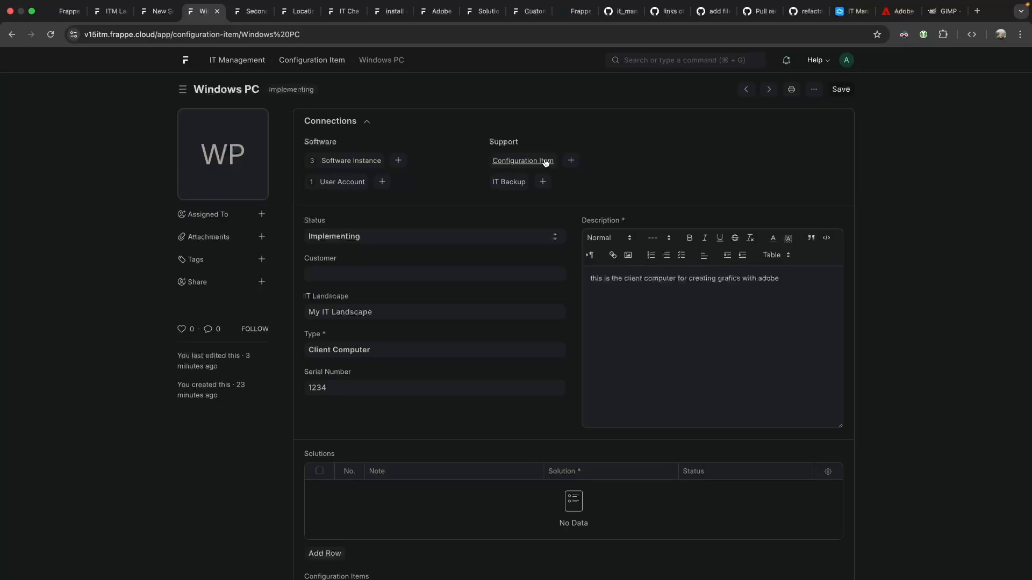
Start a new linked configuration item and retitle it 3d drawing pad.
{"action": "left_click", "coordinate": [570, 160]}
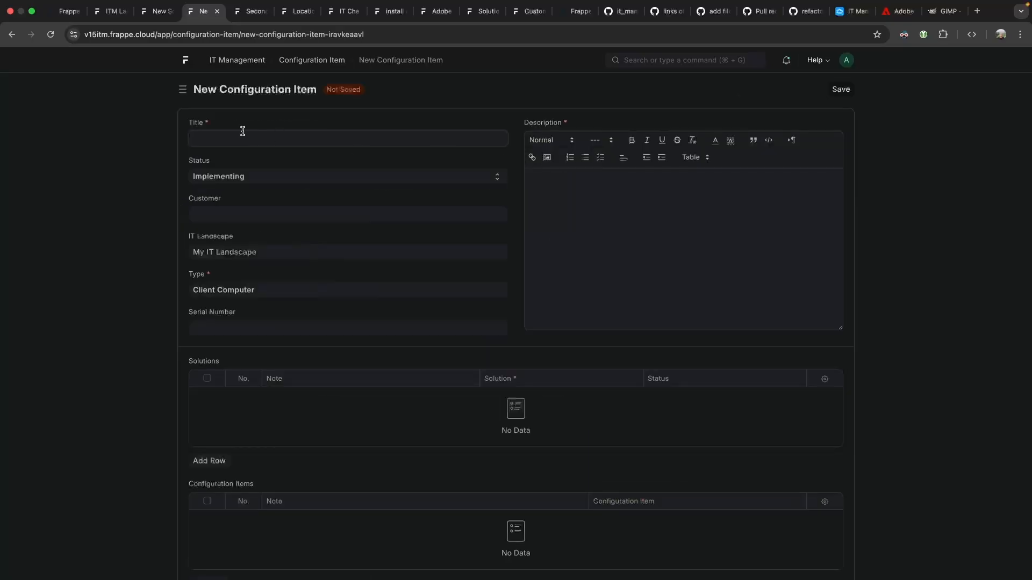
{"action": "type", "text": "3d mouse"}
{"action": "left_click_drag", "start_coordinate": [254, 138], "coordinate": [151, 138]}
{"action": "type", "text": "3"}
Add a Solutions row with Grafics and other Marketing Materials.
{"action": "scroll", "coordinate": [280, 322], "scroll_direction": "down", "scroll_amount": 5}
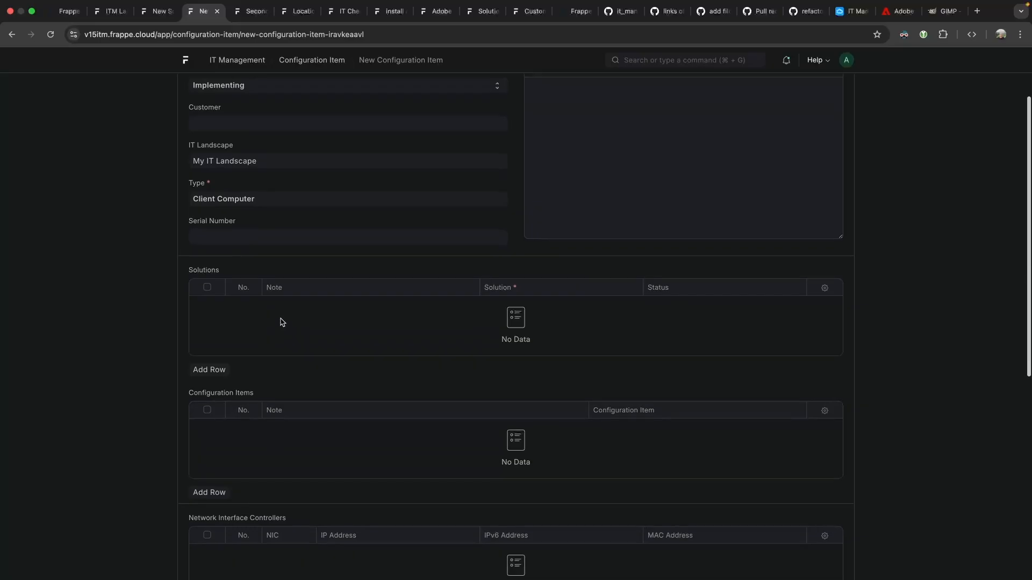
{"action": "left_click", "coordinate": [219, 331]}
{"action": "left_click", "coordinate": [548, 148]}
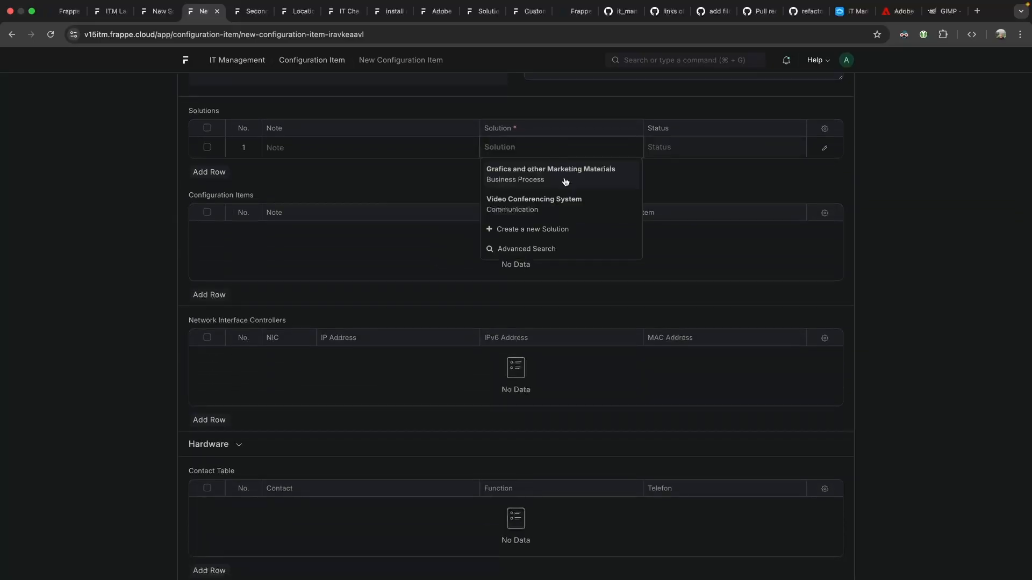
{"action": "left_click", "coordinate": [566, 180]}
Add the existing contact to the Contact Table with function Main User.
{"action": "scroll", "coordinate": [550, 215], "scroll_direction": "down", "scroll_amount": 5}
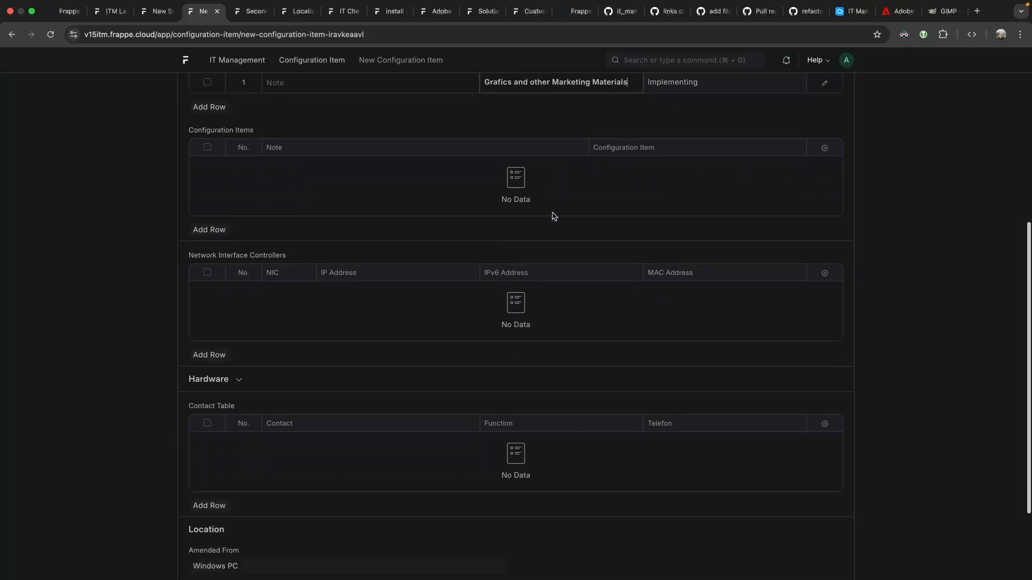
{"action": "scroll", "coordinate": [244, 290], "scroll_direction": "down", "scroll_amount": 2}
{"action": "left_click", "coordinate": [252, 269]}
{"action": "scroll", "coordinate": [284, 266], "scroll_direction": "down", "scroll_amount": 3}
{"action": "scroll", "coordinate": [424, 276], "scroll_direction": "down", "scroll_amount": 5}
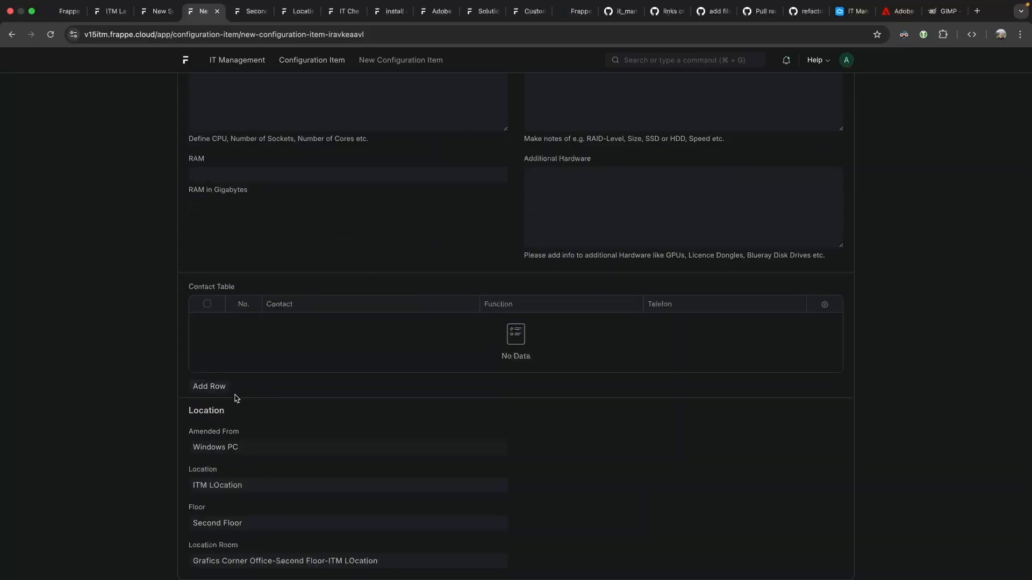
{"action": "left_click", "coordinate": [209, 387]}
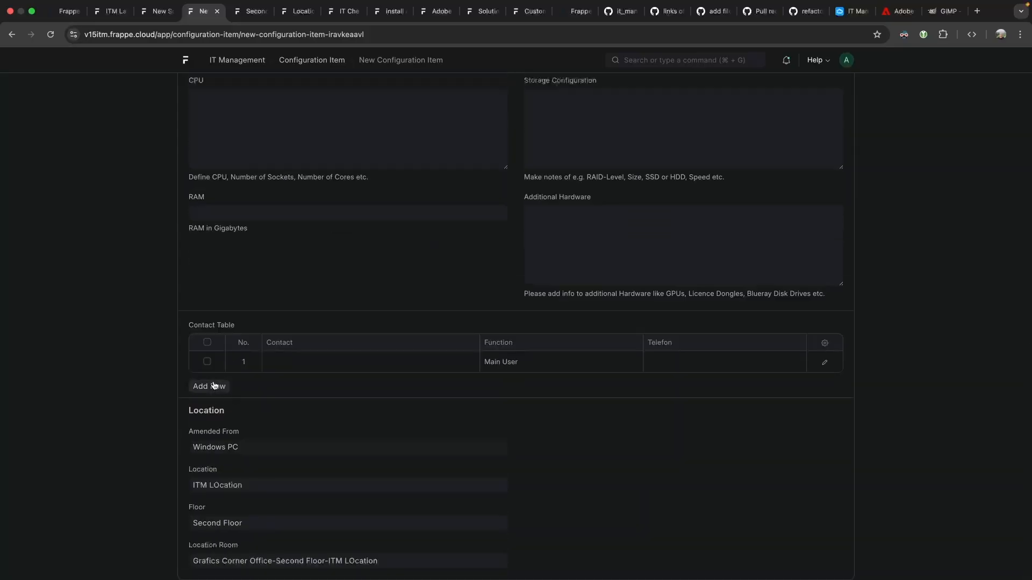
{"action": "left_click", "coordinate": [301, 362]}
{"action": "left_click", "coordinate": [374, 384]}
{"action": "left_click", "coordinate": [496, 367]}
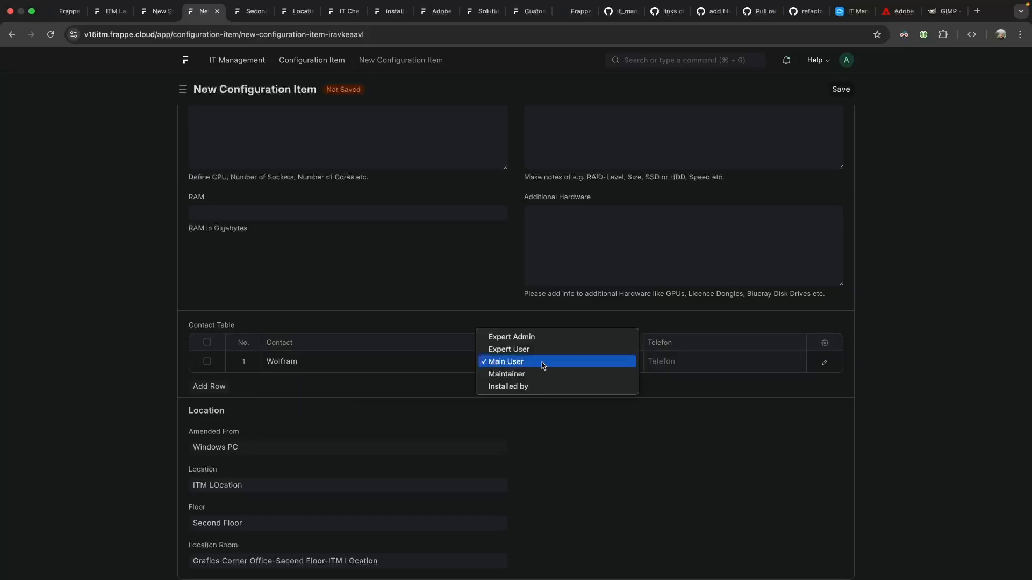
{"action": "left_click", "coordinate": [543, 365]}
Fill in the missing Description and save the new configuration item.
{"action": "key", "text": "ctrl+s"}
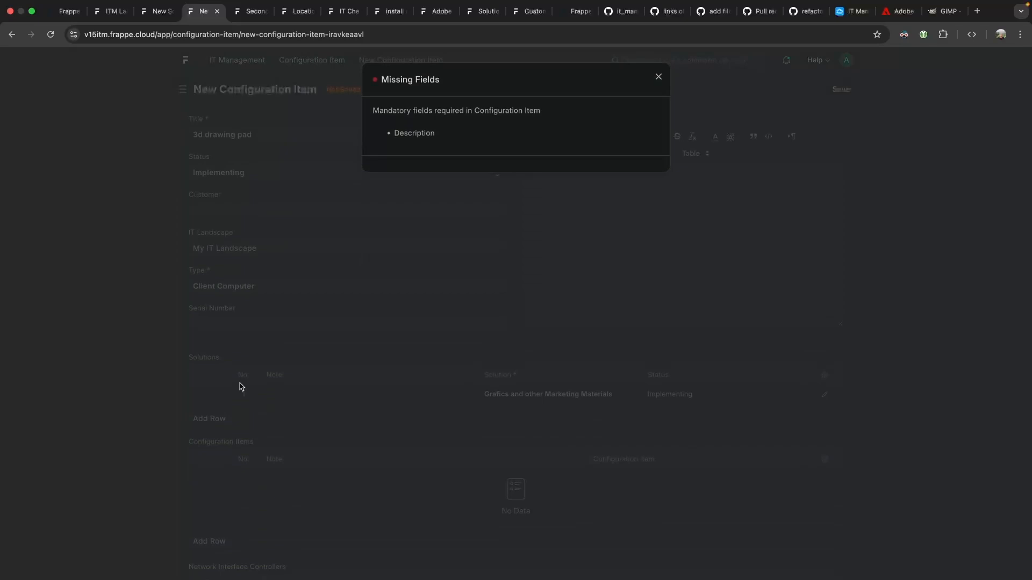
{"action": "left_click", "coordinate": [379, 276]}
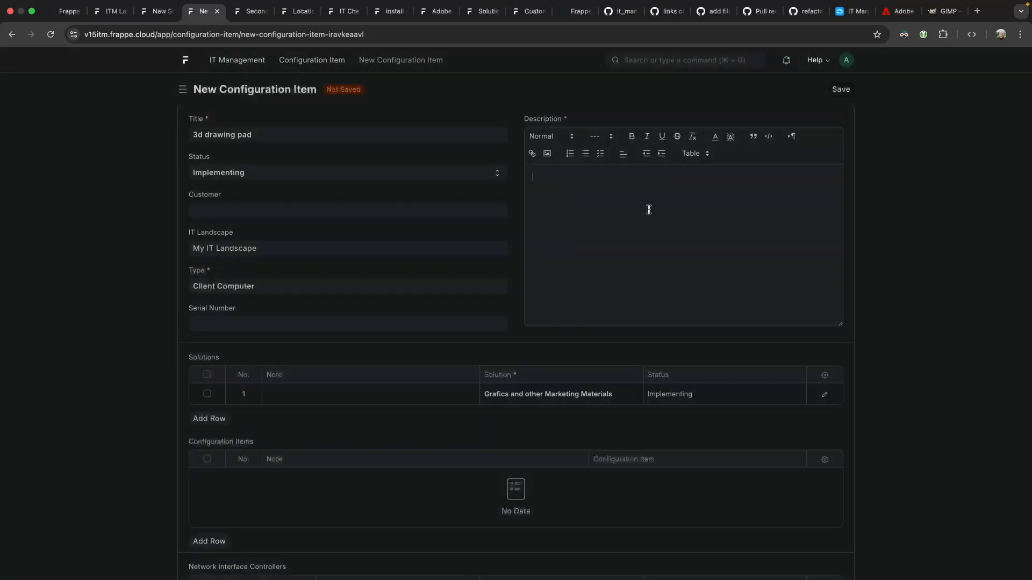
{"action": "type", "text": "is is a periferal"}
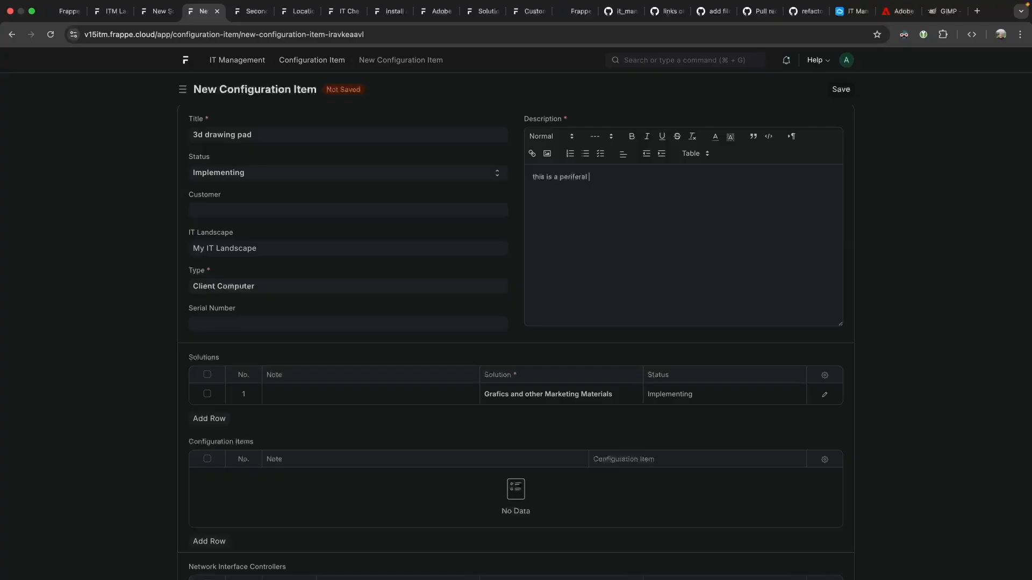
{"action": "key", "text": "ctrl+s"}
{"action": "scroll", "coordinate": [546, 461], "scroll_direction": "down", "scroll_amount": 15}
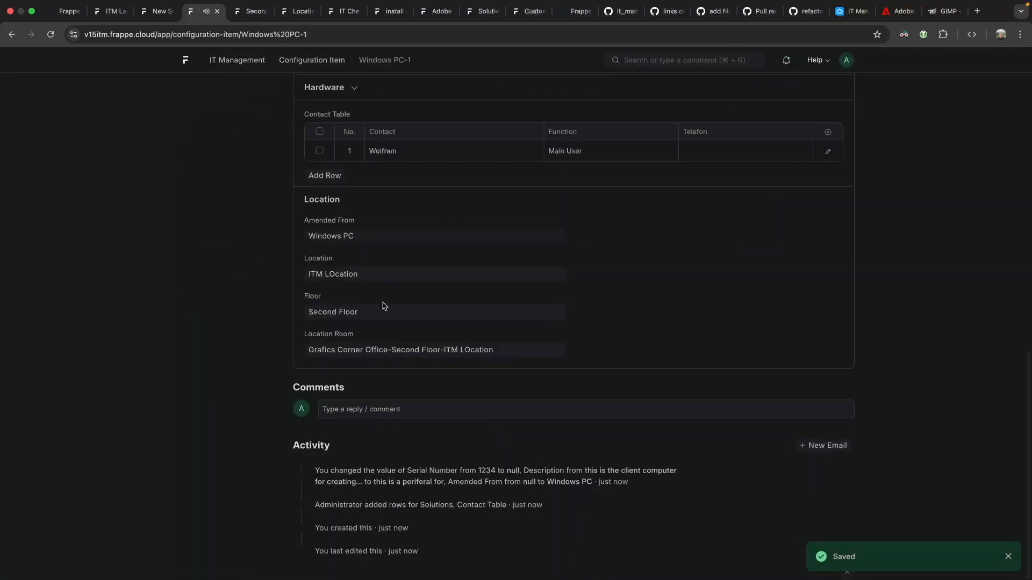
Create a new contact and add it as a second Contact Table row with function Maintainer.
{"action": "left_click", "coordinate": [329, 176]}
{"action": "left_click", "coordinate": [389, 172]}
{"action": "left_click", "coordinate": [414, 222]}
{"action": "type", "text": "An"}
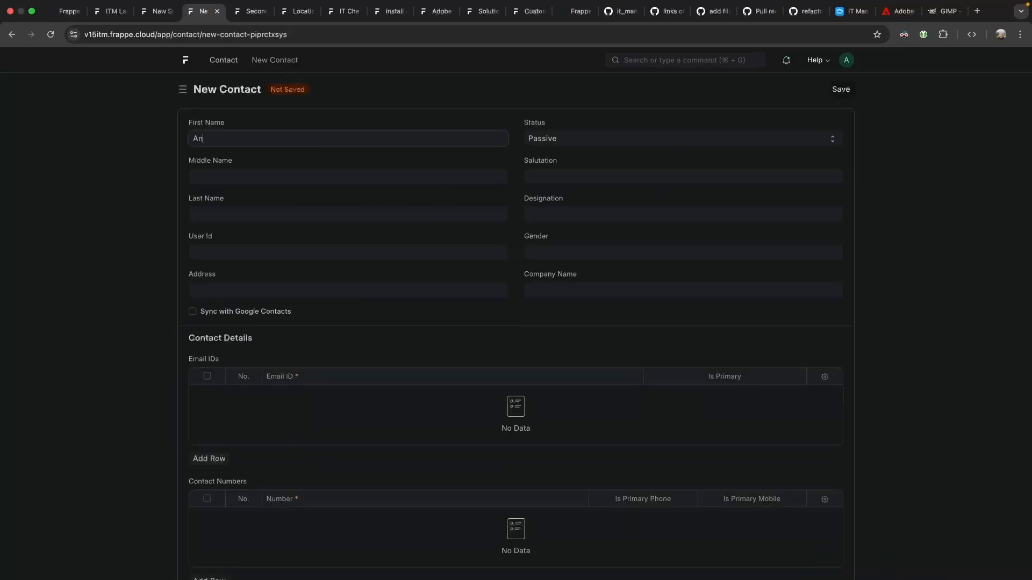
{"action": "type", "text": "na"}
{"action": "key", "text": "super+s"}
{"action": "left_click", "coordinate": [591, 177]}
{"action": "left_click", "coordinate": [592, 177]}
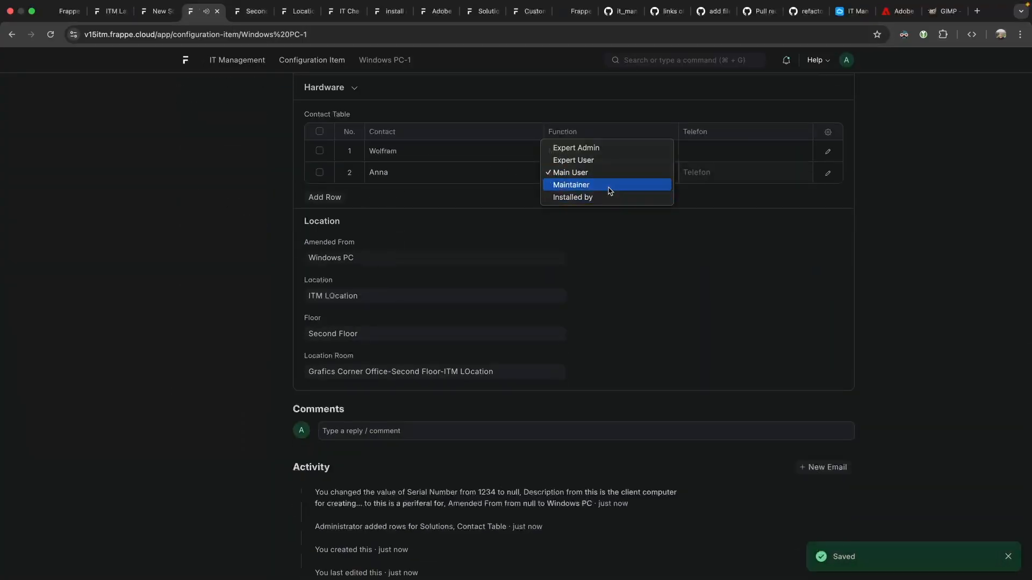
{"action": "left_click", "coordinate": [609, 188]}
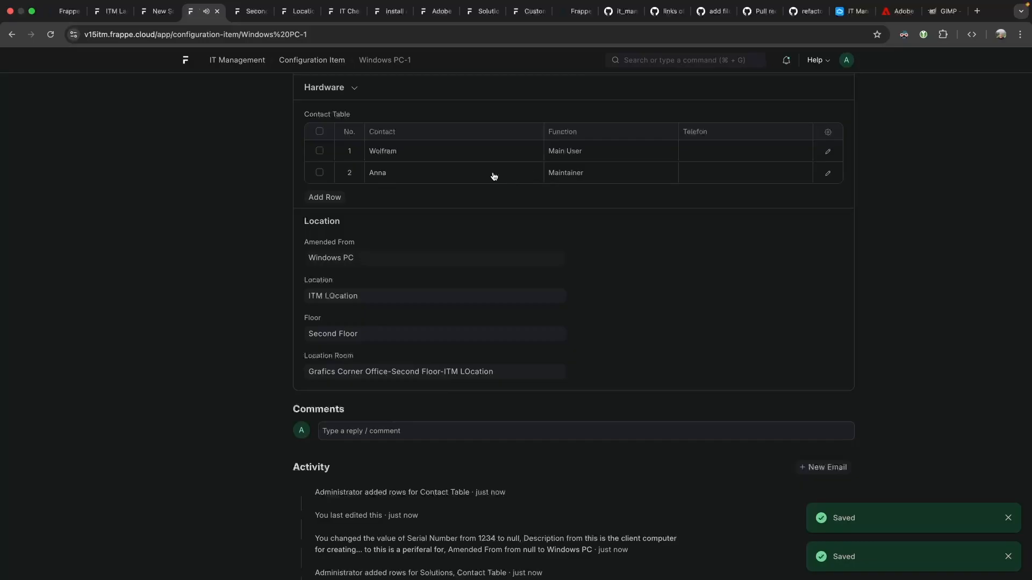
Inspect row 2 in the full row editor, reviewing its Responsibility field.
{"action": "left_click", "coordinate": [708, 179]}
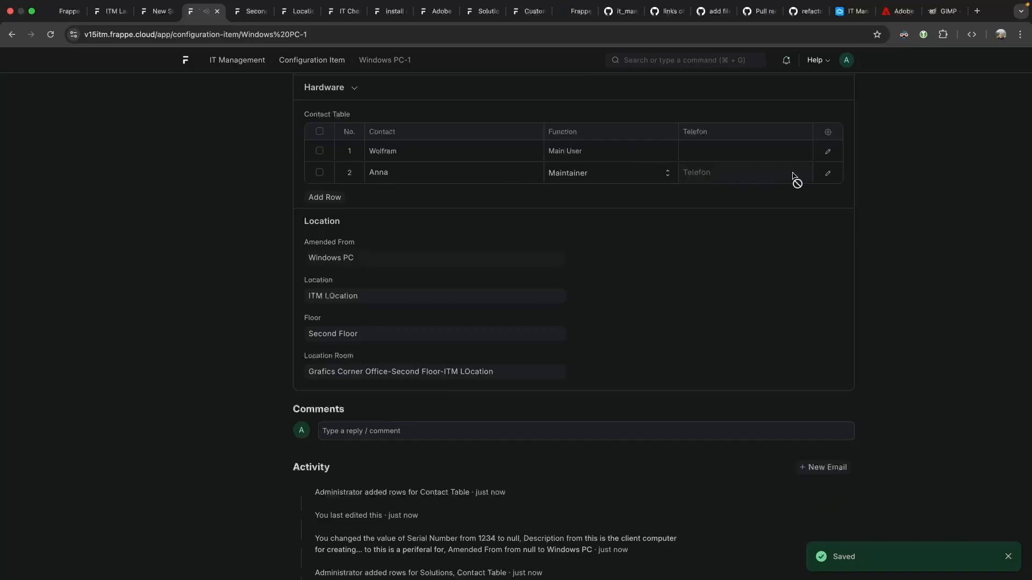
{"action": "left_click", "coordinate": [621, 178]}
{"action": "left_click", "coordinate": [439, 170]}
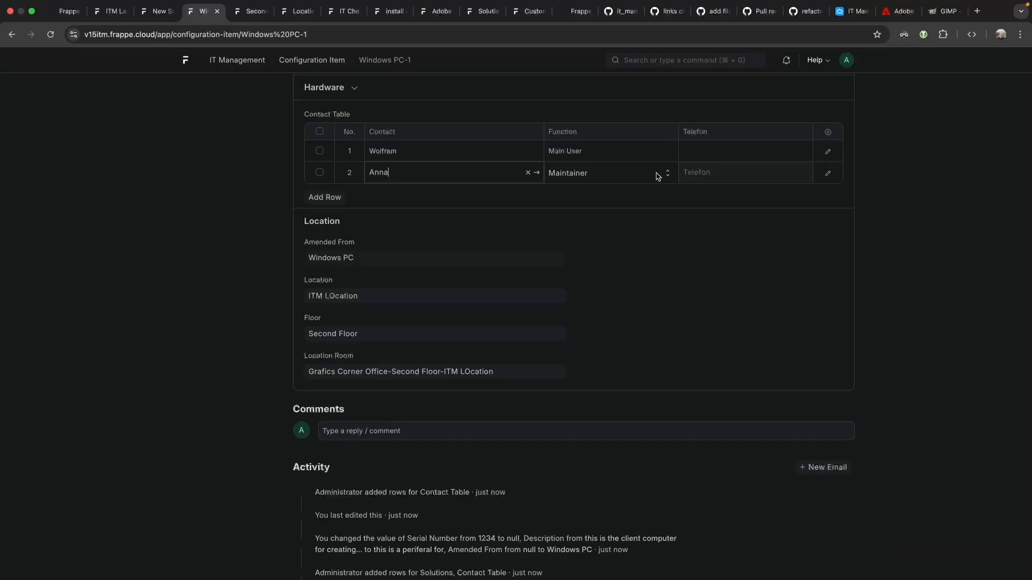
{"action": "left_click", "coordinate": [826, 174]}
{"action": "left_click", "coordinate": [379, 238]}
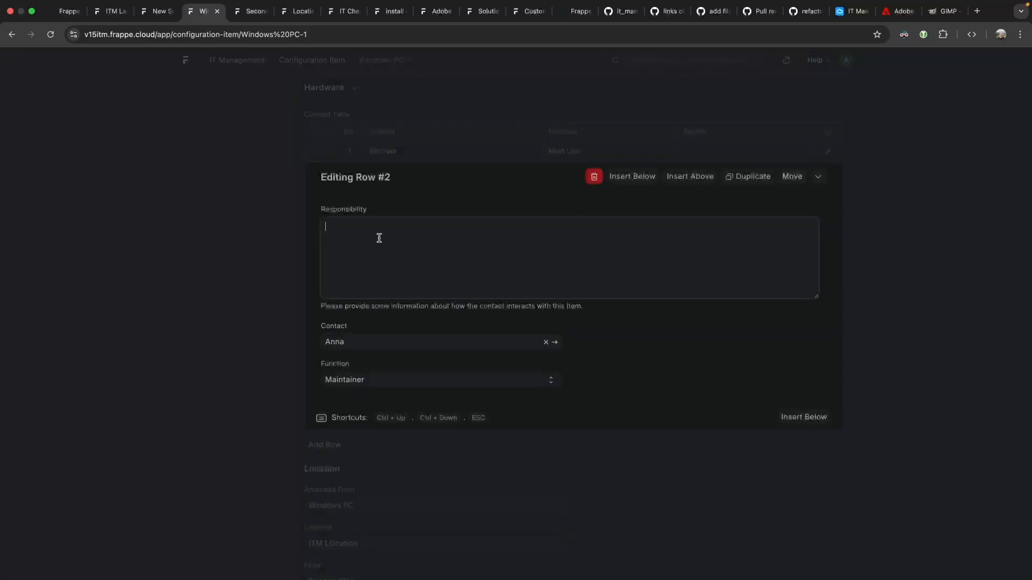
{"action": "left_click_drag", "start_coordinate": [356, 306], "coordinate": [614, 307]}
{"action": "left_click", "coordinate": [457, 252]}
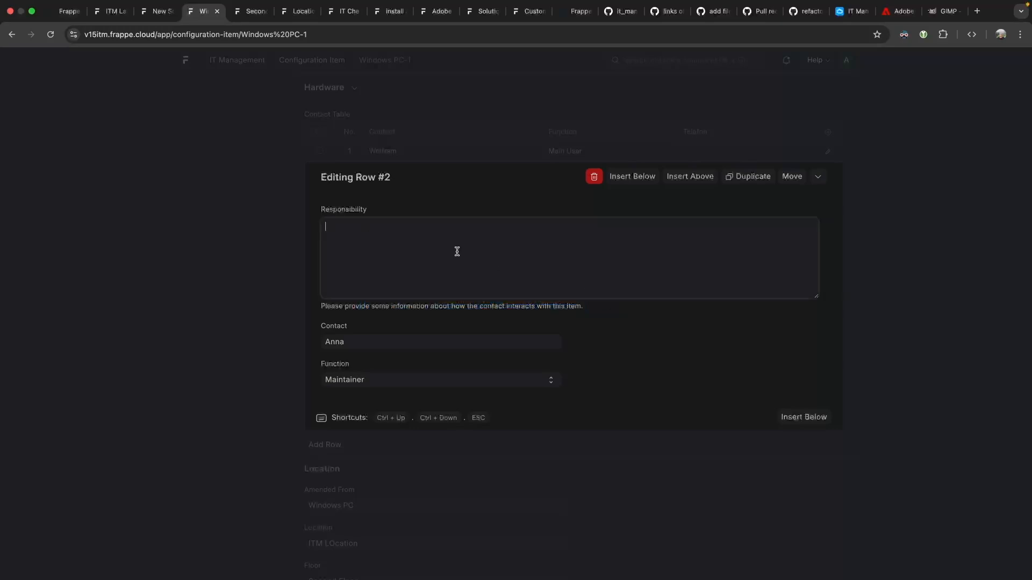
{"action": "left_click", "coordinate": [253, 207]}
Add a Responsibility column to the Contact Table layout.
{"action": "left_click", "coordinate": [828, 87]}
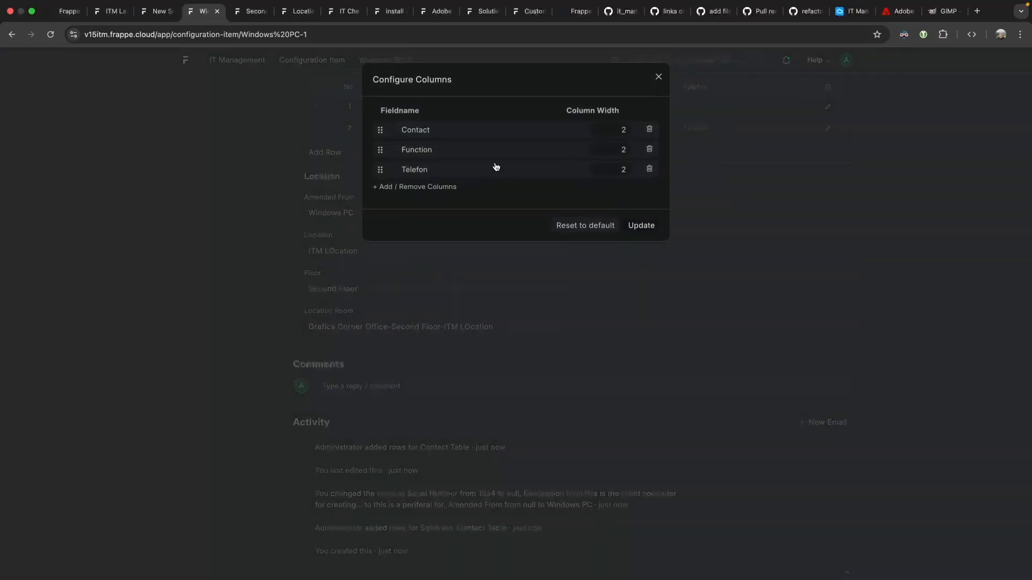
{"action": "left_click", "coordinate": [405, 185]}
{"action": "left_click", "coordinate": [523, 142]}
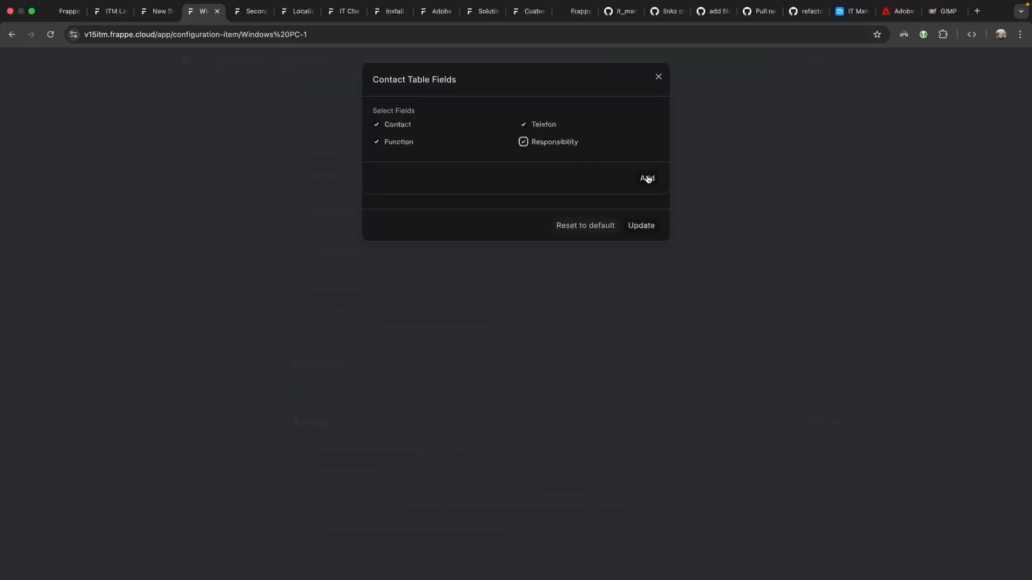
{"action": "left_click", "coordinate": [646, 178]}
{"action": "left_click", "coordinate": [639, 245]}
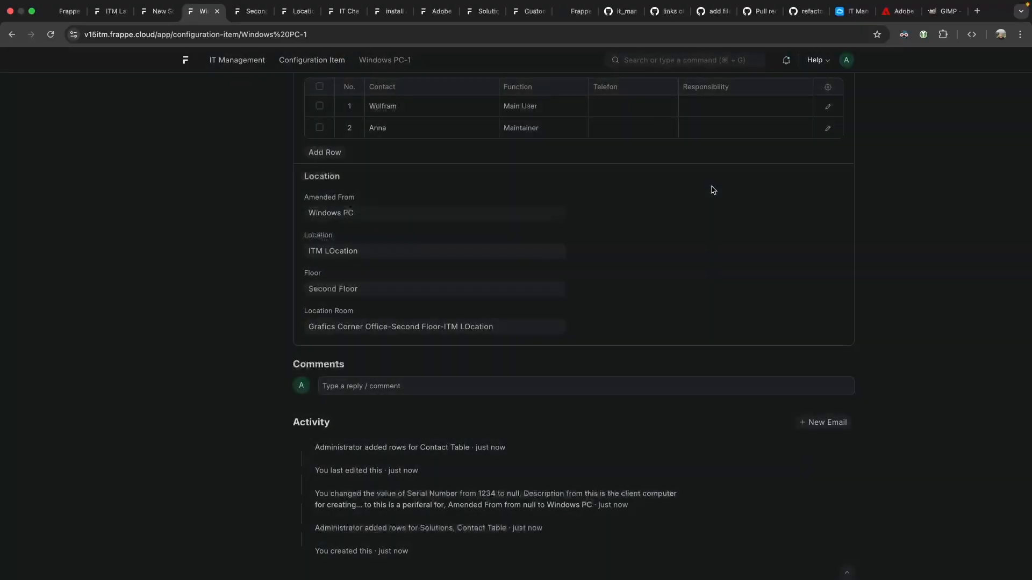
Enter responsibilities 'know everything about this device' for row 2 and 'uses this ever' for row 1.
{"action": "left_click", "coordinate": [704, 304]}
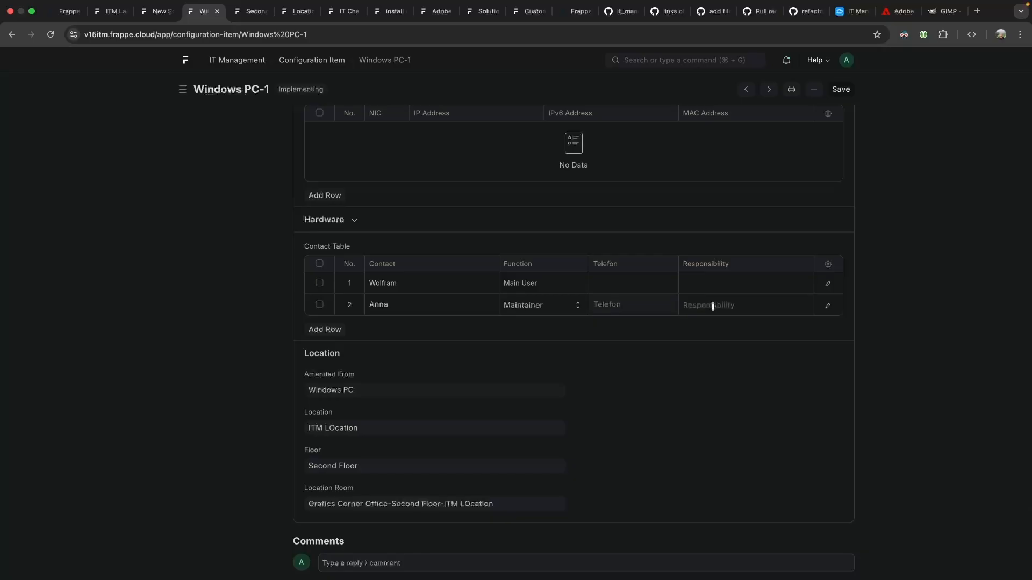
{"action": "type", "text": "know everything about this device"}
{"action": "key", "text": "super+s"}
{"action": "left_click", "coordinate": [696, 279]}
{"action": "type", "text": "uses this ever"}
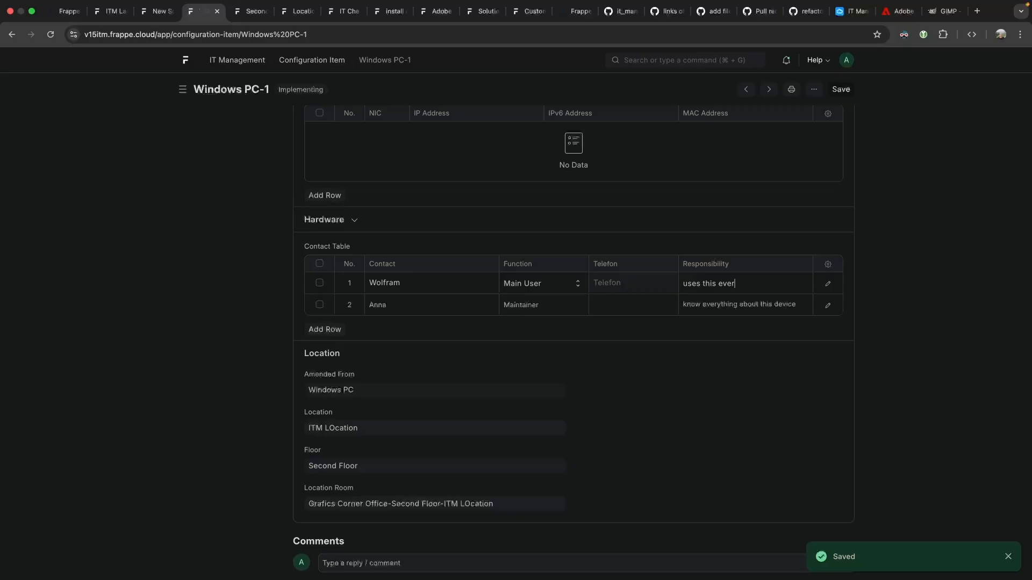
{"action": "key", "text": "super+s"}
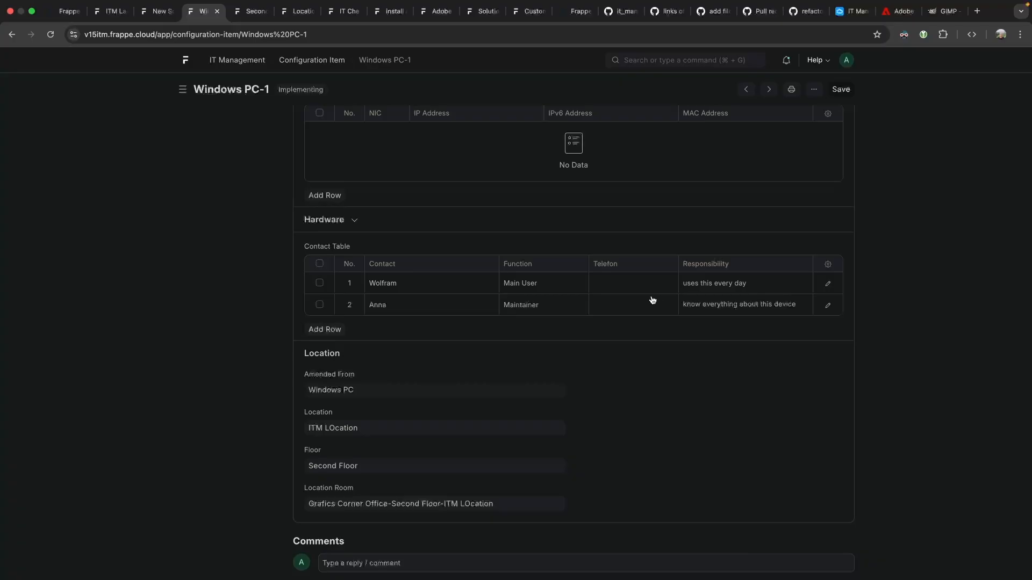
Add a third Contact Table row with the same contact as Maintainer.
{"action": "left_click", "coordinate": [383, 312]}
{"action": "left_click", "coordinate": [265, 314]}
{"action": "scroll", "coordinate": [361, 307], "scroll_direction": "down", "scroll_amount": 3}
{"action": "scroll", "coordinate": [351, 181], "scroll_direction": "up", "scroll_amount": 4}
{"action": "left_click", "coordinate": [334, 371]}
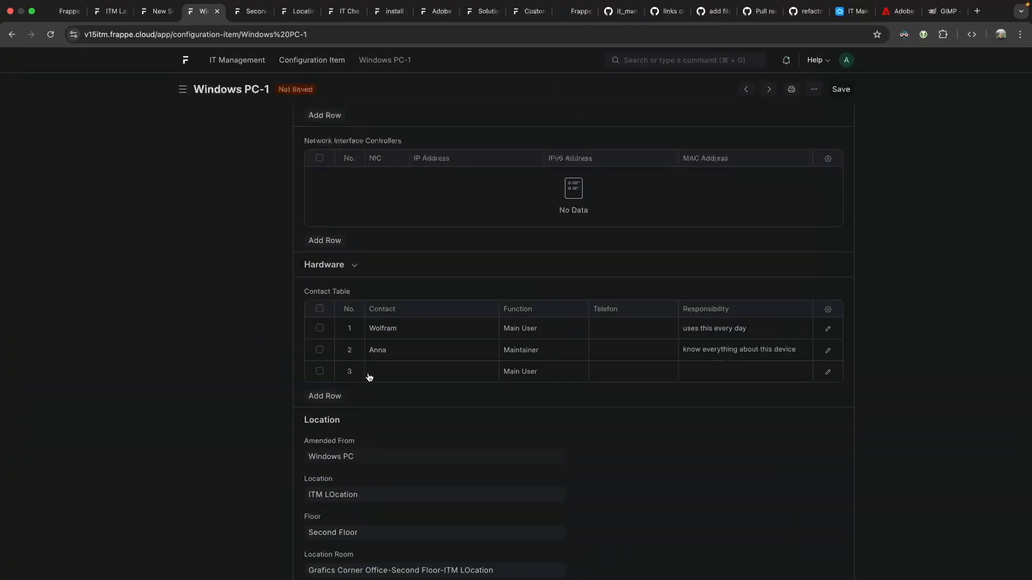
{"action": "left_click", "coordinate": [421, 392]}
{"action": "left_click", "coordinate": [538, 371]}
{"action": "left_click", "coordinate": [544, 385]}
Give row 3 the responsibility of holding the admin password without sharing it, and save.
{"action": "left_click", "coordinate": [705, 376]}
{"action": "type", "text": "hgold the admin password"}
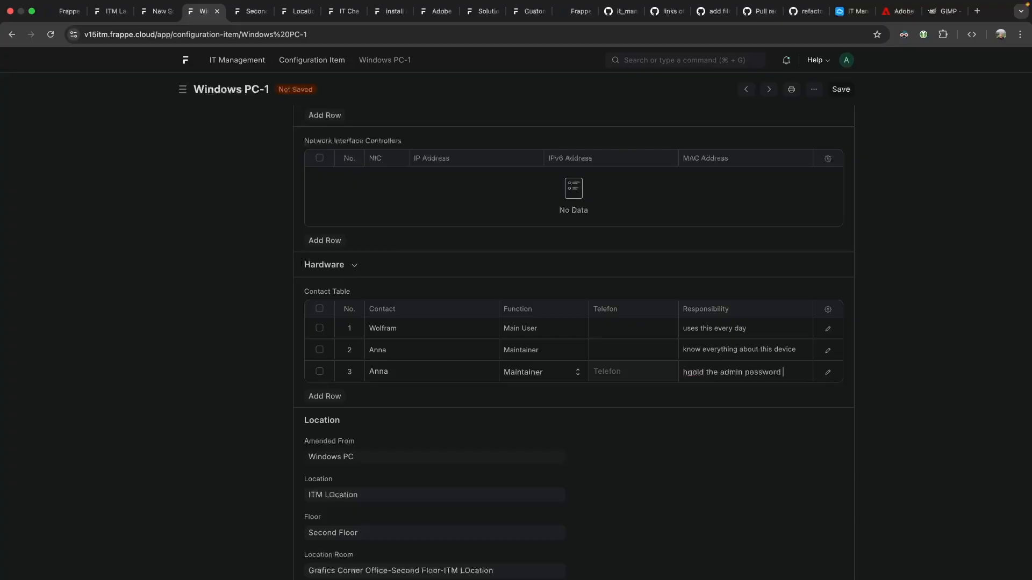
{"action": "type", "text": " and wont share it"}
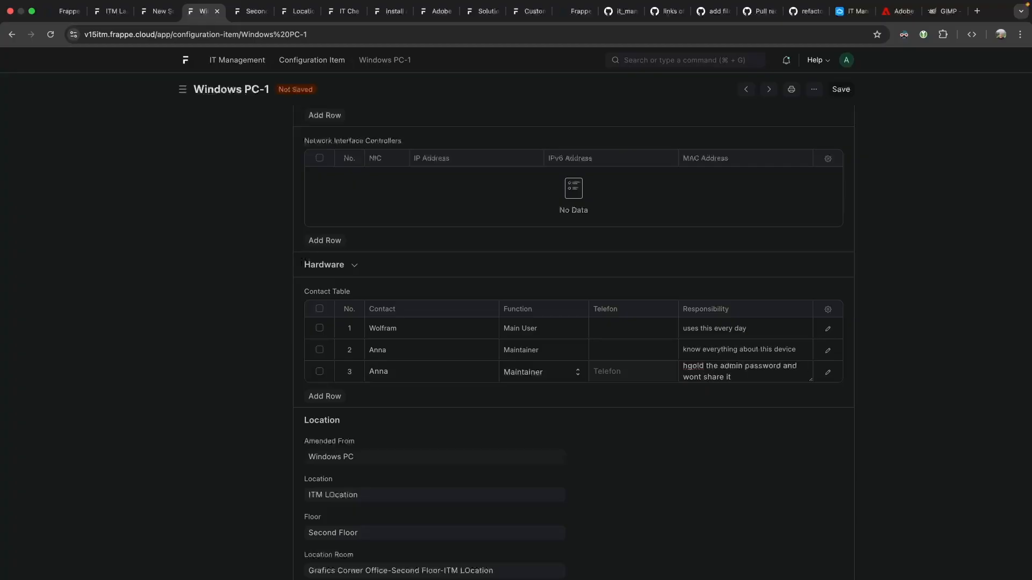
{"action": "key", "text": "ctrl+s"}
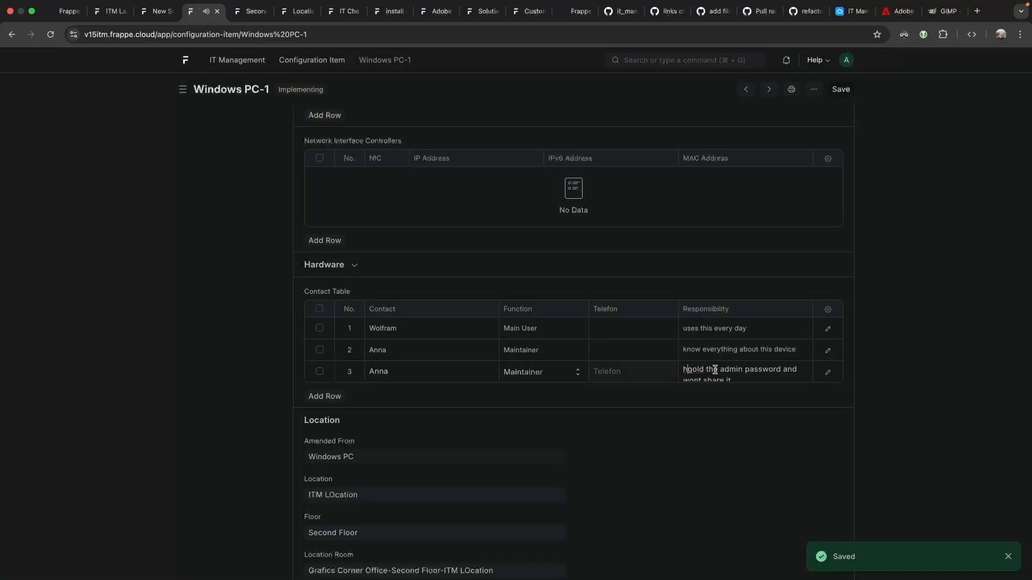
{"action": "key", "text": "BackSpace"}
{"action": "key", "text": "ctrl+s"}
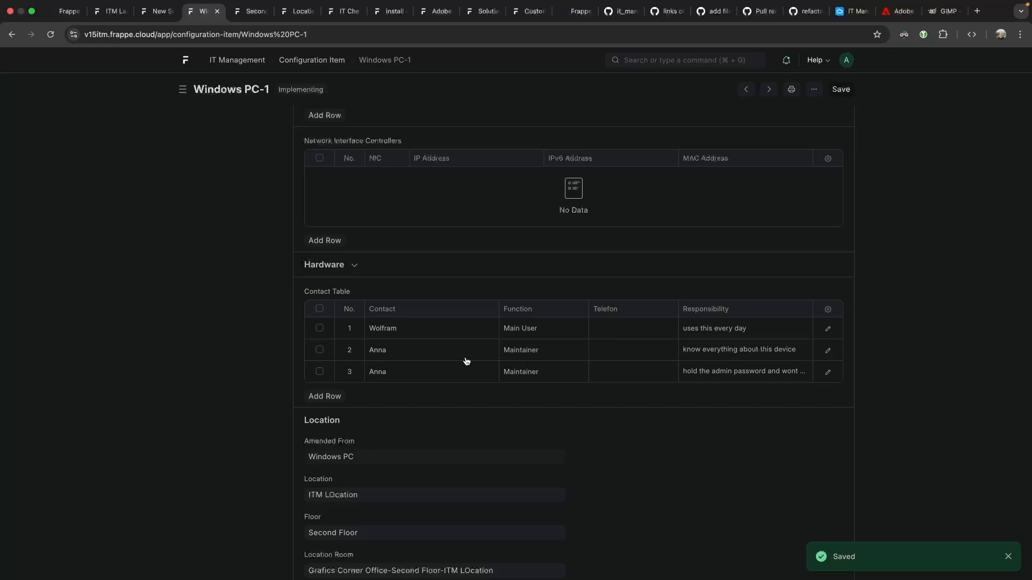
{"action": "scroll", "coordinate": [424, 325], "scroll_direction": "down", "scroll_amount": 6}
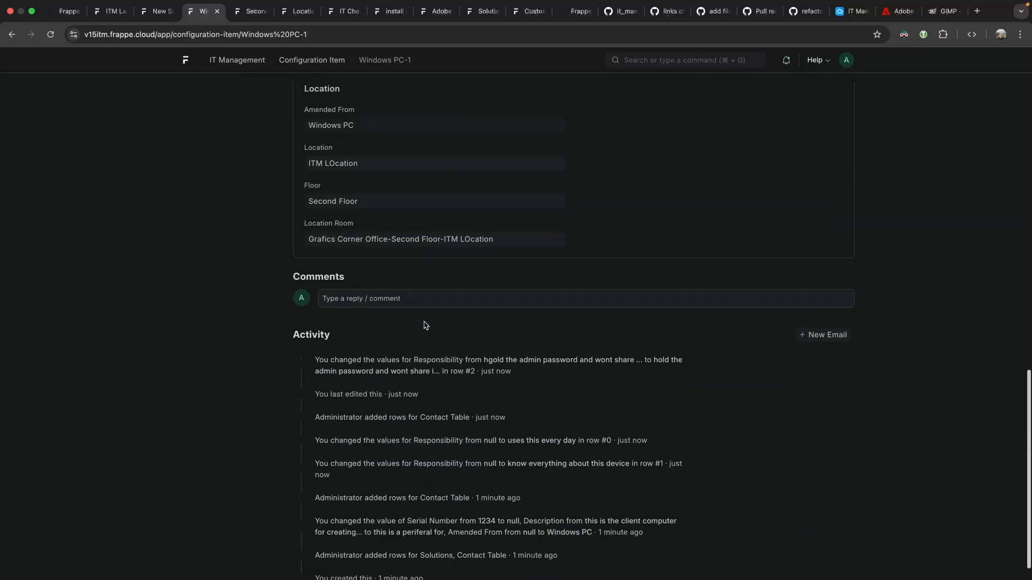
{"action": "scroll", "coordinate": [423, 321], "scroll_direction": "up", "scroll_amount": 15}
{"action": "scroll", "coordinate": [423, 321], "scroll_direction": "up", "scroll_amount": 1}
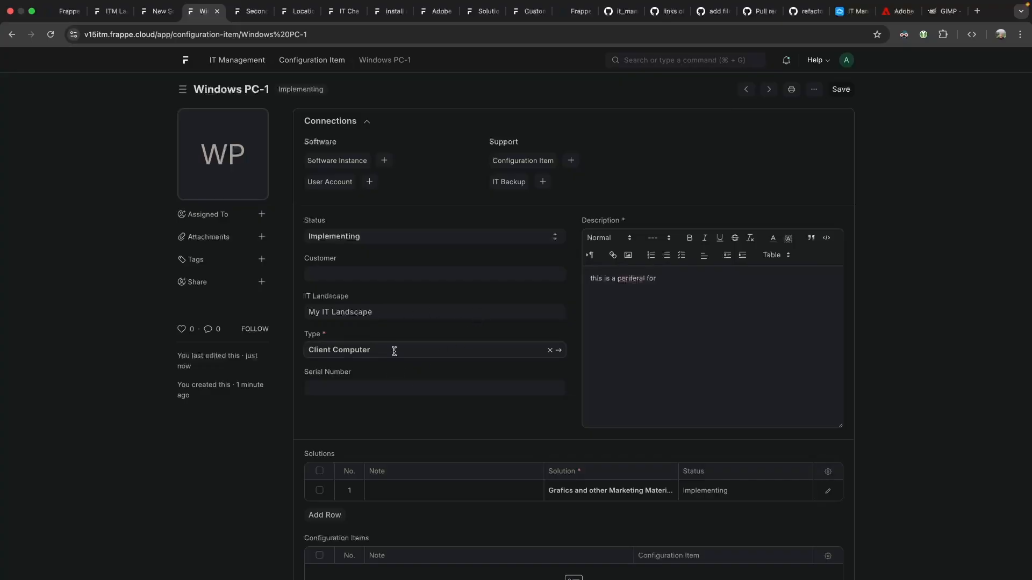
Change the item's type from Client Computer to a new Periferal type and save.
{"action": "triple_click", "coordinate": [413, 348]}
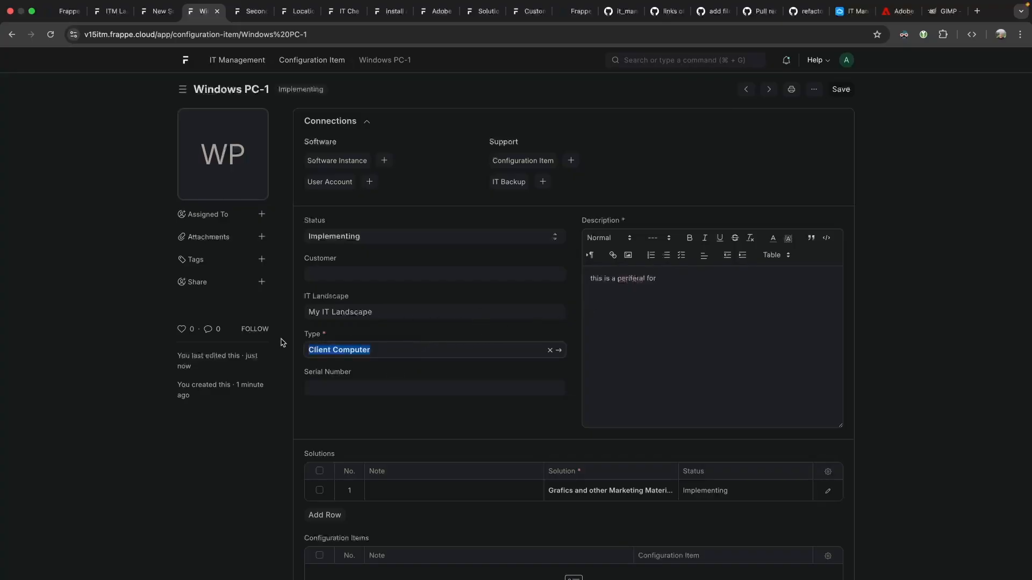
{"action": "key", "text": "BackSpace"}
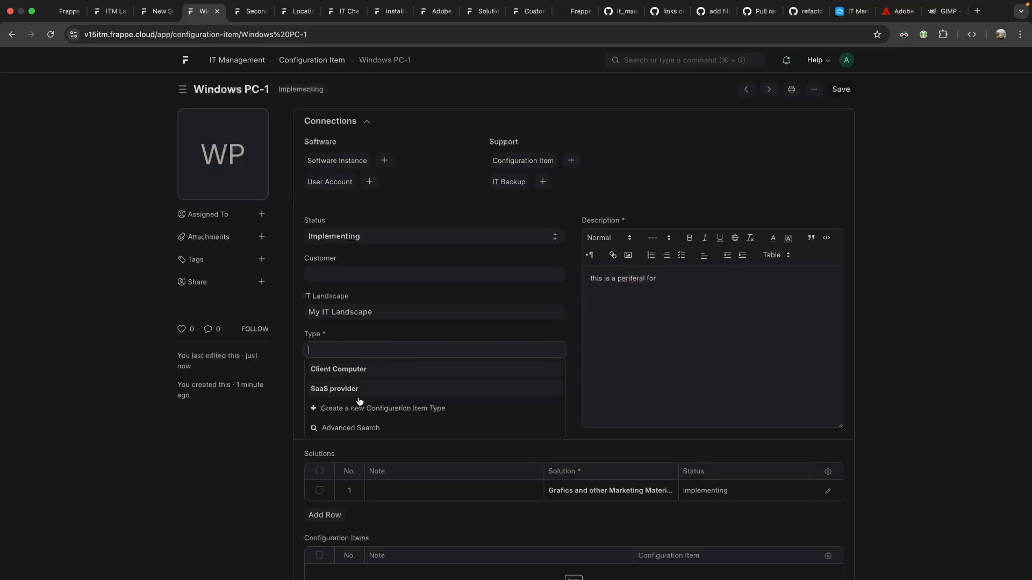
{"action": "type", "text": "Periferal"}
{"action": "key", "text": "Return"}
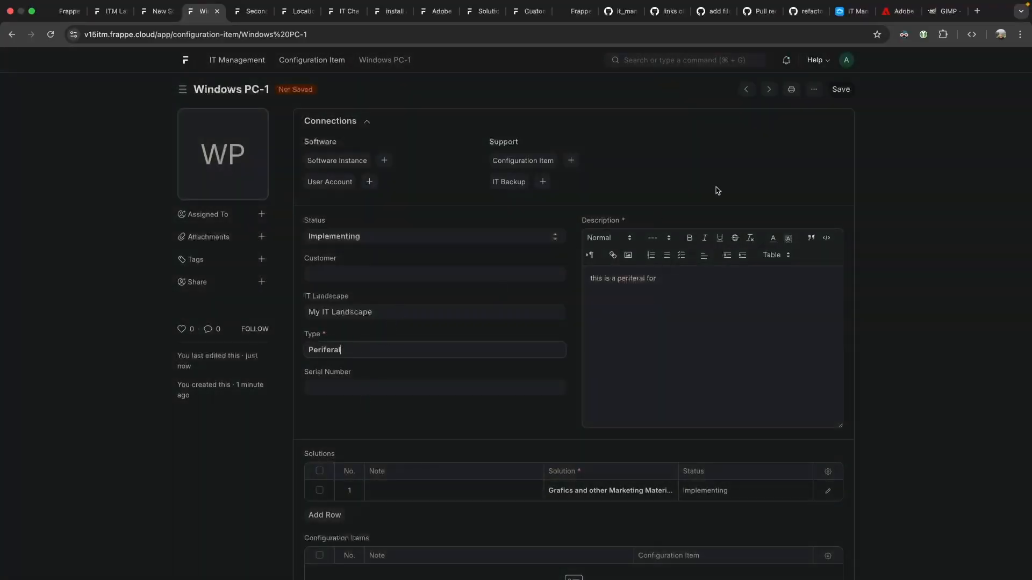
{"action": "left_click", "coordinate": [836, 90]}
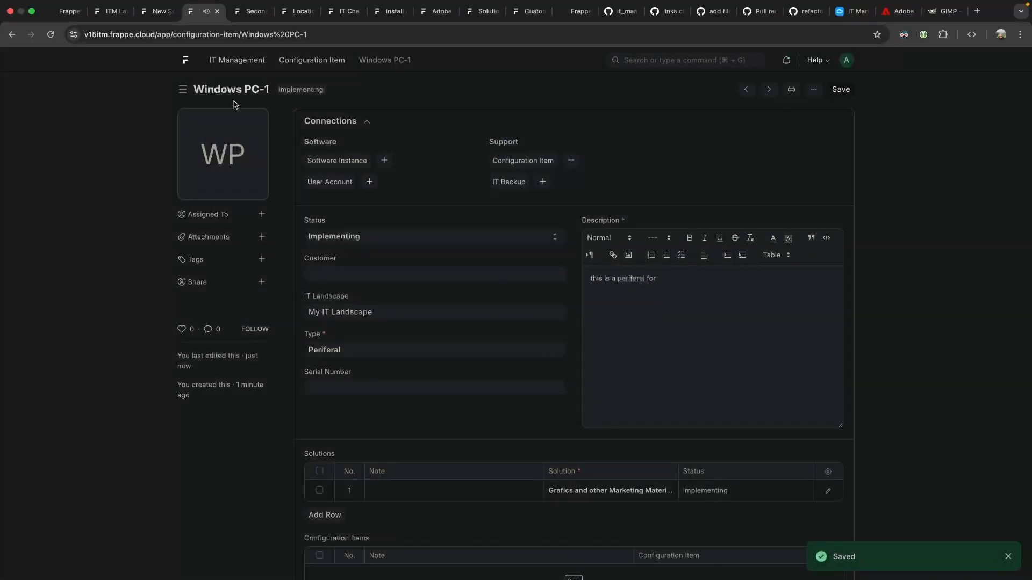
Rename the record from Windows PC-1 to grafics tablet.
{"action": "left_click", "coordinate": [253, 89]}
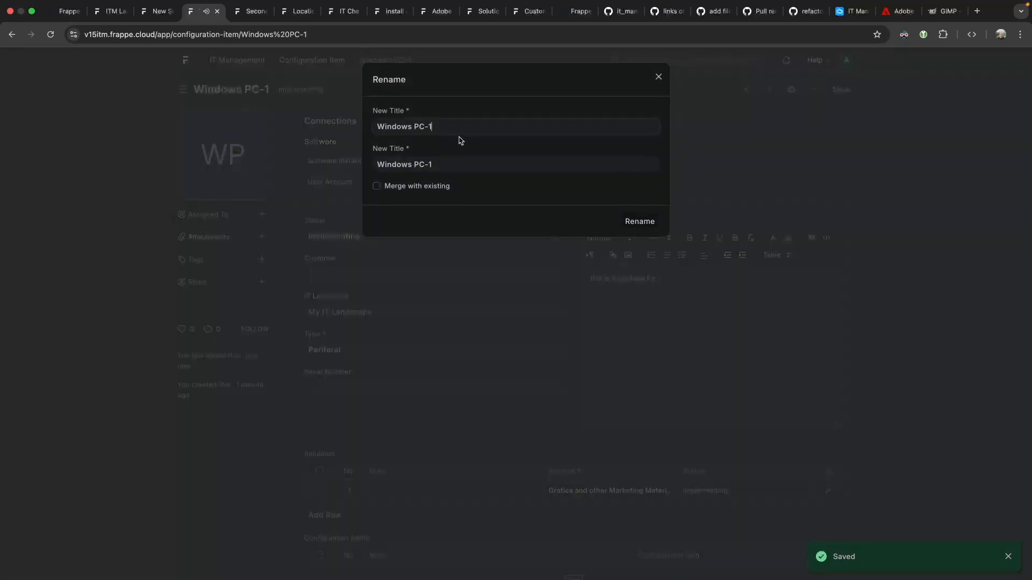
{"action": "triple_click", "coordinate": [450, 127]}
{"action": "type", "text": "grafics tablet"}
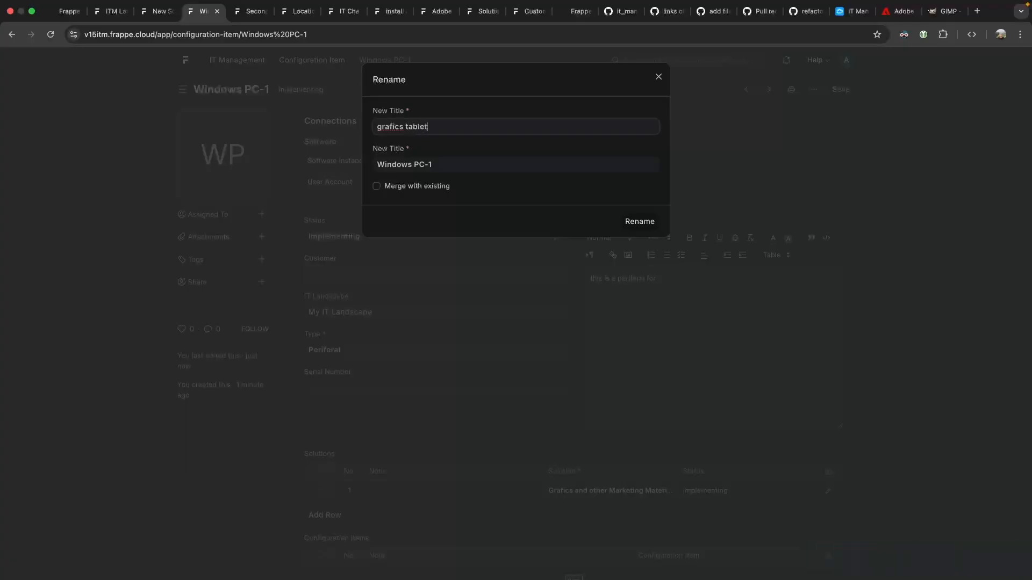
{"action": "key", "text": "ctrl+a"}
{"action": "key", "text": "ctrl+c"}
{"action": "triple_click", "coordinate": [421, 162]}
{"action": "key", "text": "ctrl+v"}
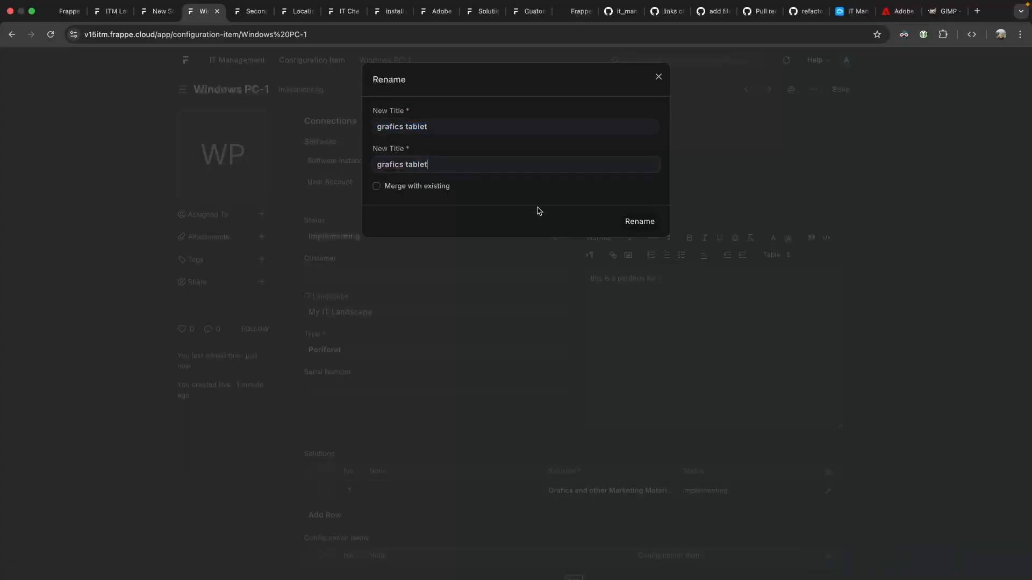
{"action": "left_click", "coordinate": [638, 221]}
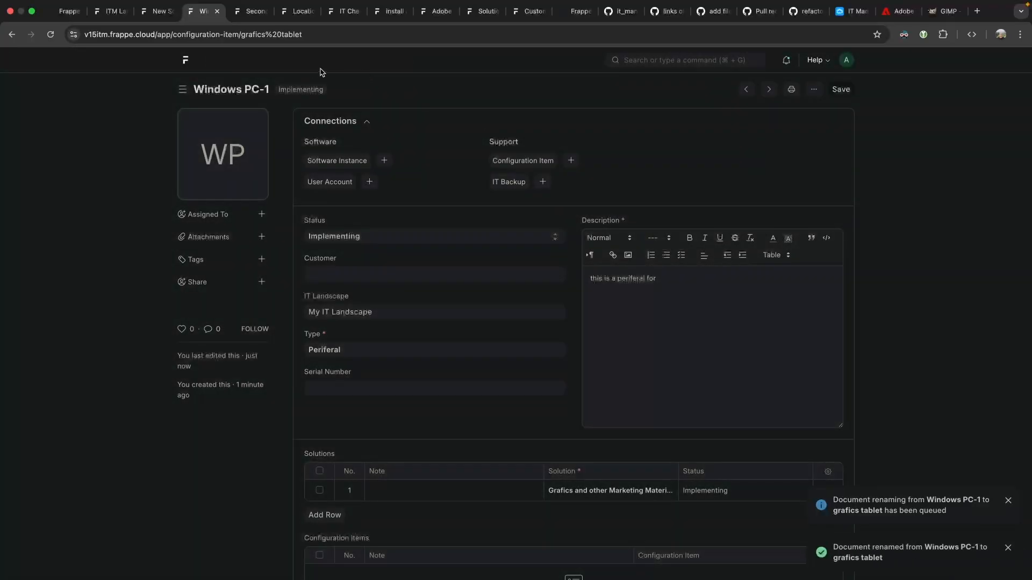
{"action": "left_click_drag", "start_coordinate": [324, 61], "coordinate": [370, 61]}
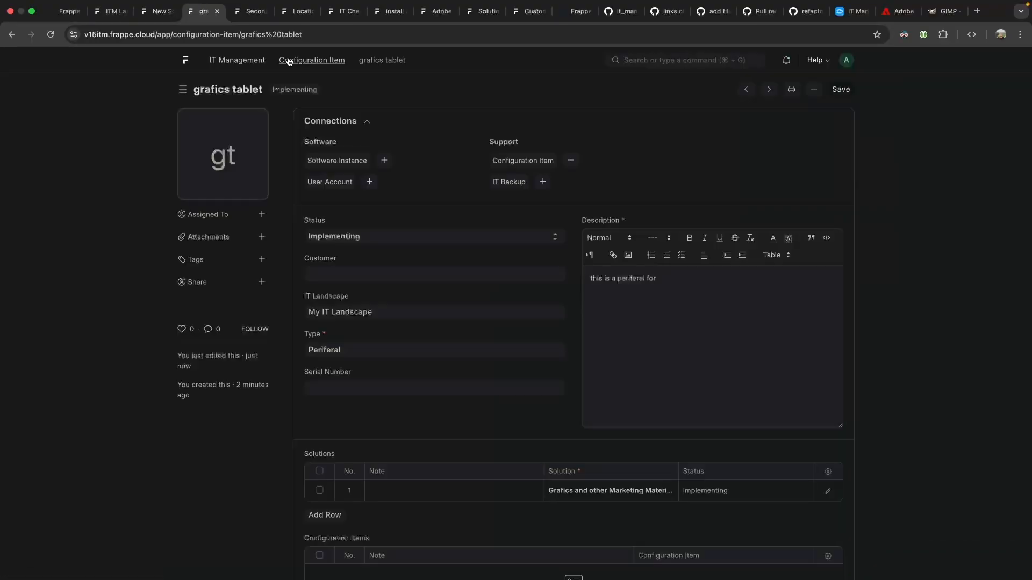
Open Windows PC from the Configuration Item list and add a blank Configuration Items row.
{"action": "left_click", "coordinate": [293, 61]}
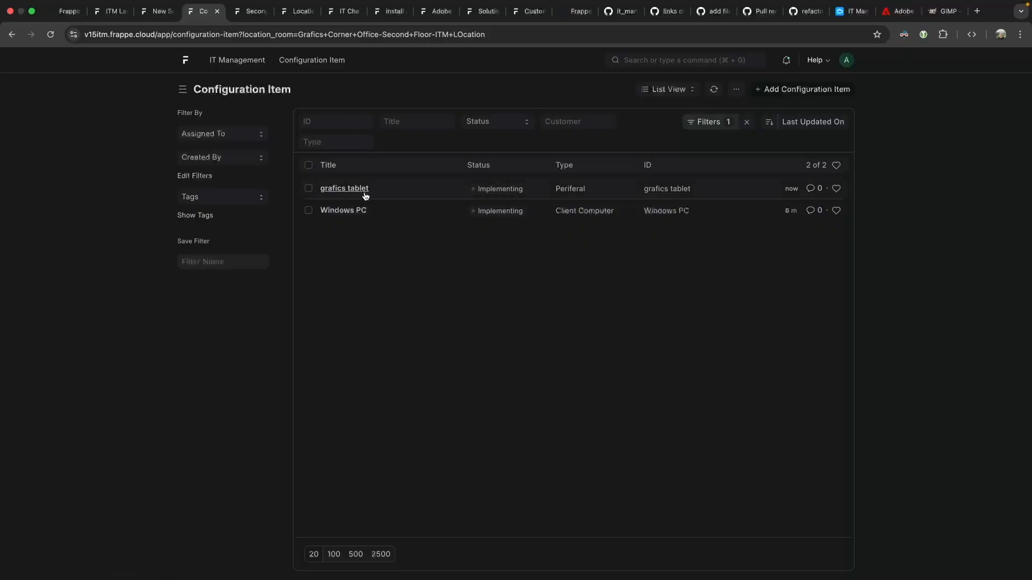
{"action": "left_click", "coordinate": [341, 211]}
{"action": "scroll", "coordinate": [410, 249], "scroll_direction": "down", "scroll_amount": 10}
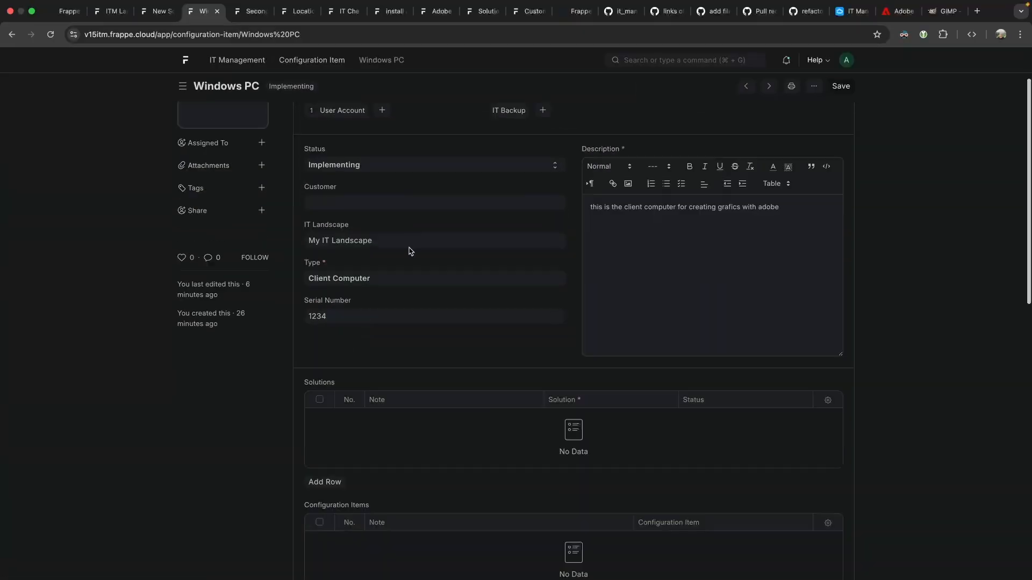
{"action": "scroll", "coordinate": [348, 205], "scroll_direction": "up", "scroll_amount": 4}
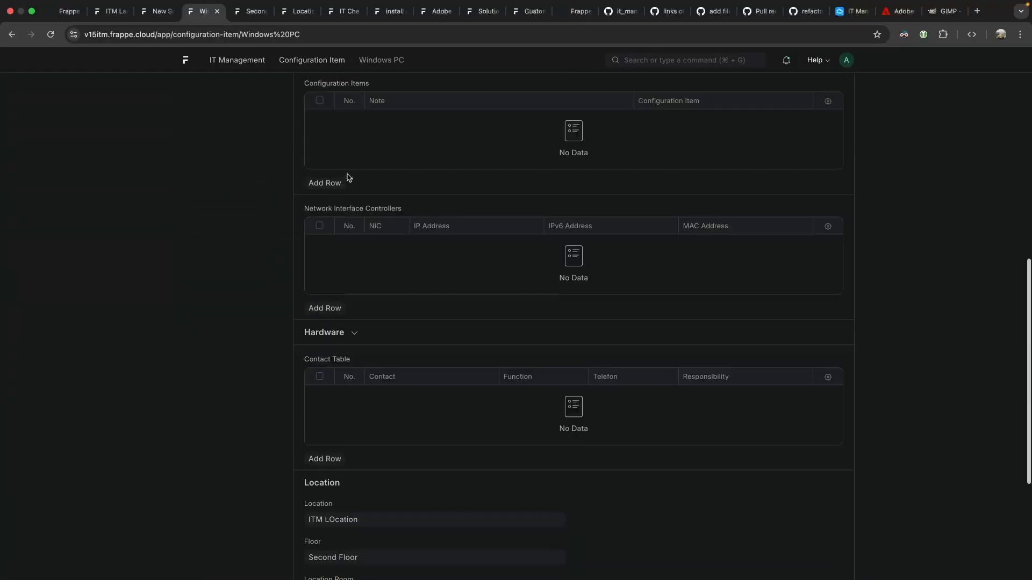
{"action": "left_click", "coordinate": [332, 348]}
{"action": "scroll", "coordinate": [505, 273], "scroll_direction": "down", "scroll_amount": 3}
{"action": "scroll", "coordinate": [505, 272], "scroll_direction": "down", "scroll_amount": 1}
{"action": "left_click", "coordinate": [691, 148]}
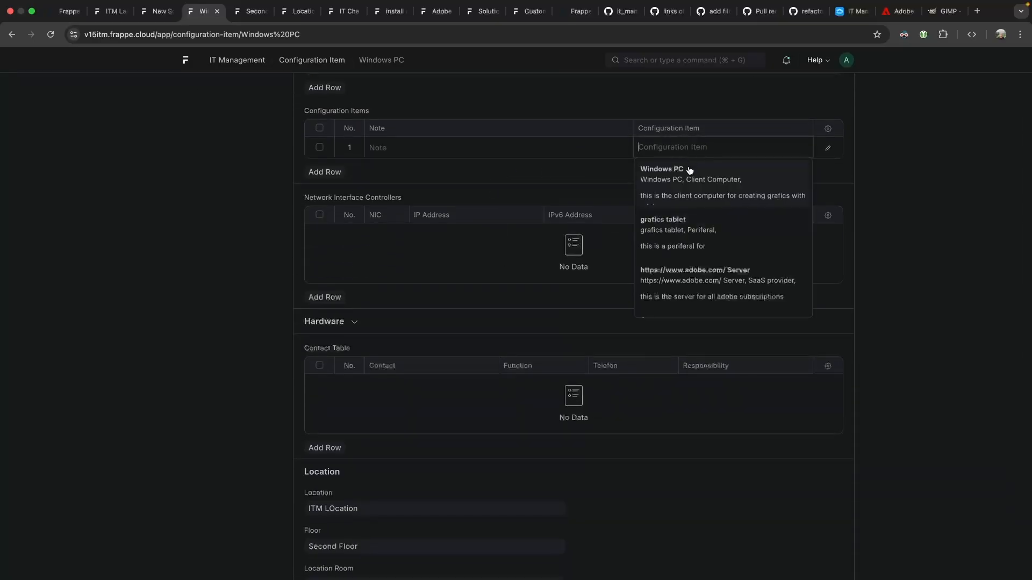
Link grafics tablet in row 1 with the note 'is used as input device', saving Windows PC.
{"action": "left_click", "coordinate": [688, 231]}
{"action": "scroll", "coordinate": [752, 161], "scroll_direction": "up", "scroll_amount": 9}
{"action": "left_click", "coordinate": [841, 90]}
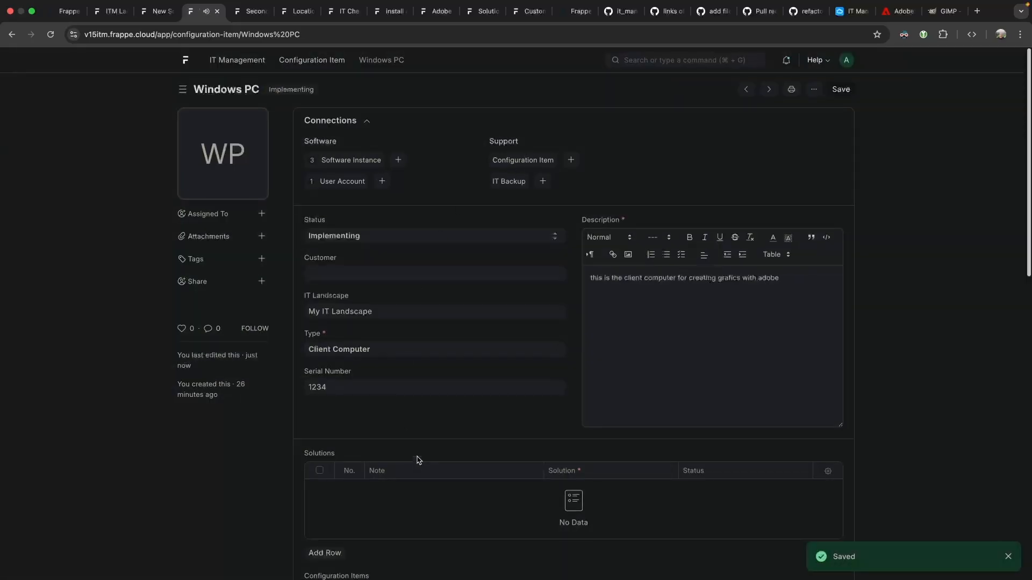
{"action": "scroll", "coordinate": [430, 419], "scroll_direction": "down", "scroll_amount": 7}
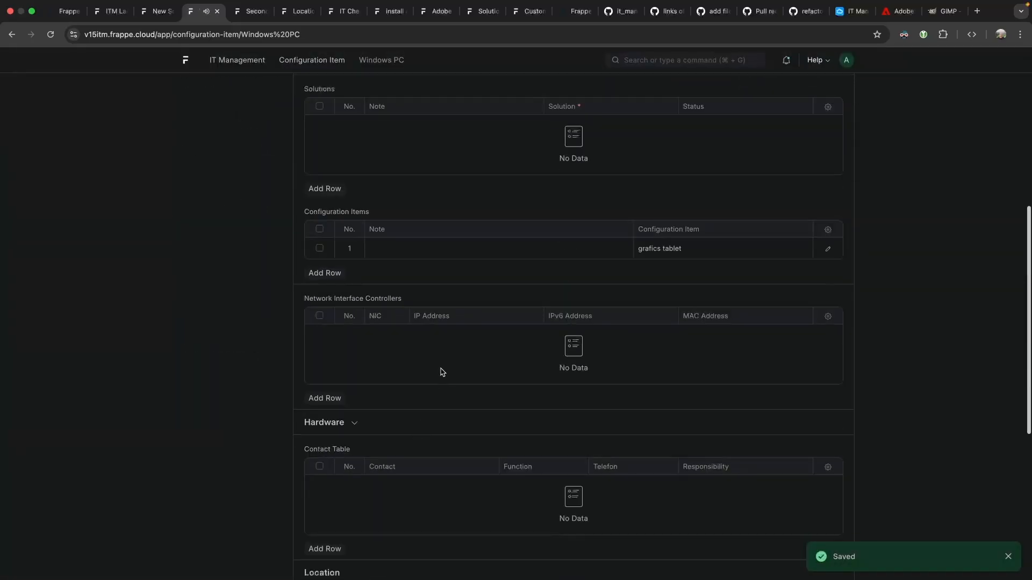
{"action": "left_click", "coordinate": [496, 245]}
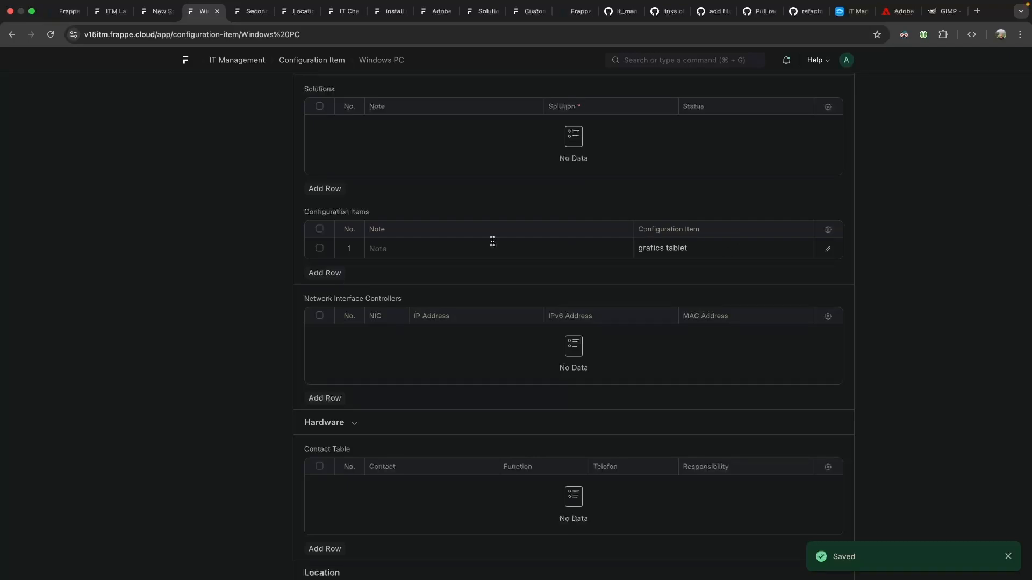
{"action": "type", "text": "is used as input device"}
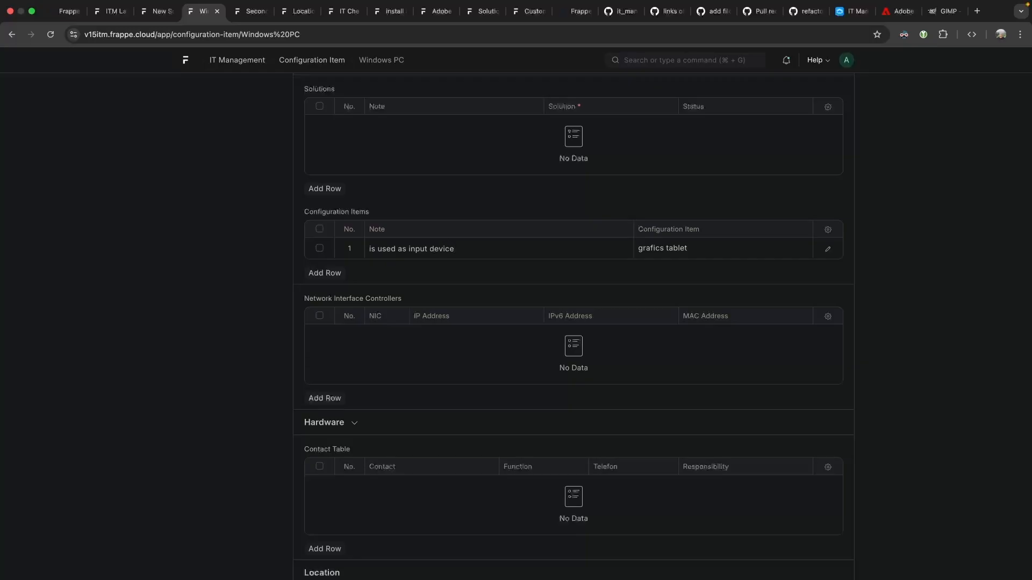
{"action": "key", "text": "super+s"}
{"action": "scroll", "coordinate": [474, 320], "scroll_direction": "down", "scroll_amount": 2}
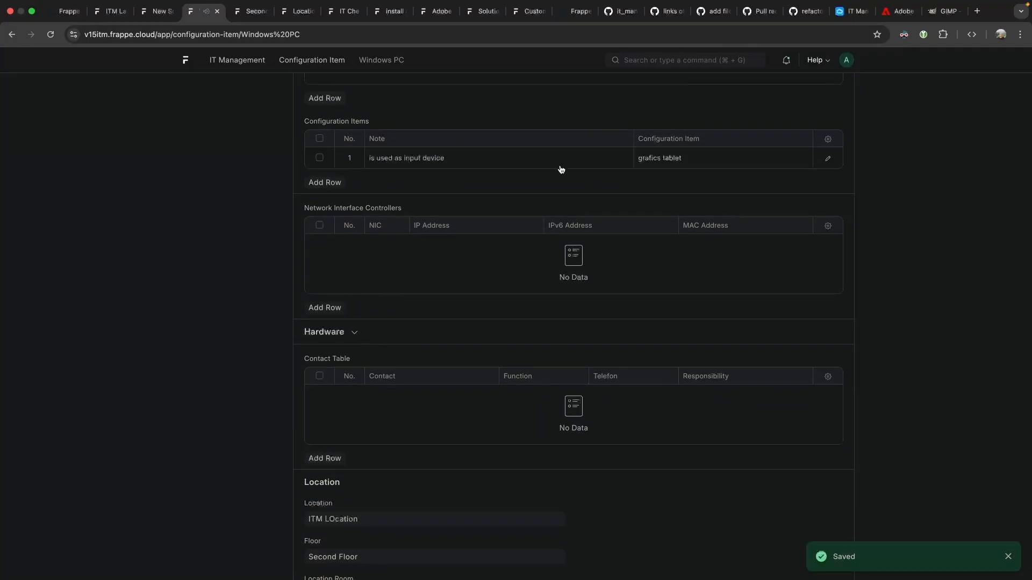
{"action": "scroll", "coordinate": [631, 278], "scroll_direction": "up", "scroll_amount": 10}
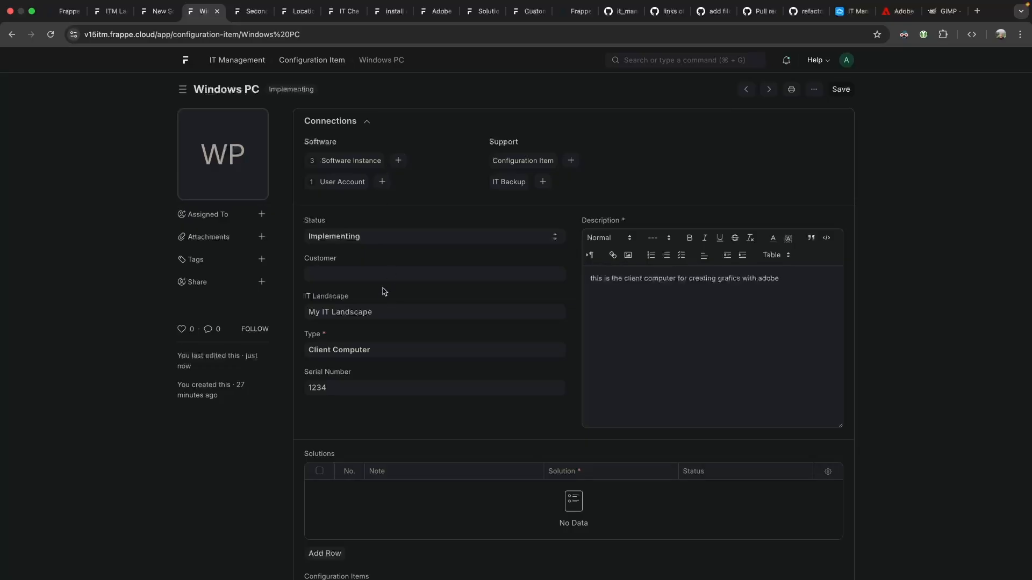
Try the My IT Landscape link, then open ITM LOcation from the Windows PC record.
{"action": "left_click", "coordinate": [556, 313]}
{"action": "left_click", "coordinate": [431, 238]}
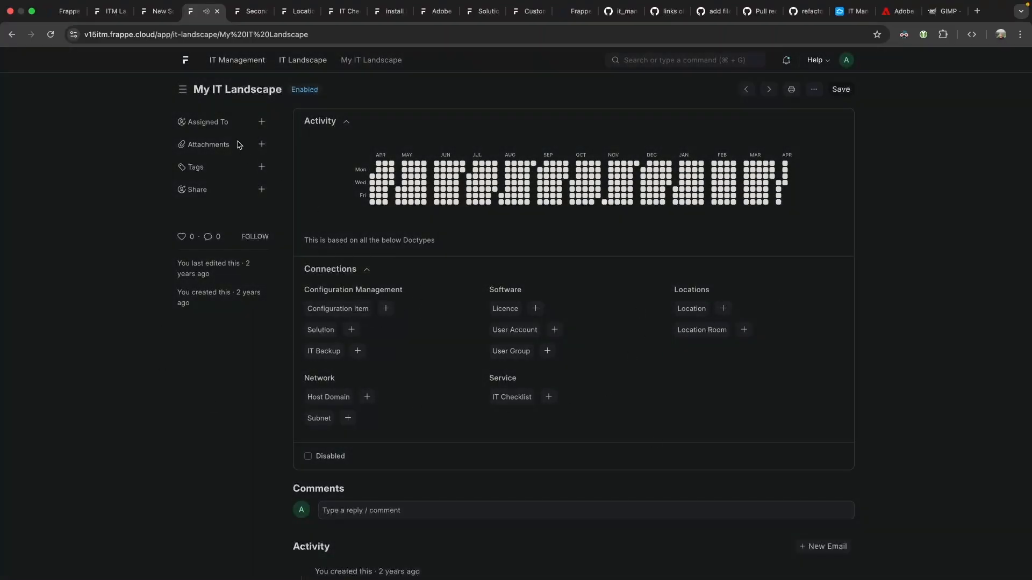
{"action": "left_click", "coordinate": [11, 34]}
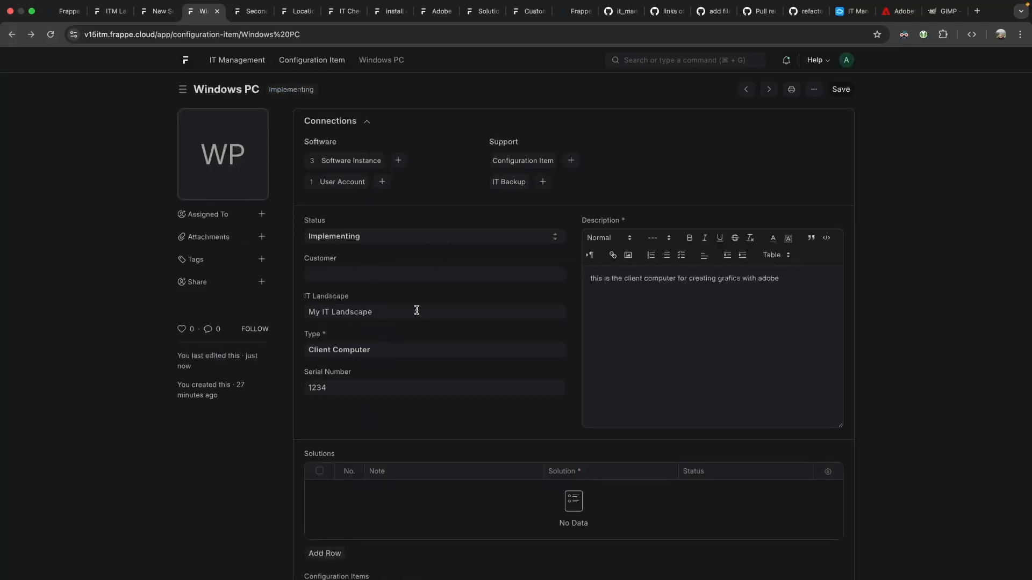
{"action": "scroll", "coordinate": [421, 314], "scroll_direction": "down", "scroll_amount": 15}
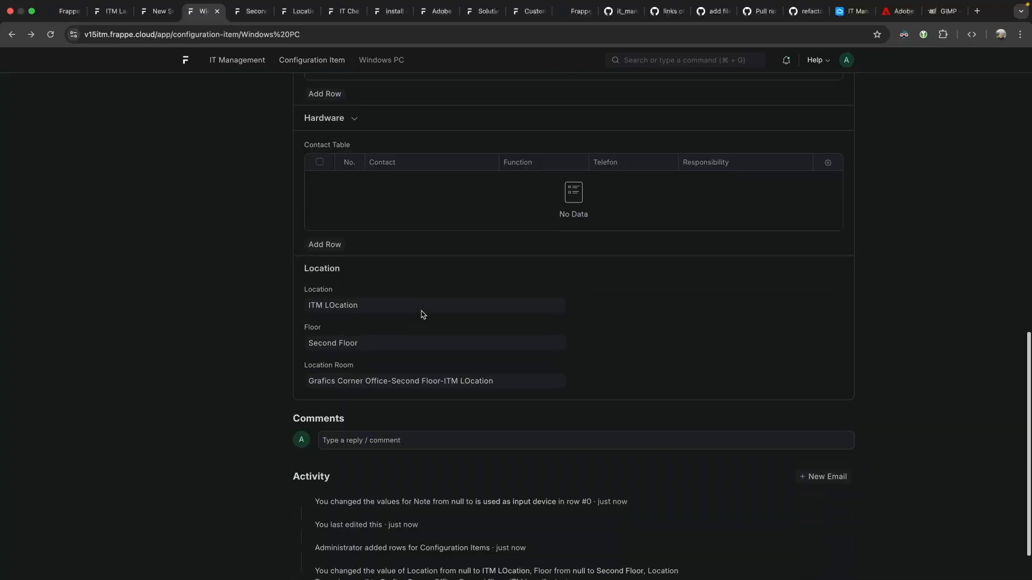
{"action": "left_click", "coordinate": [365, 309]}
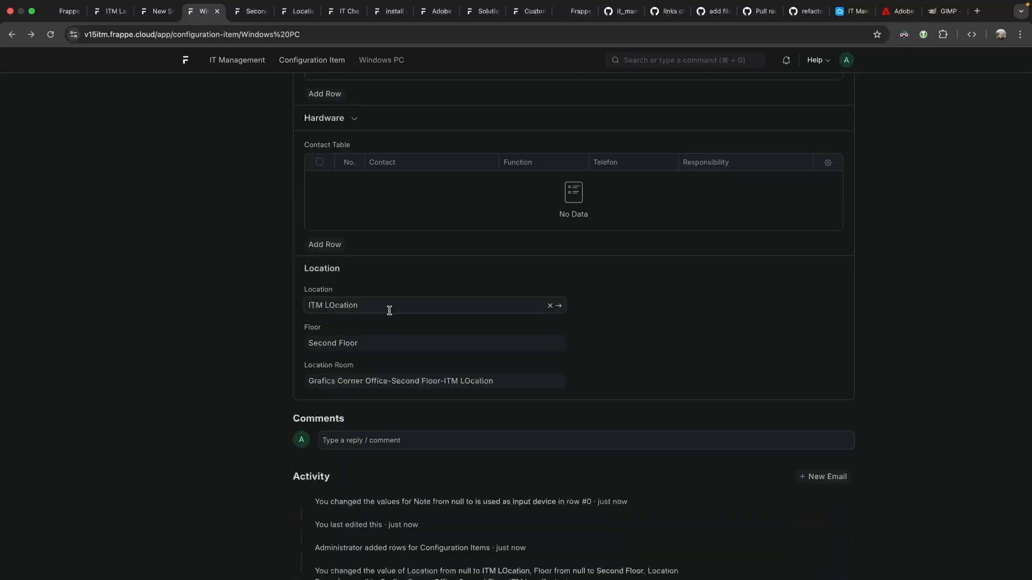
{"action": "left_click", "coordinate": [559, 306]}
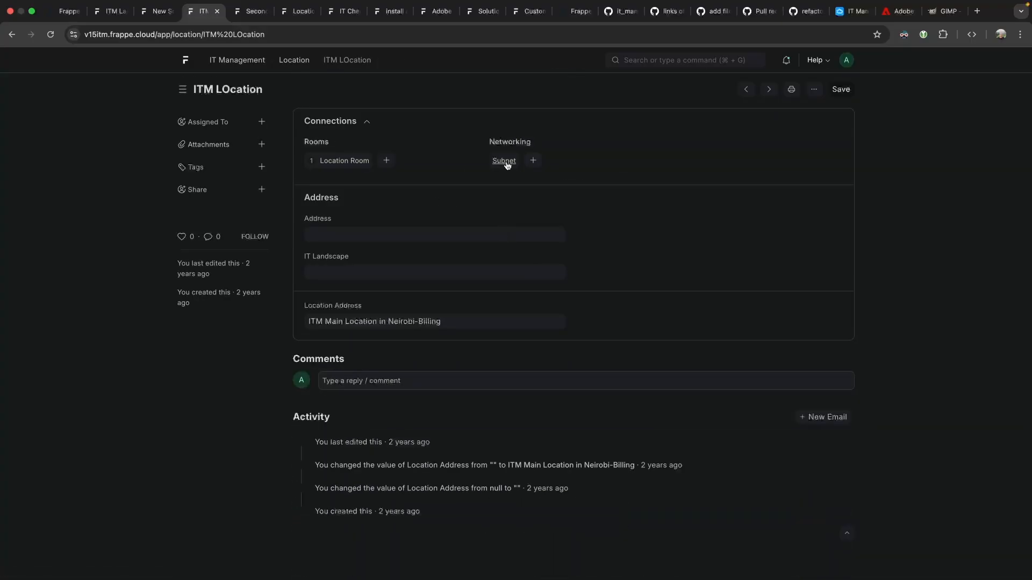
Set ITM LOcation's IT Landscape to My IT Landscape and save.
{"action": "left_click", "coordinate": [345, 272]}
{"action": "left_click", "coordinate": [362, 295]}
{"action": "key", "text": "super+s"}
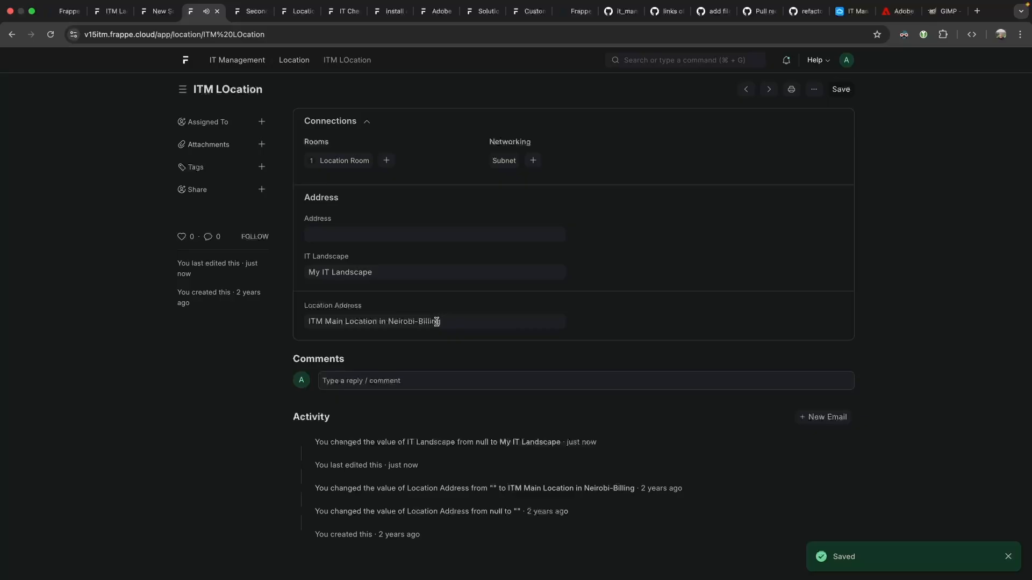
{"action": "left_click", "coordinate": [354, 231]}
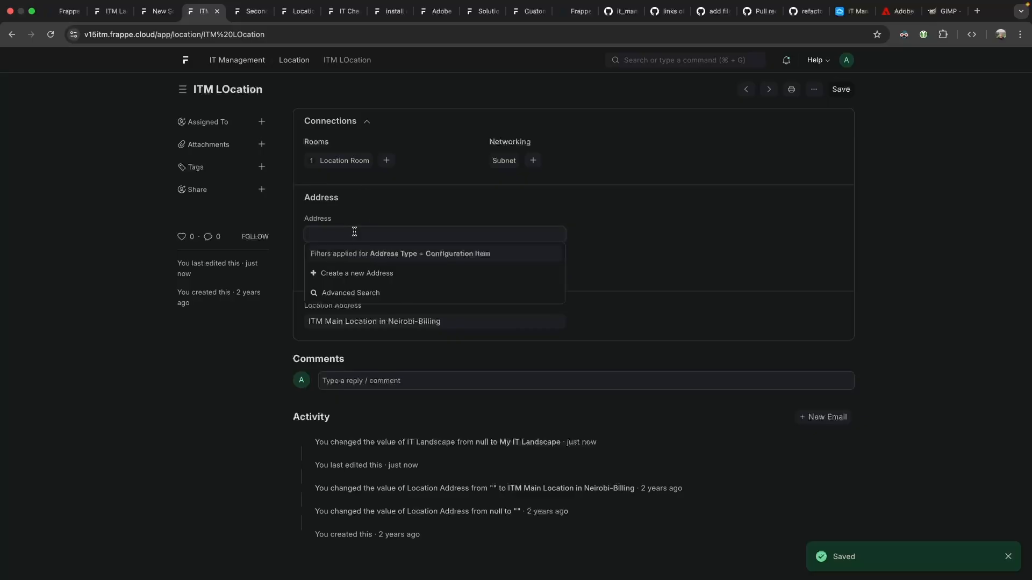
{"action": "left_click", "coordinate": [418, 206]}
Check the Grafics Corner Office room at ITM LOcation and return to the location.
{"action": "left_click", "coordinate": [343, 160]}
{"action": "left_click", "coordinate": [352, 173]}
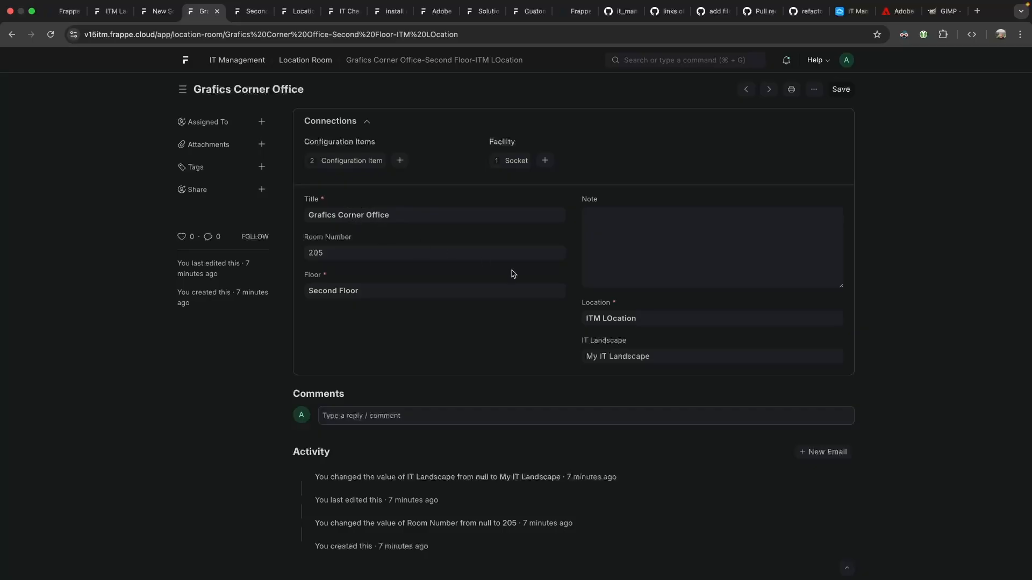
{"action": "left_click", "coordinate": [636, 317]}
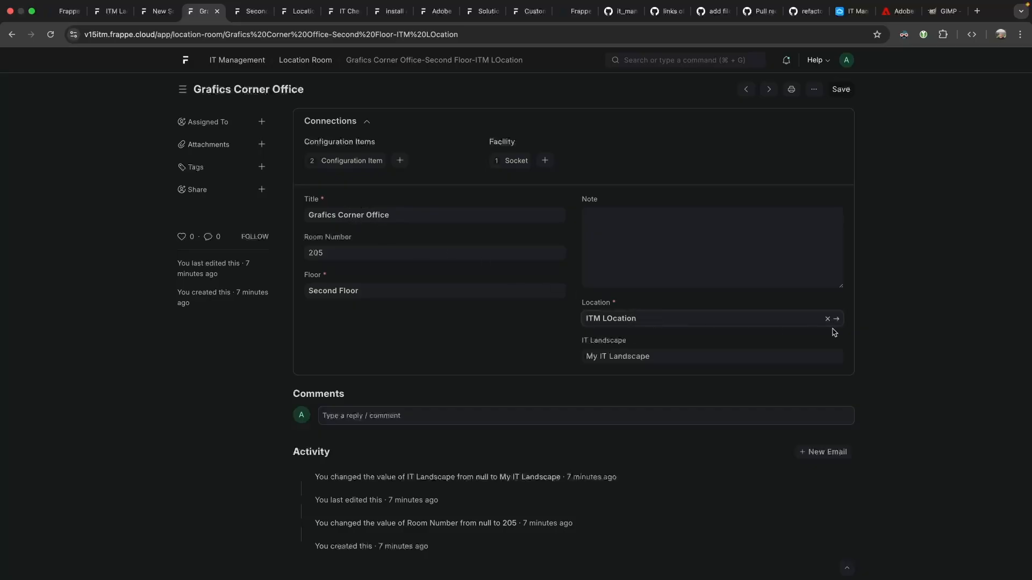
{"action": "left_click", "coordinate": [835, 319]}
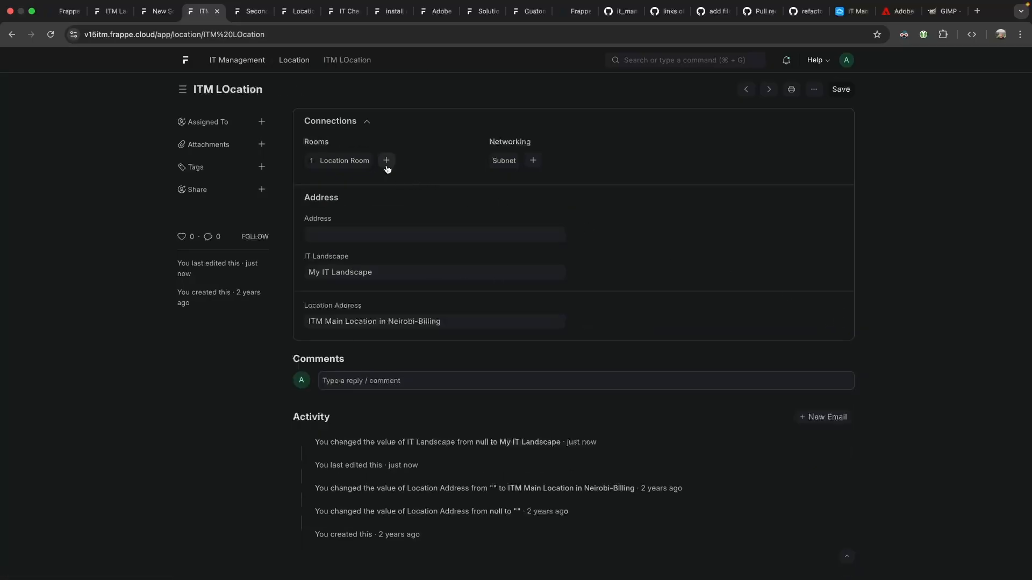
{"action": "left_click", "coordinate": [344, 162]}
{"action": "left_click", "coordinate": [338, 168]}
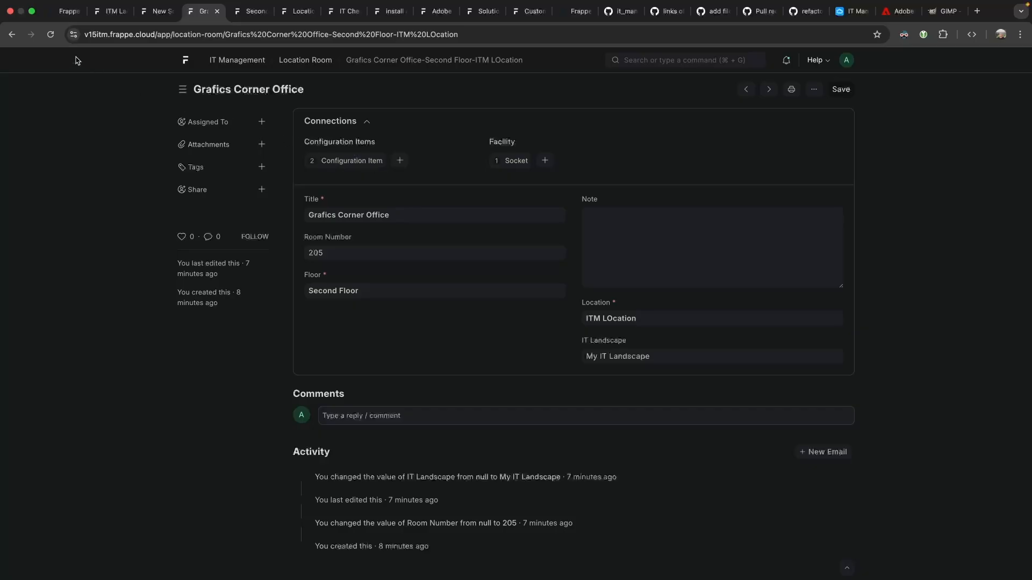
{"action": "left_click", "coordinate": [11, 35]}
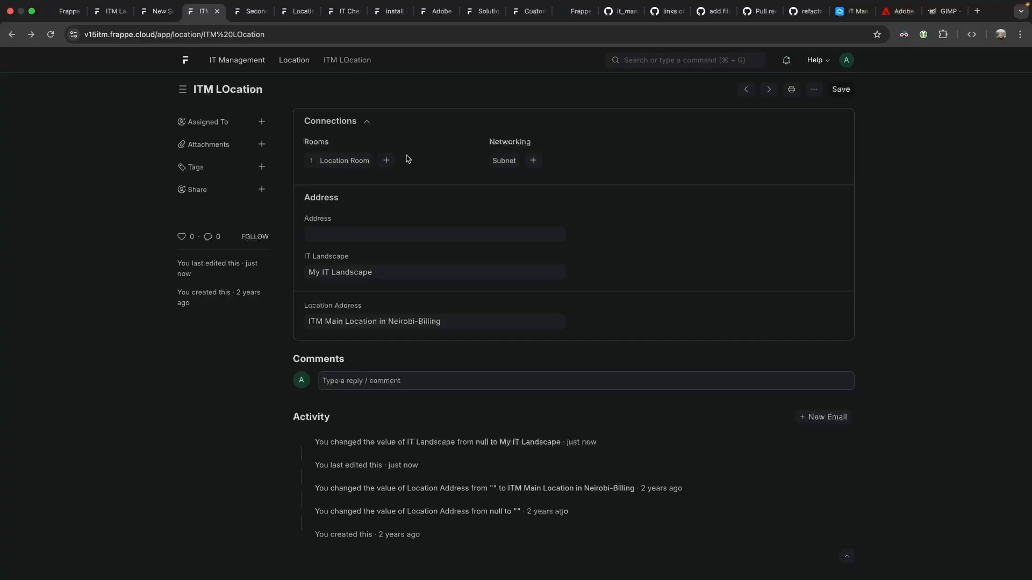
Start a 192.168.0.0/24 subnet and create the company 'our company' as its customer.
{"action": "left_click", "coordinate": [532, 161]}
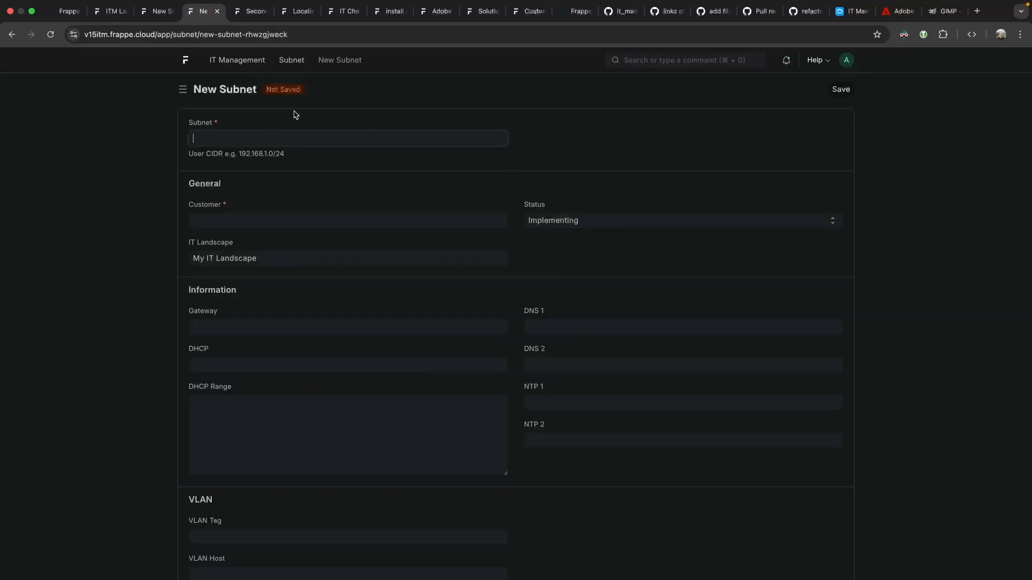
{"action": "type", "text": "192.168.0.0/24"}
{"action": "left_click", "coordinate": [257, 215]}
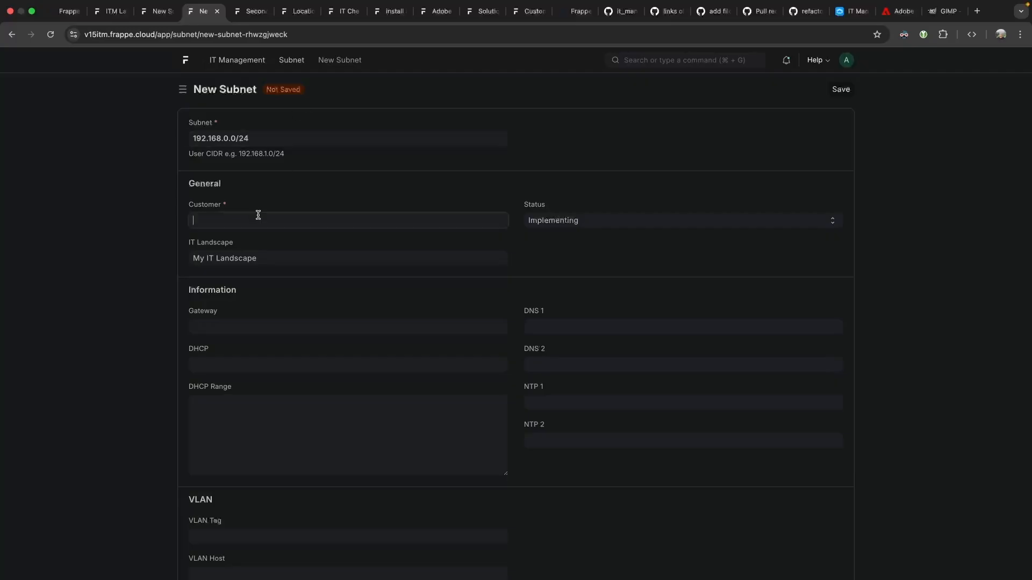
{"action": "left_click", "coordinate": [260, 236]}
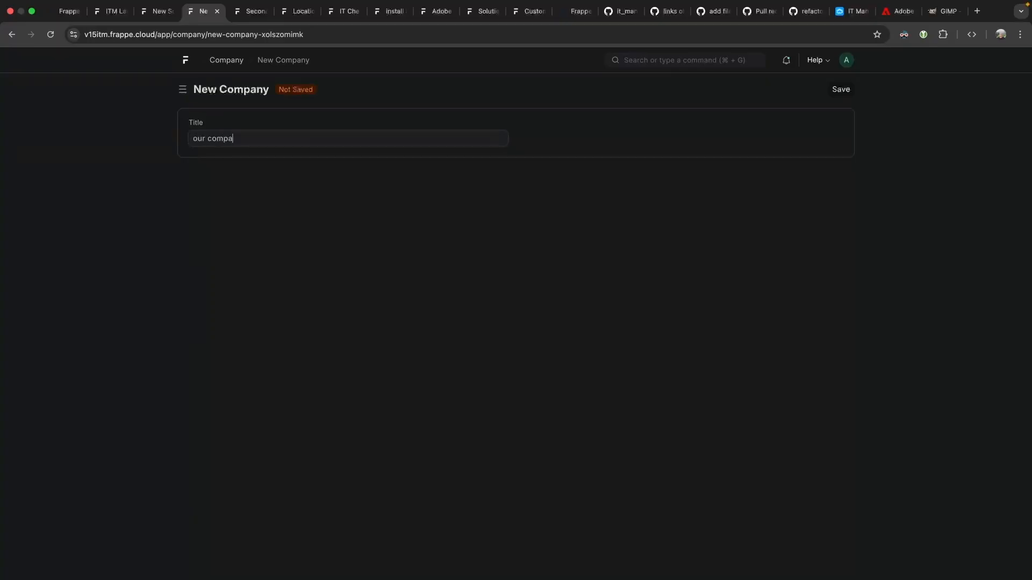
{"action": "type", "text": "our company"}
{"action": "key", "text": "ctrl+s"}
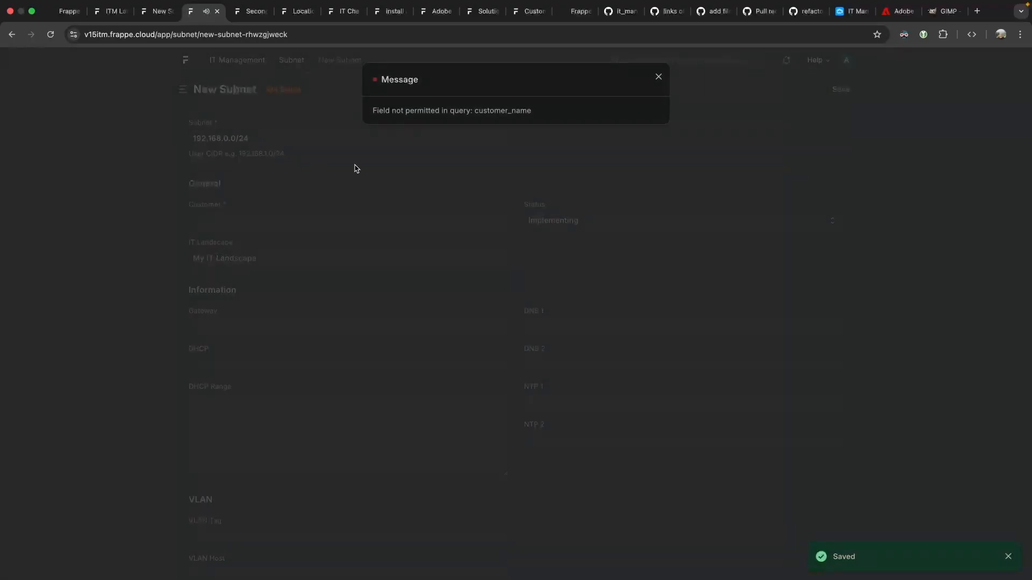
{"action": "left_click", "coordinate": [236, 216]}
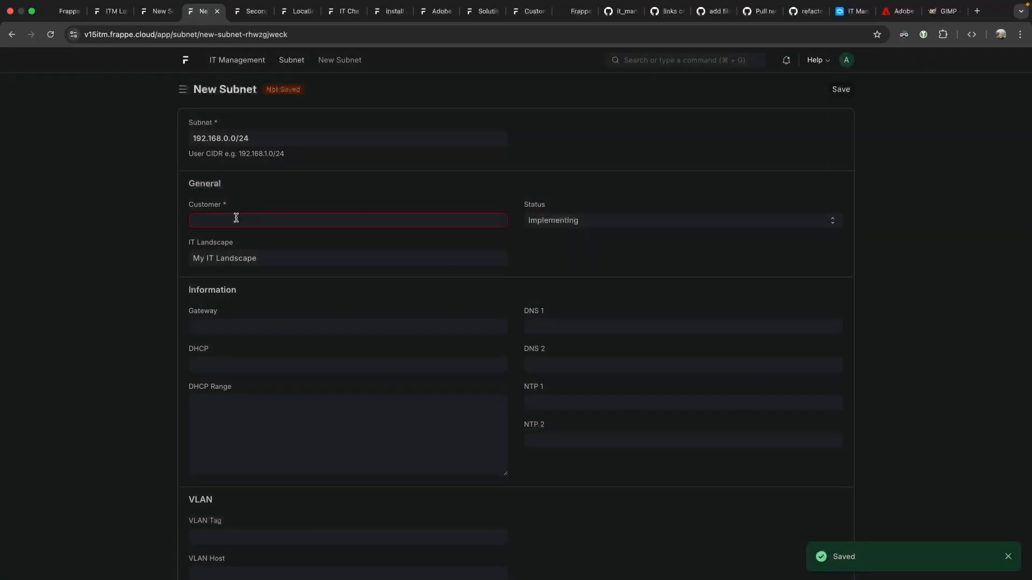
{"action": "left_click", "coordinate": [245, 238]}
Close the field-not-permitted error and open our company in its own tab.
{"action": "left_click_drag", "start_coordinate": [424, 108], "coordinate": [535, 117]}
{"action": "left_click", "coordinate": [537, 119]}
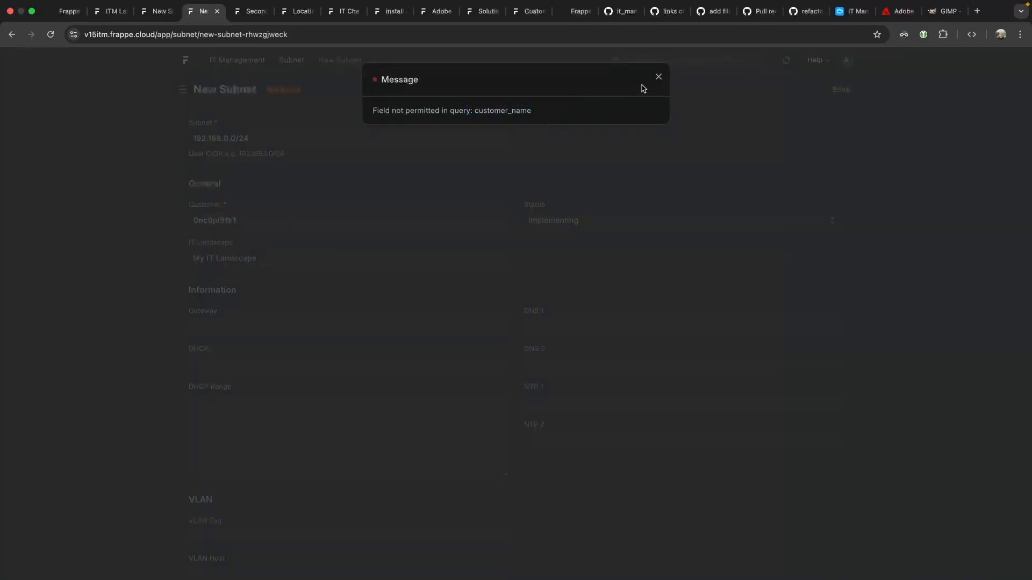
{"action": "left_click", "coordinate": [654, 81]}
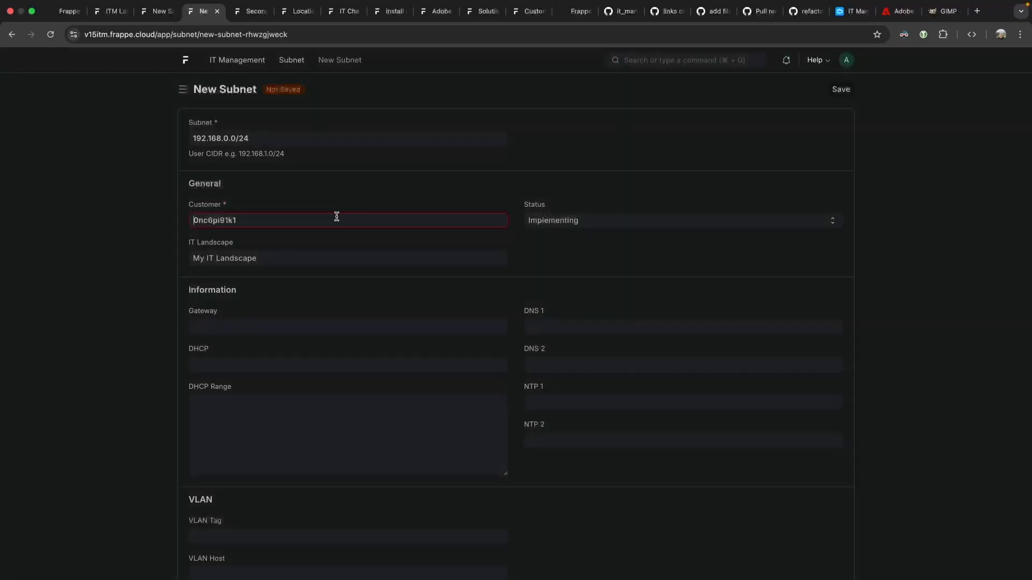
{"action": "left_click", "coordinate": [501, 220], "text": "super"}
{"action": "left_click", "coordinate": [332, 19]}
Customize the Company form with a new Data field labelled Customer Name and save it.
{"action": "left_click", "coordinate": [814, 89]}
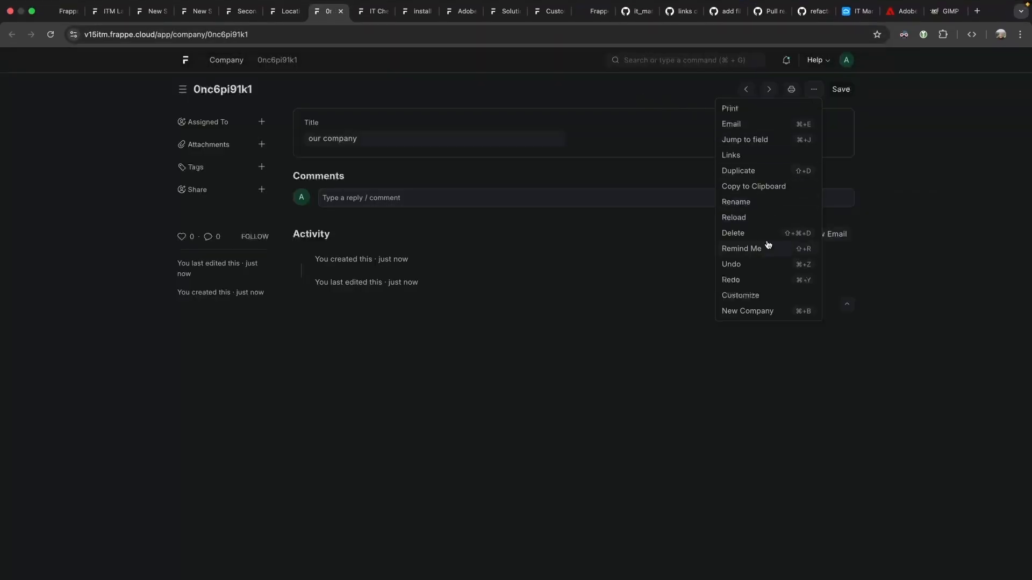
{"action": "left_click", "coordinate": [742, 296]}
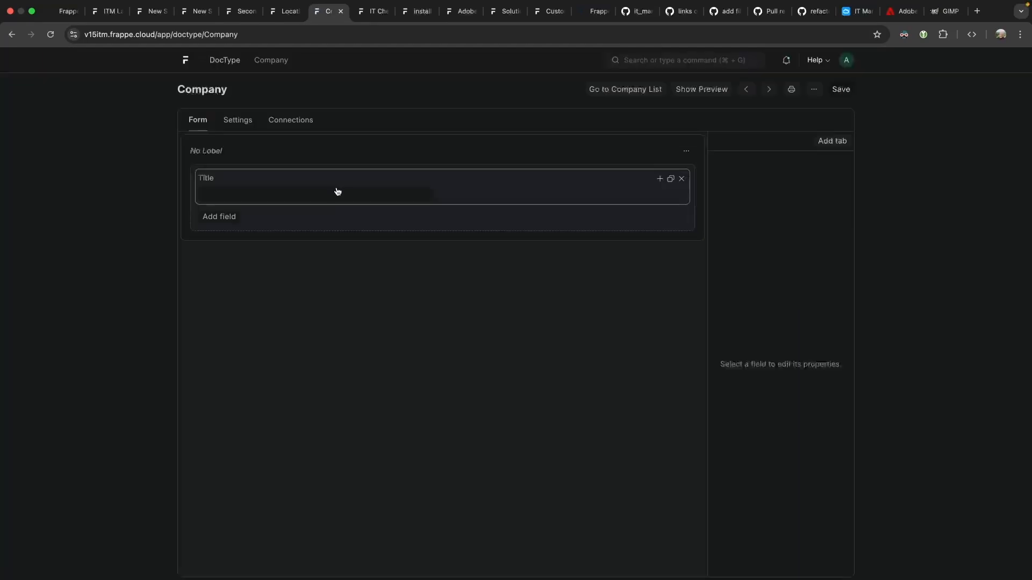
{"action": "left_click", "coordinate": [240, 220]}
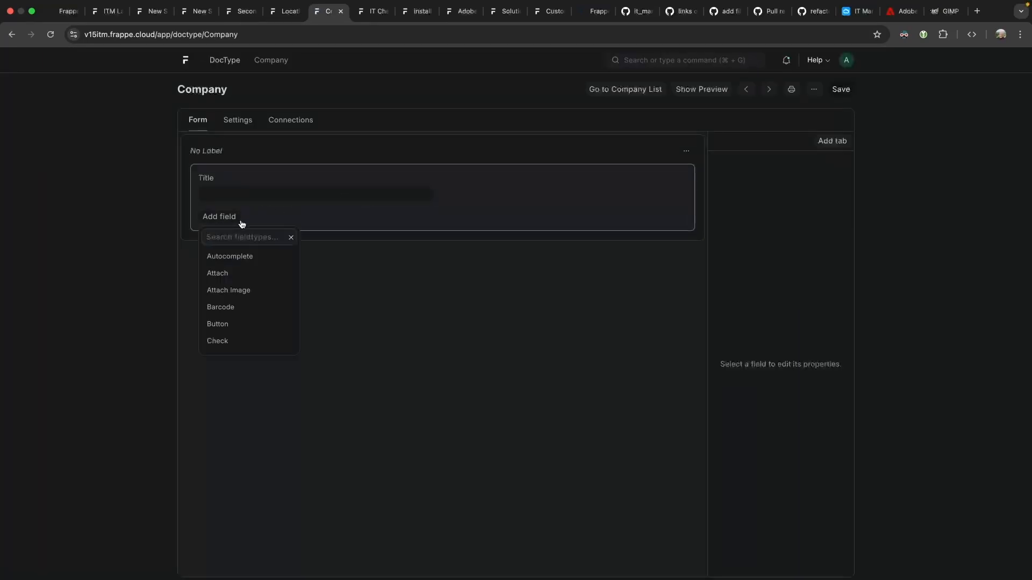
{"action": "type", "text": "data"}
{"action": "key", "text": "Return"}
{"action": "type", "text": "Cus"}
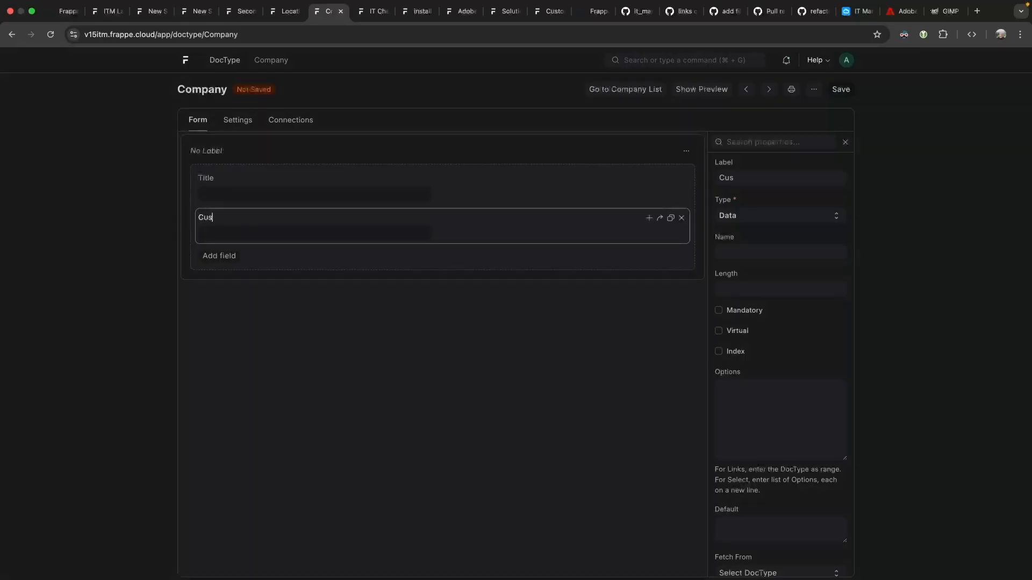
{"action": "type", "text": "tomer Dame"}
{"action": "key", "text": "ctrl+s"}
Check the Customer Name field's properties, then return to the new subnet form.
{"action": "left_click", "coordinate": [585, 233]}
{"action": "left_click", "coordinate": [752, 253]}
{"action": "left_click", "coordinate": [288, 11]}
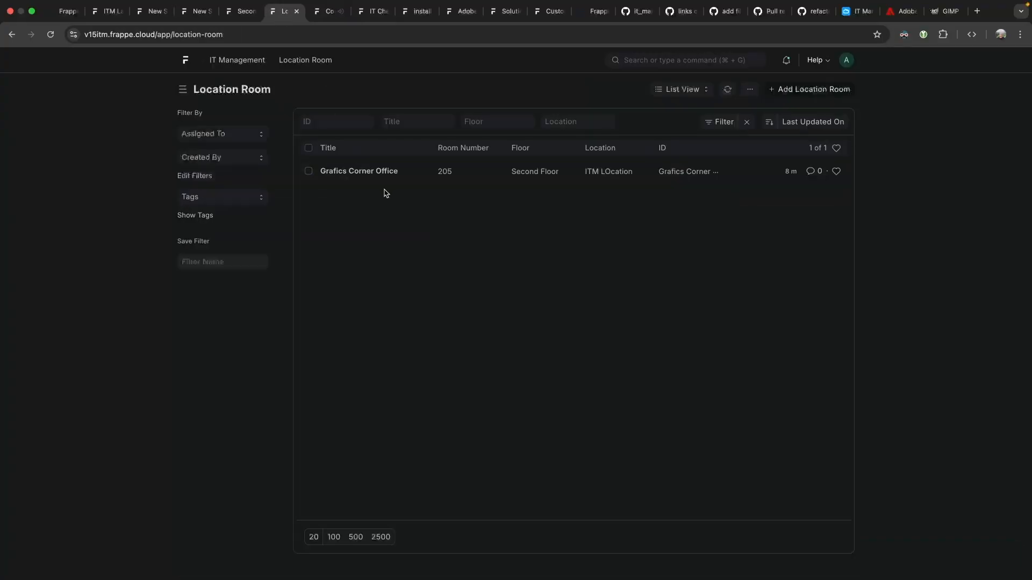
{"action": "left_click", "coordinate": [231, 13]}
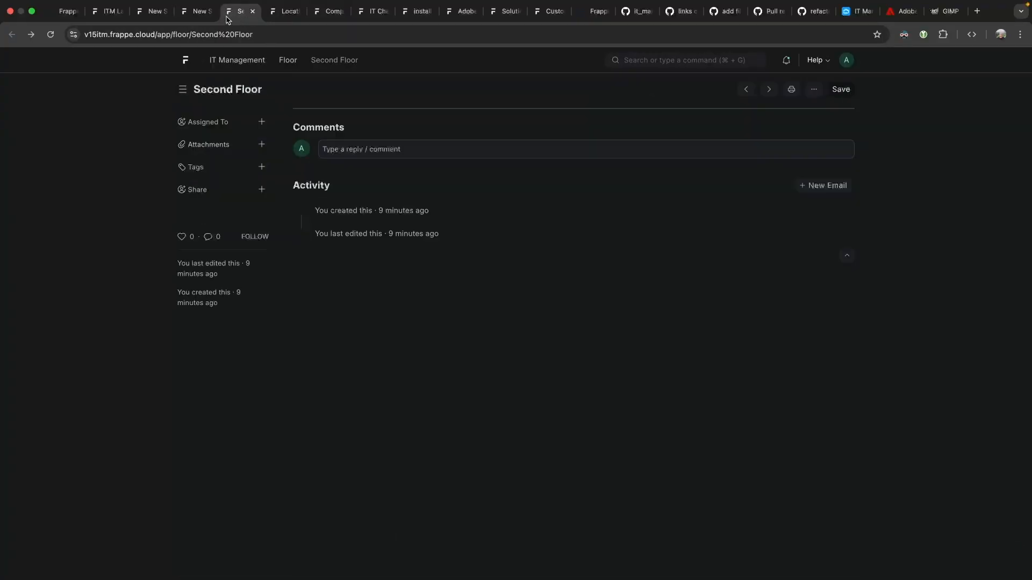
{"action": "left_click", "coordinate": [197, 11]}
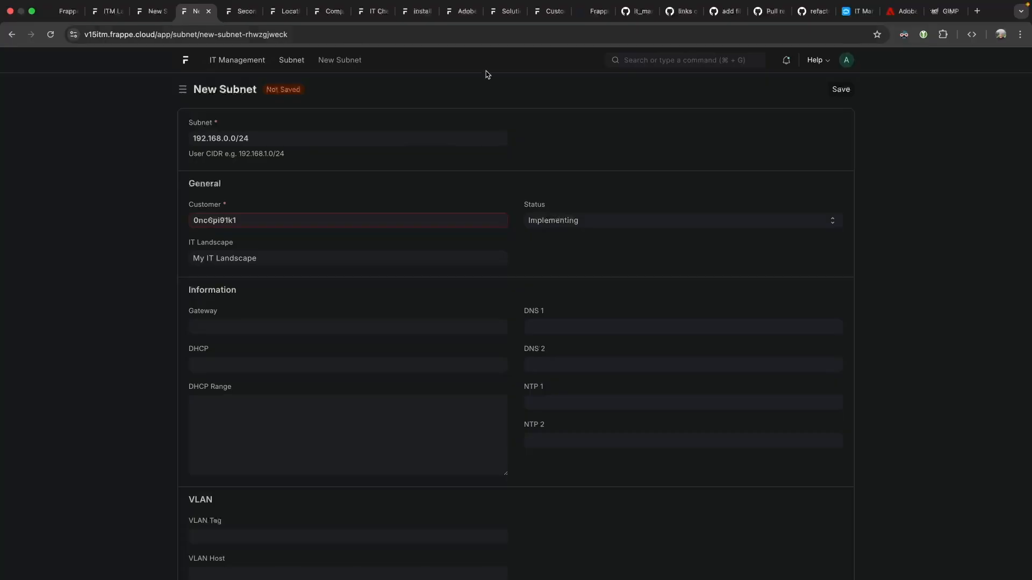
Attempt to save the subnet, choosing the new company as its customer.
{"action": "left_click", "coordinate": [842, 89]}
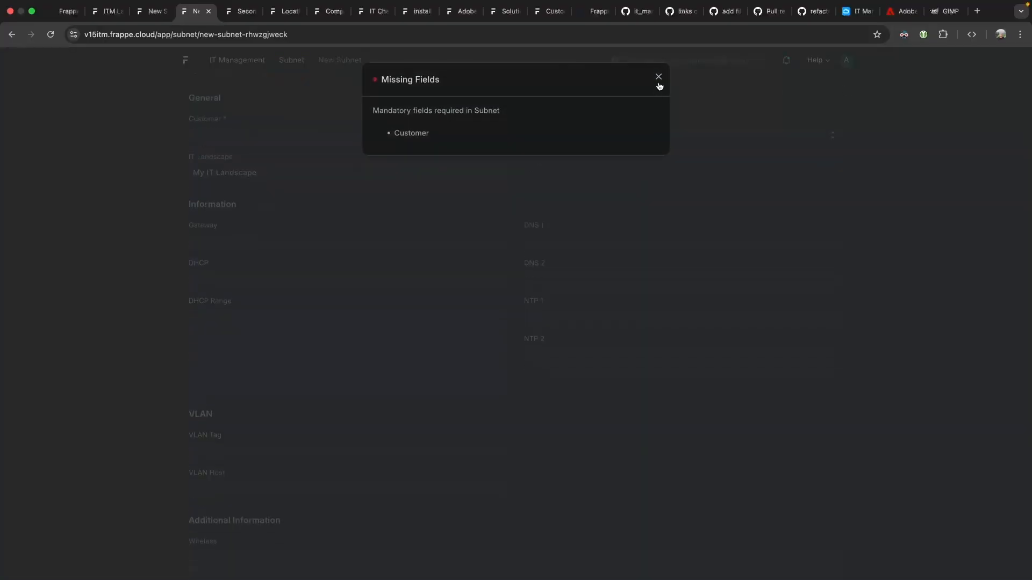
{"action": "left_click", "coordinate": [659, 84]}
{"action": "left_click", "coordinate": [396, 134]}
{"action": "left_click", "coordinate": [310, 153]}
{"action": "key", "text": "super+s"}
{"action": "left_click_drag", "start_coordinate": [409, 135], "coordinate": [447, 137]}
{"action": "left_click", "coordinate": [447, 138]}
Re-select the company as customer and retry saving past the missing-fields warning.
{"action": "left_click", "coordinate": [269, 138]}
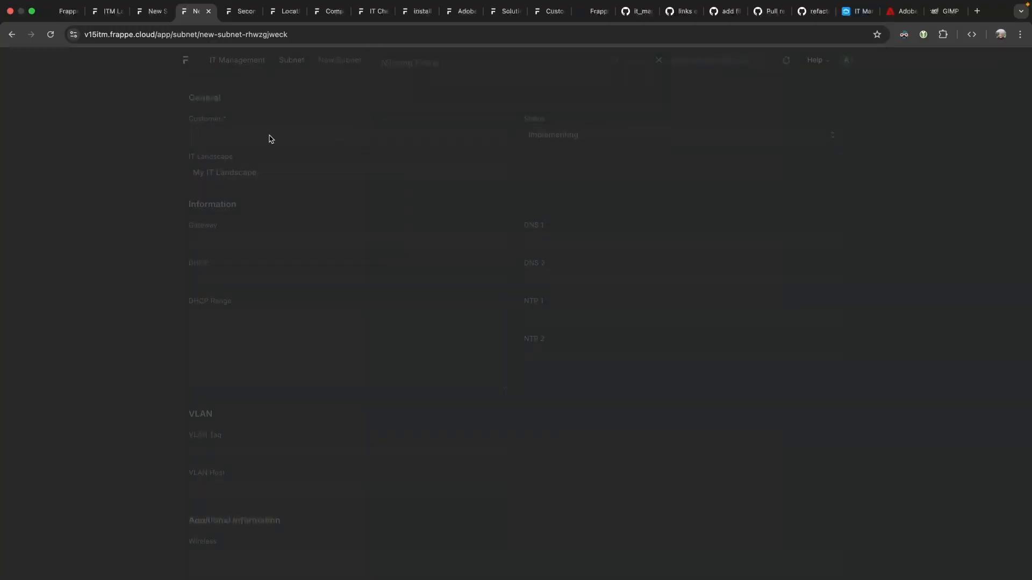
{"action": "left_click", "coordinate": [256, 135]}
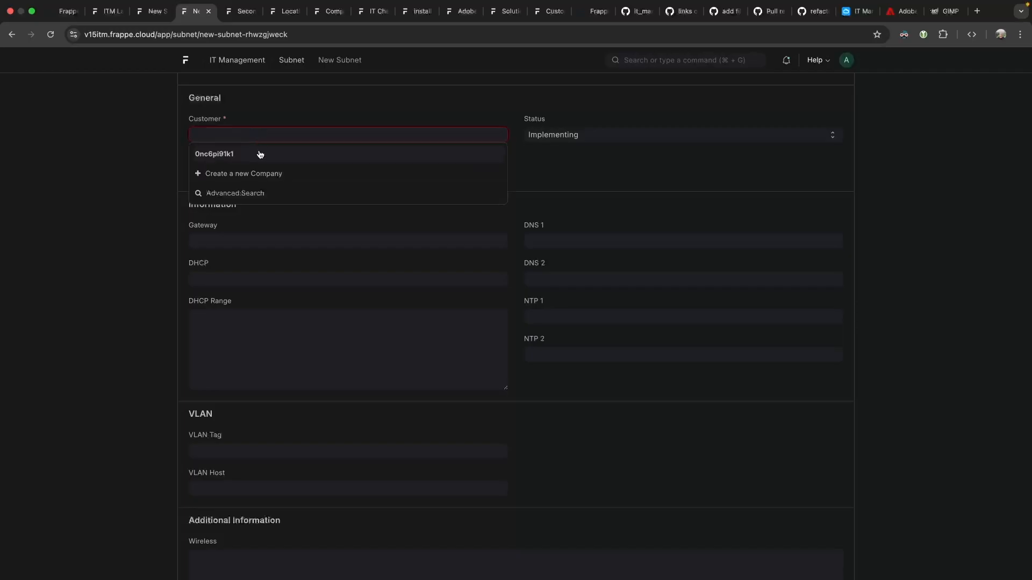
{"action": "left_click", "coordinate": [261, 154]}
{"action": "key", "text": "super+s"}
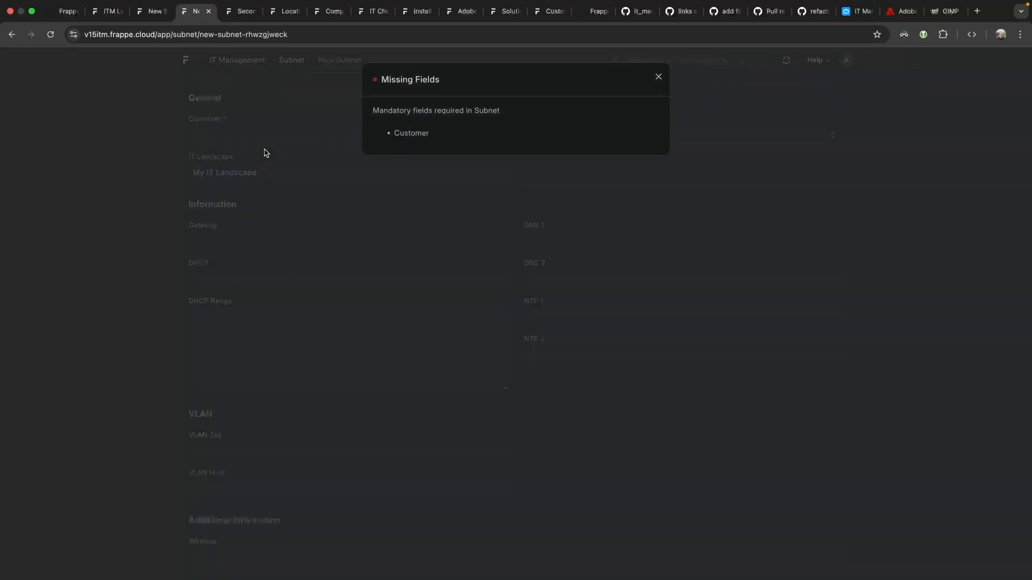
{"action": "left_click", "coordinate": [276, 137]}
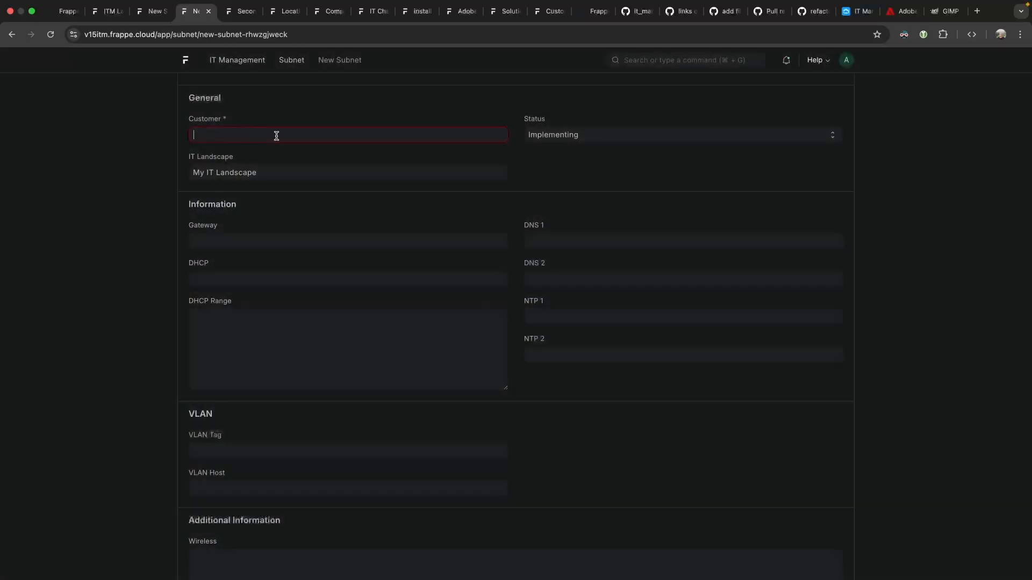
{"action": "left_click", "coordinate": [273, 156]}
Open the customer company in another tab, set its Customer Name to 'asdf' and save.
{"action": "left_click", "coordinate": [502, 137], "text": "super"}
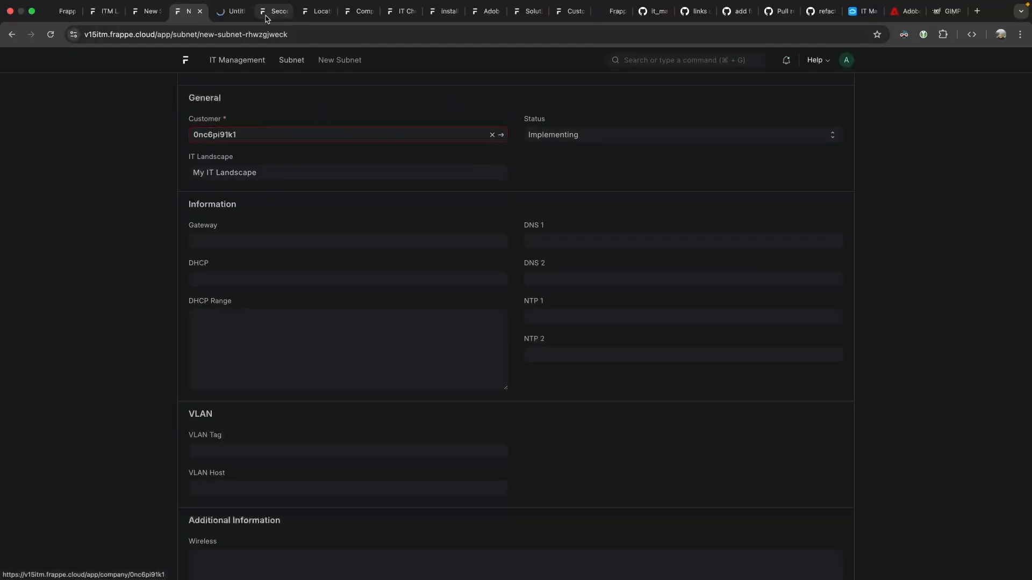
{"action": "left_click", "coordinate": [237, 11]}
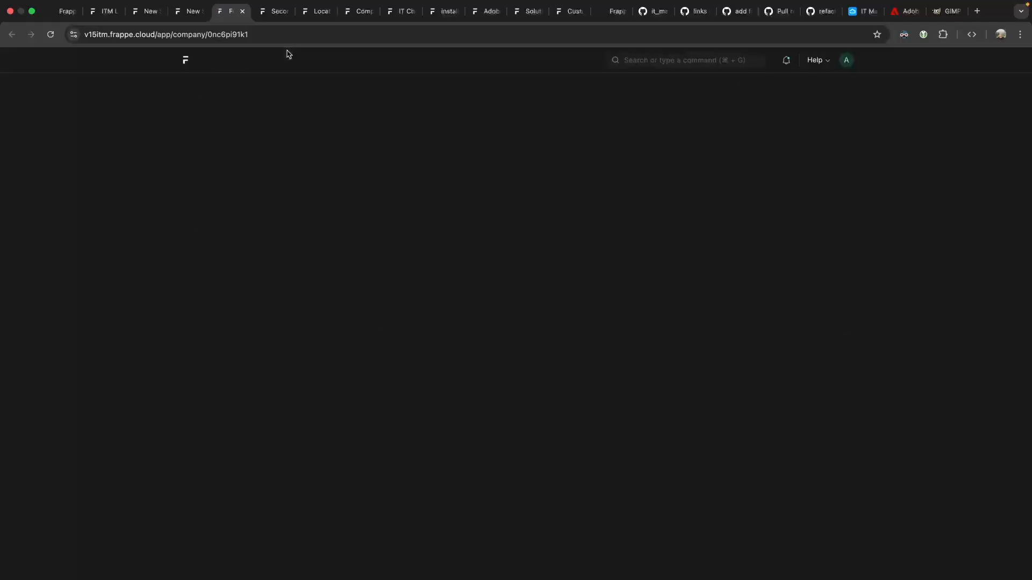
{"action": "left_click", "coordinate": [344, 168]}
{"action": "type", "text": "asdf"}
{"action": "key", "text": "super+s"}
Back on the subnet, clear and re-pick the company as customer, then retry saving.
{"action": "left_click", "coordinate": [193, 12]}
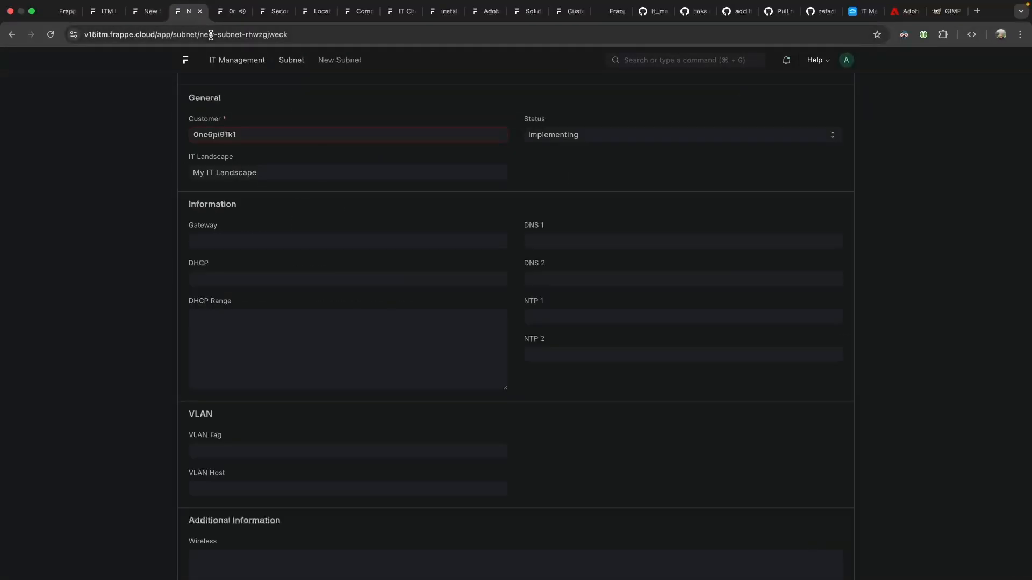
{"action": "left_click_drag", "start_coordinate": [265, 128], "coordinate": [192, 133]}
{"action": "key", "text": "BackSpace"}
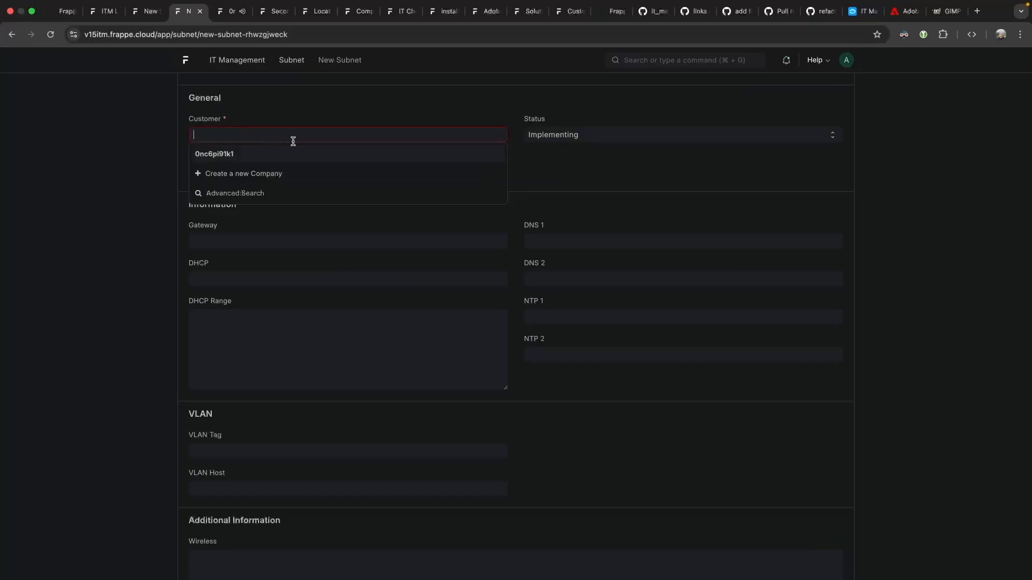
{"action": "left_click", "coordinate": [293, 153]}
{"action": "key", "text": "super+s"}
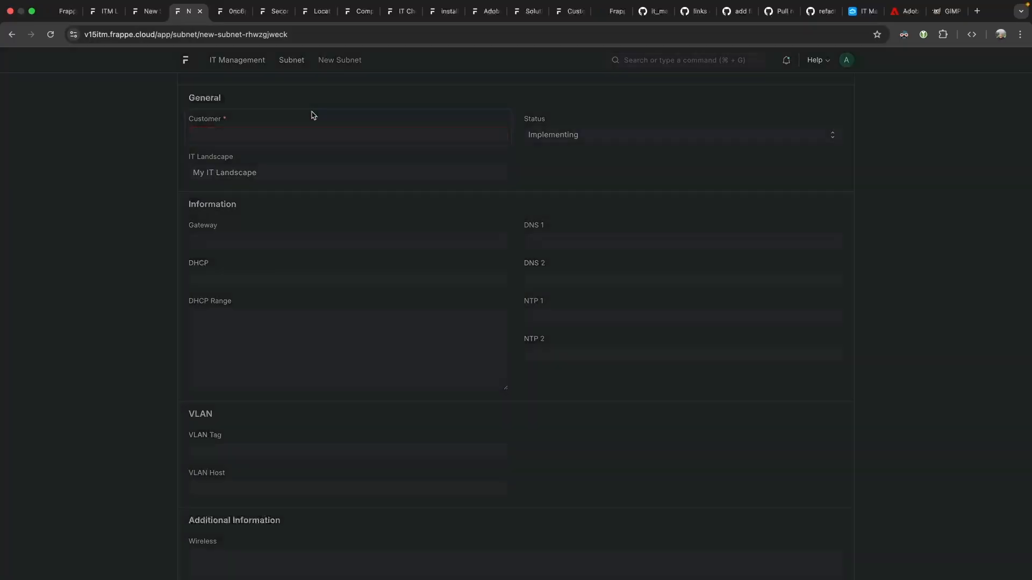
{"action": "left_click", "coordinate": [286, 122]}
{"action": "scroll", "coordinate": [285, 122], "scroll_direction": "up", "scroll_amount": 3}
Reload and save subnet 192.168.0.0/24 with the company as customer and My IT Landscape.
{"action": "key", "text": "super+r"}
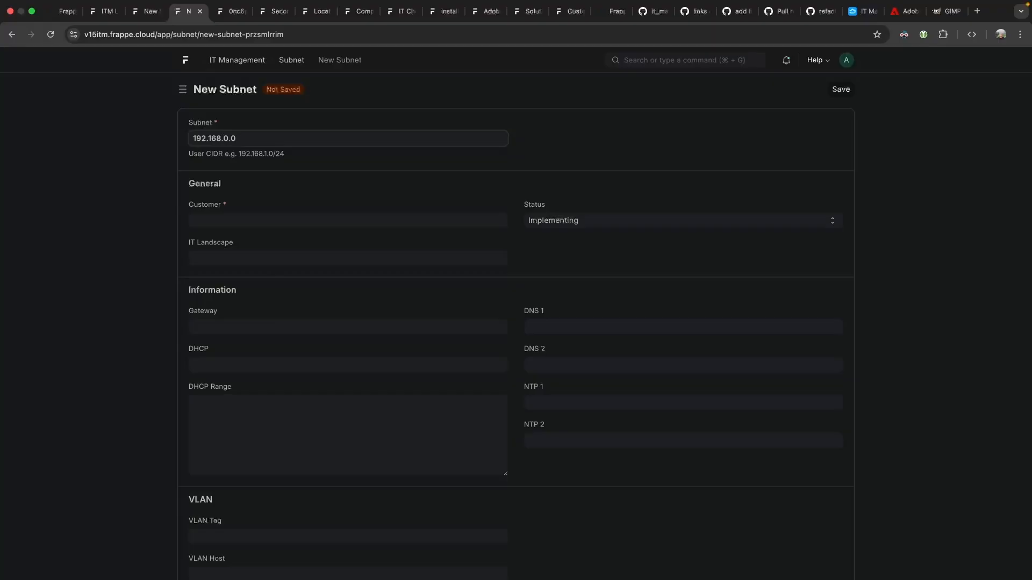
{"action": "type", "text": "4"}
{"action": "key", "text": "Tab"}
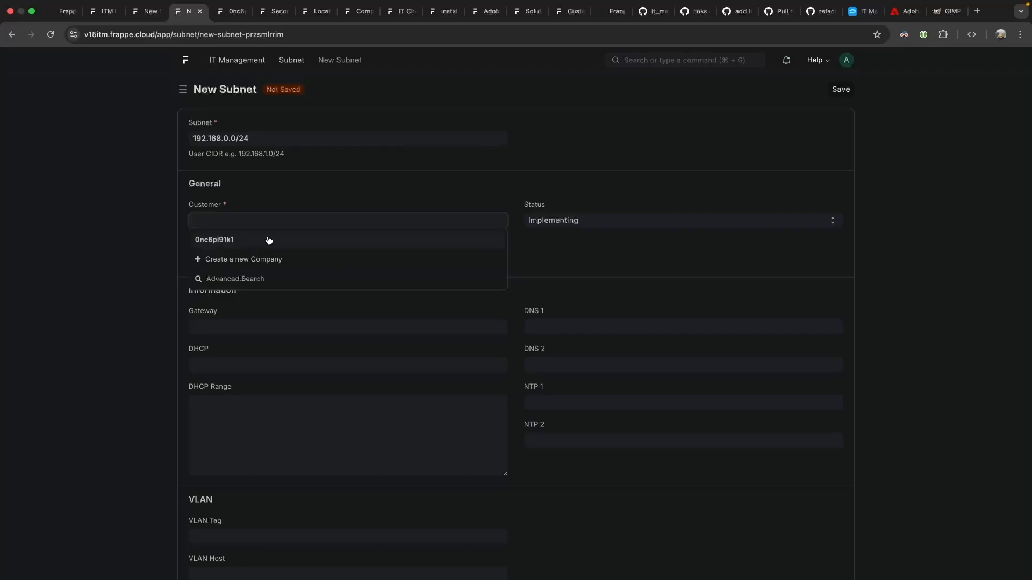
{"action": "left_click", "coordinate": [269, 237]}
{"action": "left_click", "coordinate": [241, 295]}
{"action": "left_click", "coordinate": [248, 315]}
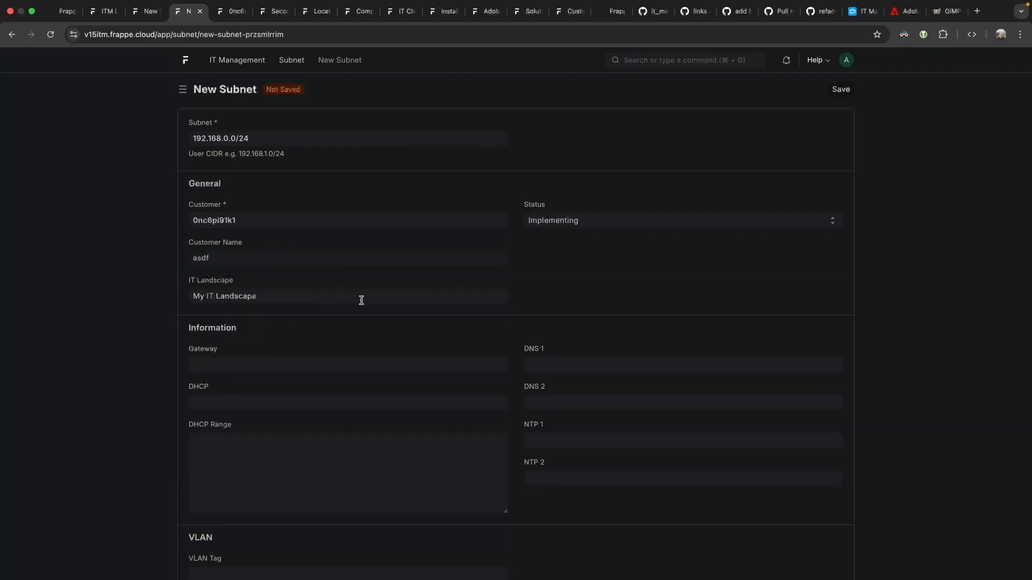
{"action": "key", "text": "ctrl+s"}
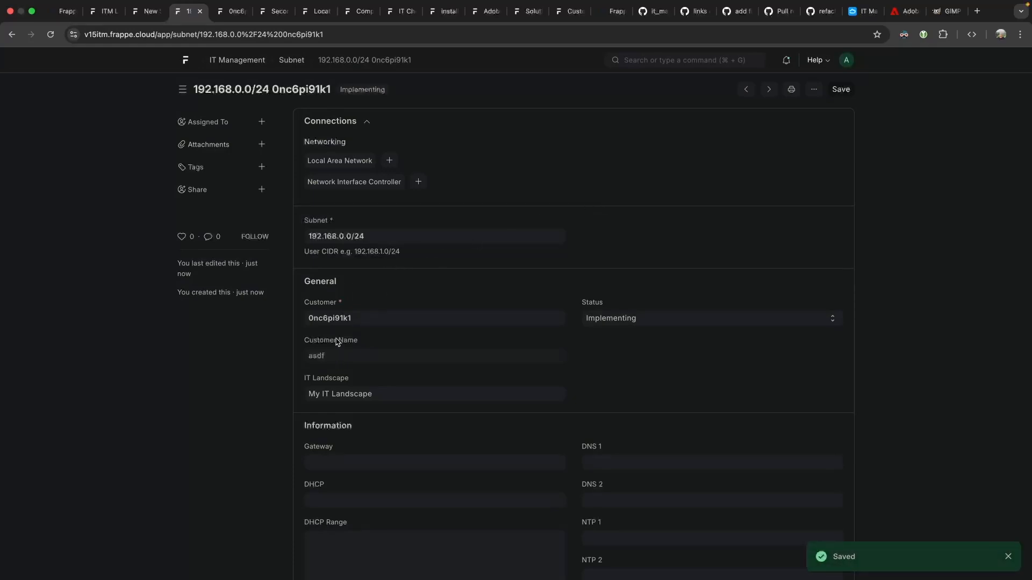
{"action": "left_click_drag", "start_coordinate": [375, 62], "coordinate": [316, 58]}
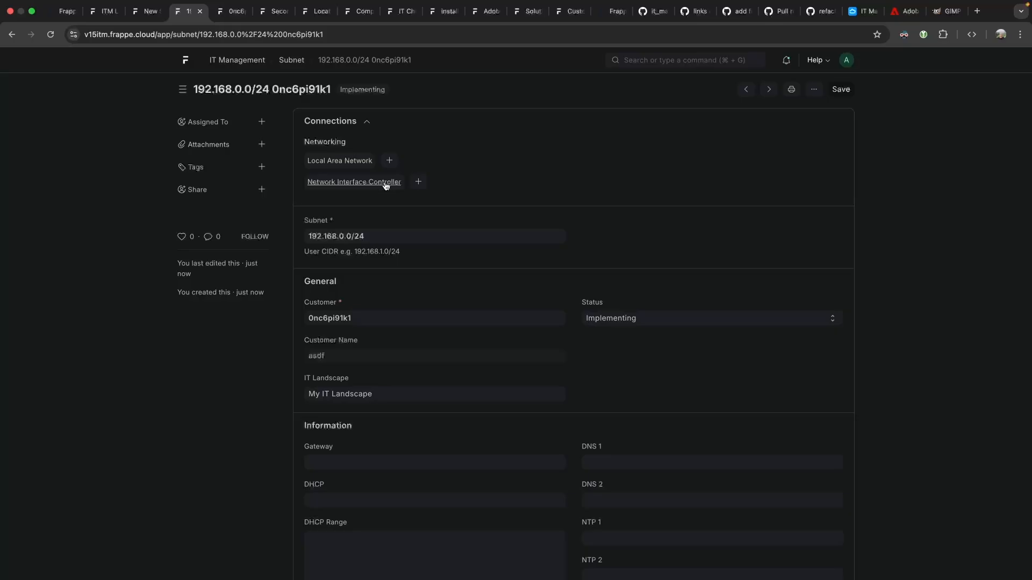
Add a network interface controller with MAC 'f2r23 sd' and note the example address a3:b6:4f:ff:ae:12 from the rejection.
{"action": "left_click", "coordinate": [418, 183]}
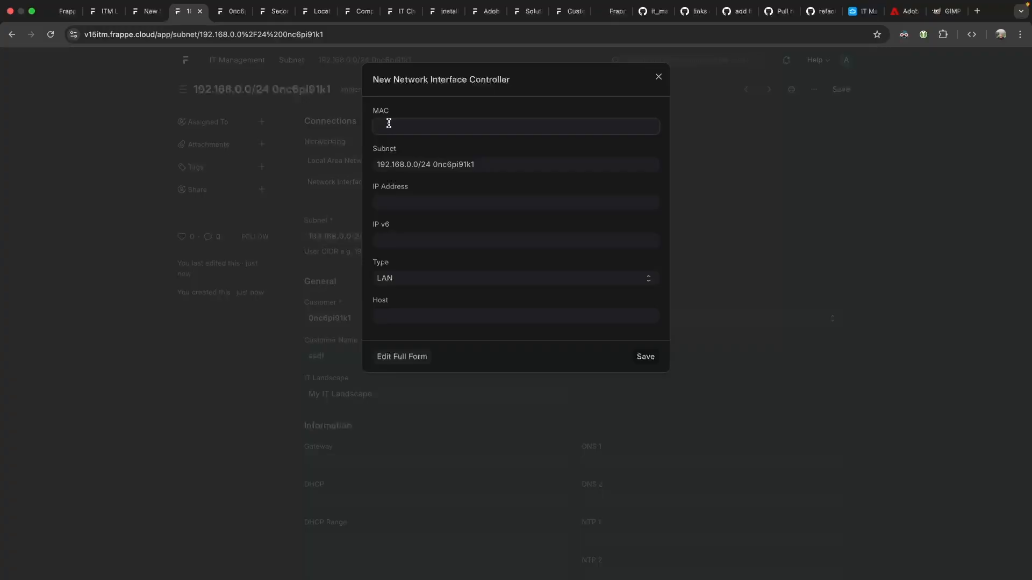
{"action": "type", "text": "f2r23 sd"}
{"action": "left_click", "coordinate": [650, 357]}
{"action": "left_click_drag", "start_coordinate": [418, 111], "coordinate": [481, 112]}
{"action": "left_click", "coordinate": [554, 110]}
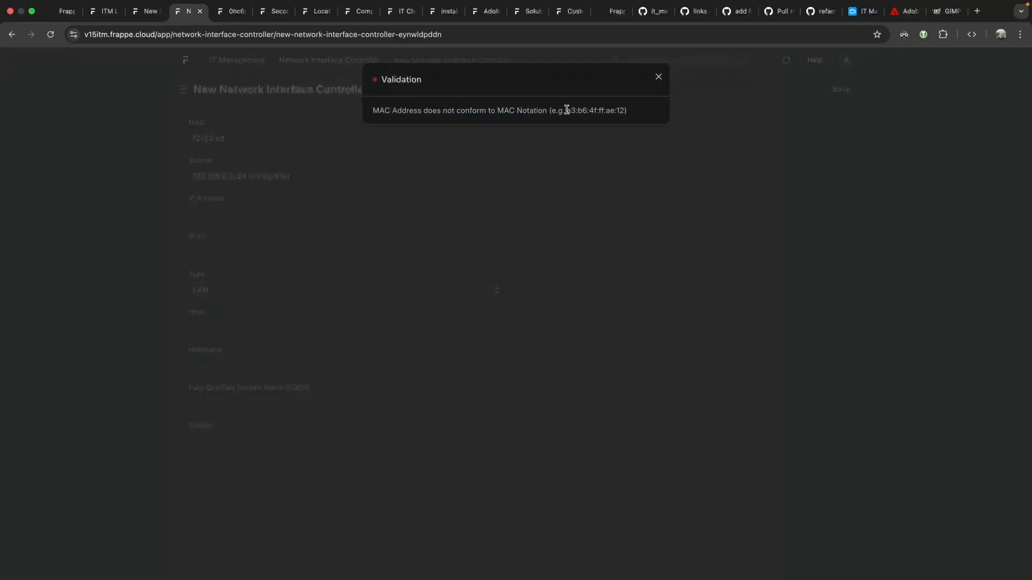
{"action": "left_click_drag", "start_coordinate": [566, 111], "coordinate": [633, 115]}
{"action": "key", "text": "super+c"}
{"action": "left_click", "coordinate": [651, 157]}
Replace the MAC with a3:b6:4f:ff:ae:12 and enter IP address 192.168.0.177.
{"action": "left_click", "coordinate": [233, 214]}
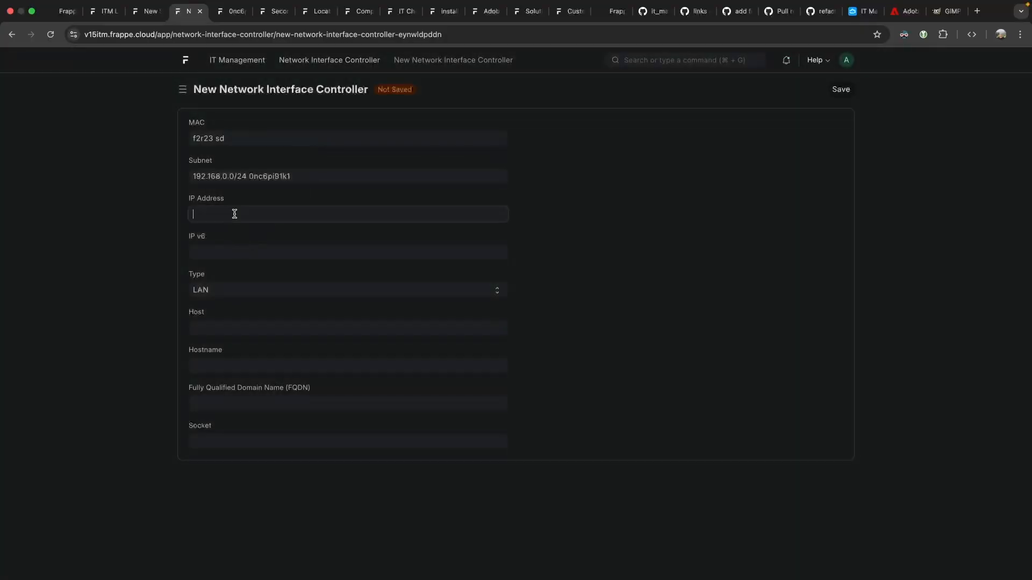
{"action": "left_click", "coordinate": [225, 139]}
{"action": "key", "text": "super+a"}
{"action": "key", "text": "super+v"}
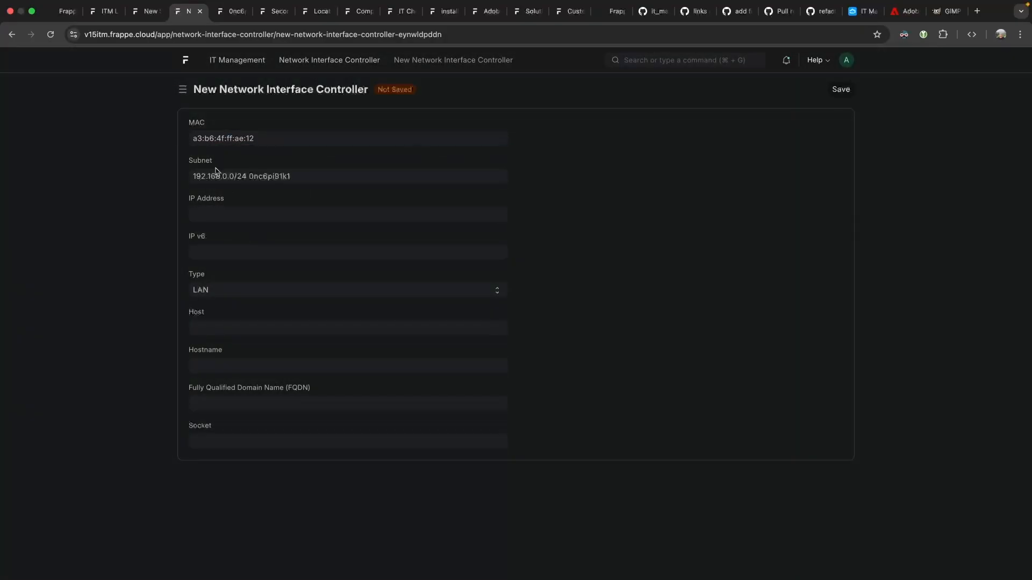
{"action": "left_click", "coordinate": [269, 217]}
{"action": "type", "text": "192"}
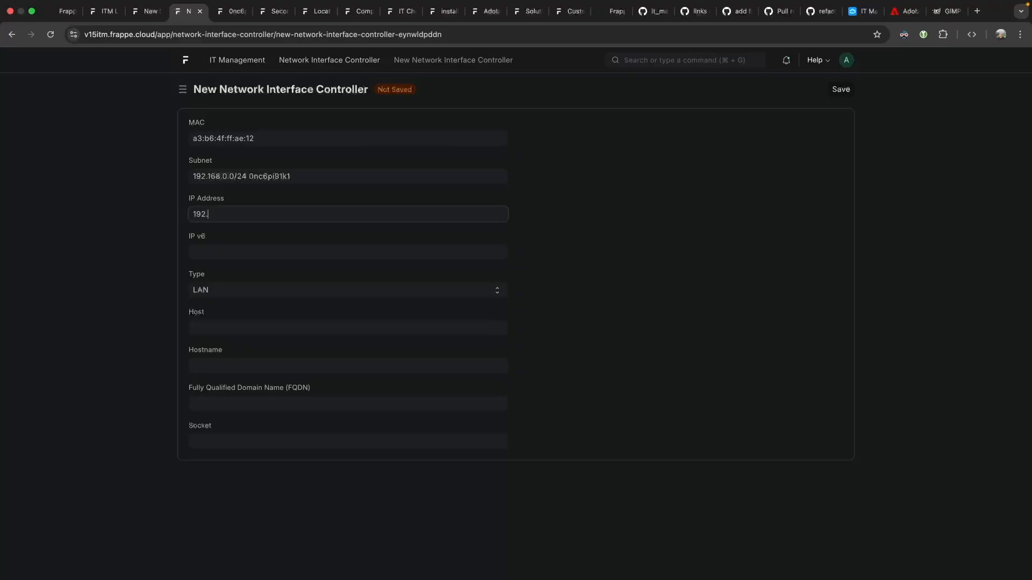
{"action": "type", "text": ".168.0.177"}
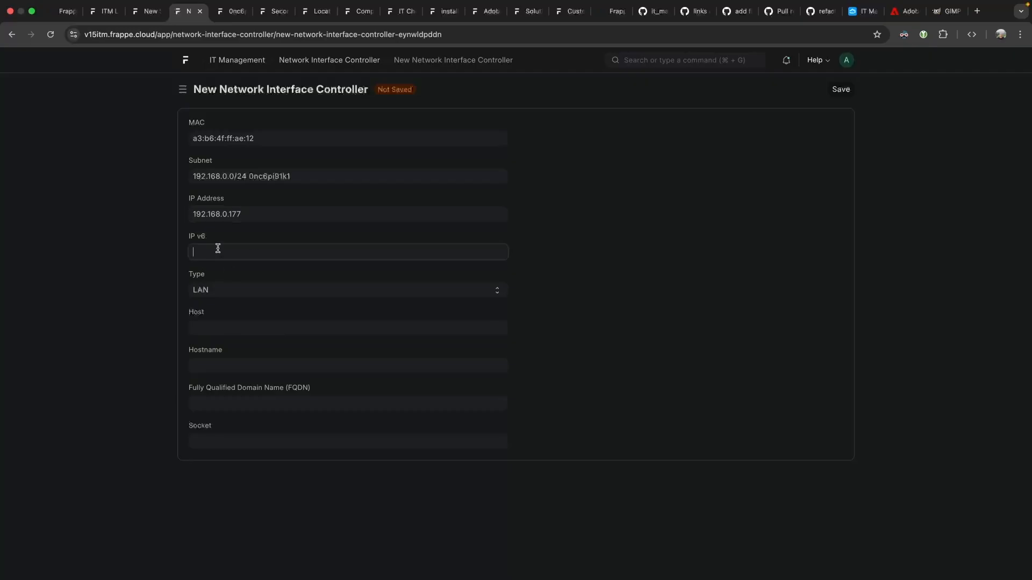
Keep LAN as the controller's connection type.
{"action": "left_click", "coordinate": [189, 290]}
{"action": "left_click", "coordinate": [235, 329]}
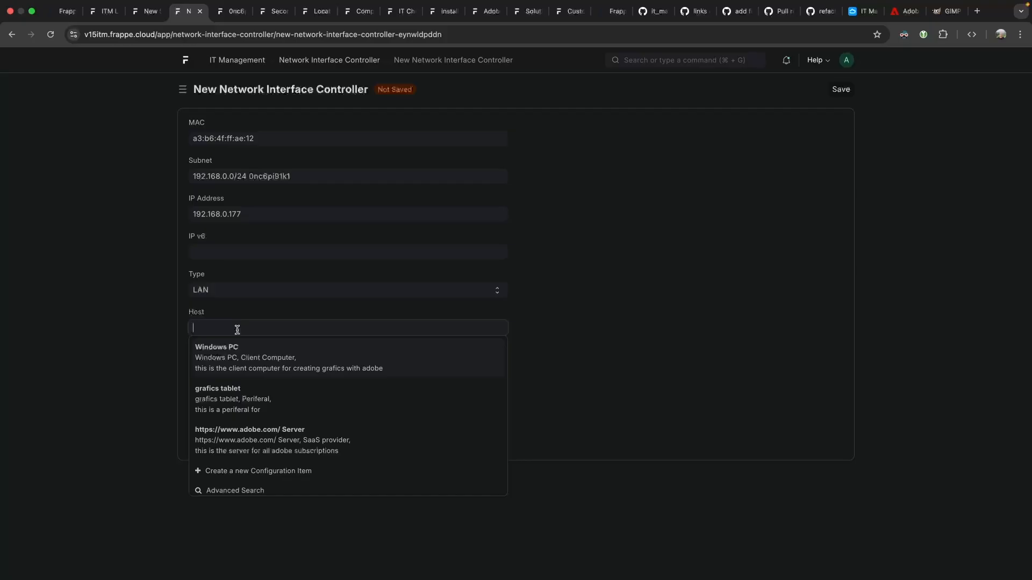
{"action": "left_click", "coordinate": [557, 342]}
{"action": "left_click", "coordinate": [201, 325]}
{"action": "triple_click", "coordinate": [217, 138]}
{"action": "key", "text": "super+c"}
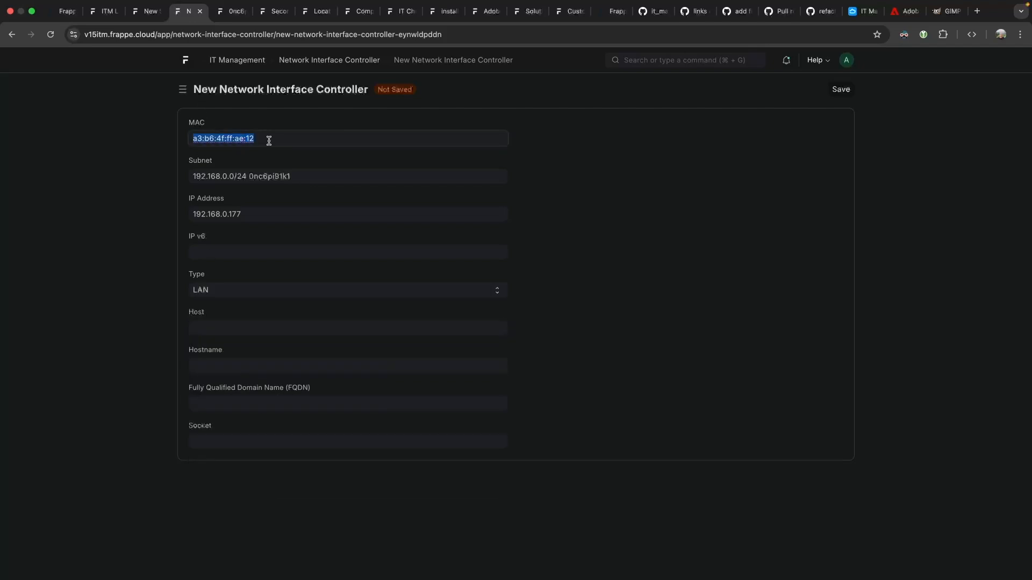
{"action": "left_click", "coordinate": [245, 286]}
{"action": "left_click", "coordinate": [236, 324]}
Set host Windows PC and the graphics corner office socket, save, and return to the list.
{"action": "left_click", "coordinate": [219, 328]}
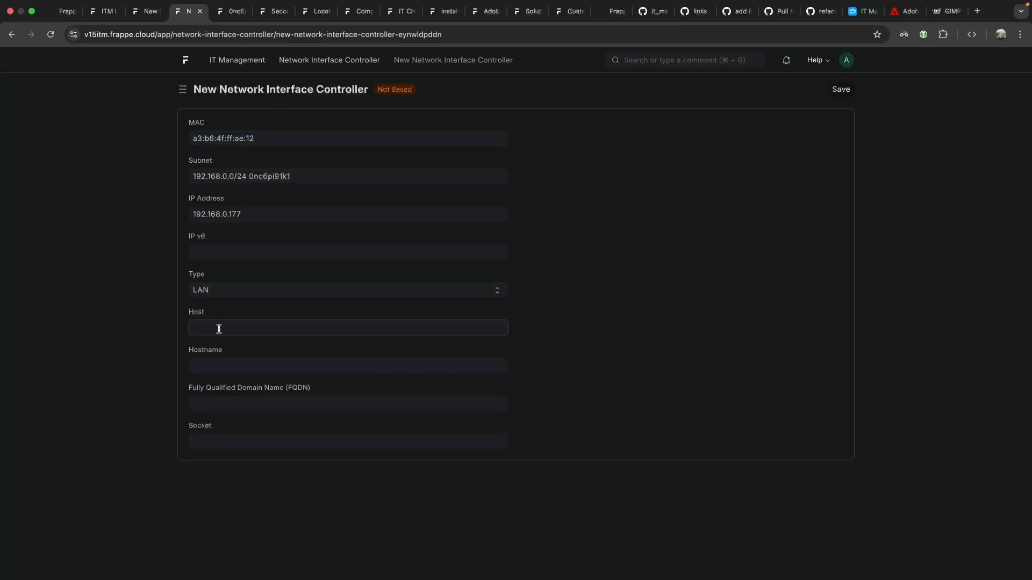
{"action": "left_click", "coordinate": [246, 361]}
{"action": "left_click", "coordinate": [243, 363]}
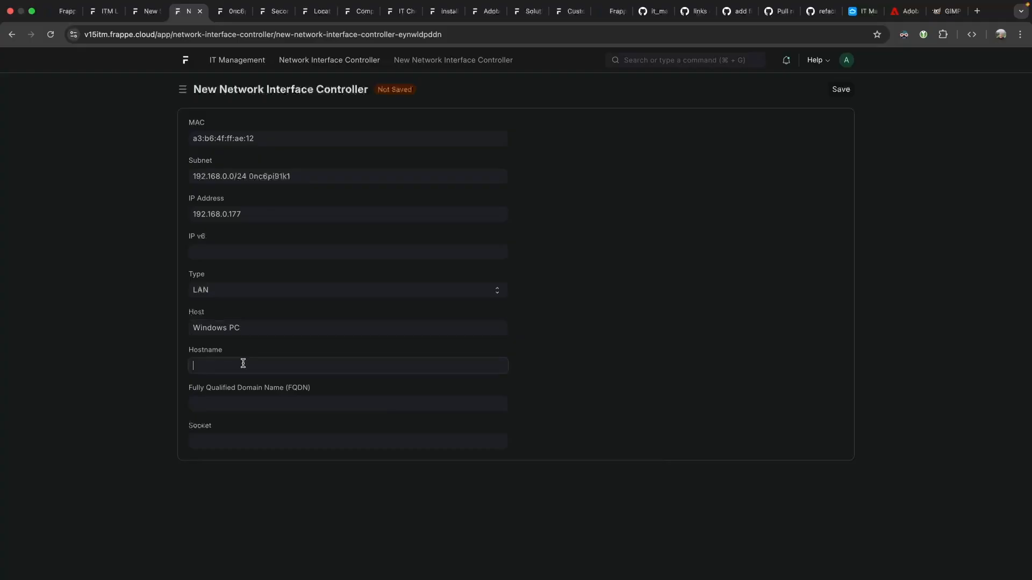
{"action": "left_click", "coordinate": [241, 405]}
{"action": "left_click", "coordinate": [253, 442]}
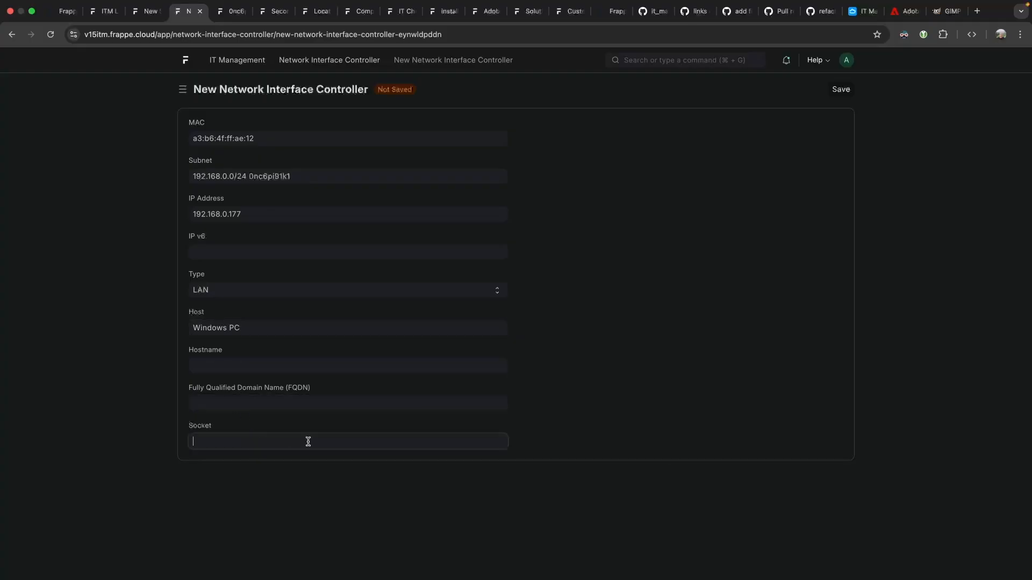
{"action": "left_click", "coordinate": [337, 461]}
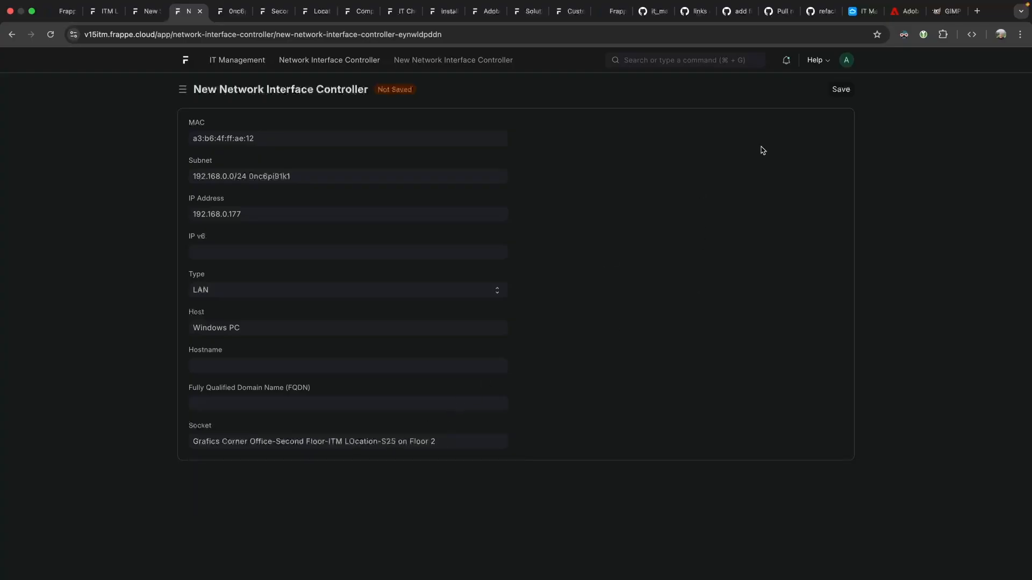
{"action": "left_click", "coordinate": [834, 92]}
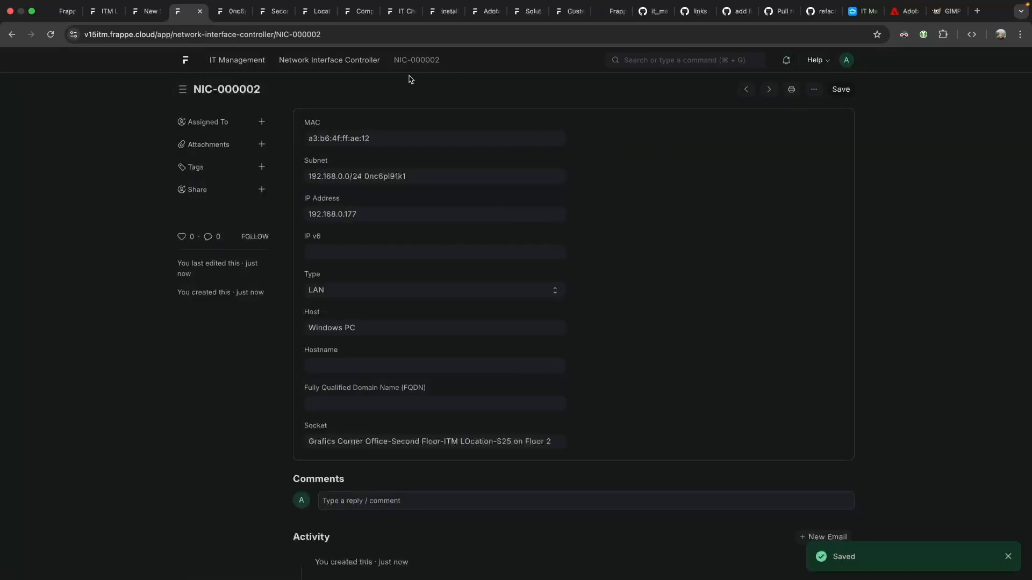
{"action": "left_click", "coordinate": [344, 63]}
Start a new controller with the pasted MAC, subnet 192.168.0.0/24 and IP 192.168.0.254.
{"action": "left_click", "coordinate": [752, 89]}
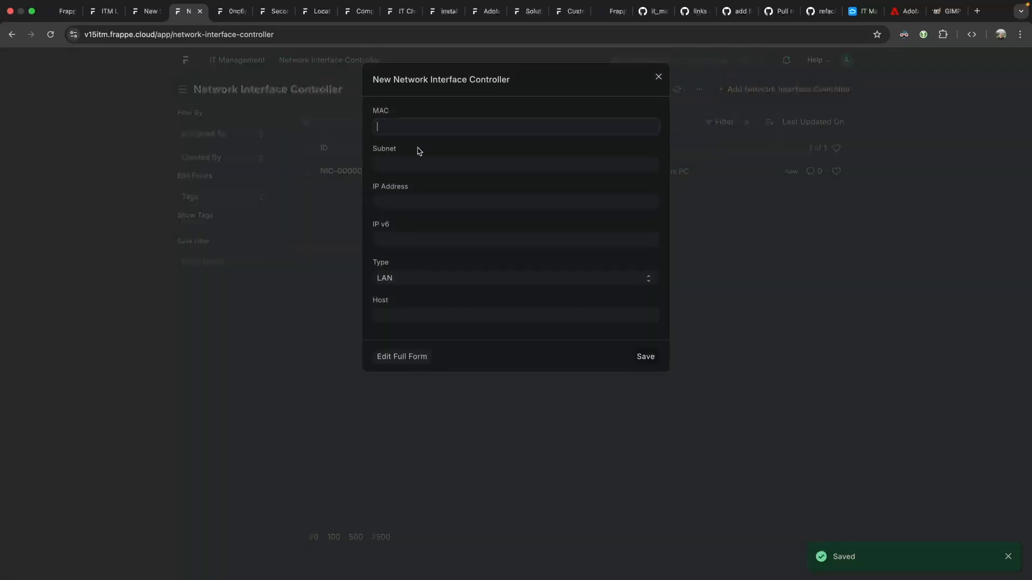
{"action": "key", "text": "super+v"}
{"action": "left_click", "coordinate": [433, 166]}
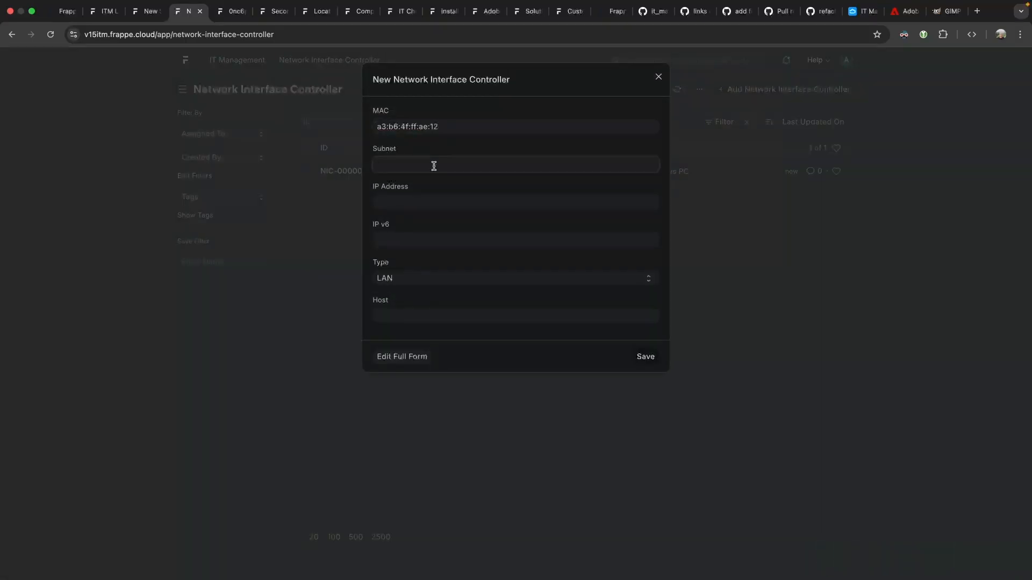
{"action": "left_click", "coordinate": [434, 183]}
{"action": "left_click", "coordinate": [416, 202]}
{"action": "type", "text": "19"}
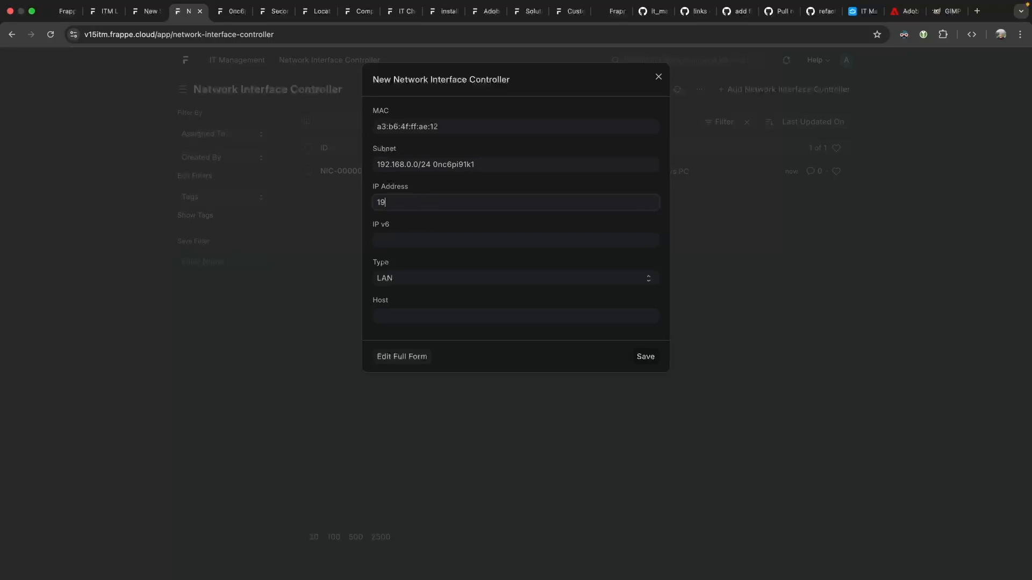
{"action": "type", "text": "2.168.0.254"}
Create a new configuration item as host titled 'DHCP Networking Server with Swithh built in', copying the title into the description.
{"action": "left_click", "coordinate": [405, 317]}
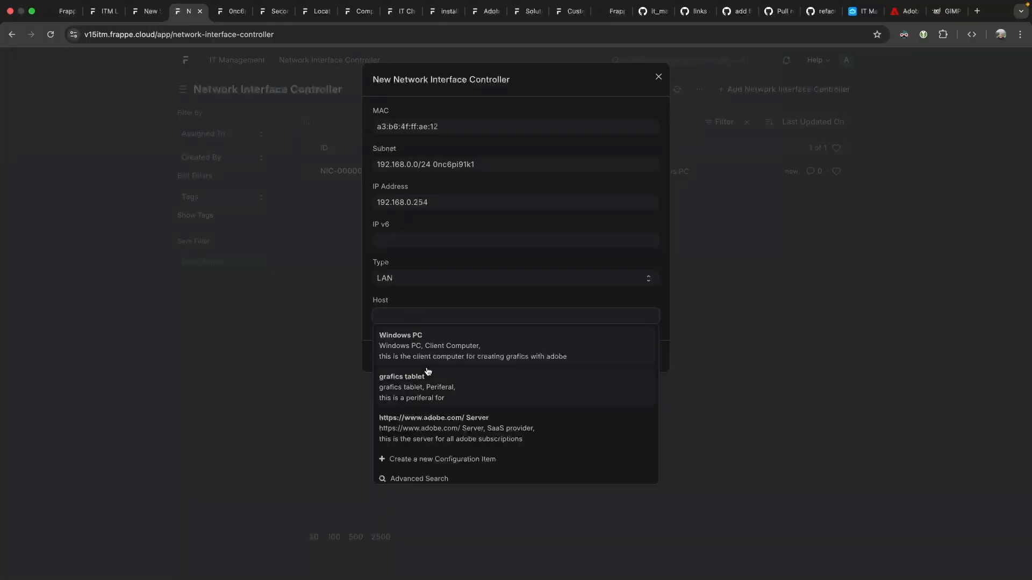
{"action": "left_click", "coordinate": [430, 460]}
{"action": "type", "text": "DHCP Server"}
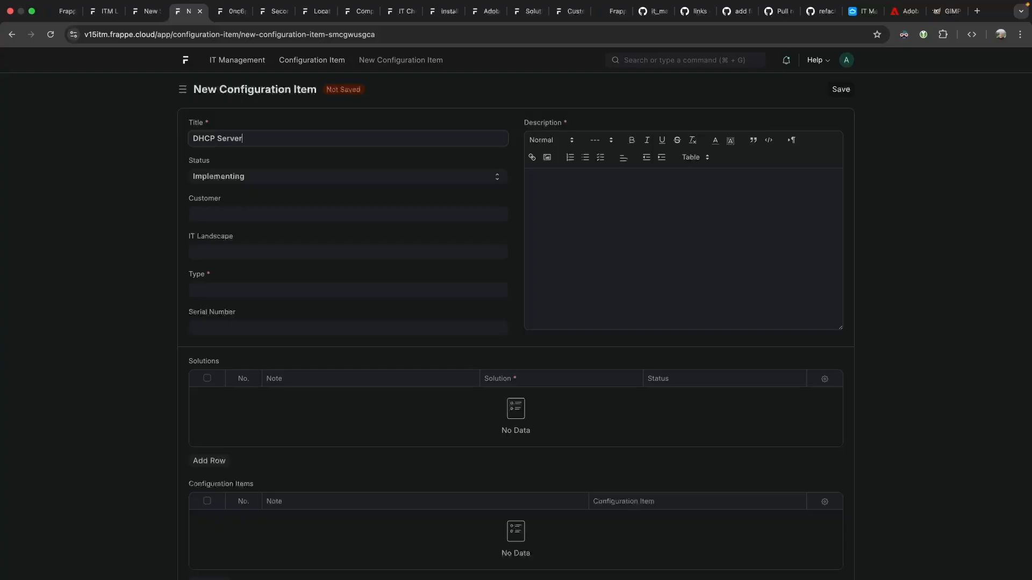
{"action": "key", "text": "alt+BackSpace"}
{"action": "type", "text": "Networking Server "}
{"action": "type", "text": "with Swith"}
{"action": "type", "text": "h built in"}
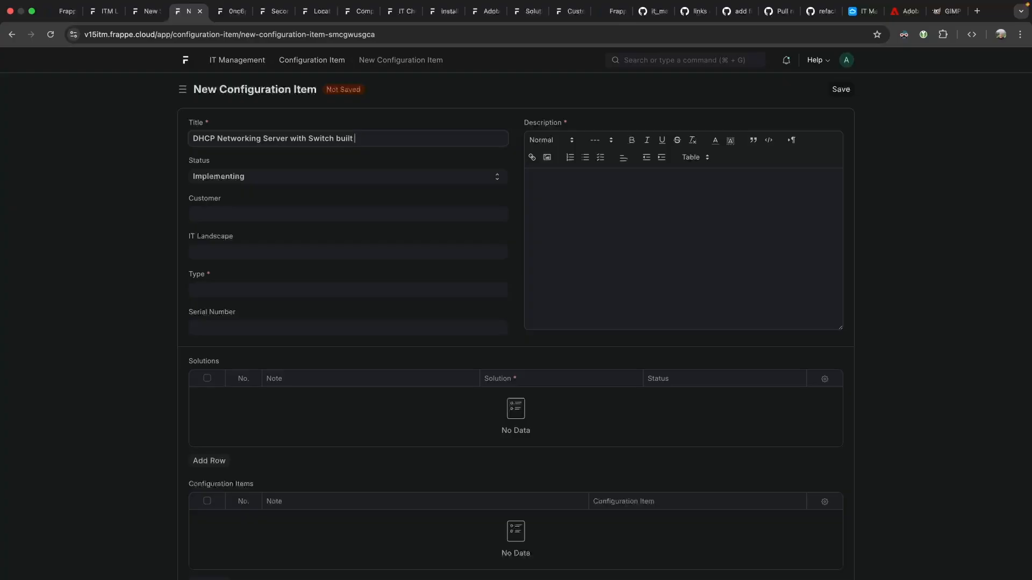
{"action": "left_click", "coordinate": [576, 194]}
{"action": "triple_click", "coordinate": [385, 141]}
{"action": "key", "text": "super+c"}
{"action": "left_click", "coordinate": [540, 183]}
{"action": "key", "text": "super+v"}
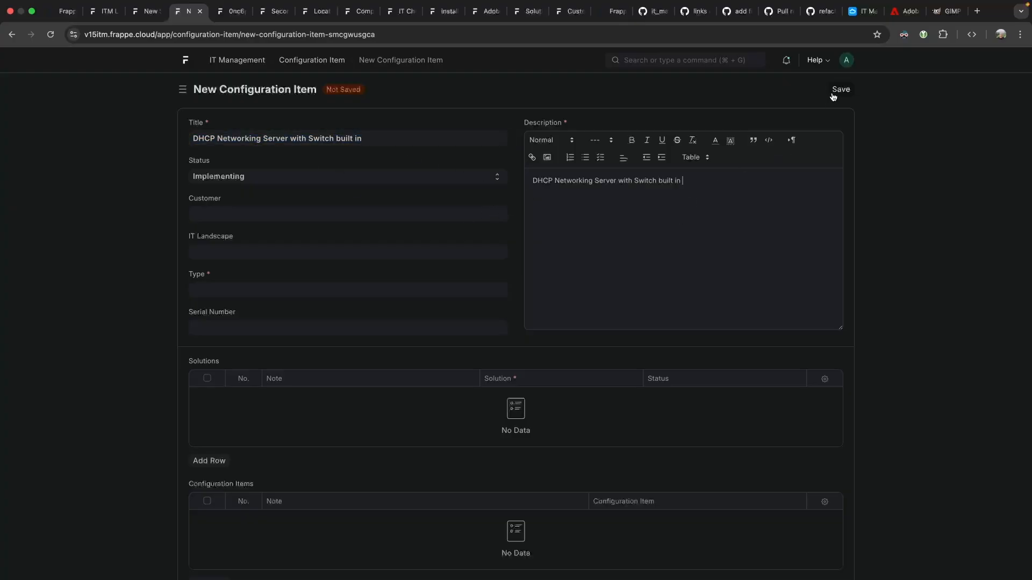
Give the configuration item a new type Router, save it, and go back.
{"action": "left_click", "coordinate": [834, 91]}
{"action": "left_click", "coordinate": [658, 76]}
{"action": "left_click", "coordinate": [253, 133]}
{"action": "left_click", "coordinate": [250, 210]}
{"action": "type", "text": "Router"}
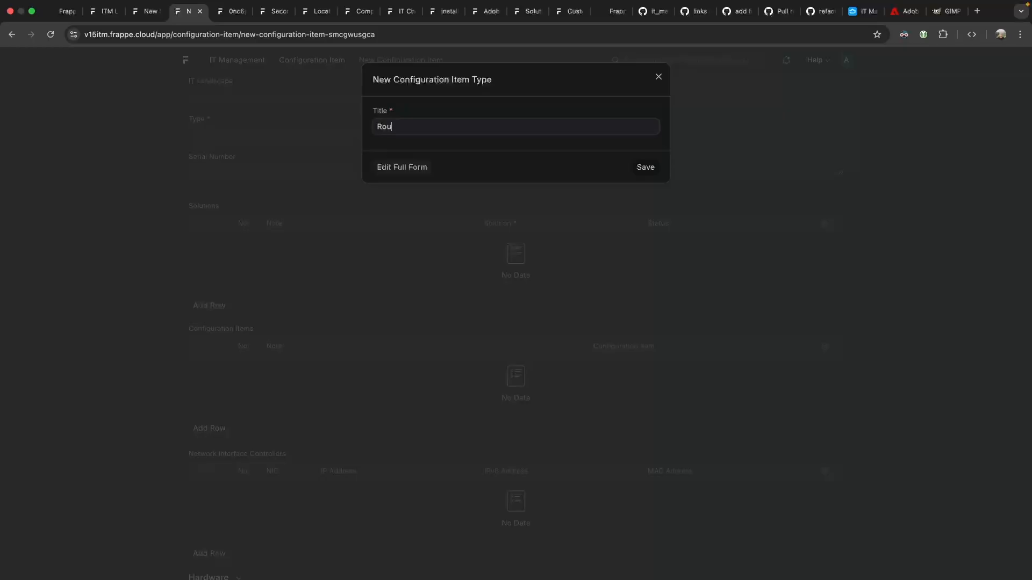
{"action": "left_click", "coordinate": [651, 163]}
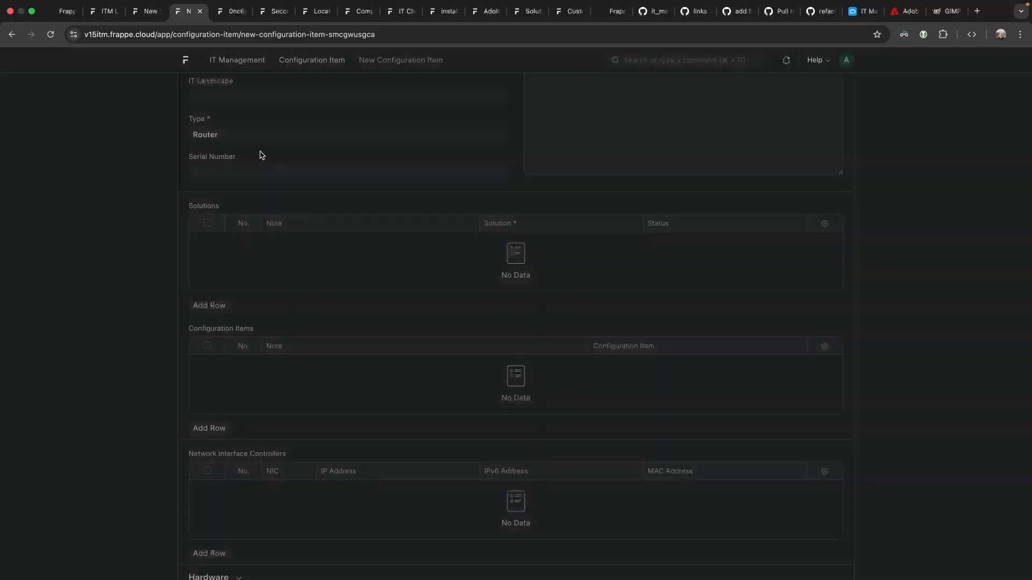
{"action": "scroll", "coordinate": [429, 159], "scroll_direction": "up", "scroll_amount": 3}
{"action": "left_click", "coordinate": [849, 89]}
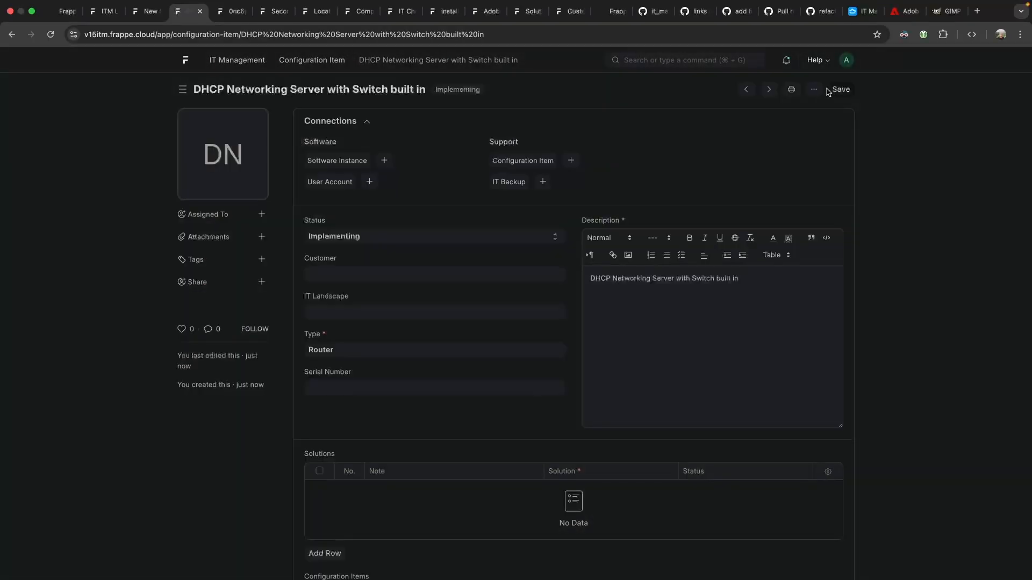
{"action": "left_click", "coordinate": [11, 35]}
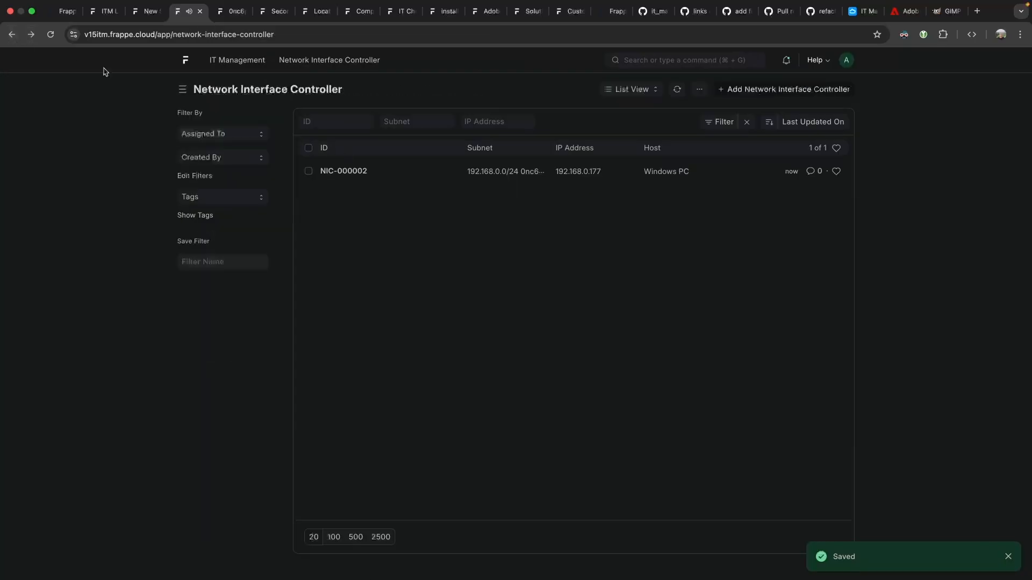
Navigate through the open records back to the network interface controller list.
{"action": "left_click", "coordinate": [12, 35]}
{"action": "left_click", "coordinate": [12, 36]}
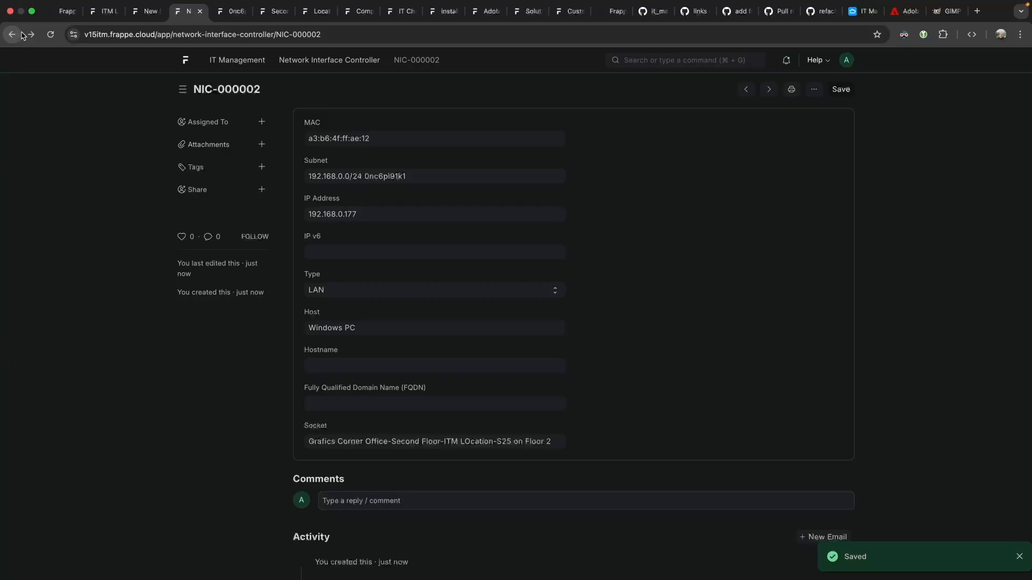
{"action": "left_click", "coordinate": [230, 11]}
{"action": "left_click", "coordinate": [156, 11]}
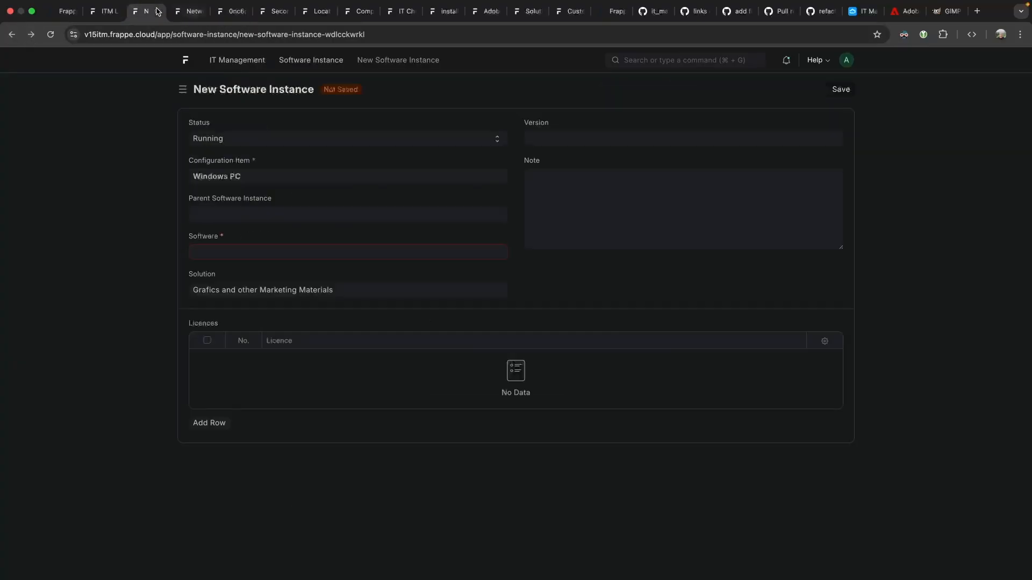
{"action": "left_click", "coordinate": [189, 11]}
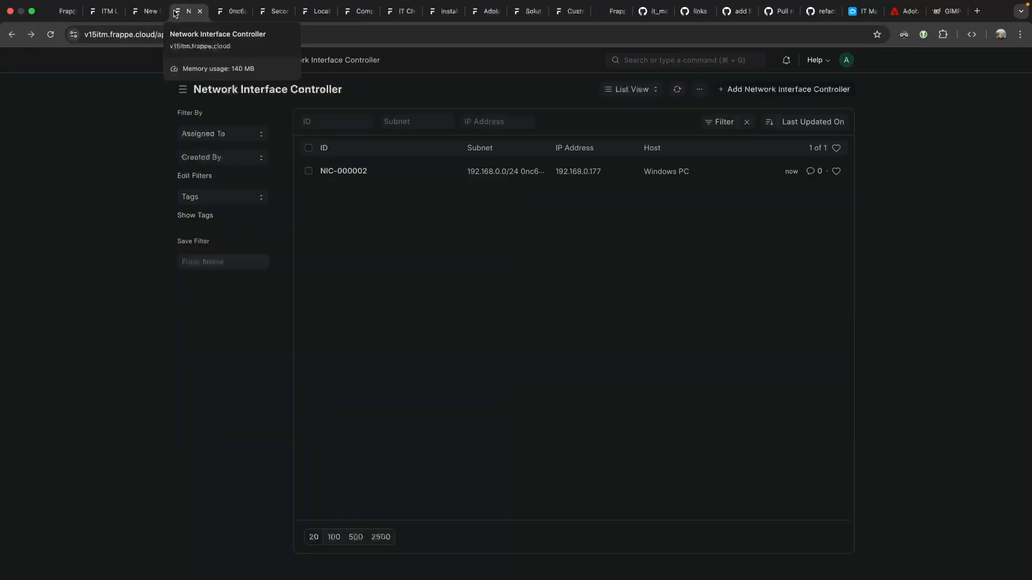
Start another controller, replacing the rejected MAC 'fsda' with the pasted valid address.
{"action": "left_click", "coordinate": [743, 89]}
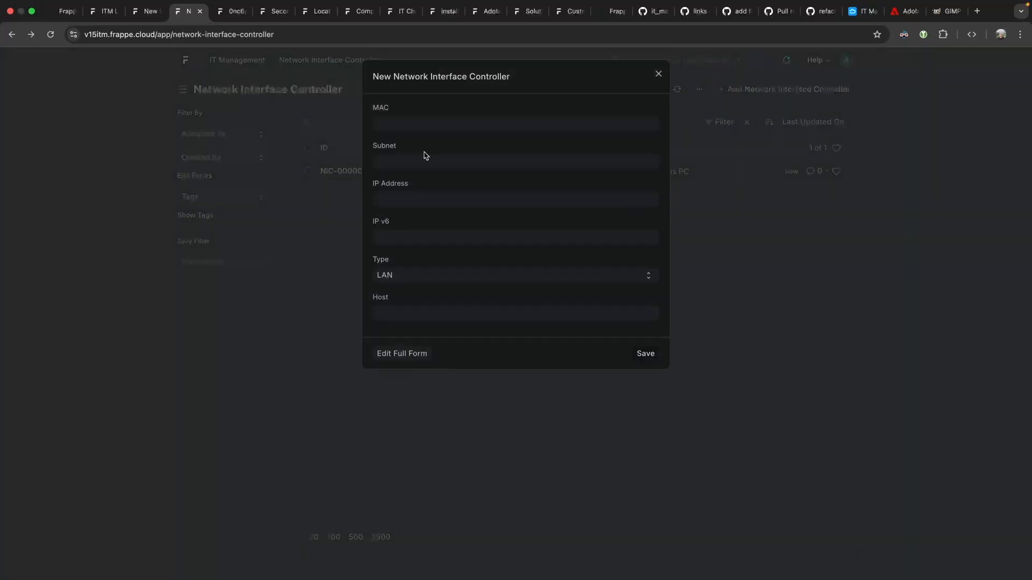
{"action": "type", "text": "fsda"}
{"action": "left_click", "coordinate": [645, 357]}
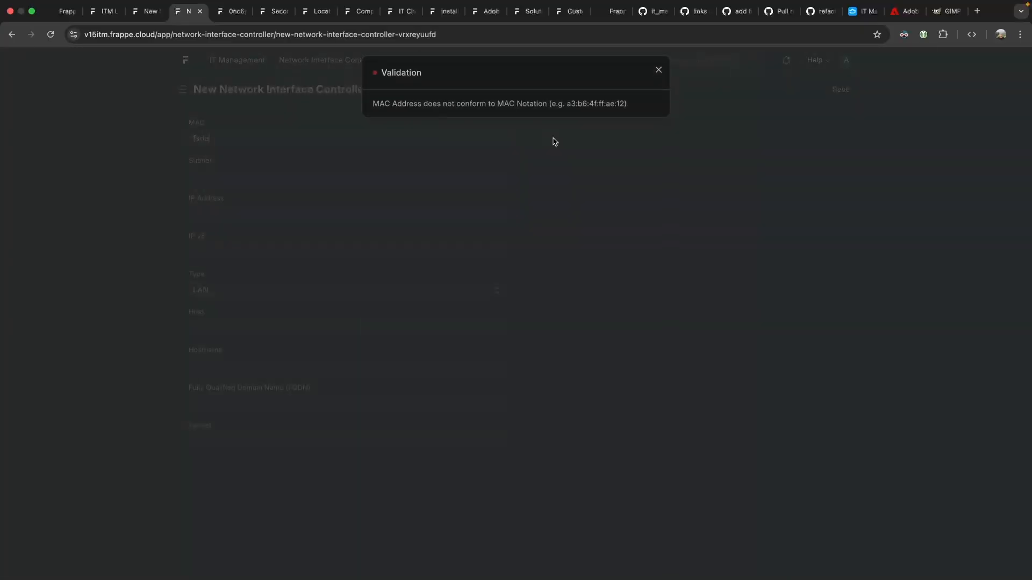
{"action": "left_click_drag", "start_coordinate": [567, 110], "coordinate": [623, 110]}
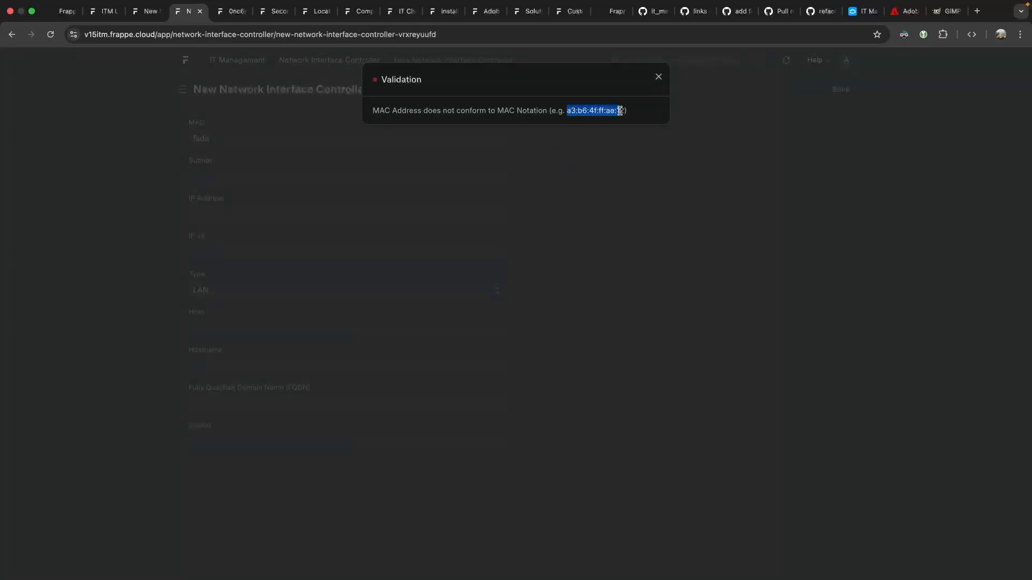
{"action": "left_click", "coordinate": [534, 89]}
{"action": "left_click", "coordinate": [659, 78]}
{"action": "double_click", "coordinate": [299, 136]}
{"action": "key", "text": "super+v"}
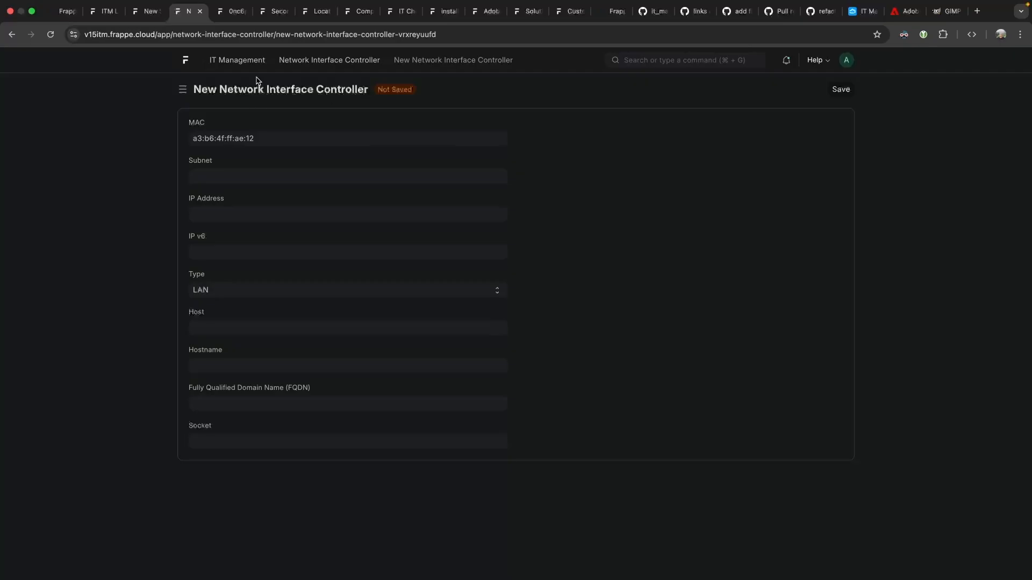
{"action": "double_click", "coordinate": [262, 138]}
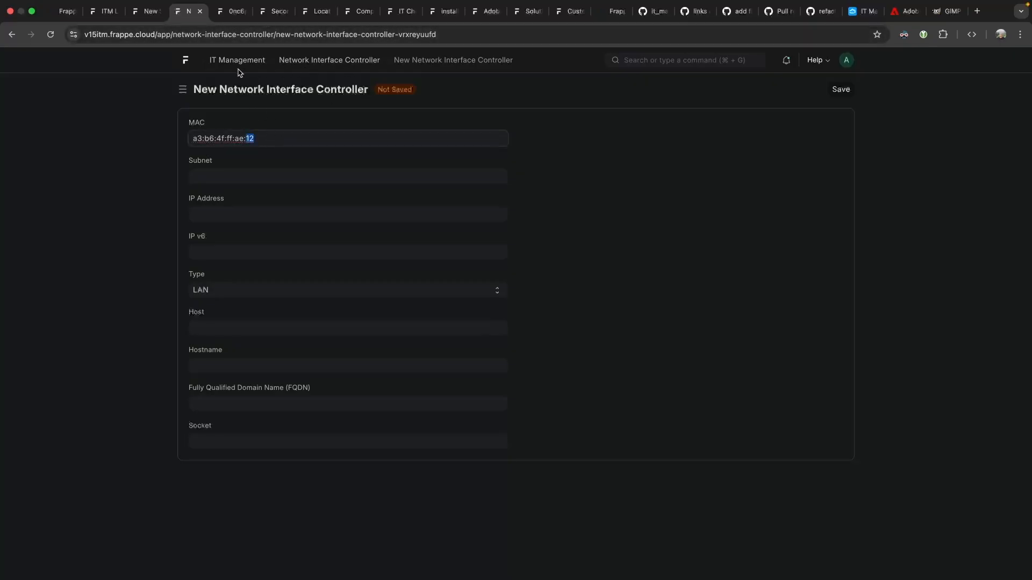
{"action": "left_click", "coordinate": [259, 155]}
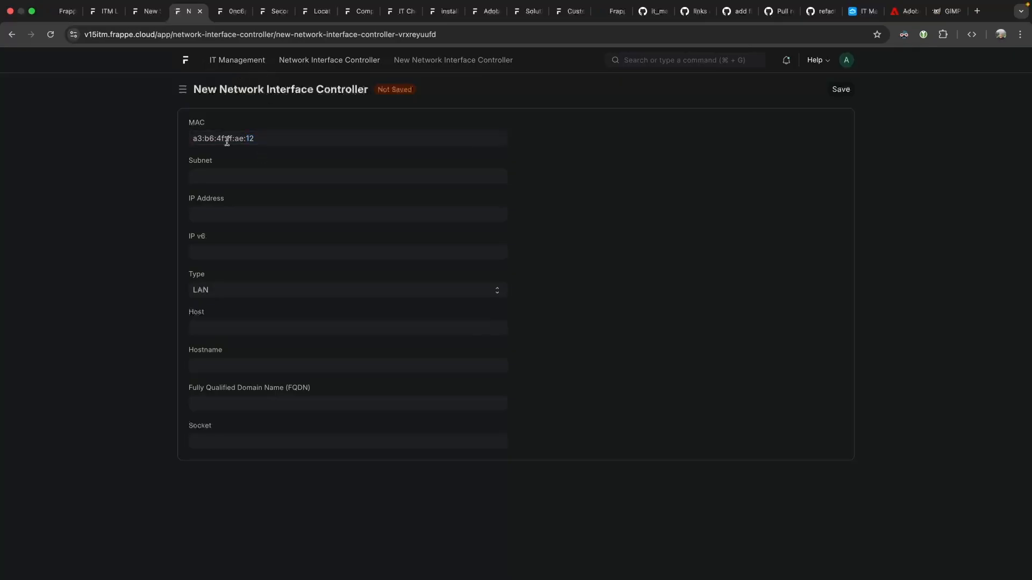
Choose subnet 192.168.0.0/24 and enter IP address 192.168.0.254.
{"action": "left_click", "coordinate": [235, 173]}
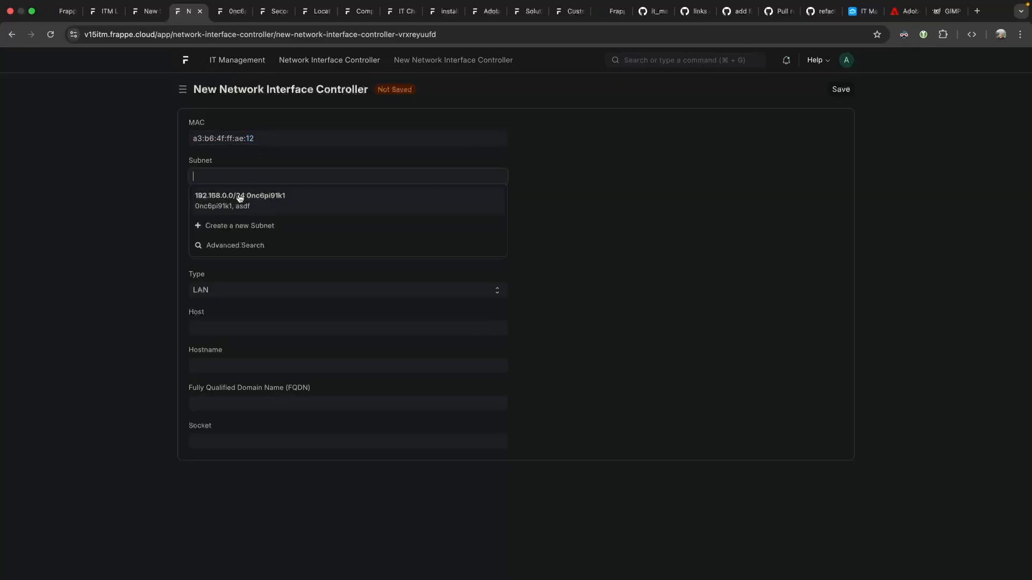
{"action": "left_click", "coordinate": [237, 198]}
{"action": "left_click", "coordinate": [239, 210]}
{"action": "type", "text": "1"}
{"action": "type", "text": "95"}
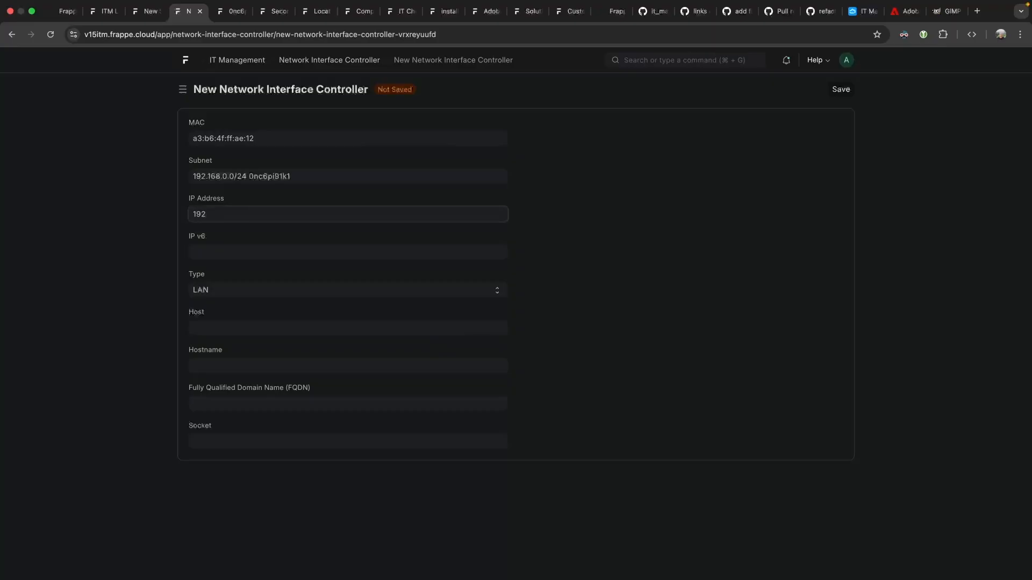
{"action": "type", "text": ",168"}
{"action": "key", "text": "BackSpace"}
{"action": "key", "text": "BackSpace"}
{"action": "type", "text": ".168.0"}
Set the host to DHCP Networking Server with Switch built in, save, and return to the list.
{"action": "left_click", "coordinate": [238, 327]}
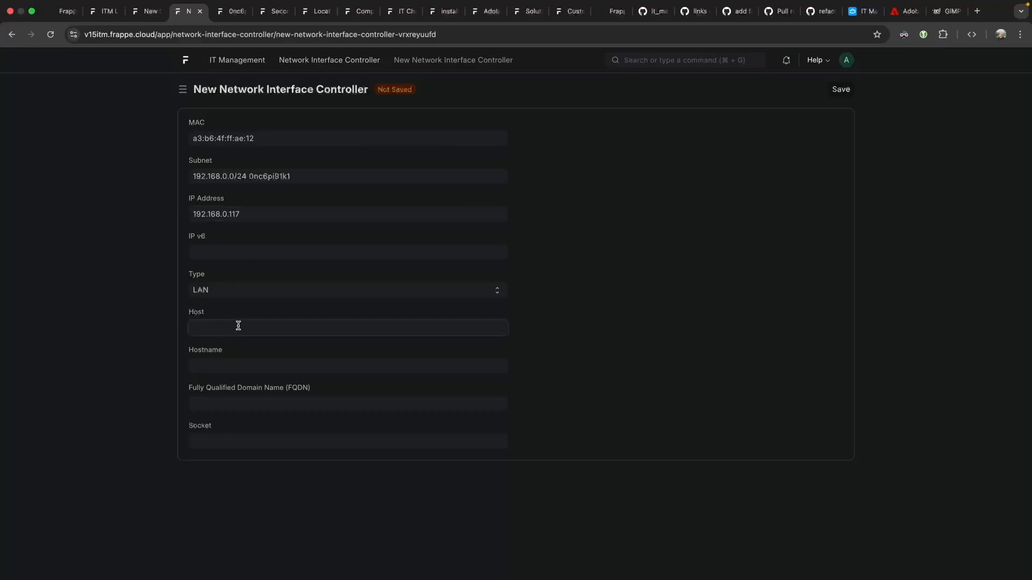
{"action": "left_click", "coordinate": [266, 367]}
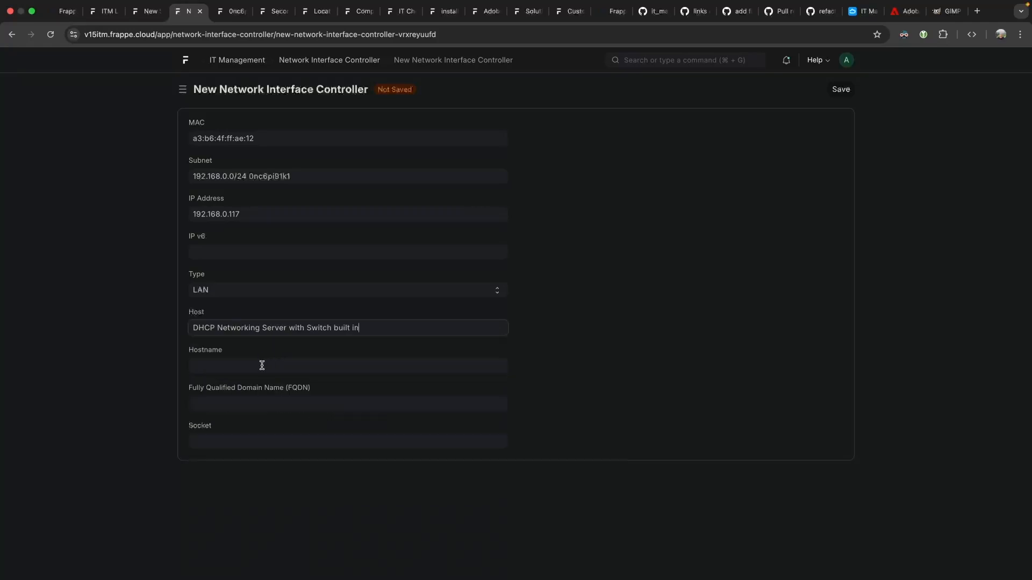
{"action": "left_click", "coordinate": [254, 216]}
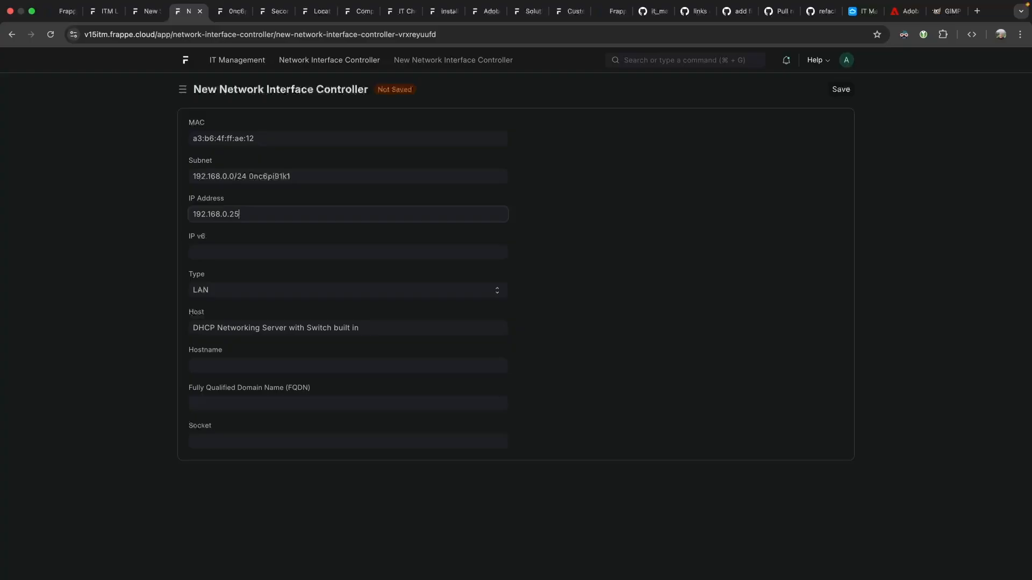
{"action": "left_click", "coordinate": [243, 364]}
{"action": "left_click", "coordinate": [570, 346]}
{"action": "left_click", "coordinate": [838, 90]}
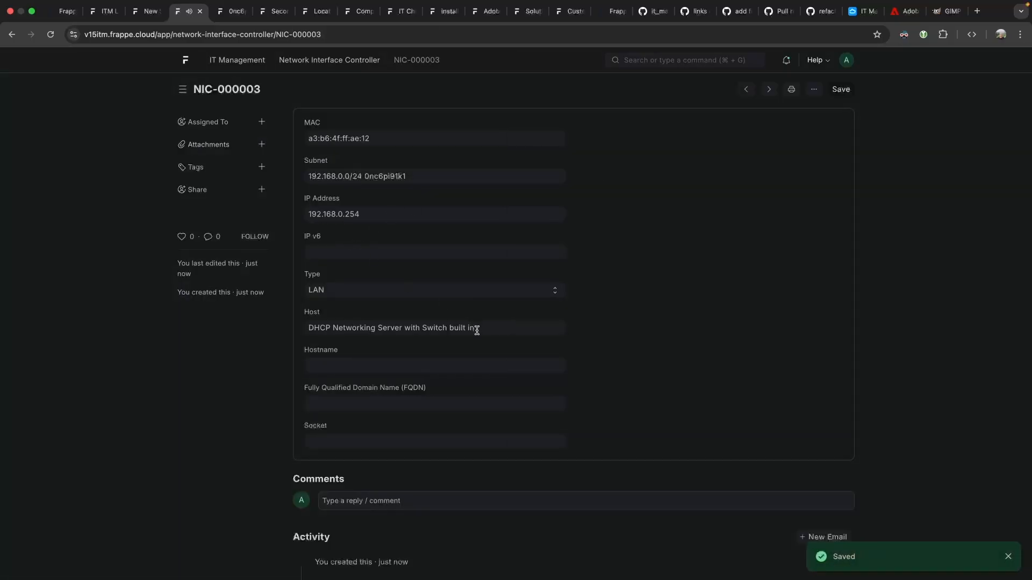
{"action": "left_click", "coordinate": [365, 60]}
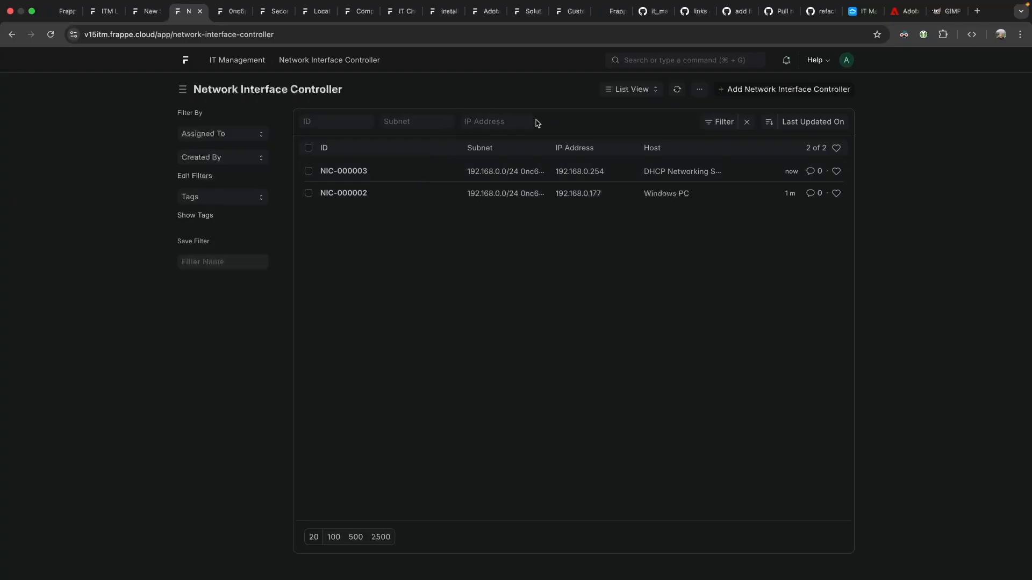
Add Subnet as a sidebar filter on the network interface controller list.
{"action": "left_click", "coordinate": [727, 124]}
{"action": "left_click", "coordinate": [647, 120]}
{"action": "left_click", "coordinate": [201, 178]}
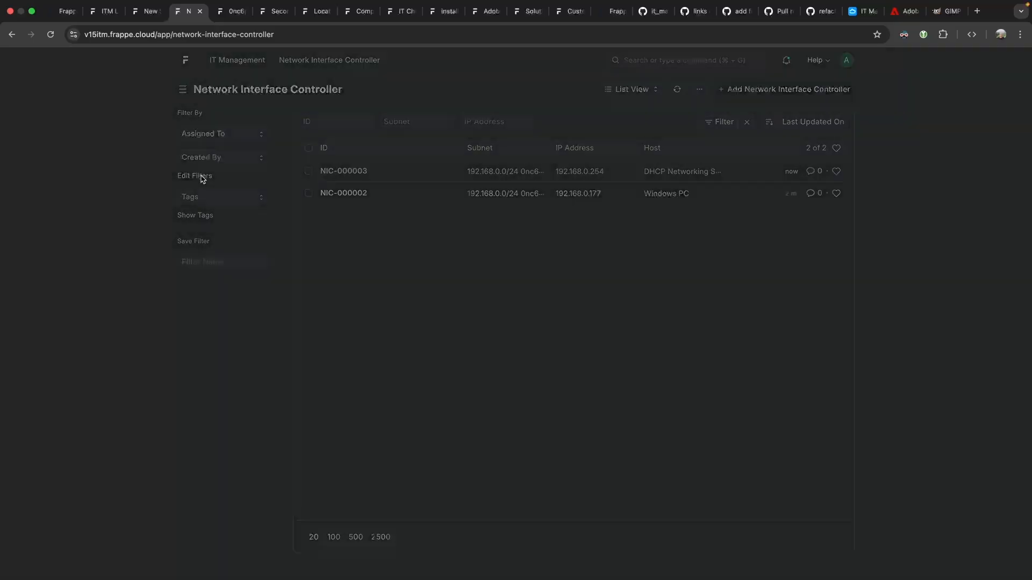
{"action": "left_click", "coordinate": [524, 205]}
{"action": "left_click", "coordinate": [644, 259]}
{"action": "left_click", "coordinate": [196, 183]}
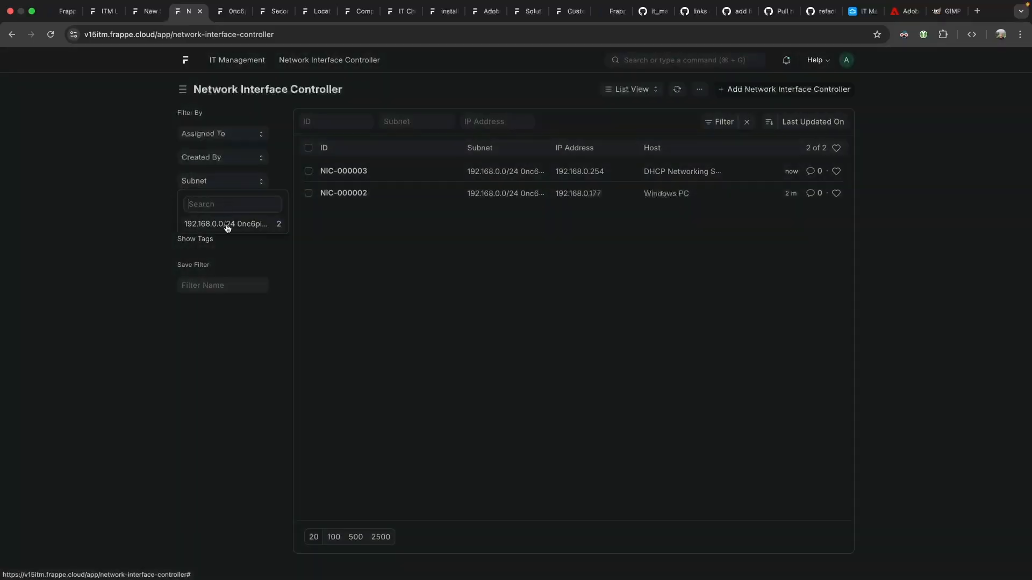
{"action": "left_click", "coordinate": [390, 233]}
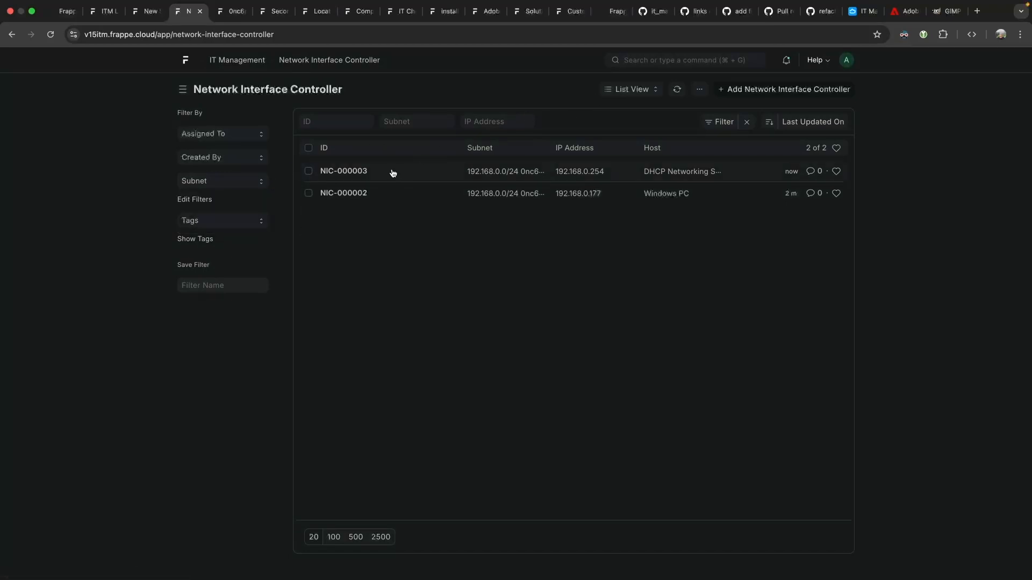
Open NIC-000003 and its linked 192.168.0.0/24 subnet, then return to the filtered list.
{"action": "mouse_move", "coordinate": [377, 173]}
{"action": "left_click", "coordinate": [357, 172]}
{"action": "left_click", "coordinate": [384, 176]}
{"action": "left_click", "coordinate": [559, 178]}
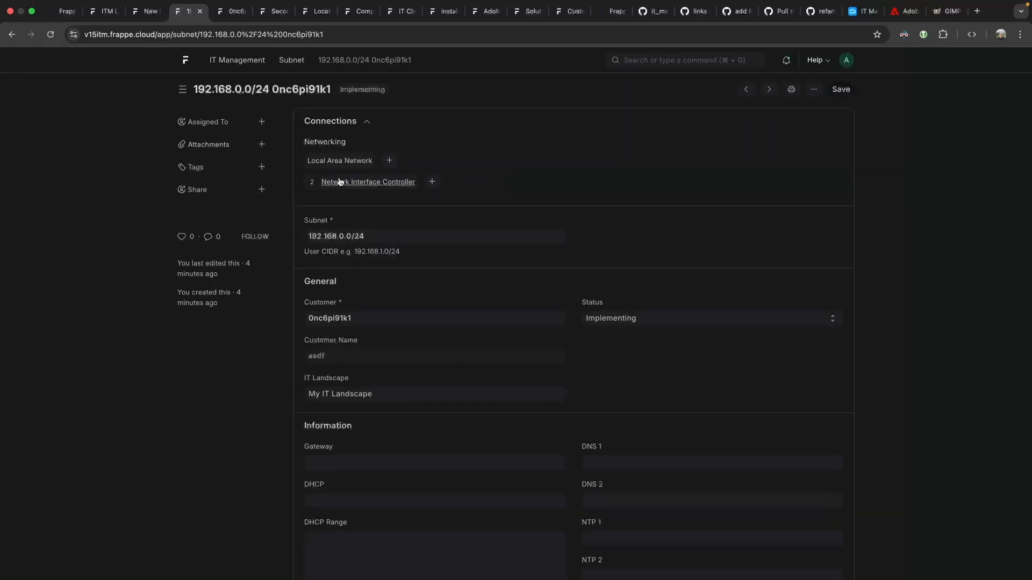
{"action": "left_click", "coordinate": [400, 183]}
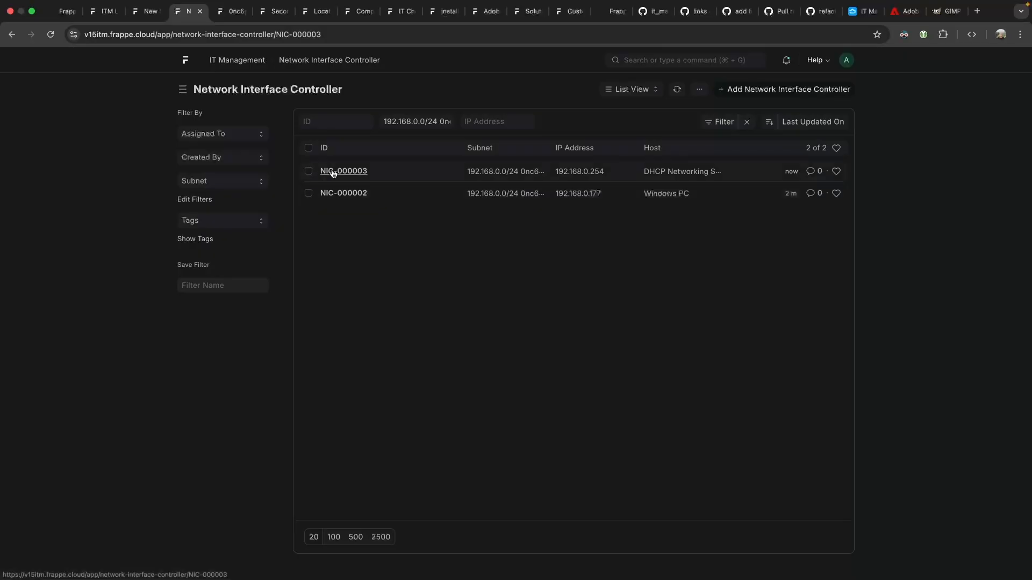
{"action": "left_click", "coordinate": [330, 171]}
{"action": "left_click_drag", "start_coordinate": [359, 214], "coordinate": [282, 209]}
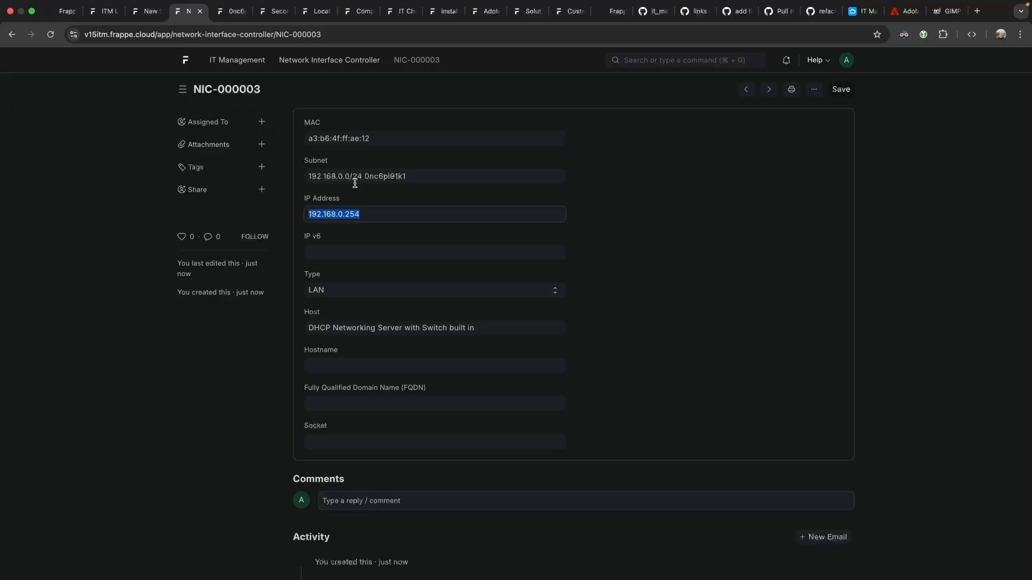
{"action": "left_click", "coordinate": [11, 34]}
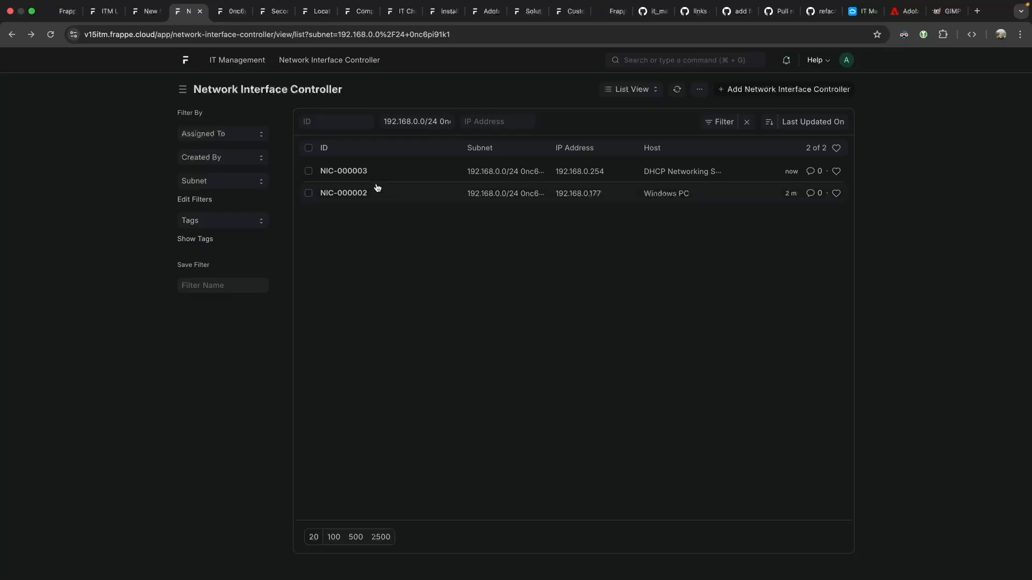
Screenshot the NIC-000003 form showing IP 192.168.0.254 with Greenshot.
{"action": "left_click", "coordinate": [325, 171]}
{"action": "left_click", "coordinate": [357, 214]}
{"action": "double_click", "coordinate": [357, 214]}
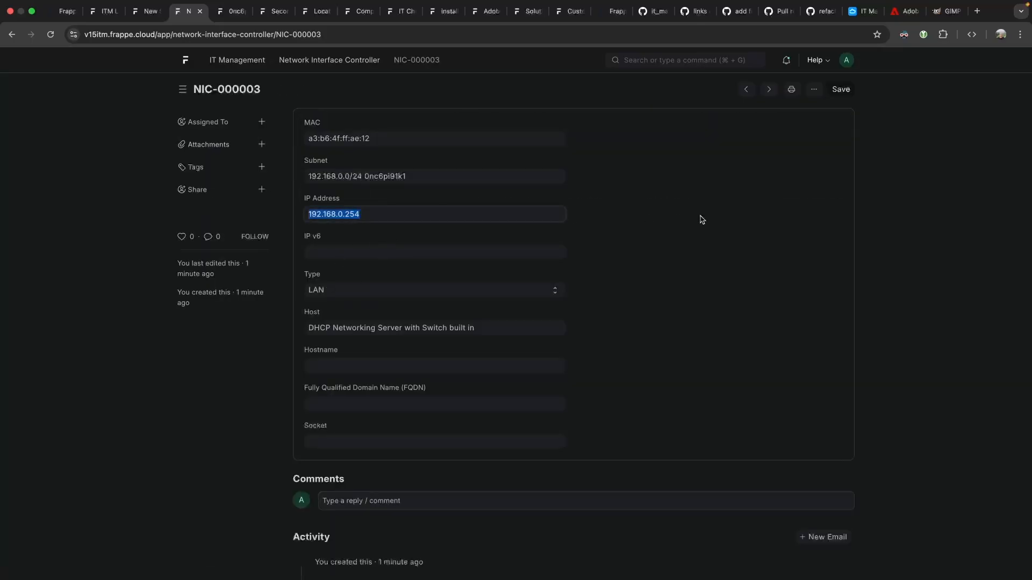
{"action": "left_click", "coordinate": [680, 214]}
{"action": "key", "text": "super+shift+4"}
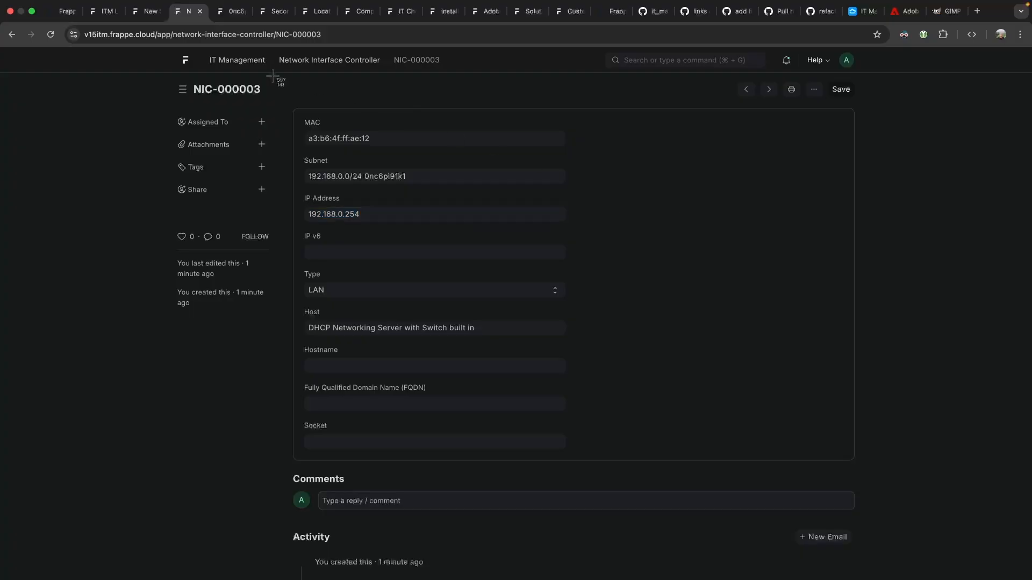
{"action": "left_click_drag", "start_coordinate": [60, 25], "coordinate": [874, 346]}
{"action": "left_click", "coordinate": [576, 256]}
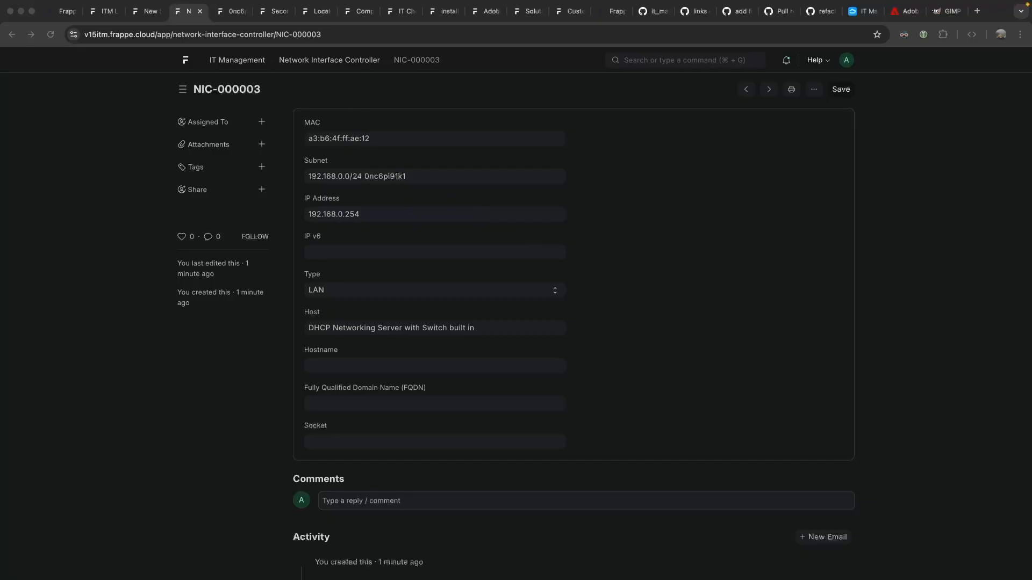
{"action": "left_click", "coordinate": [645, 13]}
Start a new GitHub issue titled 'ITM IP Address as Doctype'.
{"action": "left_click", "coordinate": [692, 14]}
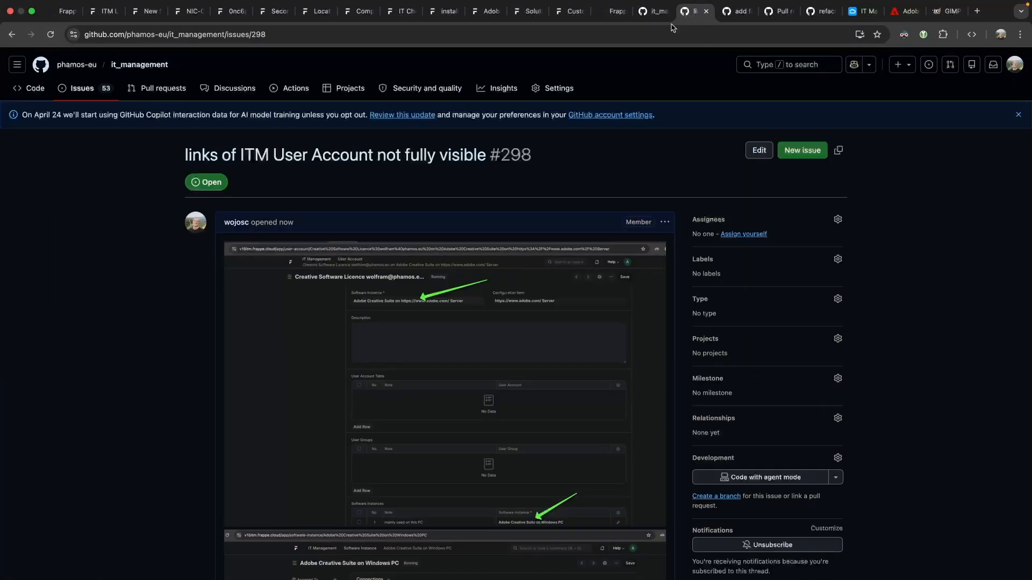
{"action": "left_click", "coordinate": [788, 148]}
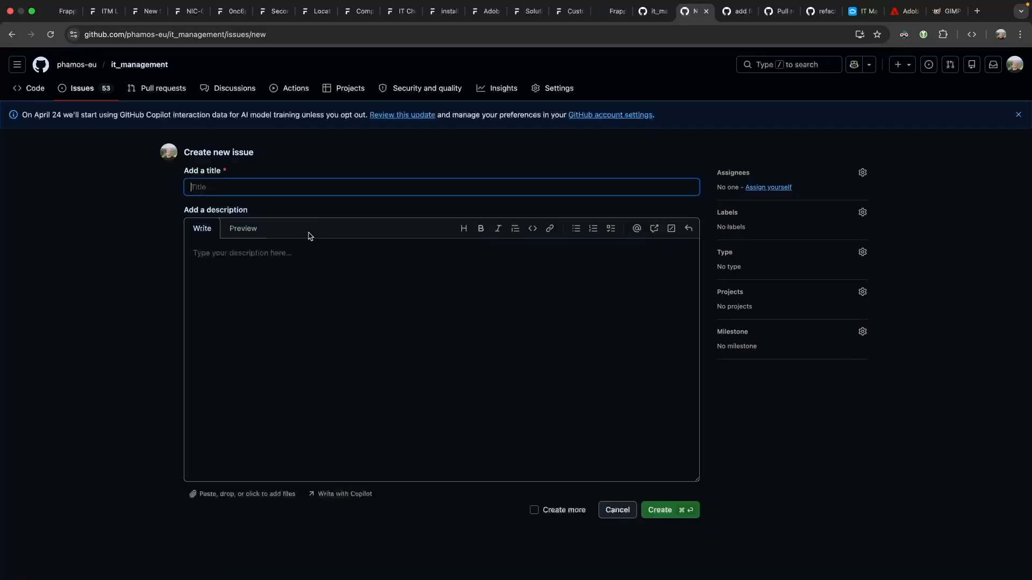
{"action": "type", "text": "IP Add"}
{"action": "key", "text": "BackSpace"}
{"action": "key", "text": "BackSpace"}
{"action": "type", "text": "ITM IP Address as sing"}
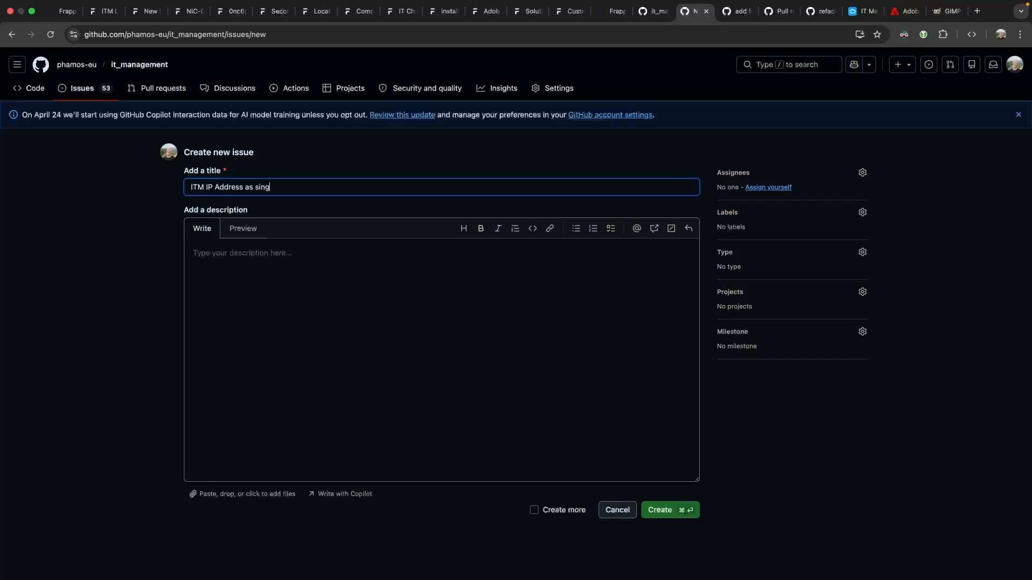
{"action": "type", "text": "le Doctype"}
{"action": "double_click", "coordinate": [267, 186]}
{"action": "key", "text": "BackSpace"}
Describe the own-doctype idea for IP Address management, paste the screenshot, and submit issue #299.
{"action": "left_click", "coordinate": [297, 256]}
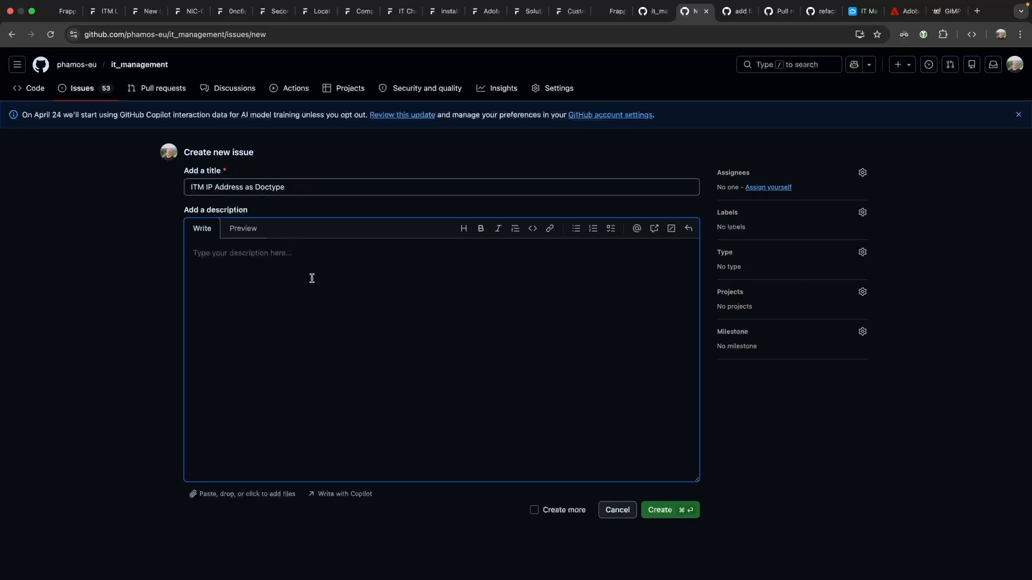
{"action": "type", "text": "maybe a good idea to create a own doctype for the IP Address for easi"}
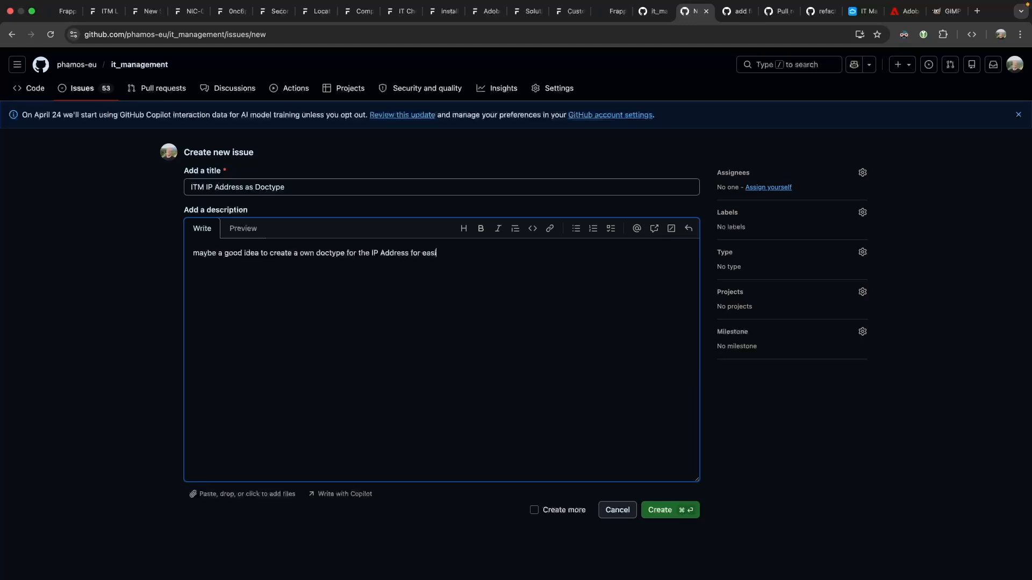
{"action": "type", "text": "er management when it comes to DNS (A-records/"}
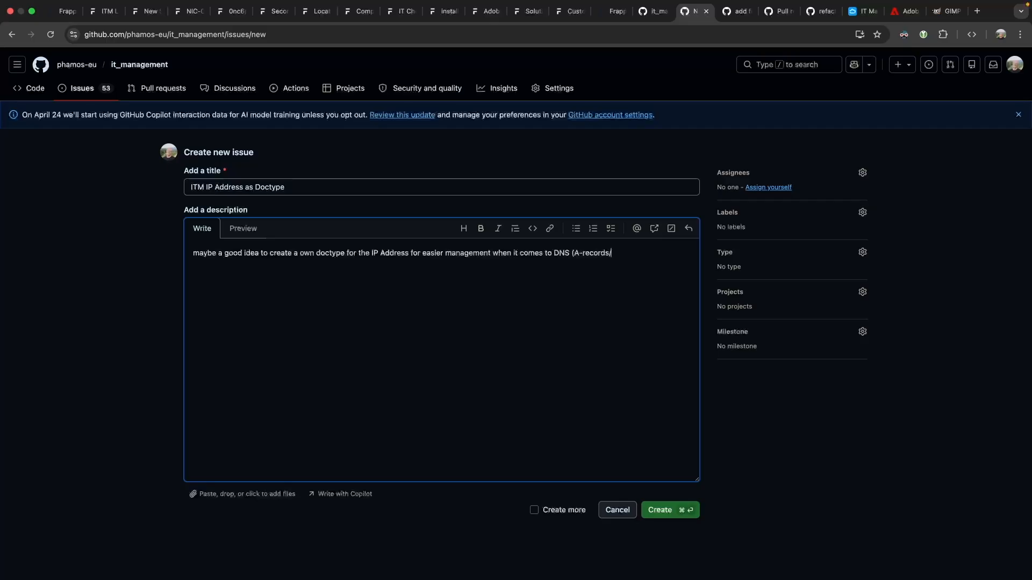
{"action": "type", "text": "CNAMES etc"}
{"action": "key", "text": "super+v"}
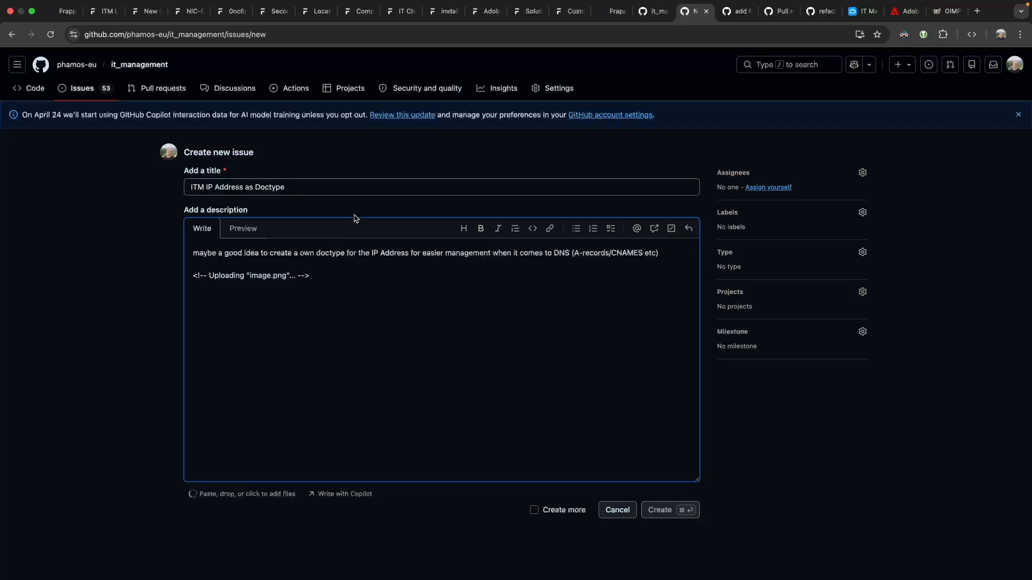
{"action": "left_click", "coordinate": [666, 510]}
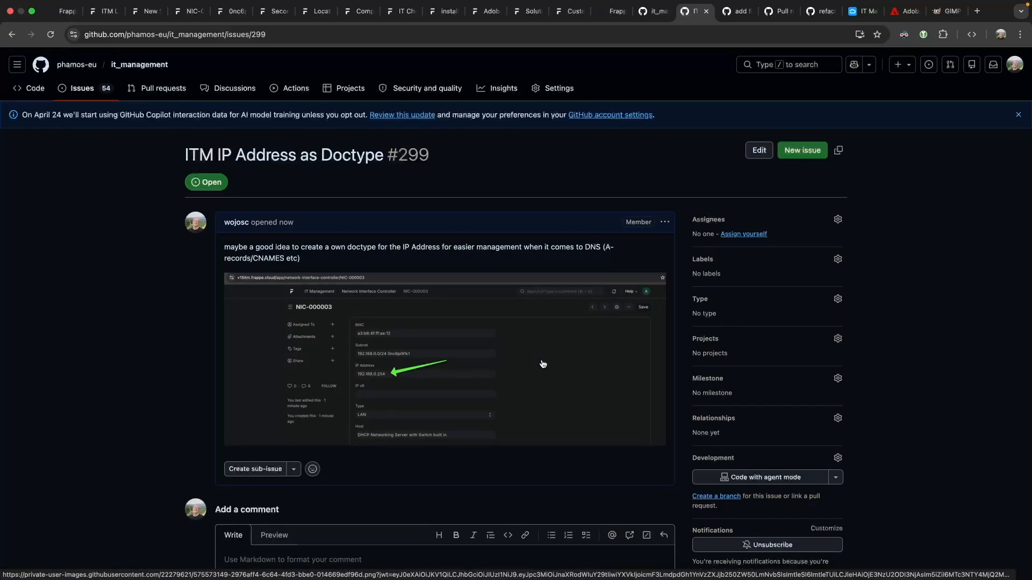
{"action": "left_click", "coordinate": [186, 11]}
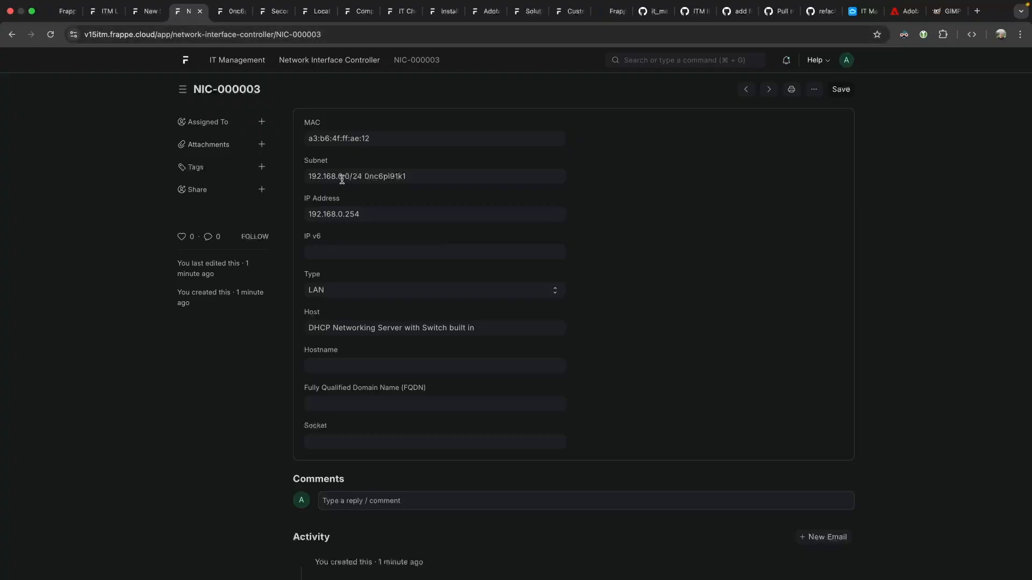
From the subnet record, create a Local Area Network at ITM LOcation and save it.
{"action": "left_click", "coordinate": [557, 177]}
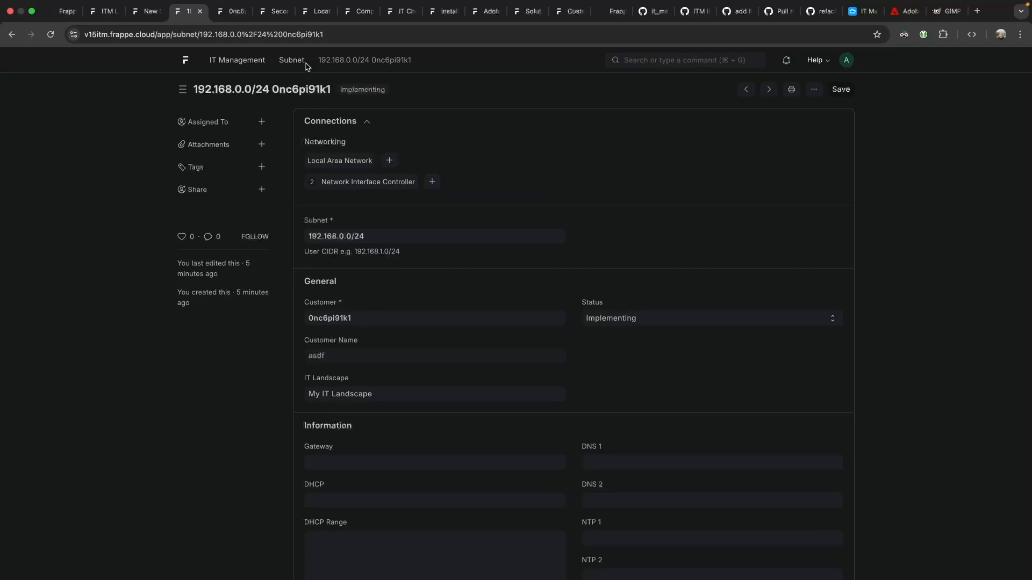
{"action": "left_click", "coordinate": [389, 160]}
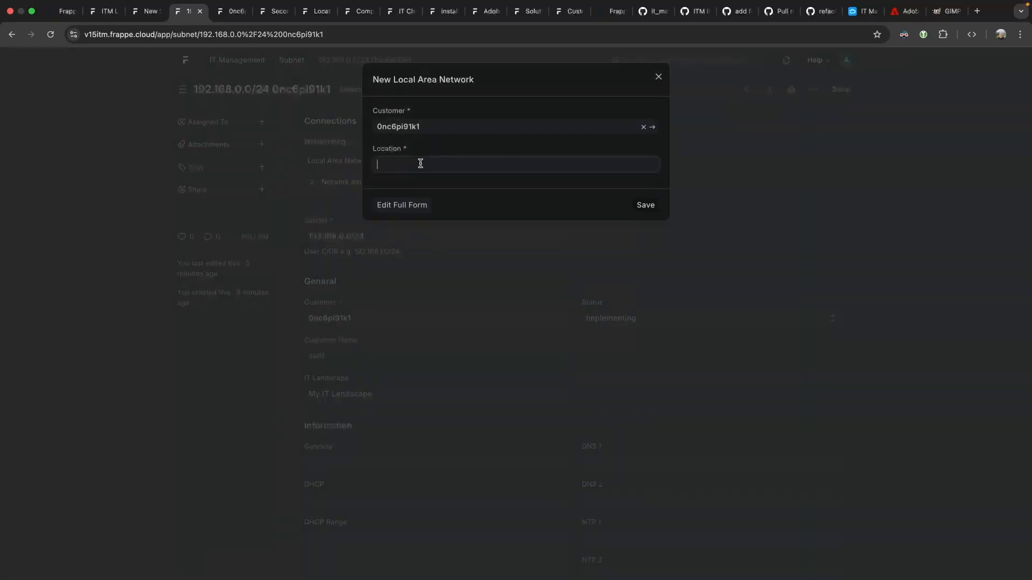
{"action": "left_click", "coordinate": [405, 183]}
{"action": "right_click", "coordinate": [407, 183]}
{"action": "left_click", "coordinate": [421, 152]}
{"action": "left_click", "coordinate": [645, 205]}
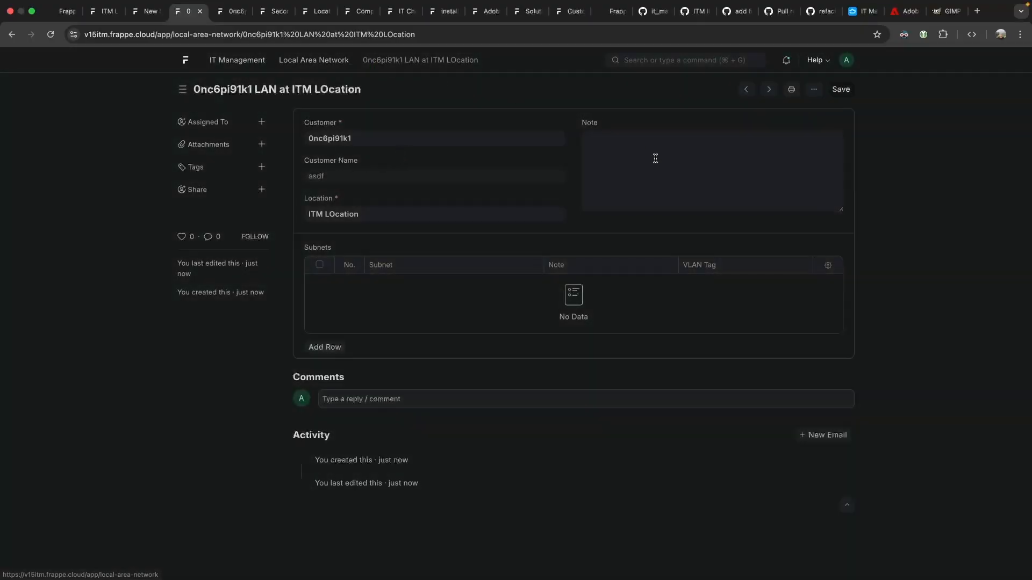
Add the 192.168.0.0/24 subnet to the network's Subnets table and save.
{"action": "left_click", "coordinate": [325, 346]}
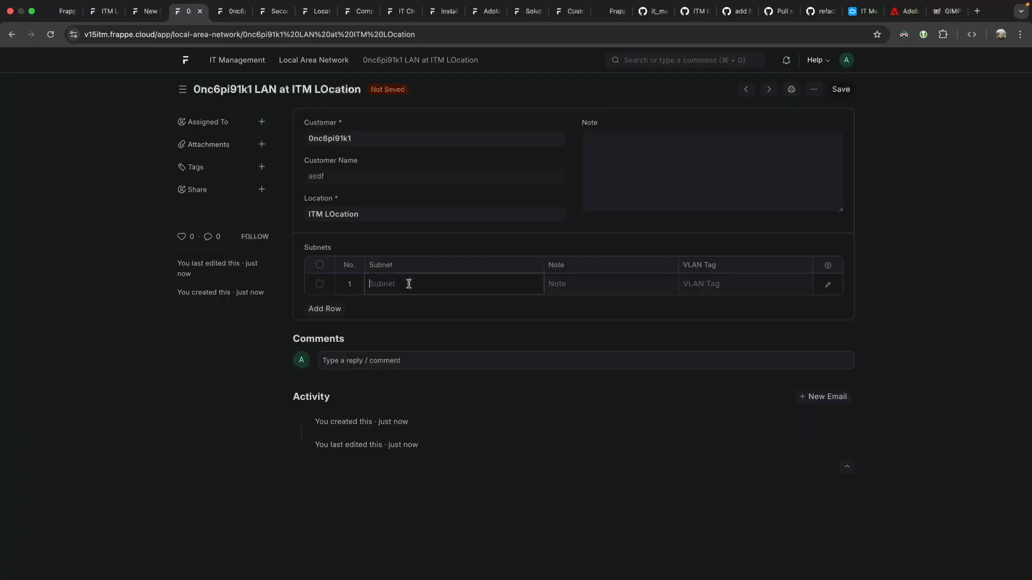
{"action": "left_click", "coordinate": [421, 304]}
{"action": "key", "text": "super+s"}
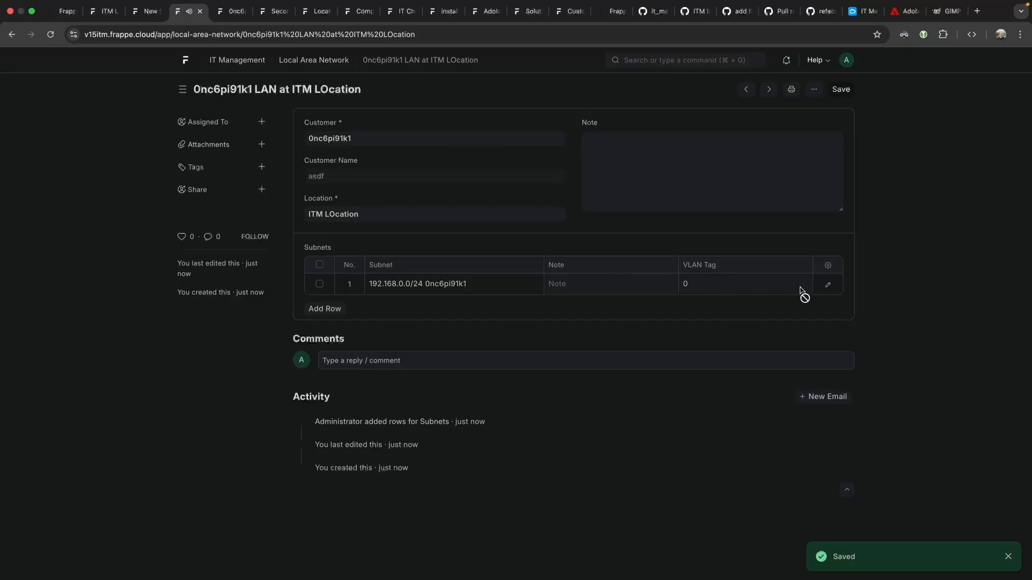
{"action": "left_click", "coordinate": [827, 284]}
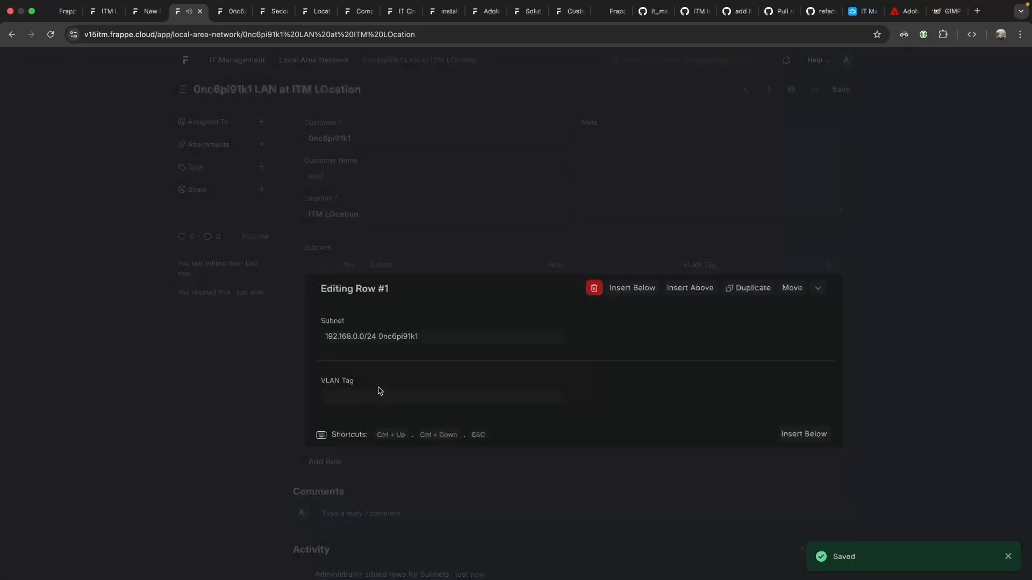
{"action": "left_click", "coordinate": [817, 288]}
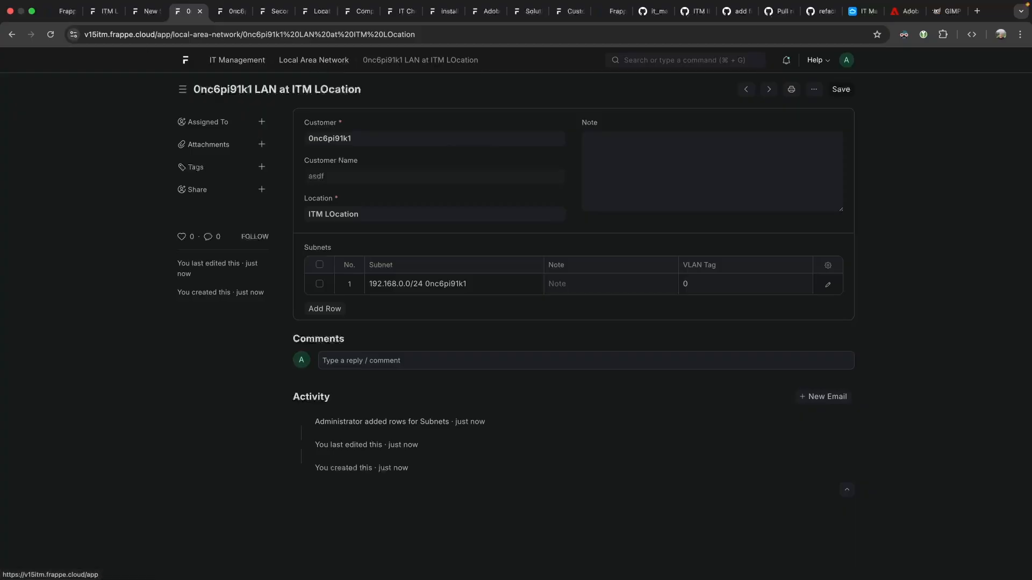
{"action": "left_click", "coordinate": [12, 37]}
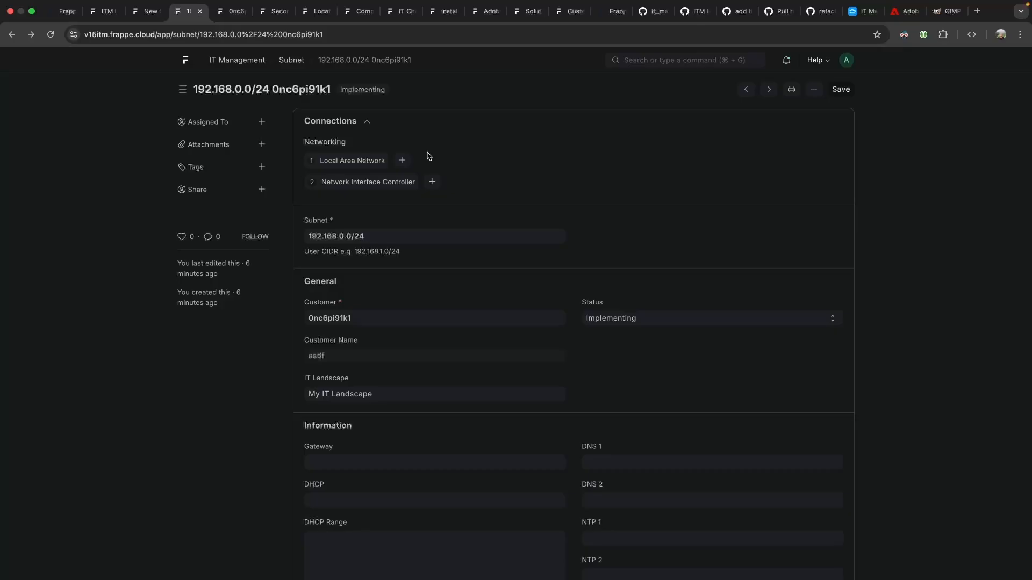
{"action": "scroll", "coordinate": [471, 317], "scroll_direction": "down", "scroll_amount": 4}
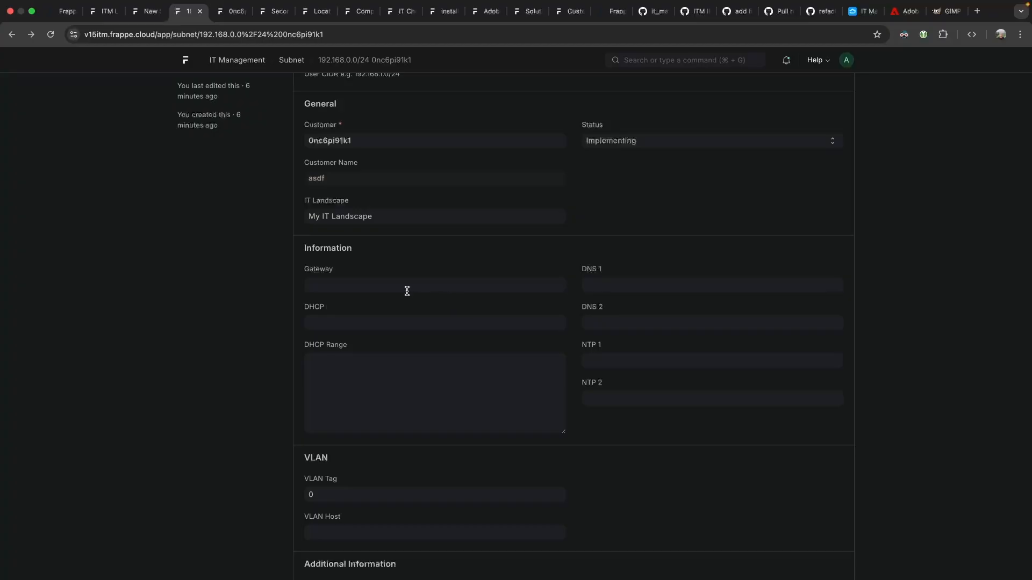
{"action": "left_click", "coordinate": [384, 278]}
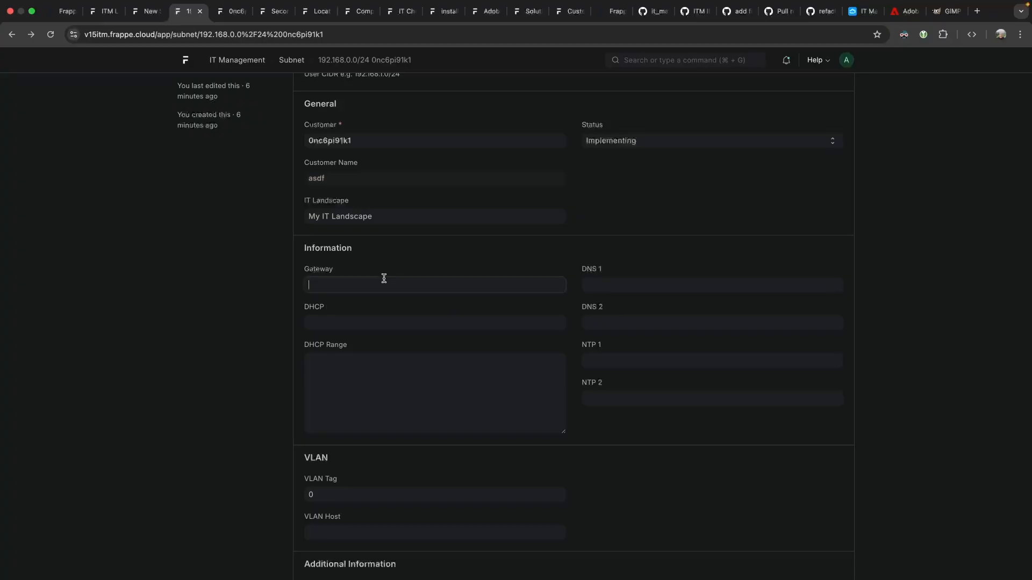
{"action": "left_click", "coordinate": [266, 314]}
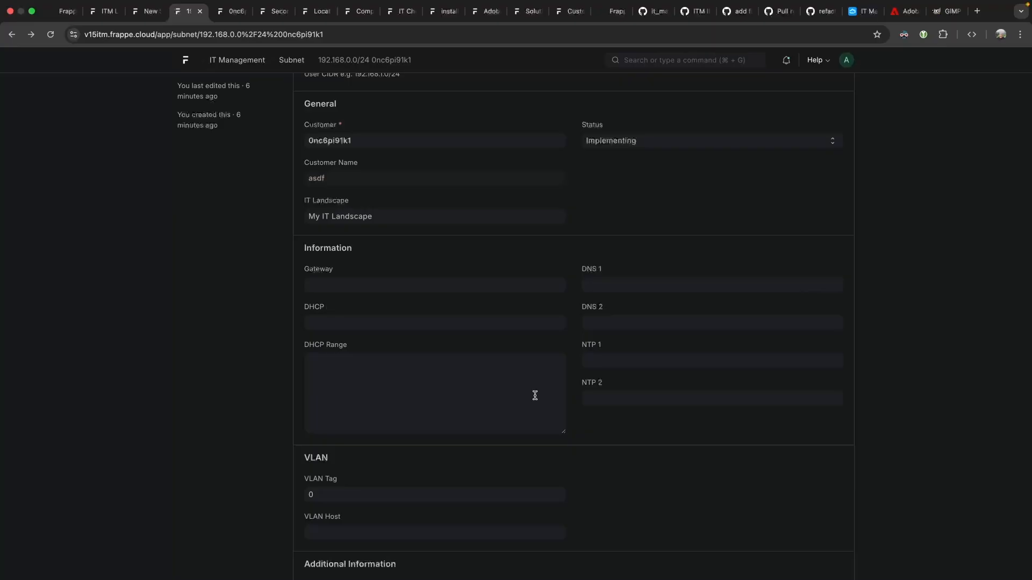
{"action": "scroll", "coordinate": [456, 297], "scroll_direction": "up", "scroll_amount": 4}
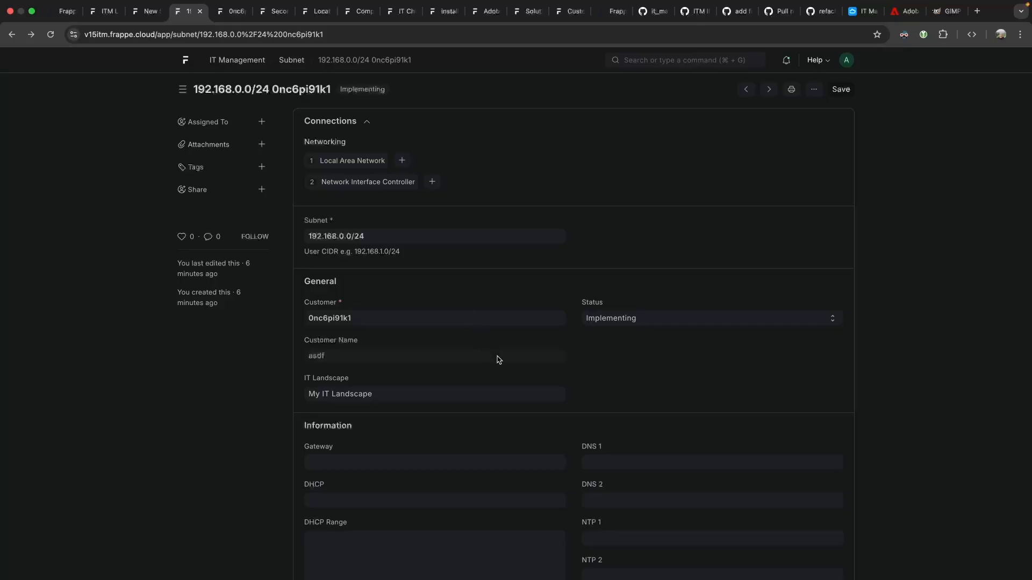
{"action": "mouse_move", "coordinate": [499, 357]}
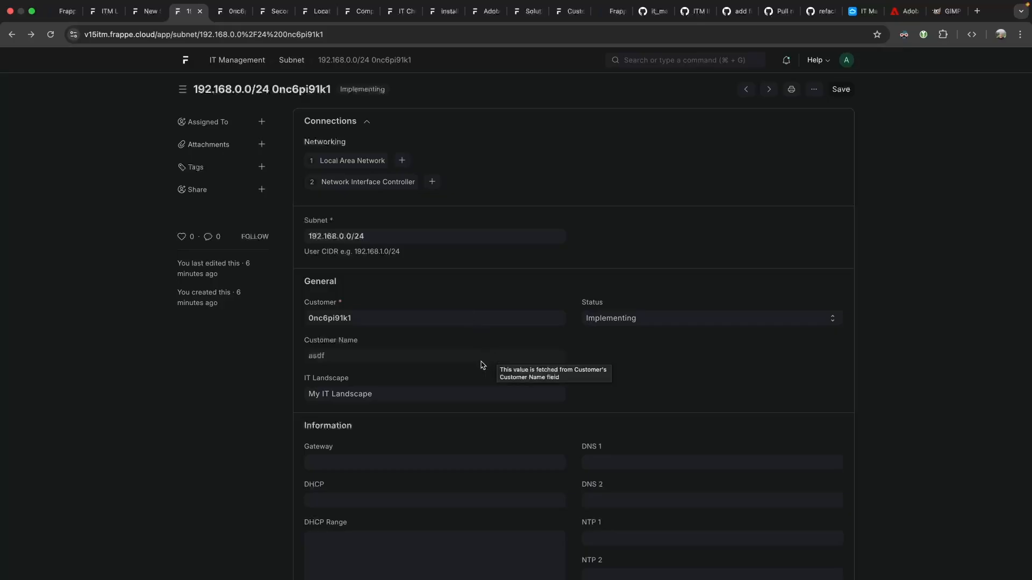
{"action": "scroll", "coordinate": [585, 439], "scroll_direction": "down", "scroll_amount": 3}
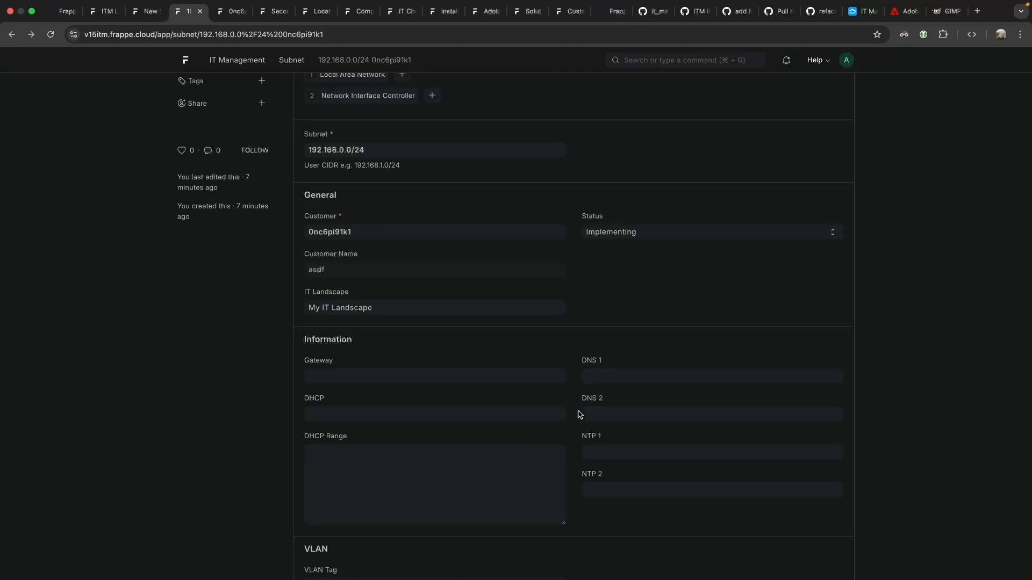
{"action": "scroll", "coordinate": [646, 335], "scroll_direction": "down", "scroll_amount": 3}
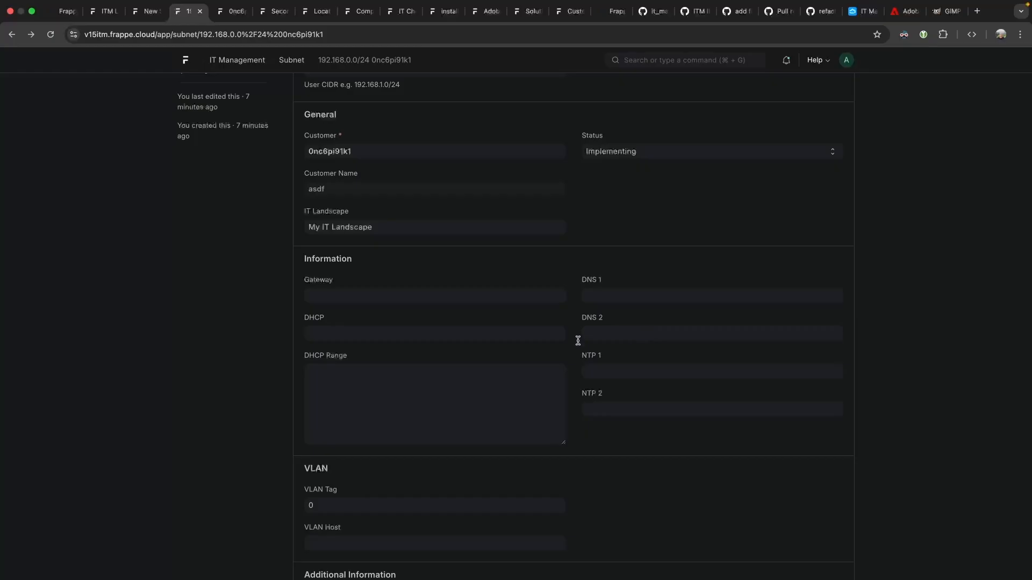
{"action": "left_click", "coordinate": [376, 376]}
{"action": "scroll", "coordinate": [382, 317], "scroll_direction": "up", "scroll_amount": 5}
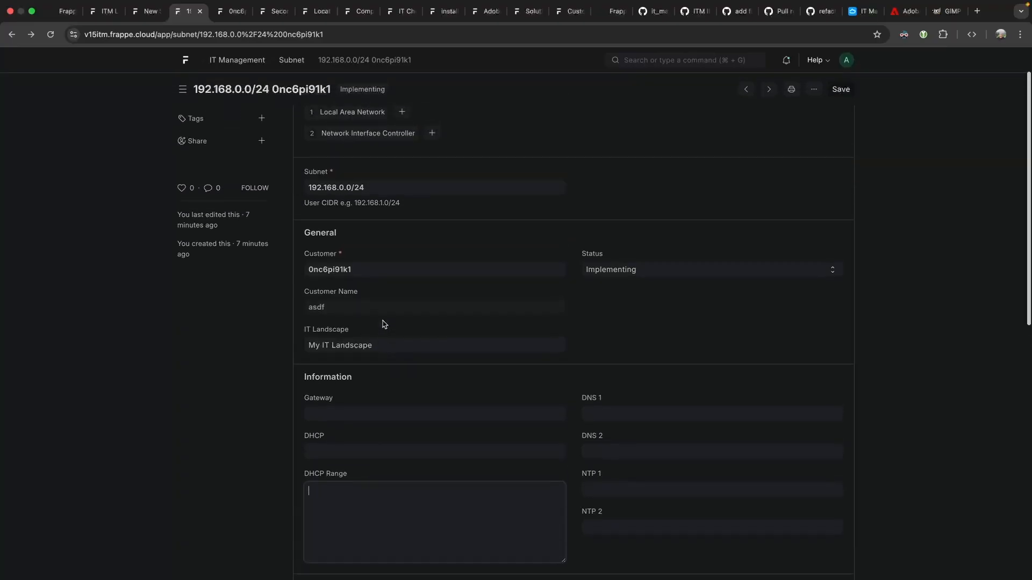
{"action": "scroll", "coordinate": [384, 325], "scroll_direction": "up", "scroll_amount": 2}
{"action": "scroll", "coordinate": [385, 325], "scroll_direction": "down", "scroll_amount": 2}
{"action": "scroll", "coordinate": [384, 324], "scroll_direction": "up", "scroll_amount": 2}
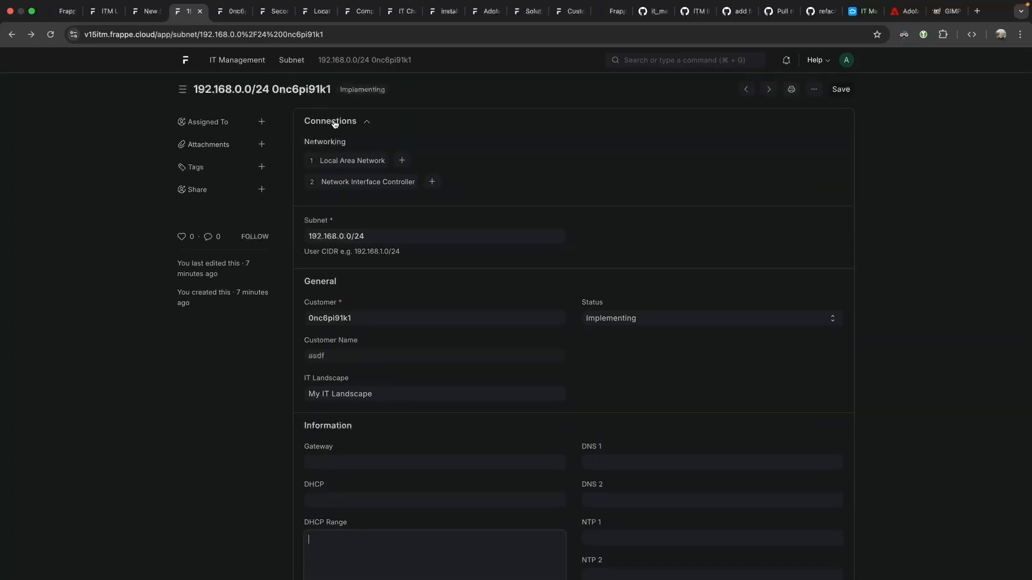
{"action": "left_click", "coordinate": [330, 393]}
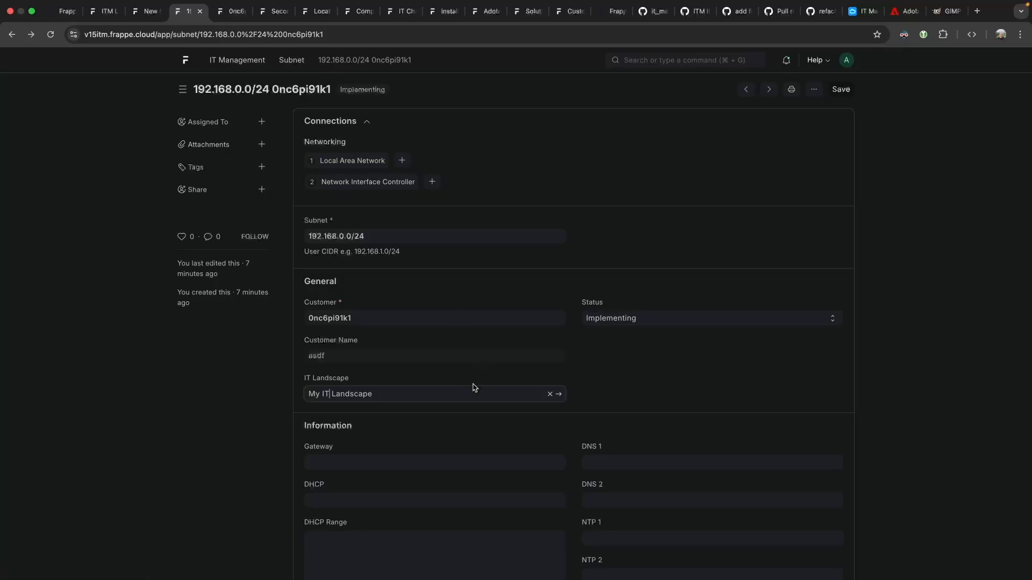
{"action": "left_click", "coordinate": [559, 394]}
Browse from My IT Landscape to ITM LOcation and its rooms, then back to the landscape.
{"action": "left_click", "coordinate": [413, 232]}
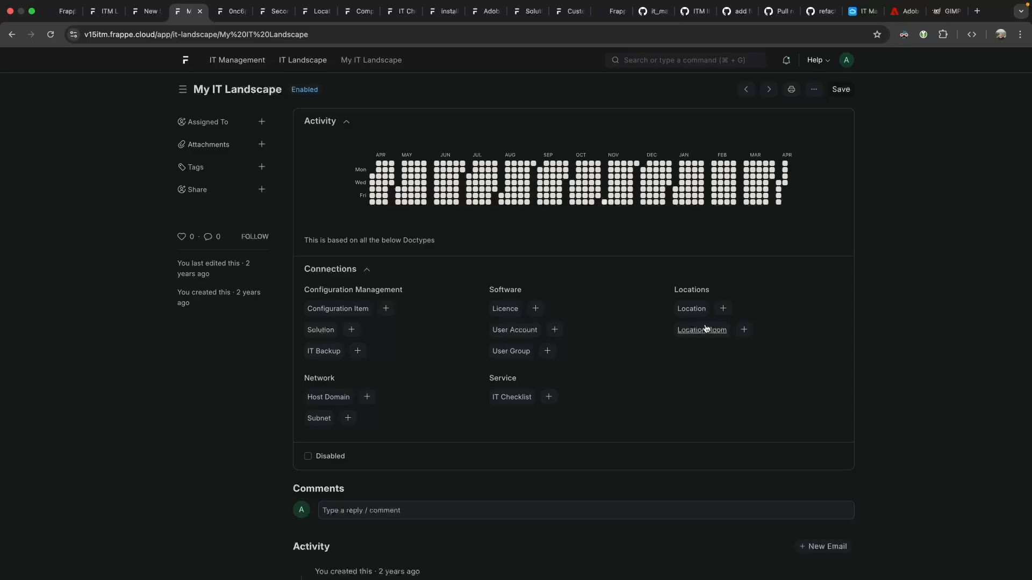
{"action": "left_click", "coordinate": [691, 308]}
{"action": "left_click", "coordinate": [339, 172]}
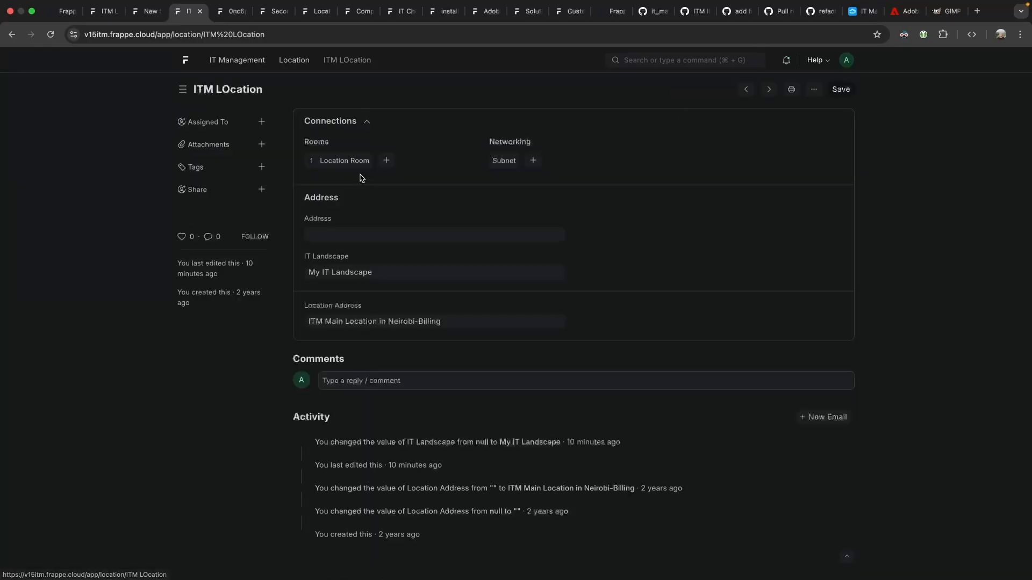
{"action": "left_click", "coordinate": [339, 162]}
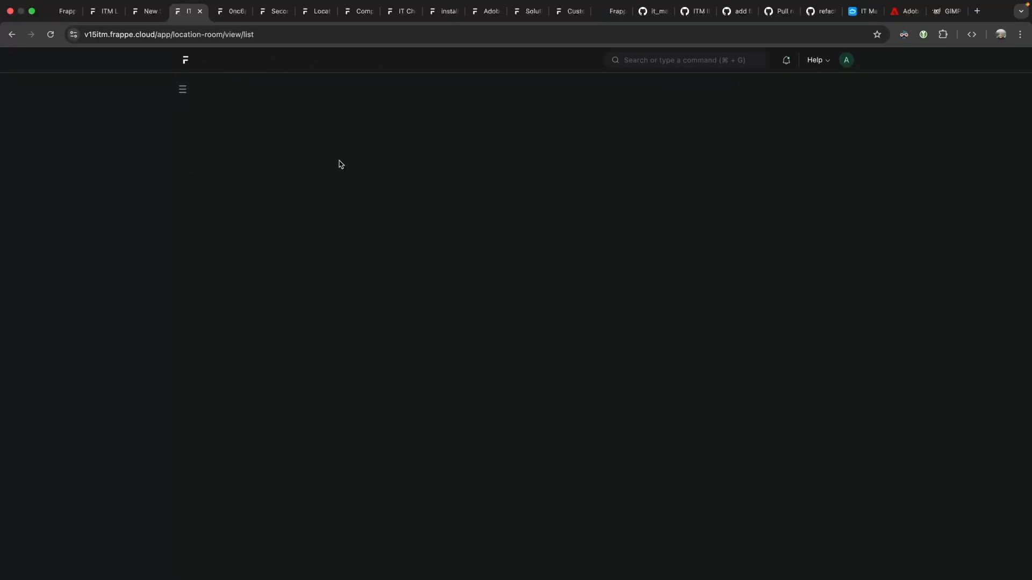
{"action": "left_click", "coordinate": [11, 35]}
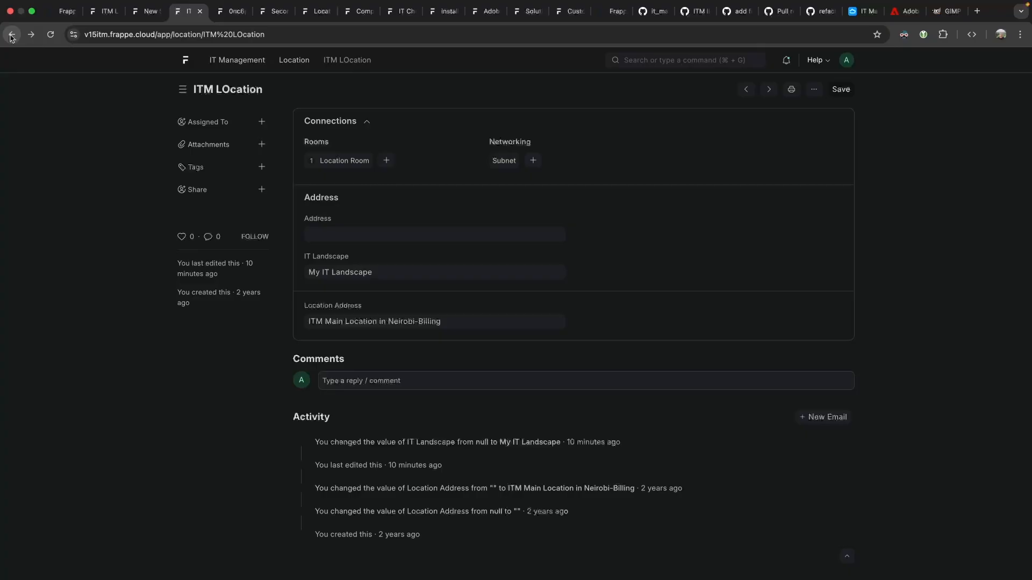
{"action": "left_click", "coordinate": [11, 35]}
{"action": "left_click", "coordinate": [14, 37]}
{"action": "left_click", "coordinate": [379, 235]}
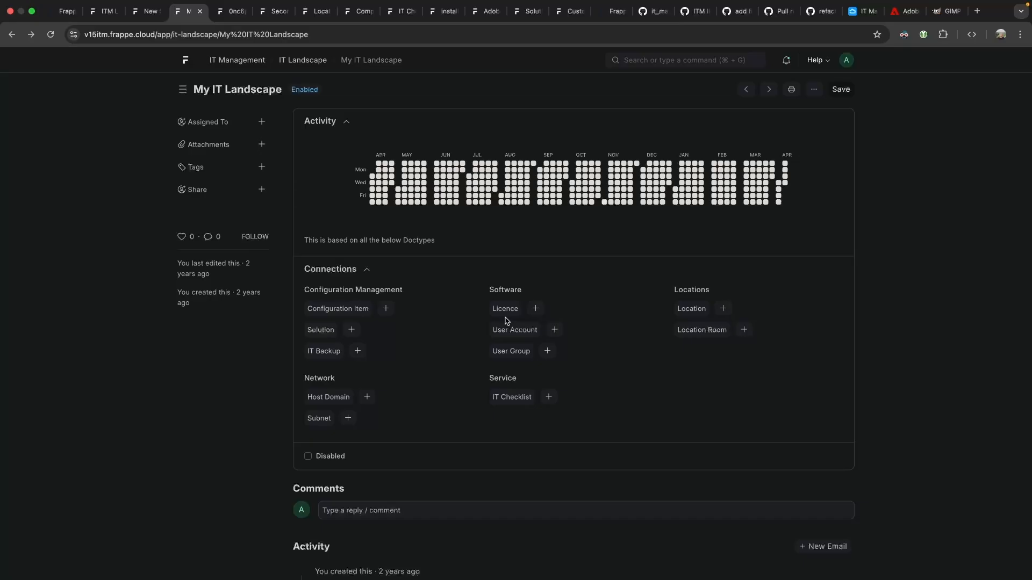
{"action": "left_click", "coordinate": [692, 308]}
{"action": "left_click", "coordinate": [354, 172]}
{"action": "left_click", "coordinate": [348, 159]}
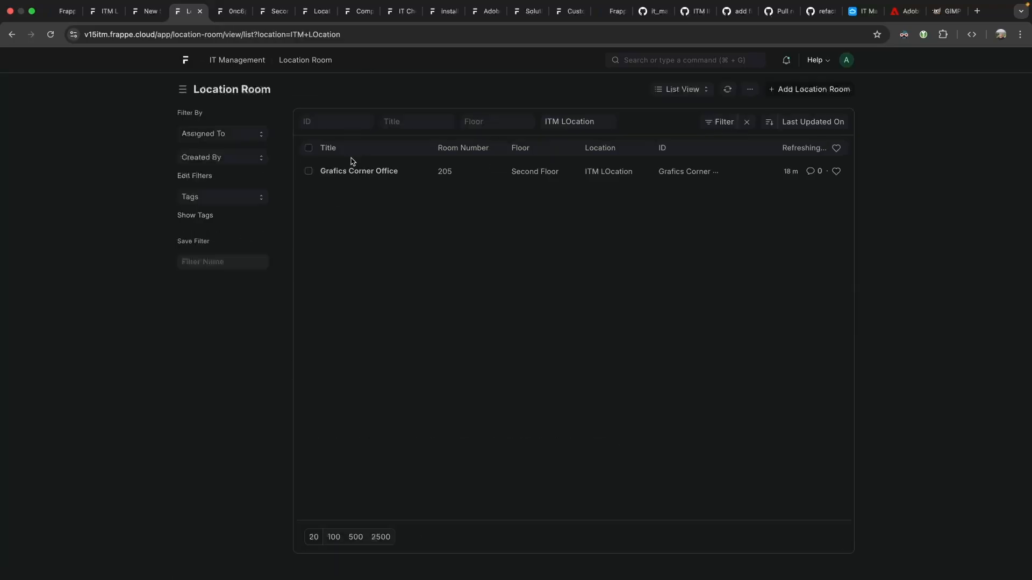
{"action": "left_click", "coordinate": [368, 176]}
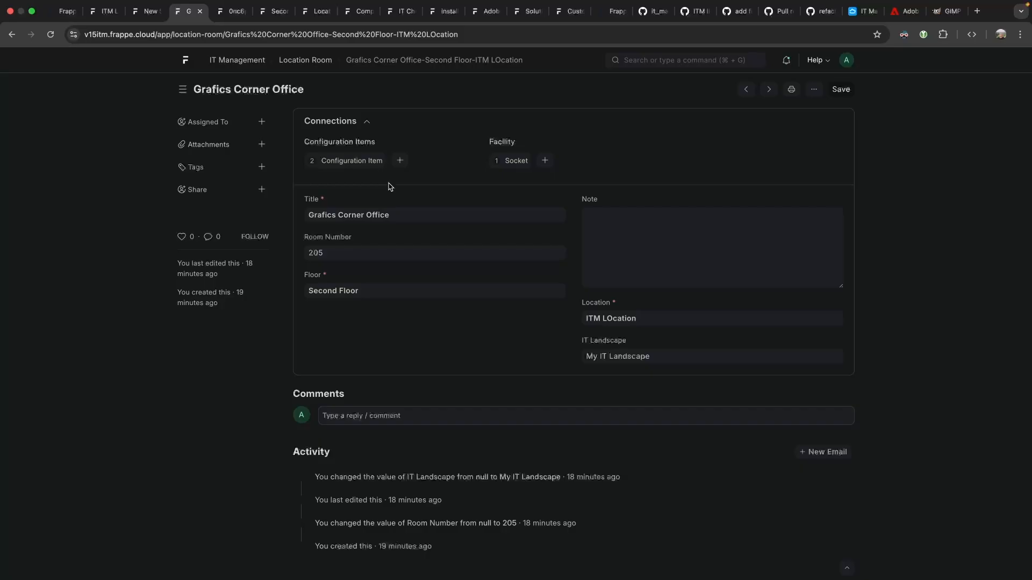
{"action": "left_click", "coordinate": [630, 245]}
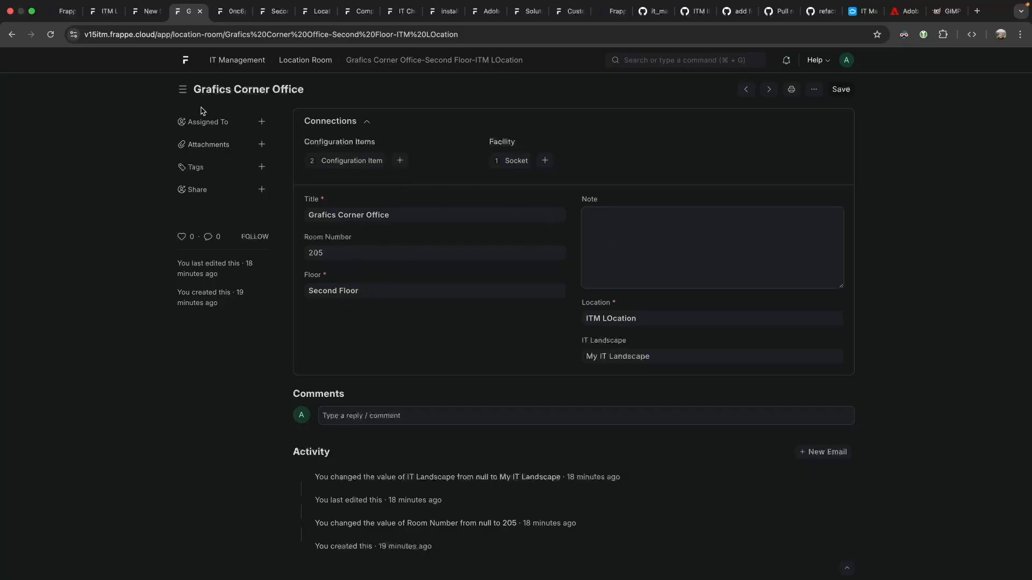
{"action": "left_click", "coordinate": [339, 161]}
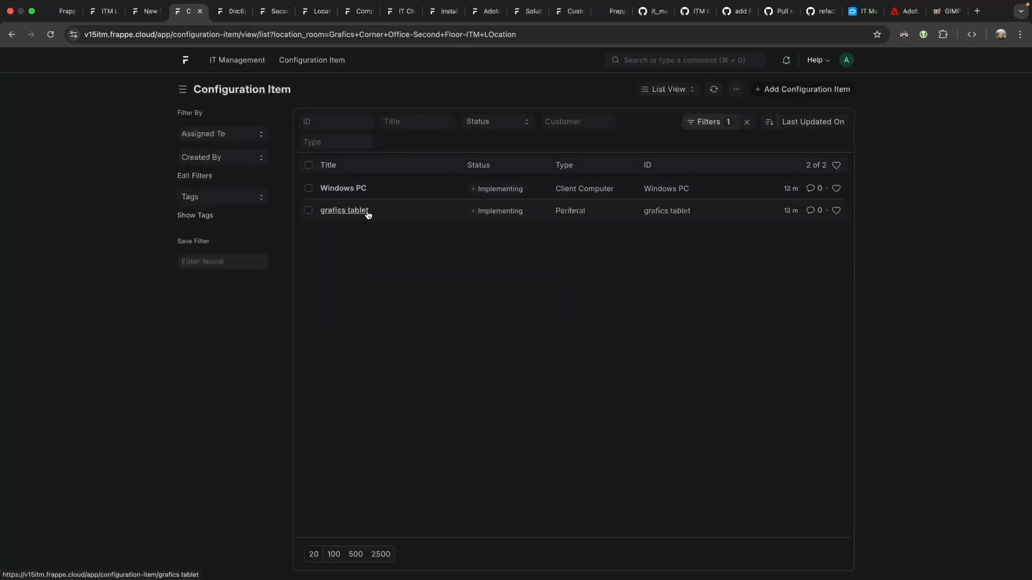
{"action": "left_click", "coordinate": [12, 34]}
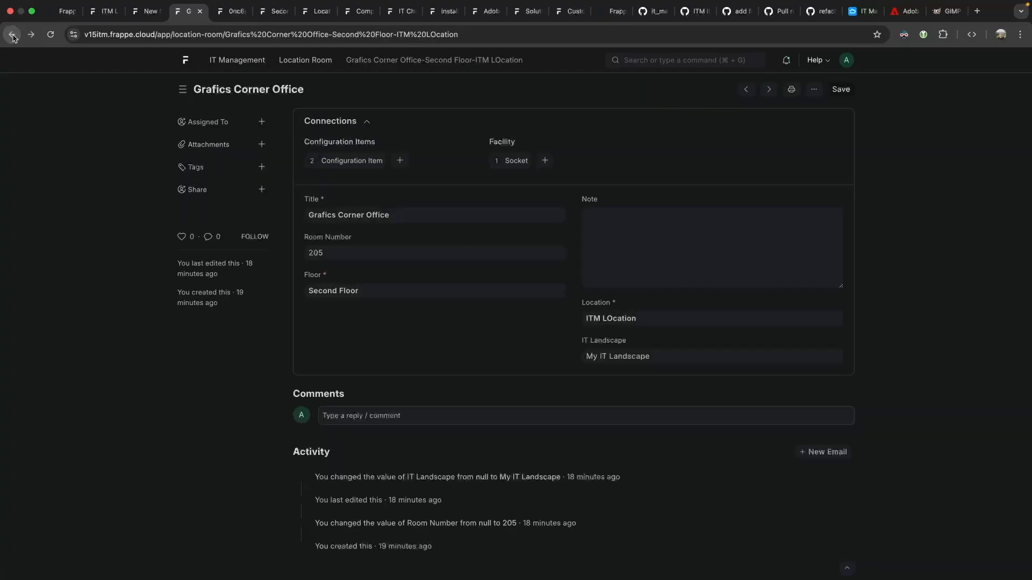
{"action": "left_click", "coordinate": [12, 35]}
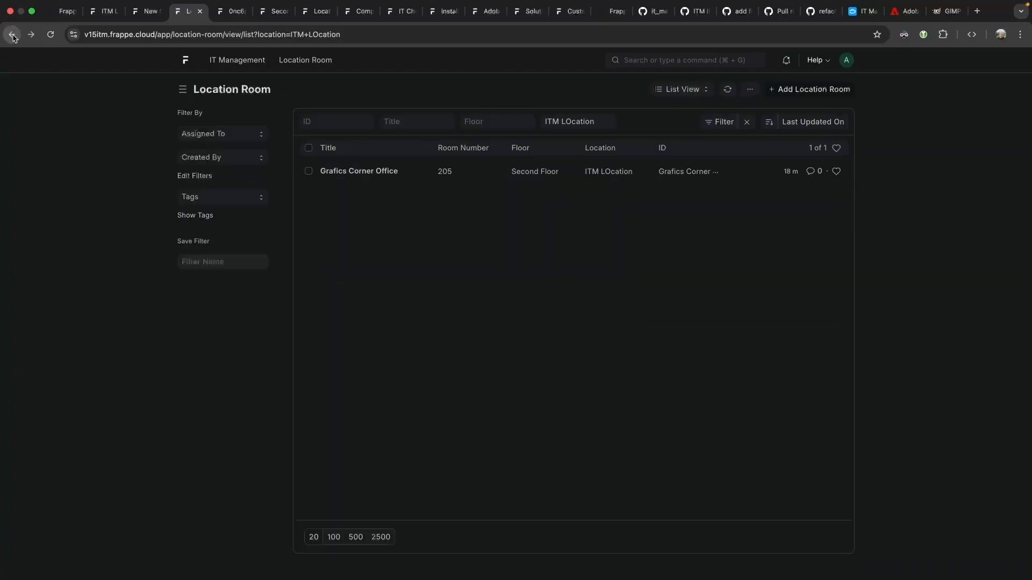
{"action": "left_click", "coordinate": [11, 34]}
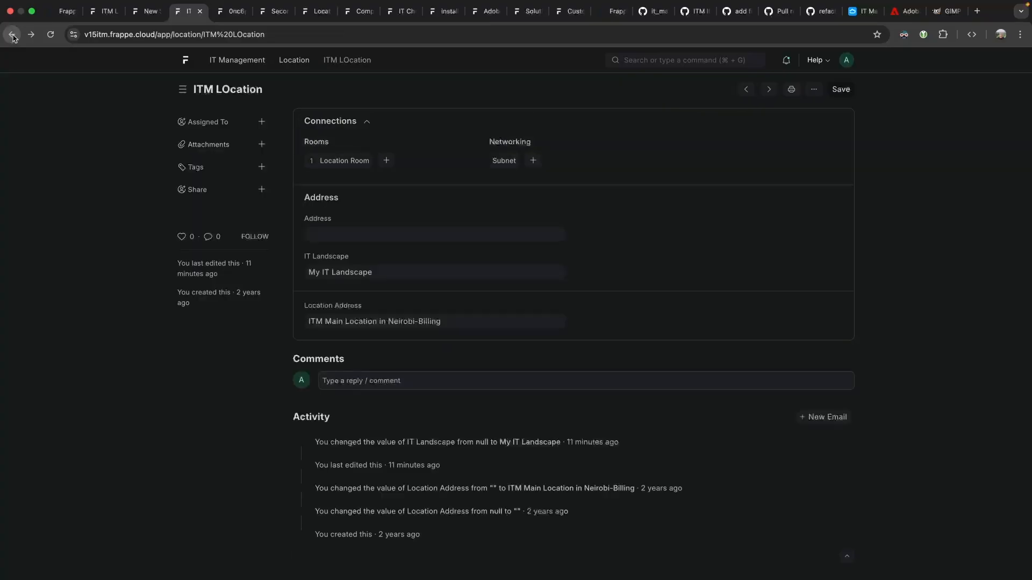
{"action": "left_click", "coordinate": [12, 34]}
{"action": "left_click", "coordinate": [12, 34]}
{"action": "left_click", "coordinate": [518, 236]}
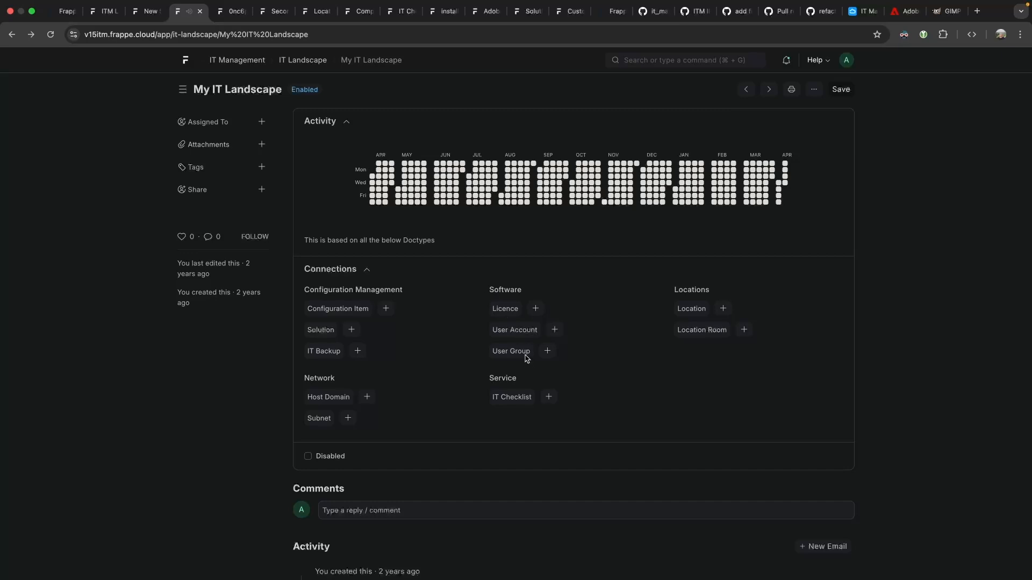
Try adding a user group, hit the Missing Customer DocType error, then find the Solution-supplier-fieldtype setter.
{"action": "left_click", "coordinate": [547, 351]}
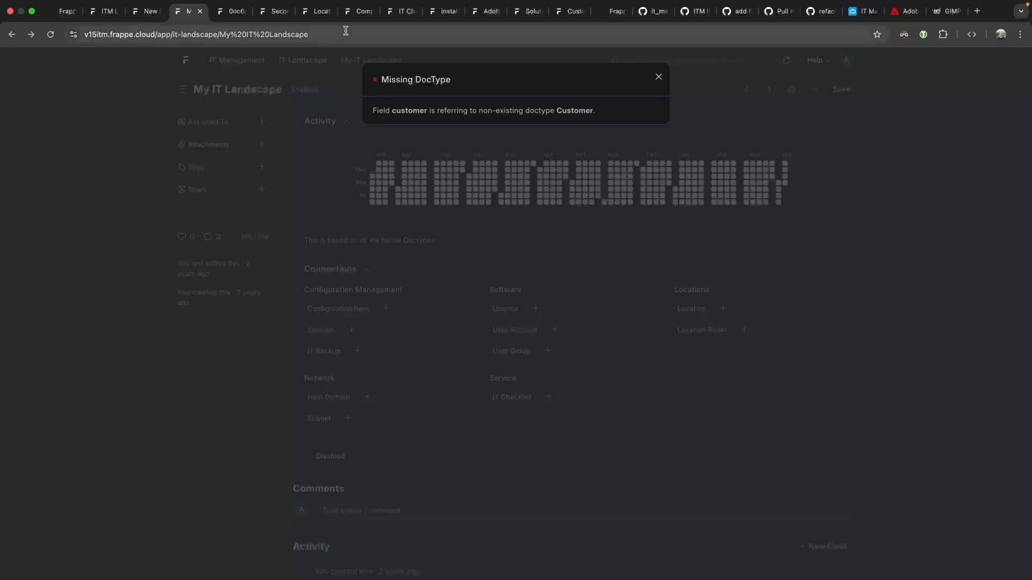
{"action": "left_click", "coordinate": [364, 11]}
{"action": "left_click", "coordinate": [316, 12]}
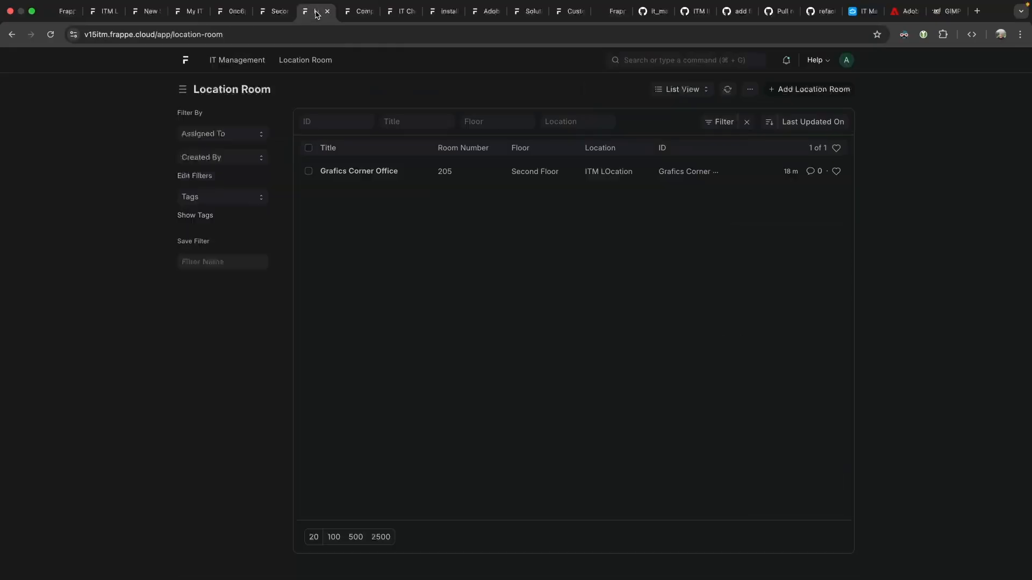
{"action": "left_click", "coordinate": [401, 11]}
{"action": "left_click", "coordinate": [444, 12]}
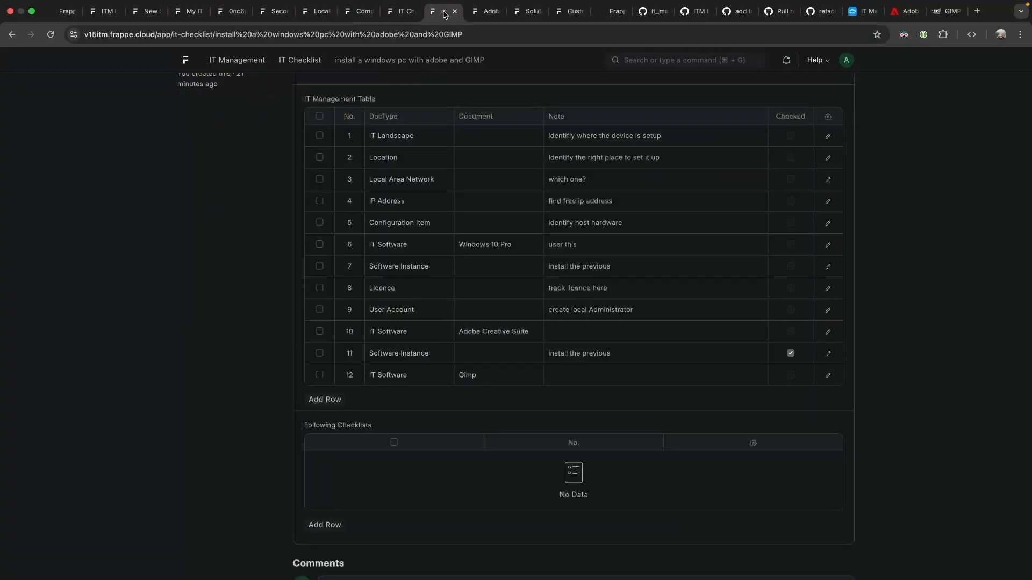
{"action": "left_click", "coordinate": [486, 11]}
{"action": "left_click", "coordinate": [520, 12]}
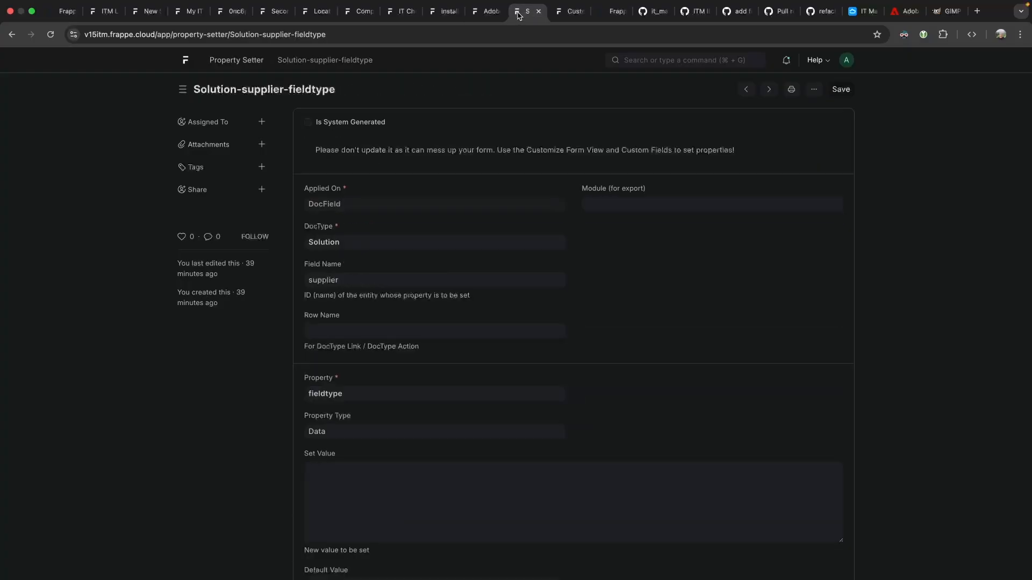
{"action": "left_click", "coordinate": [813, 89]}
Duplicate the property setter with DocType User Group and field name customer, and save it.
{"action": "left_click", "coordinate": [772, 172]}
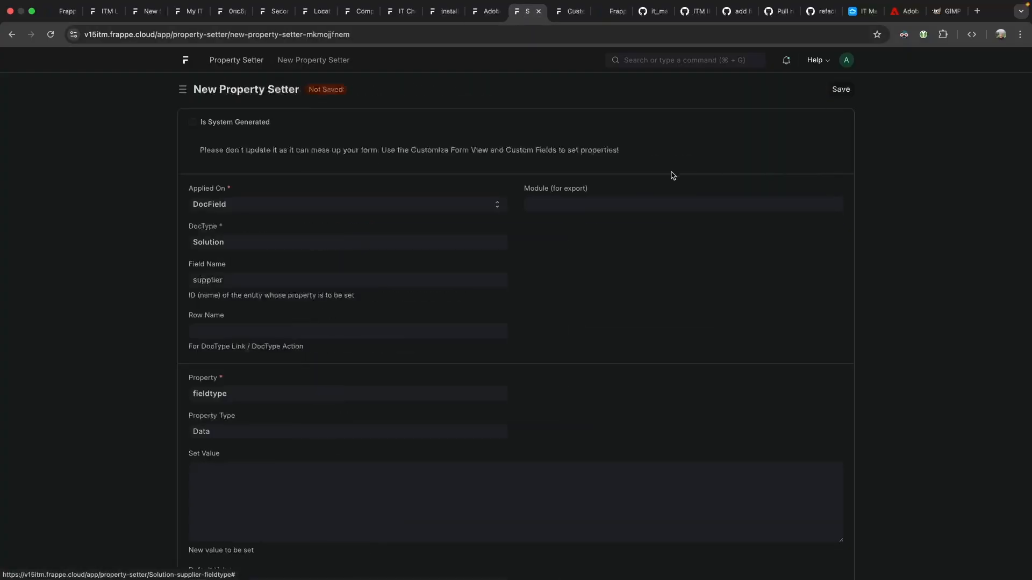
{"action": "double_click", "coordinate": [236, 244]}
{"action": "type", "text": "User Group"}
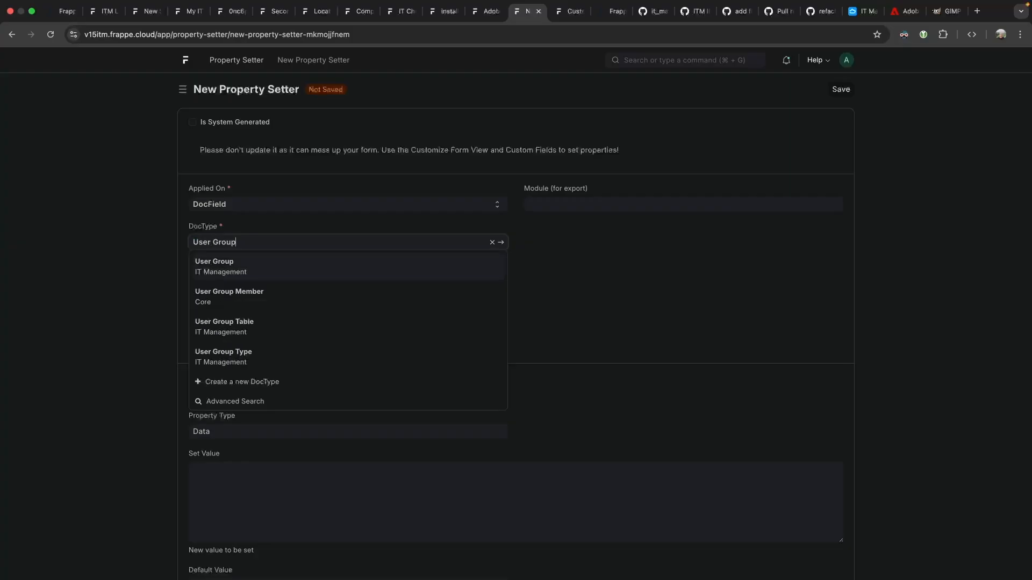
{"action": "key", "text": "Return"}
{"action": "left_click", "coordinate": [231, 278]}
{"action": "double_click", "coordinate": [231, 278]}
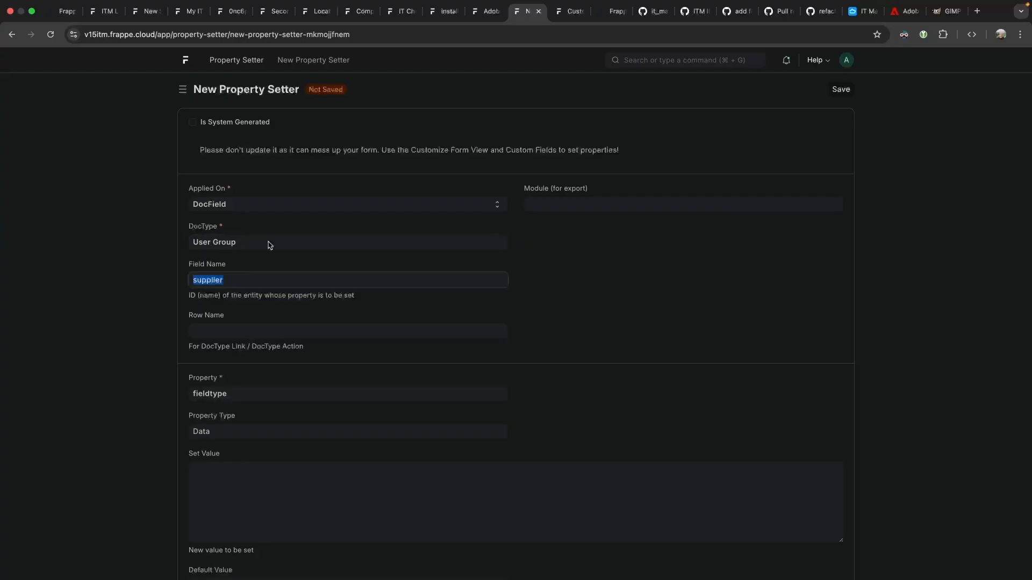
{"action": "type", "text": "customer"}
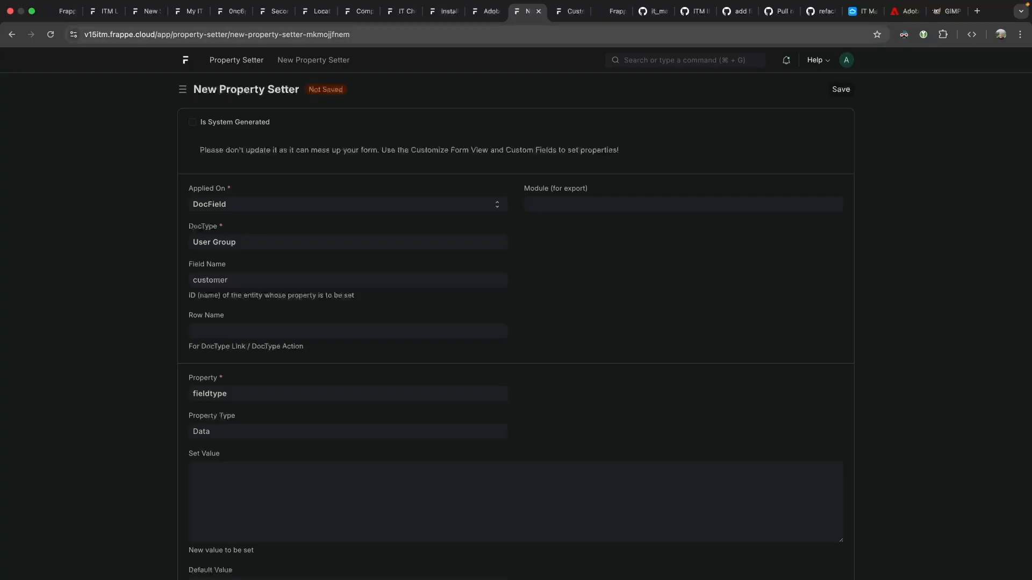
{"action": "key", "text": "super+s"}
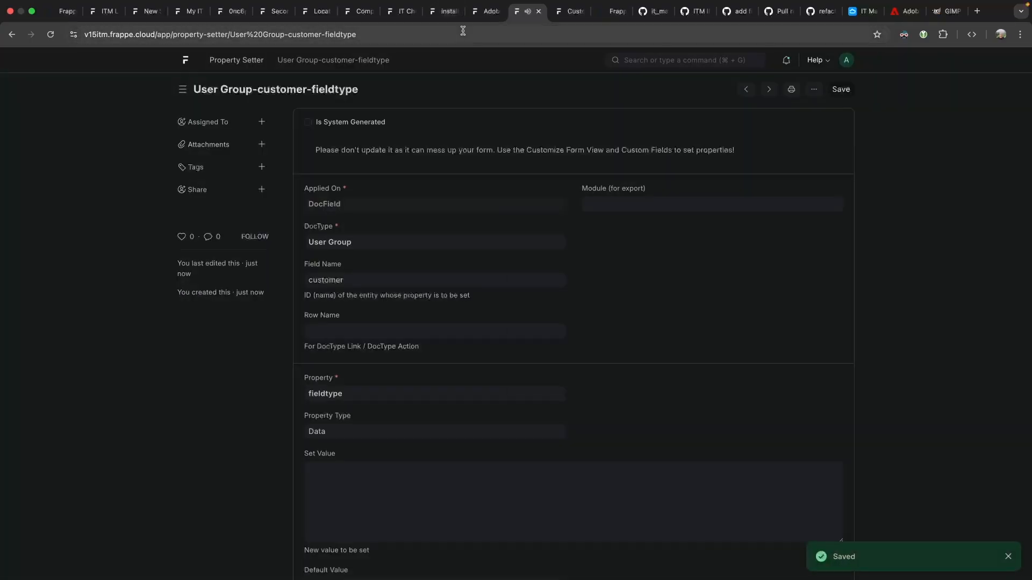
Return to the My IT Landscape page and reload it.
{"action": "left_click", "coordinate": [449, 15]}
{"action": "left_click", "coordinate": [402, 15]}
{"action": "left_click", "coordinate": [361, 15]}
{"action": "left_click", "coordinate": [318, 15]}
{"action": "left_click", "coordinate": [275, 16]}
{"action": "left_click", "coordinate": [225, 16]}
{"action": "left_click", "coordinate": [189, 16]}
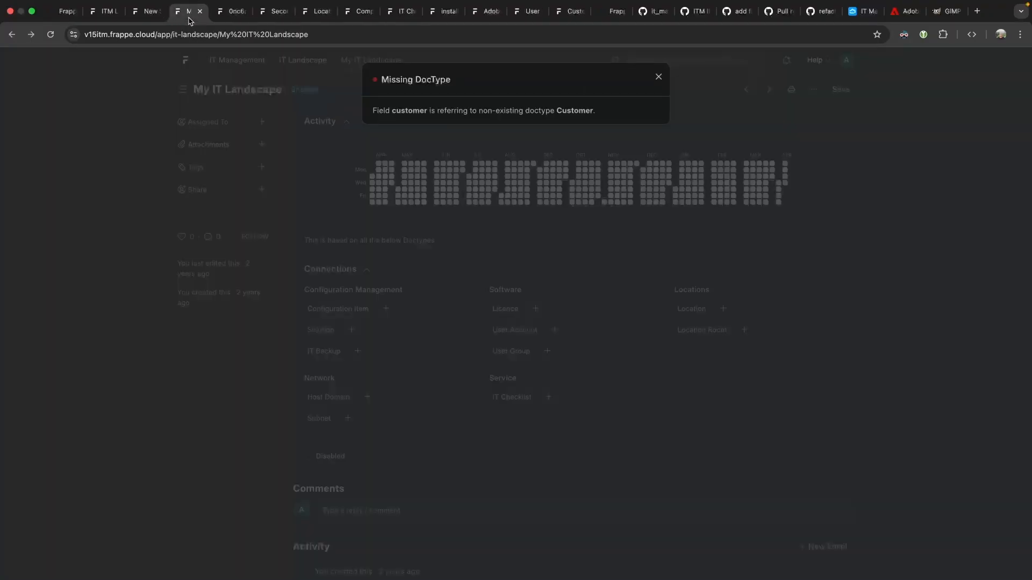
{"action": "key", "text": "super+r"}
Start a new user group from My IT Landscape and link the Creative Software Licence account.
{"action": "left_click", "coordinate": [657, 70]}
{"action": "left_click", "coordinate": [546, 351]}
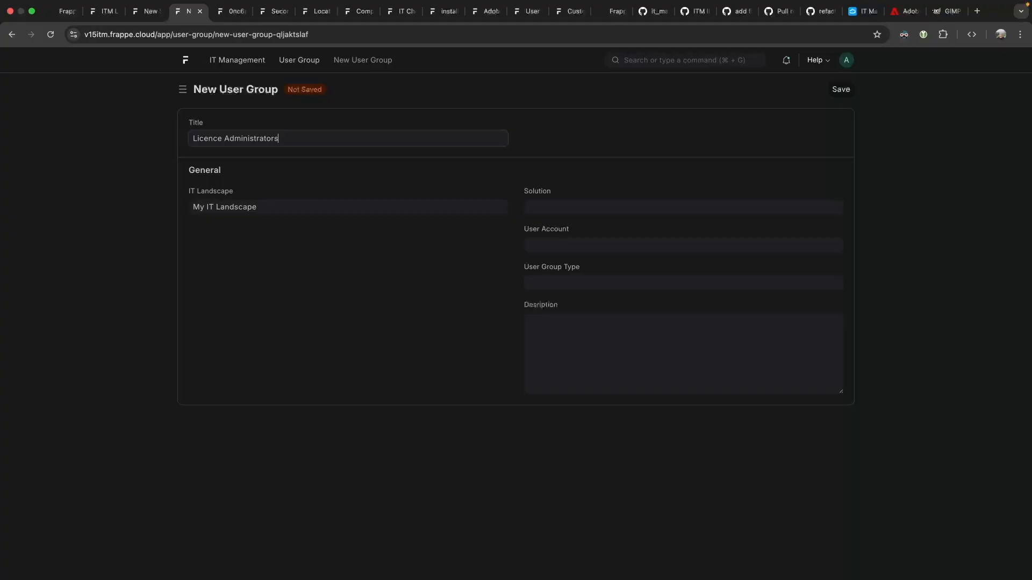
{"action": "left_click", "coordinate": [574, 207]}
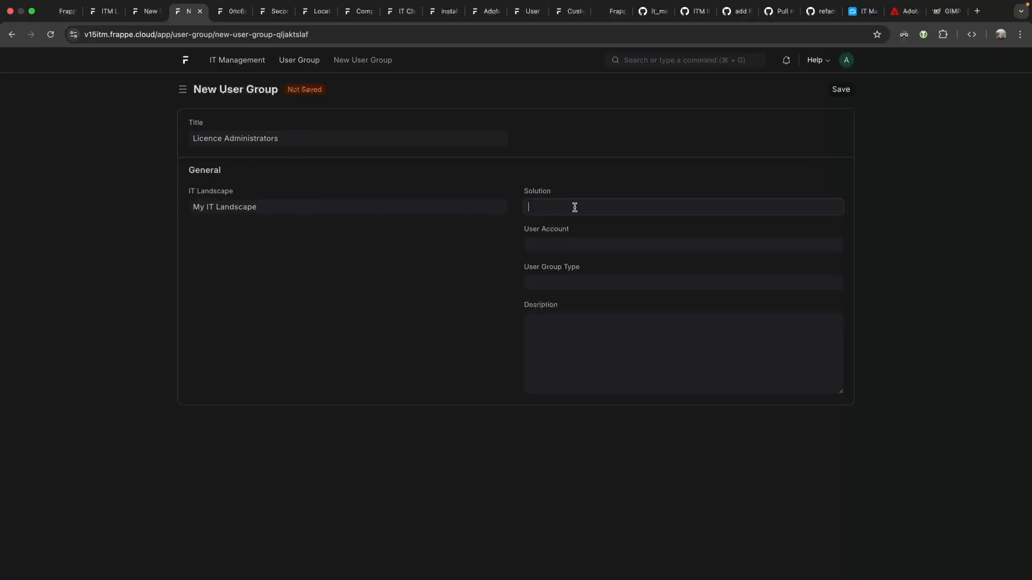
{"action": "left_click", "coordinate": [574, 243]}
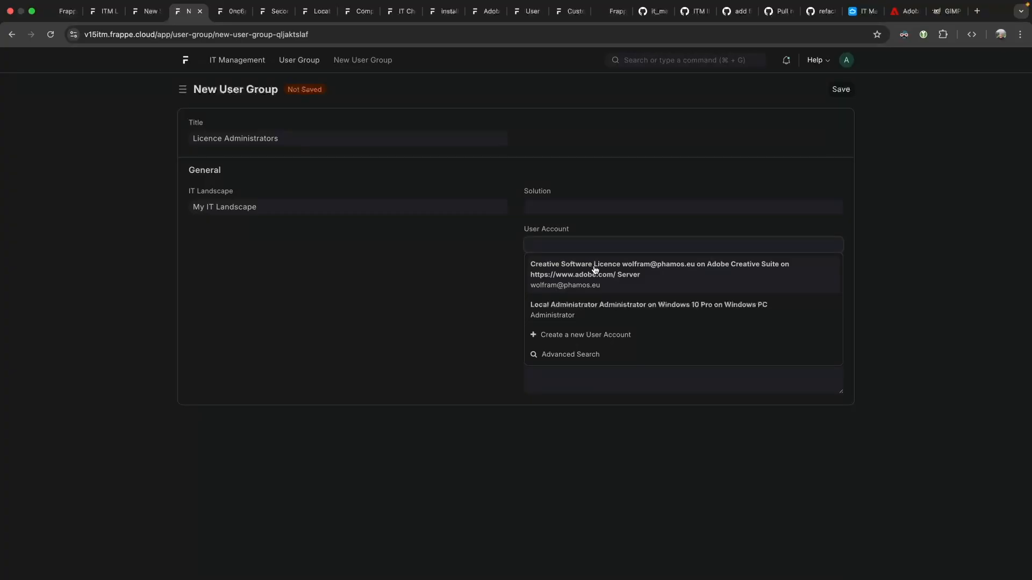
{"action": "left_click", "coordinate": [628, 275]}
Set the solution to Grafics and other Marketing Materials, leave the type empty, and save.
{"action": "left_click", "coordinate": [576, 207]}
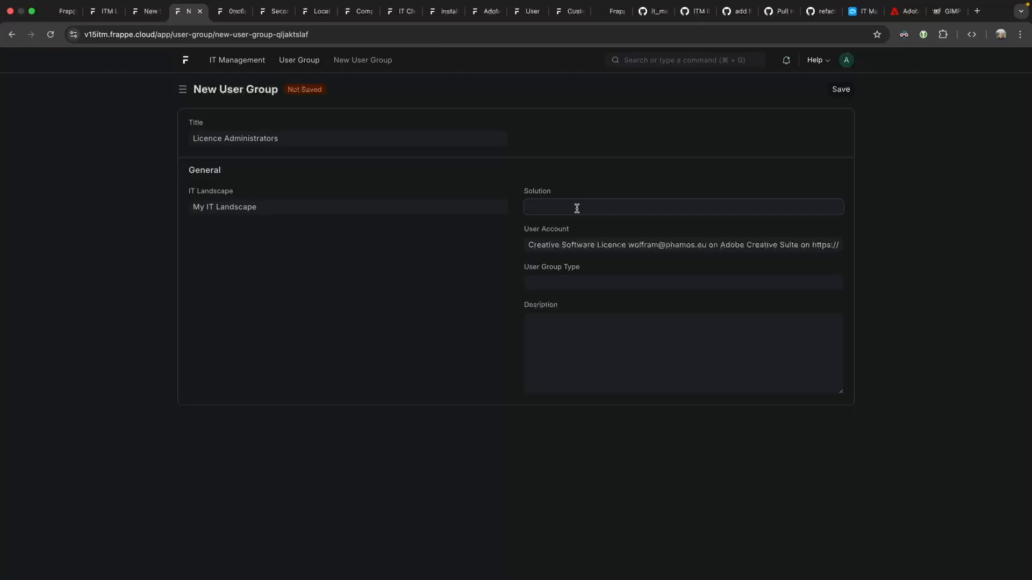
{"action": "left_click", "coordinate": [590, 232]}
{"action": "left_click", "coordinate": [559, 281]}
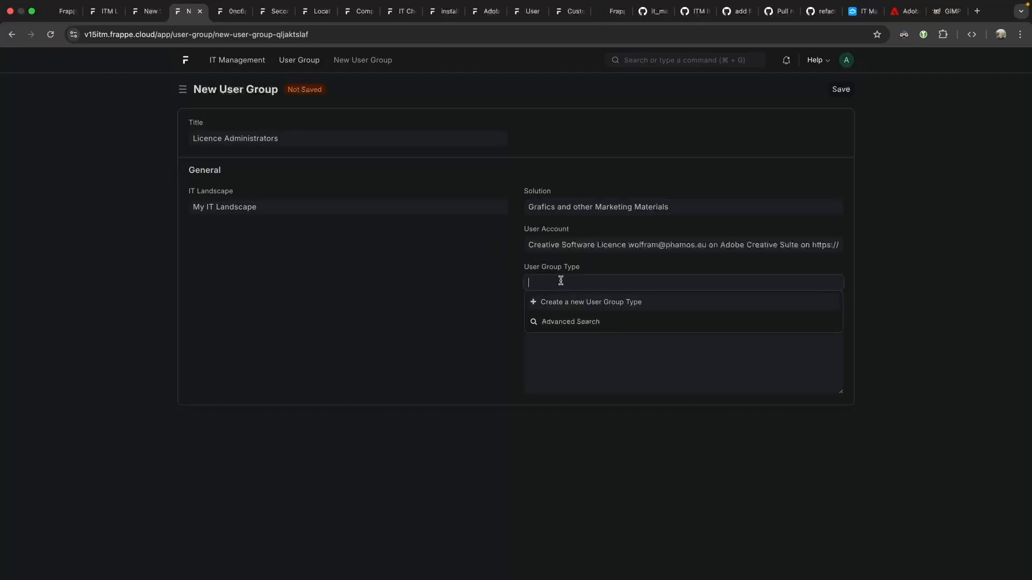
{"action": "left_click", "coordinate": [553, 318]}
{"action": "left_click", "coordinate": [851, 87]}
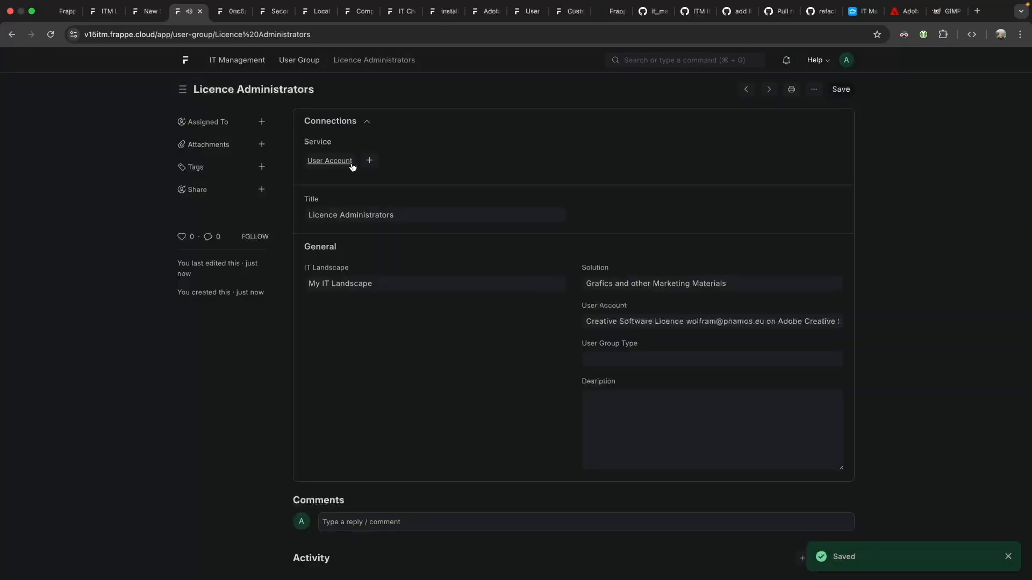
{"action": "triple_click", "coordinate": [622, 325]}
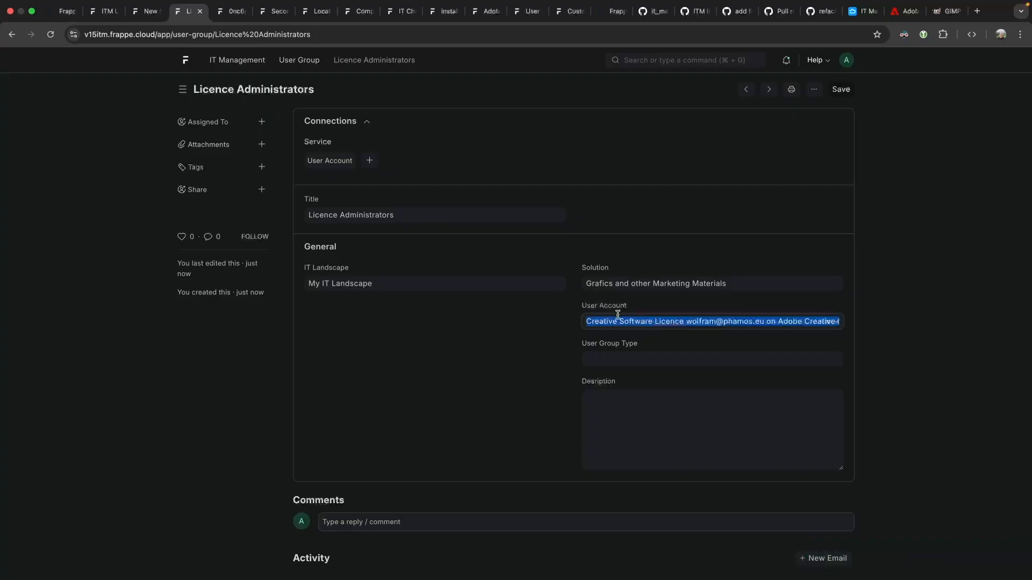
{"action": "left_click", "coordinate": [779, 321]}
{"action": "left_click", "coordinate": [836, 322]}
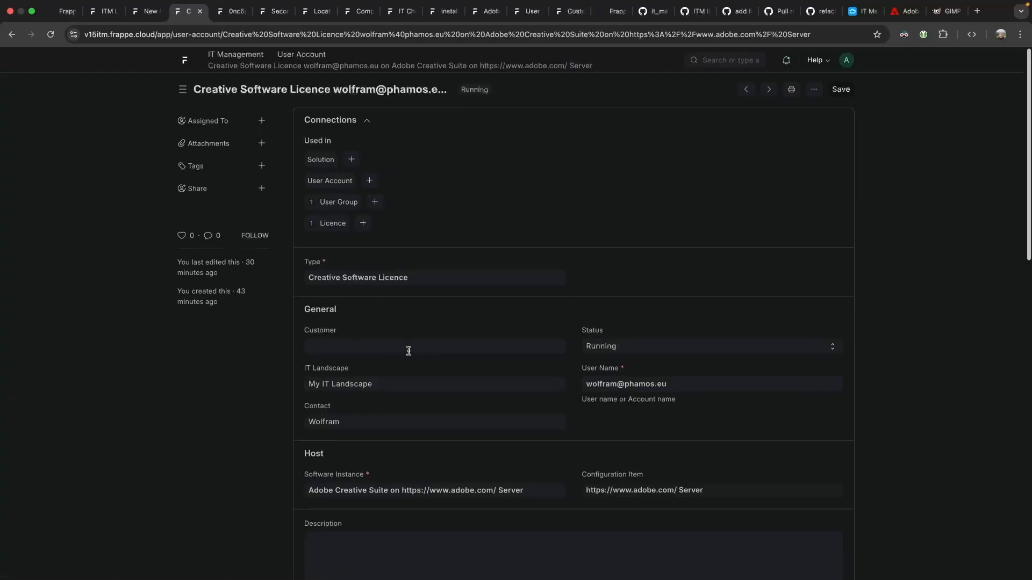
{"action": "scroll", "coordinate": [408, 351], "scroll_direction": "down", "scroll_amount": 10}
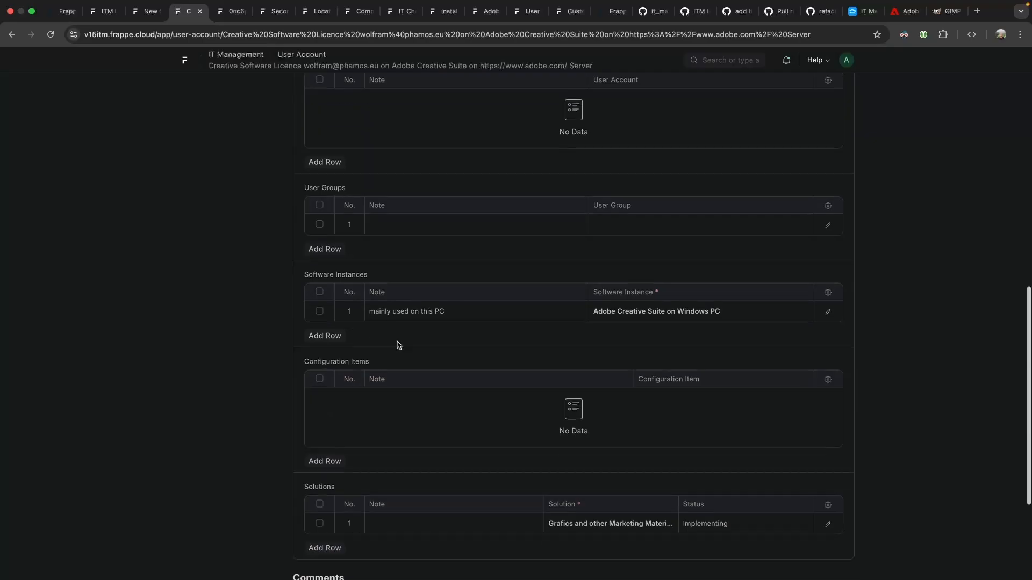
{"action": "scroll", "coordinate": [373, 361], "scroll_direction": "down", "scroll_amount": 2}
{"action": "left_click", "coordinate": [543, 142]}
{"action": "left_click", "coordinate": [642, 148]}
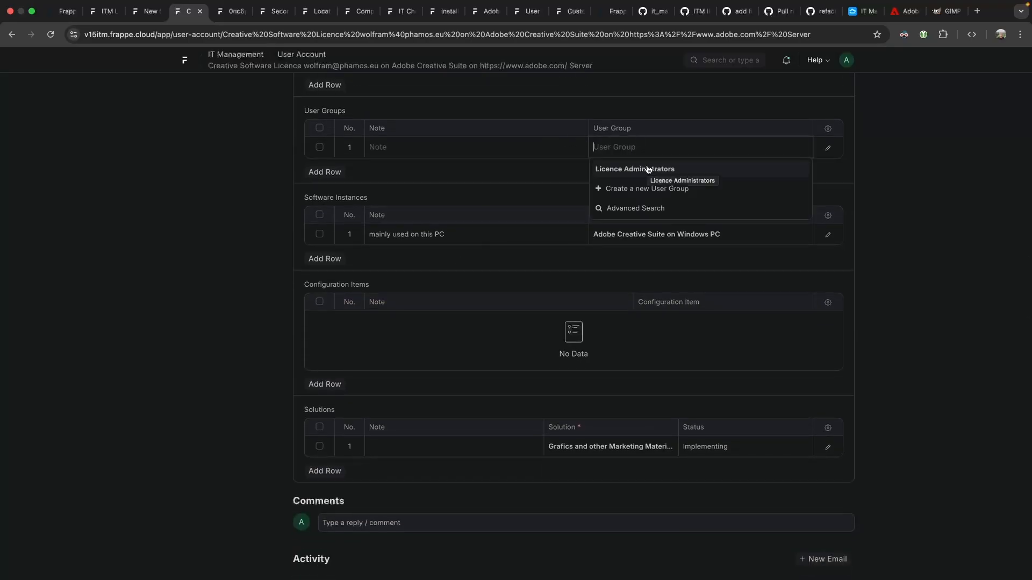
{"action": "left_click", "coordinate": [319, 146]}
{"action": "left_click", "coordinate": [320, 172]}
{"action": "scroll", "coordinate": [672, 161], "scroll_direction": "up", "scroll_amount": 15}
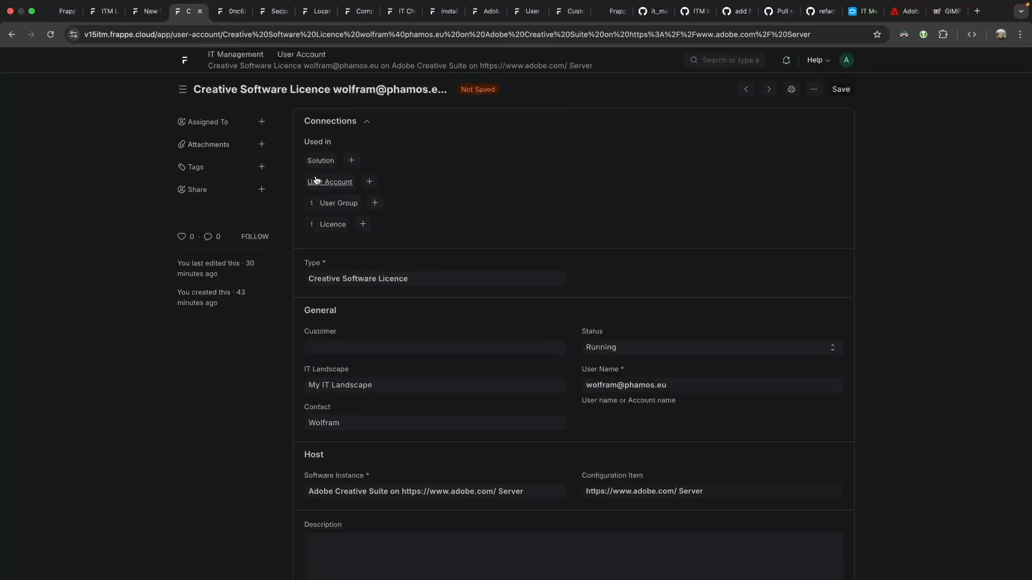
{"action": "left_click", "coordinate": [12, 34]}
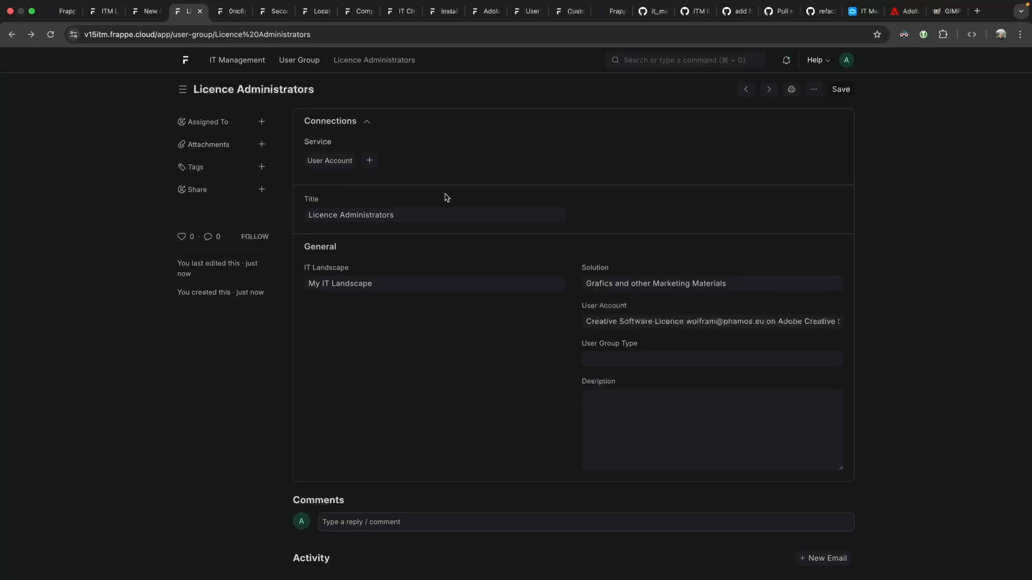
{"action": "left_click", "coordinate": [636, 62]}
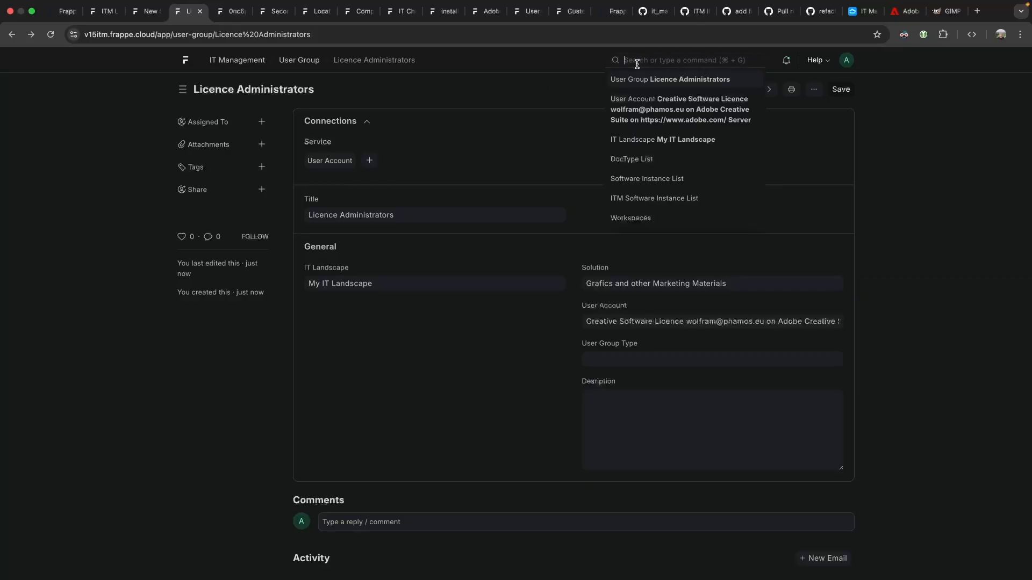
{"action": "type", "text": "role permi"}
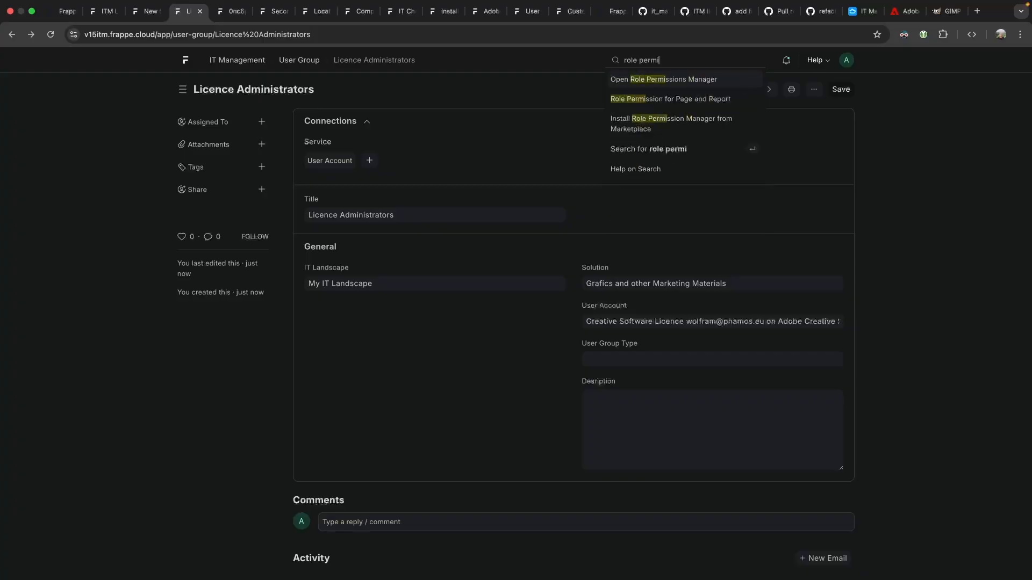
{"action": "key", "text": "Return"}
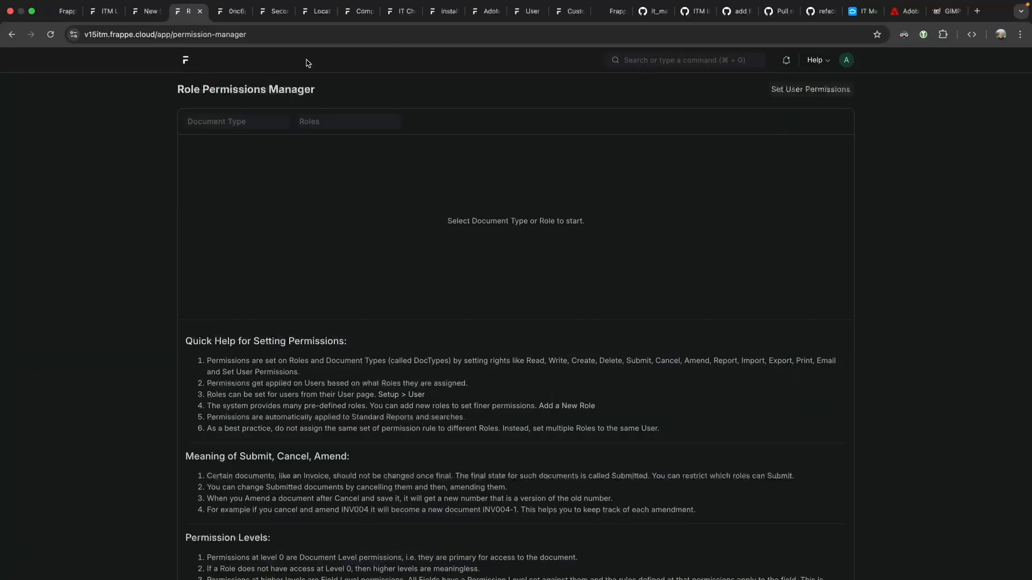
{"action": "left_click", "coordinate": [334, 127]}
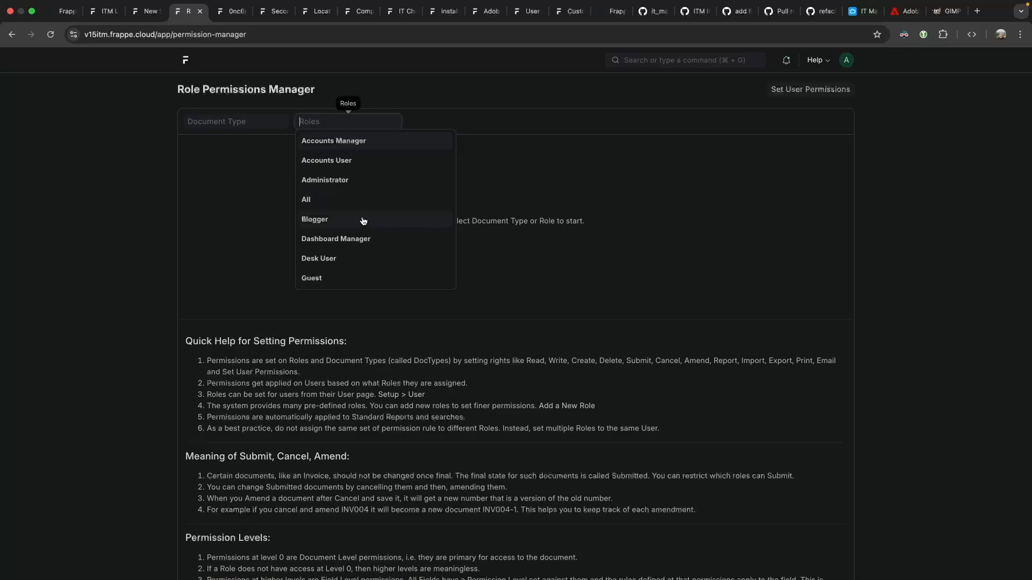
{"action": "scroll", "coordinate": [360, 182], "scroll_direction": "down", "scroll_amount": 5}
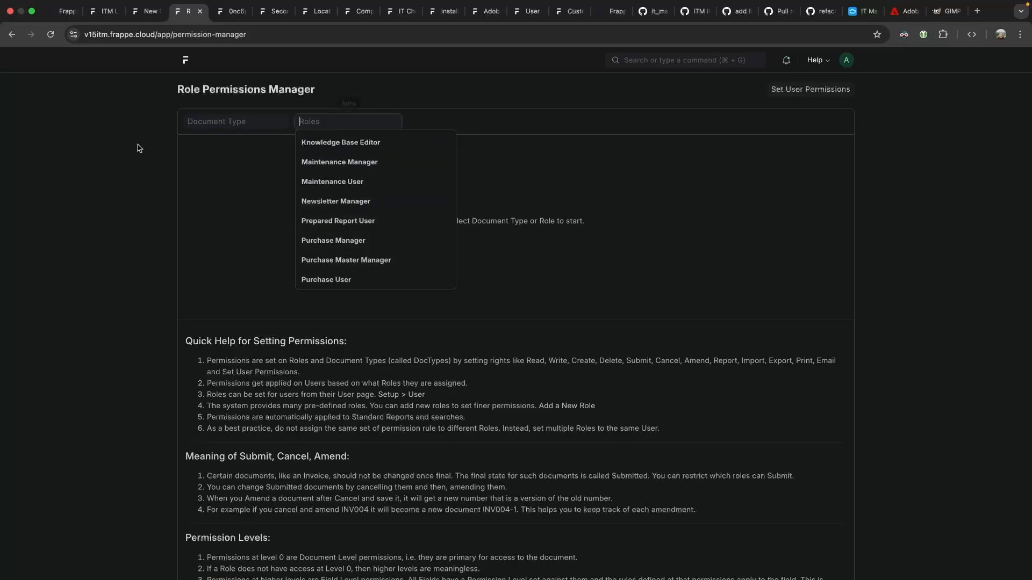
{"action": "left_click", "coordinate": [10, 34]}
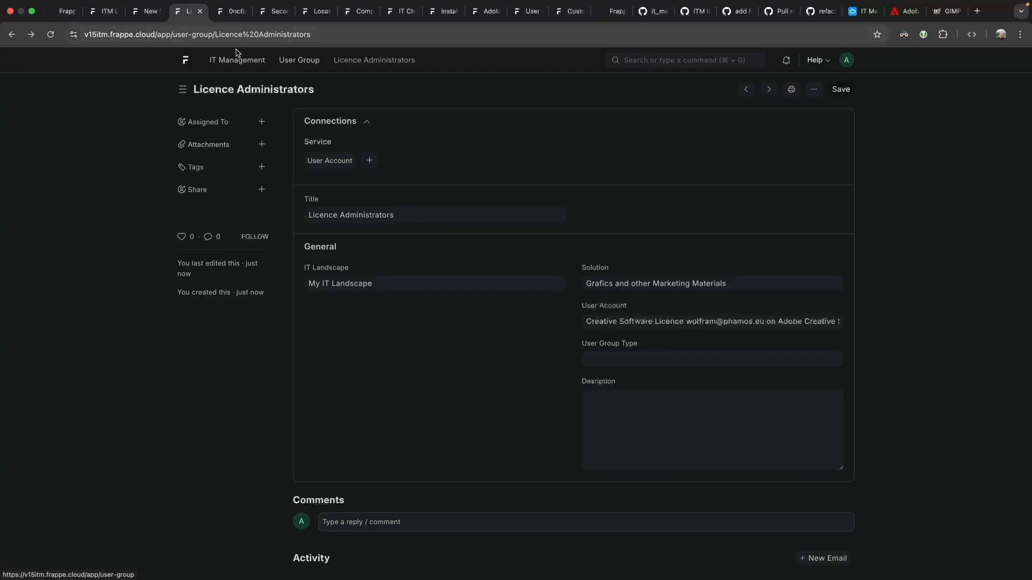
{"action": "left_click", "coordinate": [12, 34]}
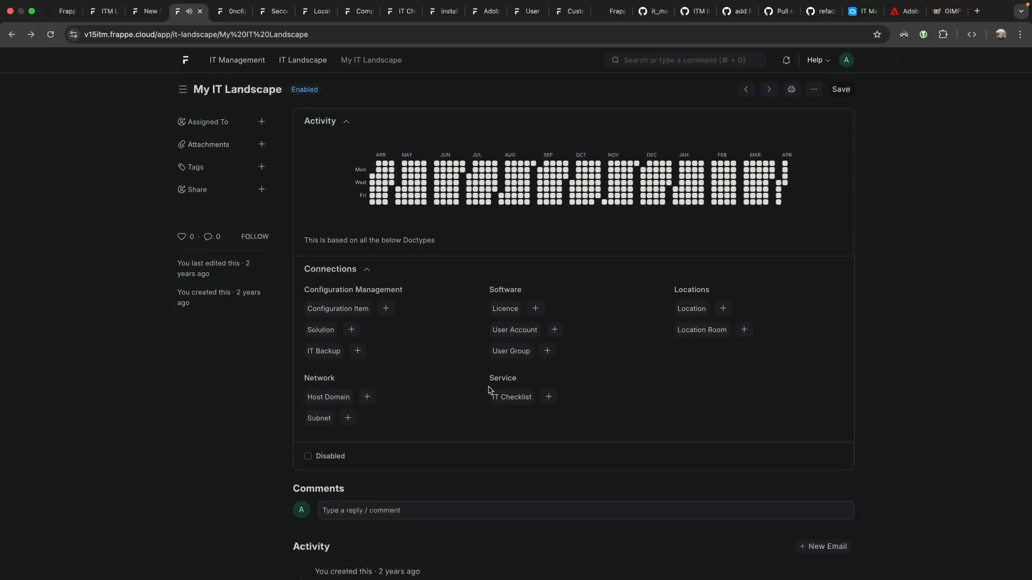
Open the 'install a windows pc with adobe and GIMP' checklist and set row 1's document to My IT Landscape.
{"action": "left_click", "coordinate": [513, 398]}
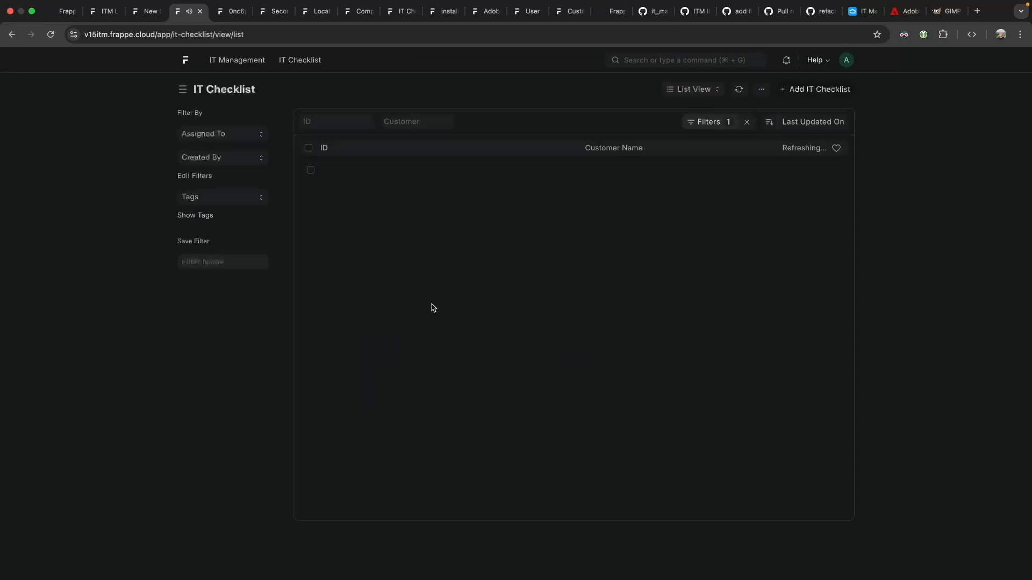
{"action": "left_click", "coordinate": [361, 172]}
{"action": "scroll", "coordinate": [507, 288], "scroll_direction": "down", "scroll_amount": 5}
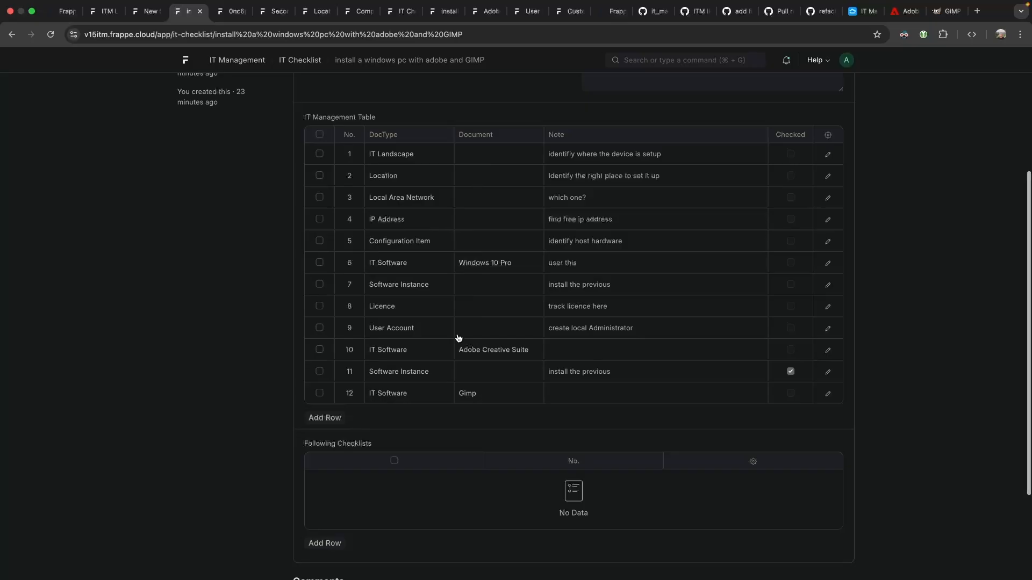
{"action": "left_click", "coordinate": [483, 156]}
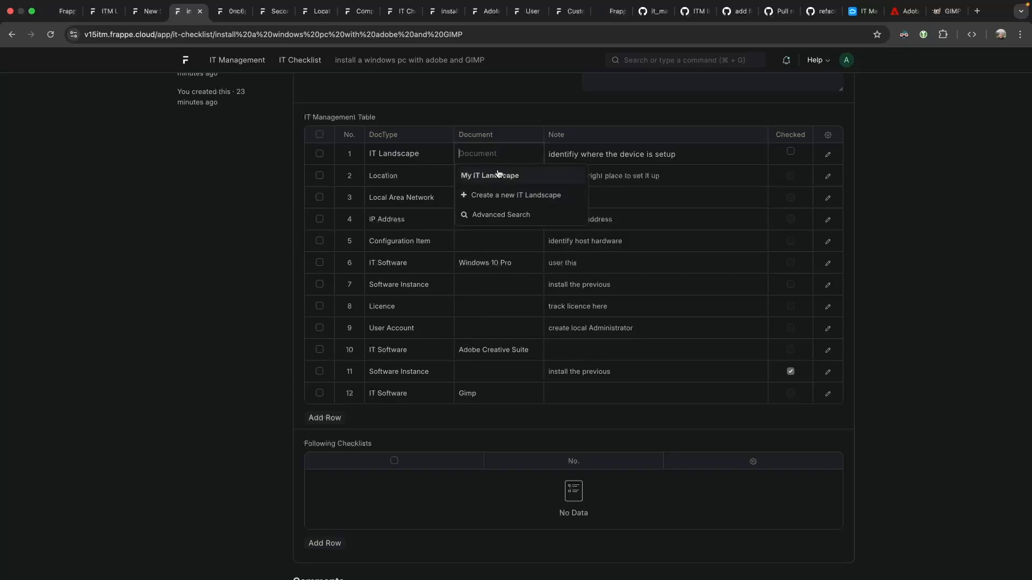
{"action": "left_click", "coordinate": [494, 175]}
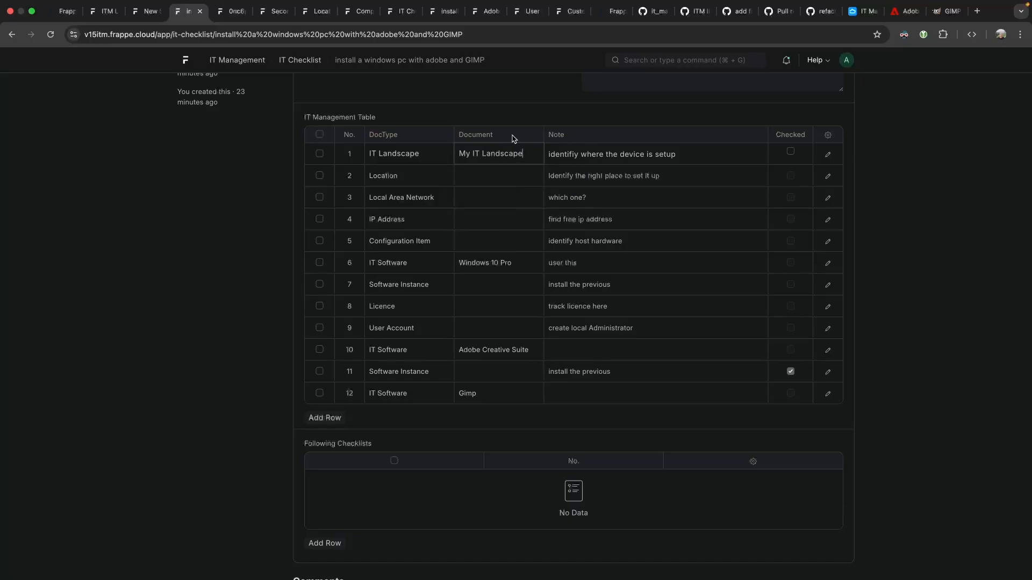
Clear row 1's document again and save the checklist.
{"action": "left_click", "coordinate": [525, 156]}
{"action": "left_click", "coordinate": [528, 155]}
{"action": "left_click", "coordinate": [578, 114]}
{"action": "scroll", "coordinate": [491, 168], "scroll_direction": "up", "scroll_amount": 3}
{"action": "key", "text": "super+s"}
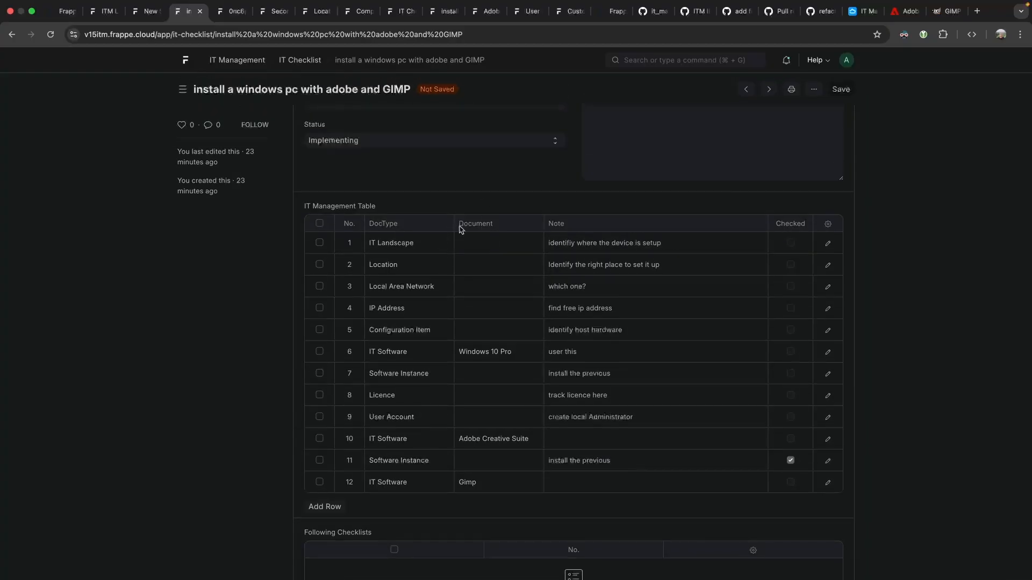
{"action": "scroll", "coordinate": [432, 164], "scroll_direction": "up", "scroll_amount": 2}
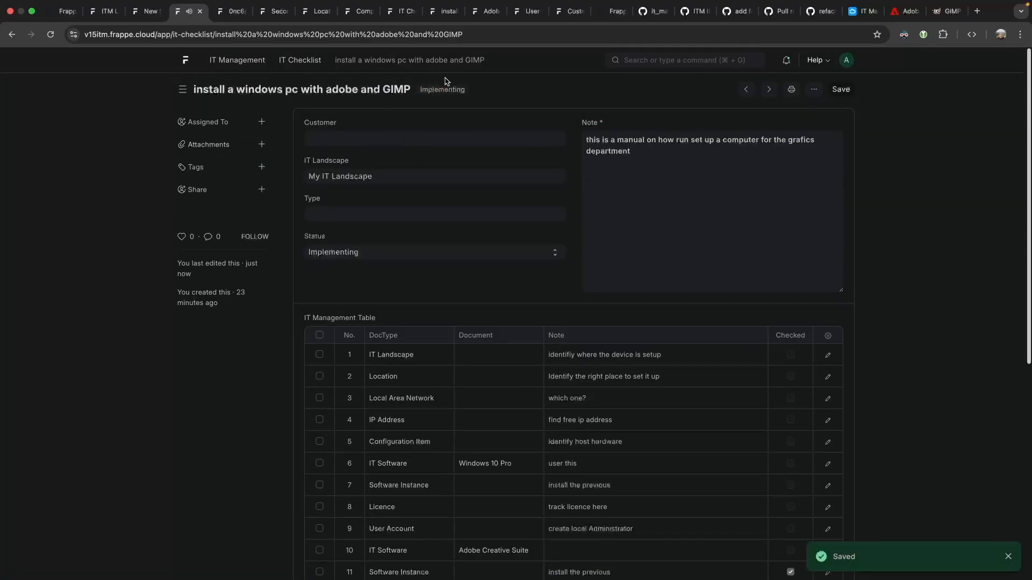
{"action": "scroll", "coordinate": [720, 446], "scroll_direction": "down", "scroll_amount": 2}
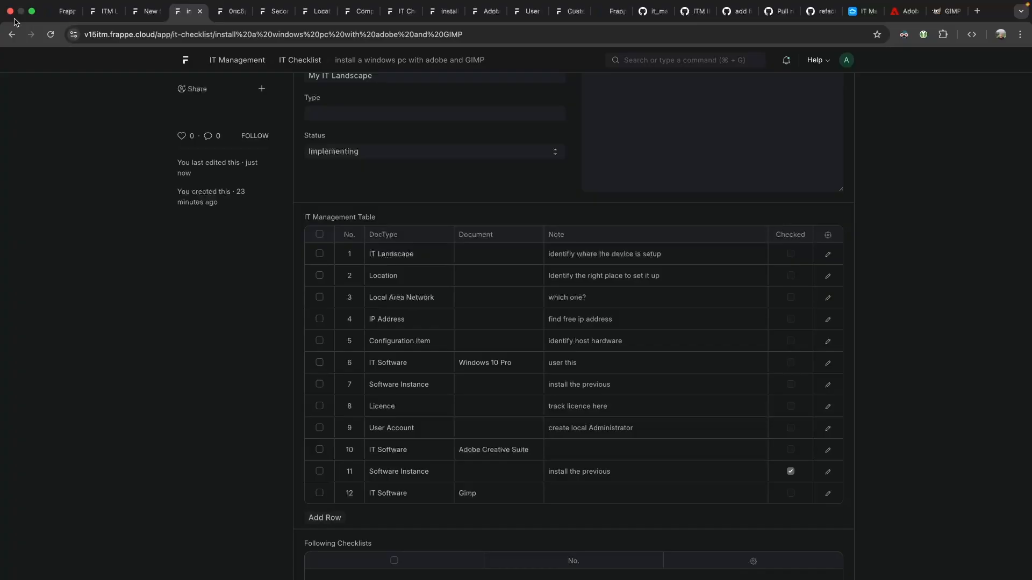
{"action": "left_click", "coordinate": [10, 37]}
Go back to My IT Landscape, view its Subnet connection list, and return.
{"action": "left_click", "coordinate": [11, 36]}
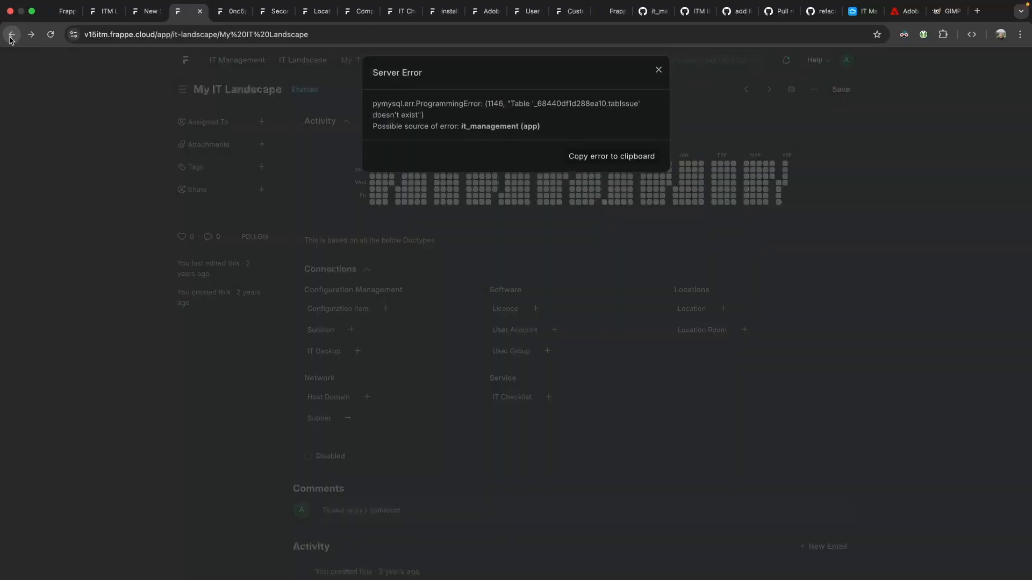
{"action": "left_click", "coordinate": [214, 216]}
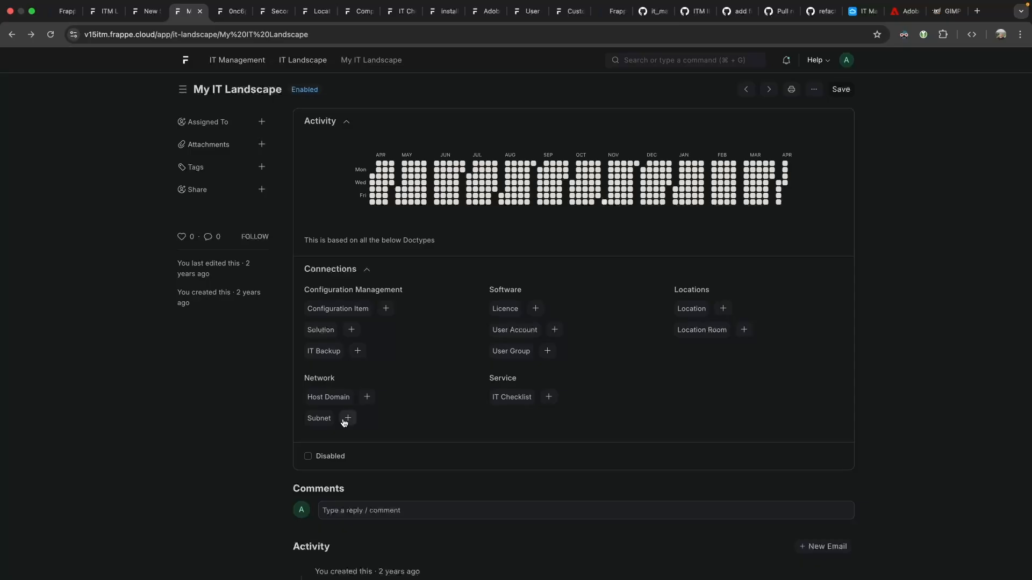
{"action": "left_click", "coordinate": [322, 418]}
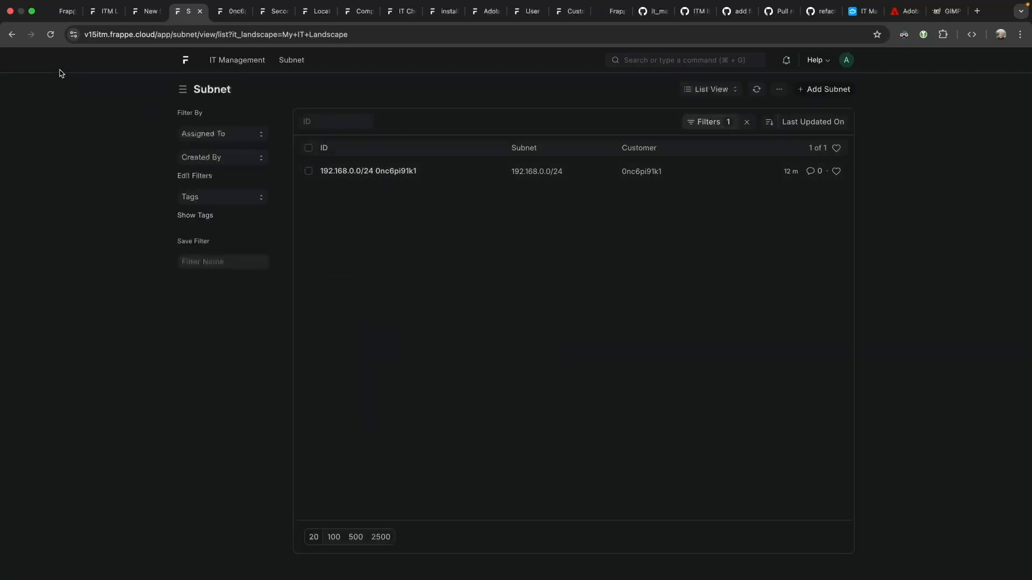
{"action": "left_click", "coordinate": [12, 34]}
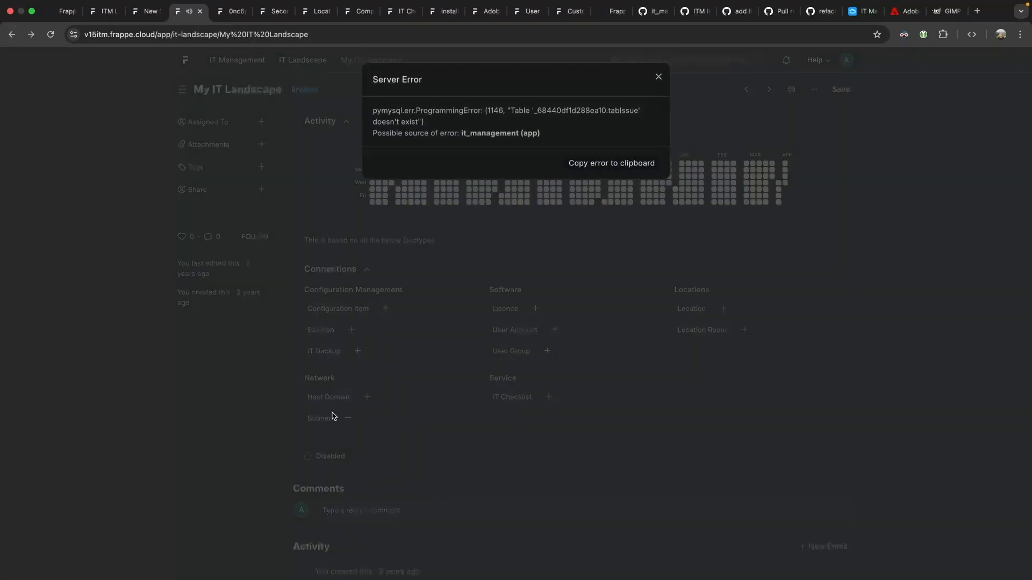
{"action": "left_click", "coordinate": [421, 391]}
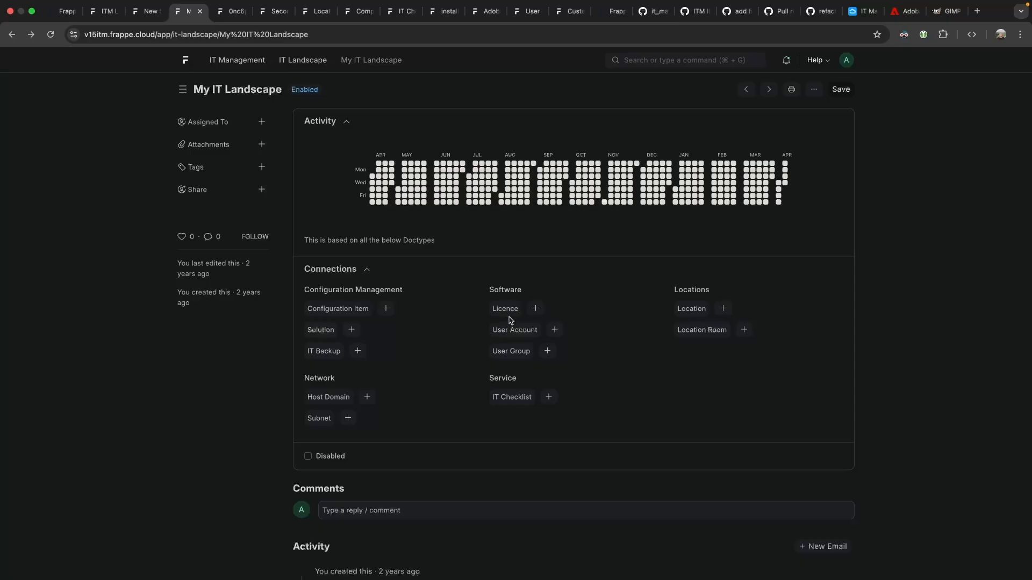
Review the adobe licence for one seat in My IT Landscape and its linked software instances.
{"action": "left_click", "coordinate": [505, 309]}
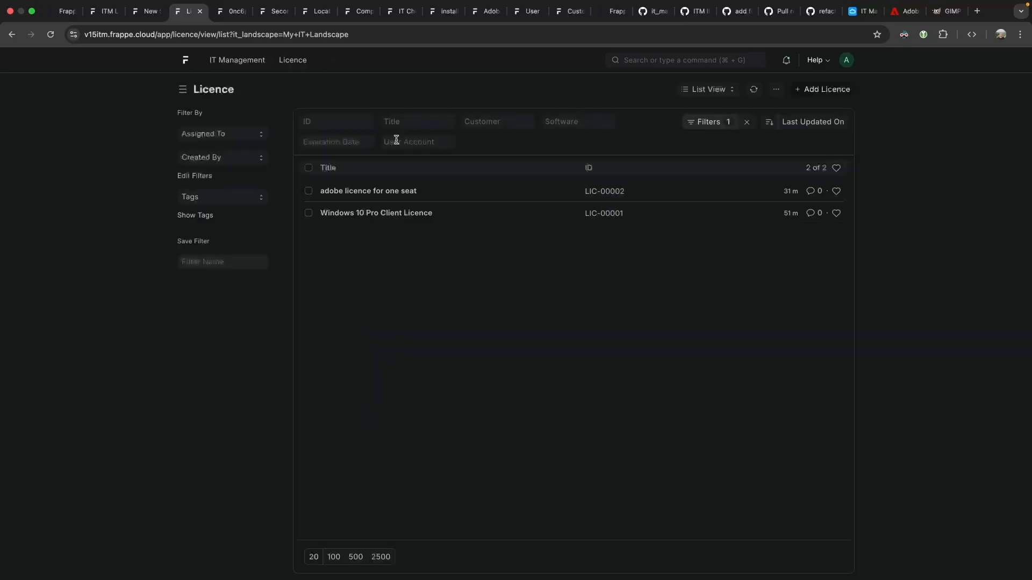
{"action": "left_click", "coordinate": [350, 195]}
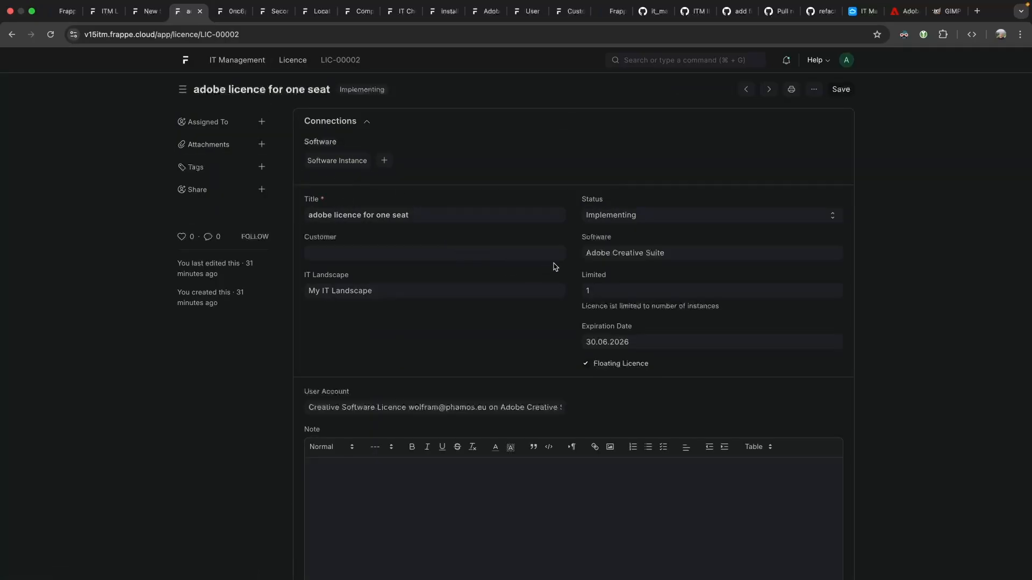
{"action": "left_click", "coordinate": [337, 161]}
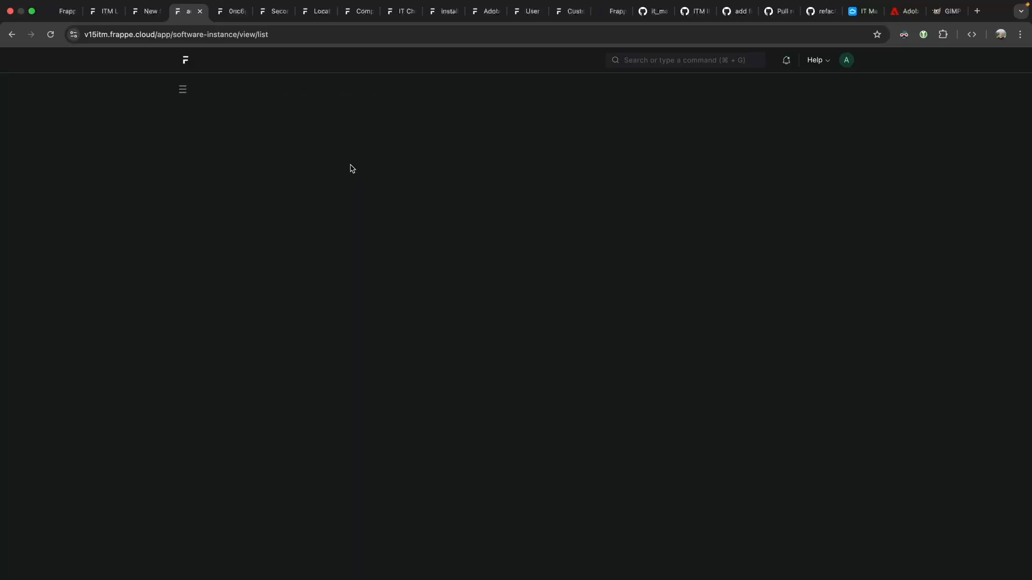
{"action": "left_click", "coordinate": [12, 35]}
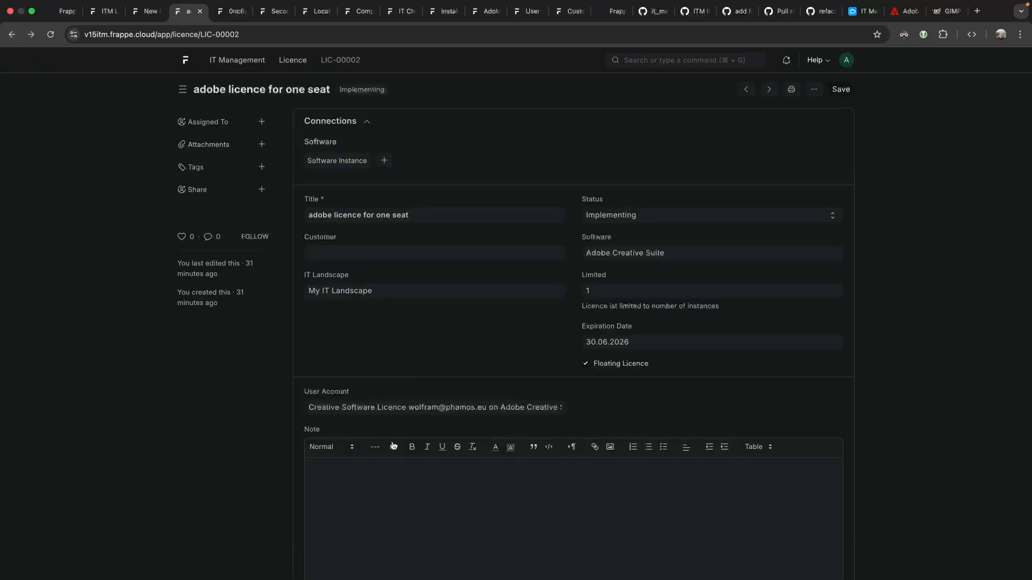
{"action": "scroll", "coordinate": [483, 419], "scroll_direction": "down", "scroll_amount": 3}
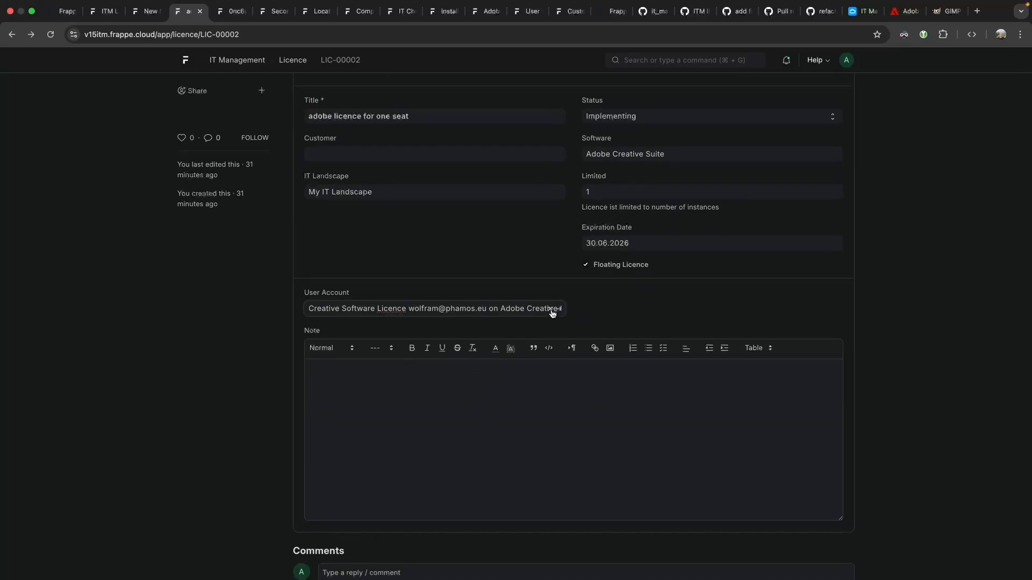
Open the licence's user account, then the Adobe Creative Suite instance and its Windows PC item.
{"action": "left_click", "coordinate": [557, 311]}
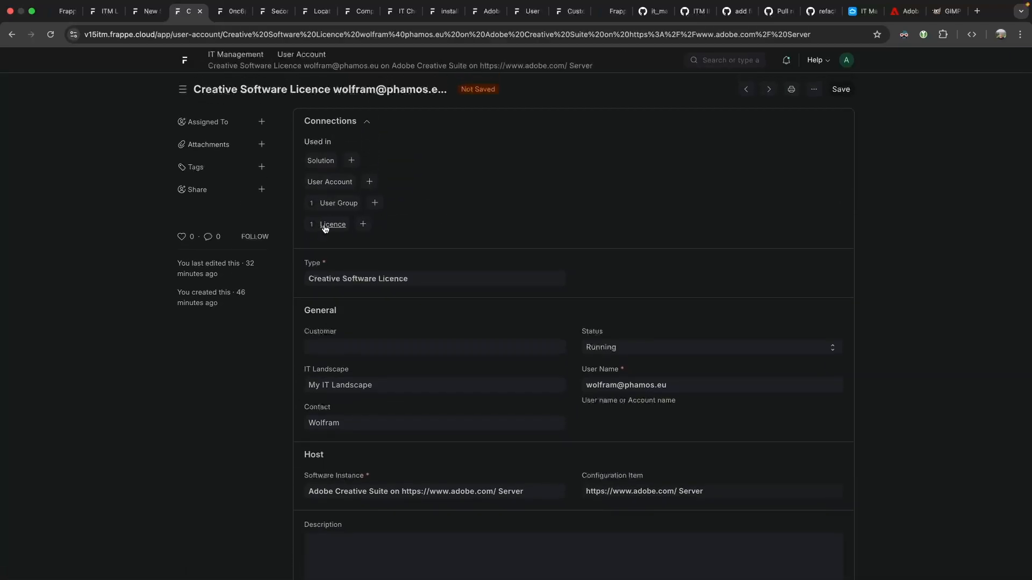
{"action": "scroll", "coordinate": [376, 385], "scroll_direction": "down", "scroll_amount": 2}
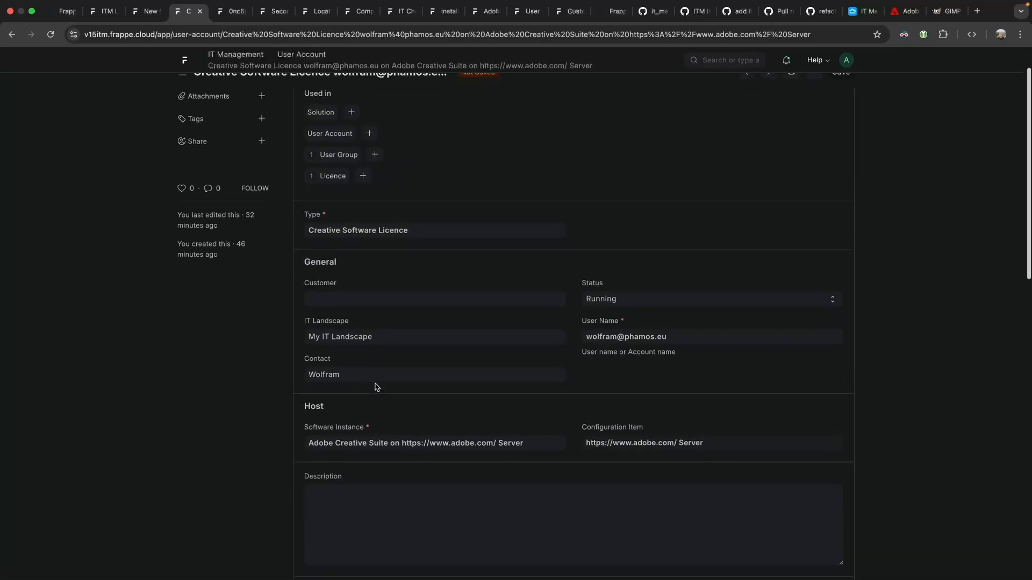
{"action": "scroll", "coordinate": [408, 422], "scroll_direction": "down", "scroll_amount": 20}
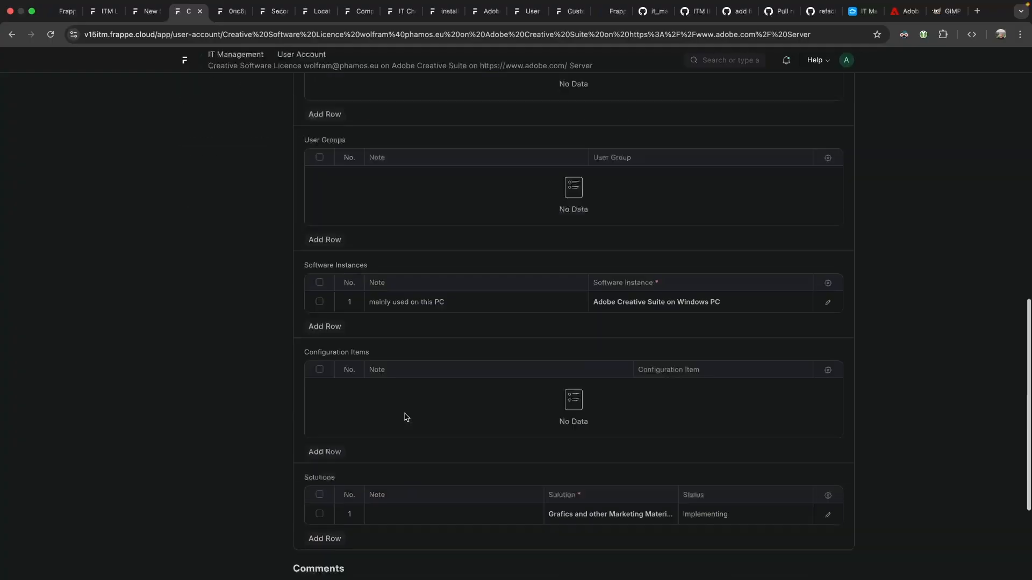
{"action": "left_click", "coordinate": [410, 186]}
{"action": "left_click", "coordinate": [799, 188]}
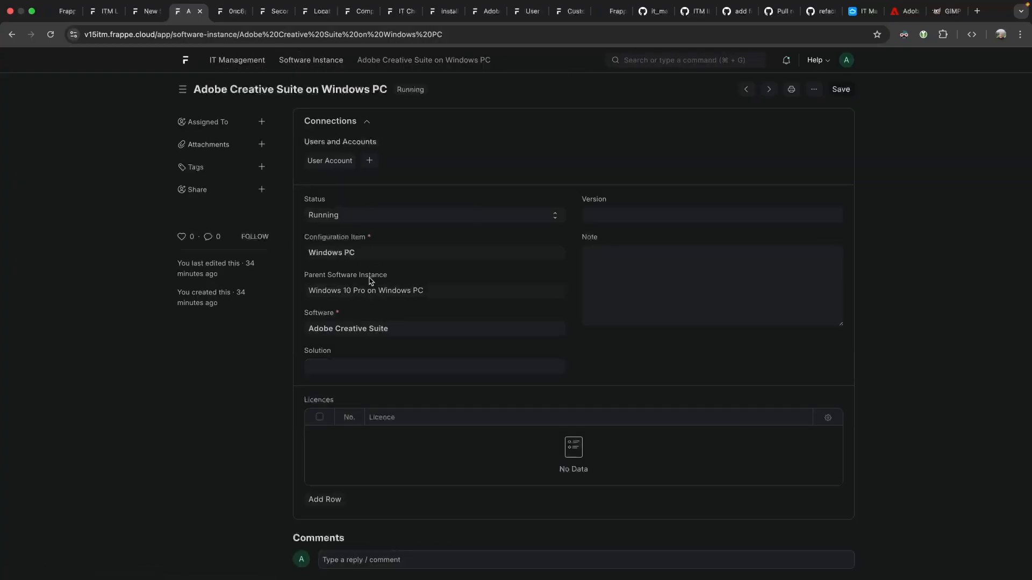
{"action": "left_click", "coordinate": [342, 257]}
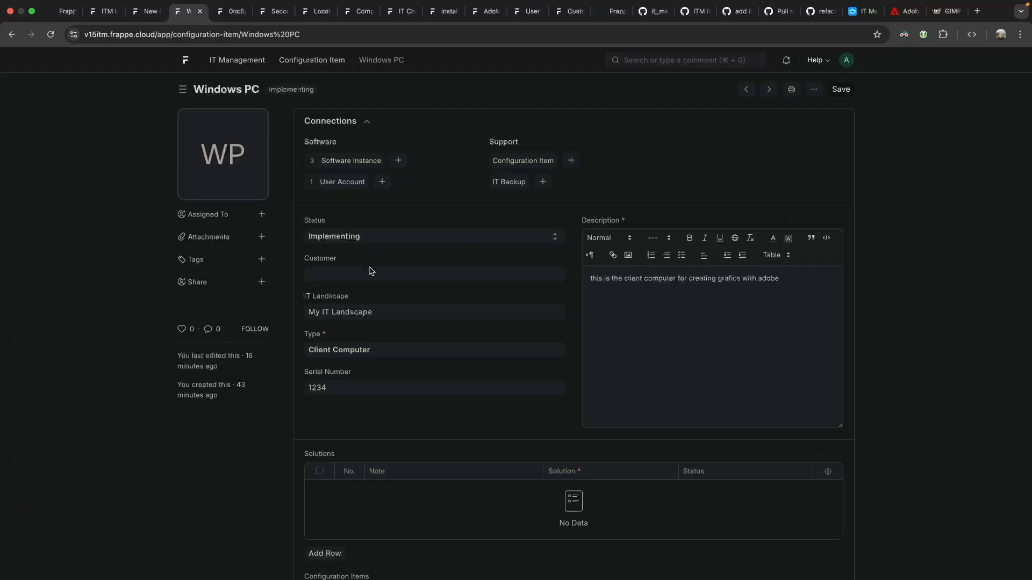
Back in My IT Landscape, inspect configuration items in the Grafics Corner Office location room.
{"action": "left_click", "coordinate": [557, 314]}
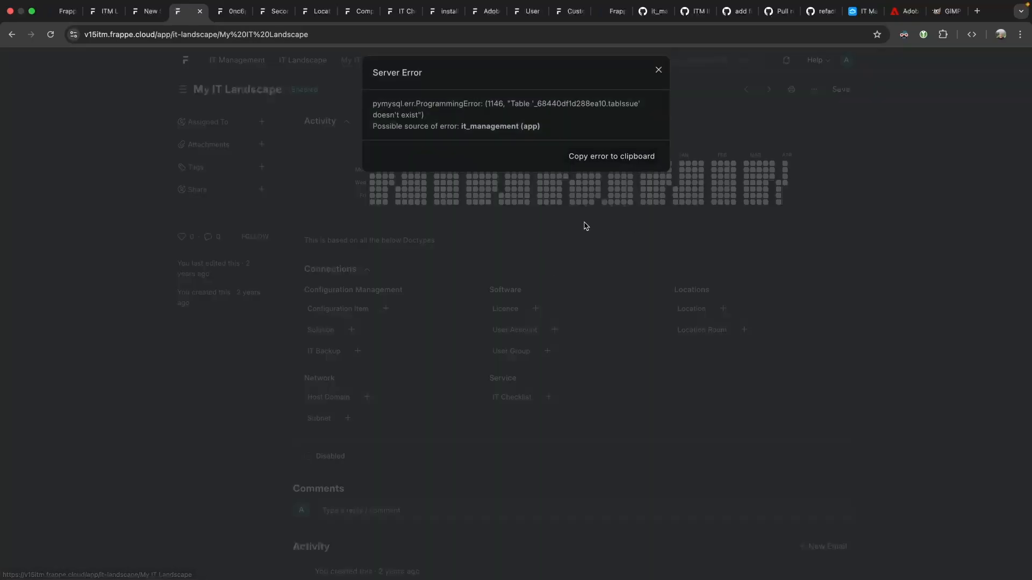
{"action": "left_click", "coordinate": [687, 304]}
{"action": "left_click", "coordinate": [701, 330]}
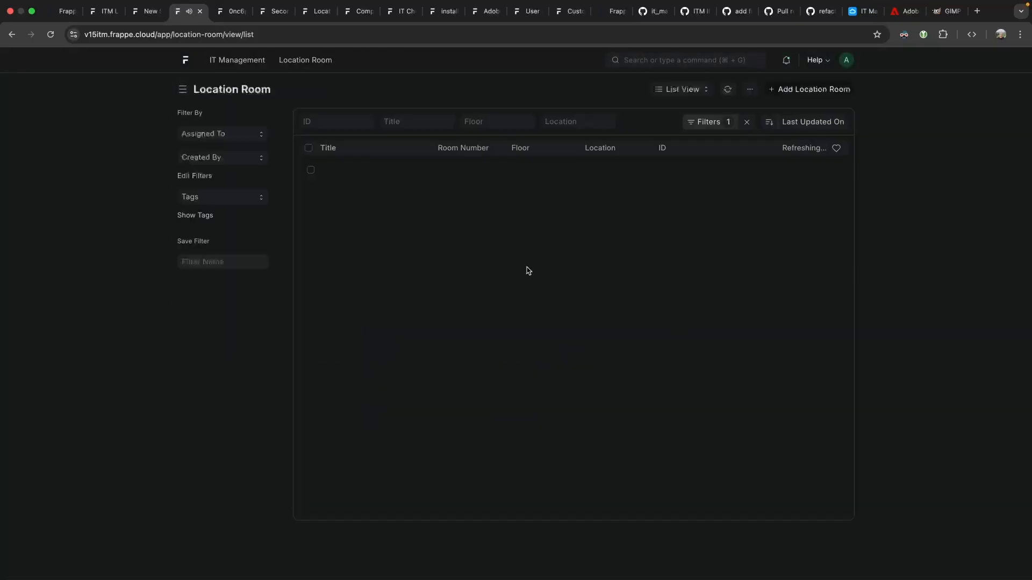
{"action": "left_click", "coordinate": [350, 173]}
{"action": "left_click", "coordinate": [353, 162]}
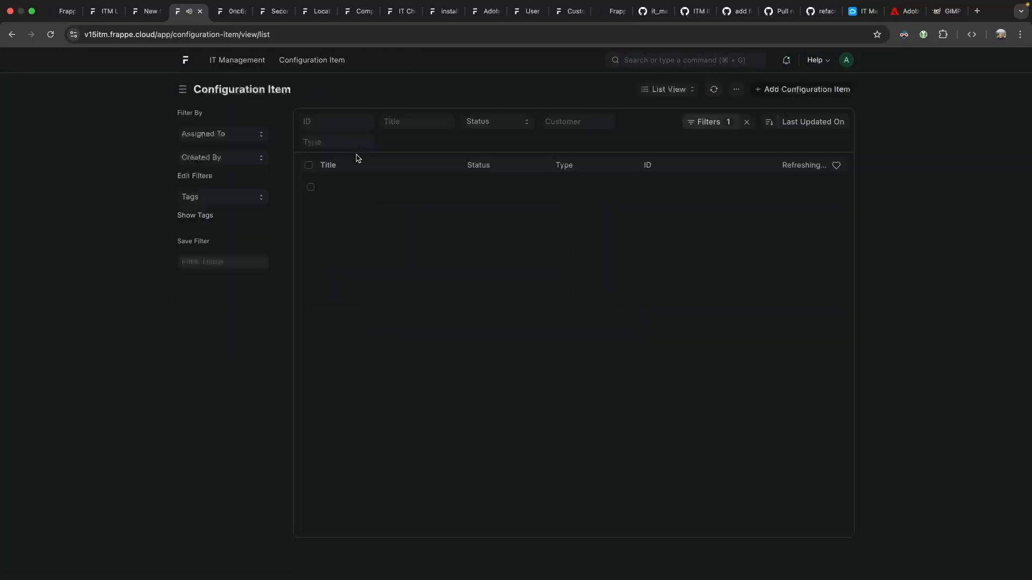
{"action": "mouse_move", "coordinate": [356, 190]}
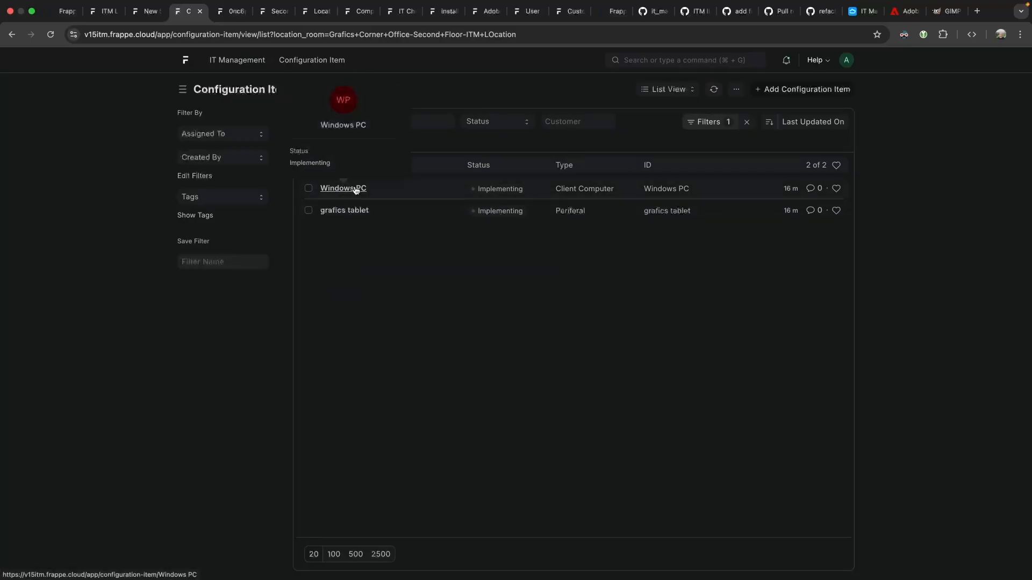
{"action": "left_click", "coordinate": [11, 36]}
{"action": "left_click", "coordinate": [11, 35]}
{"action": "left_click", "coordinate": [12, 35]}
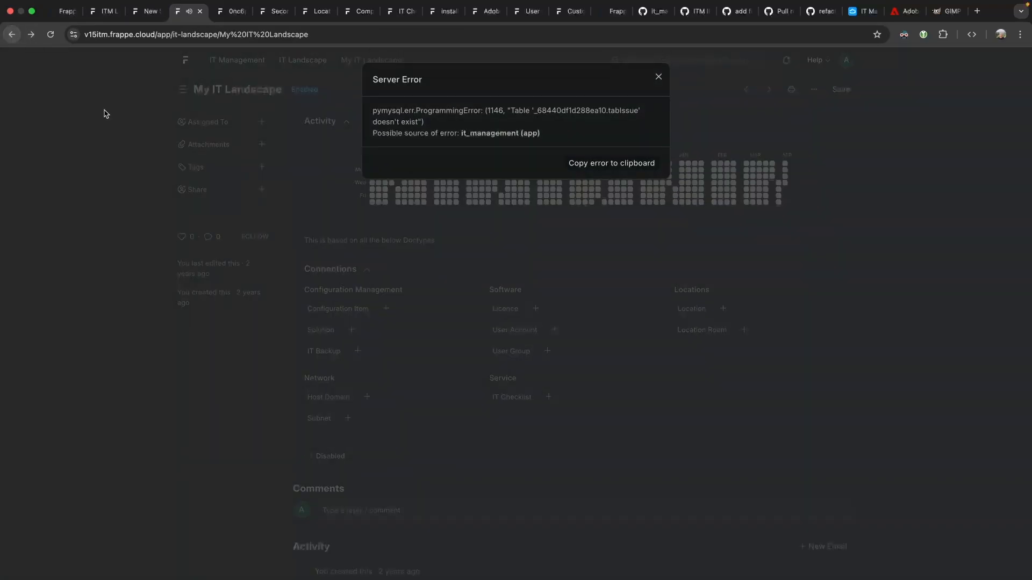
{"action": "left_click", "coordinate": [78, 82]}
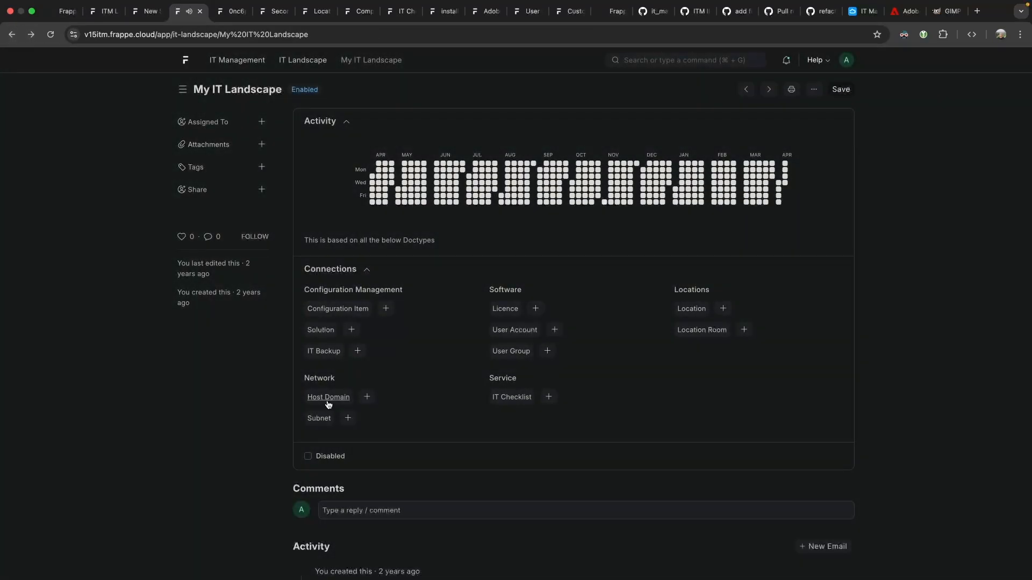
Quick-create the host domain phamos.eu and dismiss the server error it triggers.
{"action": "left_click", "coordinate": [367, 396]}
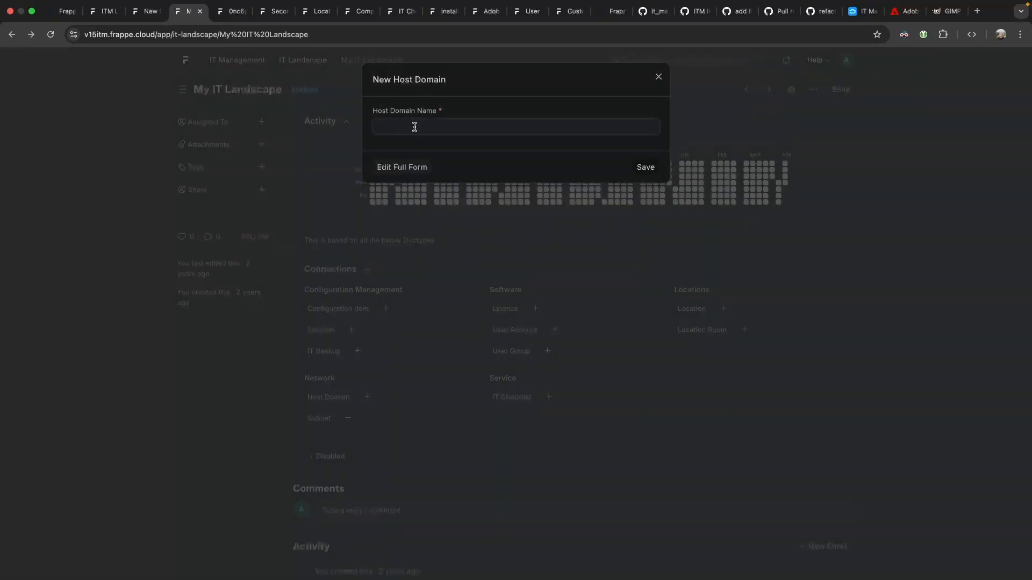
{"action": "type", "text": "phamos.eu"}
{"action": "left_click", "coordinate": [645, 170]}
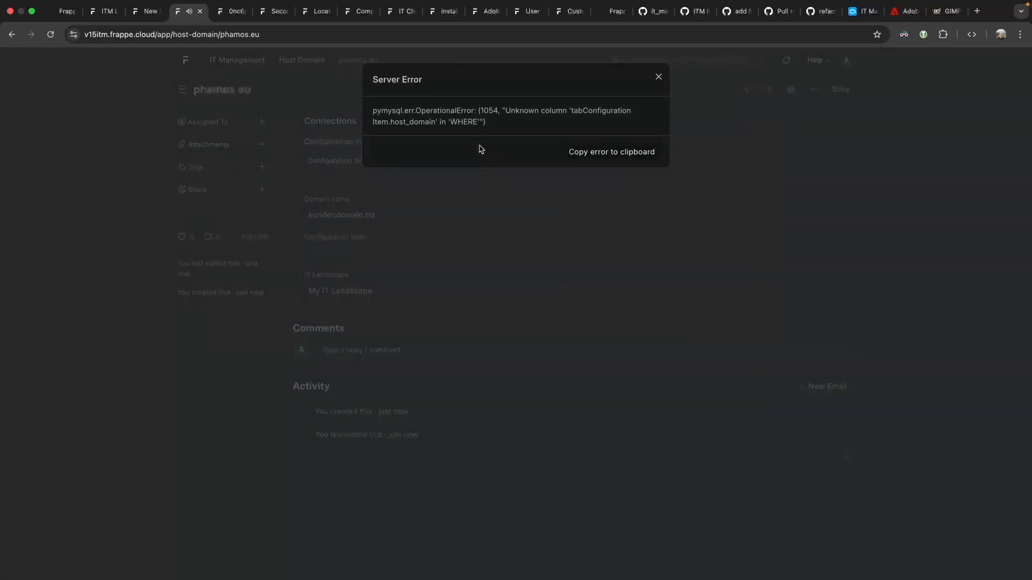
{"action": "left_click_drag", "start_coordinate": [515, 112], "coordinate": [616, 119]}
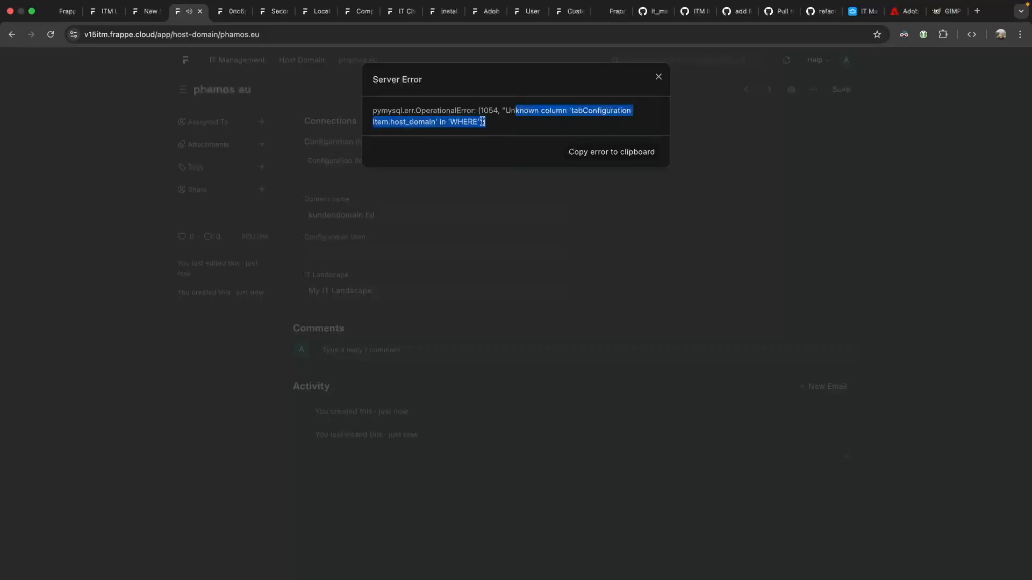
{"action": "right_click", "coordinate": [400, 121]}
{"action": "left_click", "coordinate": [400, 121]}
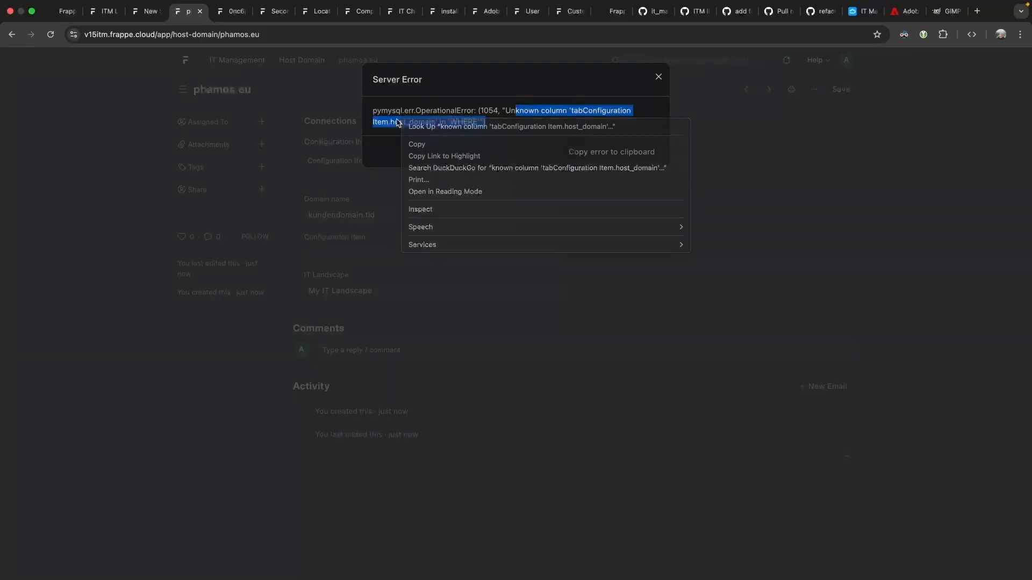
{"action": "left_click", "coordinate": [430, 187]}
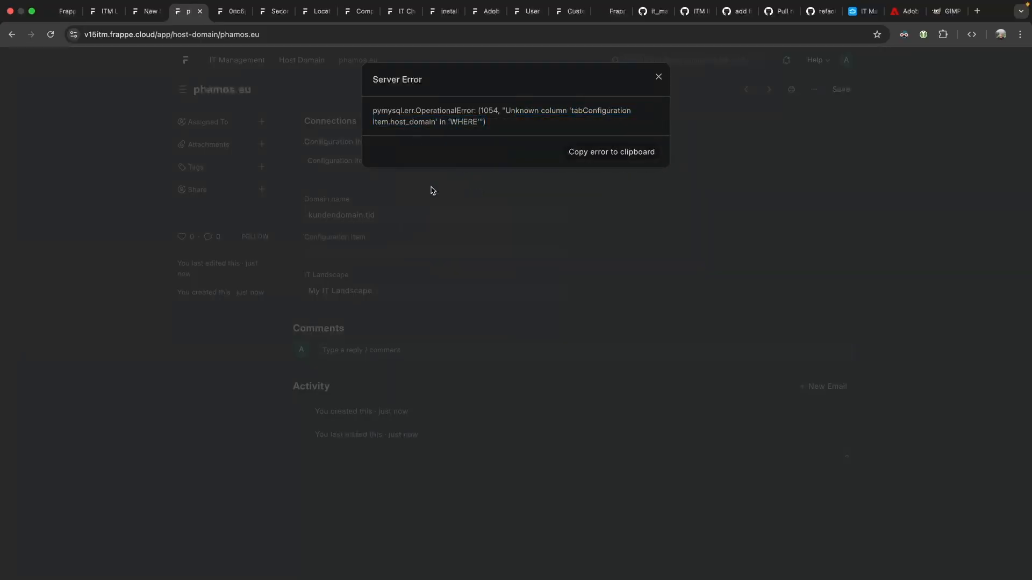
{"action": "left_click", "coordinate": [371, 237]}
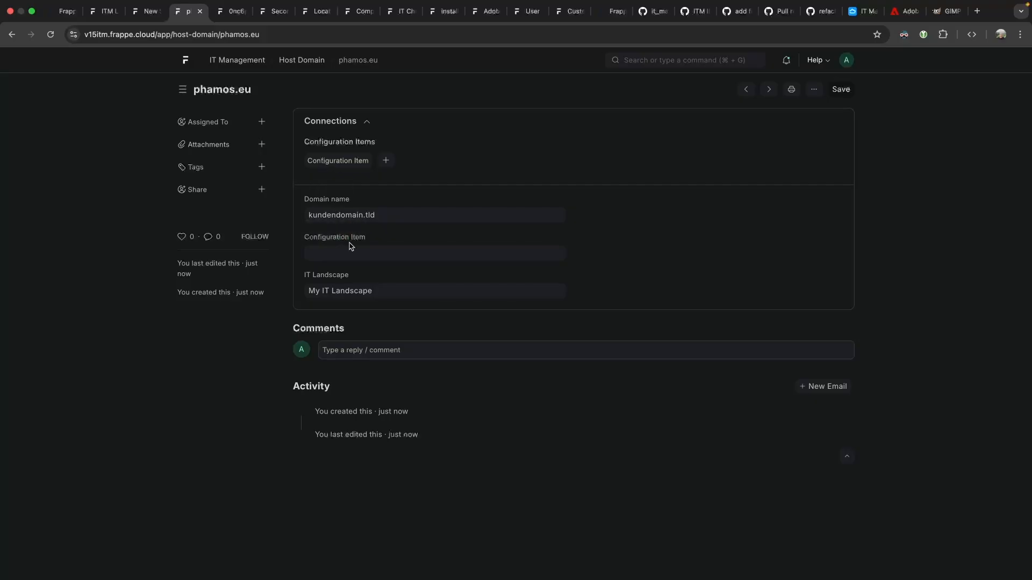
Duplicate the phamos.eu page in a second browser tab and close its server error.
{"action": "left_click", "coordinate": [358, 252]}
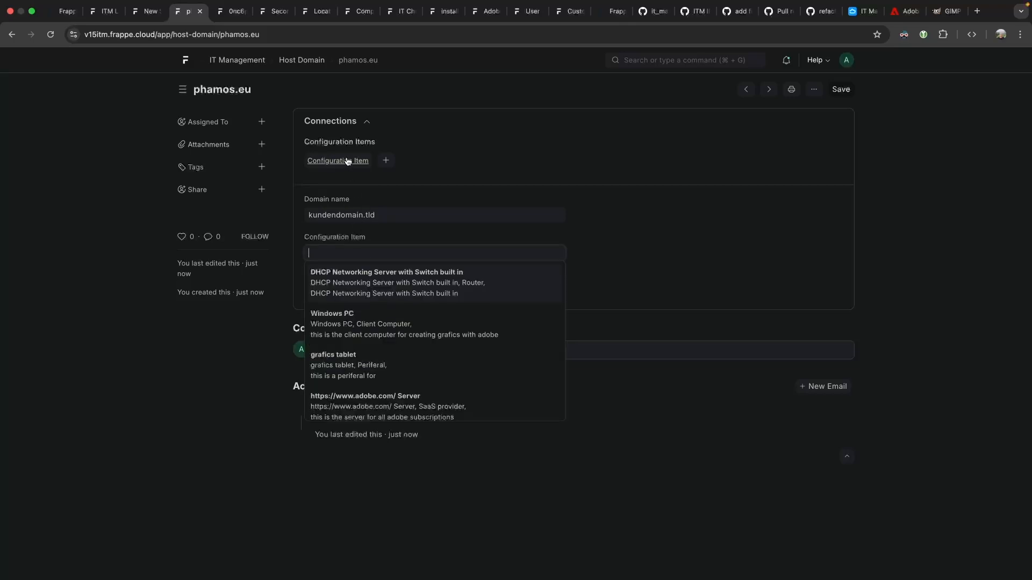
{"action": "right_click", "coordinate": [187, 10]}
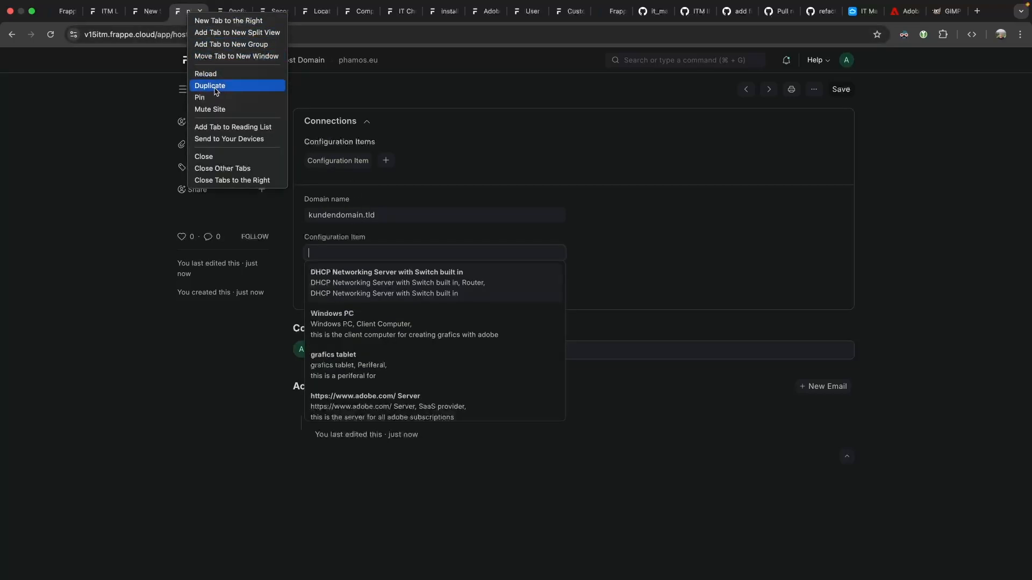
{"action": "left_click", "coordinate": [236, 71]}
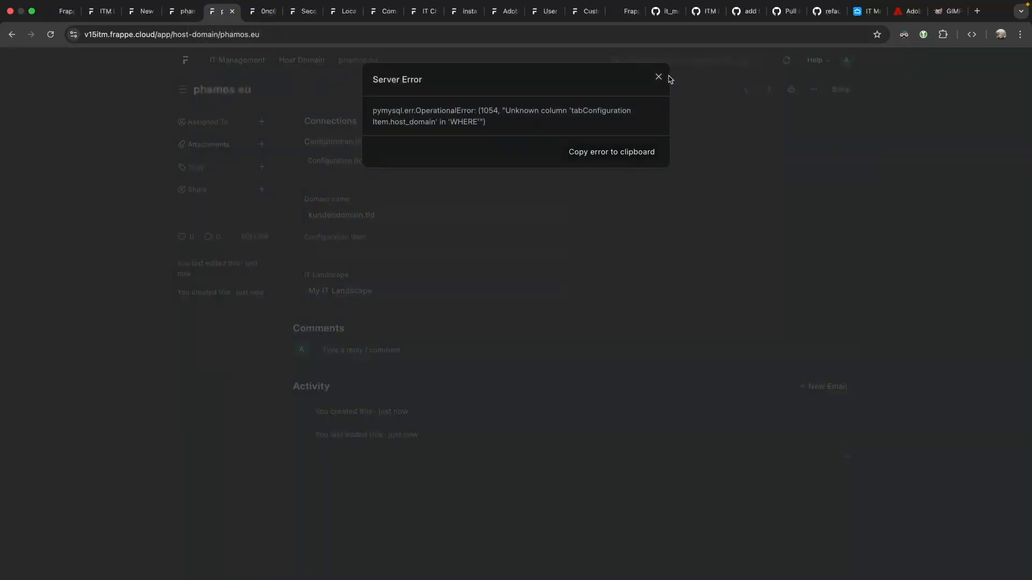
{"action": "left_click", "coordinate": [663, 76]}
Open the Windows PC configuration item and go to Customize Form for Configuration Item.
{"action": "left_click", "coordinate": [682, 61]}
{"action": "type", "text": "configu"}
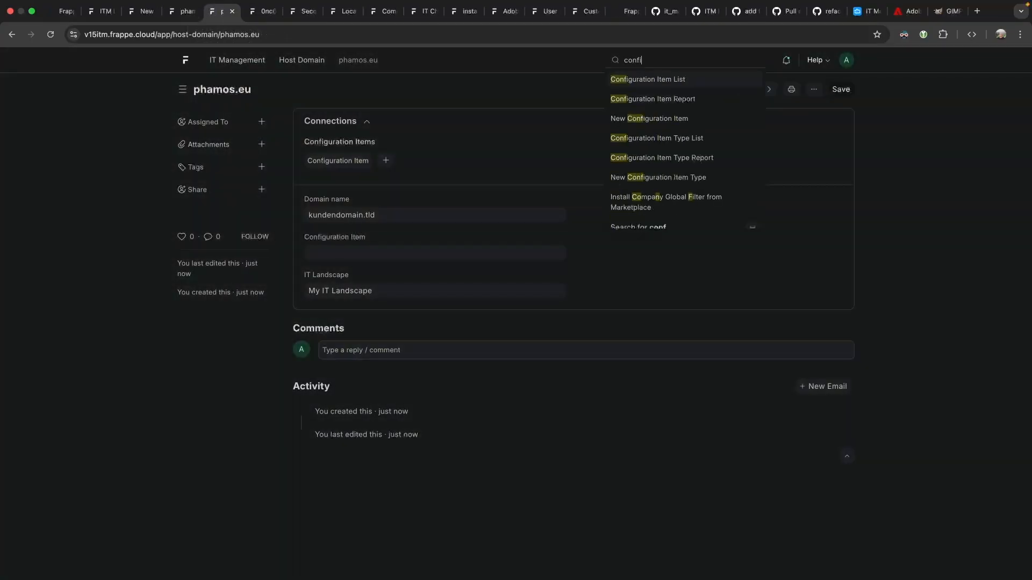
{"action": "key", "text": "Return"}
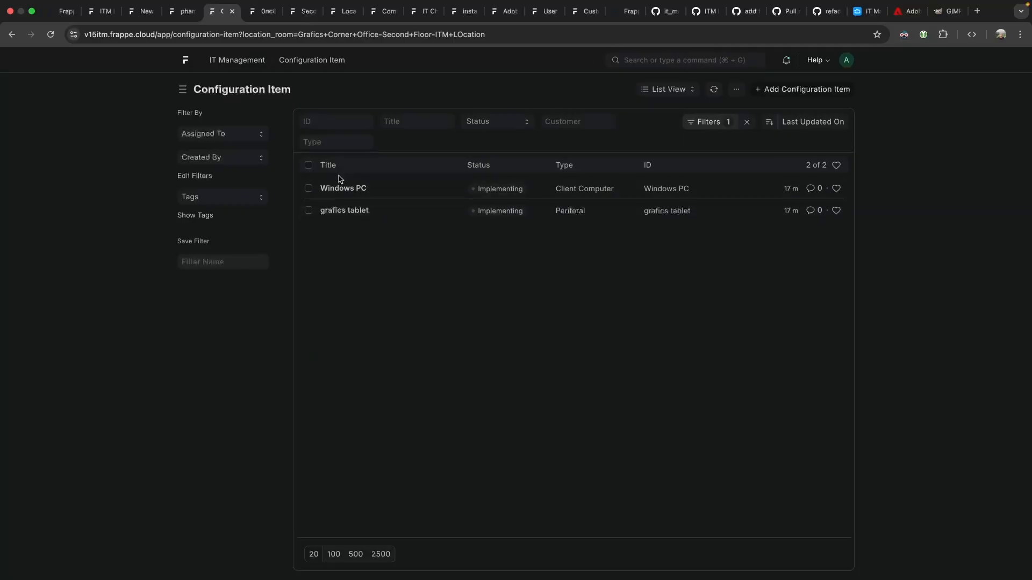
{"action": "left_click", "coordinate": [370, 197]}
{"action": "left_click", "coordinate": [814, 89]}
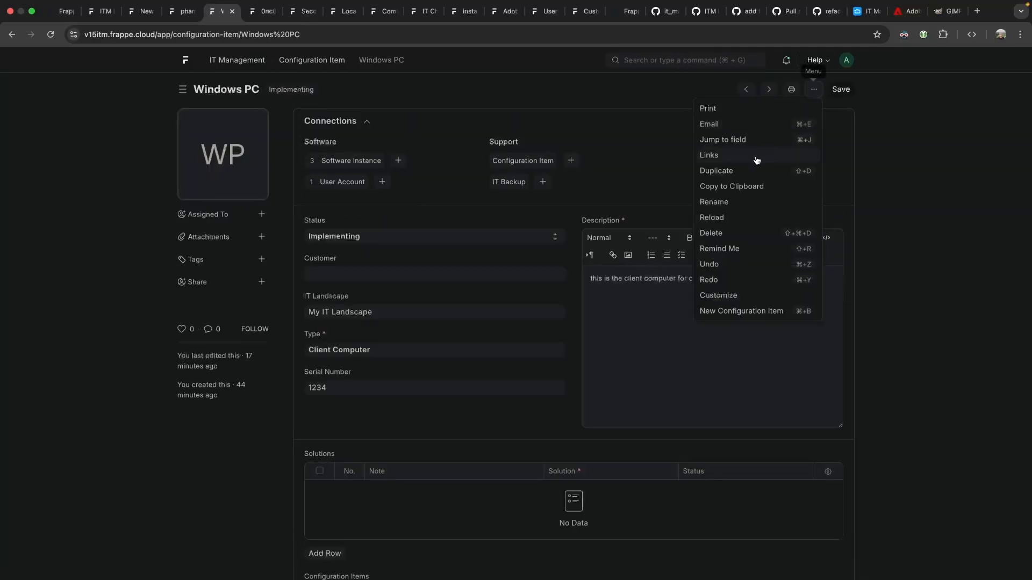
{"action": "left_click", "coordinate": [742, 140]}
{"action": "type", "text": "host"}
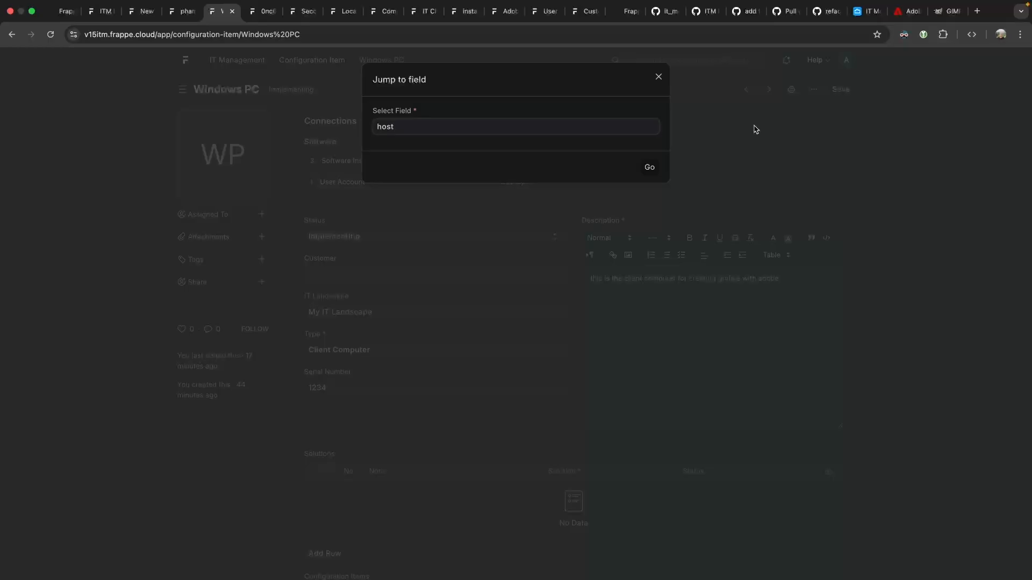
{"action": "left_click", "coordinate": [658, 76]}
{"action": "left_click", "coordinate": [813, 89]}
{"action": "left_click", "coordinate": [718, 295]}
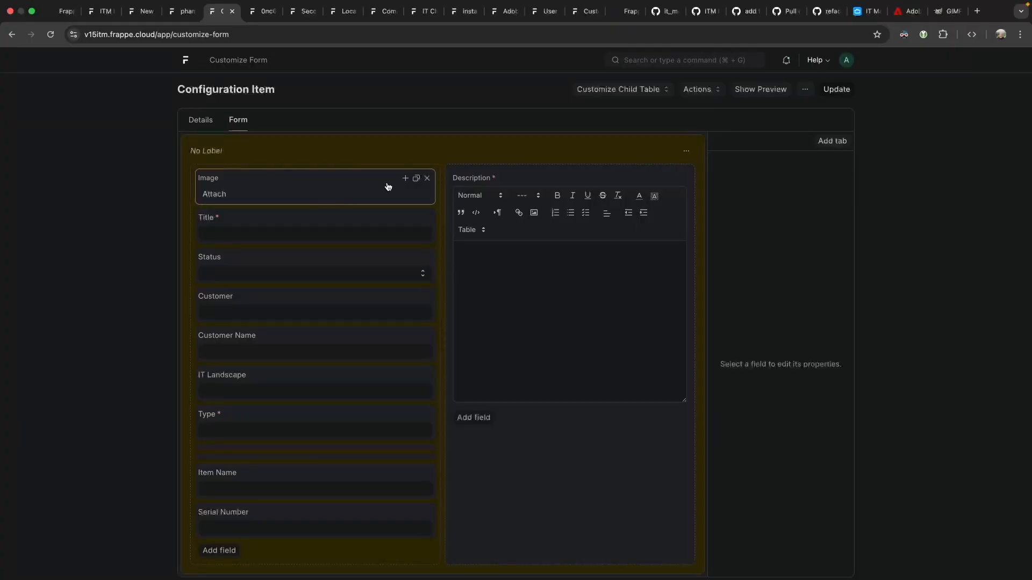
Add a new form section labelled 'Custom Via UI'.
{"action": "left_click", "coordinate": [686, 151]}
{"action": "left_click", "coordinate": [657, 187]}
{"action": "scroll", "coordinate": [558, 304], "scroll_direction": "down", "scroll_amount": 10}
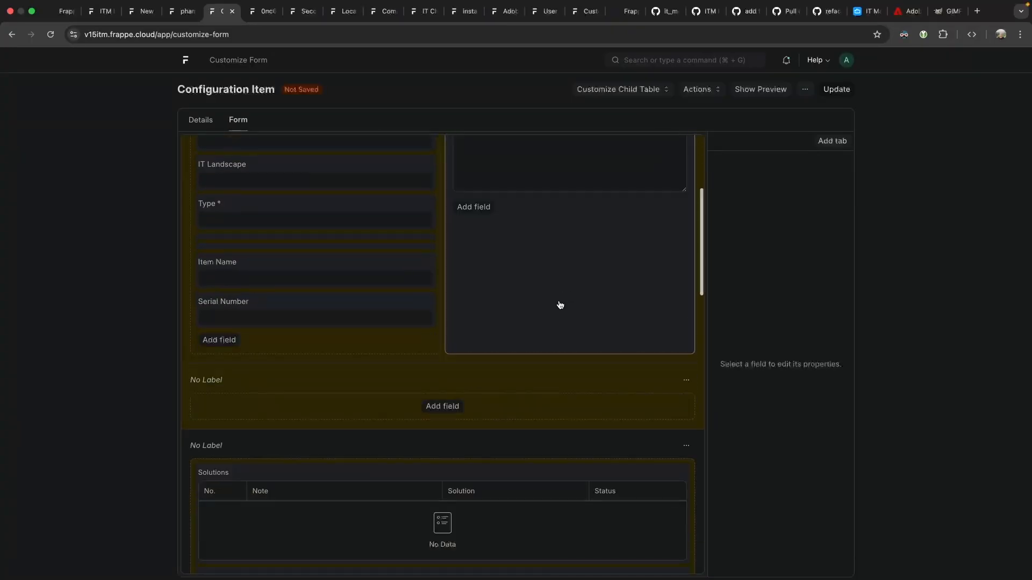
{"action": "scroll", "coordinate": [410, 168], "scroll_direction": "up", "scroll_amount": 8}
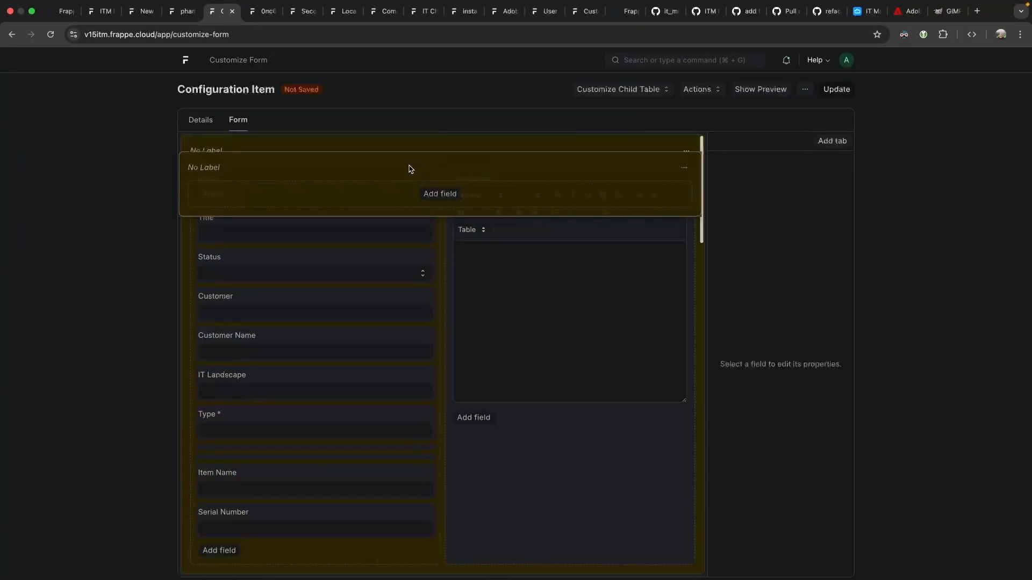
{"action": "left_click", "coordinate": [437, 163]}
{"action": "left_click", "coordinate": [758, 172]}
{"action": "type", "text": "Custom Via UI"}
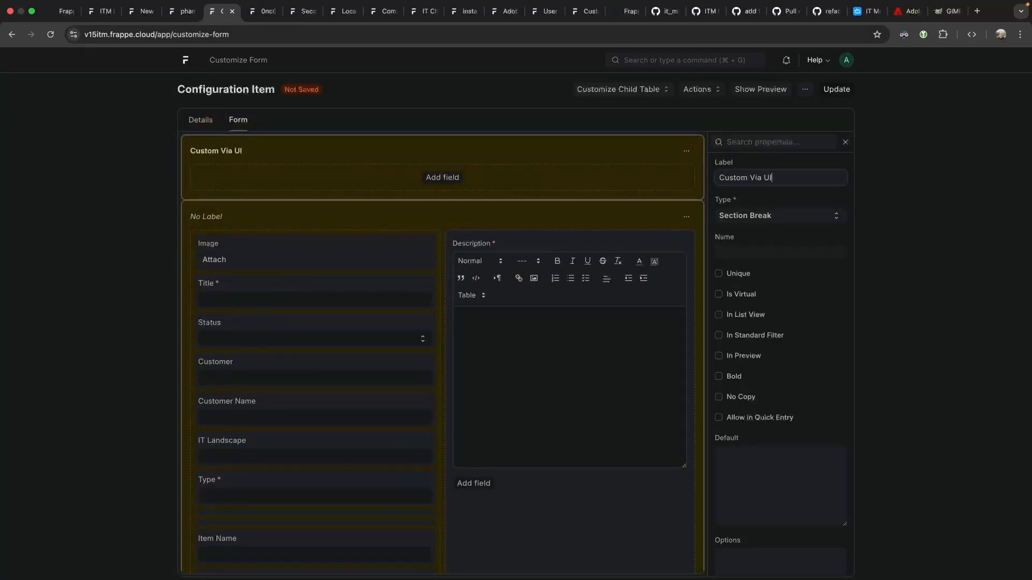
{"action": "key", "text": "Tab"}
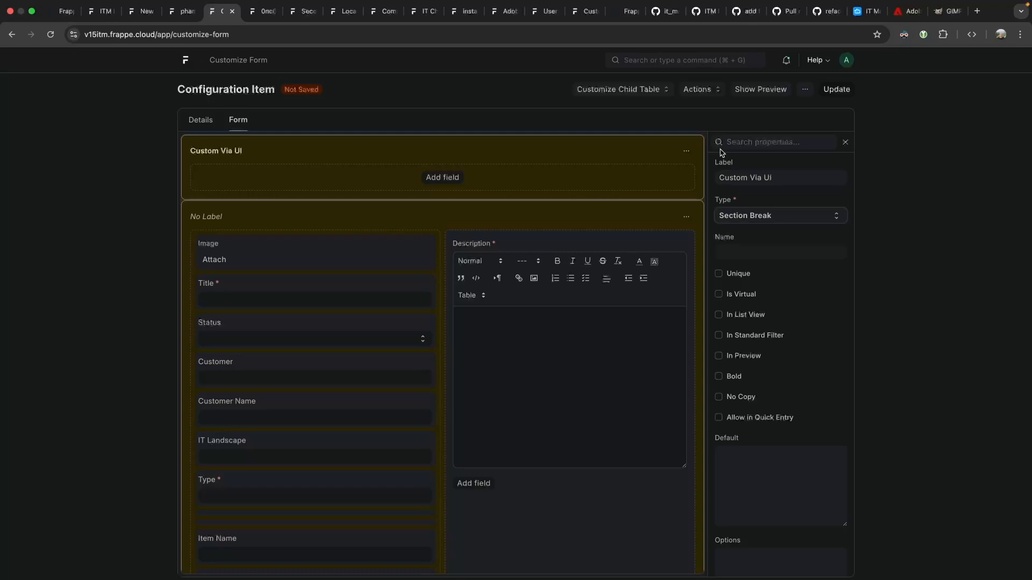
Add a Link field labelled 'Host Domain' to that section and save the customization.
{"action": "left_click", "coordinate": [452, 181]}
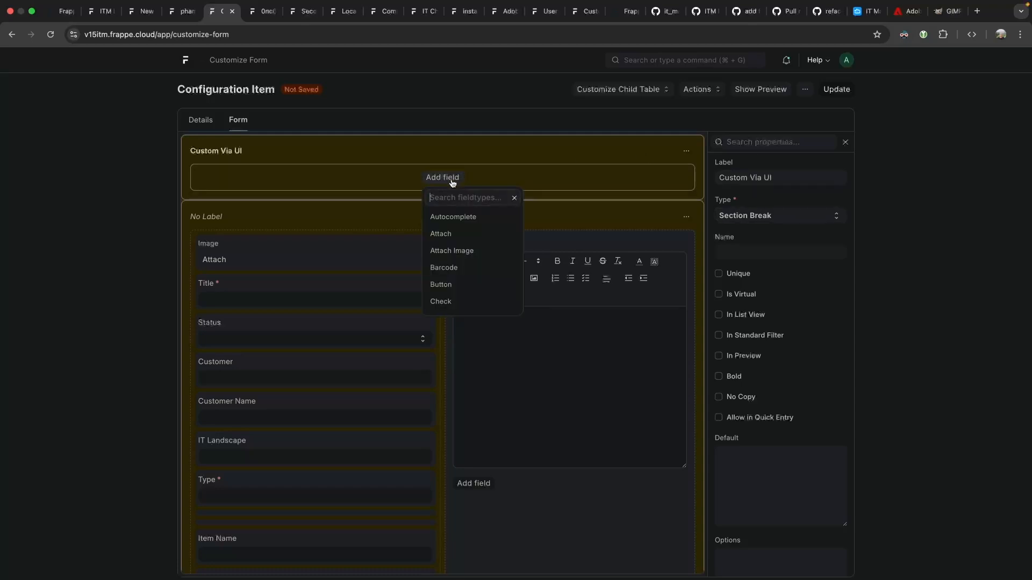
{"action": "type", "text": "link"}
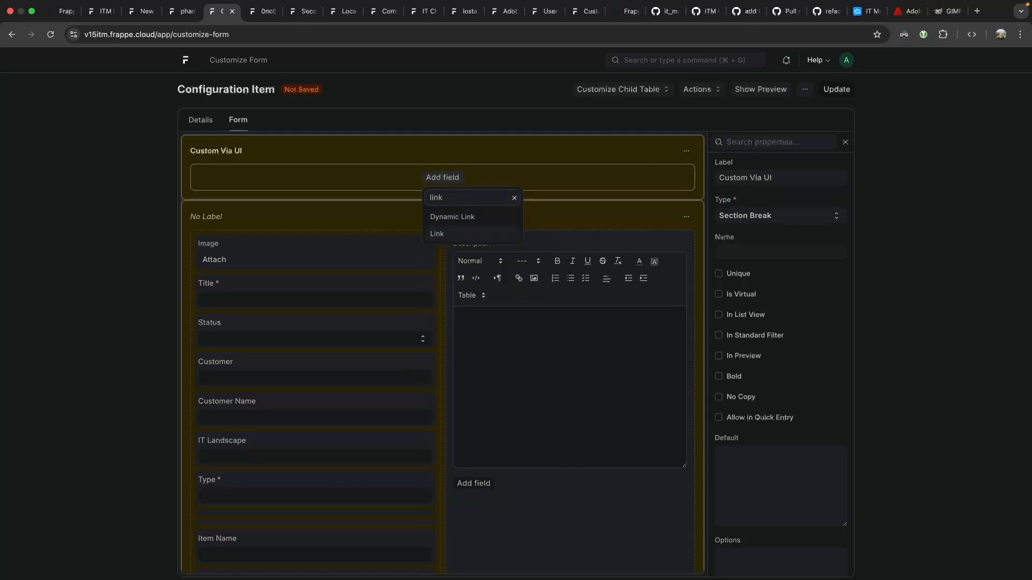
{"action": "key", "text": "Return"}
{"action": "type", "text": "Host Domain"}
{"action": "key", "text": "ctrl+s"}
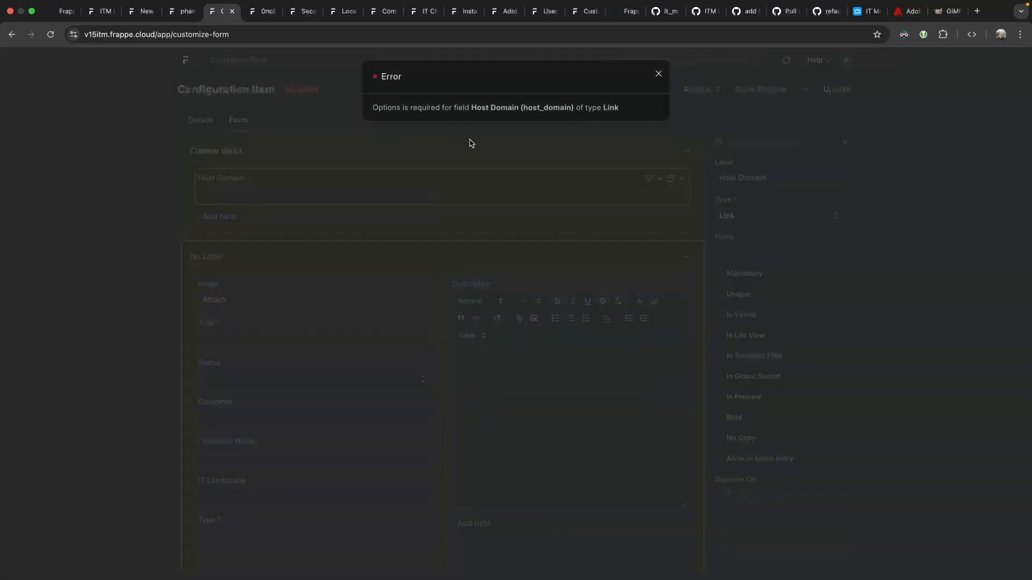
Set the Host Domain field's Options to the Host Domain doctype and save.
{"action": "left_click", "coordinate": [656, 80]}
{"action": "scroll", "coordinate": [739, 324], "scroll_direction": "down", "scroll_amount": 10}
{"action": "left_click", "coordinate": [747, 374]}
{"action": "type", "text": "host domain"}
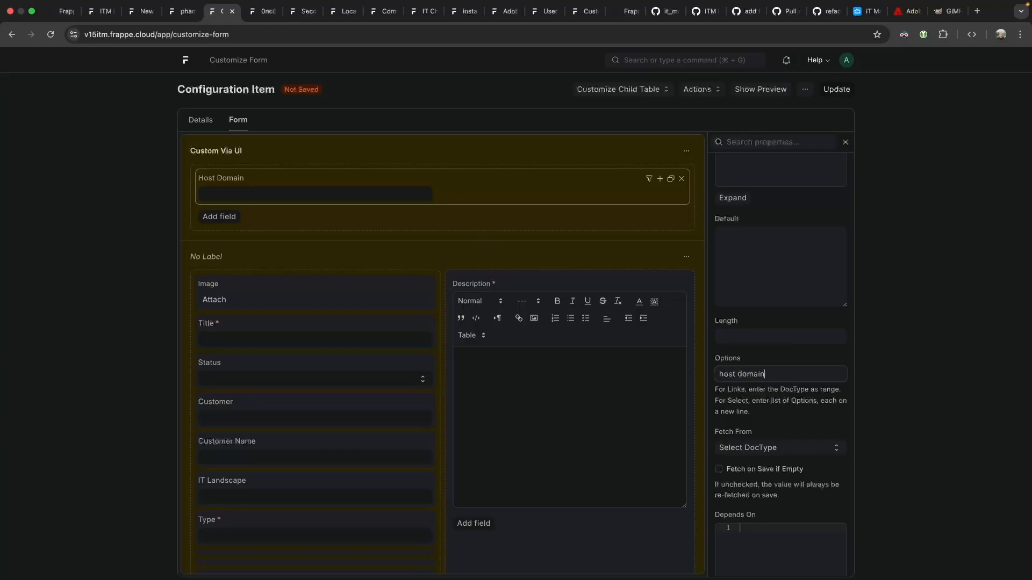
{"action": "left_click", "coordinate": [745, 392]}
{"action": "key", "text": "super+s"}
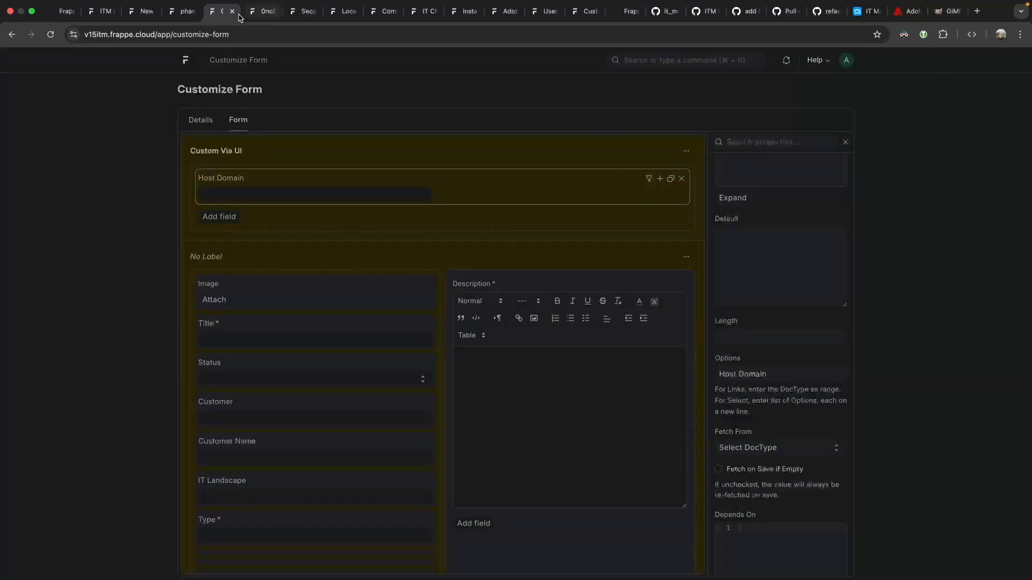
Reload phamos.eu to check the missing-column error, then inspect the field name custom_host_domain.
{"action": "left_click", "coordinate": [183, 11]}
{"action": "key", "text": "super+r"}
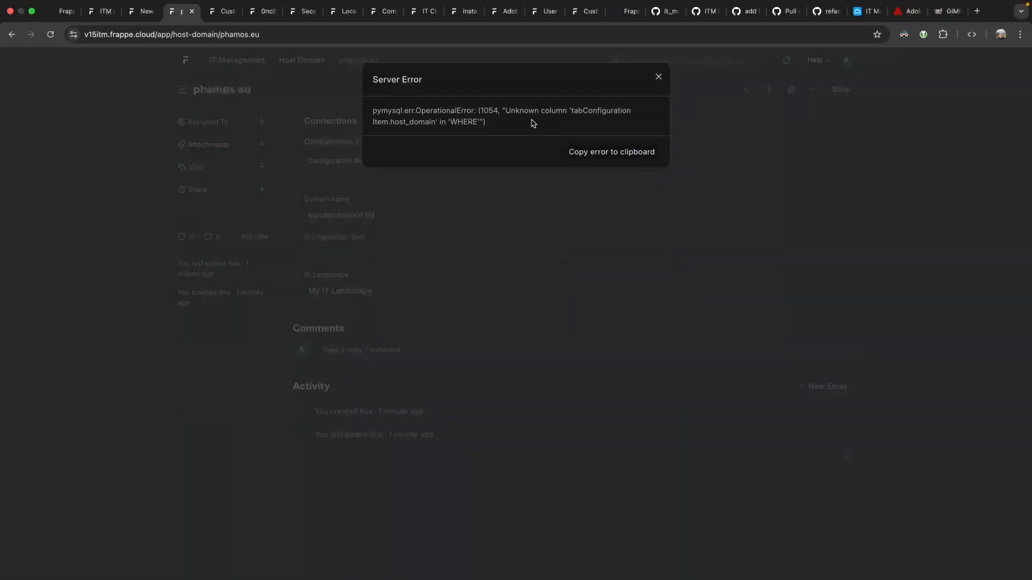
{"action": "left_click_drag", "start_coordinate": [583, 114], "coordinate": [620, 109]}
{"action": "left_click", "coordinate": [620, 109]}
{"action": "left_click_drag", "start_coordinate": [389, 121], "coordinate": [441, 123]}
{"action": "left_click", "coordinate": [223, 11]}
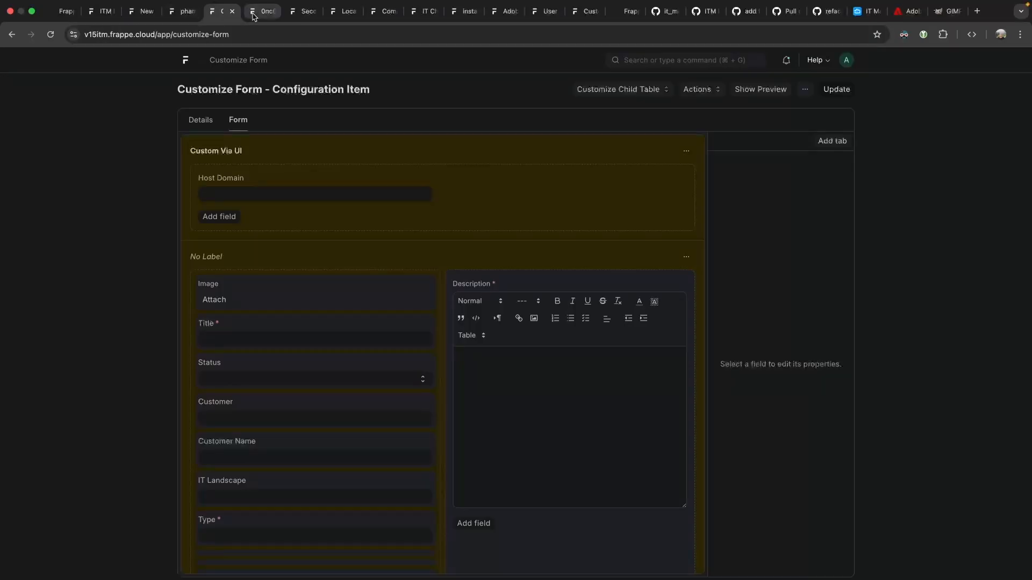
{"action": "left_click", "coordinate": [433, 188]}
{"action": "double_click", "coordinate": [757, 253]}
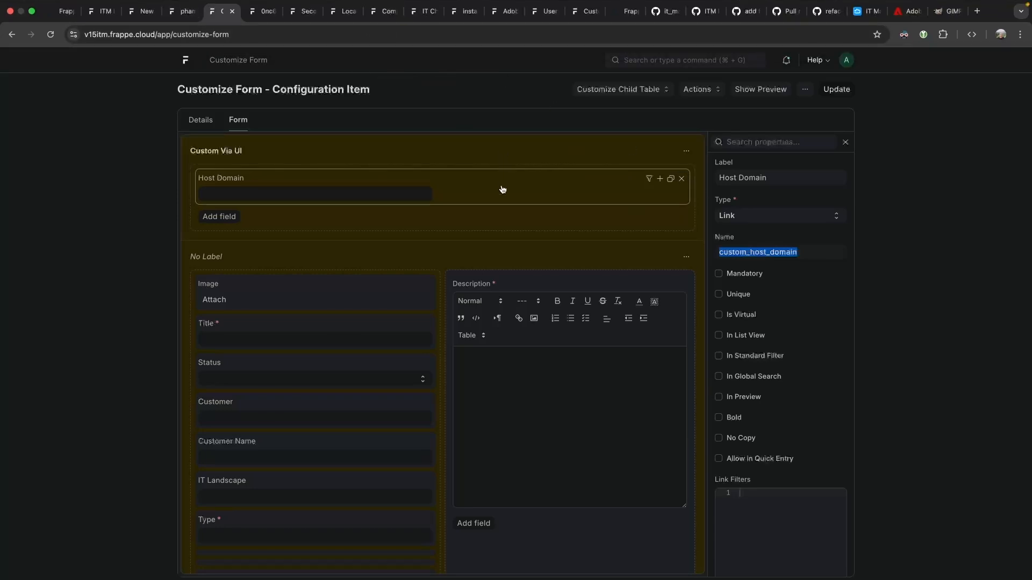
{"action": "left_click", "coordinate": [422, 13]}
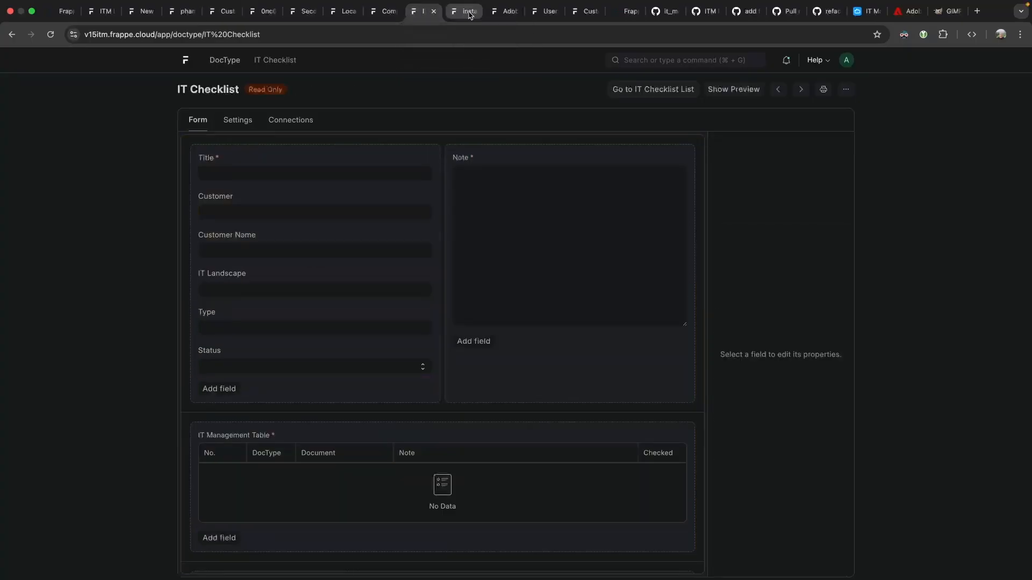
On the phamos.eu record, dismiss the error and select the domain name kundendomain.tld.
{"action": "left_click", "coordinate": [217, 13]}
{"action": "left_click", "coordinate": [176, 13]}
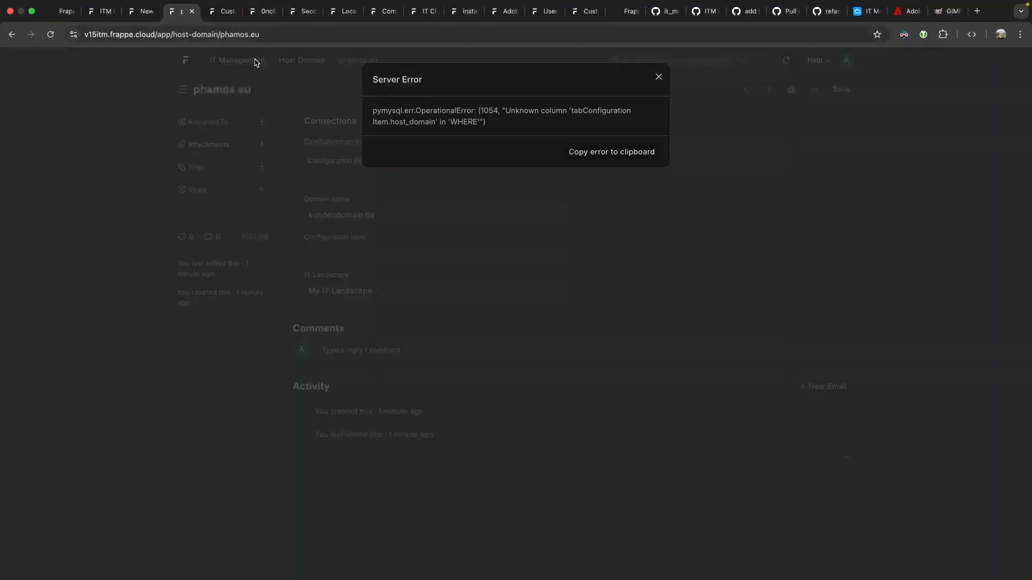
{"action": "left_click", "coordinate": [399, 183]}
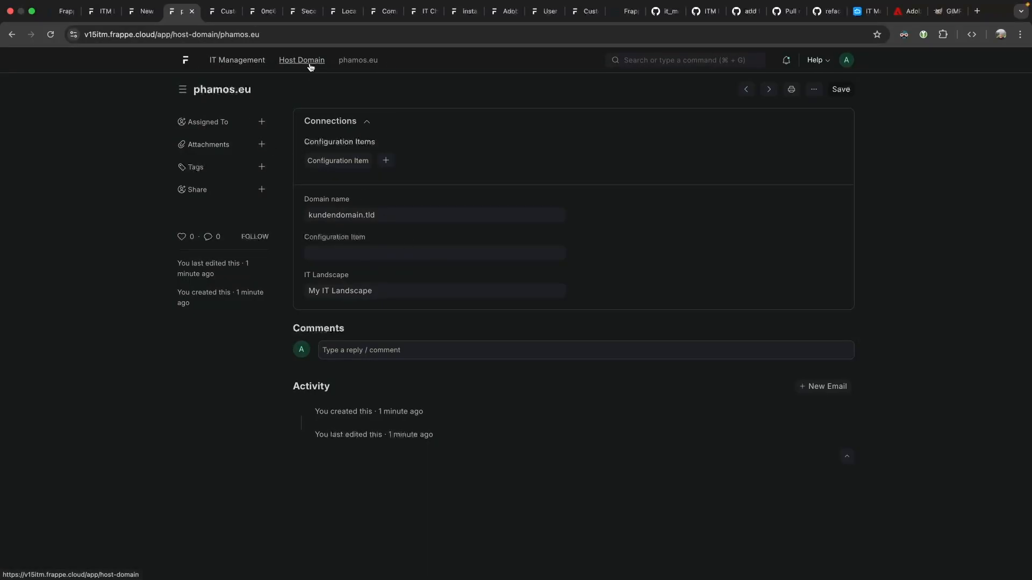
{"action": "left_click", "coordinate": [384, 215]}
{"action": "left_click_drag", "start_coordinate": [388, 215], "coordinate": [286, 216]}
{"action": "left_click", "coordinate": [376, 213]}
{"action": "left_click_drag", "start_coordinate": [406, 217], "coordinate": [292, 220]}
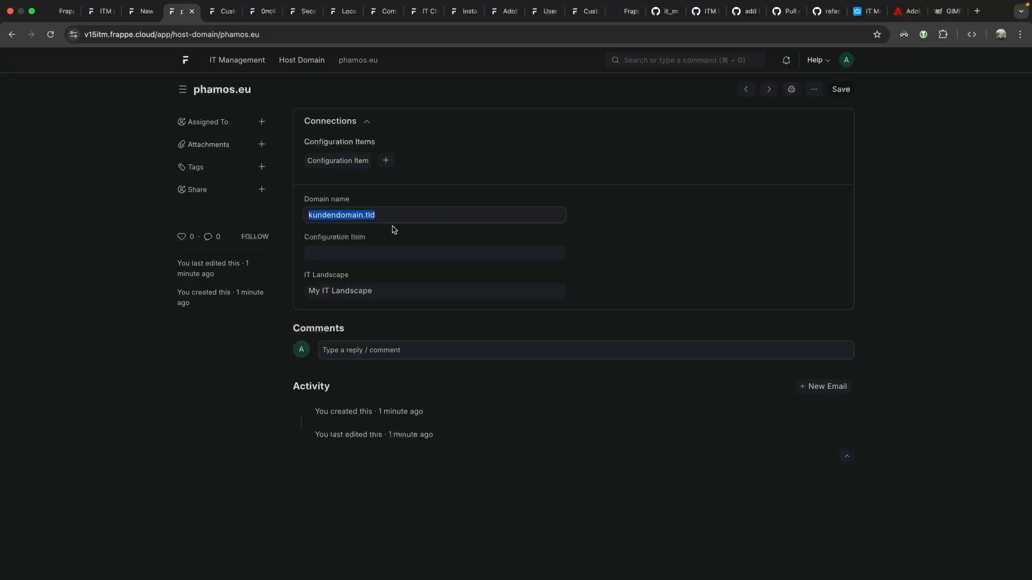
{"action": "key", "text": "Left"}
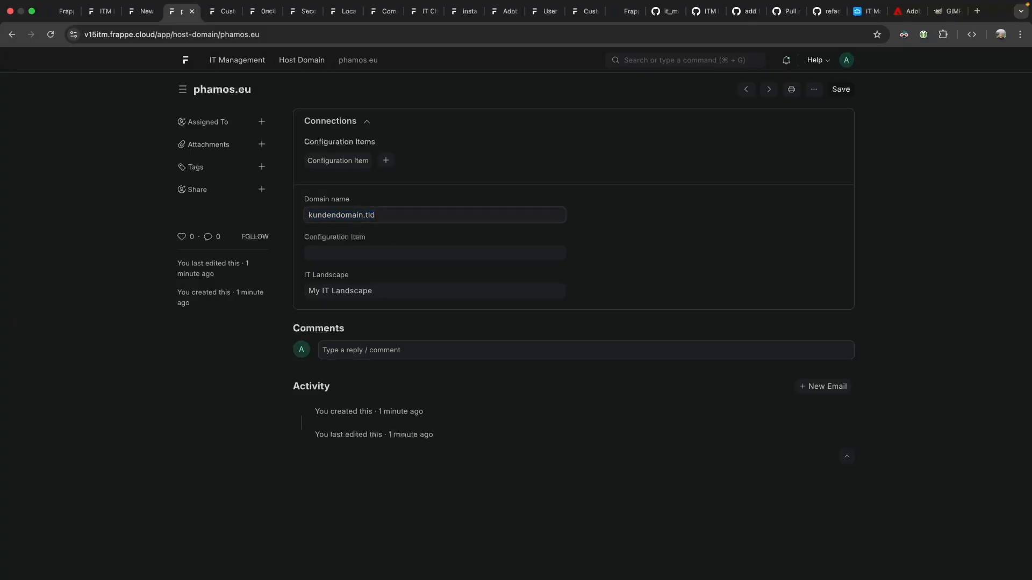
Prefix the domain name with 'tickets.' and go to the Host Domain list.
{"action": "type", "text": "mail."}
{"action": "key", "text": "BackSpace"}
{"action": "key", "text": "BackSpace"}
{"action": "key", "text": "BackSpace"}
{"action": "key", "text": "BackSpace"}
{"action": "key", "text": "BackSpace"}
{"action": "type", "text": "mail."}
{"action": "key", "text": "BackSpace"}
{"action": "key", "text": "BackSpace"}
{"action": "key", "text": "BackSpace"}
{"action": "key", "text": "BackSpace"}
{"action": "key", "text": "BackSpace"}
{"action": "type", "text": "tickets."}
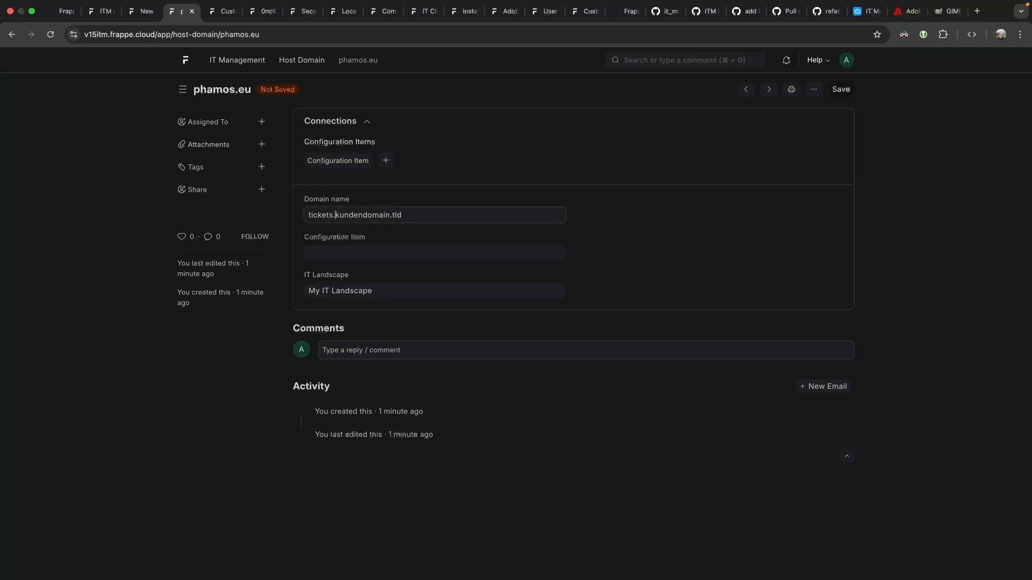
{"action": "left_click_drag", "start_coordinate": [336, 214], "coordinate": [278, 216]}
{"action": "left_click", "coordinate": [441, 169]}
{"action": "left_click", "coordinate": [302, 60]}
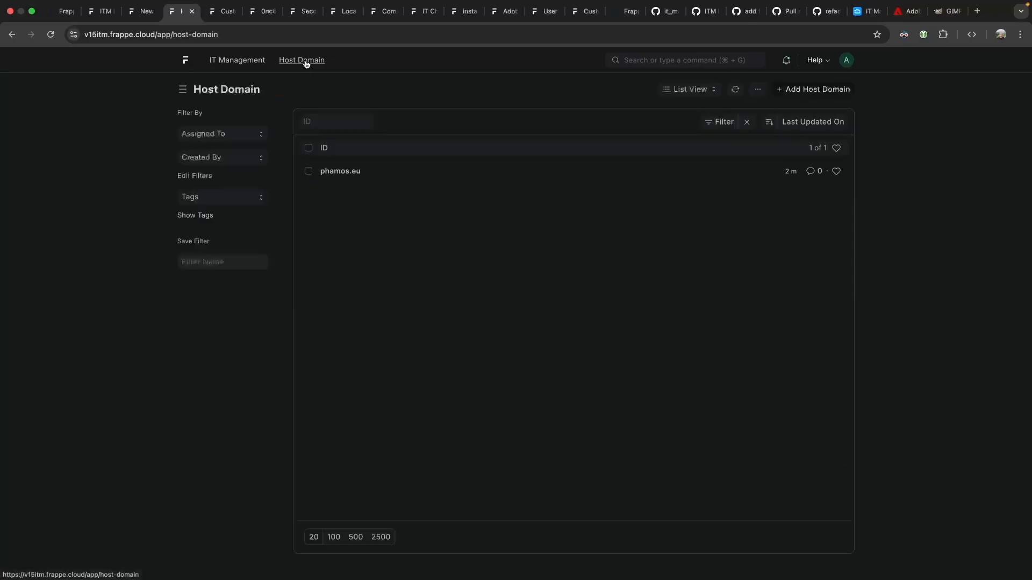
Go back to My IT Landscape, reload, dismiss the server error, and switch to Users.
{"action": "left_click", "coordinate": [11, 35]}
{"action": "left_click", "coordinate": [10, 35]}
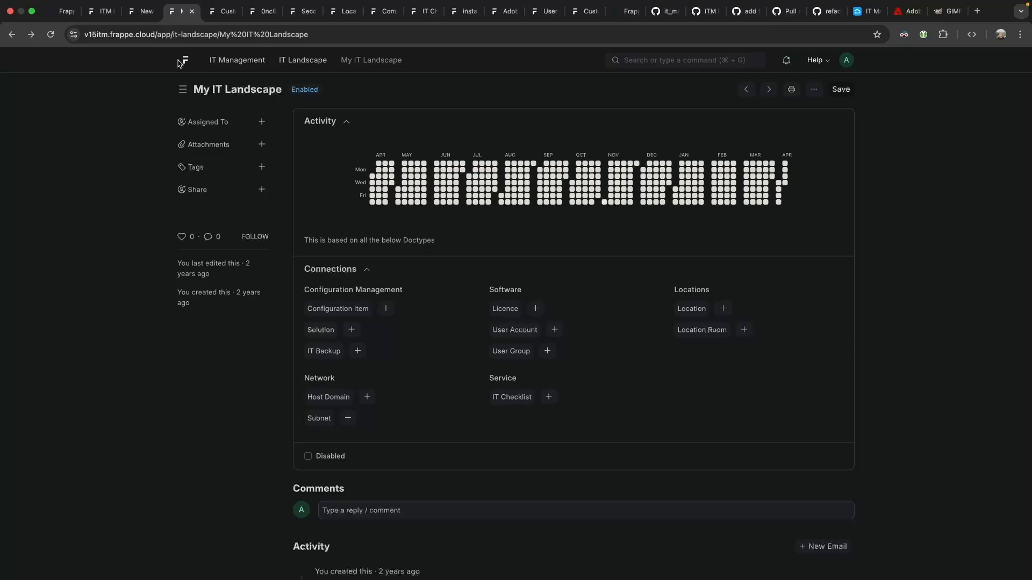
{"action": "left_click", "coordinate": [50, 49]}
{"action": "left_click", "coordinate": [658, 77]}
{"action": "left_click", "coordinate": [186, 59]}
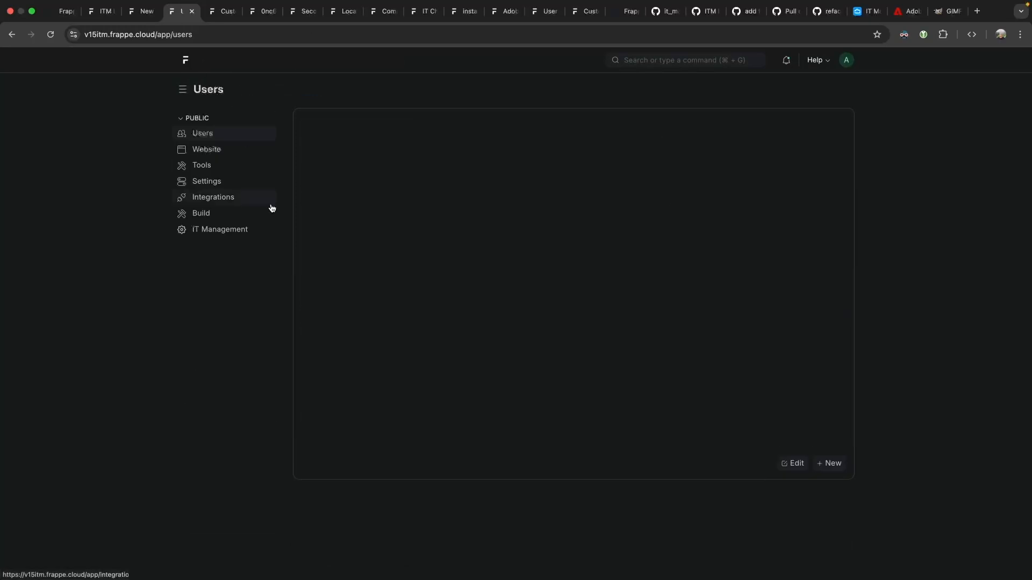
From the IT Management workspace, search 'it manag' to open IT Management Settings, then return.
{"action": "left_click", "coordinate": [231, 234]}
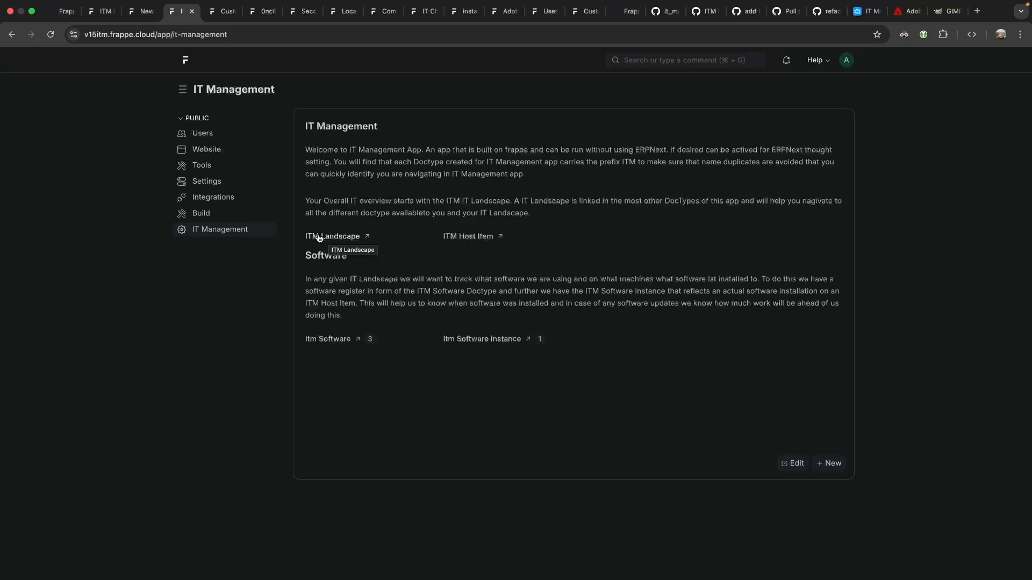
{"action": "left_click", "coordinate": [667, 60]}
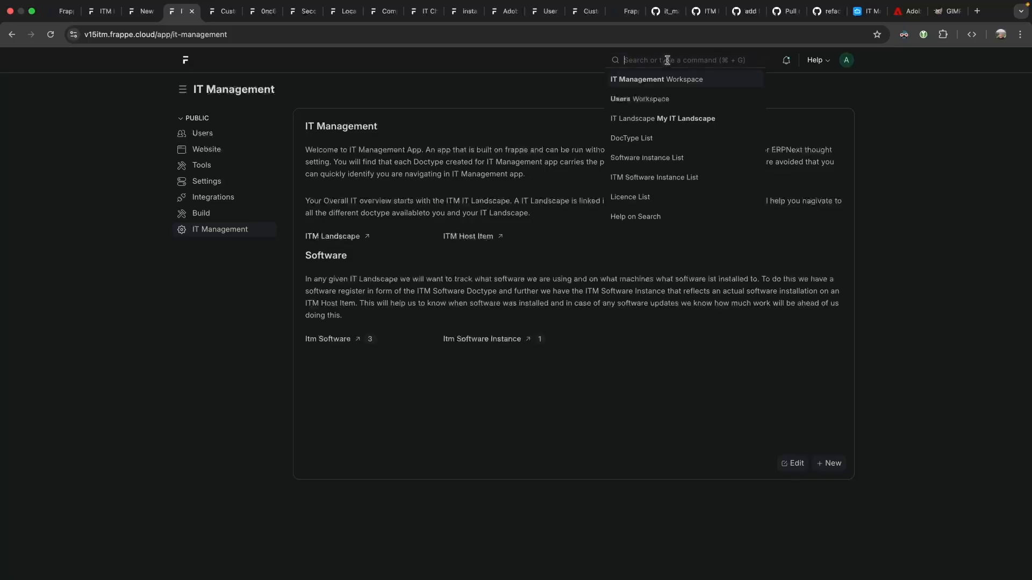
{"action": "type", "text": "it manag"}
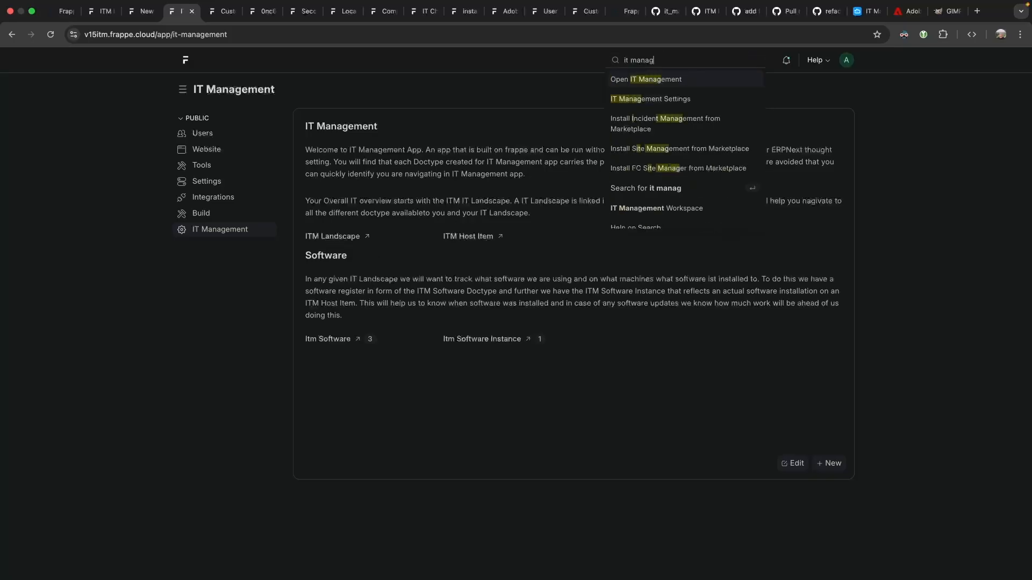
{"action": "key", "text": "Return"}
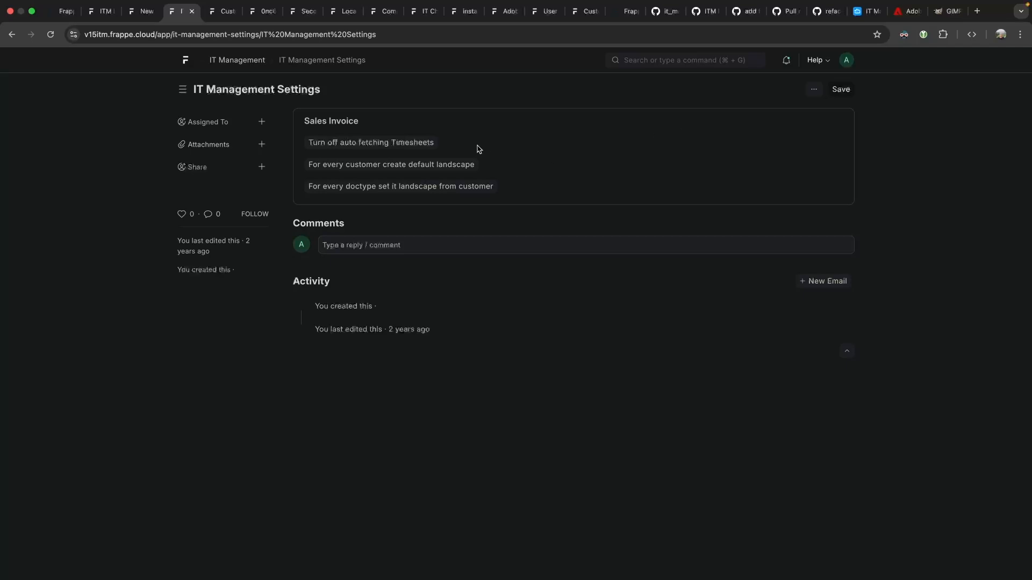
{"action": "left_click", "coordinate": [226, 63]}
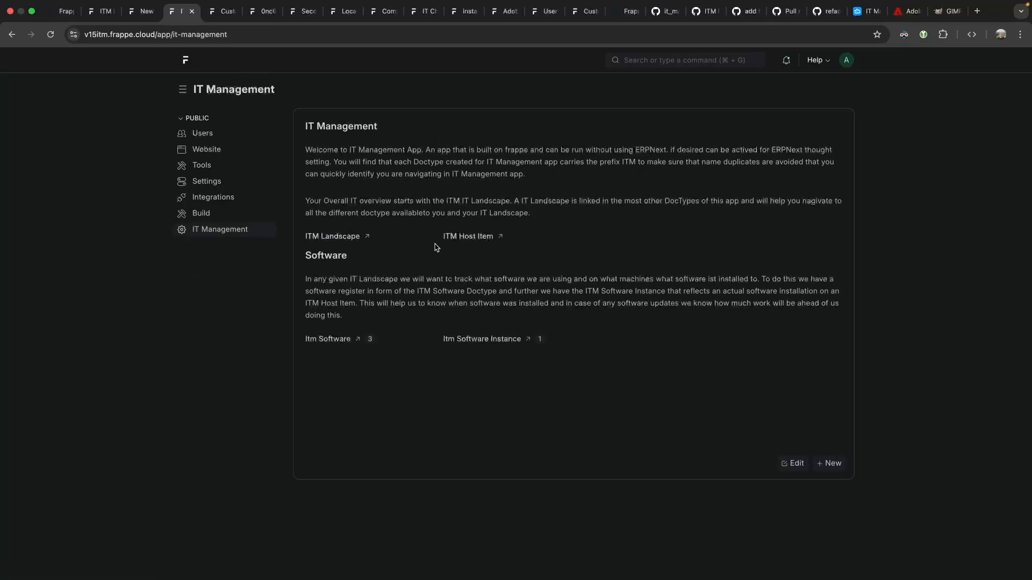
Open My IT Landscape from the ITM Landscape list and show its linked ITM Host Items.
{"action": "left_click", "coordinate": [328, 238]}
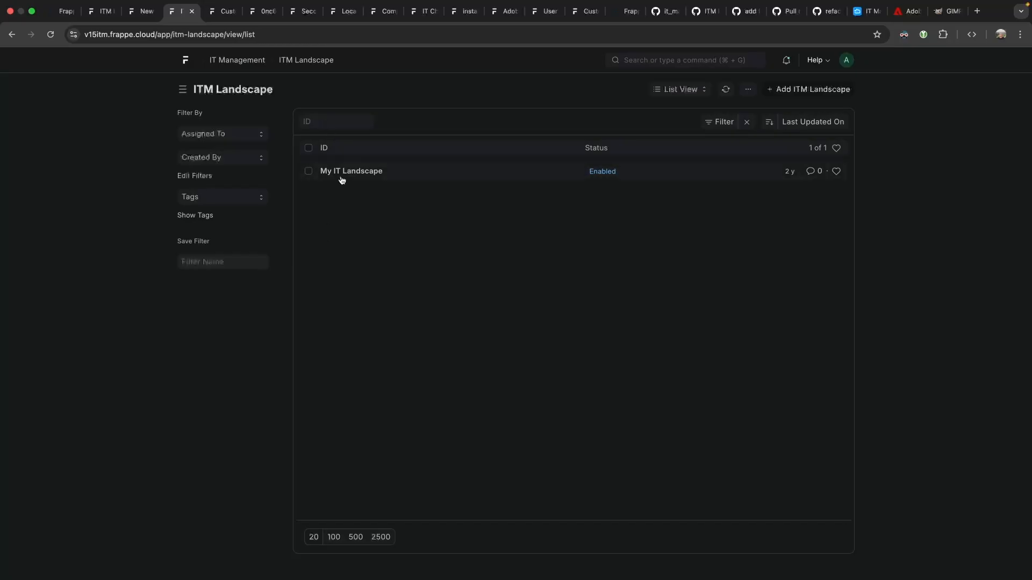
{"action": "left_click", "coordinate": [341, 172]}
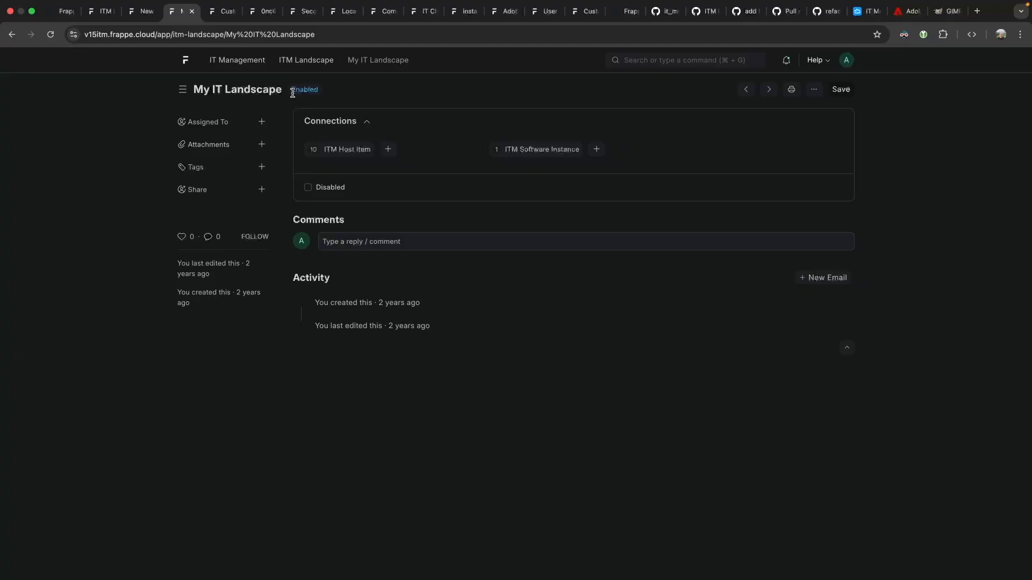
{"action": "left_click", "coordinate": [341, 151]}
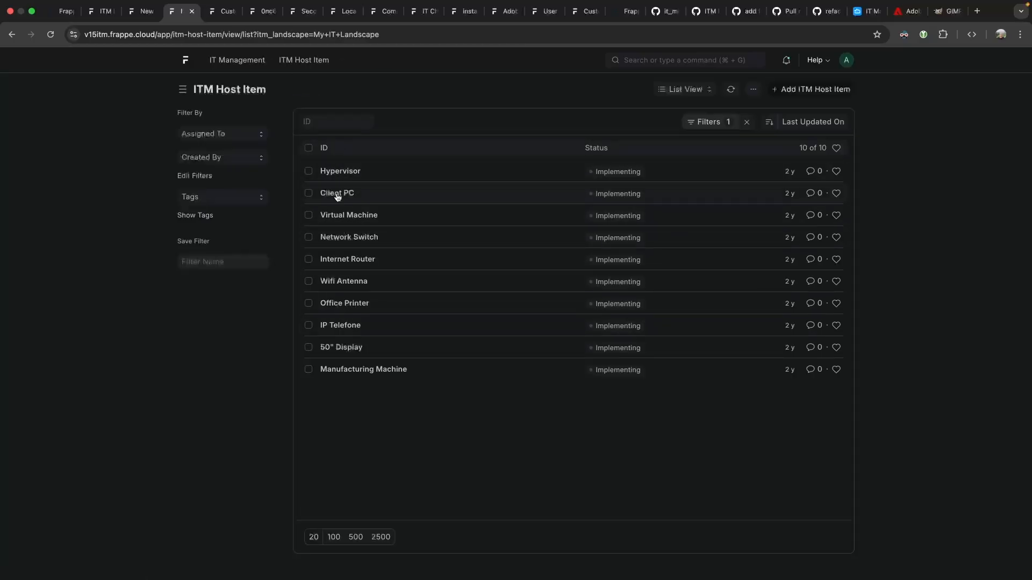
From the Hypervisor host item, draft a software instance titled 'proxmox' and start a new ITM Software.
{"action": "left_click", "coordinate": [340, 171]}
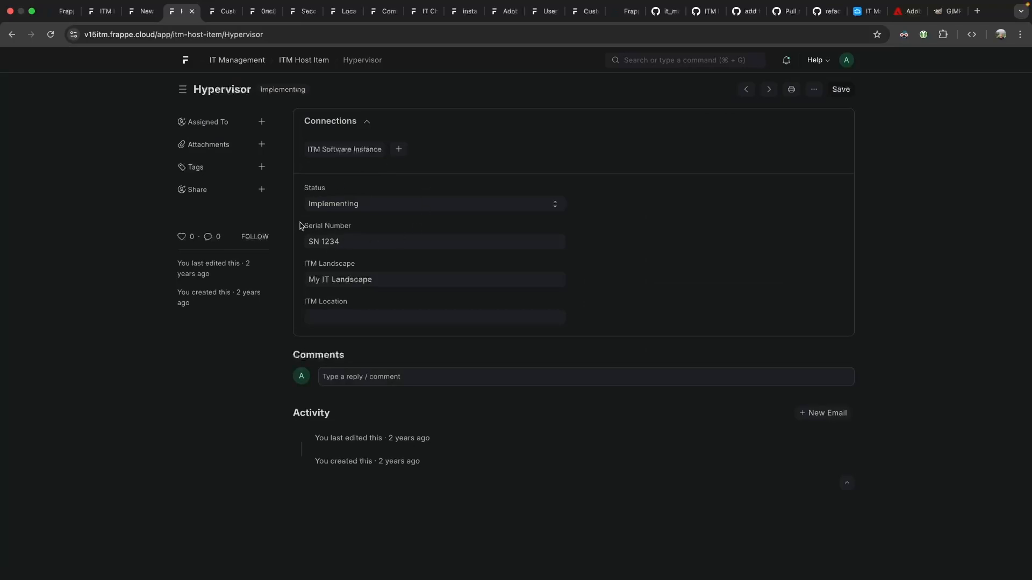
{"action": "left_click", "coordinate": [398, 150]}
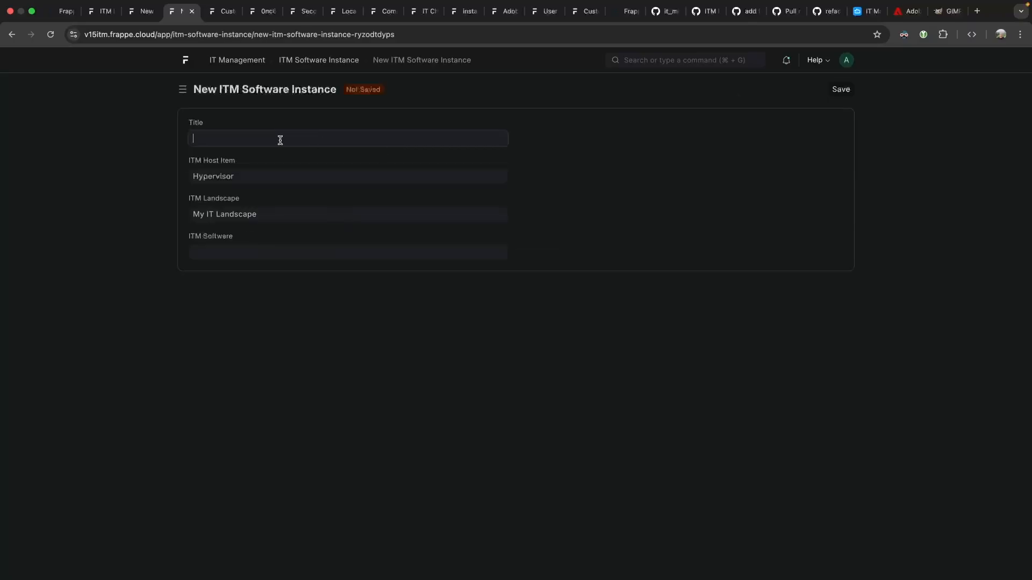
{"action": "type", "text": "d"}
{"action": "key", "text": "BackSpace"}
{"action": "type", "text": "pr"}
{"action": "type", "text": "xomox"}
{"action": "left_click", "coordinate": [204, 138]}
{"action": "key", "text": "BackSpace"}
{"action": "type", "text": "x"}
{"action": "left_click", "coordinate": [256, 250]}
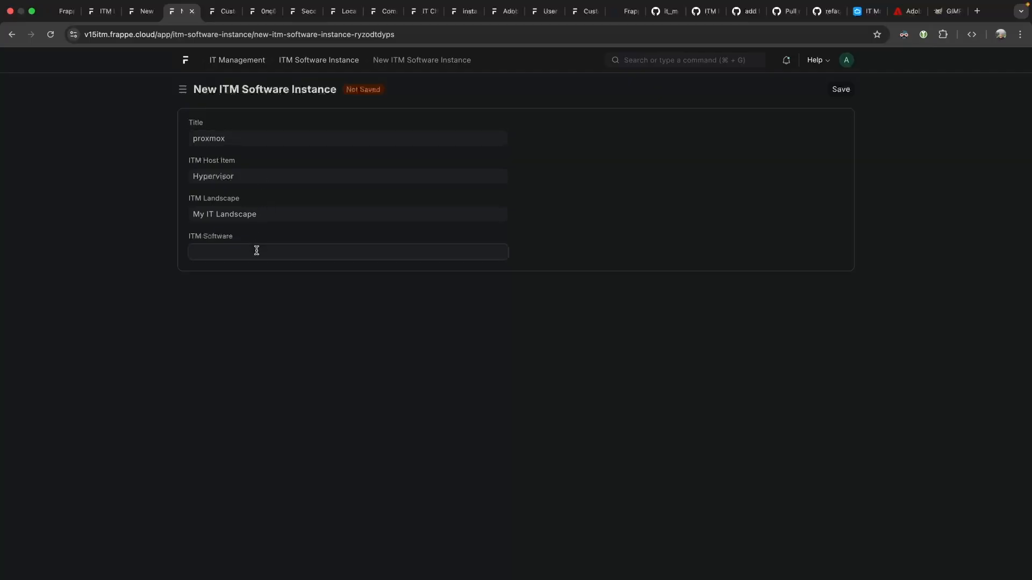
{"action": "left_click", "coordinate": [265, 329]}
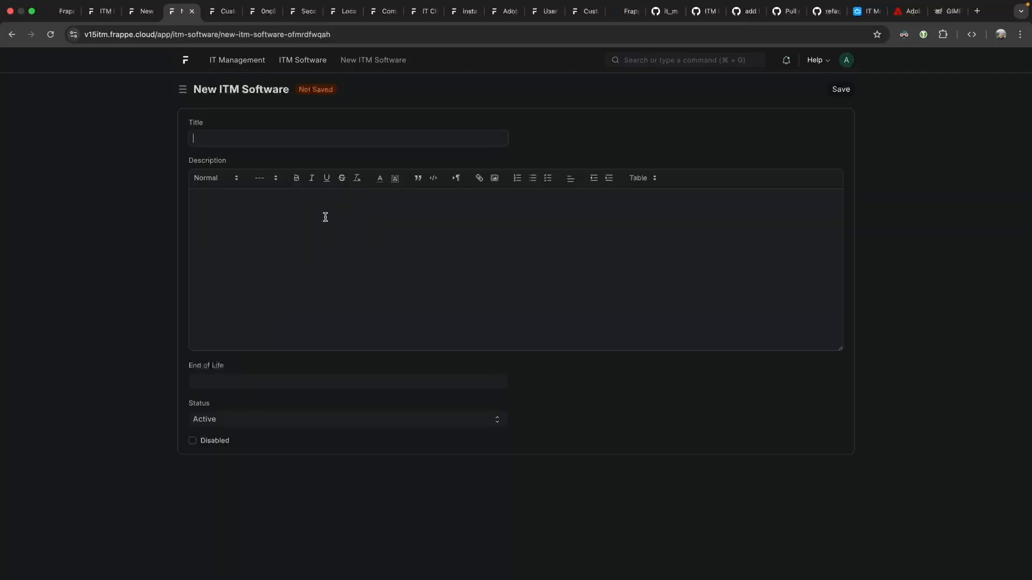
Name the software 'Proxmox VE' with end of life 31.12.2026, save it and the proxmox instance.
{"action": "type", "text": "Proxmox VE"}
{"action": "left_click", "coordinate": [293, 381]}
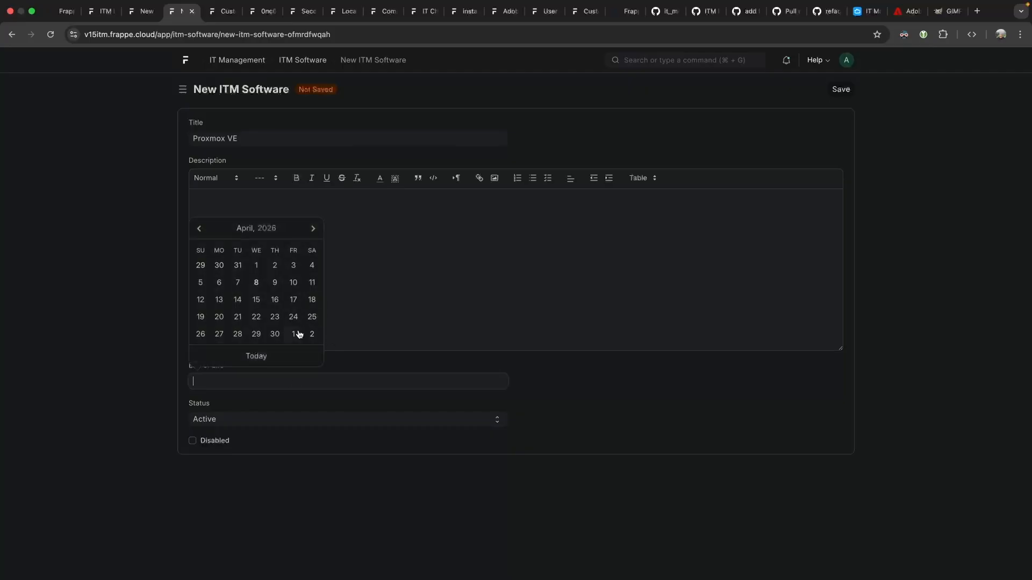
{"action": "type", "text": "311226"}
{"action": "left_click", "coordinate": [511, 276]}
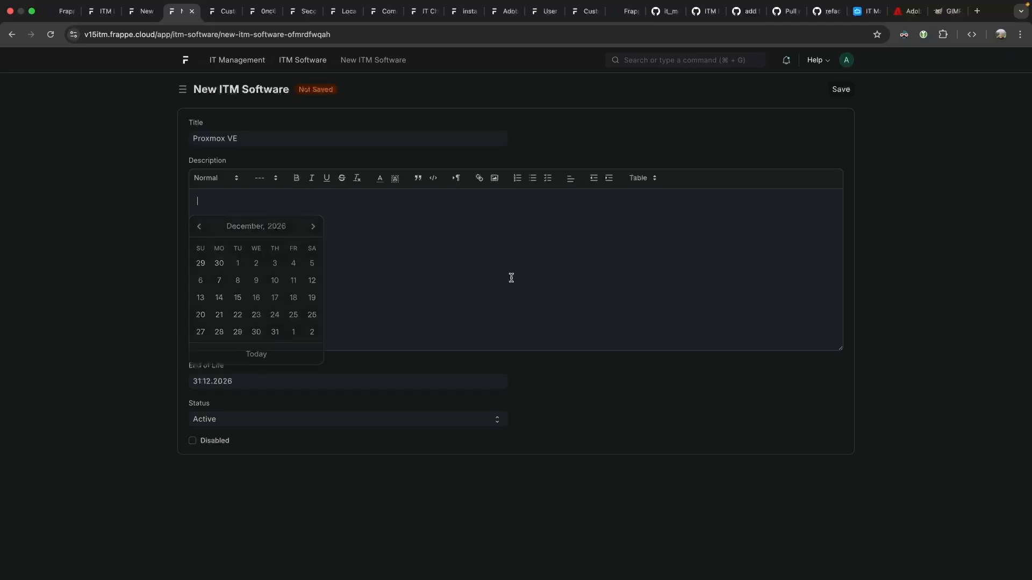
{"action": "left_click", "coordinate": [840, 89]}
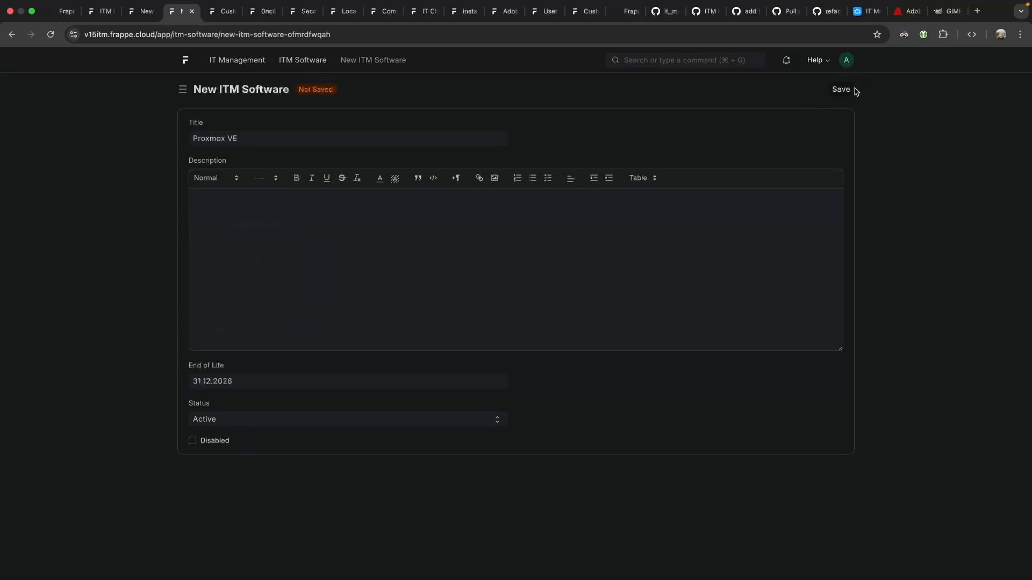
{"action": "left_click", "coordinate": [840, 89]}
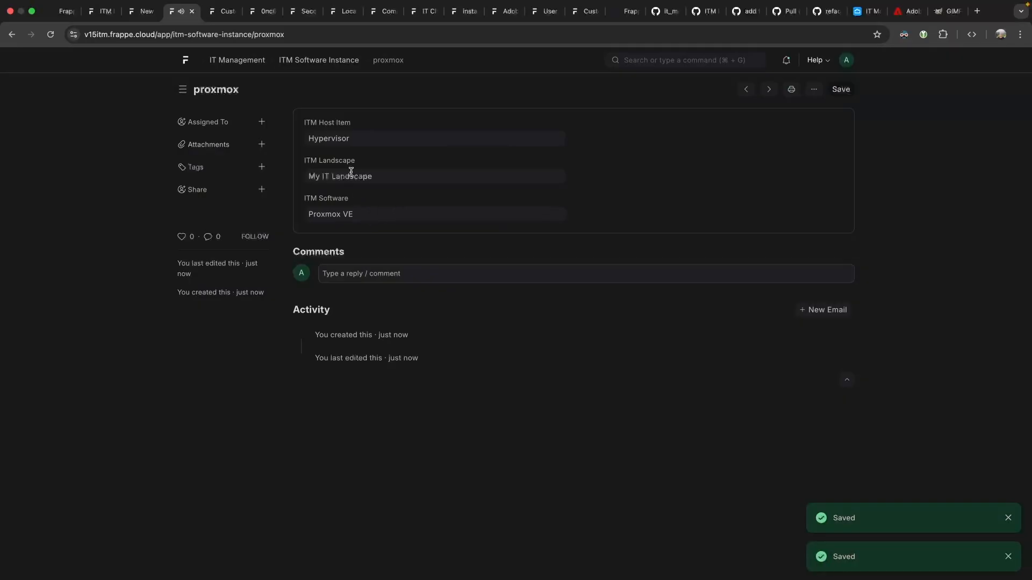
Clear the Client PC filter on the ITM Software Instance list and open proxmox.
{"action": "left_click", "coordinate": [318, 62]}
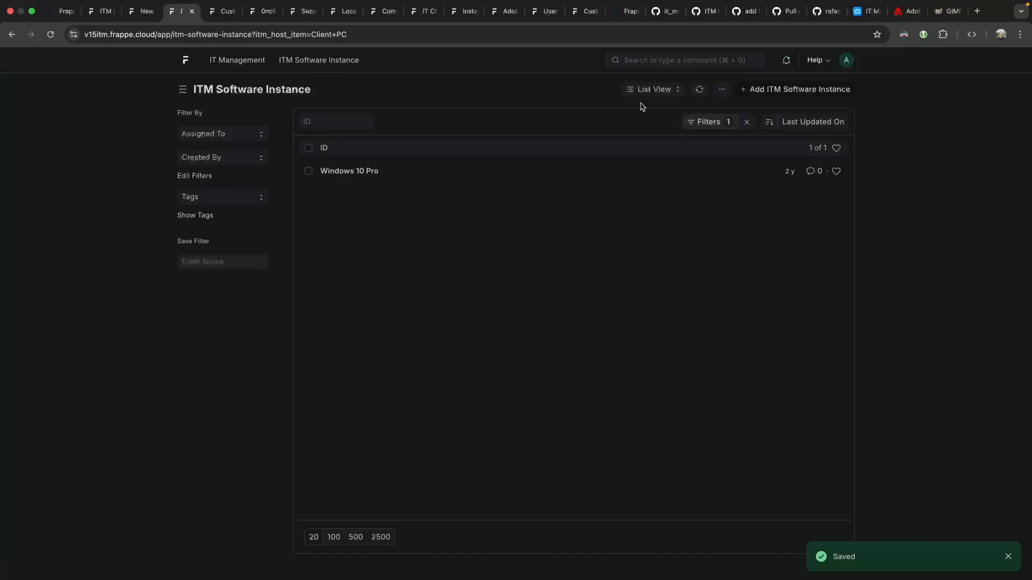
{"action": "left_click", "coordinate": [714, 120]}
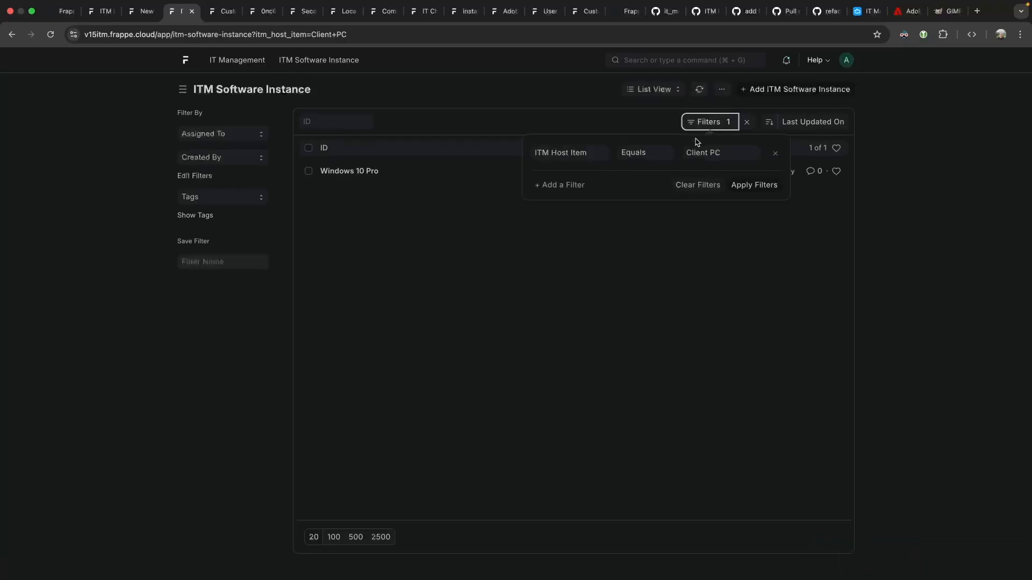
{"action": "left_click", "coordinate": [774, 154]}
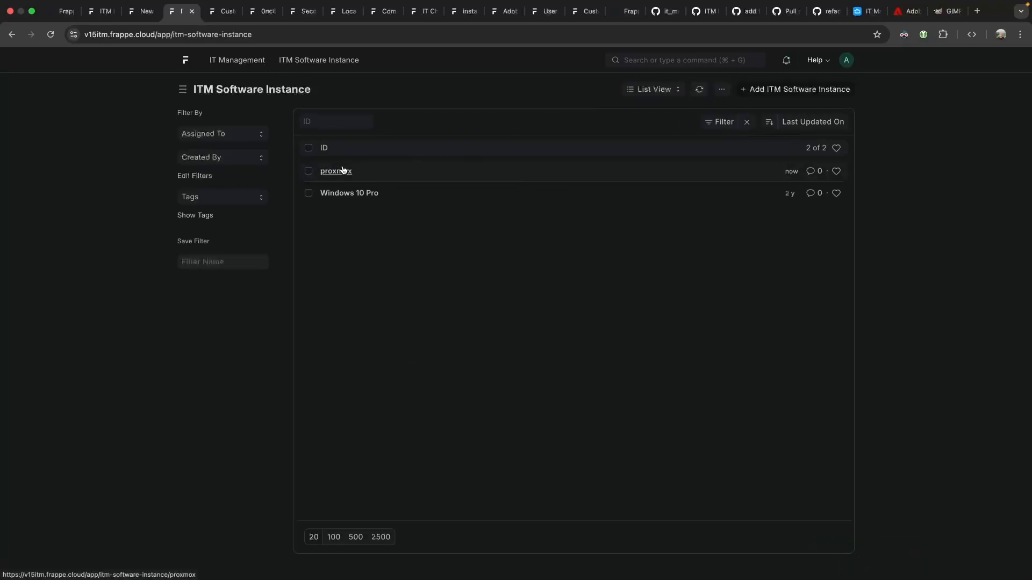
{"action": "left_click", "coordinate": [342, 170]}
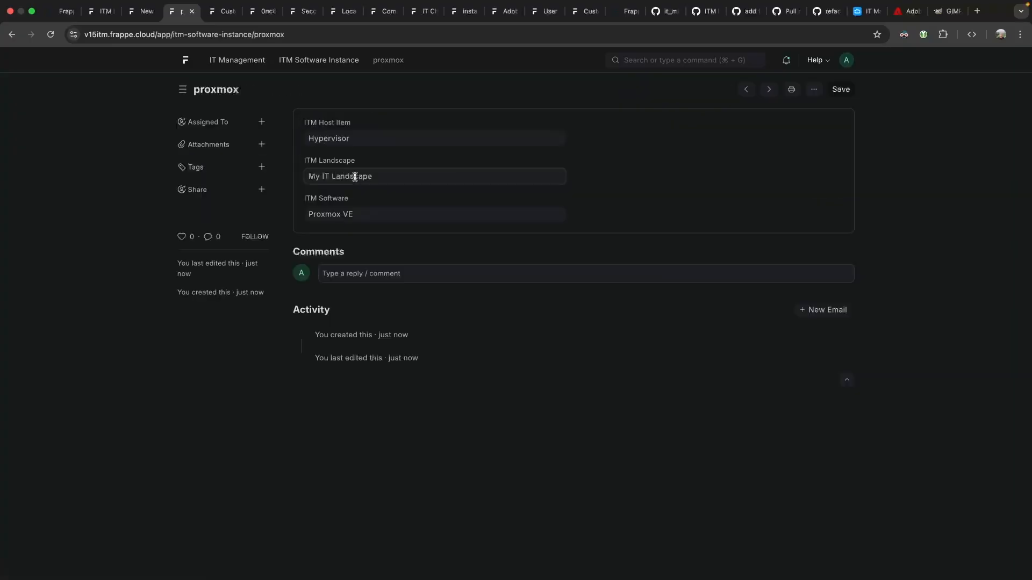
Confirm proxmox appears under both My IT Landscape's and Hypervisor's software instance connections.
{"action": "left_click", "coordinate": [559, 178]}
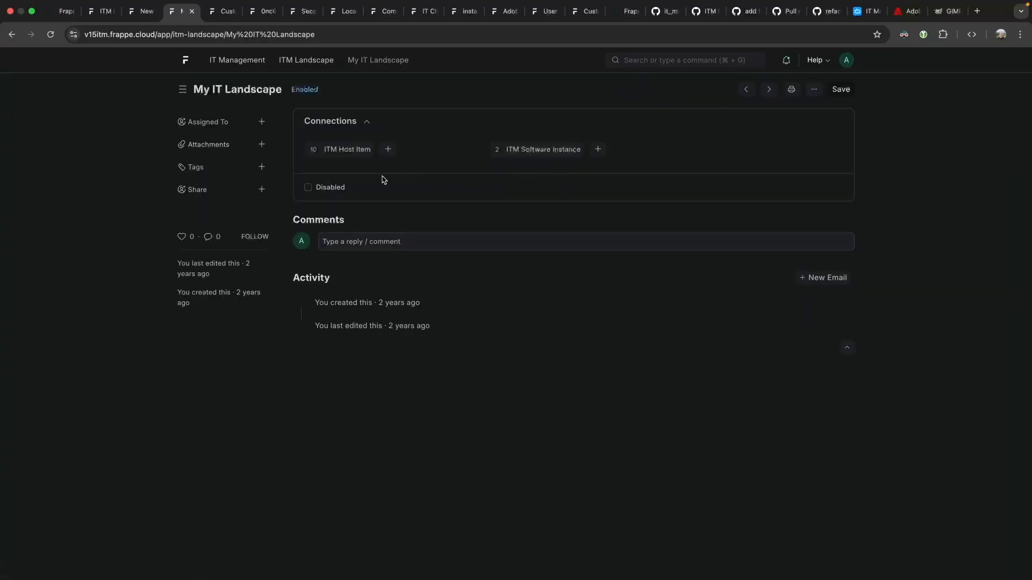
{"action": "left_click", "coordinate": [537, 150]}
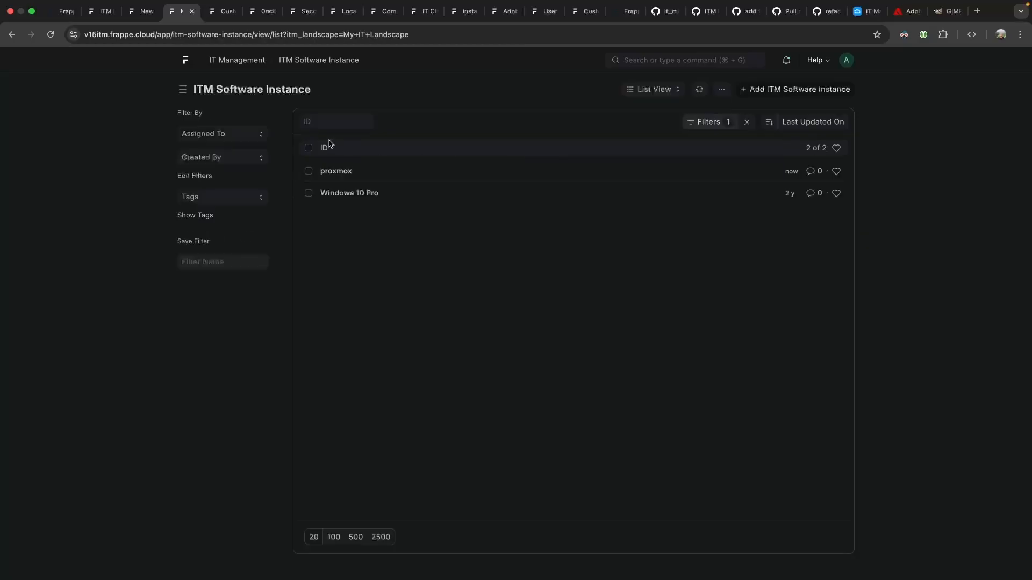
{"action": "left_click", "coordinate": [341, 170]}
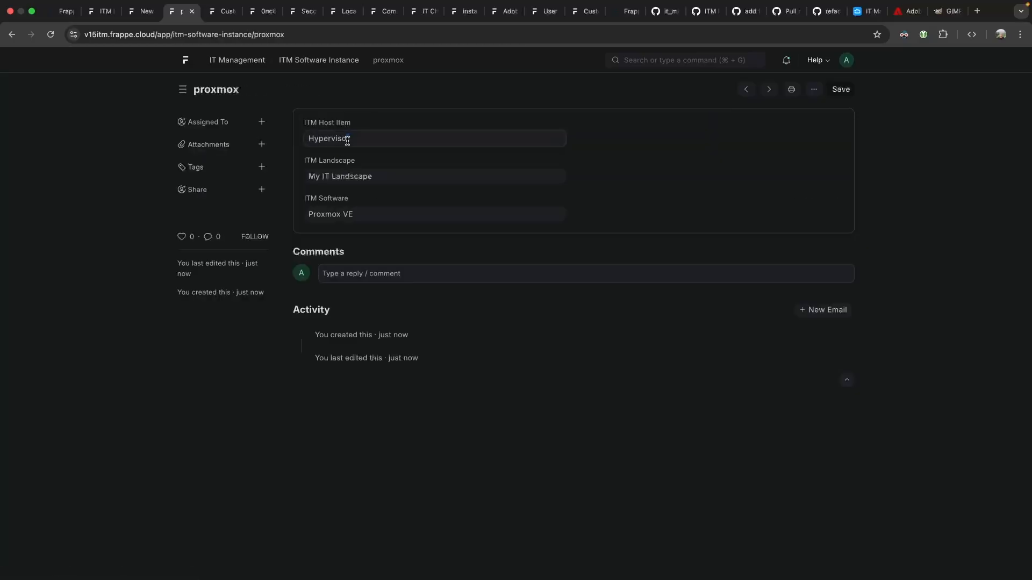
{"action": "left_click", "coordinate": [557, 140]}
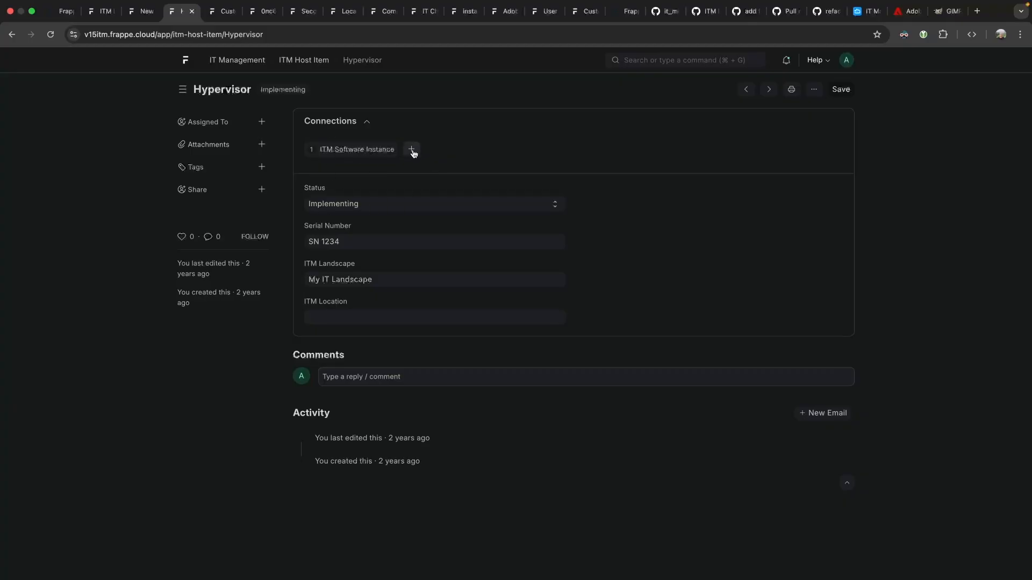
{"action": "left_click", "coordinate": [356, 150]}
{"action": "left_click", "coordinate": [334, 171]}
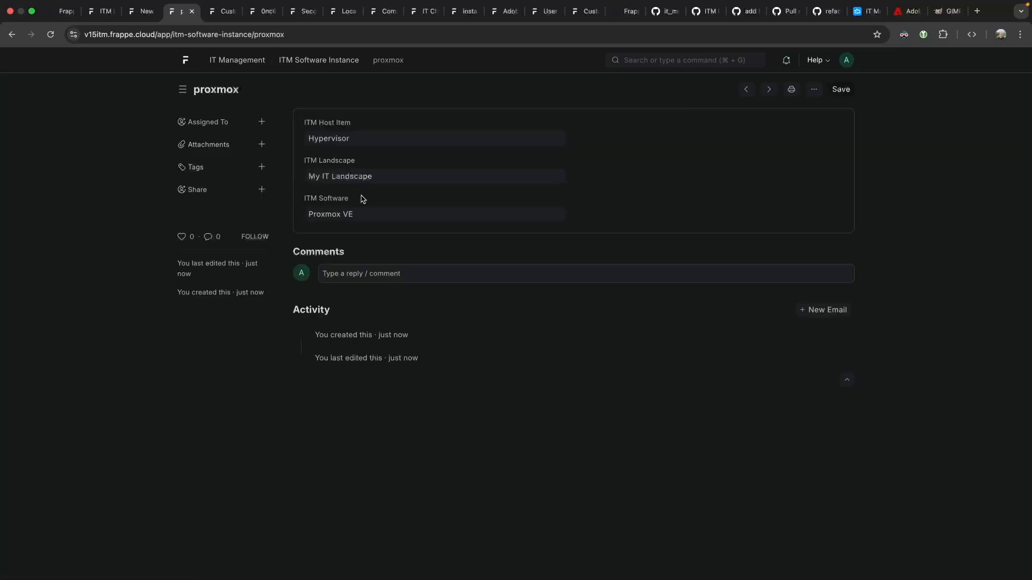
Go back to the Hypervisor host item, check the notifications, then head to the IT Management workspace.
{"action": "left_click", "coordinate": [13, 34]}
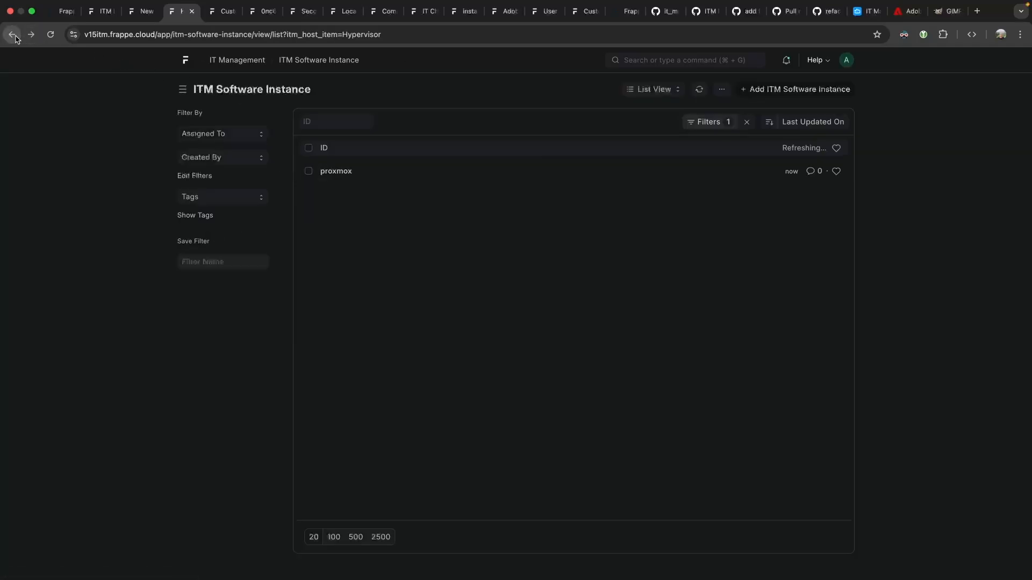
{"action": "left_click", "coordinate": [12, 35]}
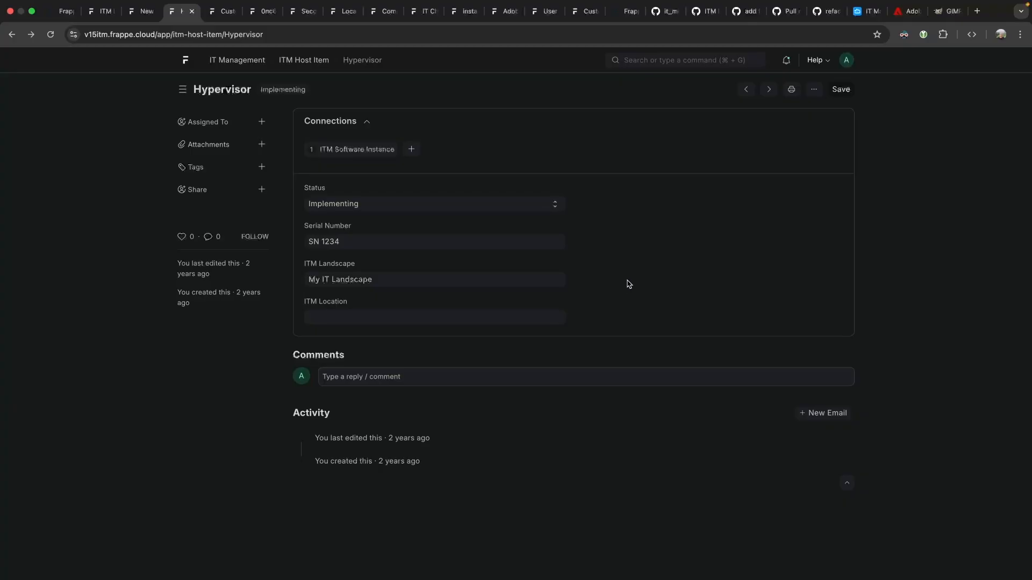
{"action": "left_click", "coordinate": [784, 62]}
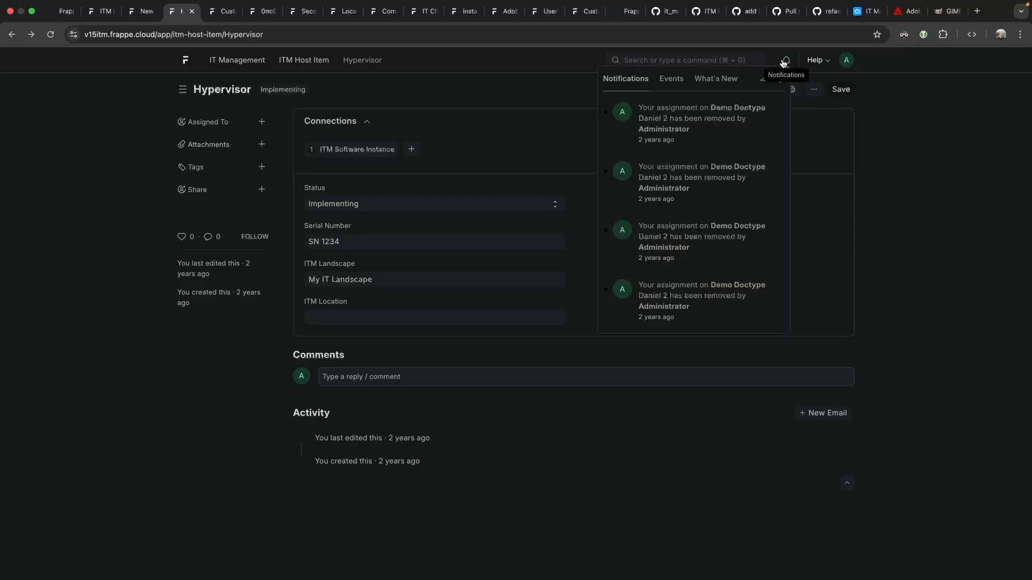
{"action": "left_click", "coordinate": [784, 63]}
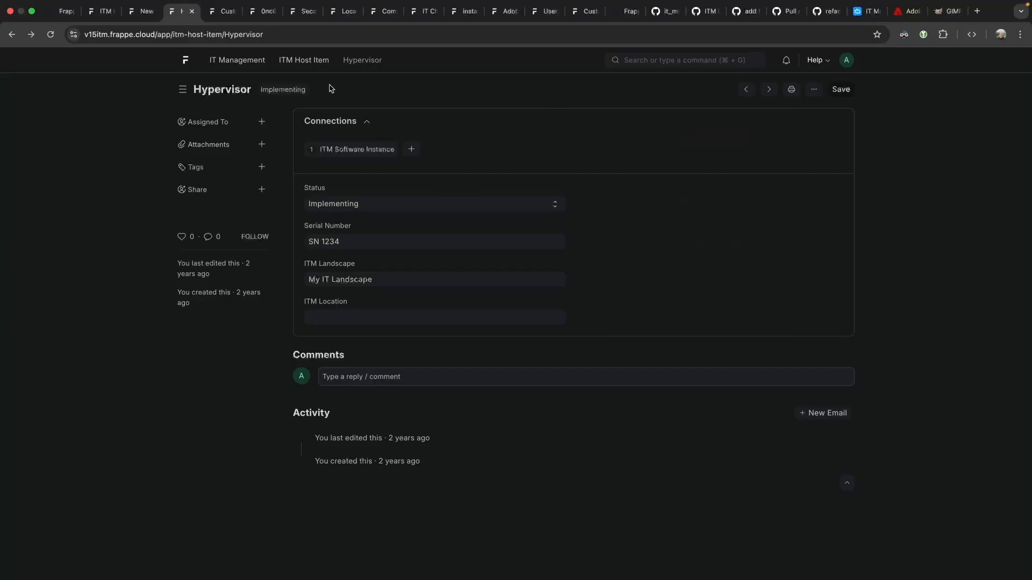
{"action": "left_click", "coordinate": [212, 61]}
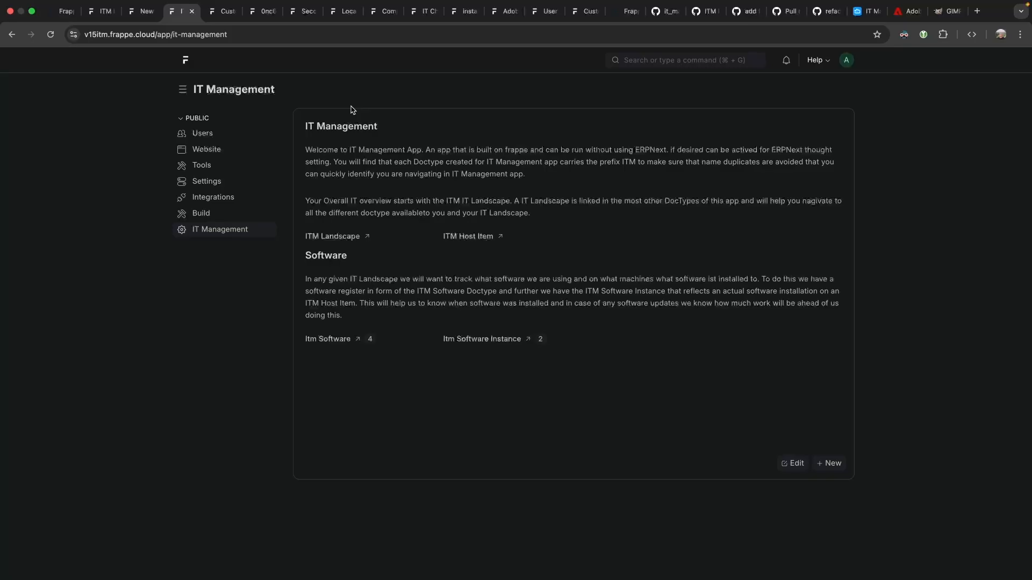
Open the 'My IT Landscape' record from the ITM Landscape list, then switch to the GitHub licence.json tab.
{"action": "left_click", "coordinate": [318, 236]}
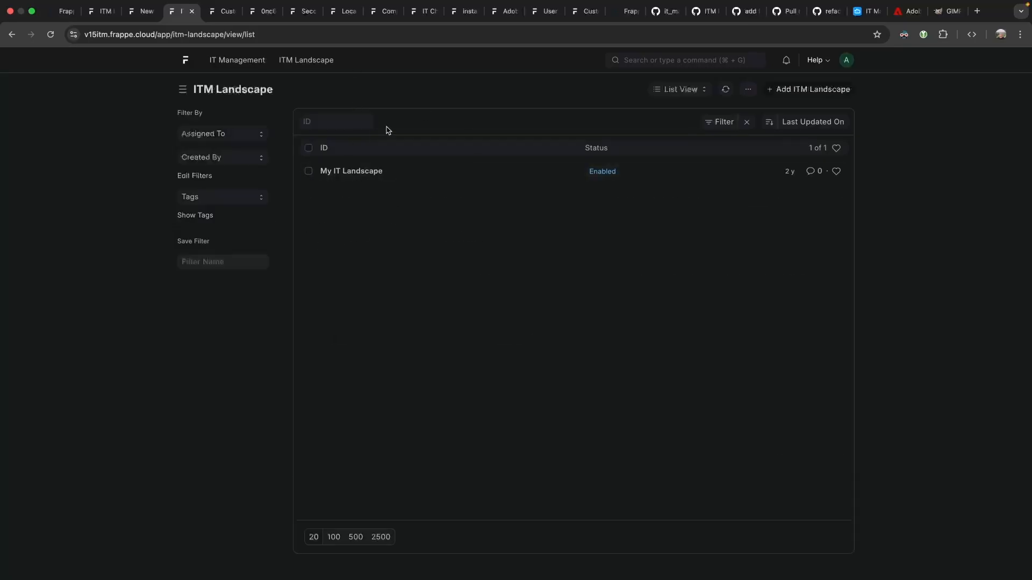
{"action": "left_click", "coordinate": [351, 171]}
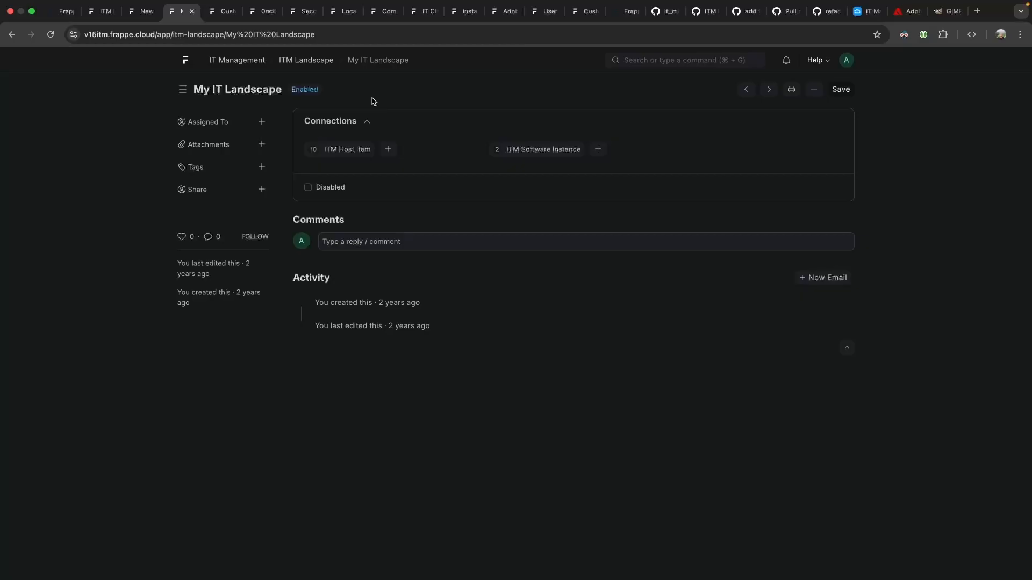
{"action": "left_click", "coordinate": [666, 10]}
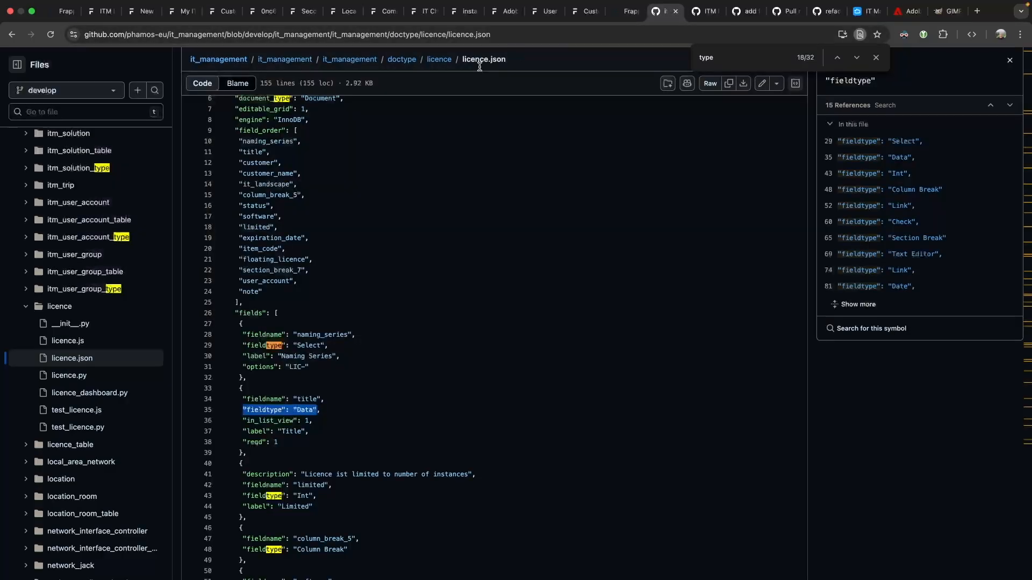
Switch to the it_management issue #299 'ITM IP Address as Doctype' on GitHub.
{"action": "left_click", "coordinate": [295, 34]}
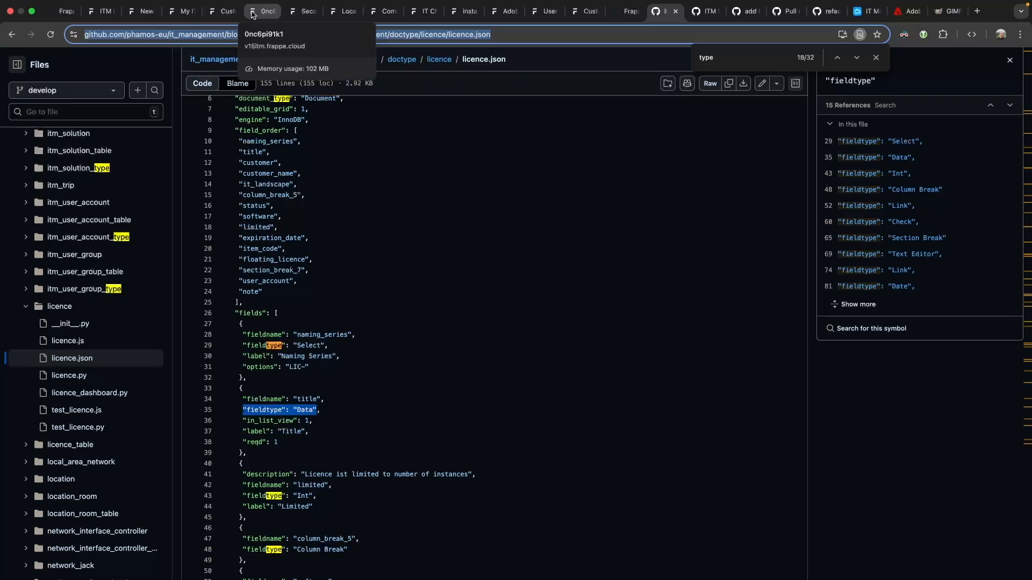
{"action": "left_click", "coordinate": [695, 11]}
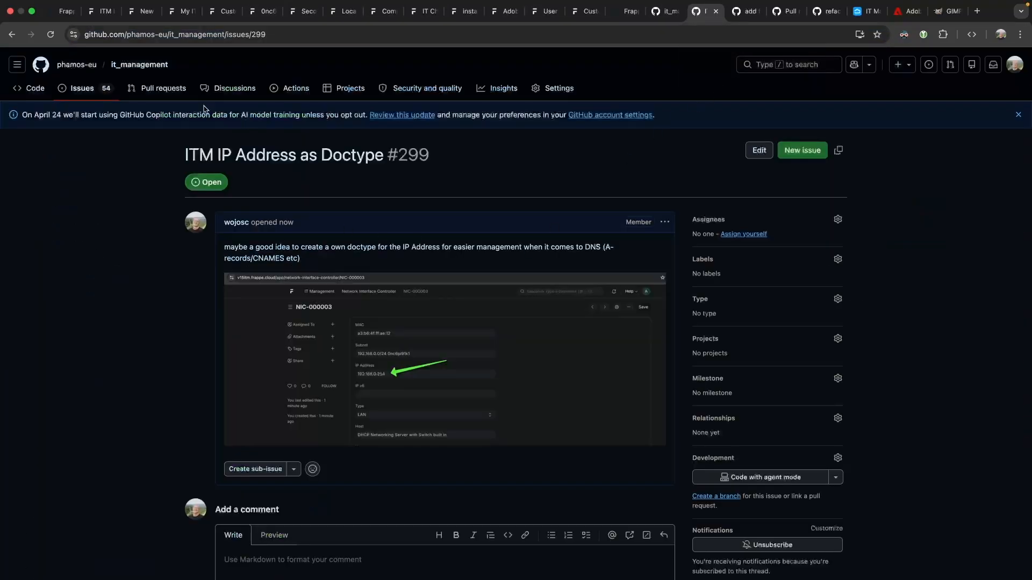
{"action": "left_click", "coordinate": [90, 91]}
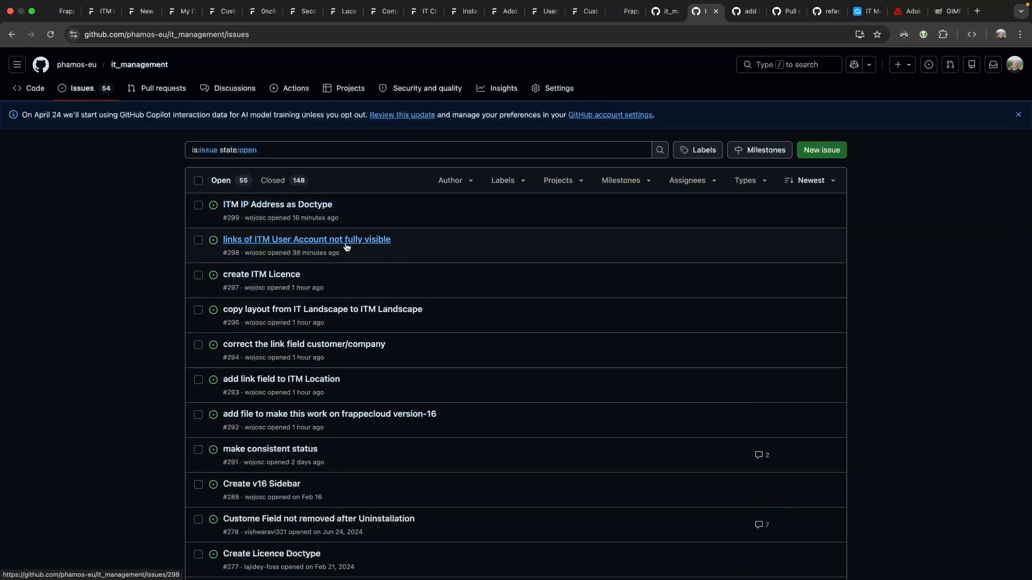
{"action": "mouse_move", "coordinate": [346, 247]}
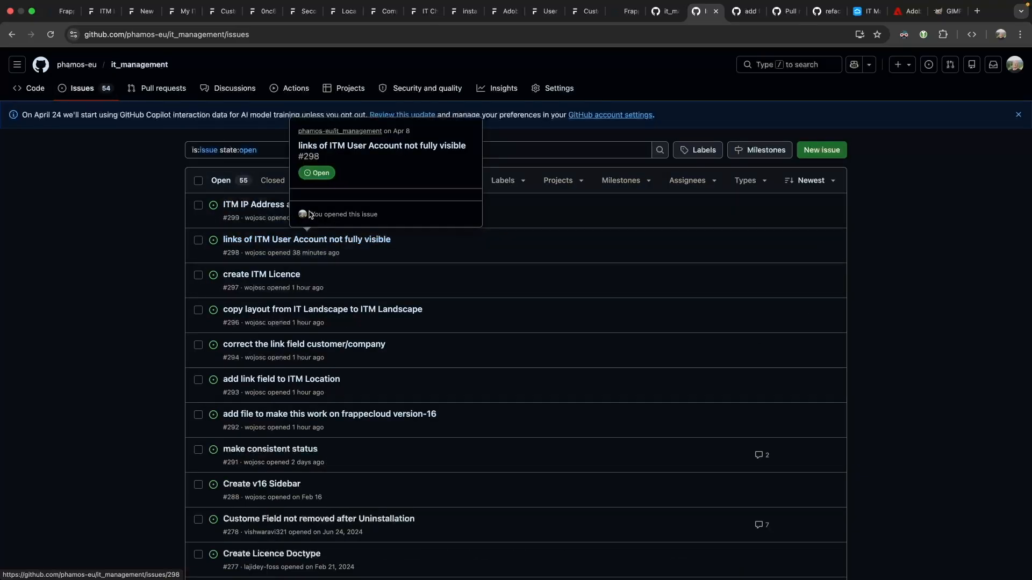
{"action": "mouse_move", "coordinate": [255, 203]}
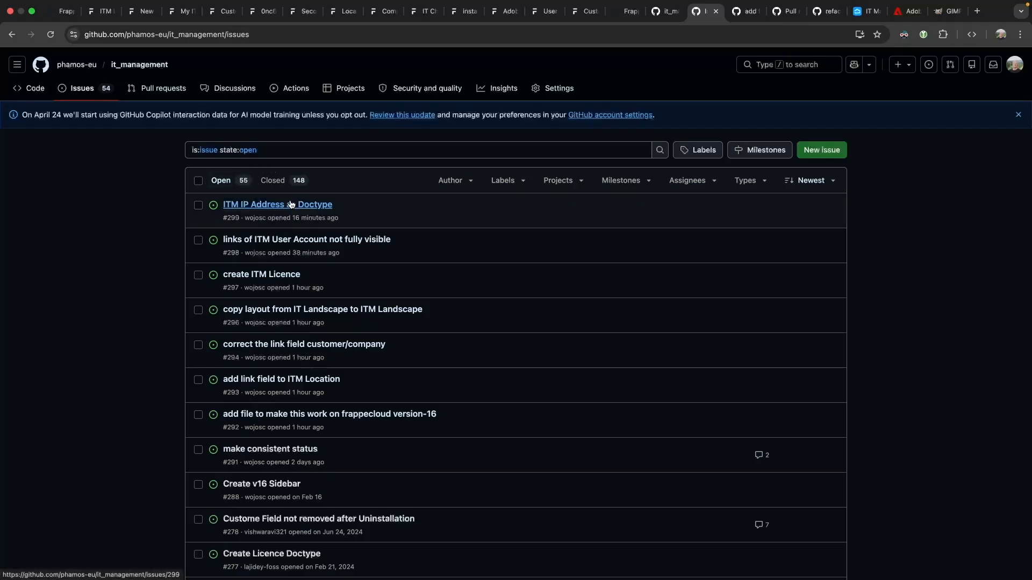
{"action": "left_click", "coordinate": [259, 204]}
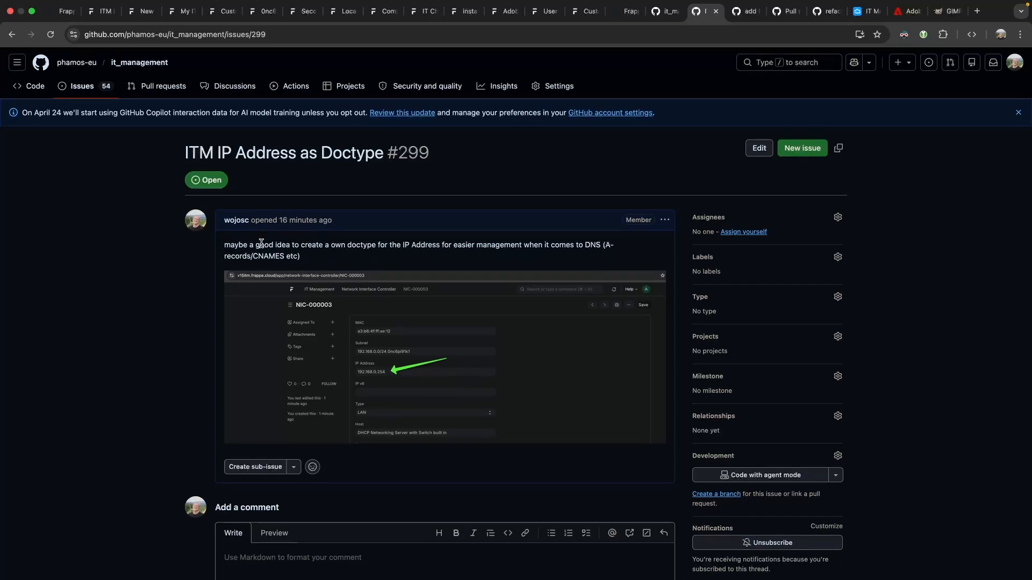
{"action": "scroll", "coordinate": [261, 245], "scroll_direction": "down", "scroll_amount": 3}
{"action": "scroll", "coordinate": [261, 247], "scroll_direction": "down", "scroll_amount": 1}
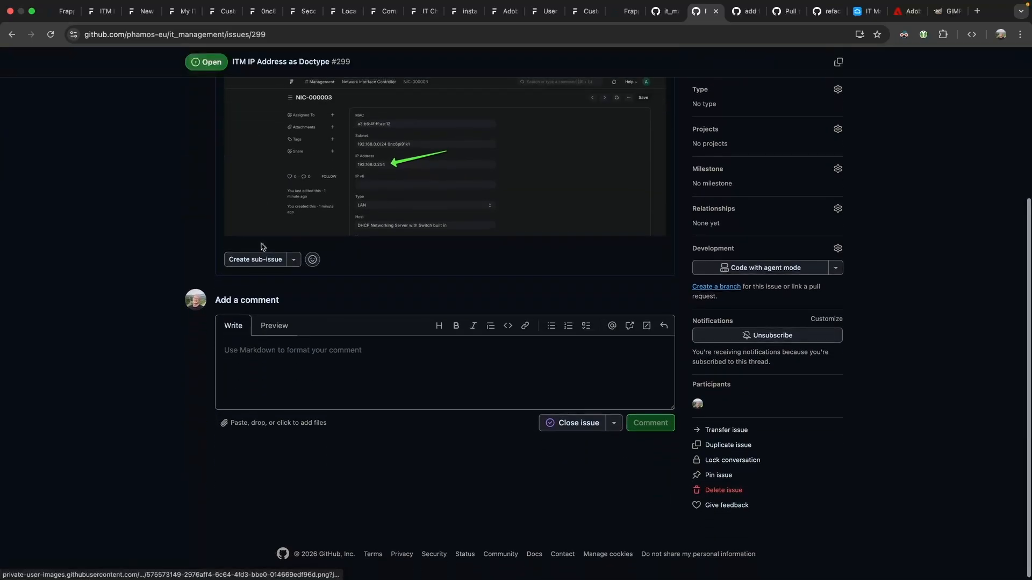
{"action": "scroll", "coordinate": [261, 247], "scroll_direction": "up", "scroll_amount": 4}
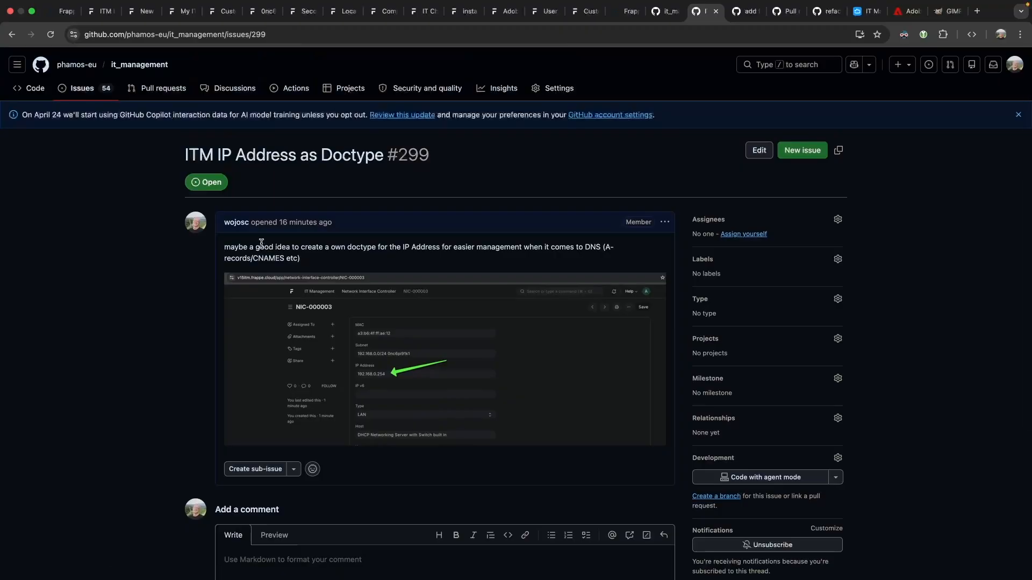